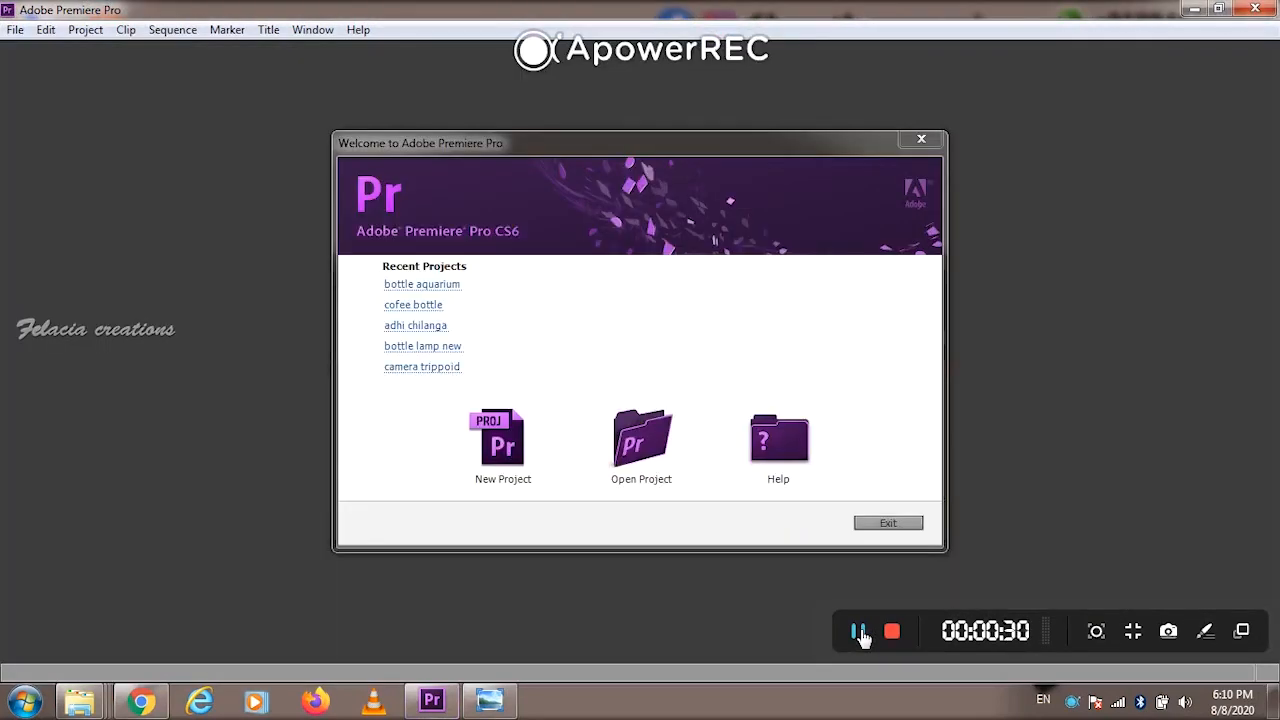
Start a new project and name it "bottle art"
click(515, 463)
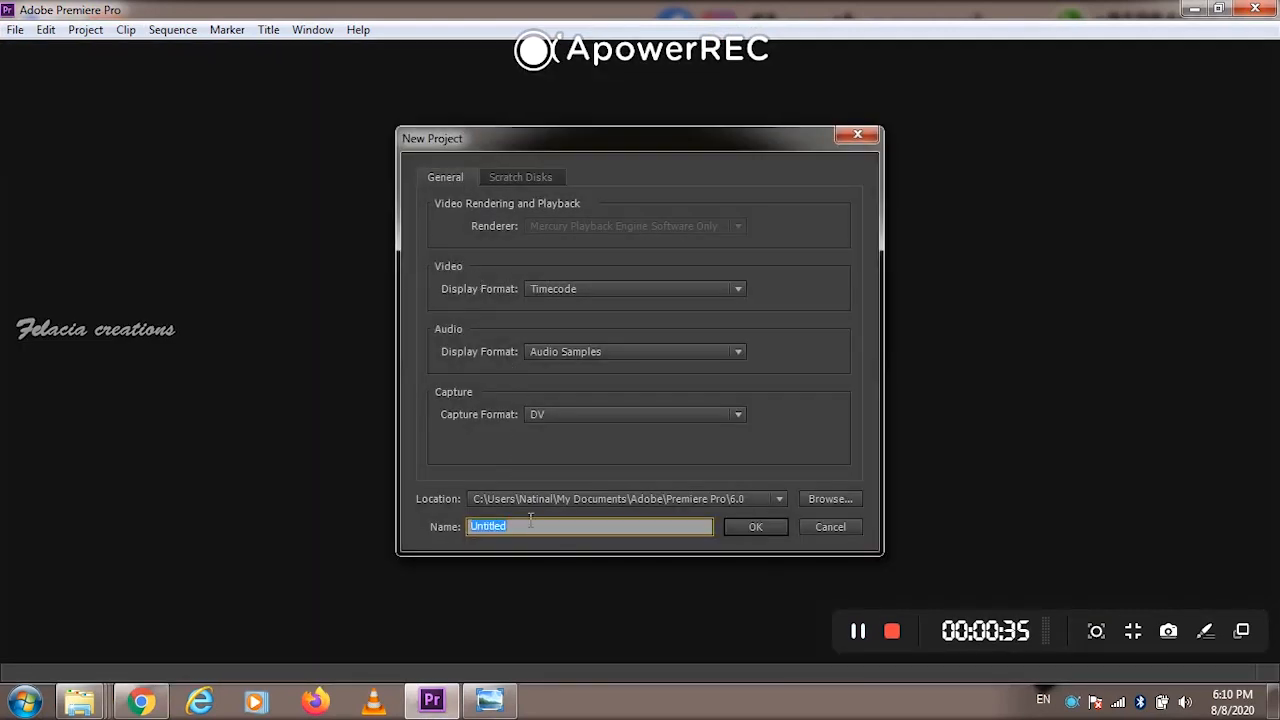
click(530, 519)
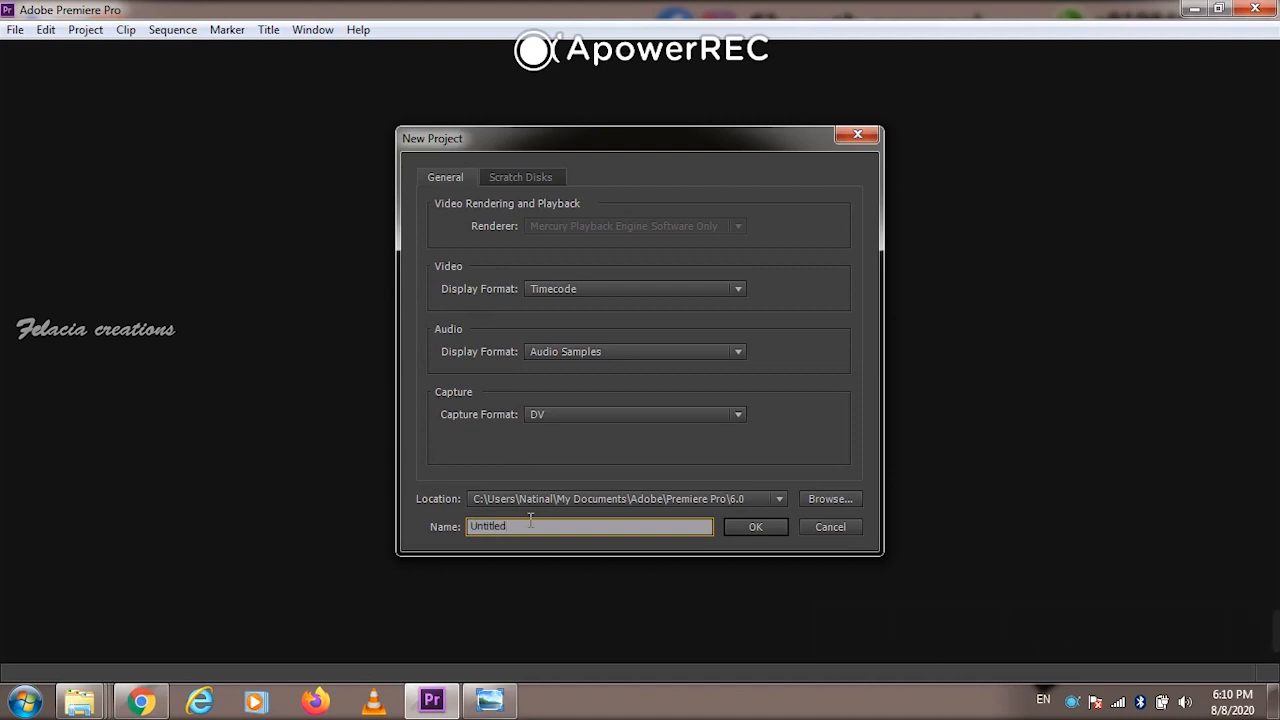
key(BackSpace)
key(BackSpace)
key(BackSpace)
key(BackSpace)
key(BackSpace)
key(BackSpace)
key(BackSpace)
key(BackSpace)
text(bottle art)
Browse for the project's save location and go to the Desktop
click(775, 498)
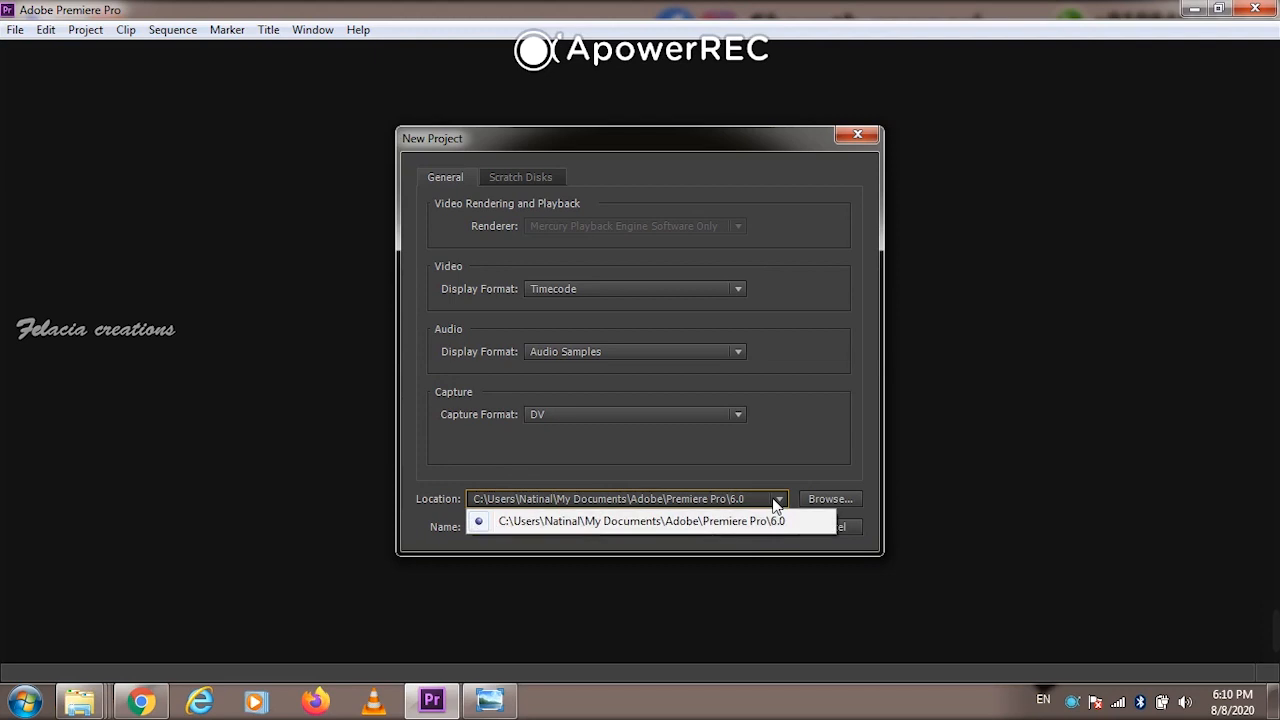
click(818, 496)
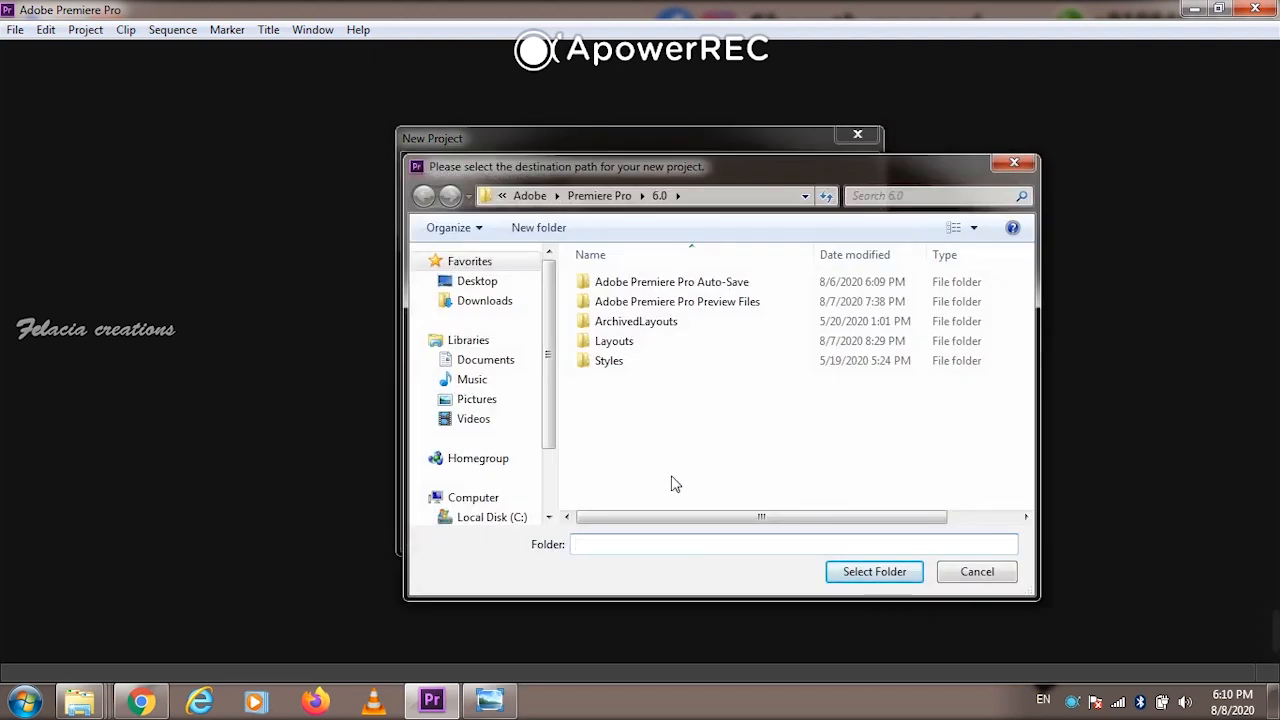
click(490, 283)
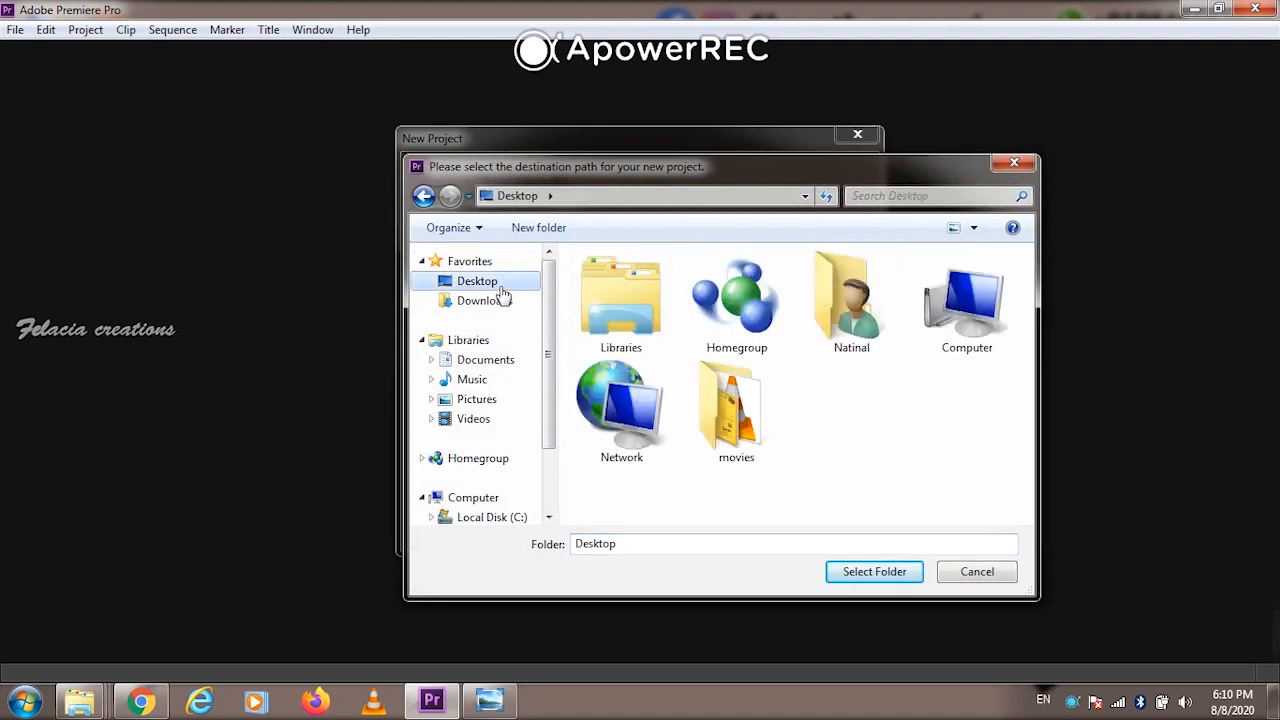
click(963, 318)
double_click(963, 318)
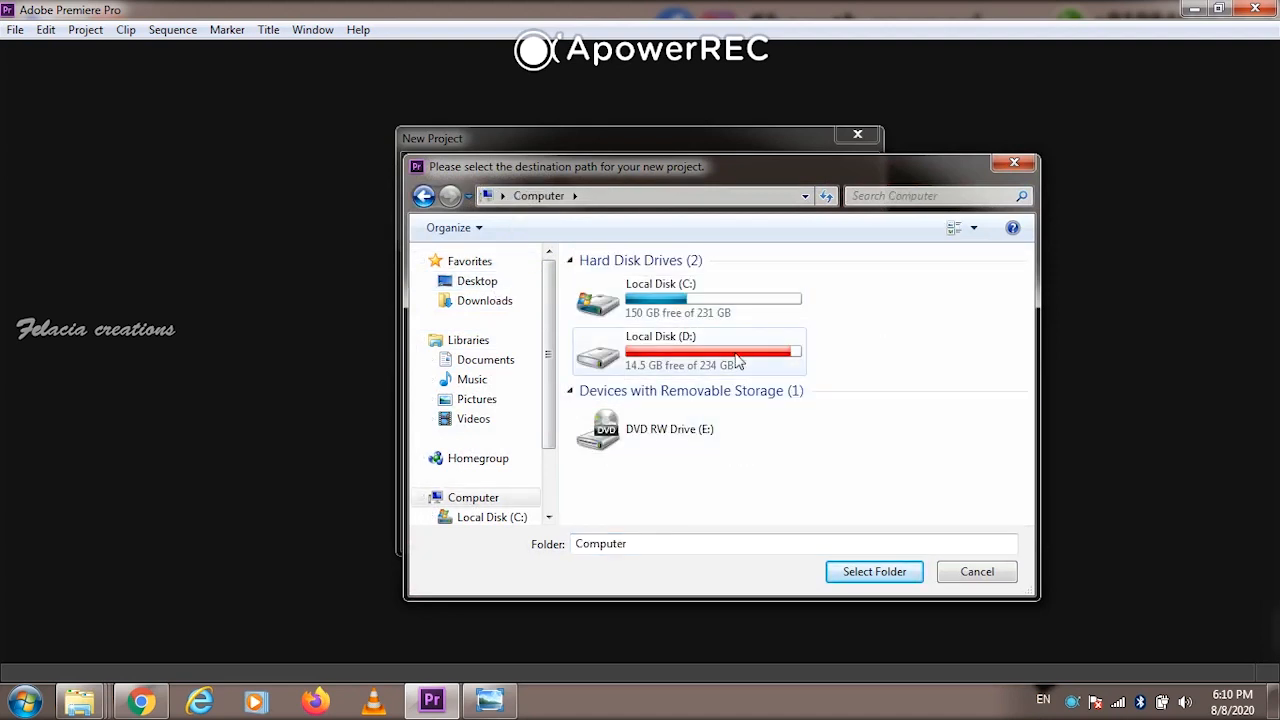
click(490, 283)
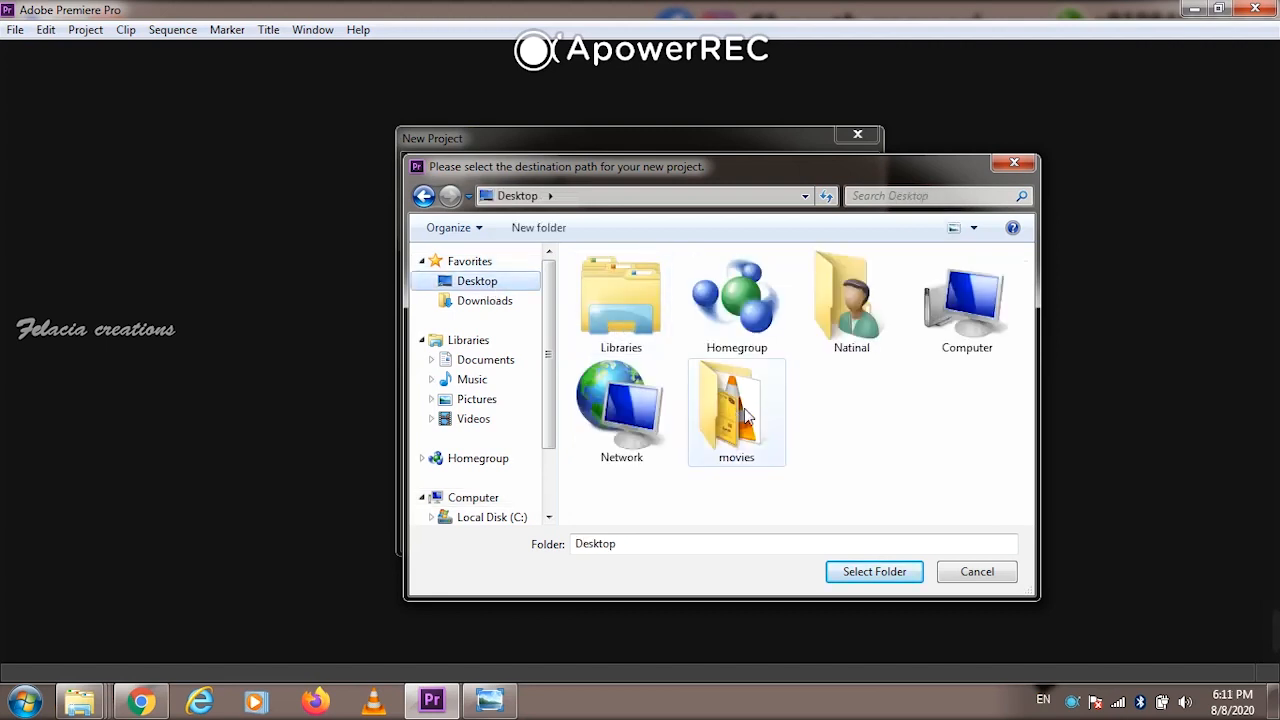
Create a new folder named "felacia creations" on the Desktop
right_click(825, 447)
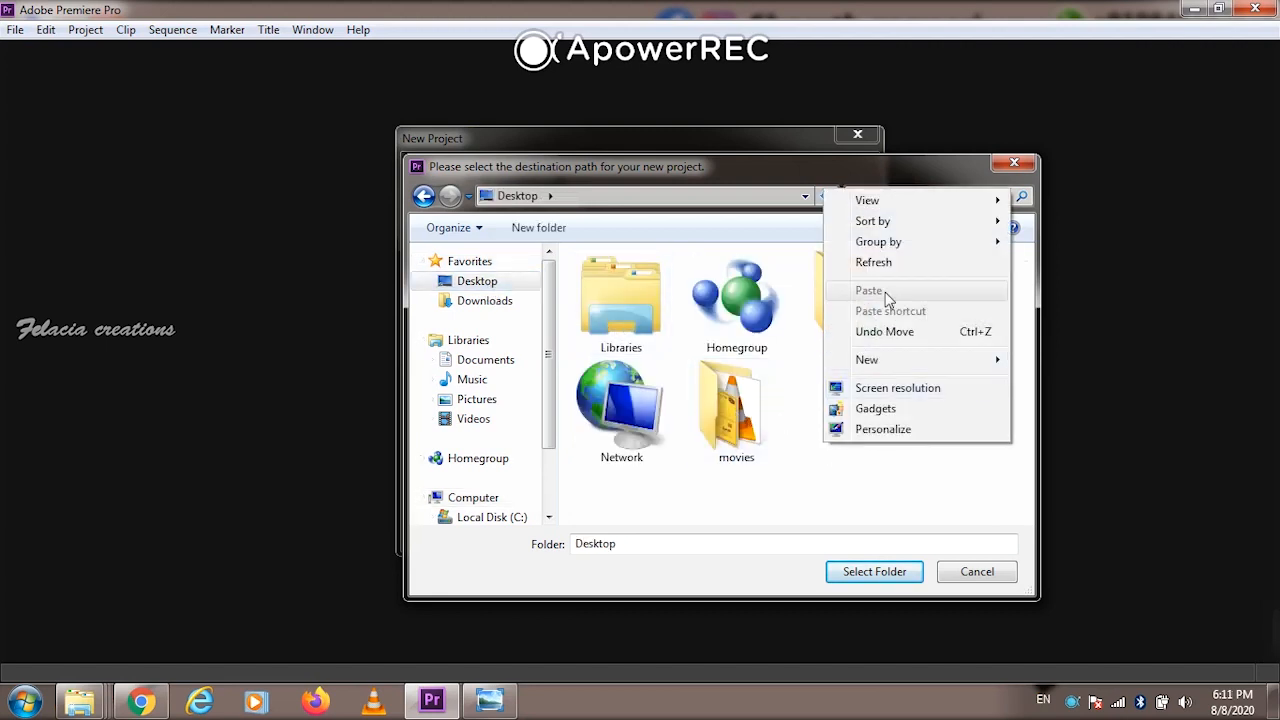
mouse_move(876, 368)
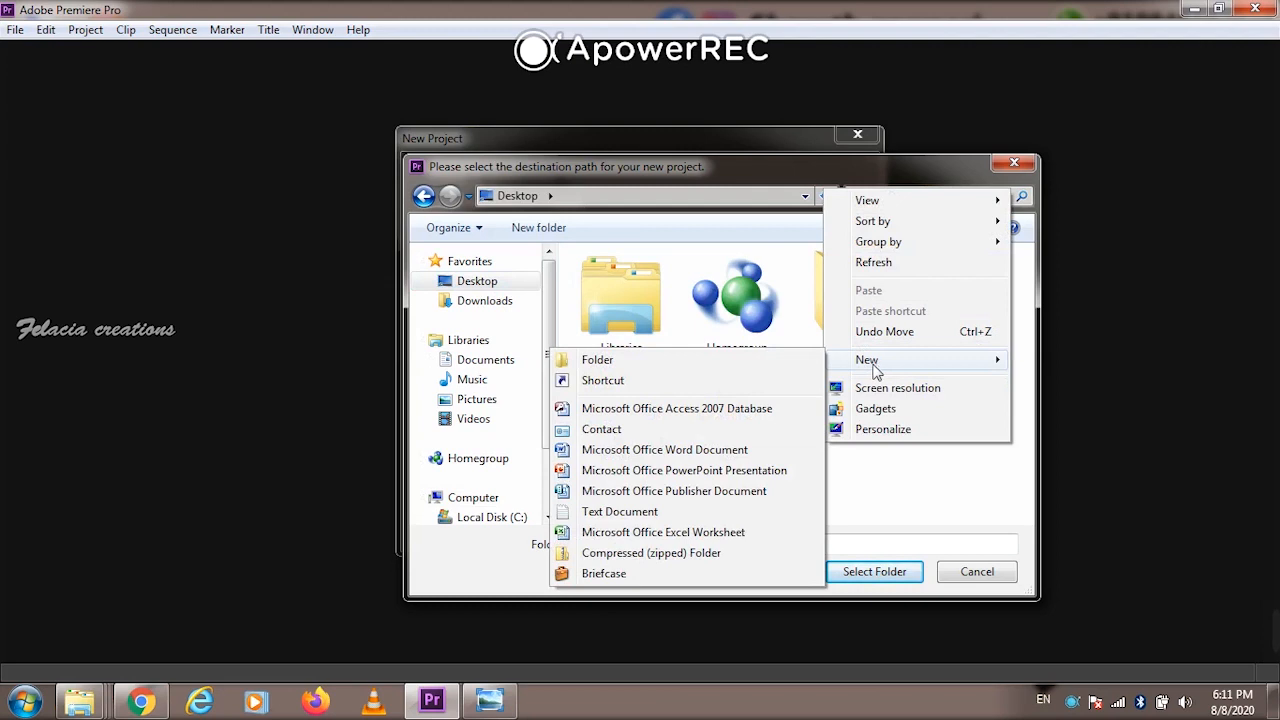
click(808, 362)
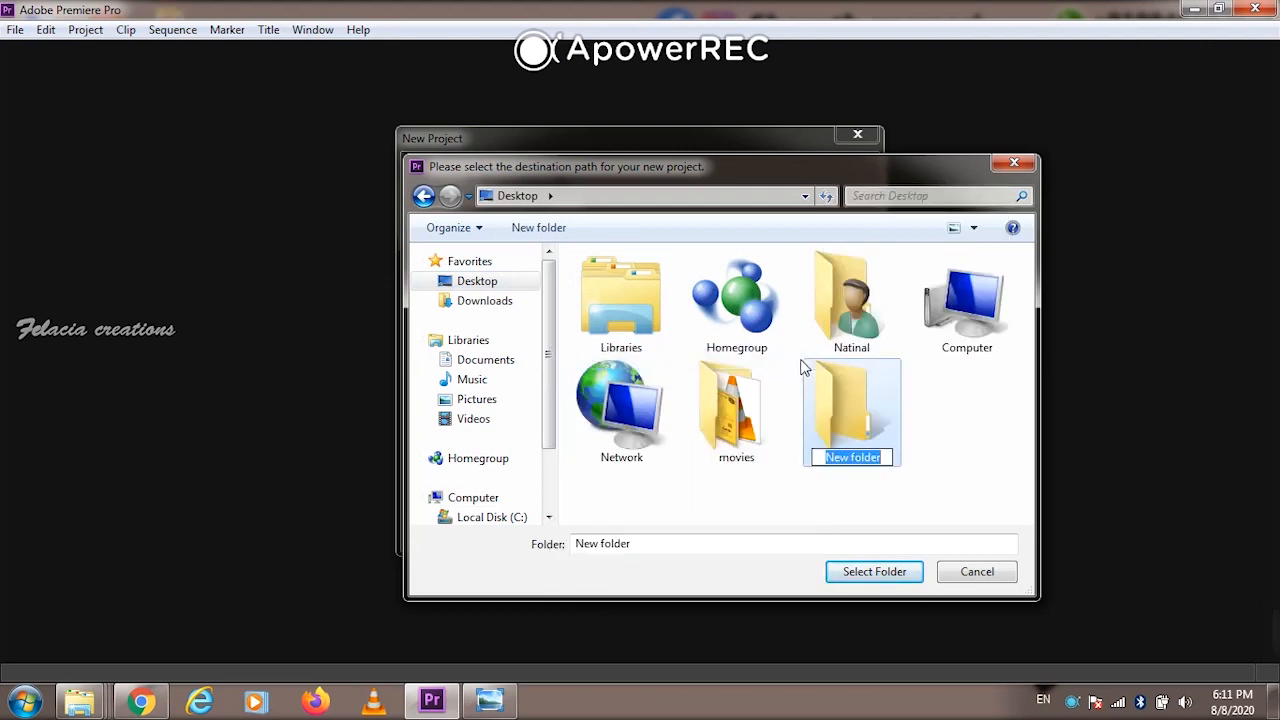
text(felac)
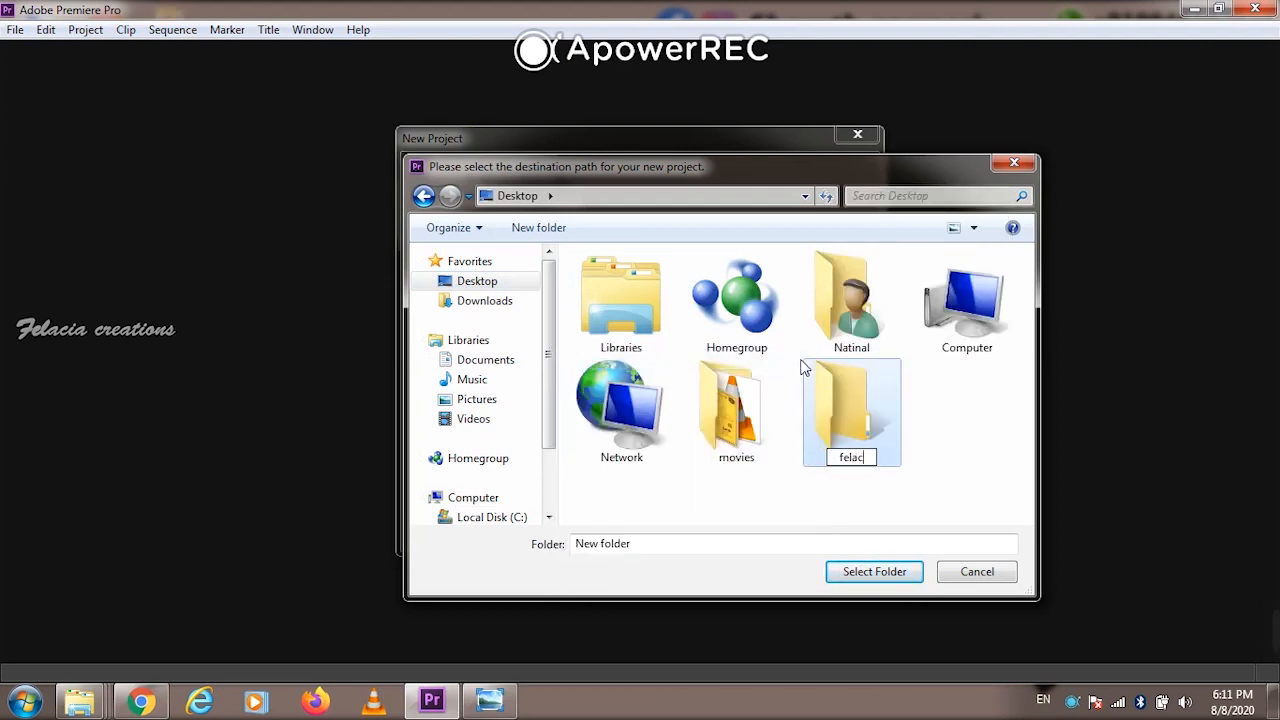
text(ia creations)
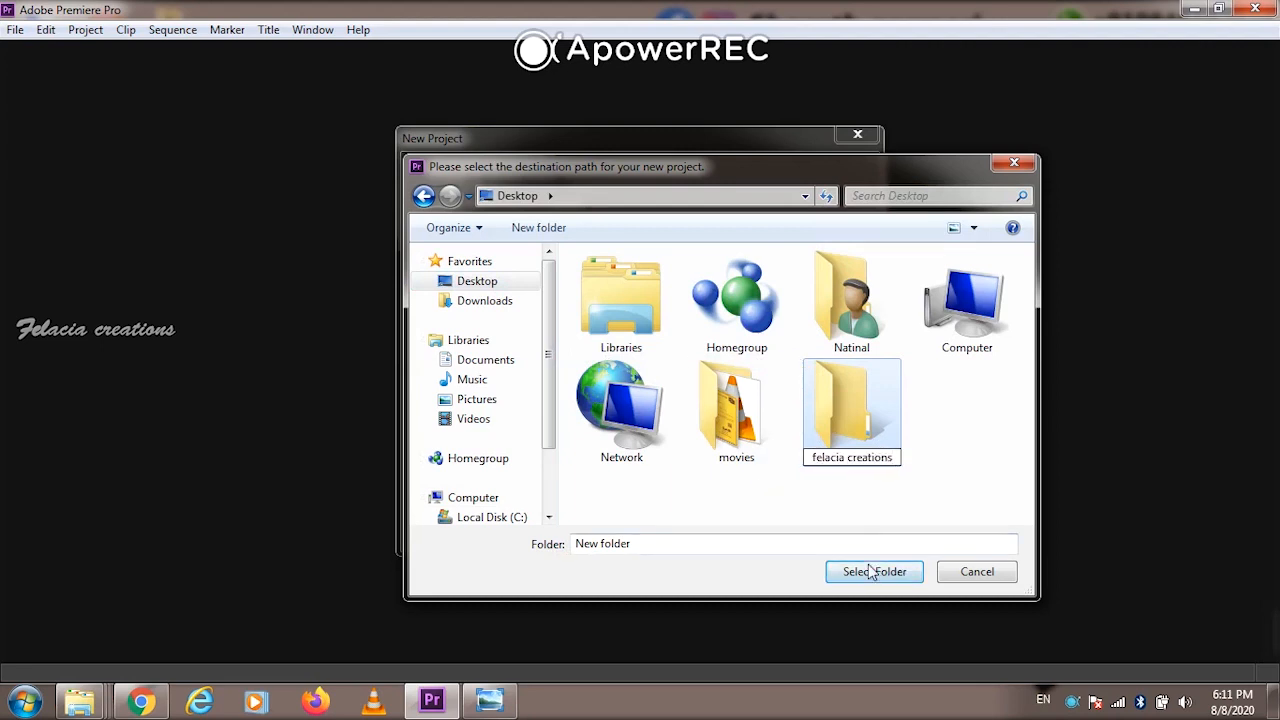
click(920, 475)
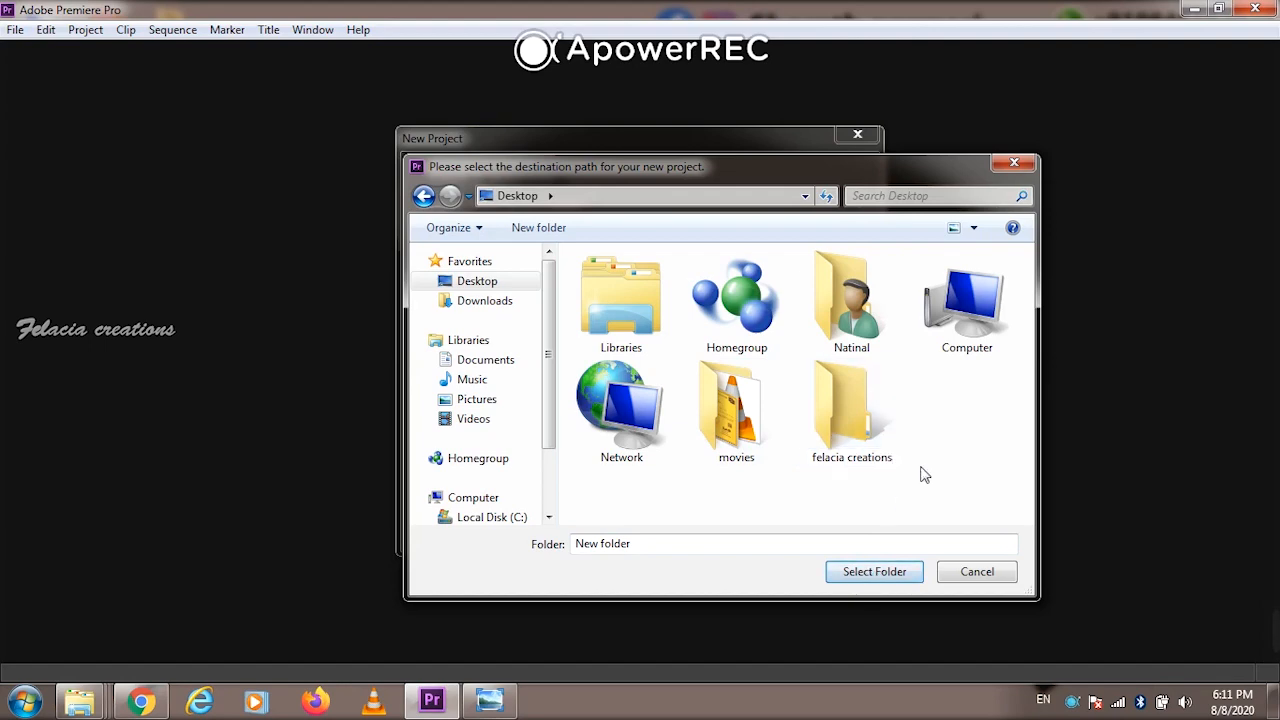
Choose the "felacia creations" folder as the project location and create the project
click(857, 434)
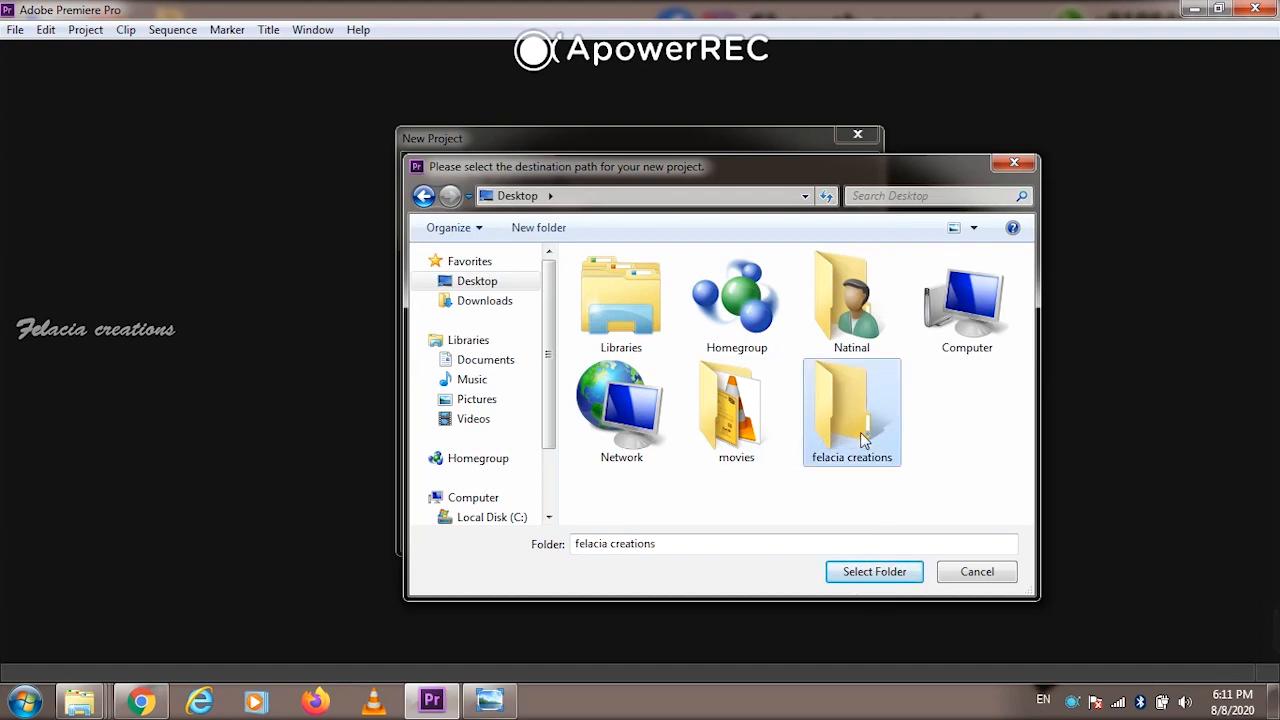
click(898, 578)
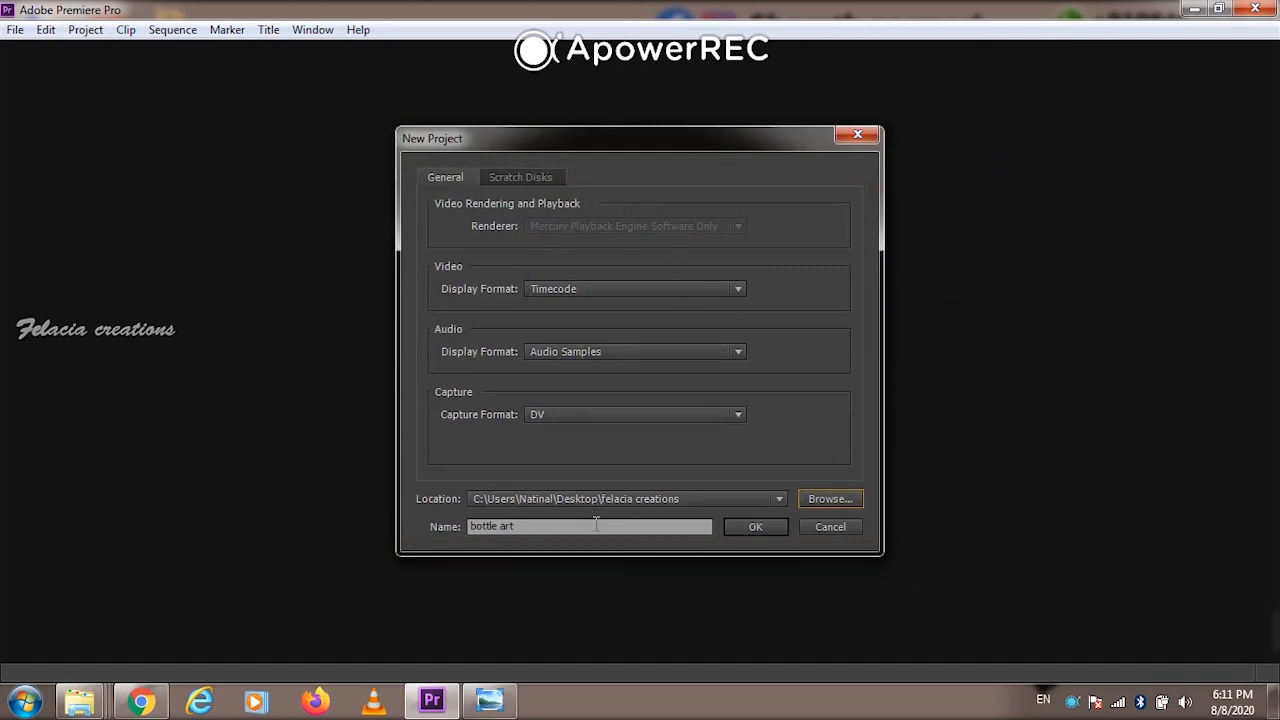
click(770, 527)
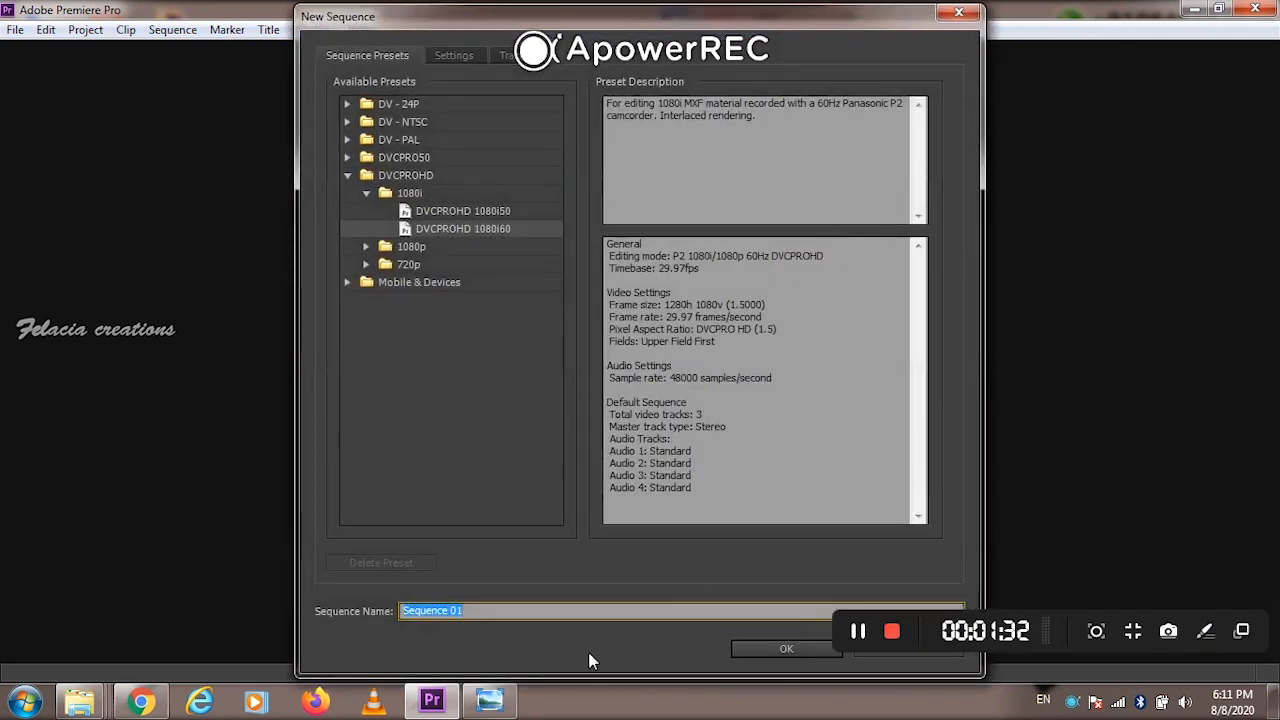
Name the new sequence "bottle art adhi"
click(583, 612)
key(BackSpace)
key(BackSpace)
key(BackSpace)
key(BackSpace)
key(BackSpace)
key(BackSpace)
key(BackSpace)
key(BackSpace)
key(BackSpace)
key(BackSpace)
key(BackSpace)
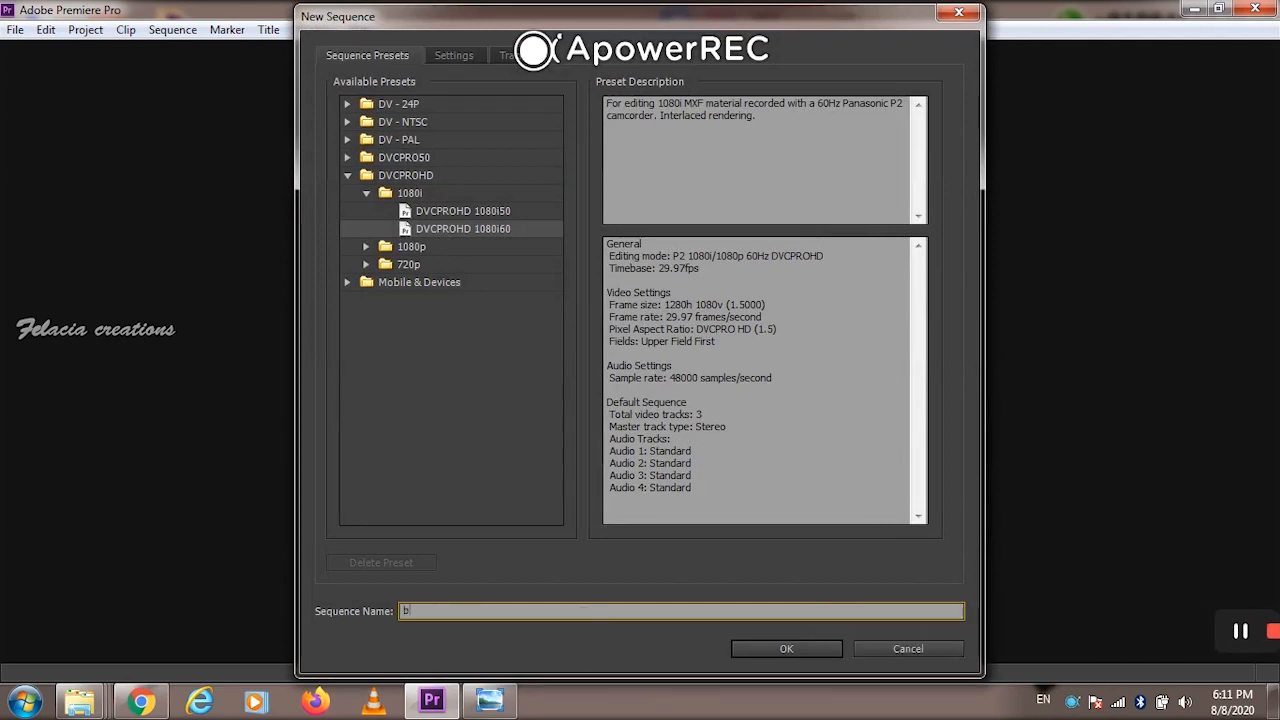
text(bottle a)
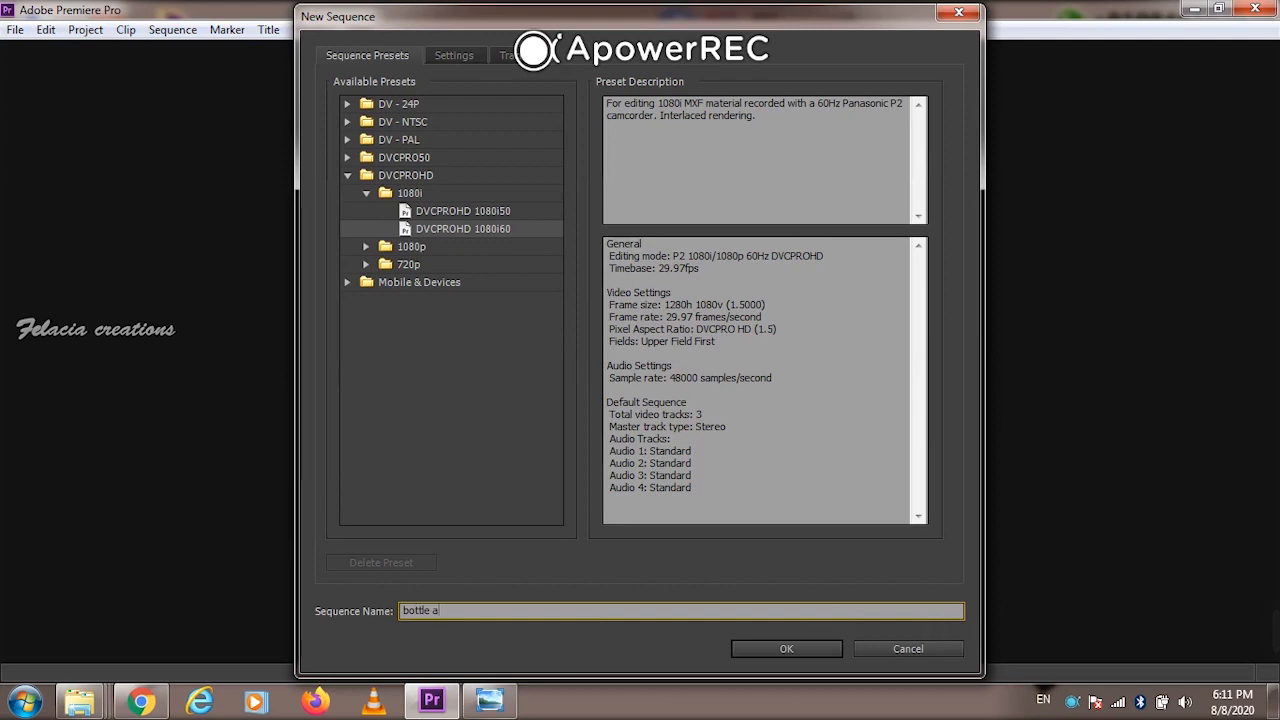
text(rt adhi)
Compare the frame size and frame rate of the DVCPROHD 1080i50 and 1080i60 sequence presets
click(510, 221)
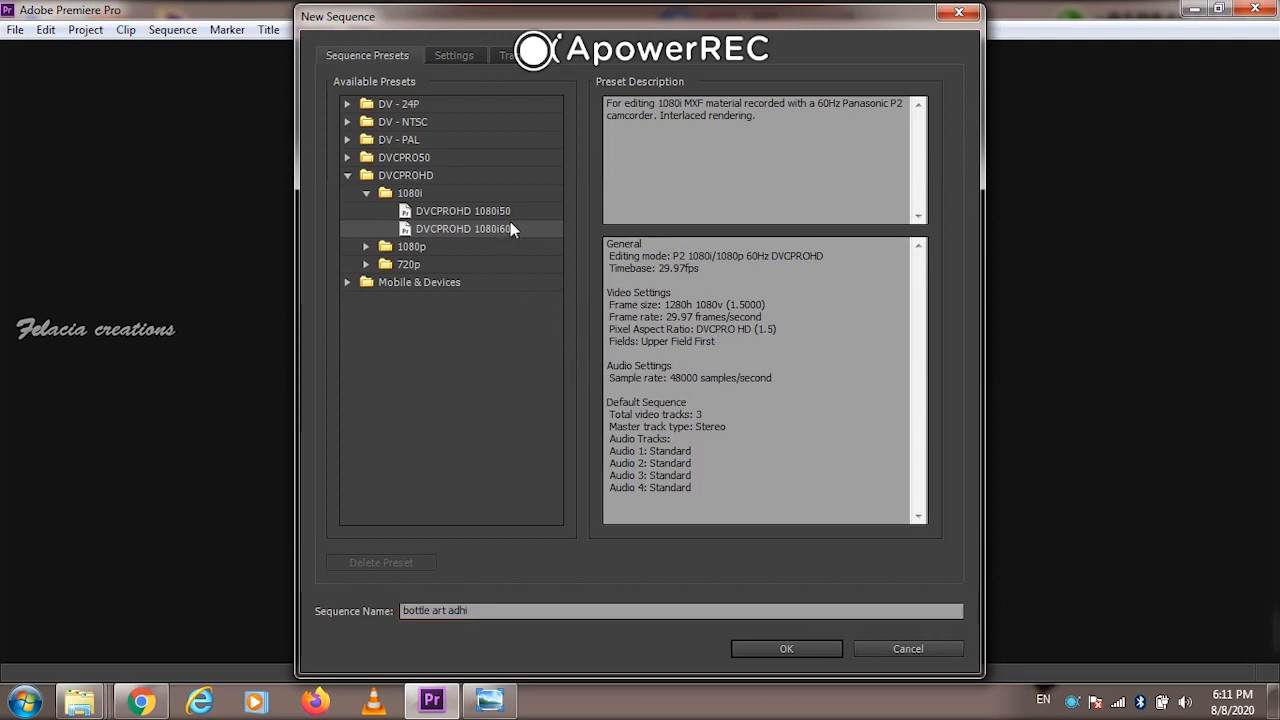
click(464, 199)
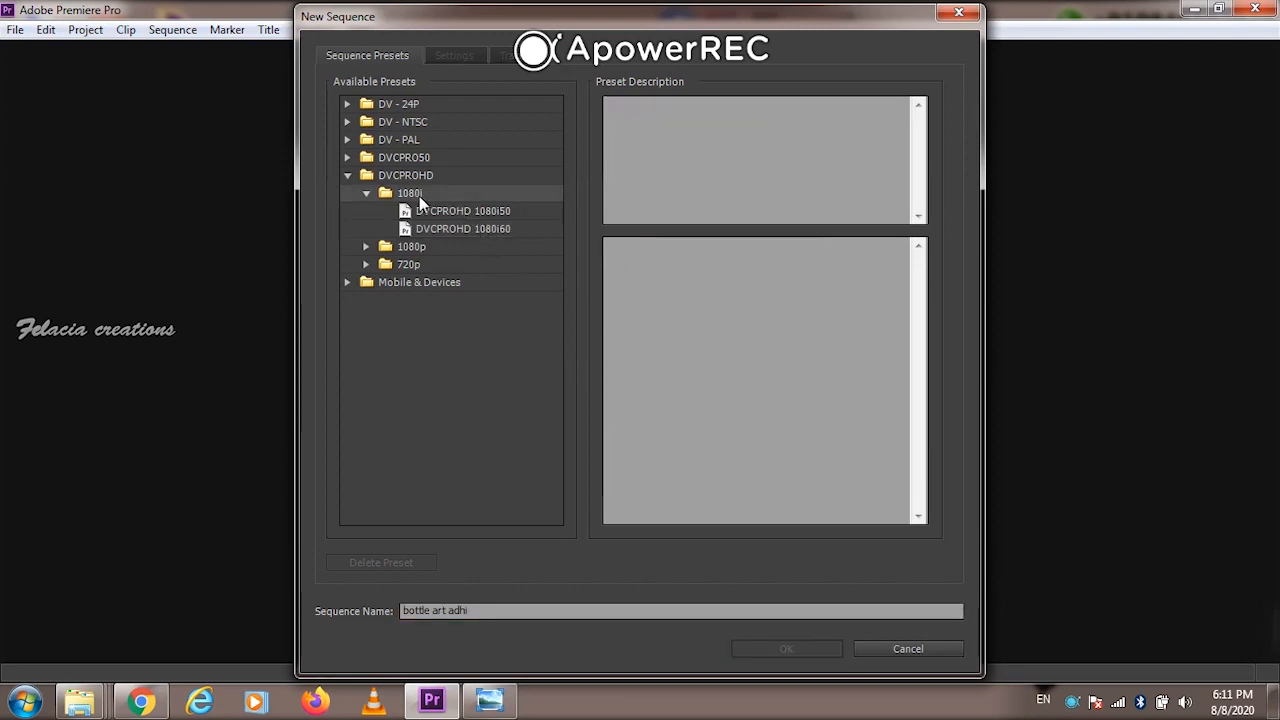
double_click(420, 197)
double_click(419, 196)
click(470, 212)
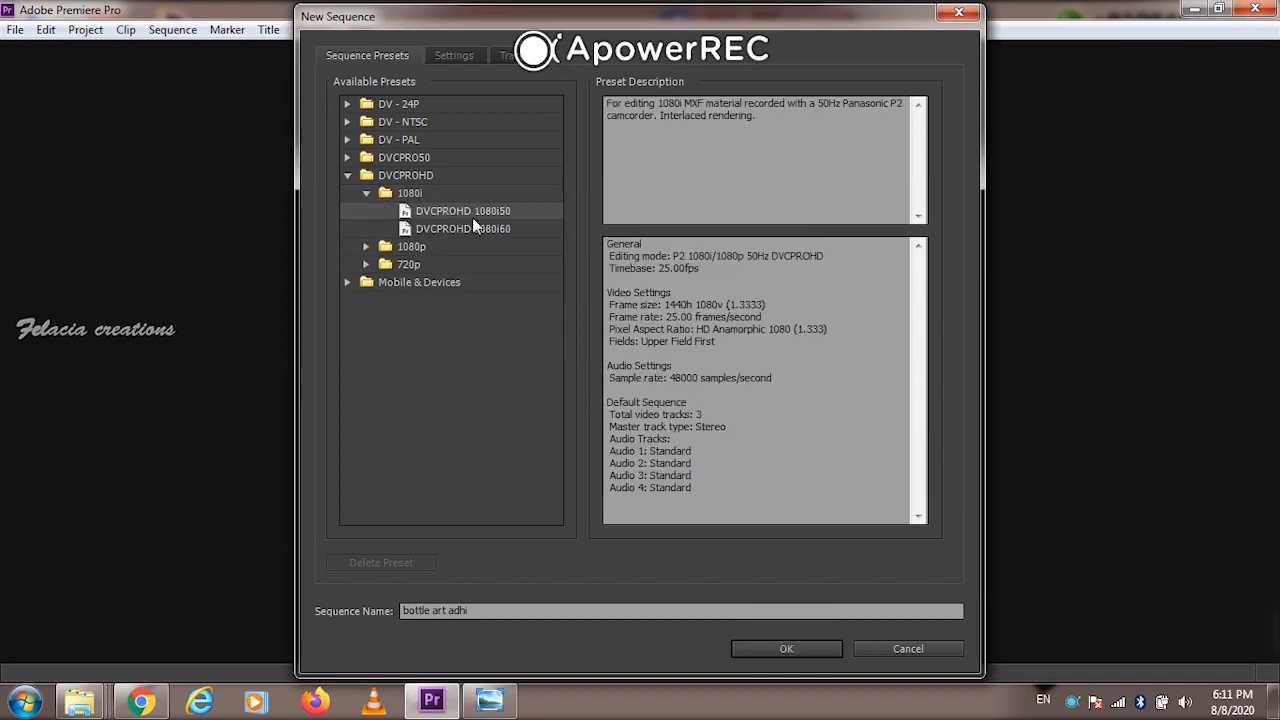
click(483, 231)
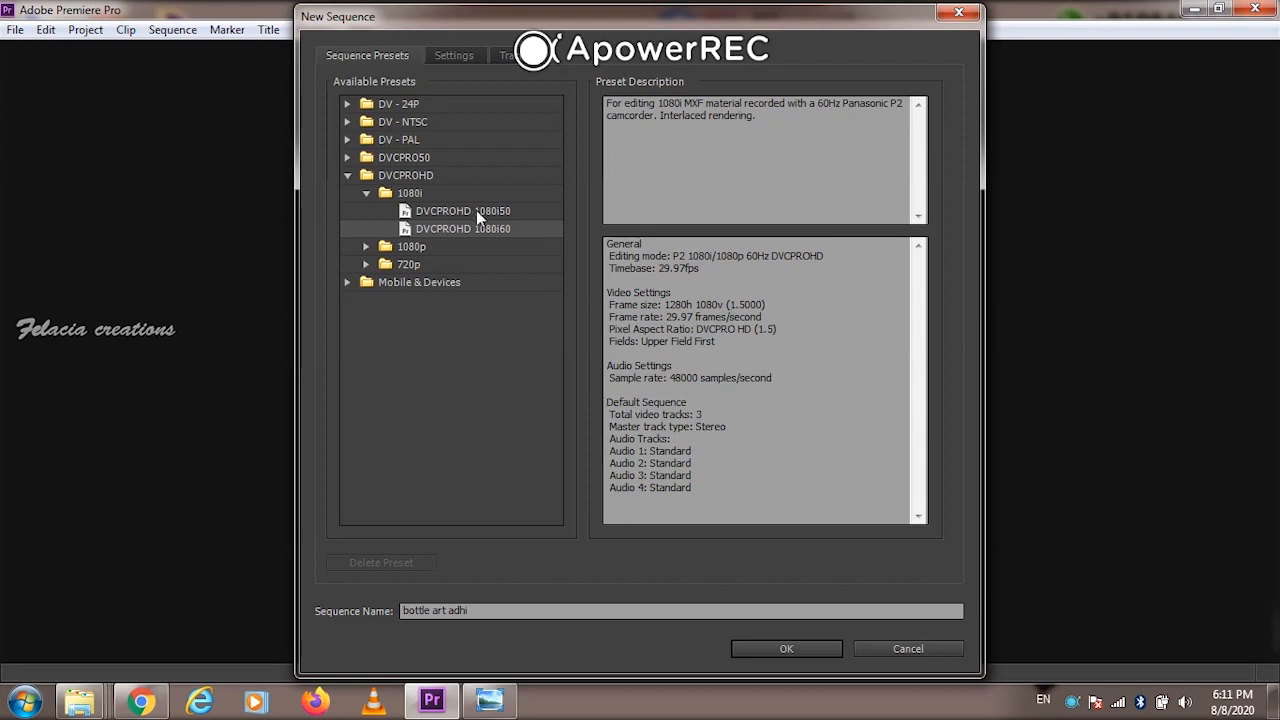
click(464, 201)
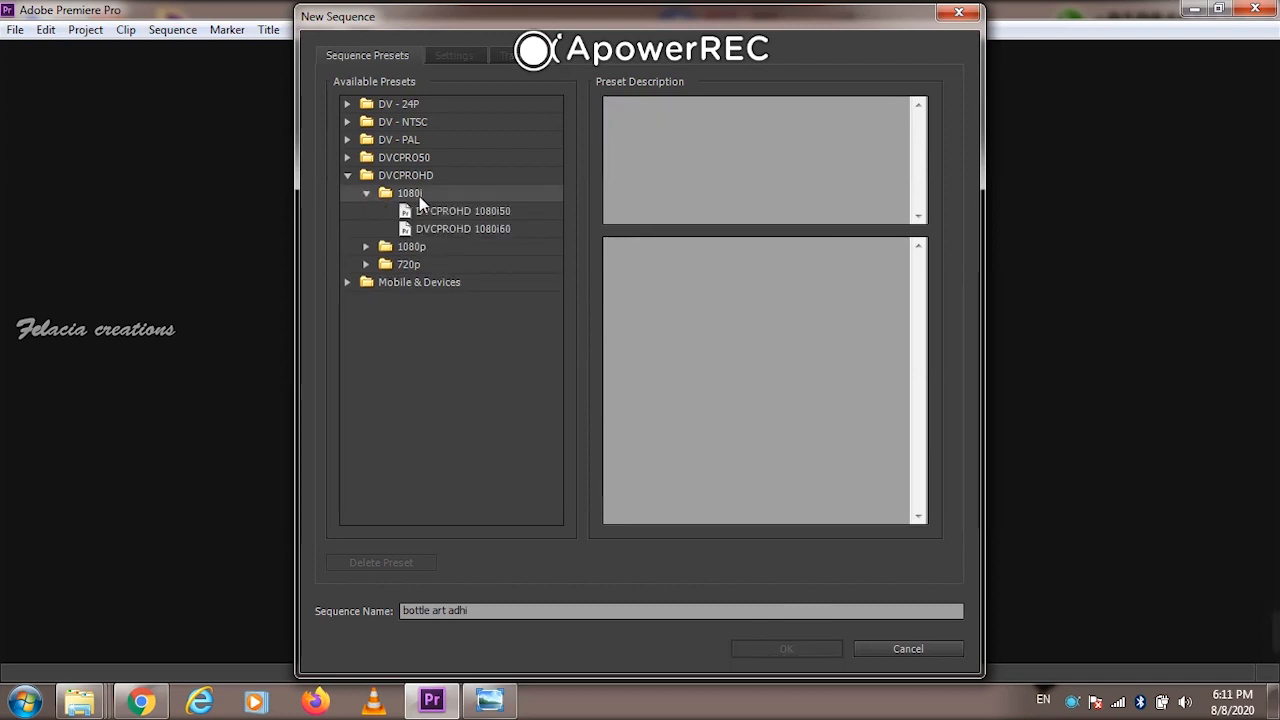
click(471, 214)
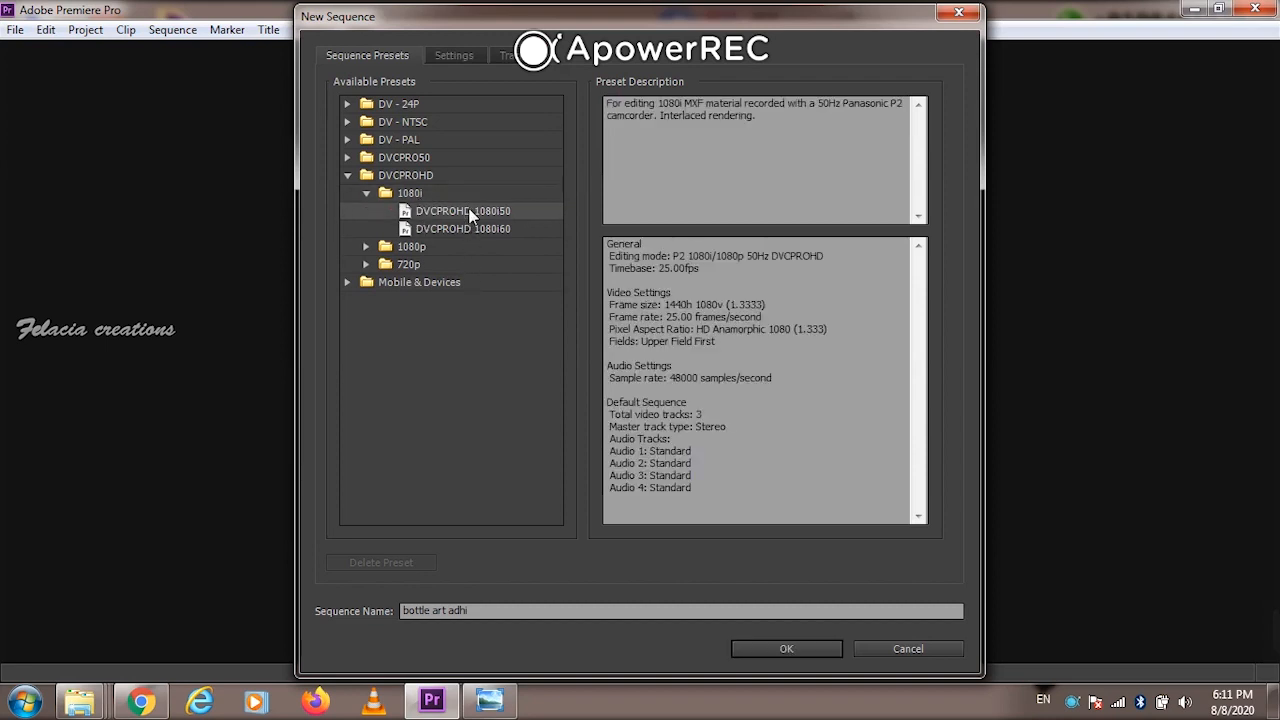
click(482, 226)
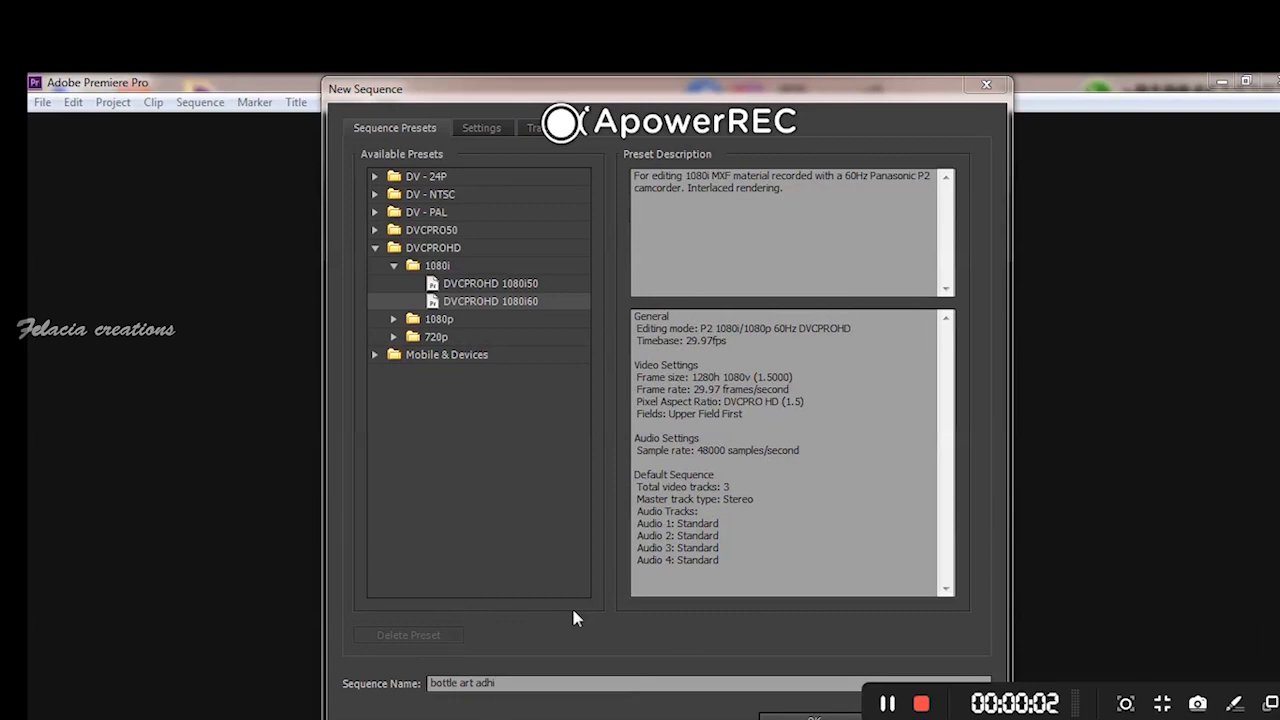
Examine the DVCPROHD 1080p24 preset's settings and the presets available under 720p
click(438, 322)
double_click(438, 324)
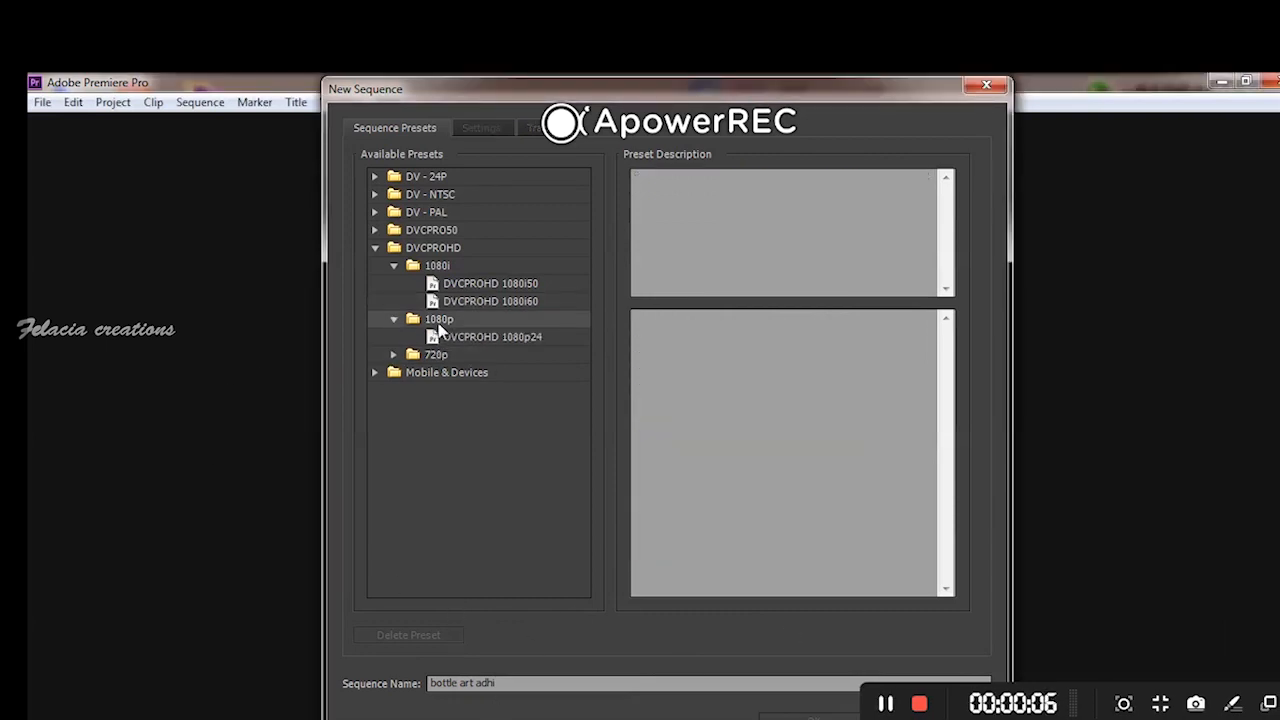
click(456, 340)
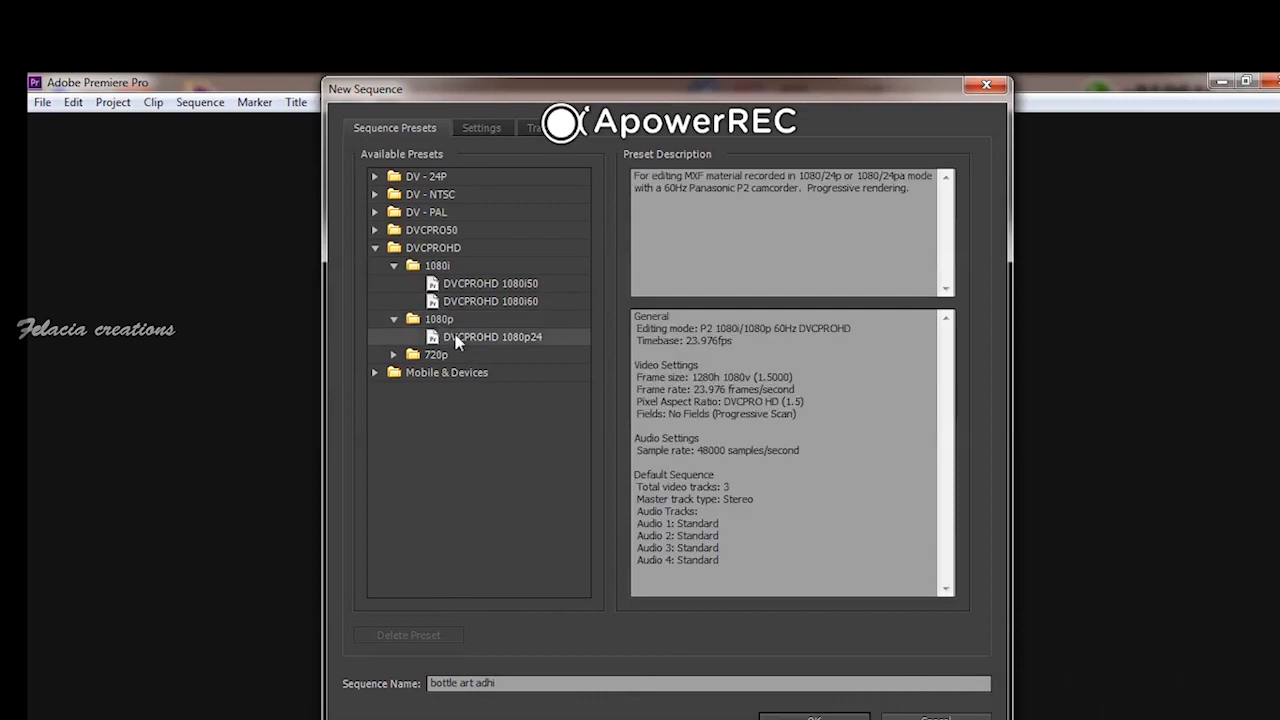
double_click(453, 358)
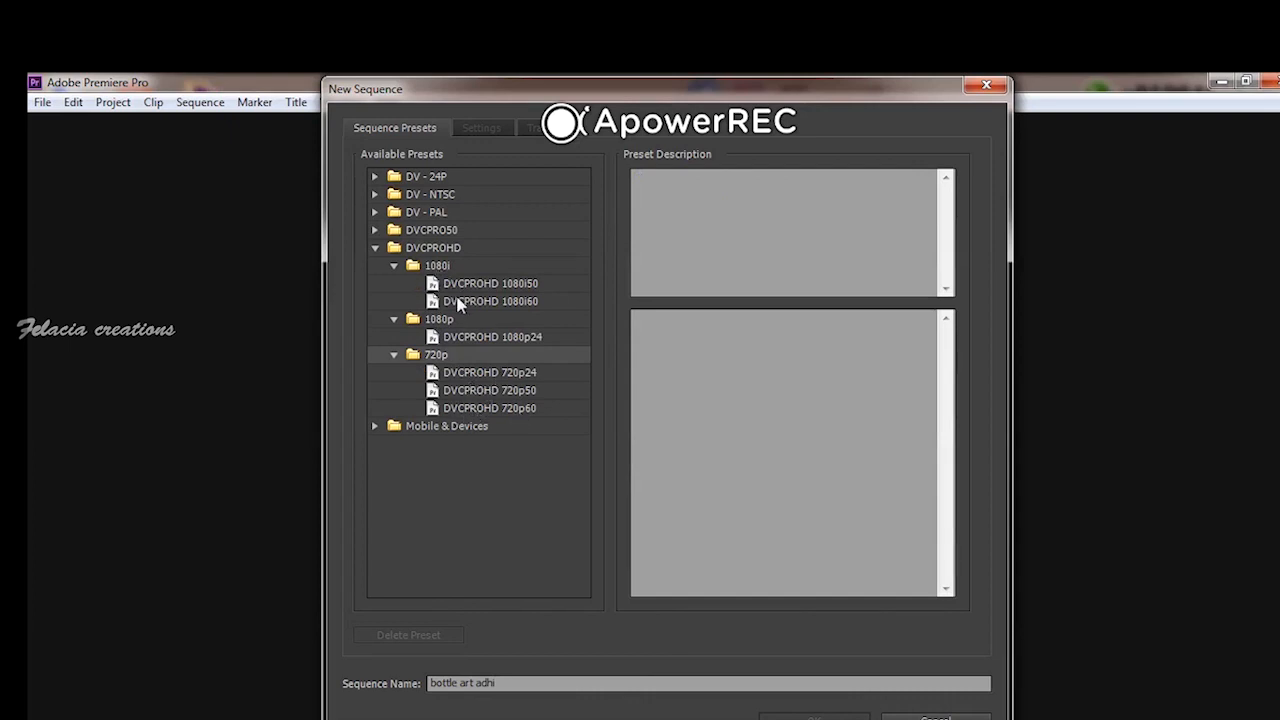
Create the sequence with the DVCPROHD 1080i60 preset
click(459, 305)
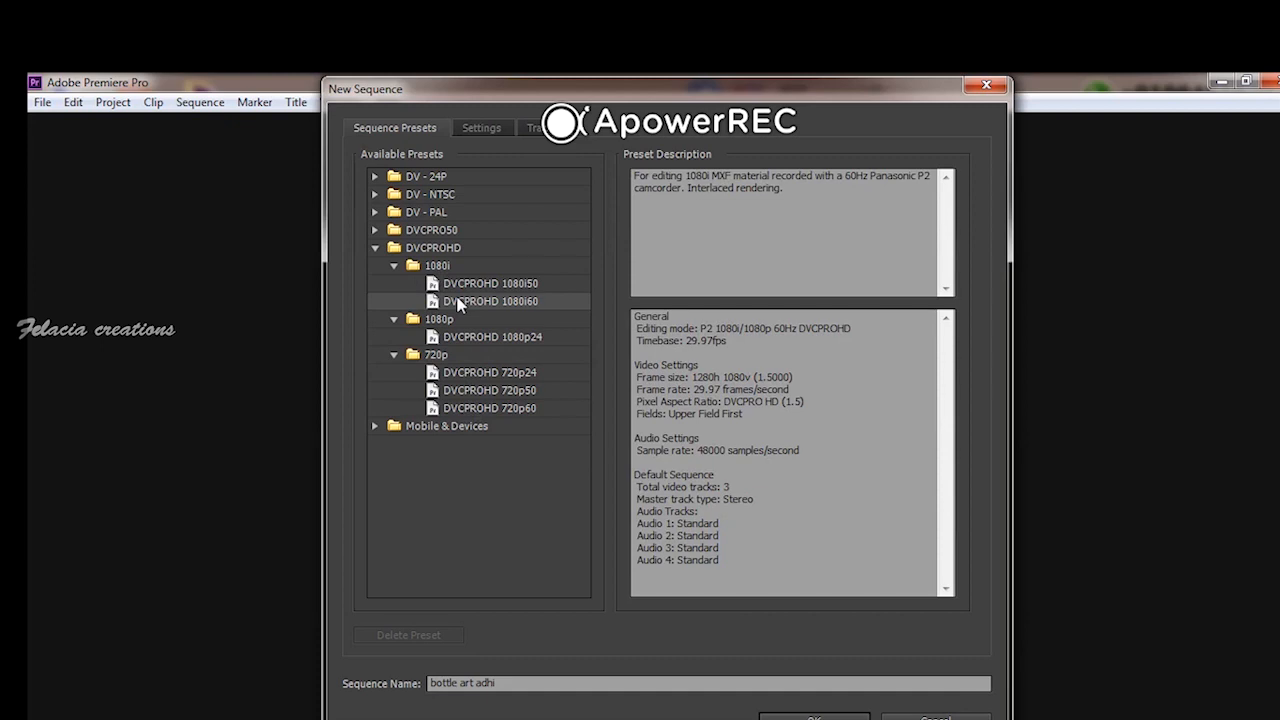
double_click(517, 286)
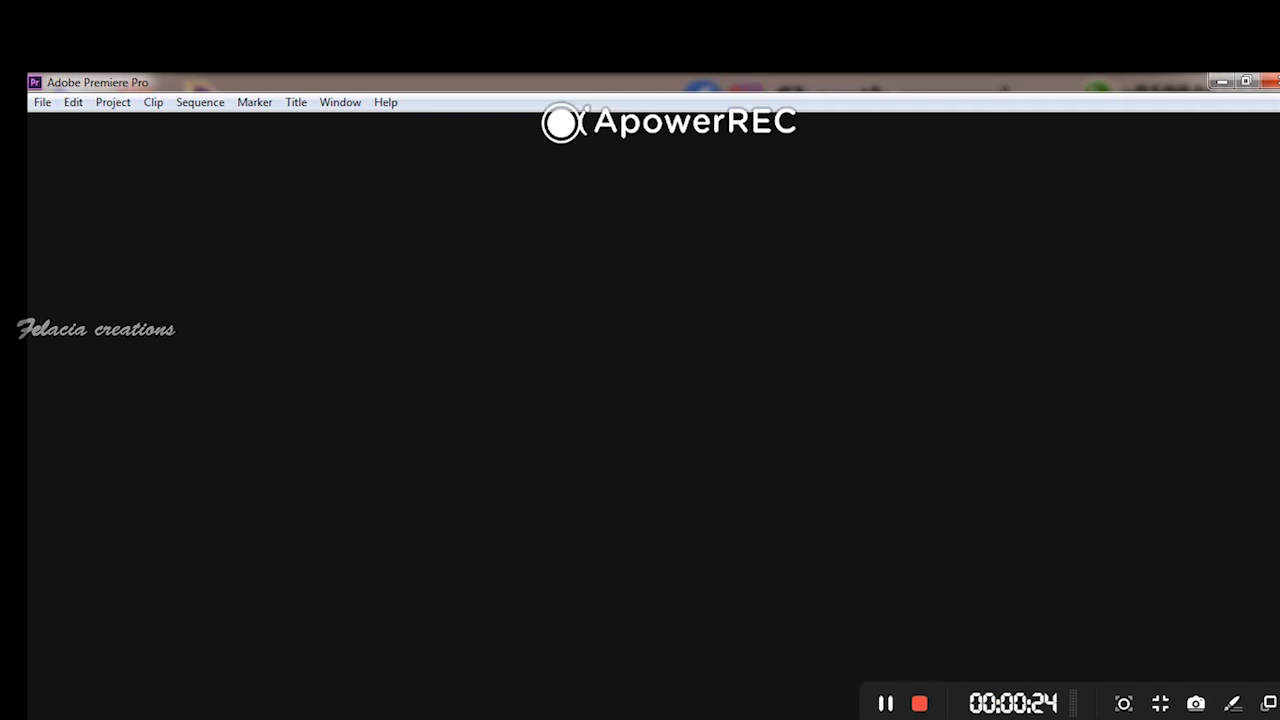
click(885, 703)
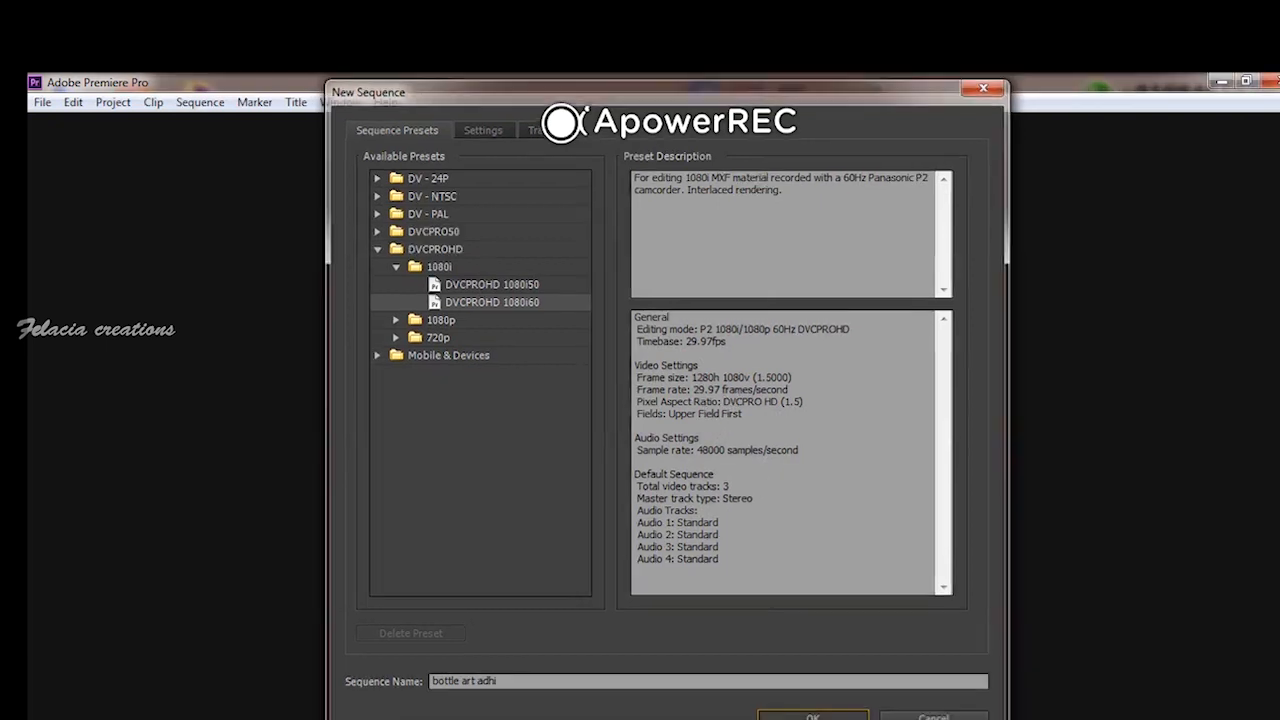
click(815, 717)
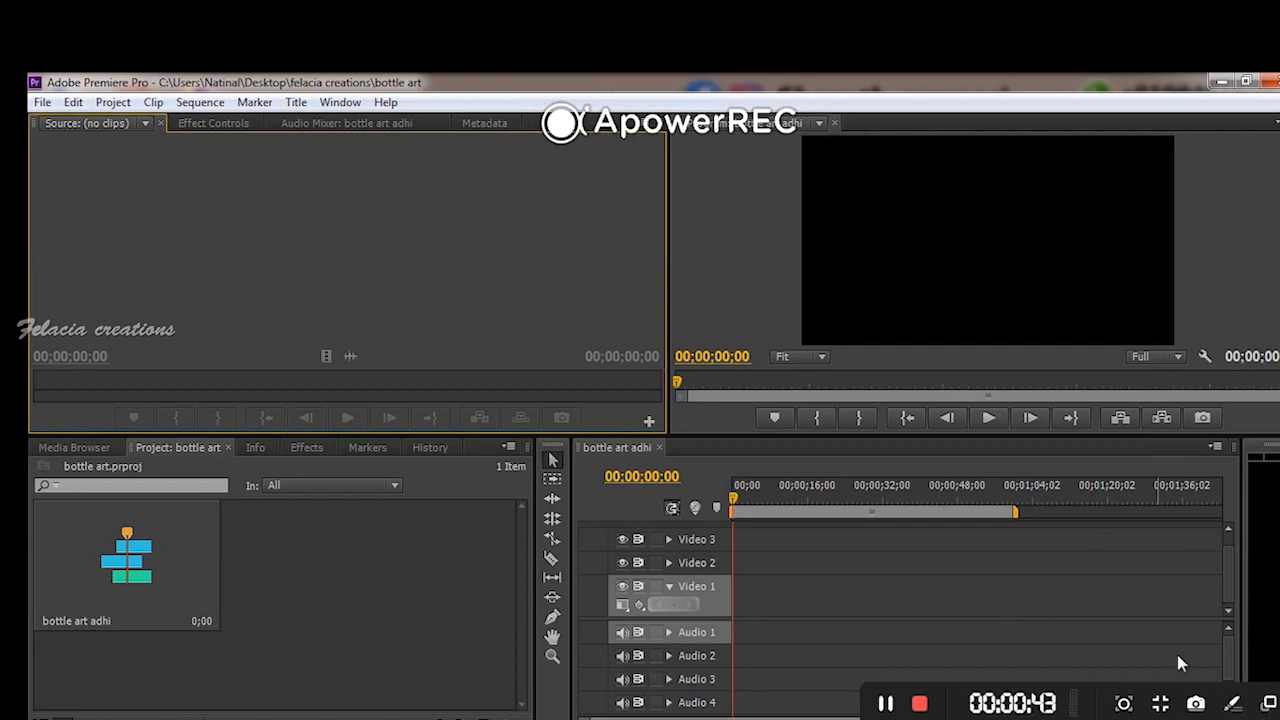
click(885, 704)
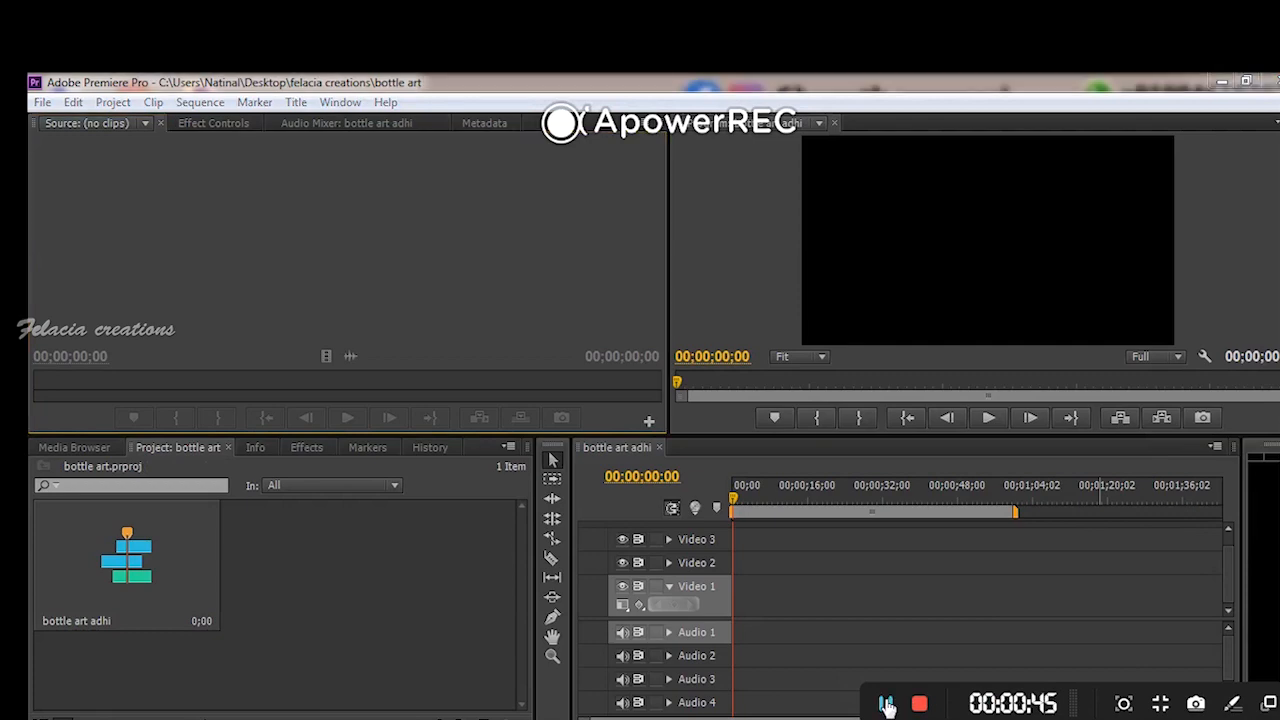
click(451, 600)
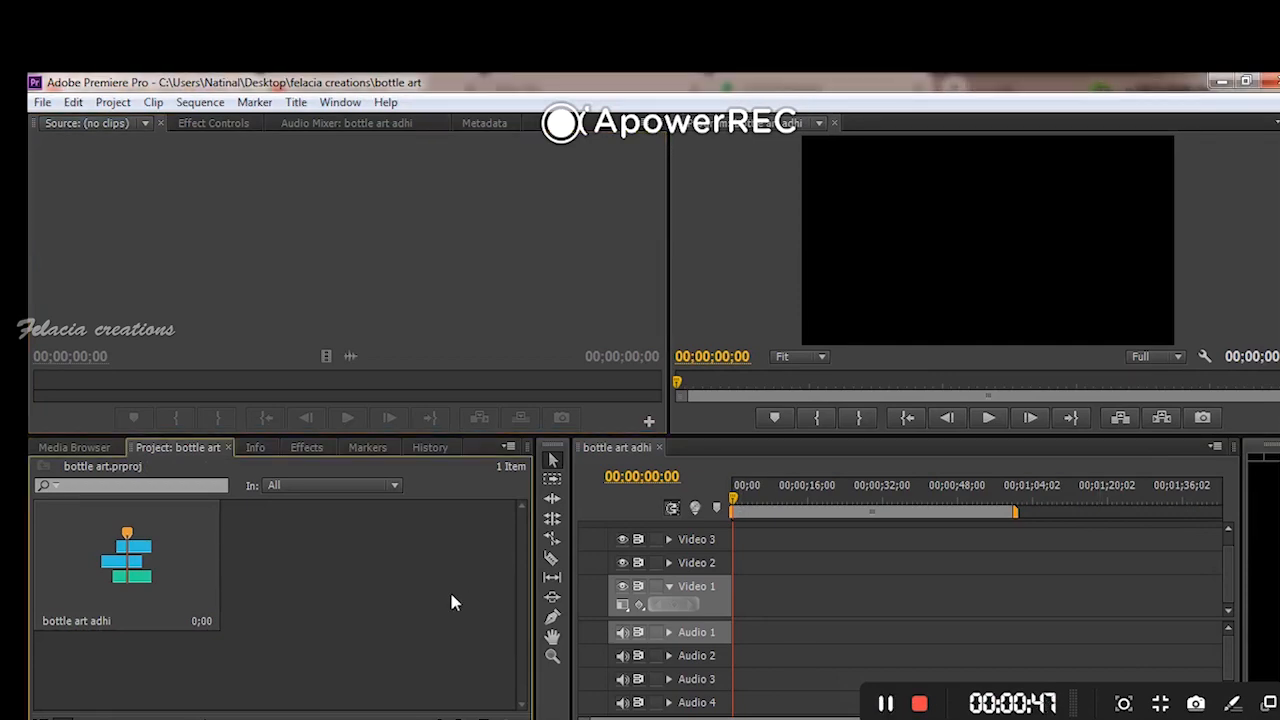
double_click(451, 600)
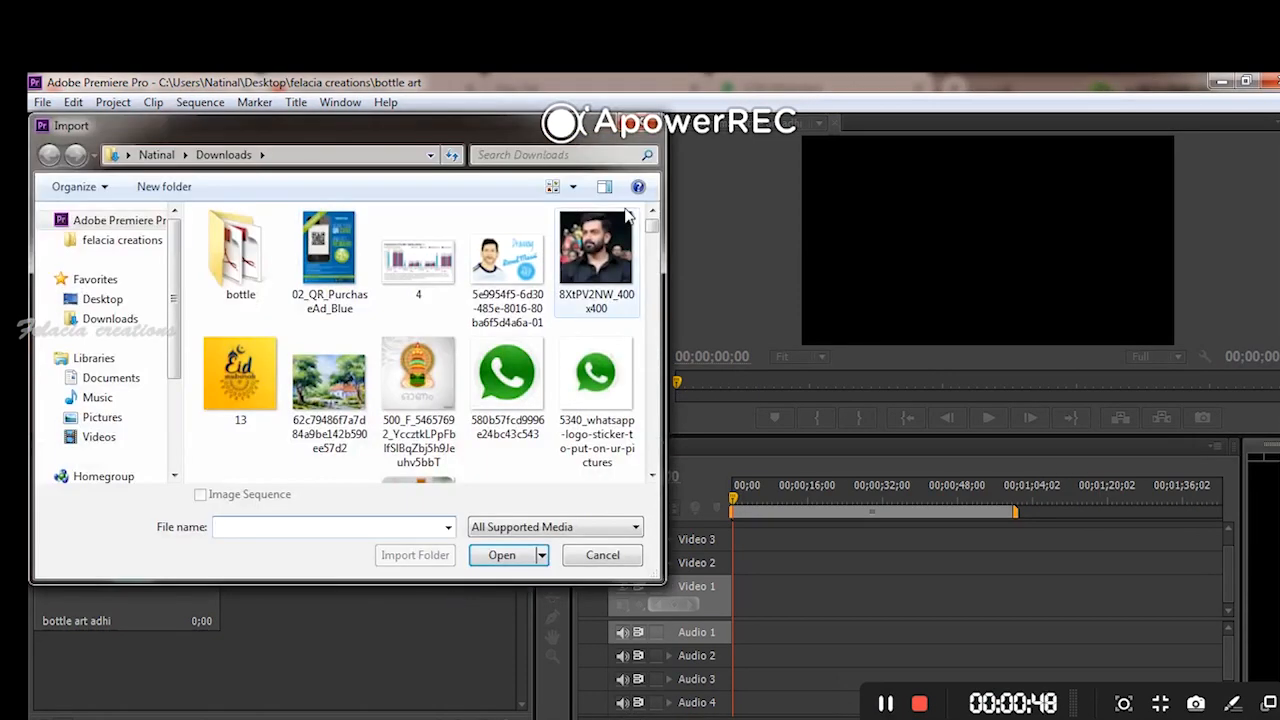
click(645, 126)
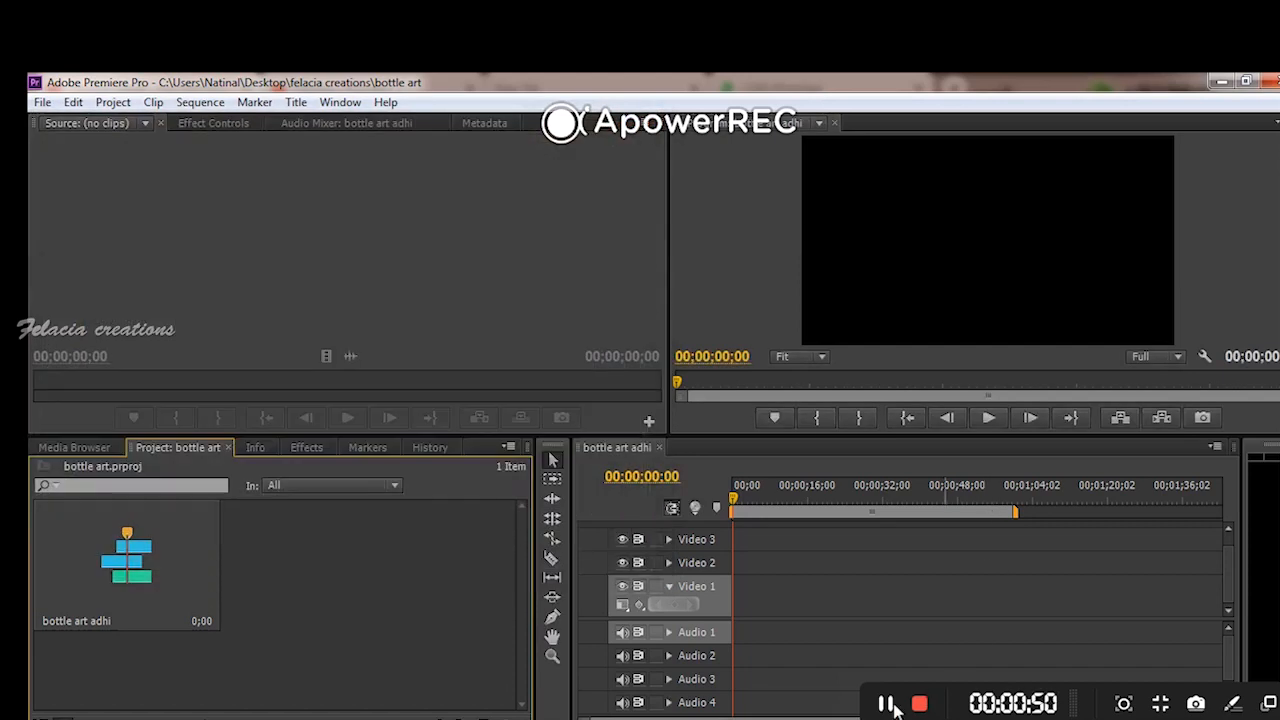
click(888, 705)
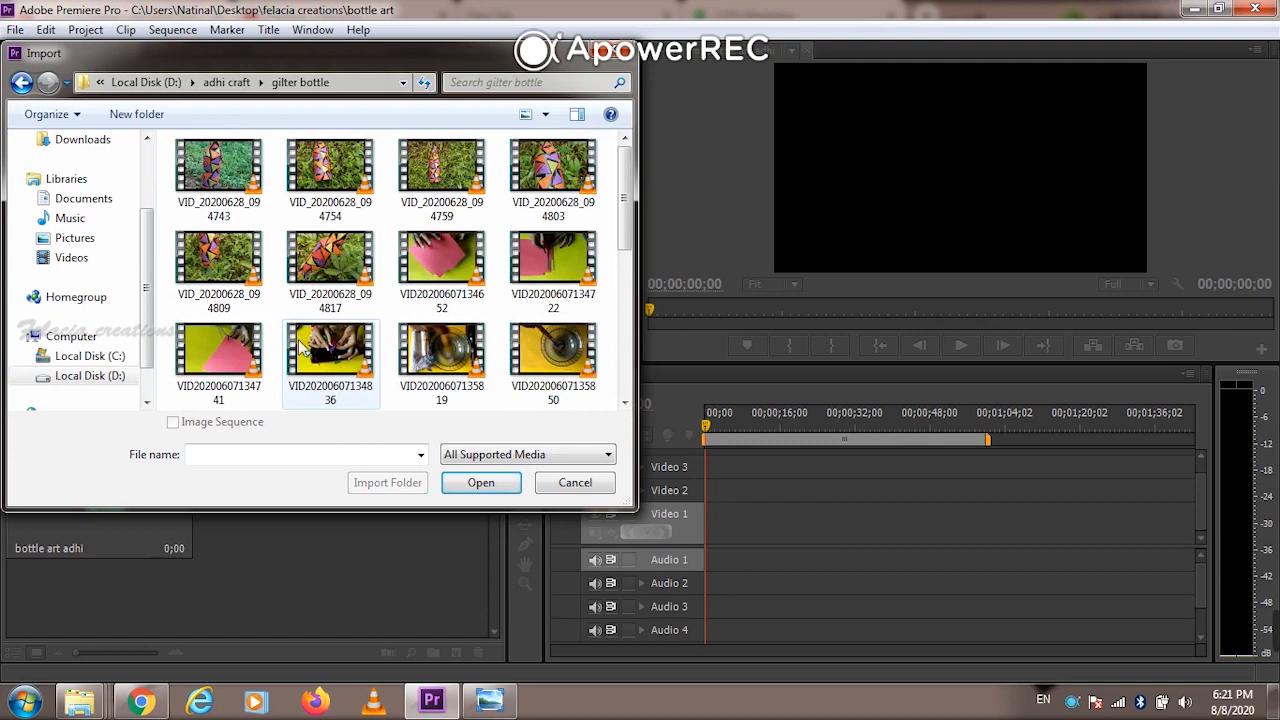
Import all the video clips from the "gilter bottle" folder inside "adhi craft" on drive D into the project
click(243, 184)
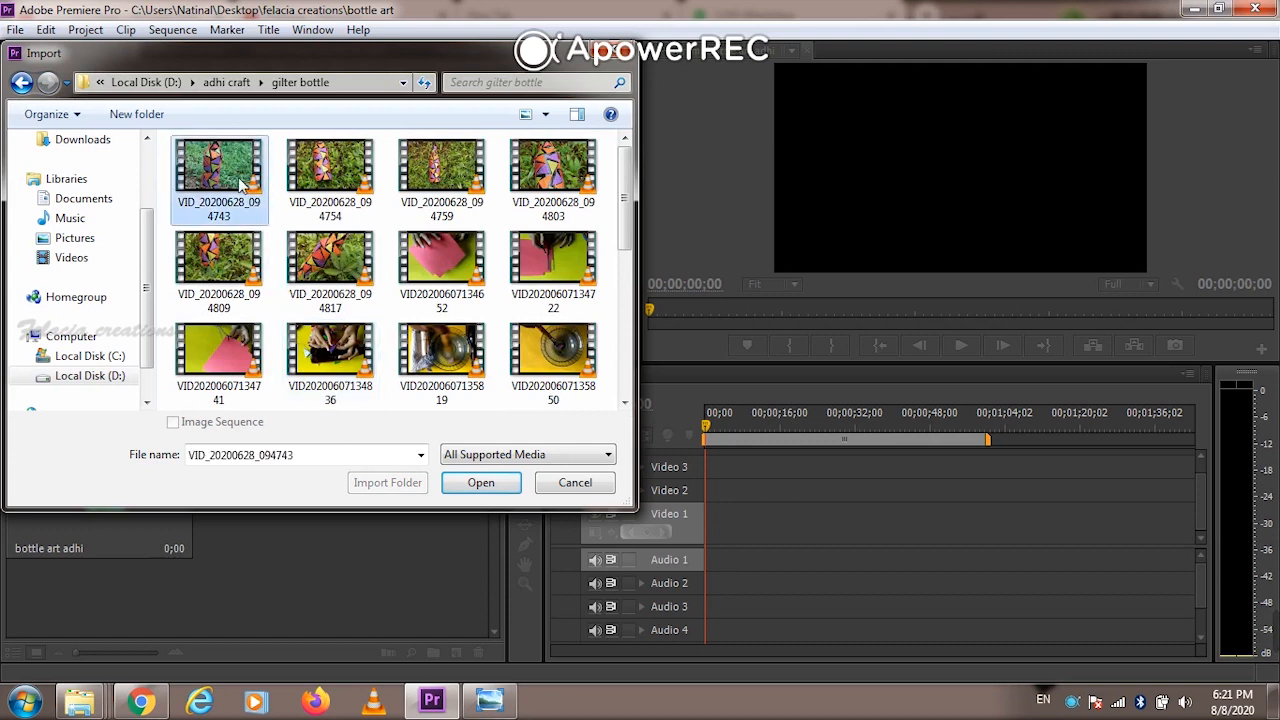
key(ctrl+a)
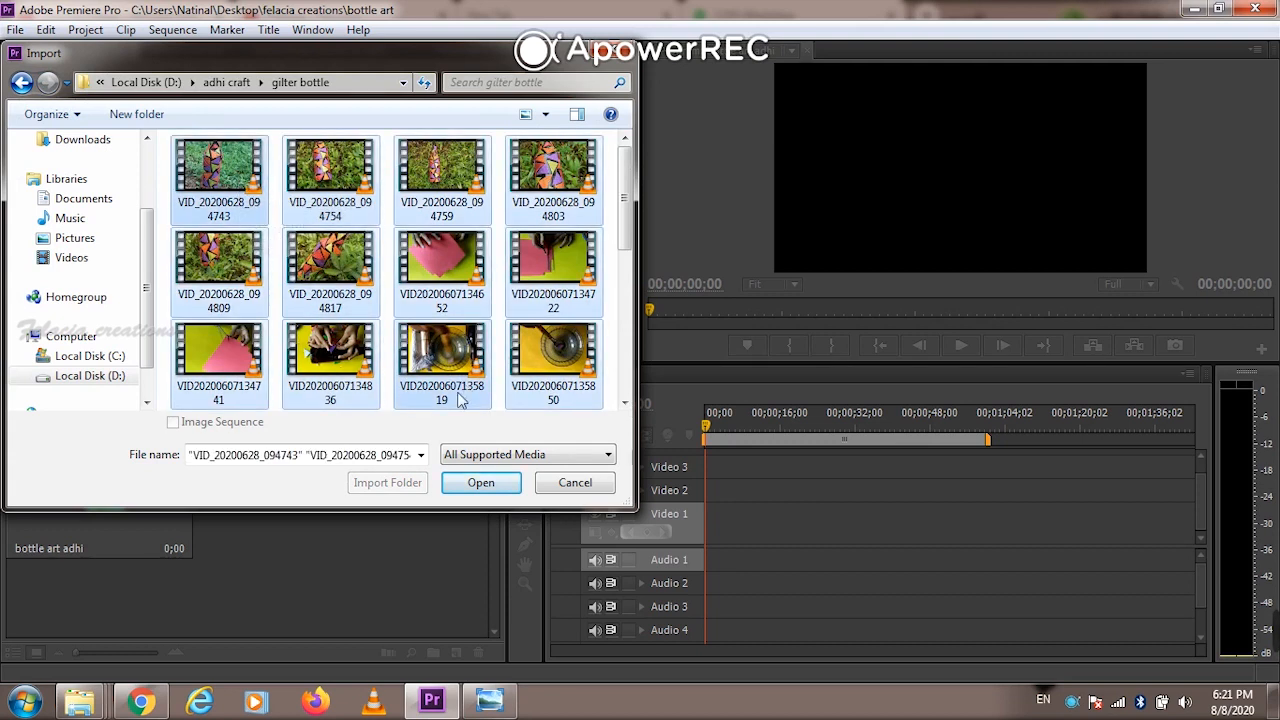
click(484, 482)
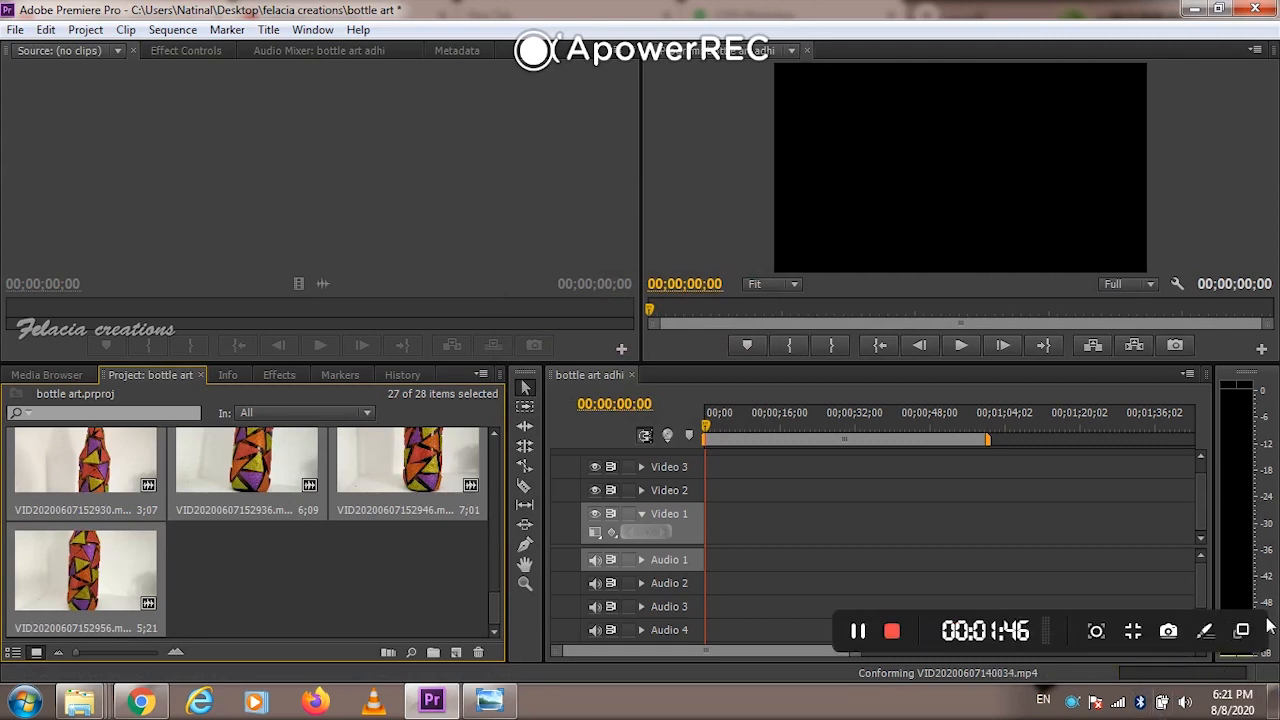
Import every file from the "felacia intro" folder on drive D, bringing in the layered Untitled-1 file with Merge All Layers
double_click(351, 568)
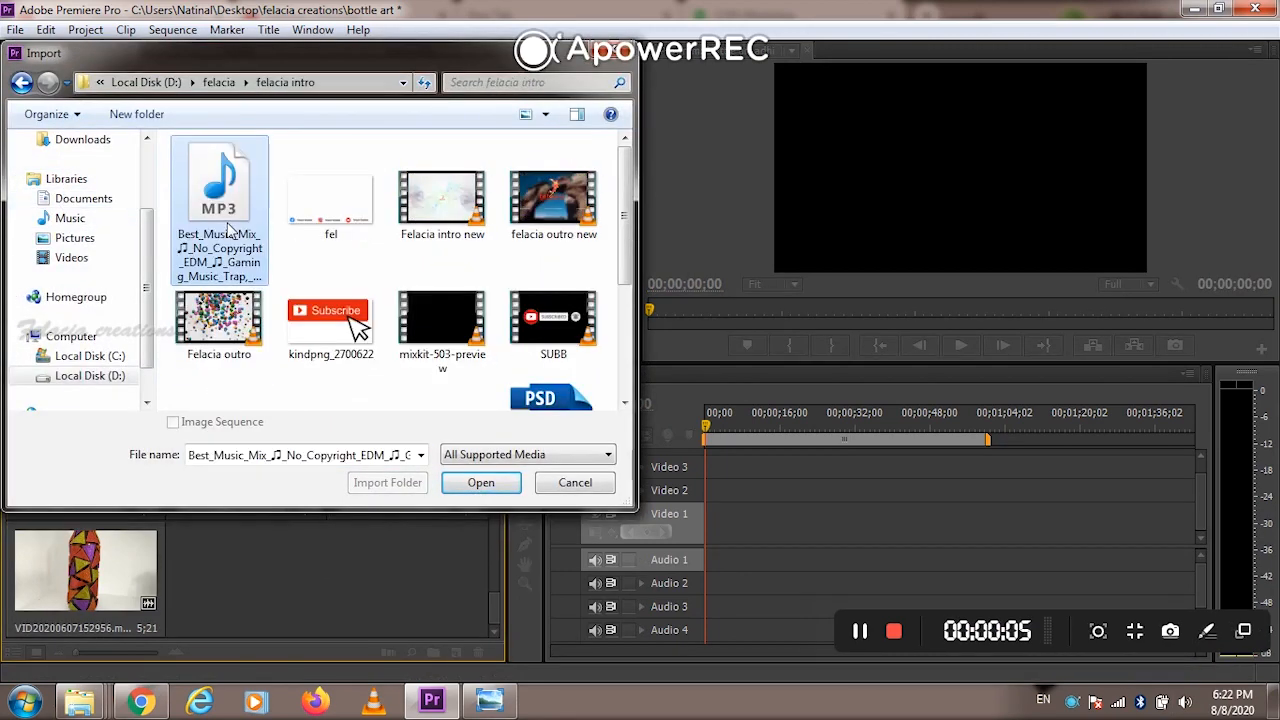
key(ctrl+a)
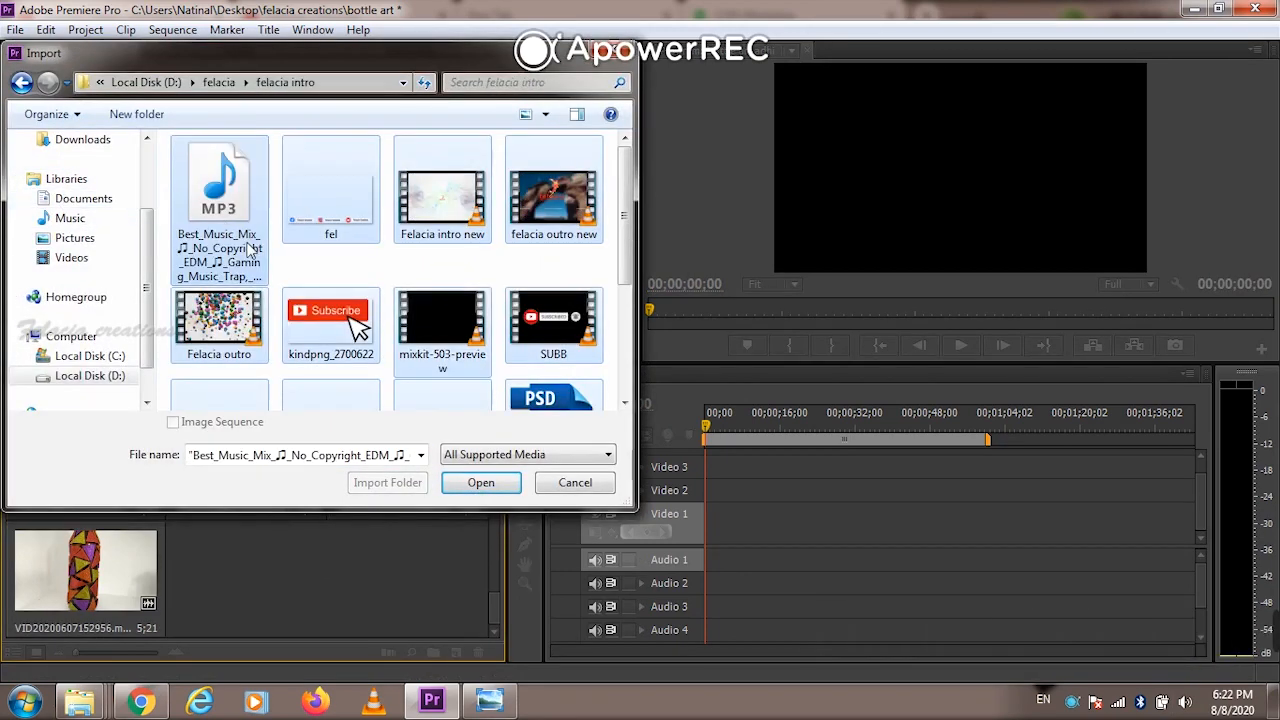
scroll(340, 315, down, 2)
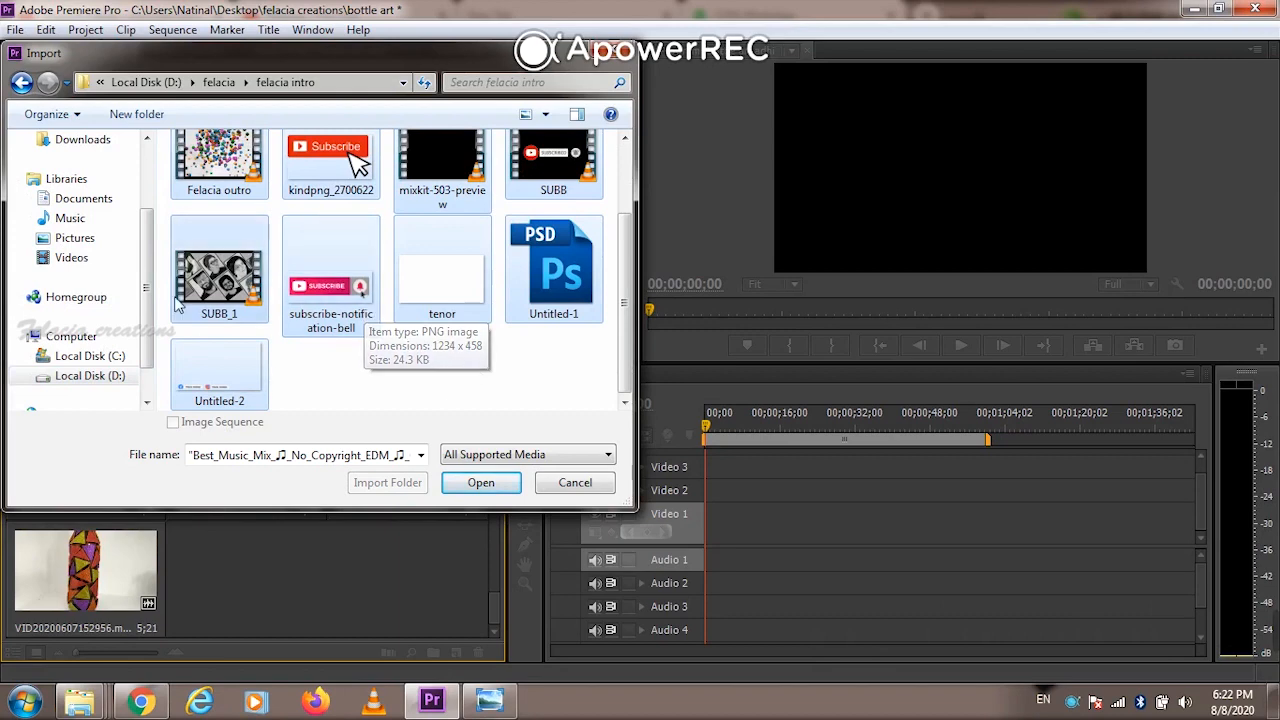
click(501, 484)
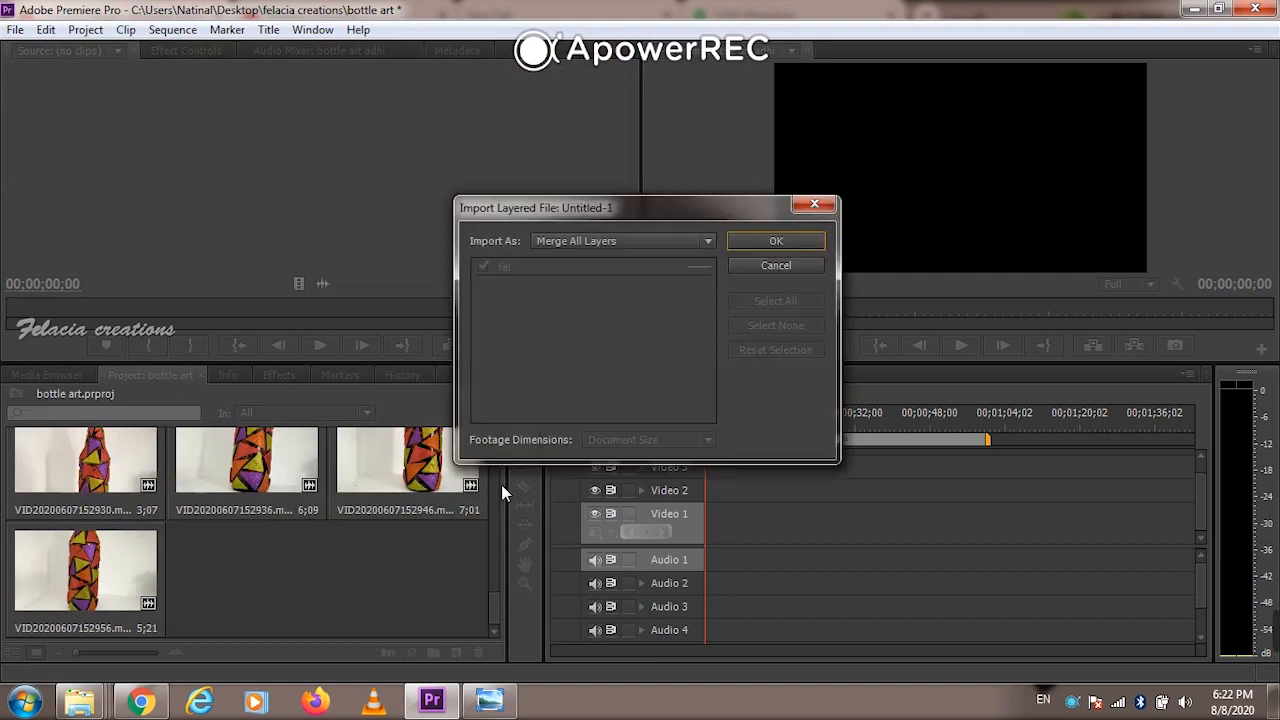
click(804, 243)
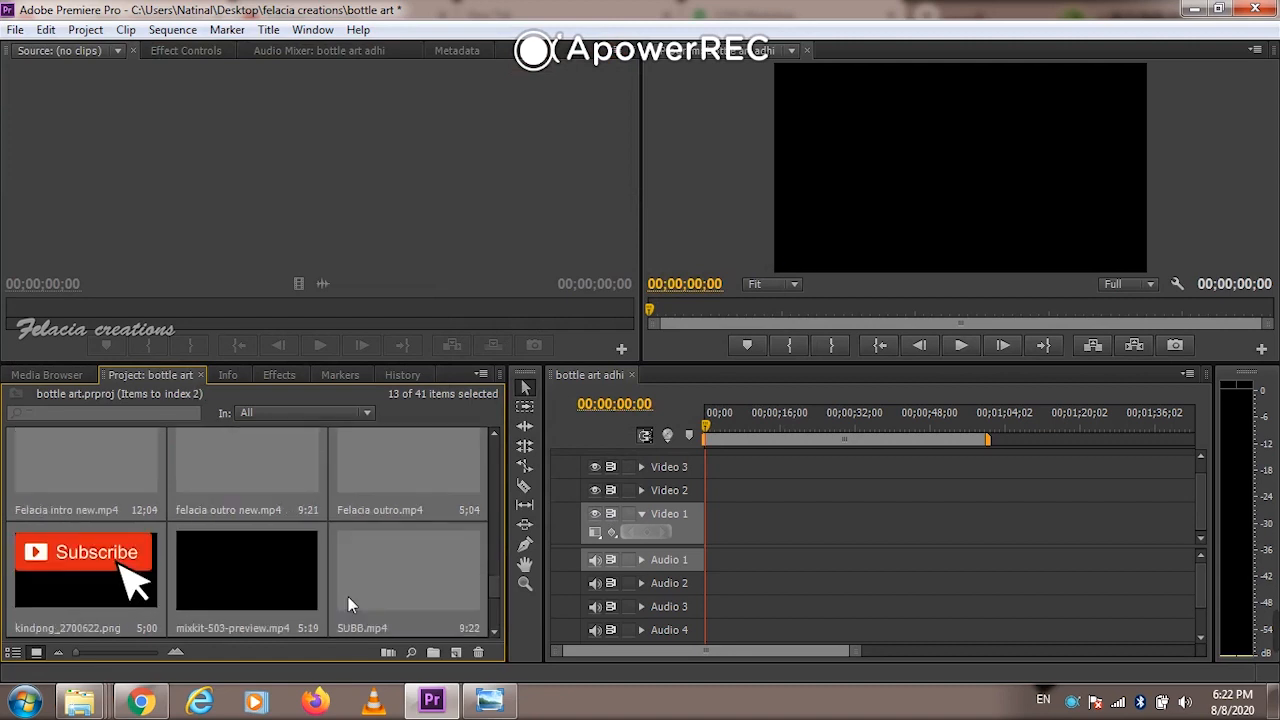
Preview the bottle clips VID_20200628_094743.mp4 and VID_20200628_094754.mp4 in the Source monitor
scroll(349, 603, up, 2)
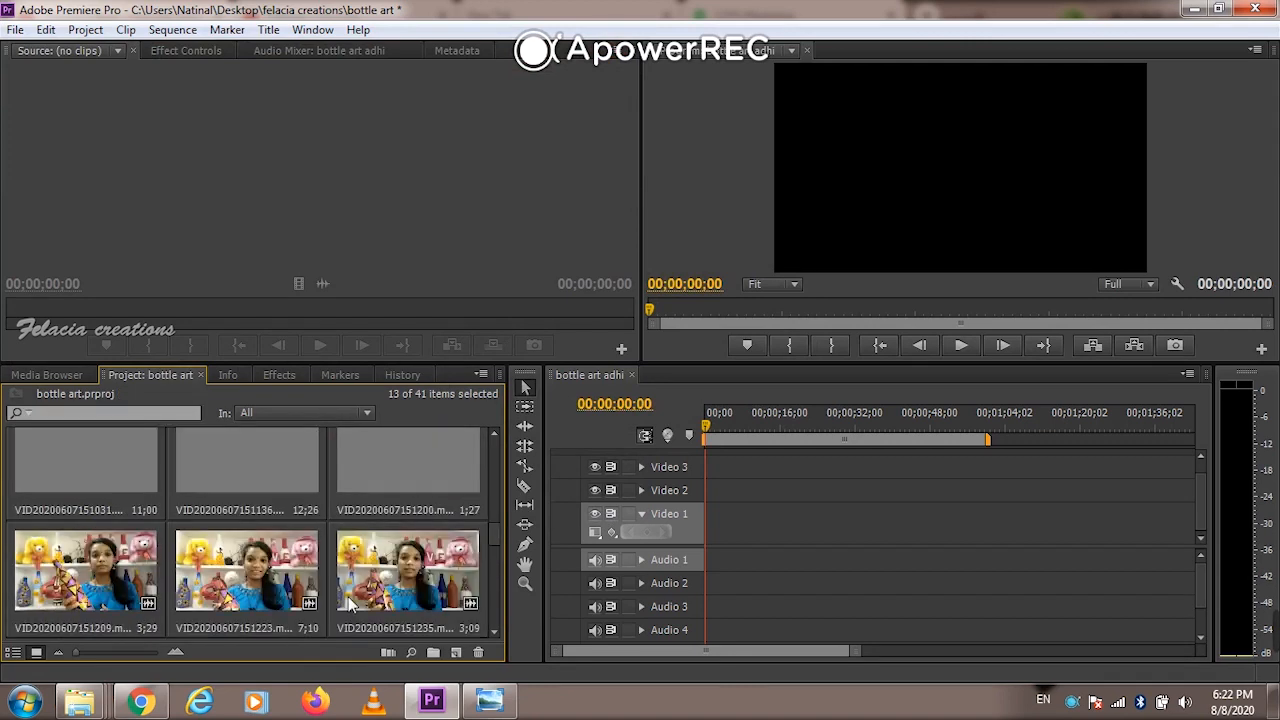
scroll(349, 603, up, 2)
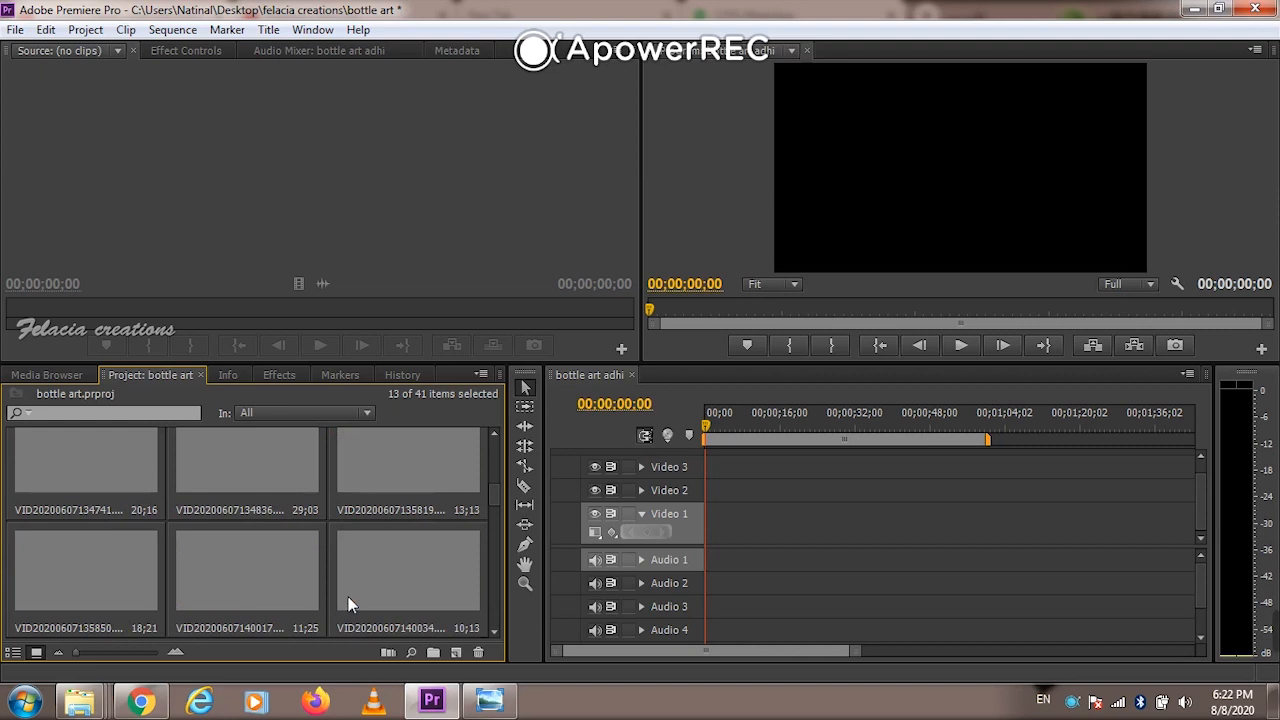
scroll(349, 603, up, 1)
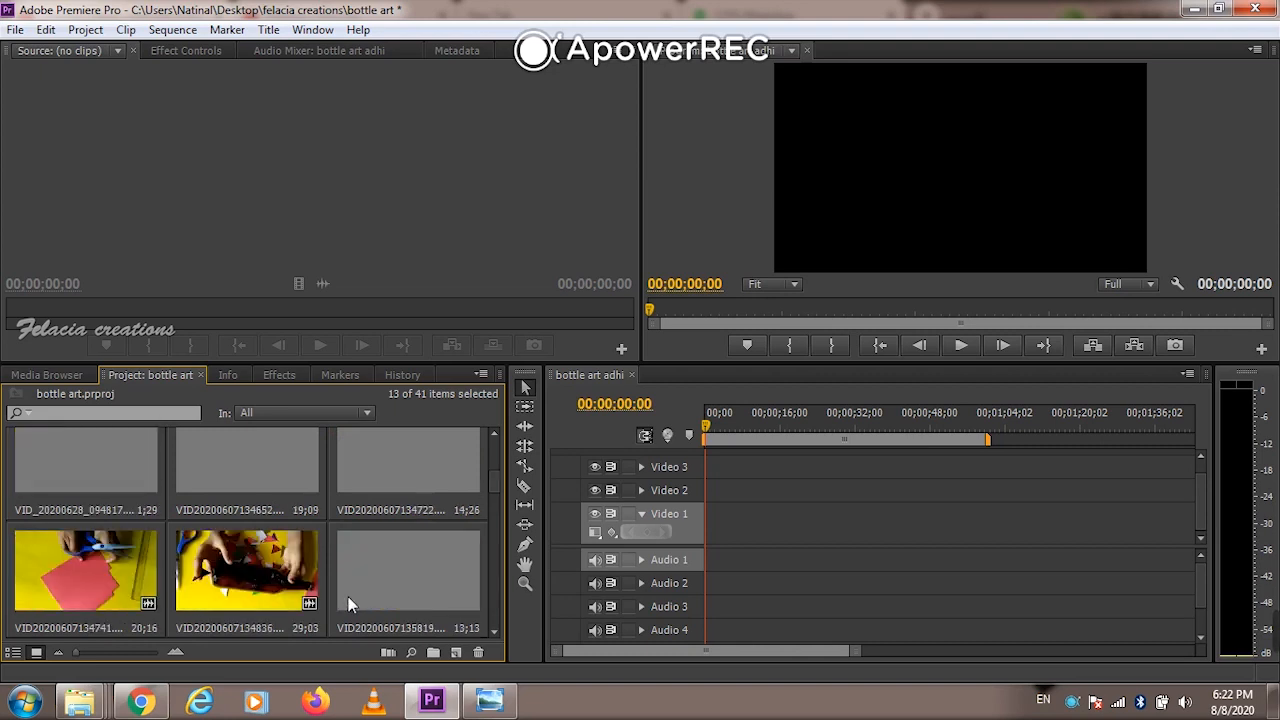
scroll(349, 603, up, 1)
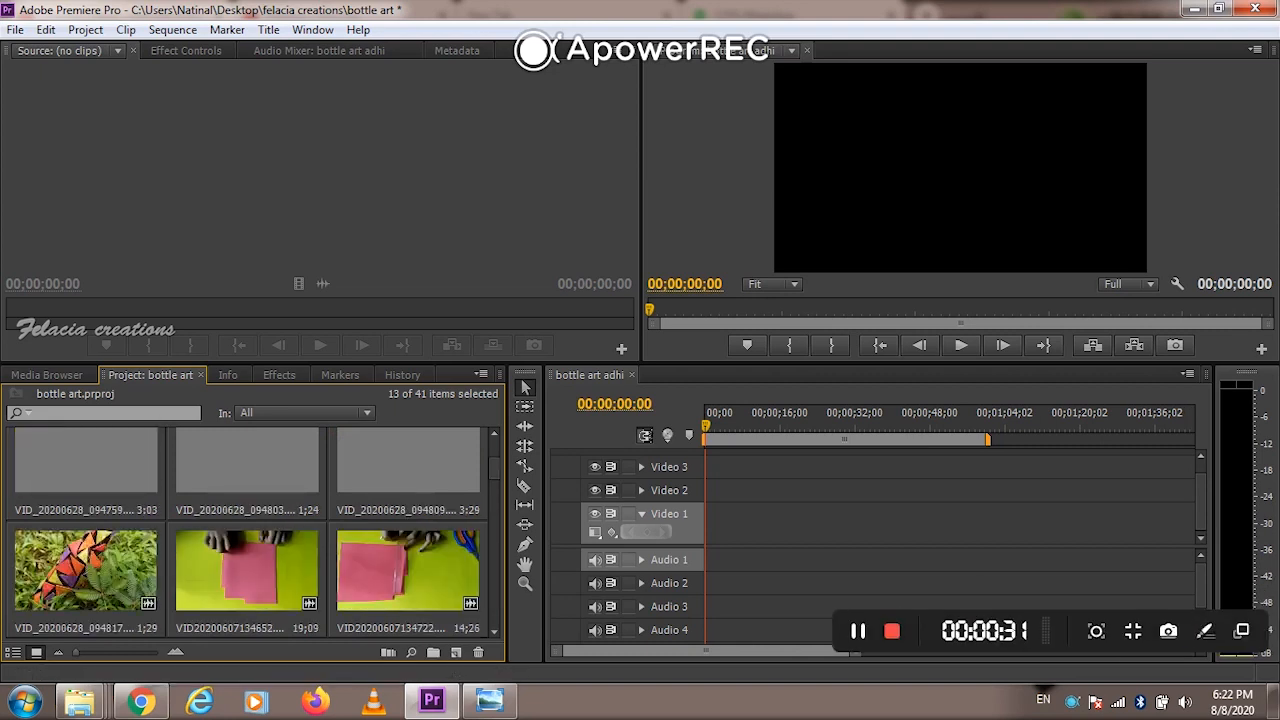
scroll(357, 580, up, 1)
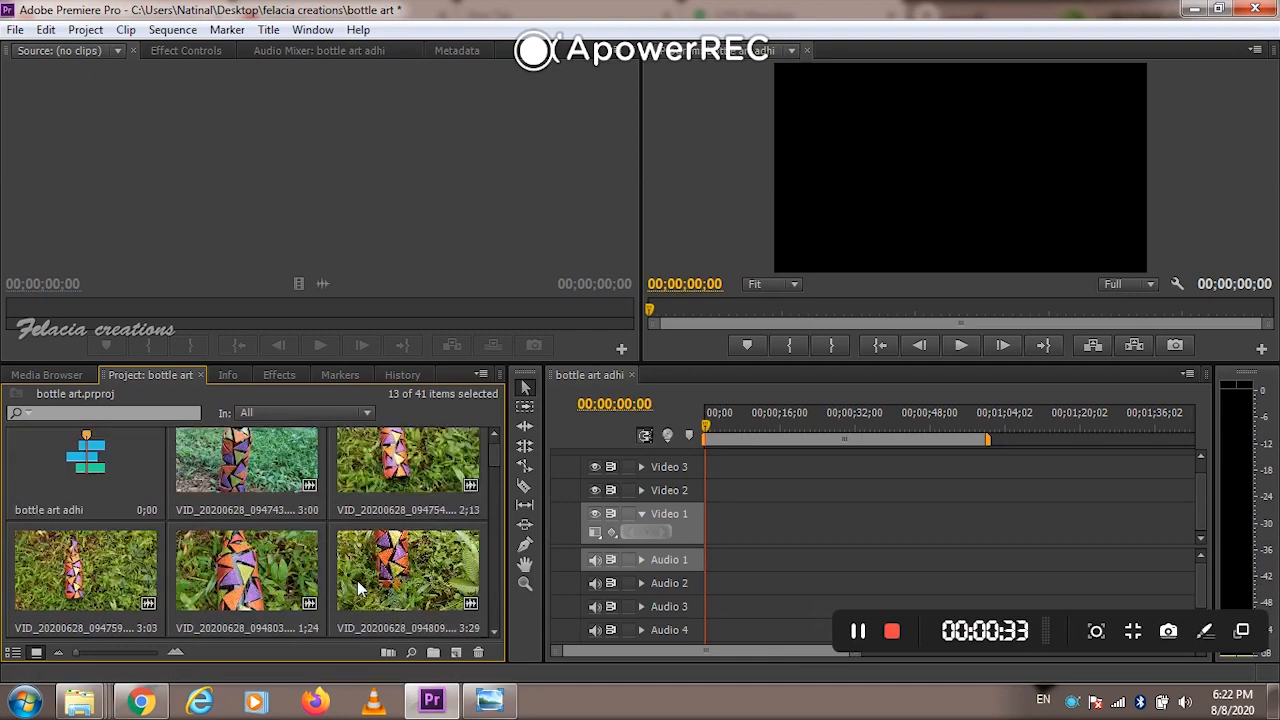
double_click(247, 462)
click(20, 318)
key(space)
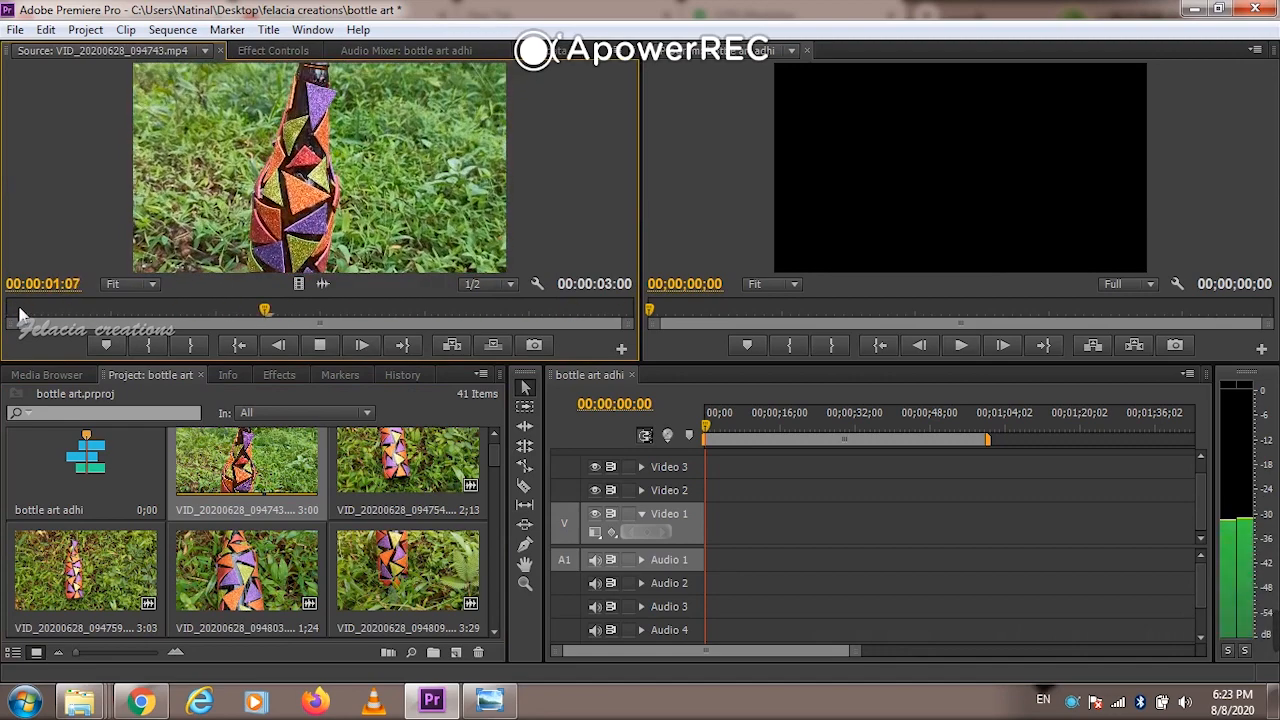
double_click(416, 434)
click(8, 316)
key(space)
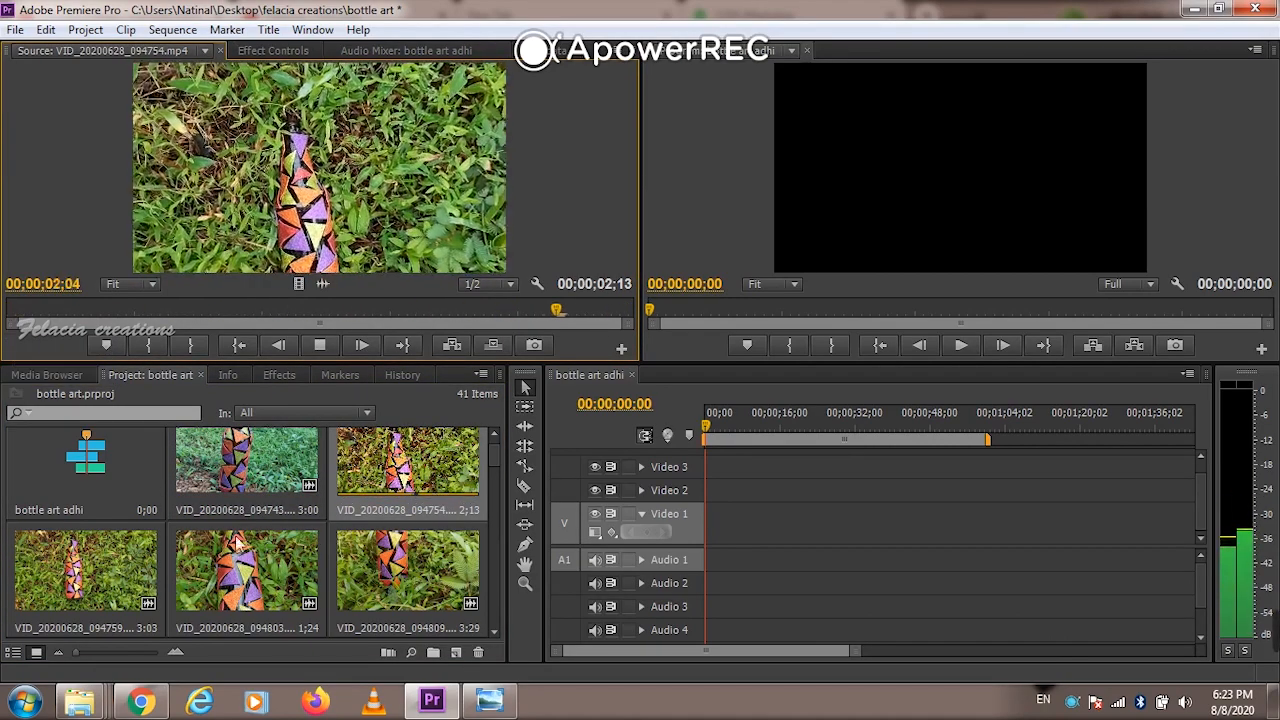
Preview the clips VID_20200628_094759.mp4, VID_20200628_094803.mp4 and VID_20200628_094809.mp4 in the Source monitor
double_click(86, 566)
click(12, 313)
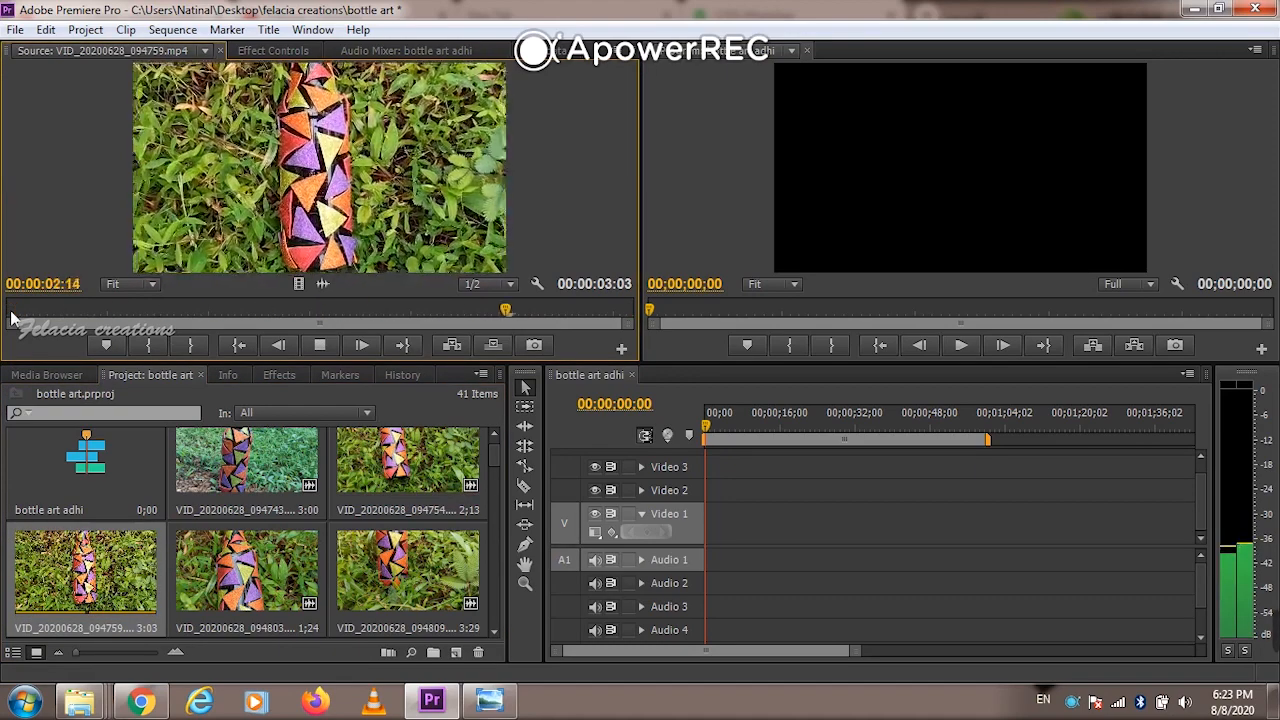
double_click(240, 565)
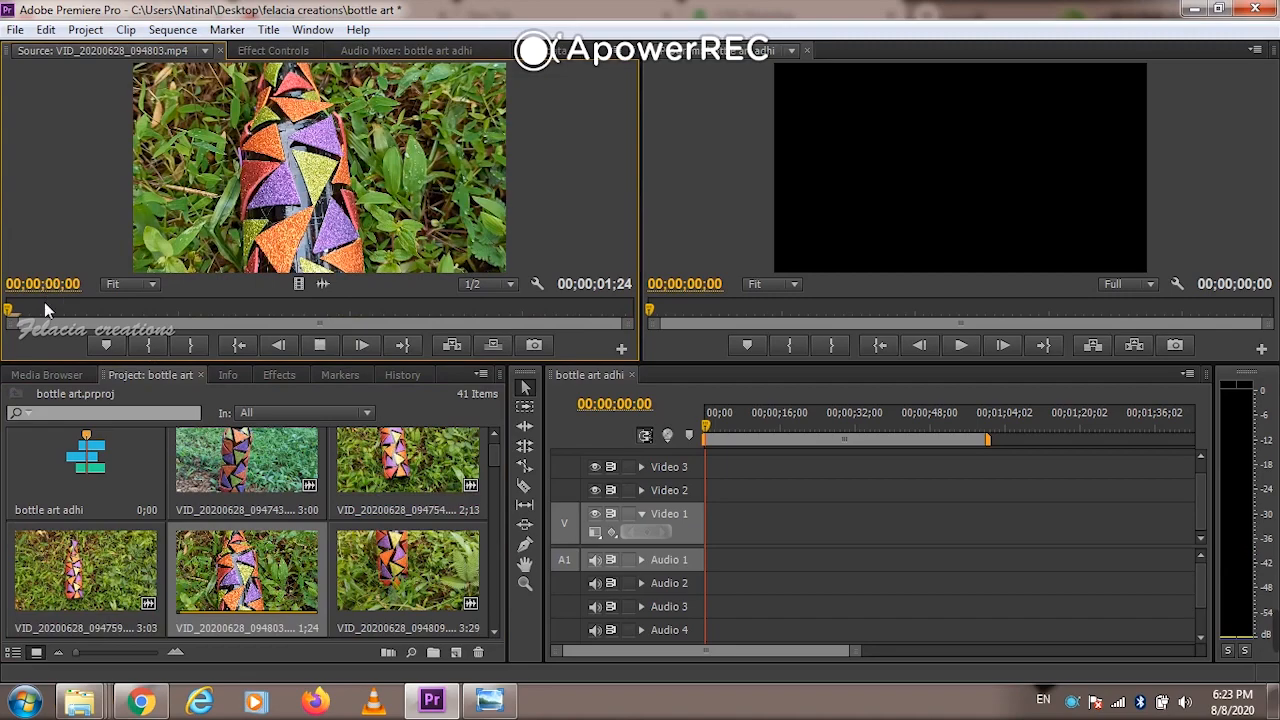
key(space)
double_click(407, 560)
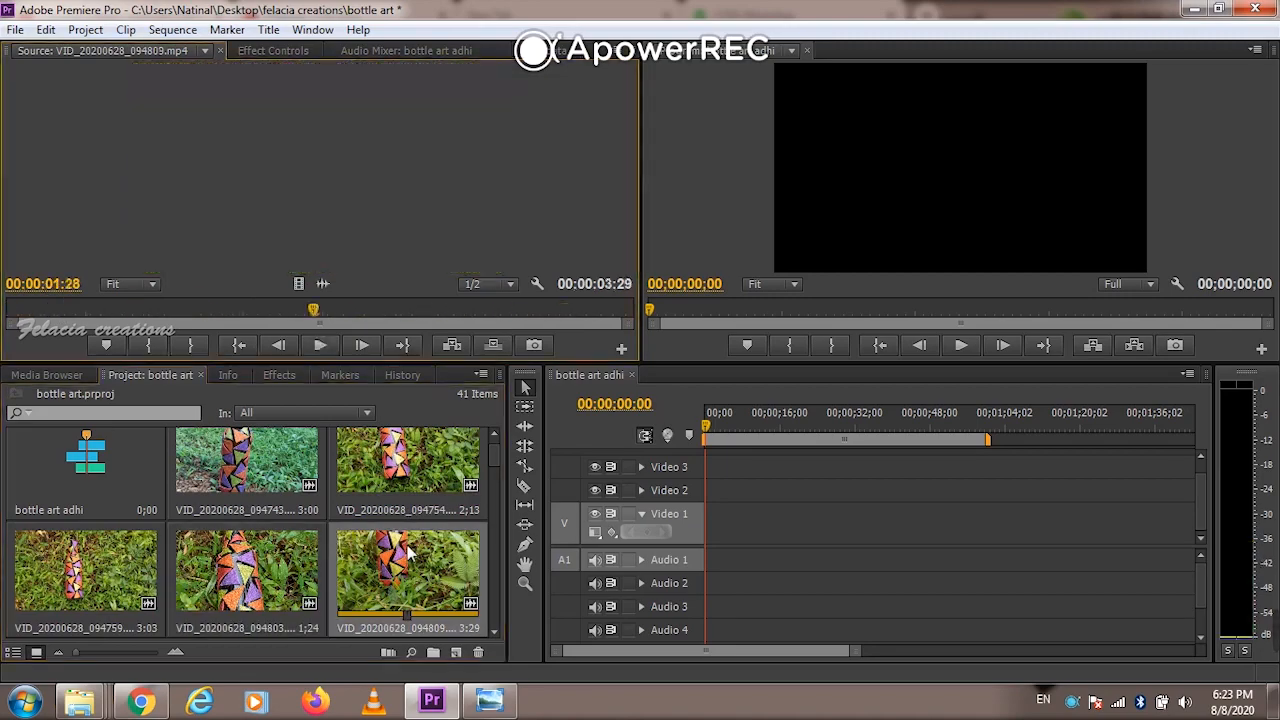
key(space)
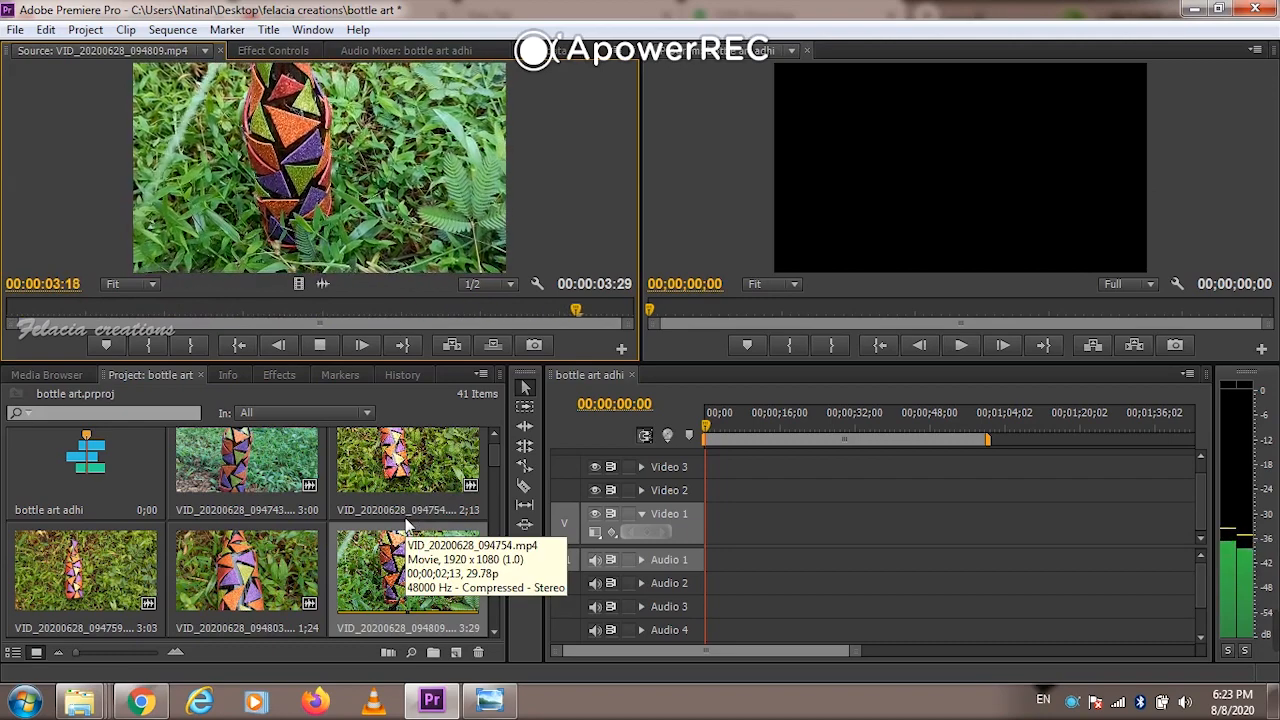
Load VID_20200628_094817.mp4 into the Source monitor and play it
scroll(407, 527, down, 1)
double_click(86, 570)
click(8, 312)
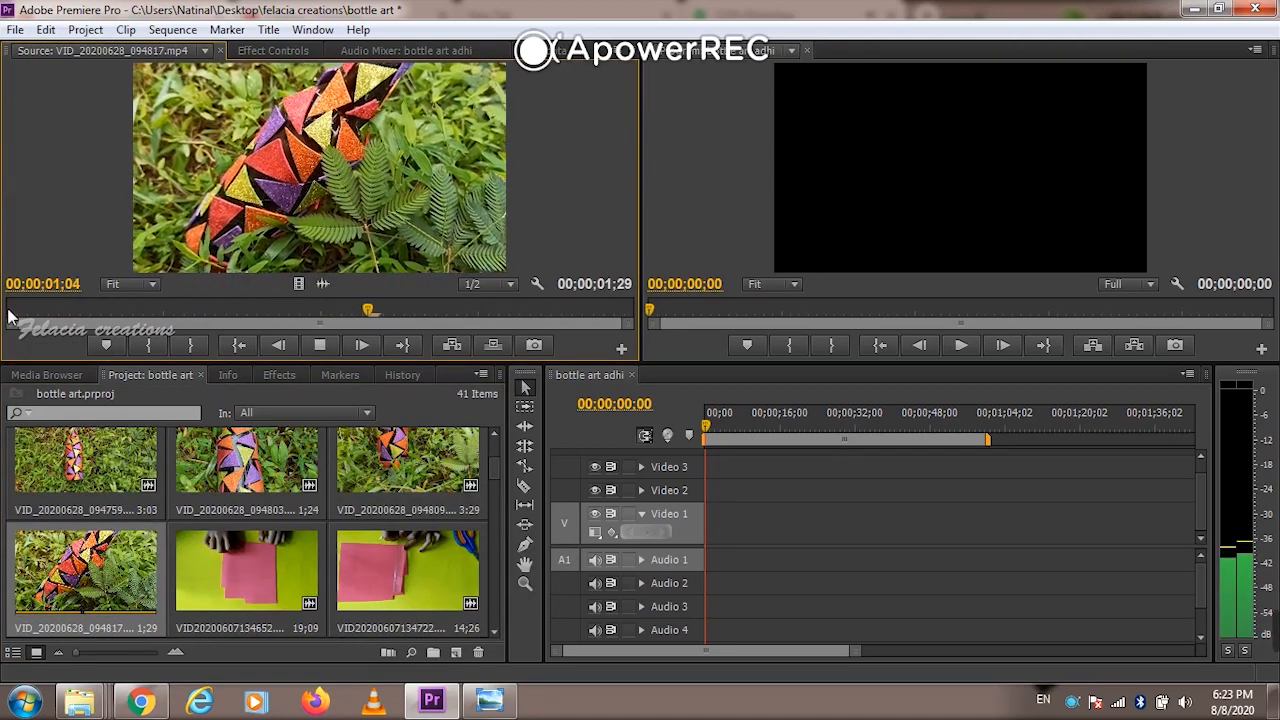
Mark the In point of VID_20200628_094817.mp4 at 00;00;00;01 and its Out point at 00;00;01;25
click(8, 312)
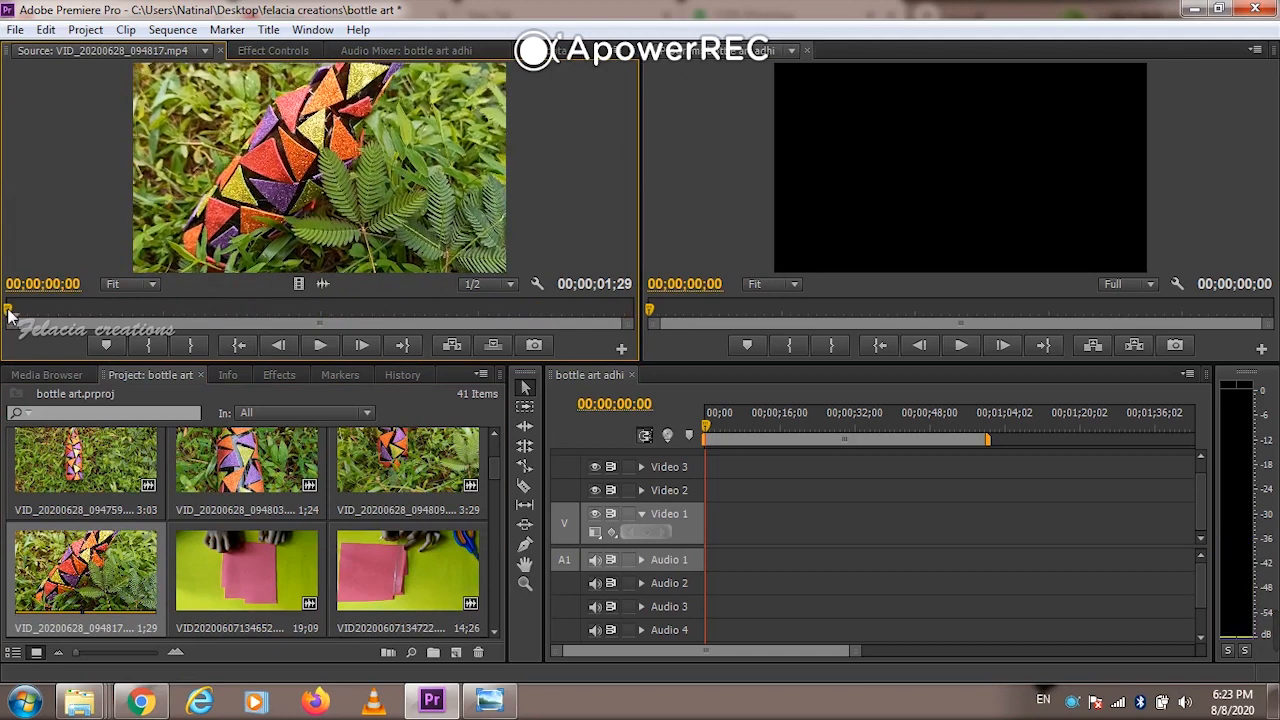
key(i)
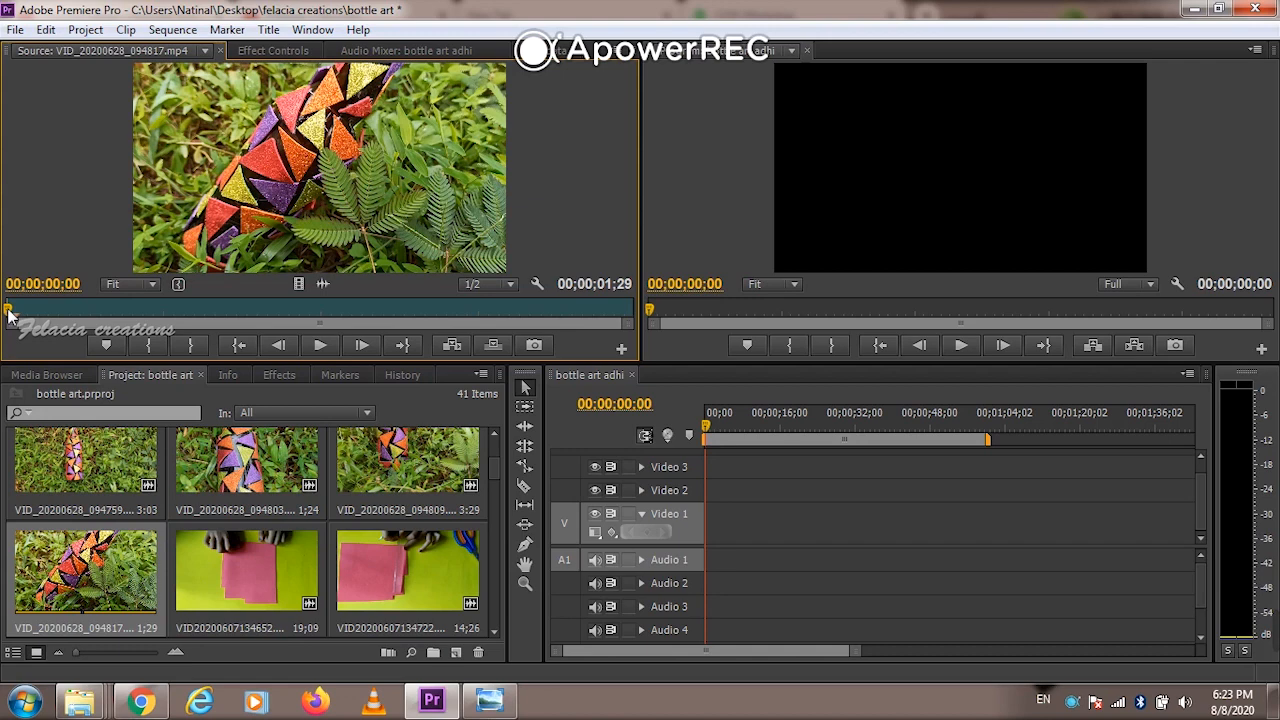
click(186, 312)
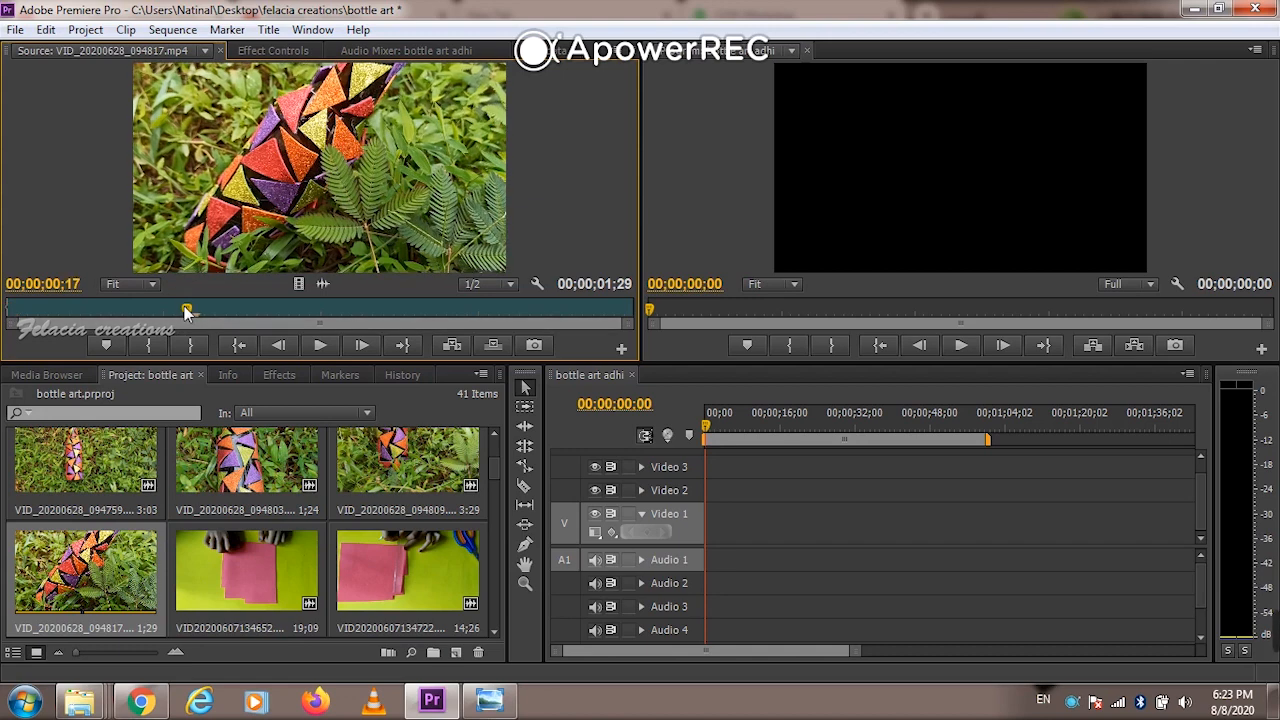
click(17, 311)
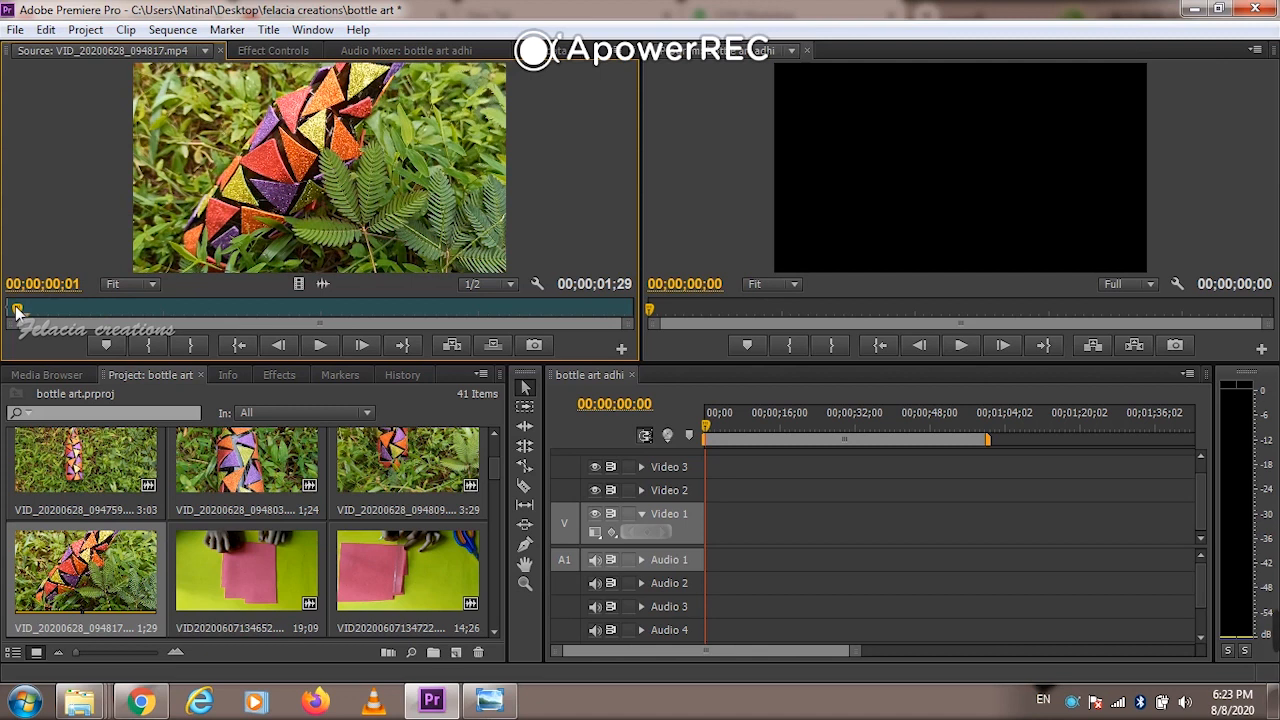
click(142, 347)
click(590, 311)
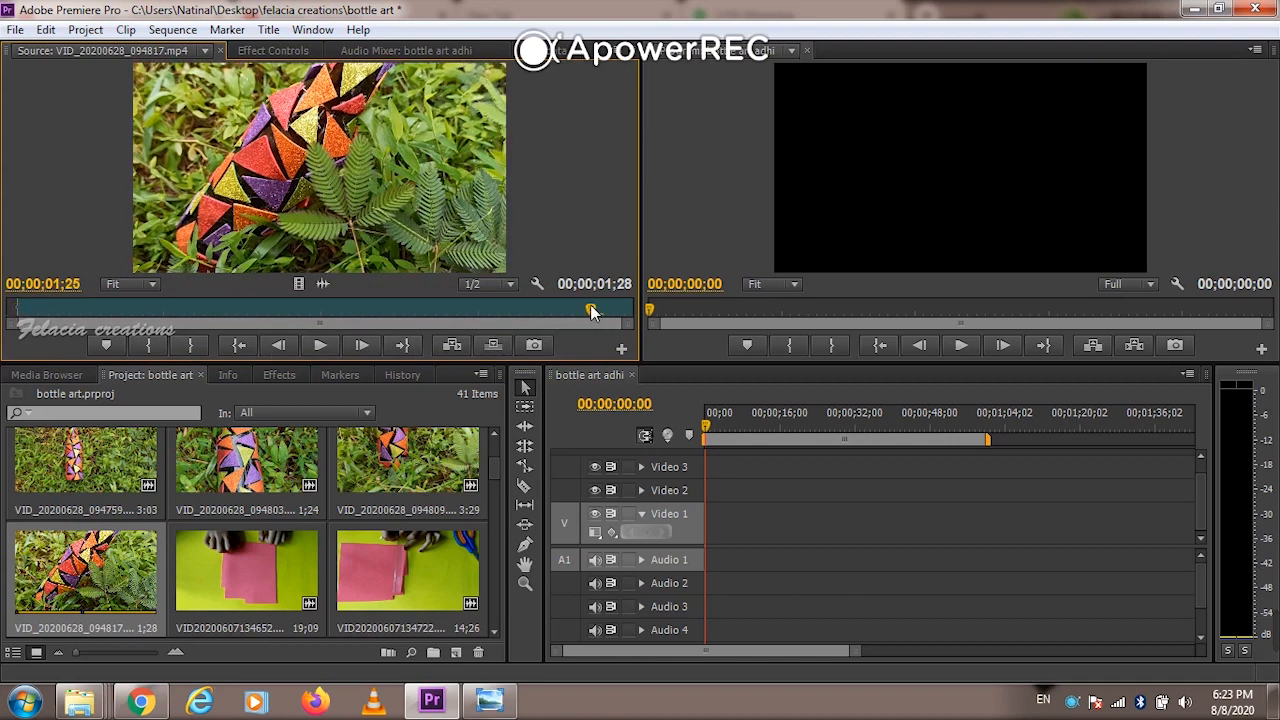
click(189, 344)
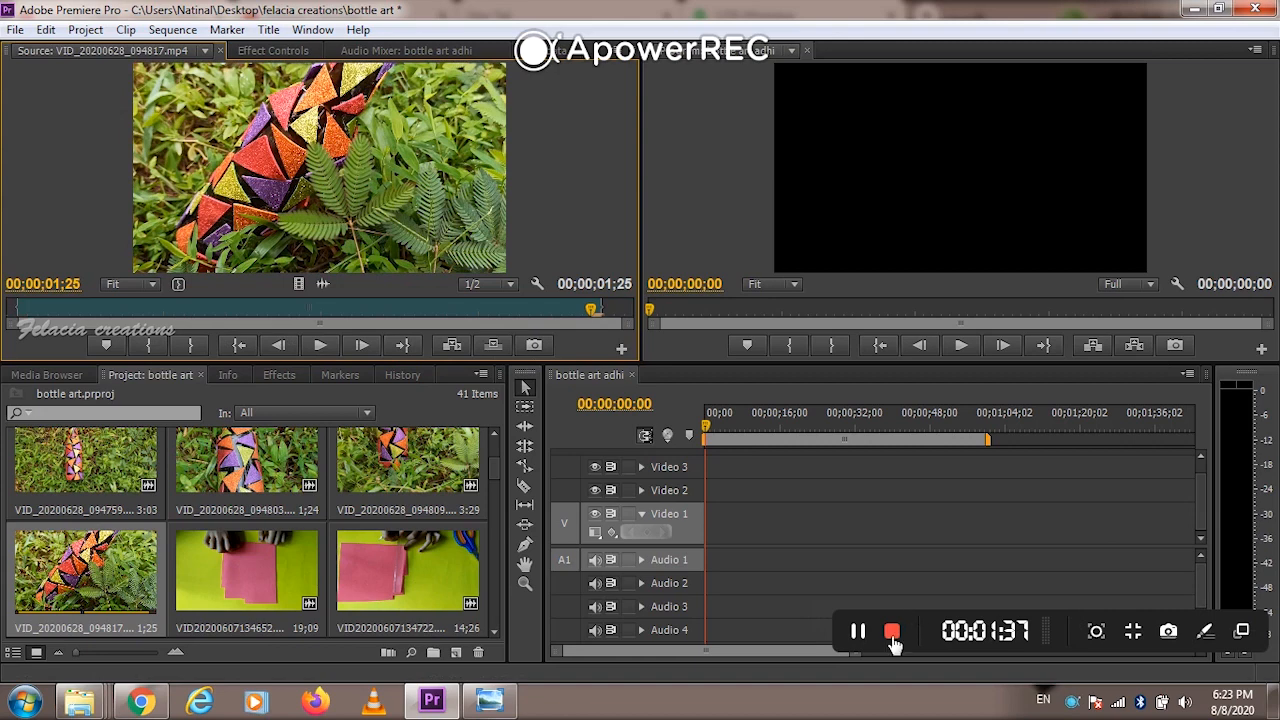
click(857, 631)
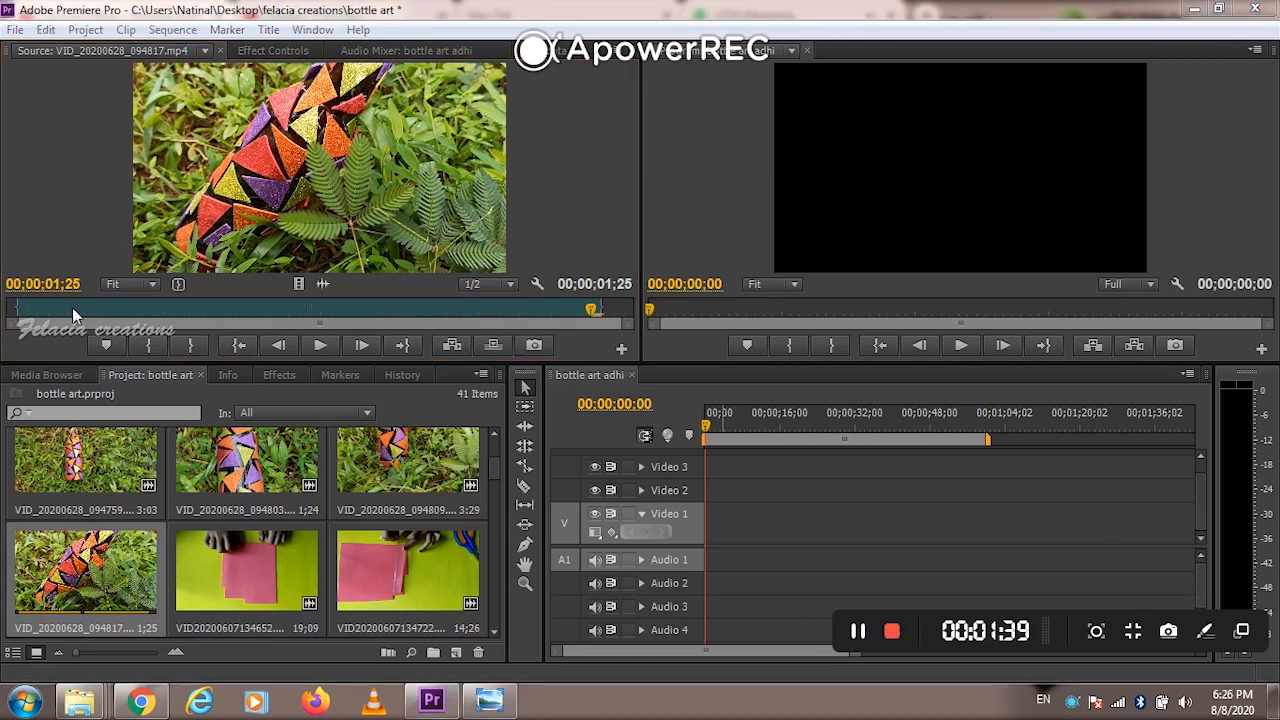
Play back the marked range of VID_20200628_094817.mp4 in the Source monitor to check the trim
click(72, 310)
key(space)
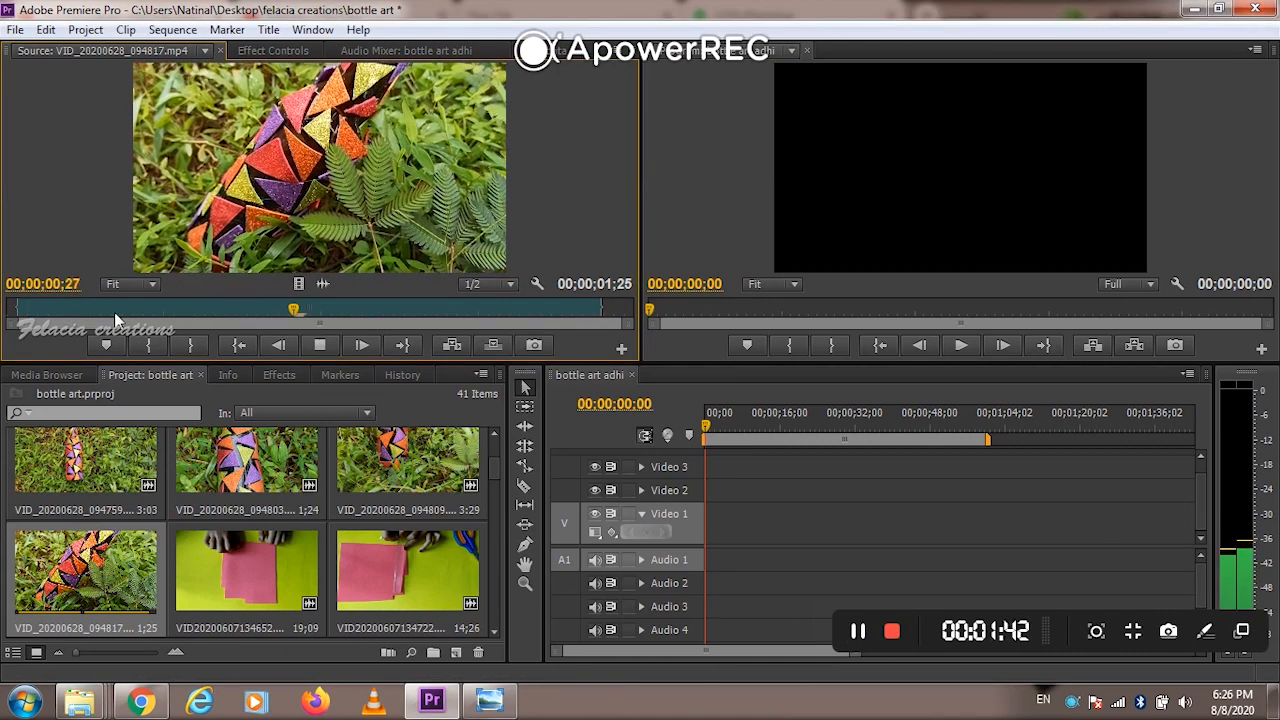
click(114, 312)
key(space)
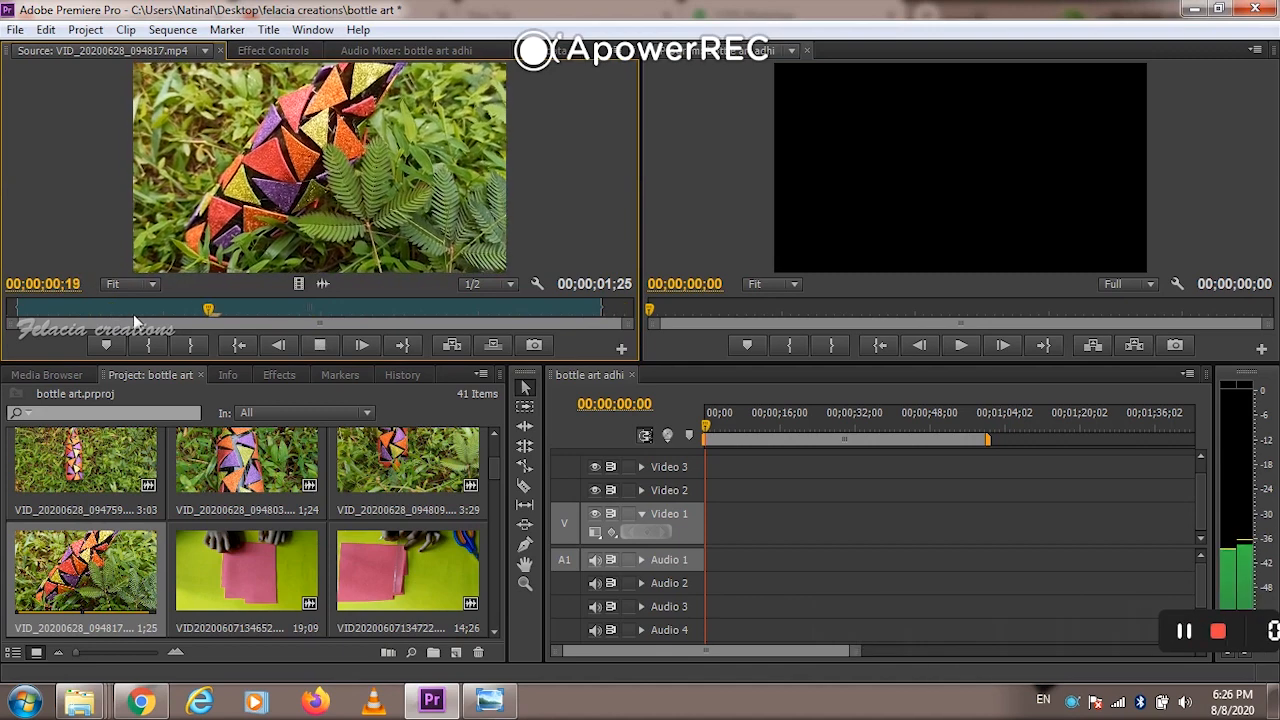
key(space)
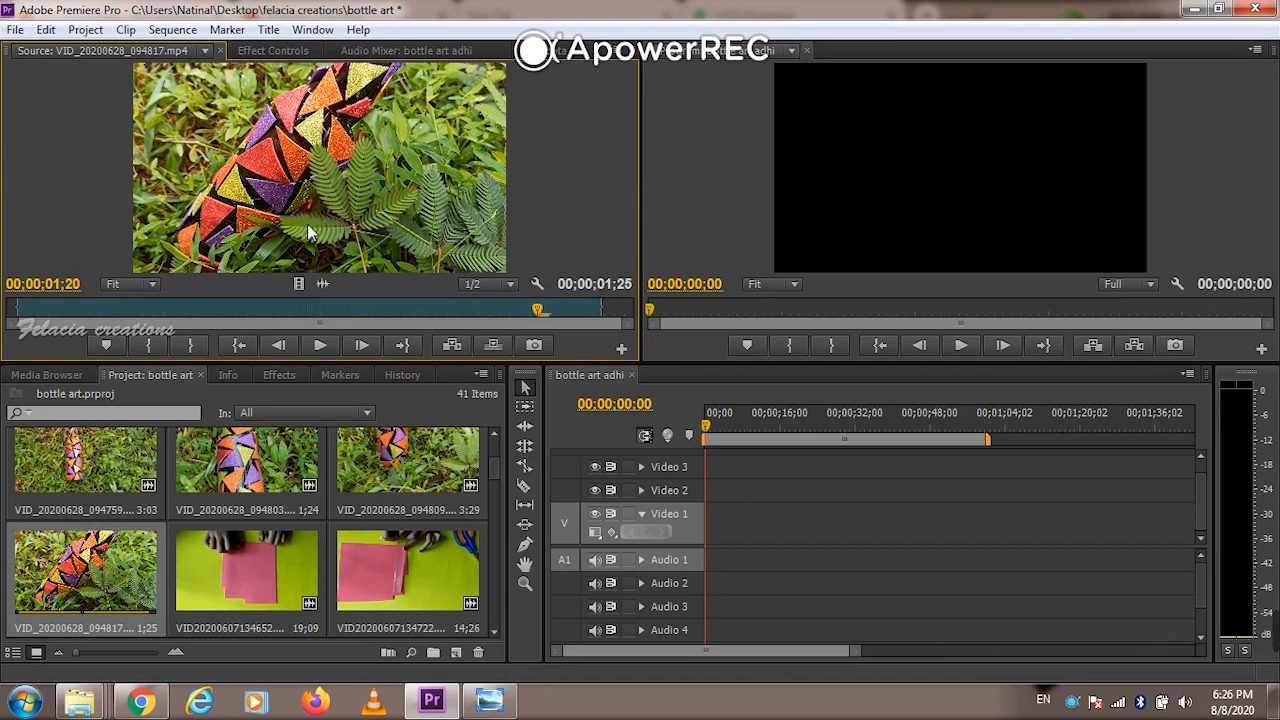
Place the marked range of VID_20200628_094817.mp4 with its audio at the start of Video 1 and Audio 1, keeping the existing sequence settings
drag(307, 223, 704, 516)
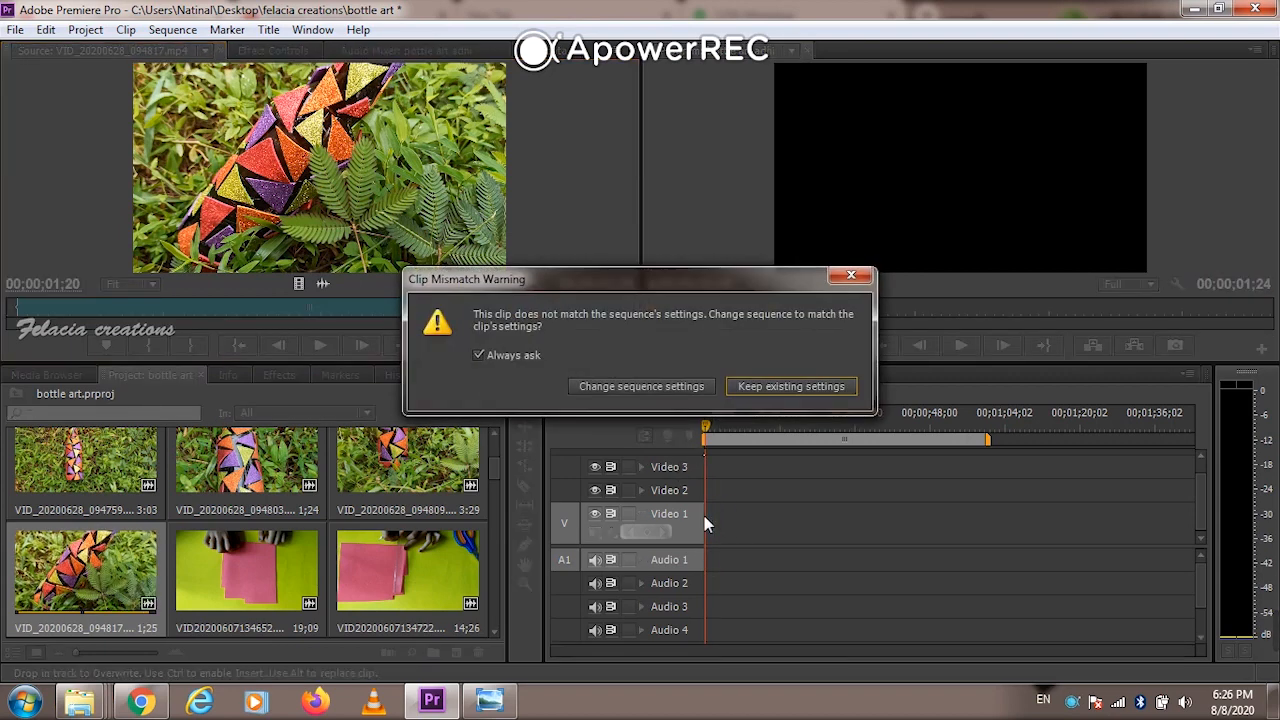
key(Return)
click(115, 312)
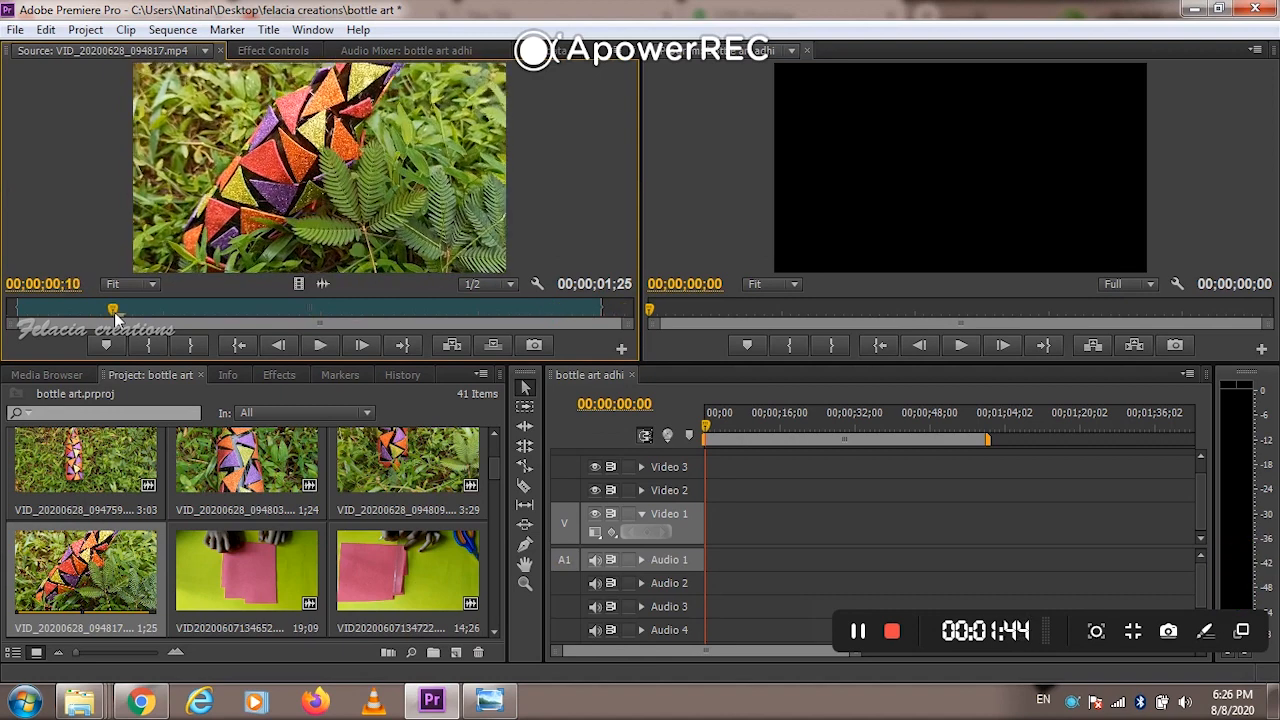
key(space)
key(space)
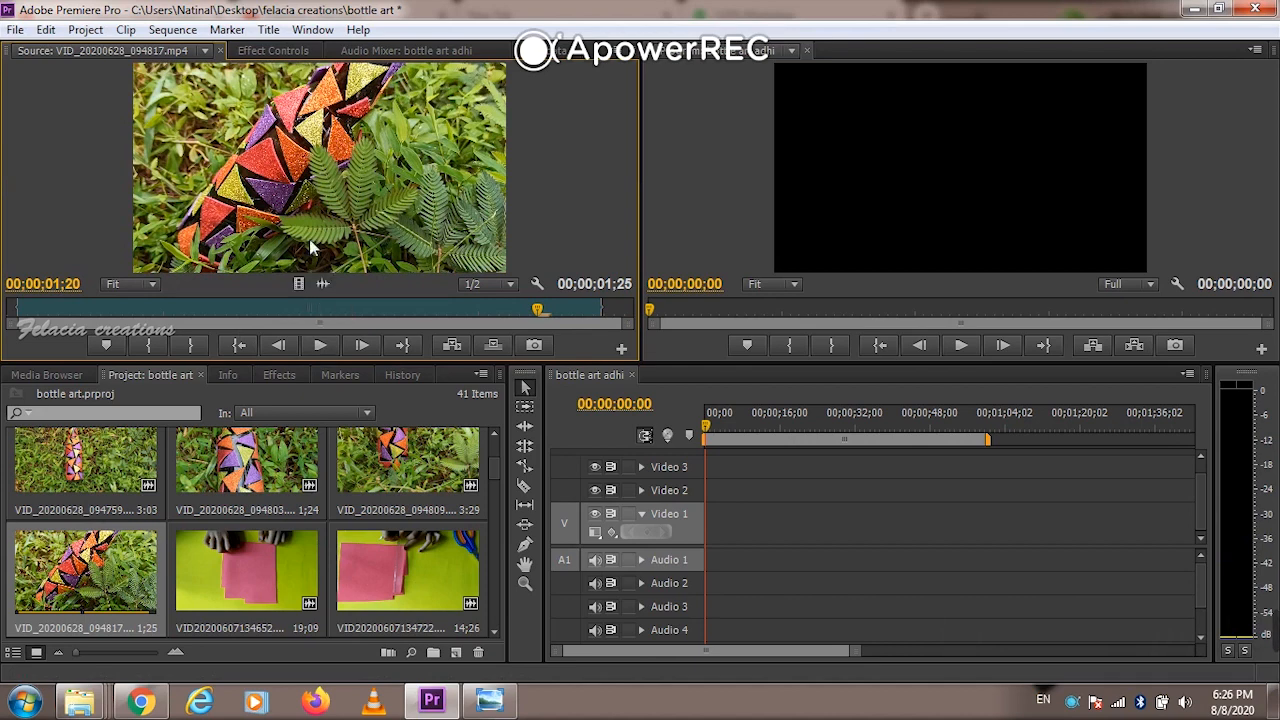
drag(307, 223, 706, 516)
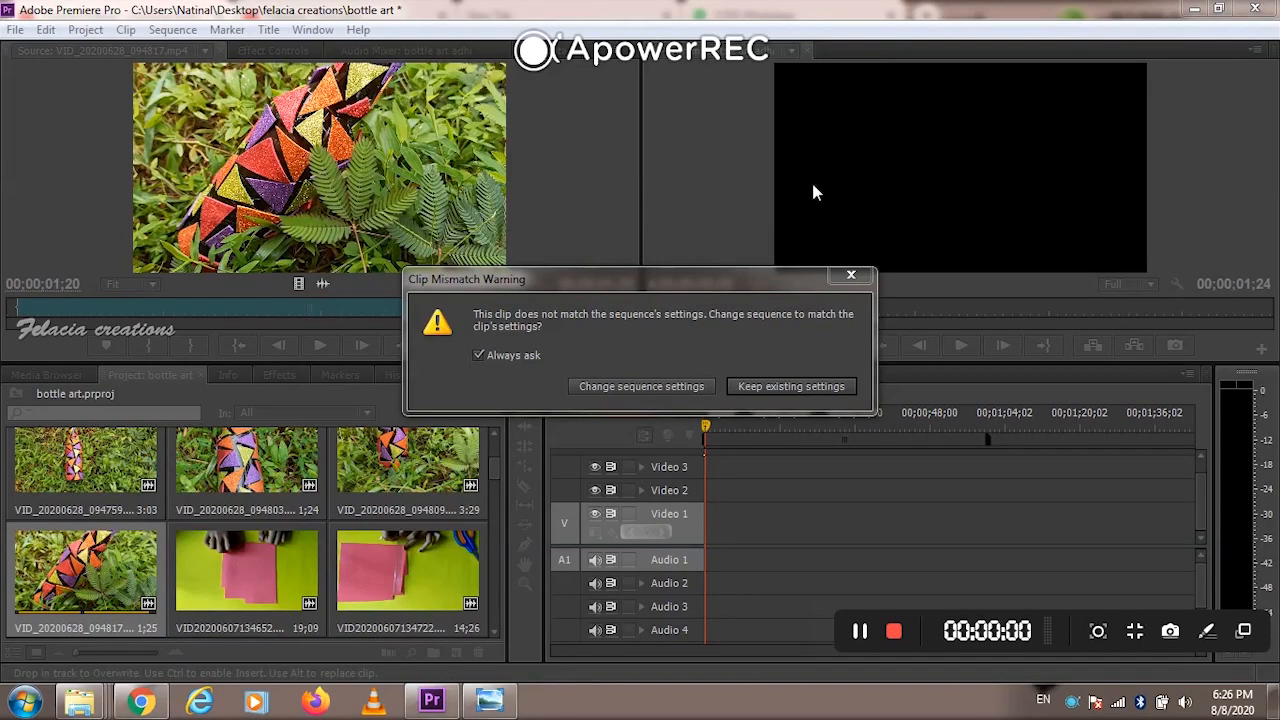
click(771, 386)
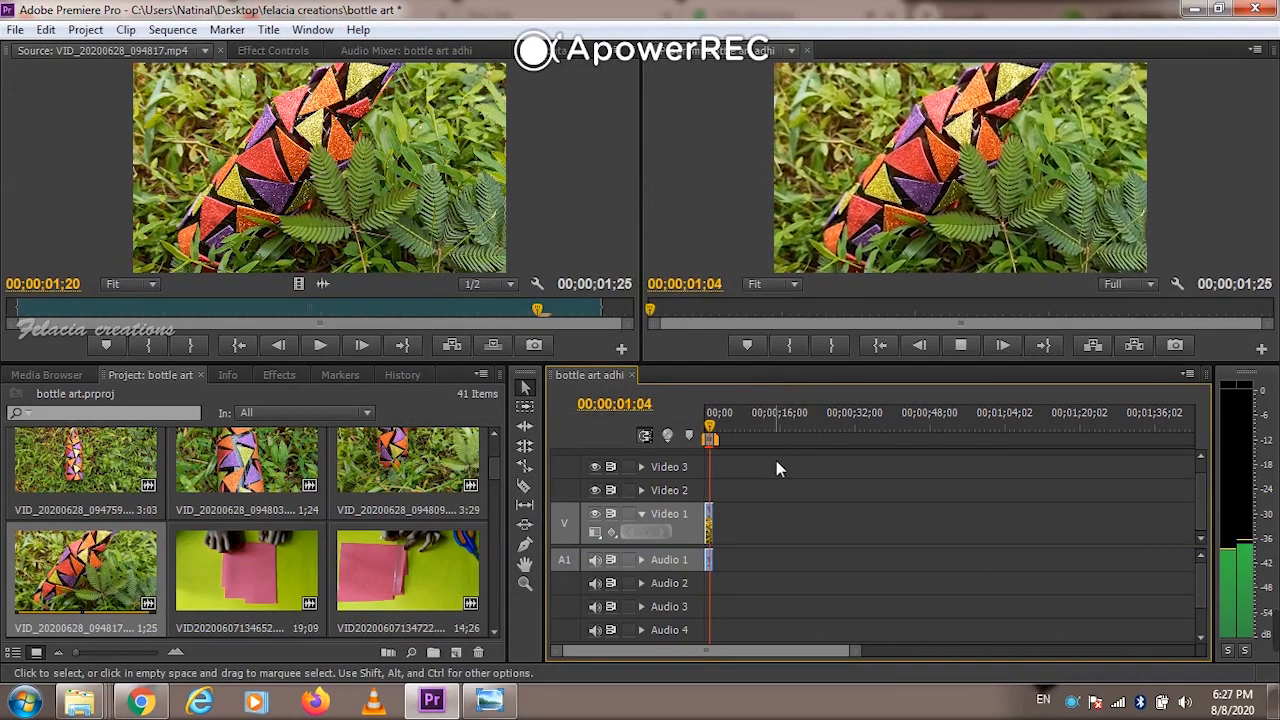
Delete the VID_20200628_094817.mp4 clip together with its audio from the sequence
click(709, 432)
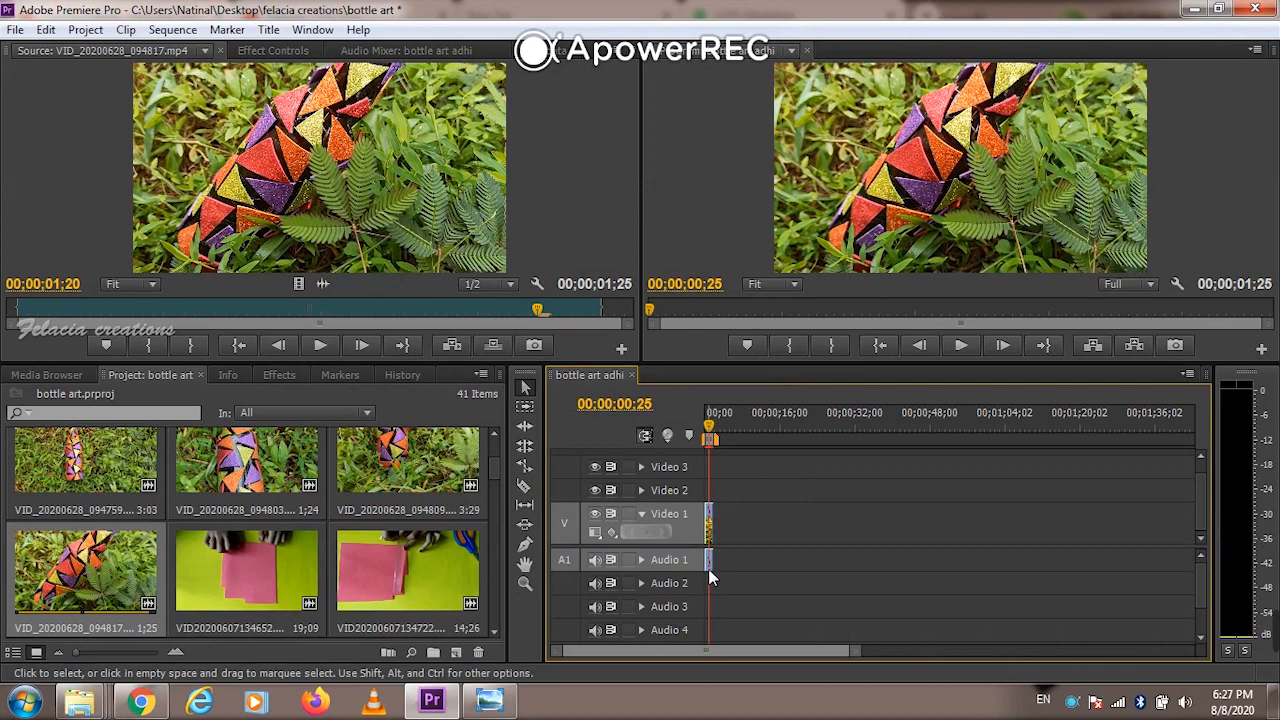
click(705, 426)
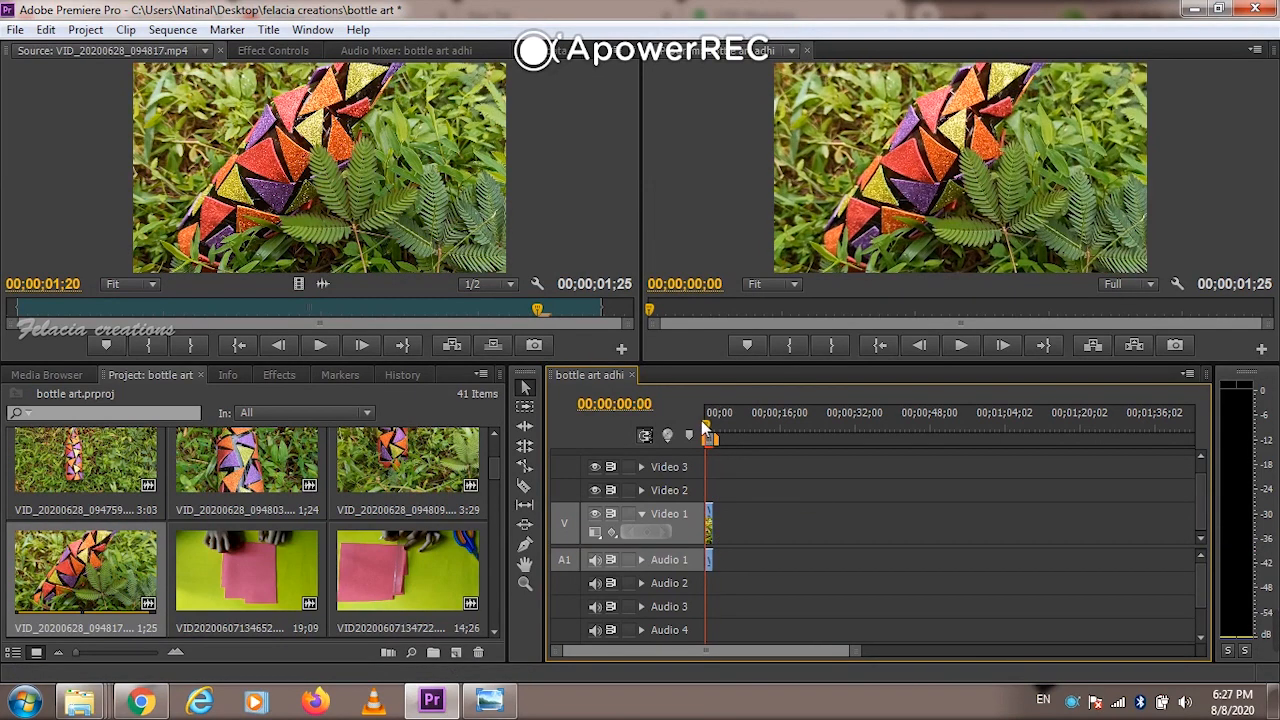
double_click(708, 559)
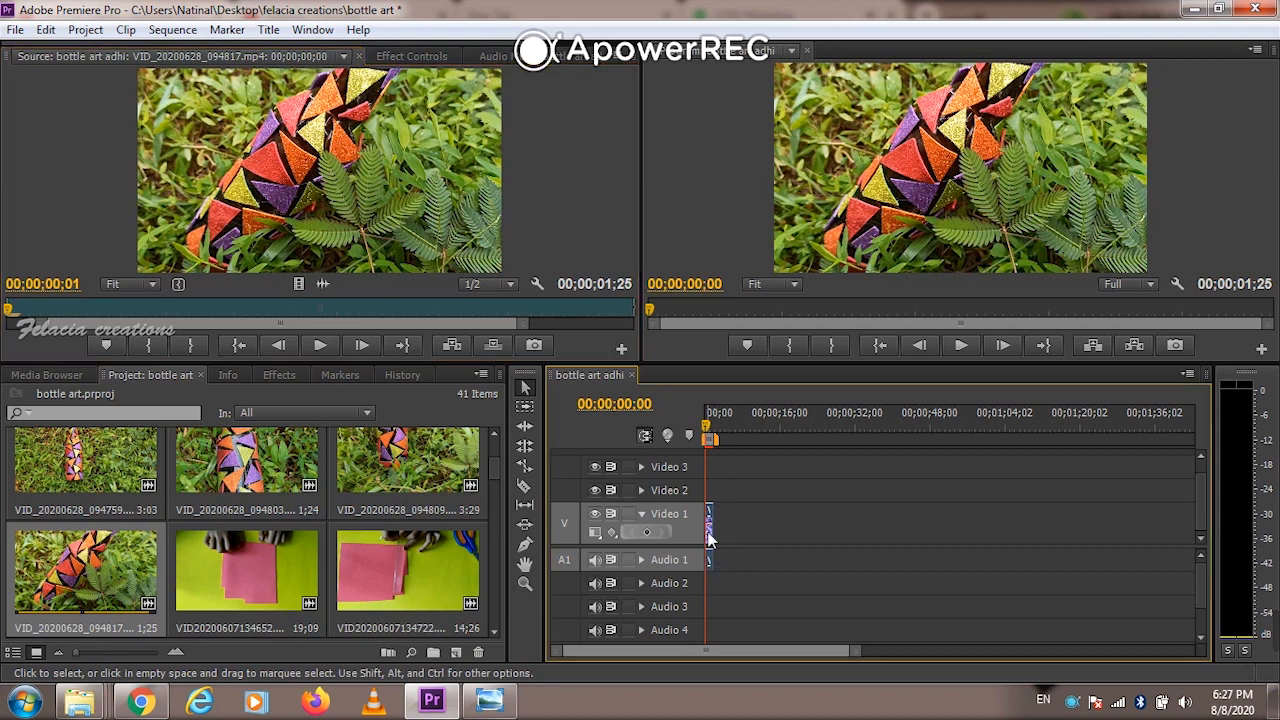
key(Delete)
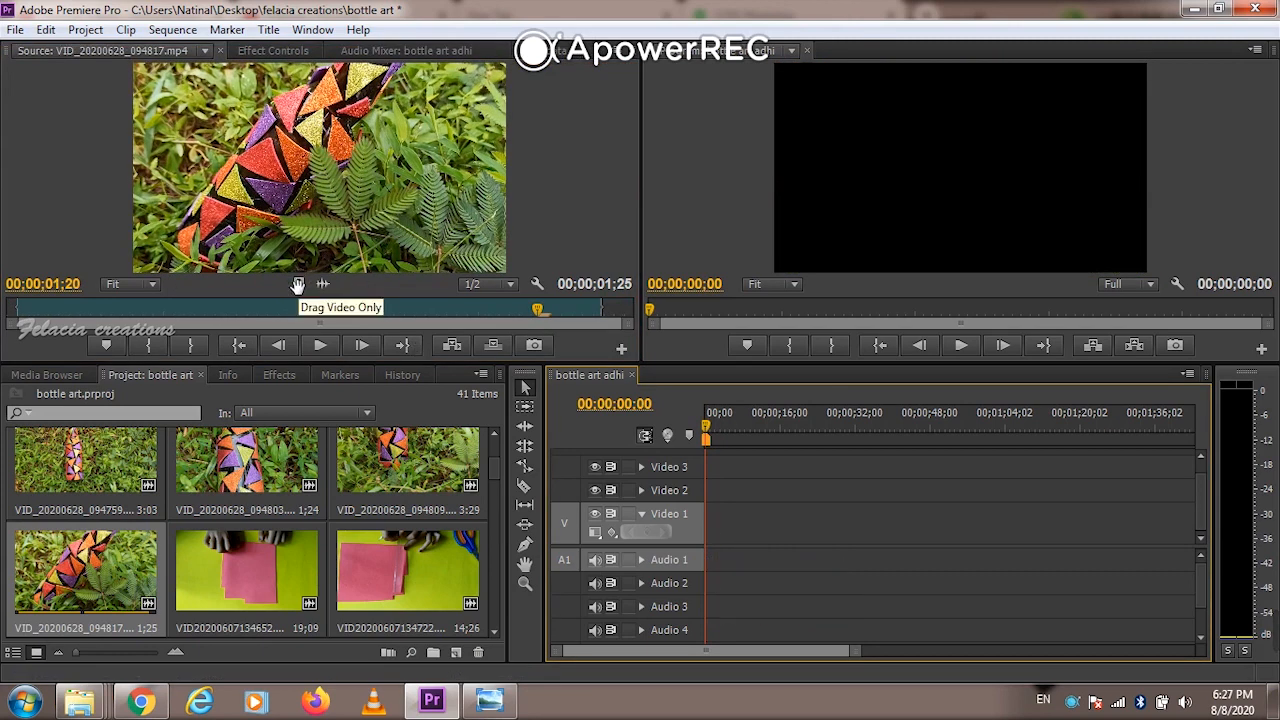
Place only the video of VID_20200628_094817.mp4 at the start of Video 1, keeping the existing sequence settings, and play it back
click(297, 285)
drag(570, 368, 686, 520)
click(784, 387)
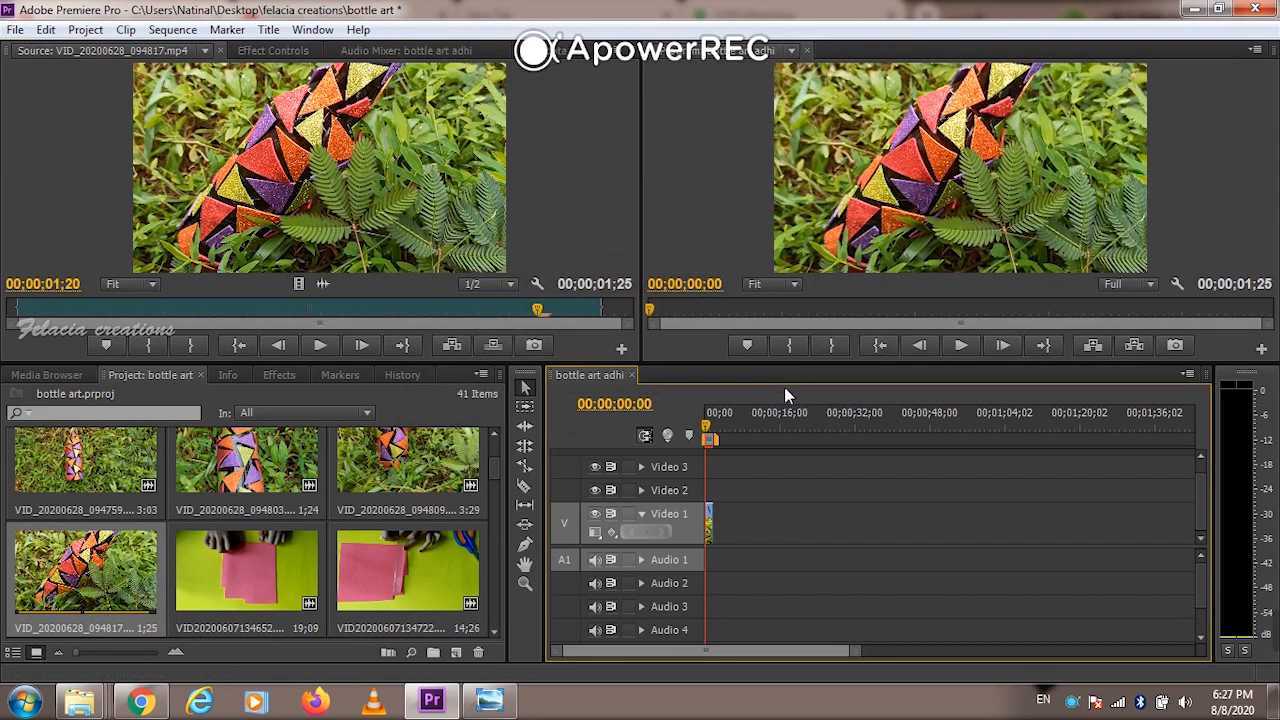
key(space)
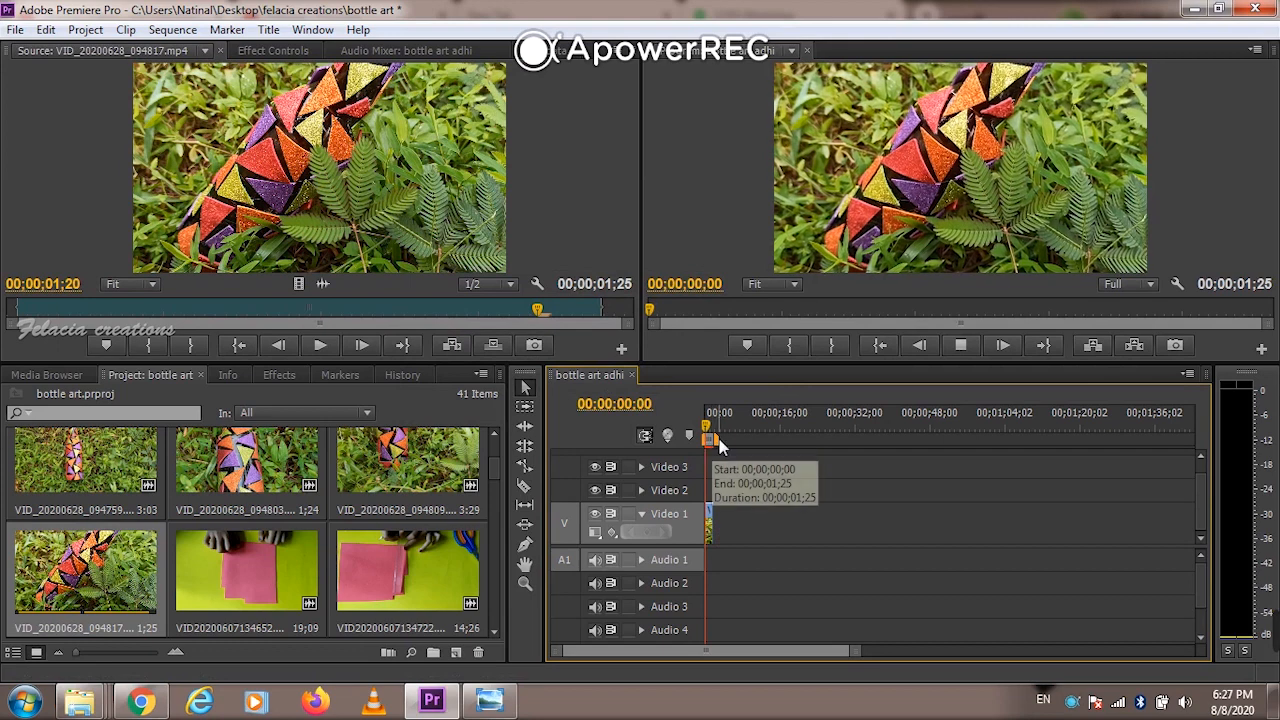
key(space)
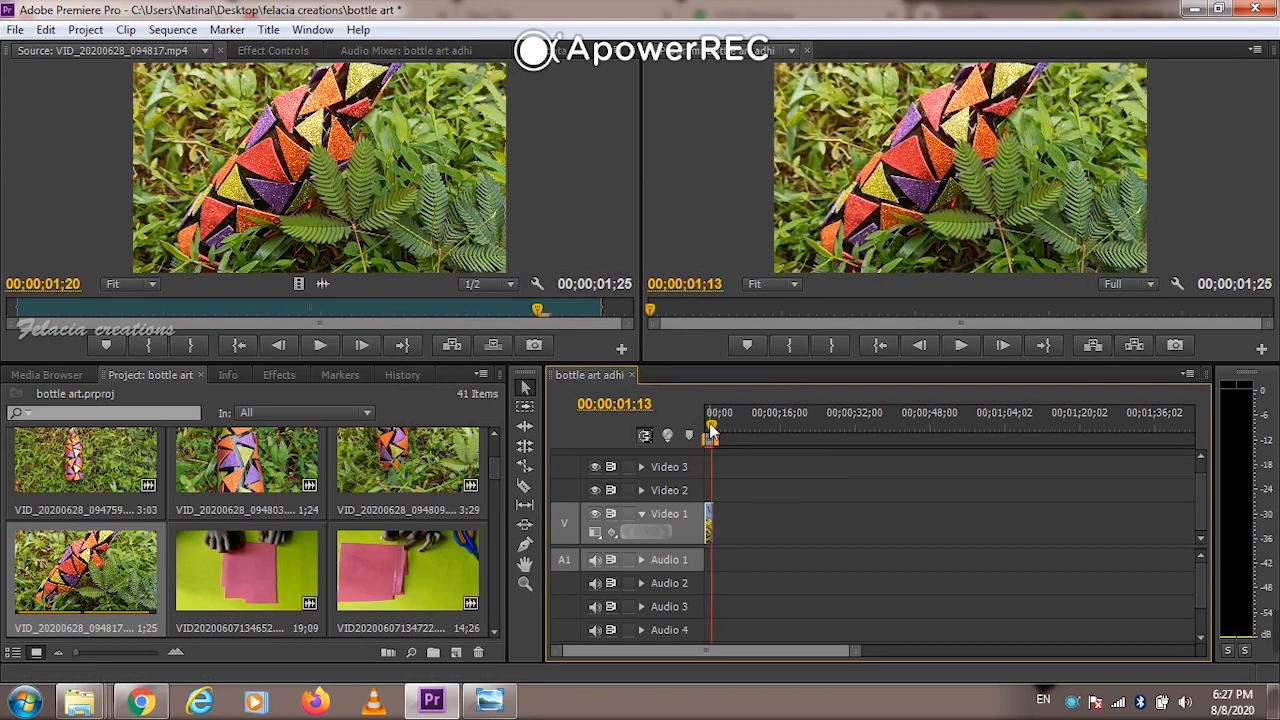
drag(712, 430, 697, 430)
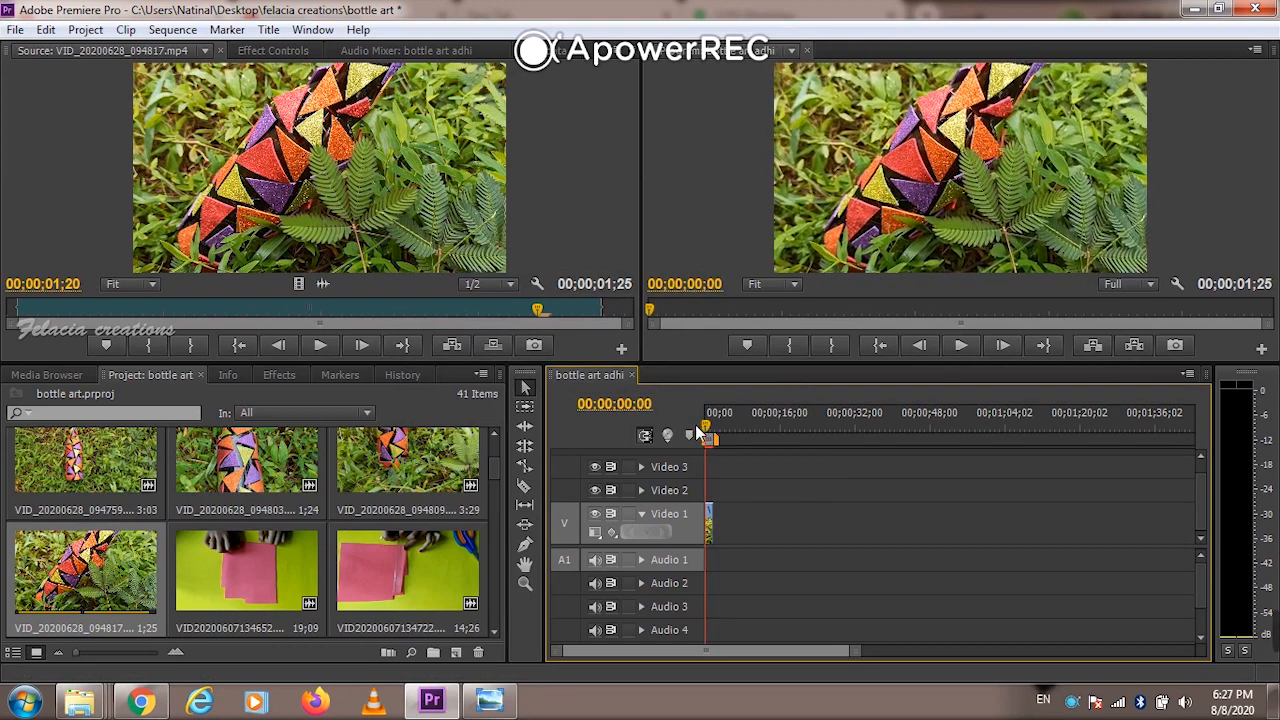
Set the speed of the VID_20200628_094817.mp4 clip on Video 1 to 50% and play back the result
click(709, 525)
right_click(709, 525)
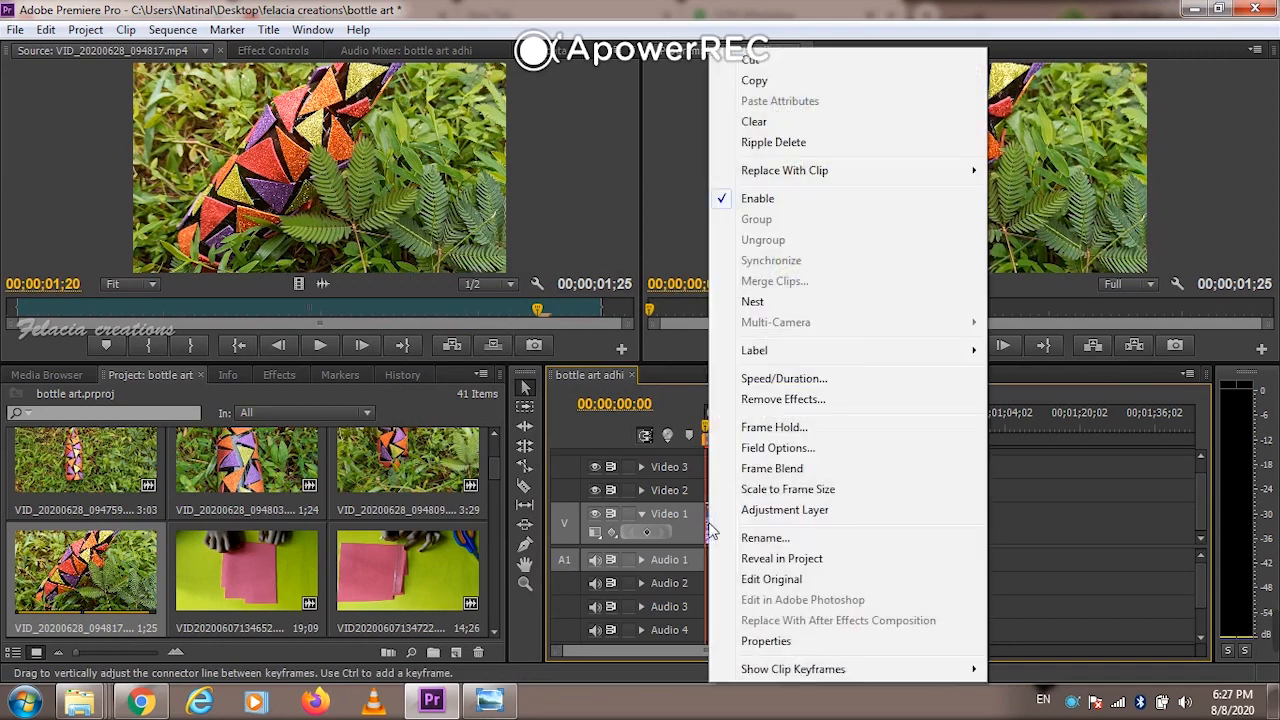
click(795, 378)
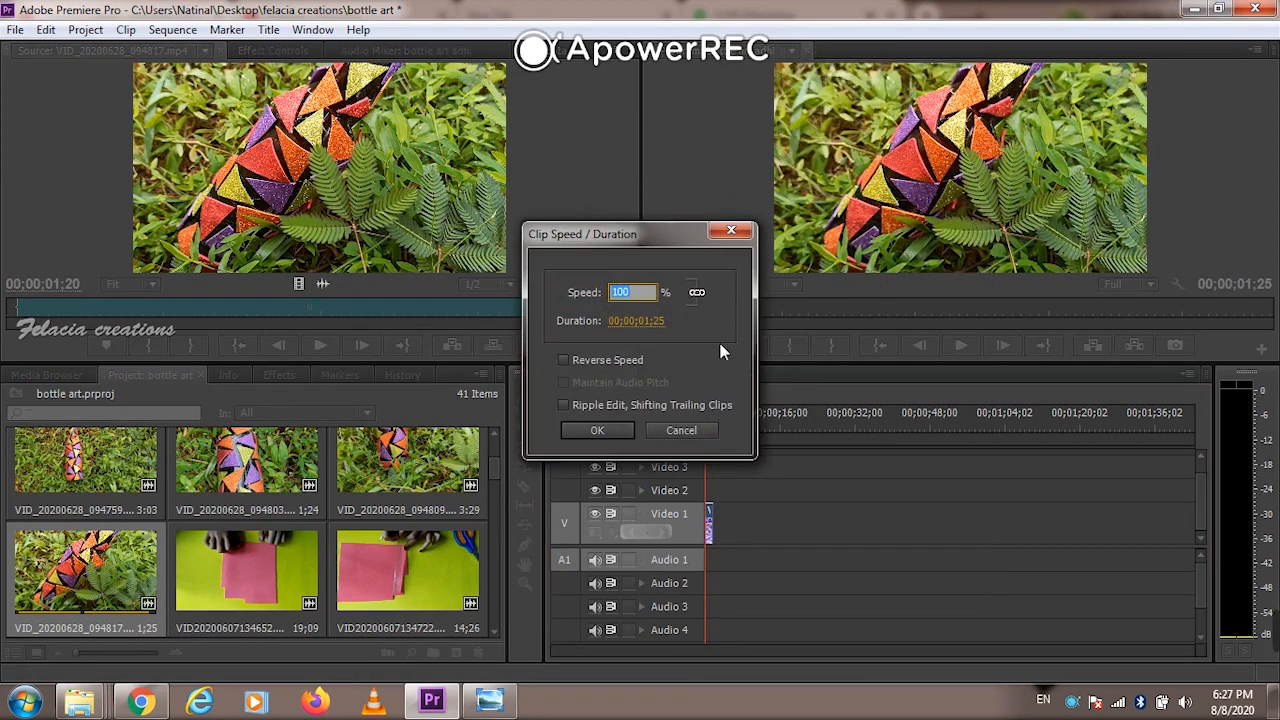
text(50)
key(Return)
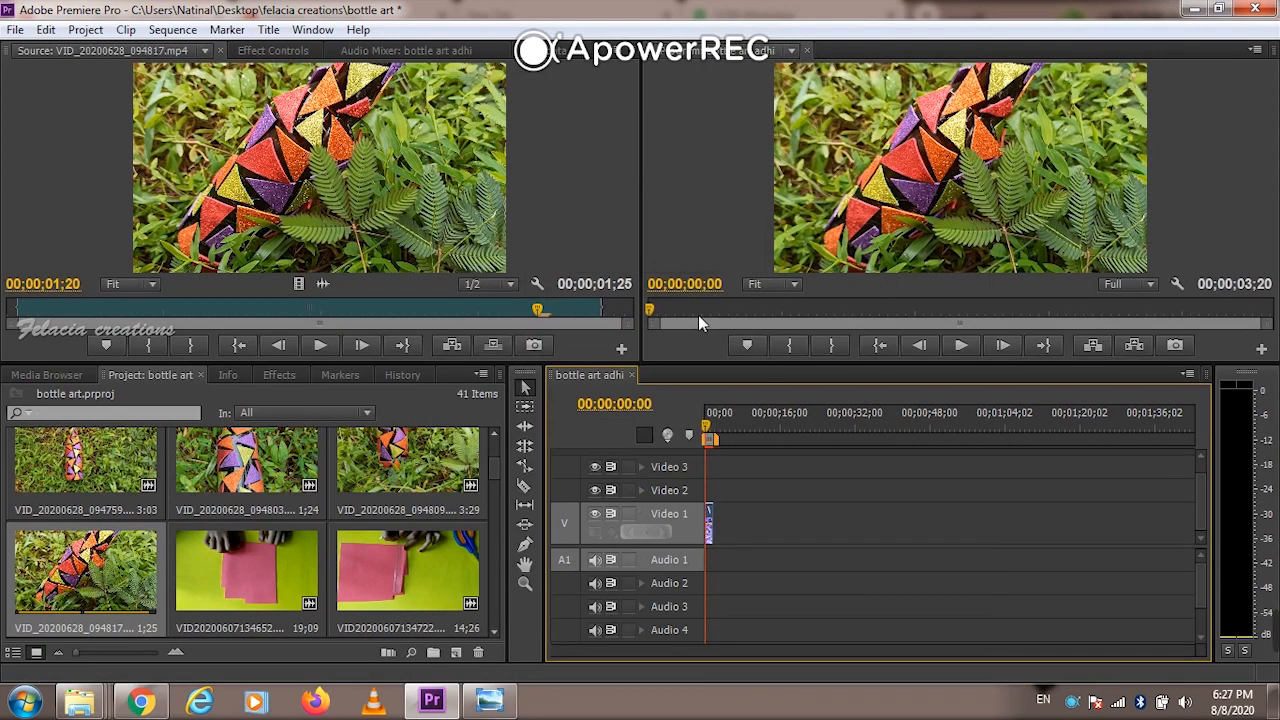
key(space)
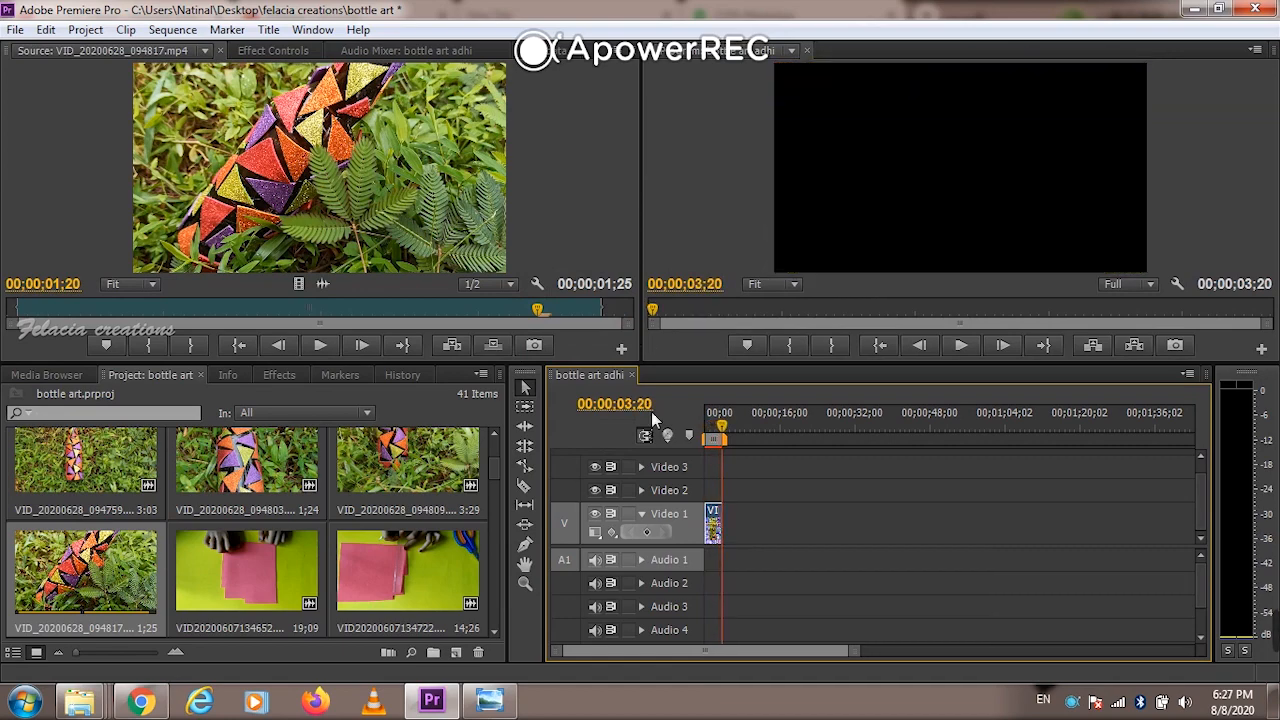
click(705, 428)
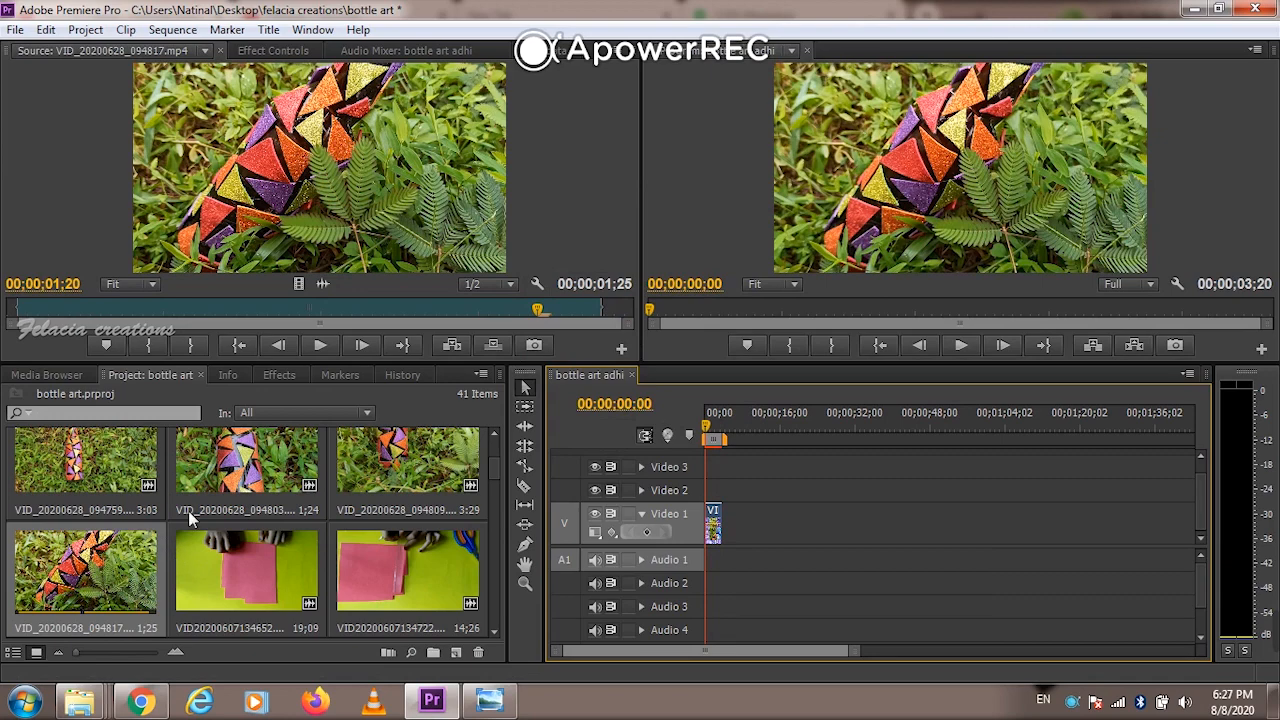
Load VID_20200628_094809.mp4 into the Source monitor and play it from its start
click(360, 476)
double_click(360, 476)
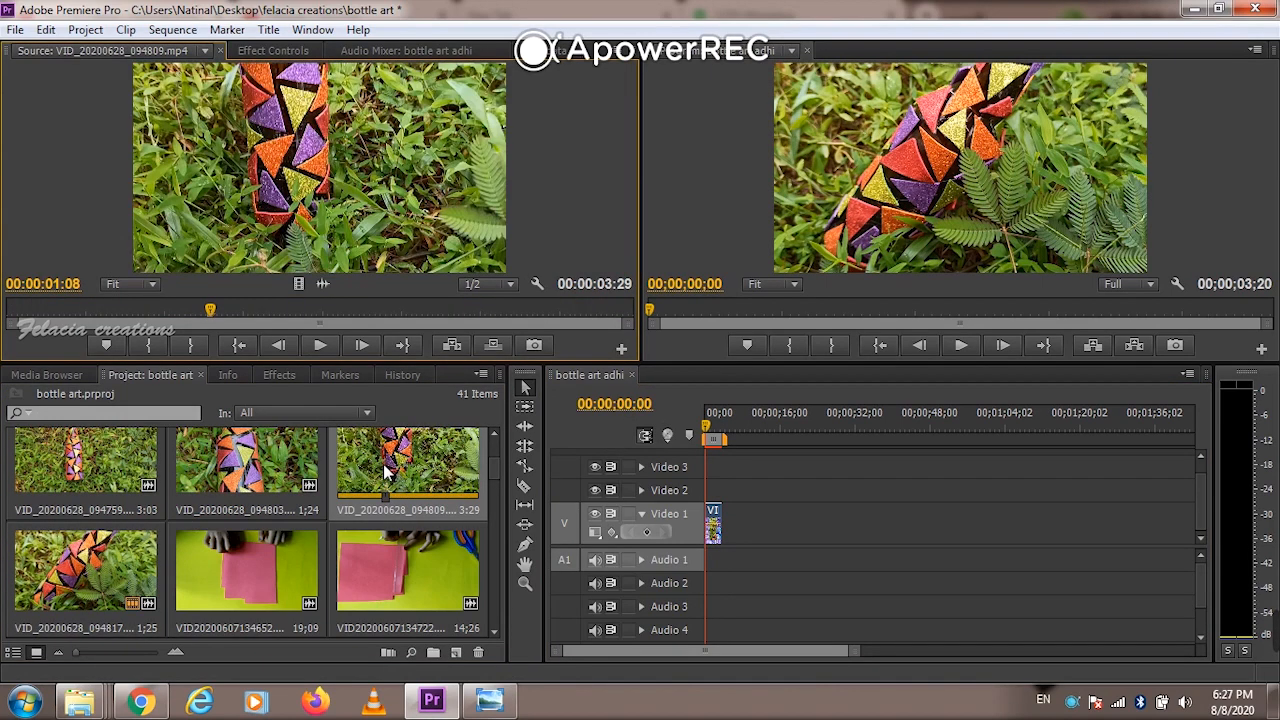
click(9, 309)
key(space)
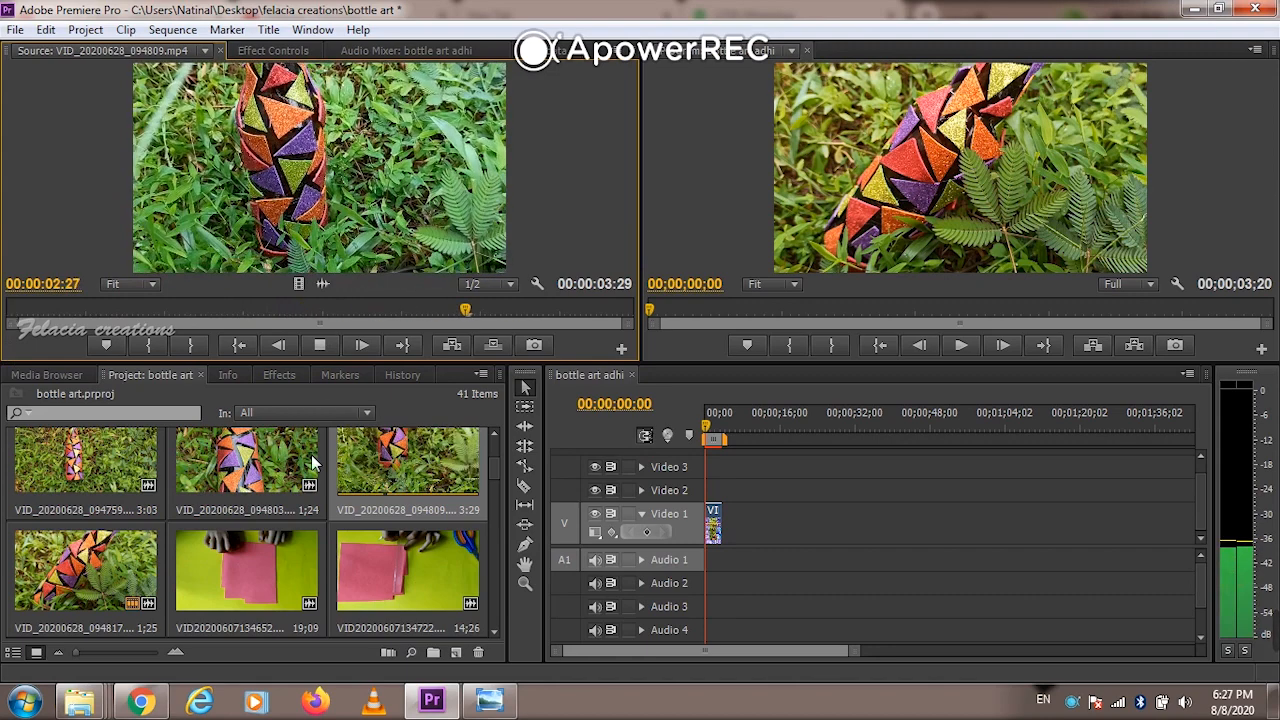
Mark the In point of VID_20200628_094809.mp4 at 00:00:00:02 and its Out point near the end, giving a range of 00:00:03:19
click(17, 312)
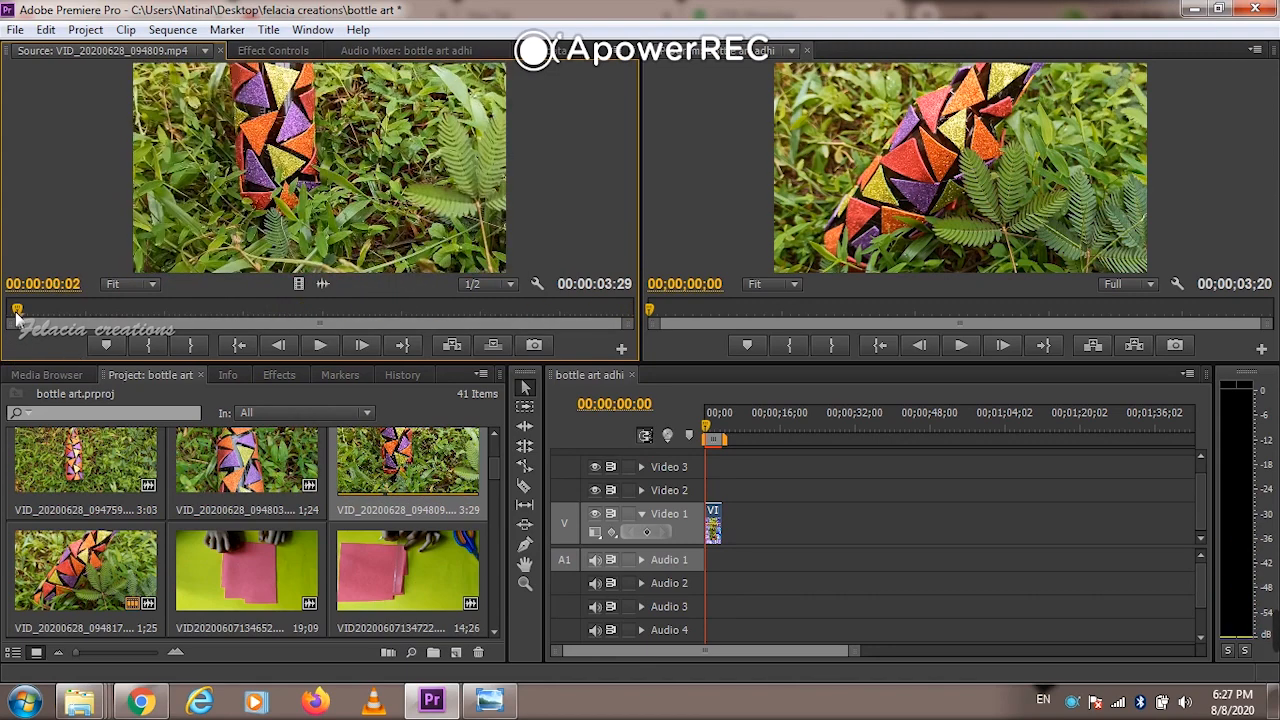
key(i)
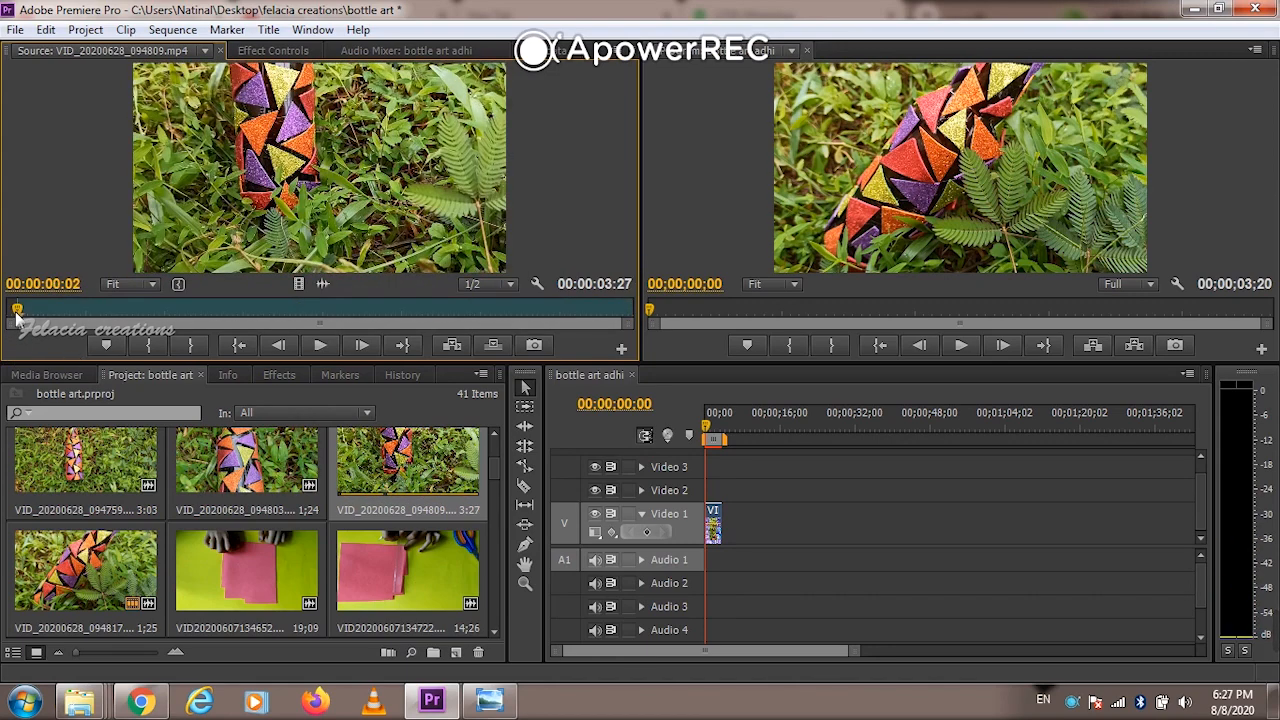
key(space)
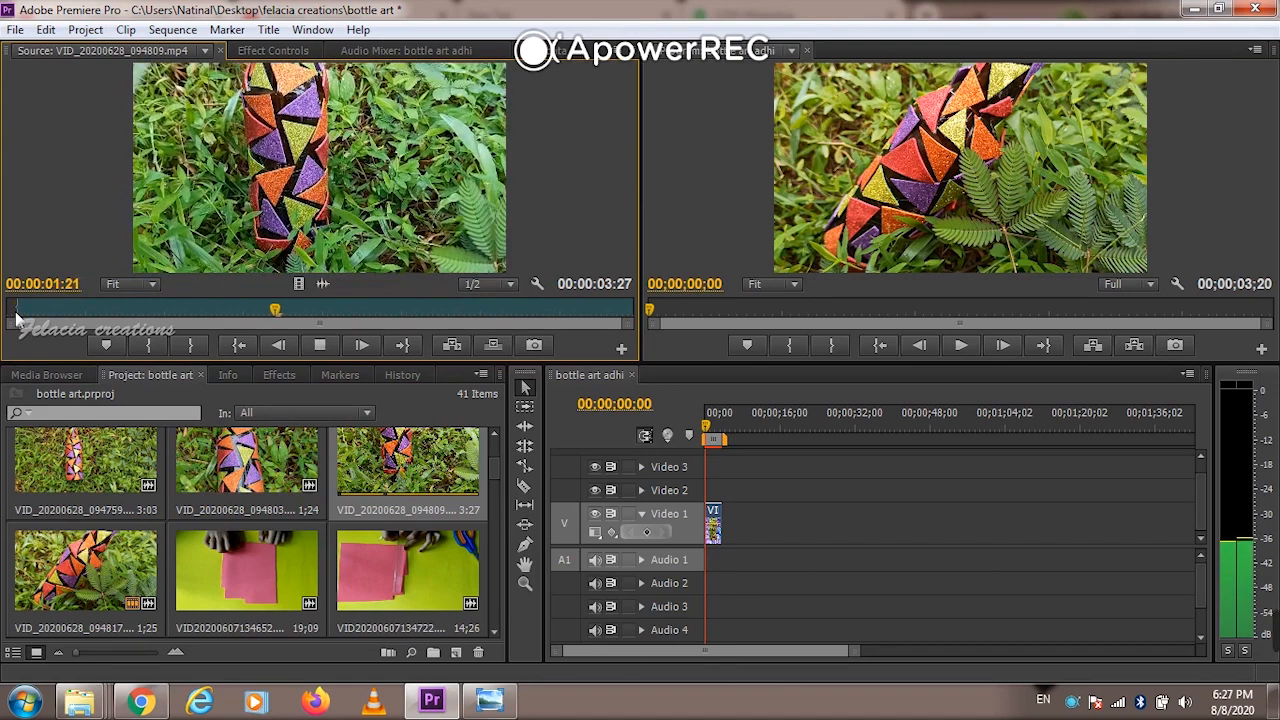
key(o)
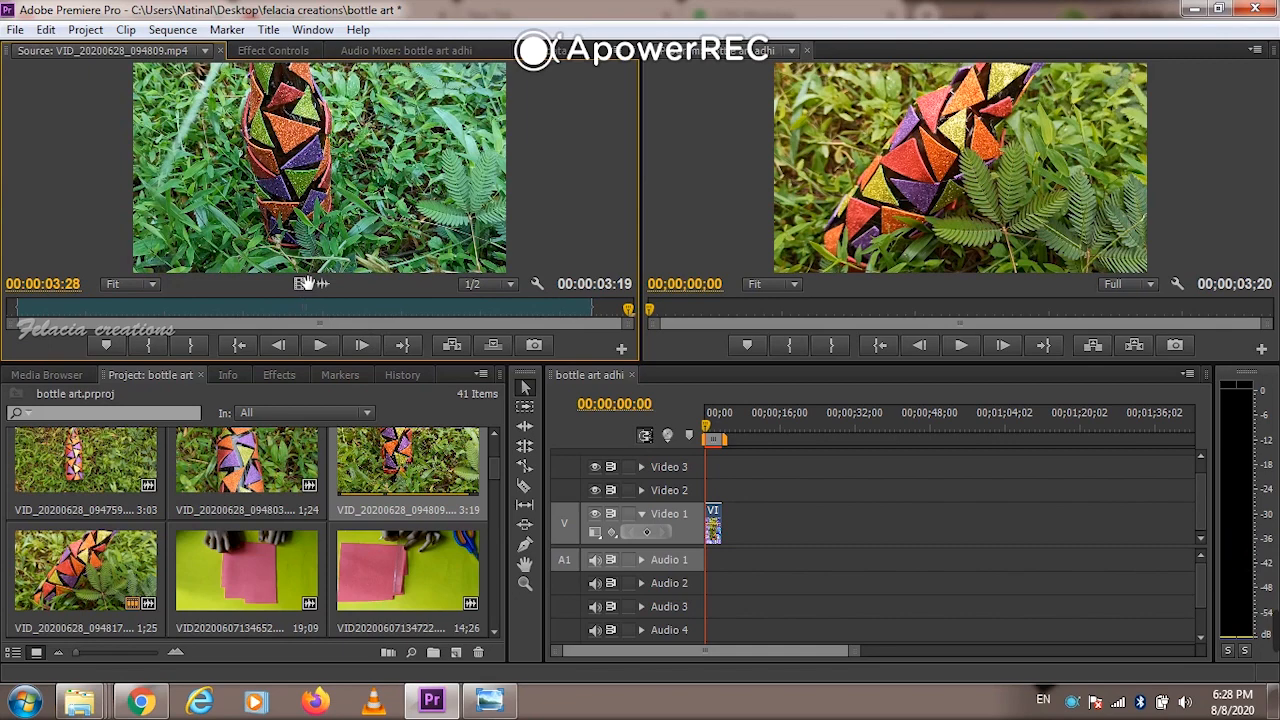
Add only the video of VID_20200628_094809.mp4 directly after the first clip on Video 1, set its speed to 70% and play it
drag(710, 430, 730, 524)
right_click(730, 524)
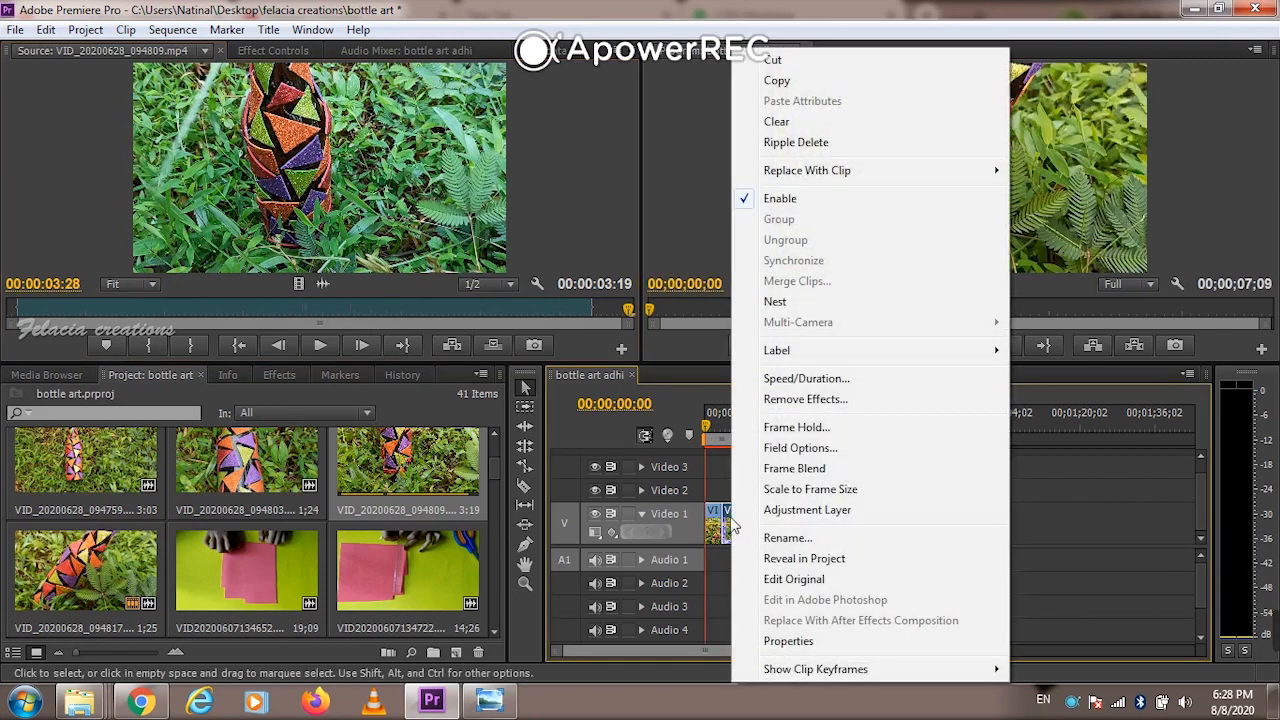
click(791, 379)
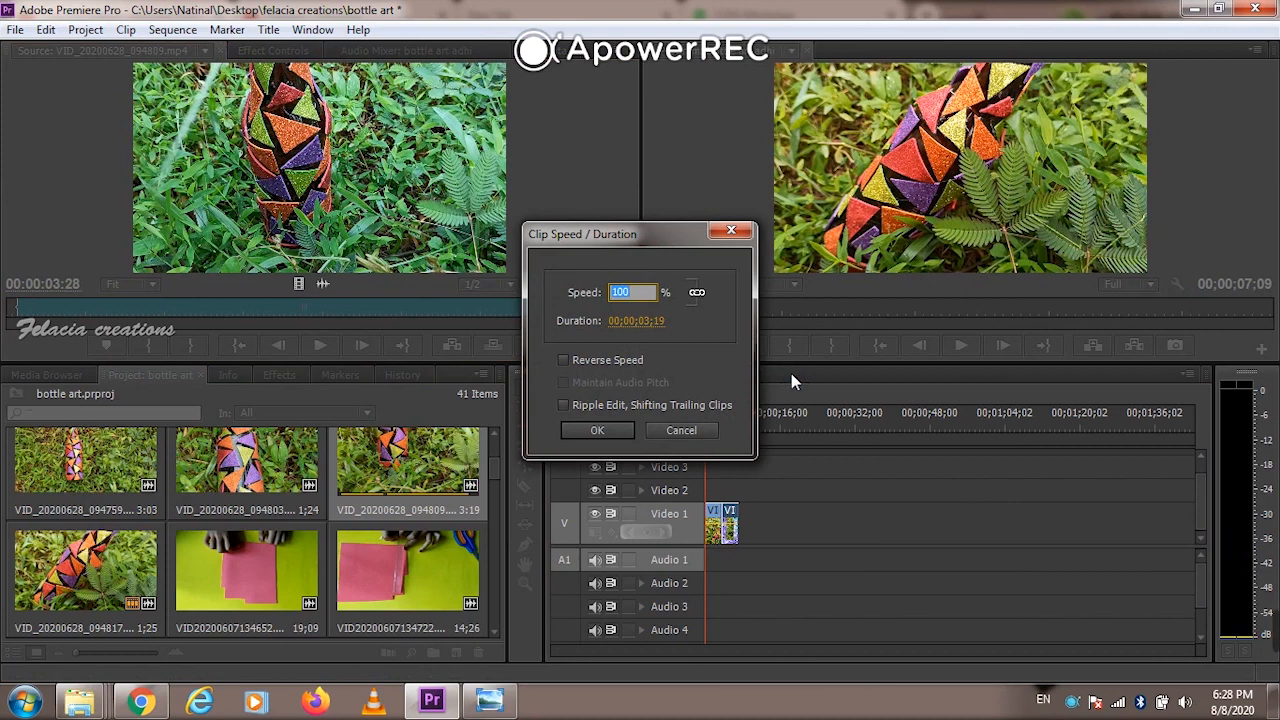
text(70)
key(Return)
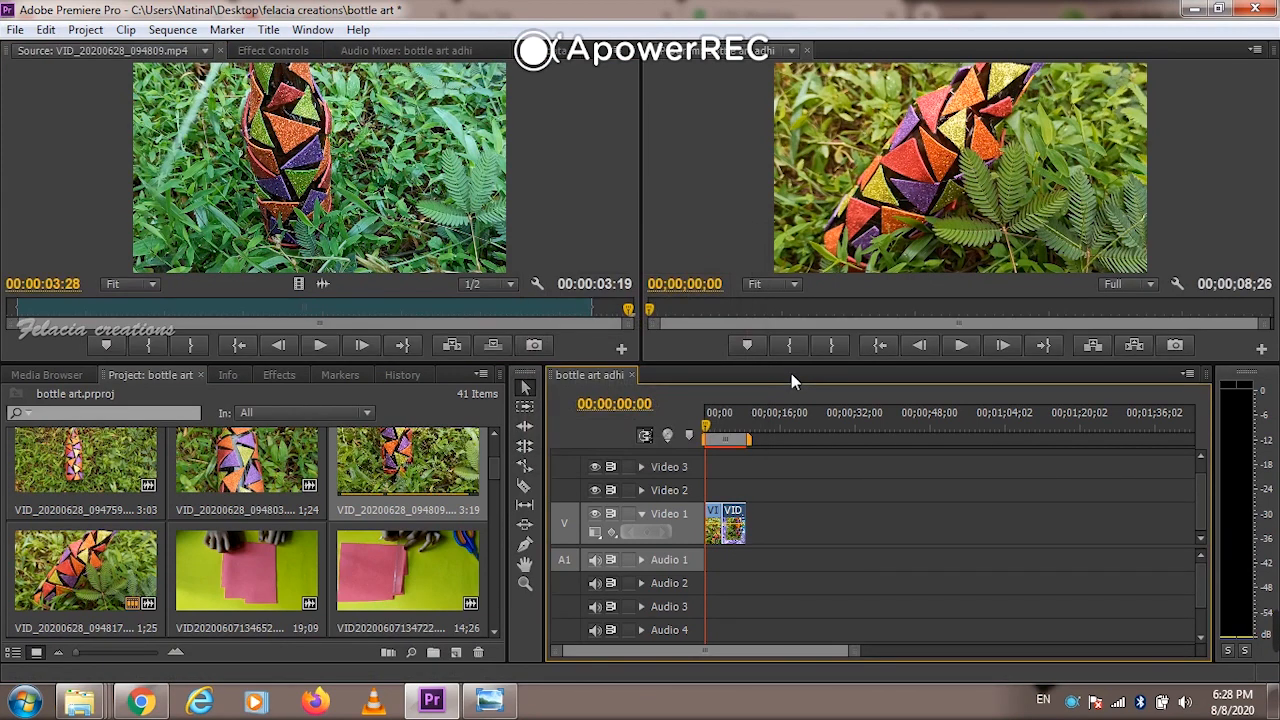
key(space)
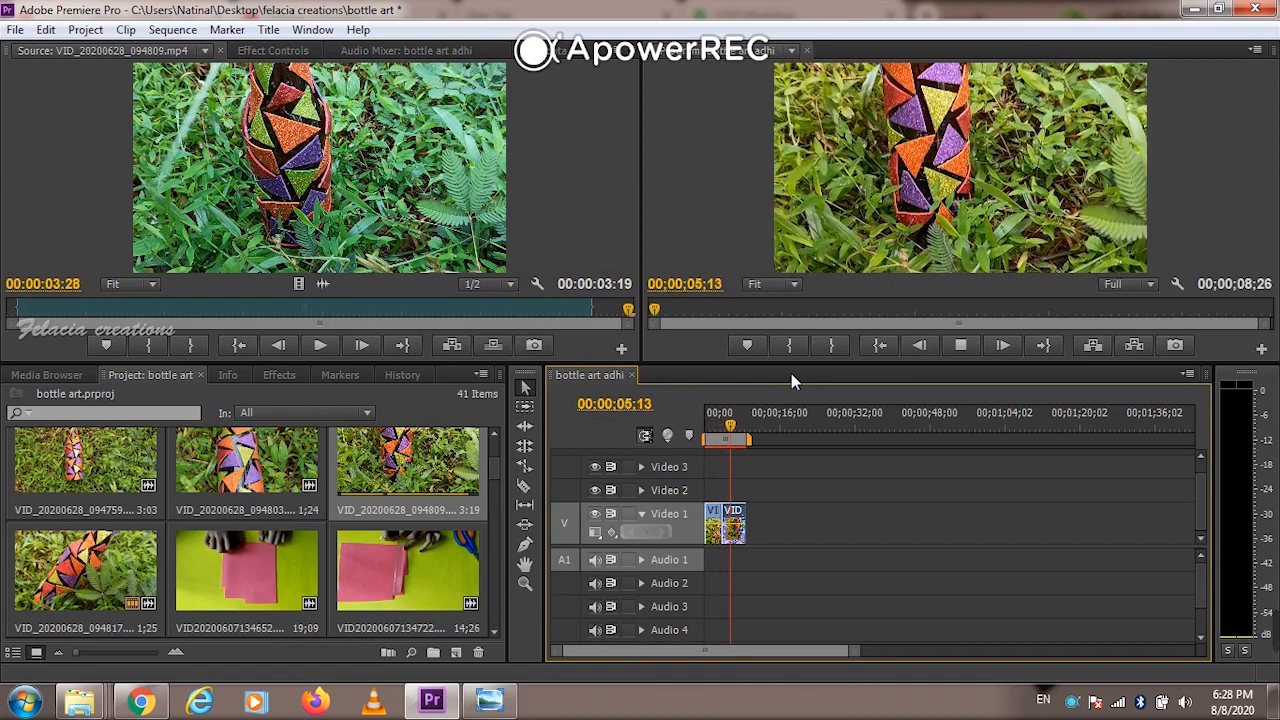
key(space)
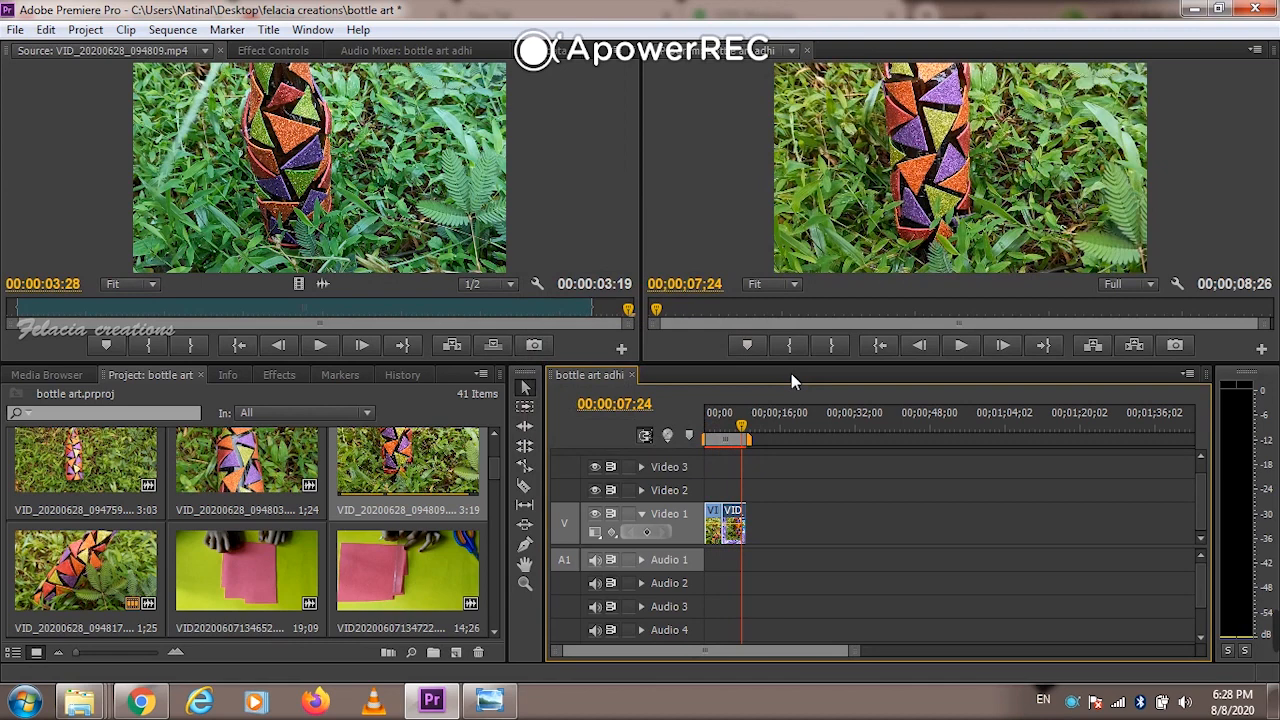
Load VID_20200628_094803.mp4 into the Source monitor and mark a range of 00:00:01:20 from its start with In and Out points
double_click(253, 478)
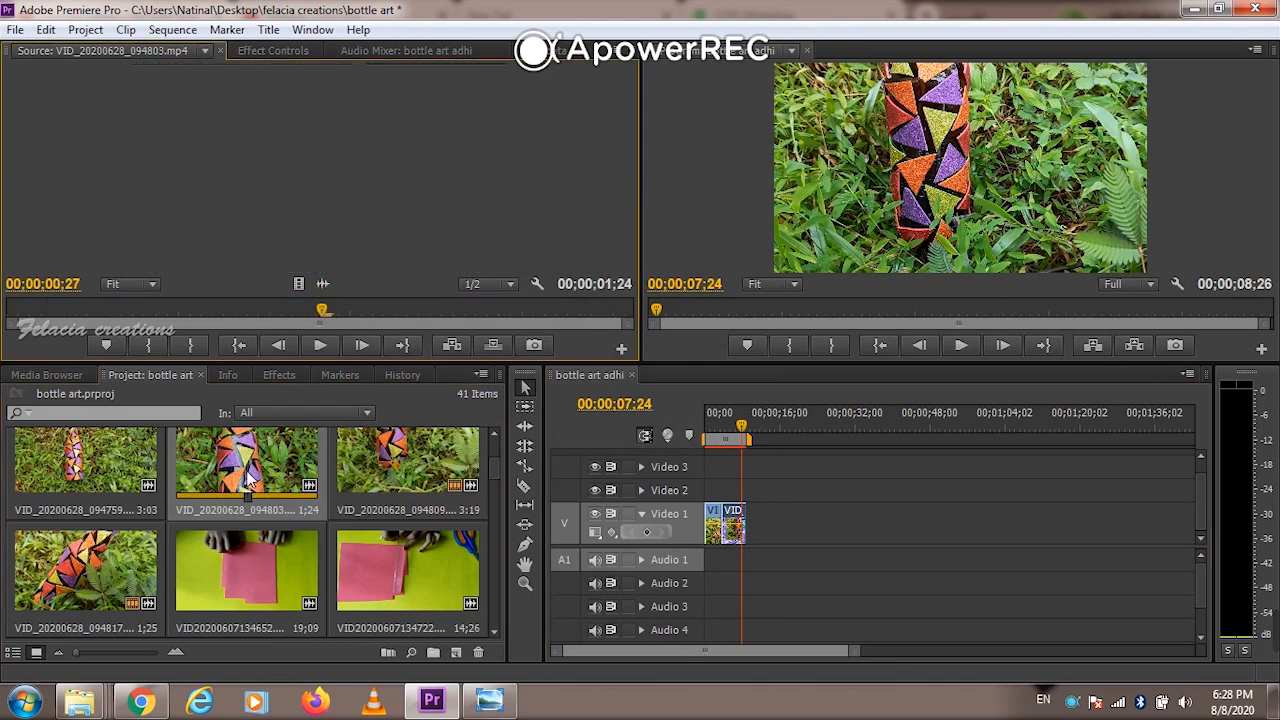
click(11, 313)
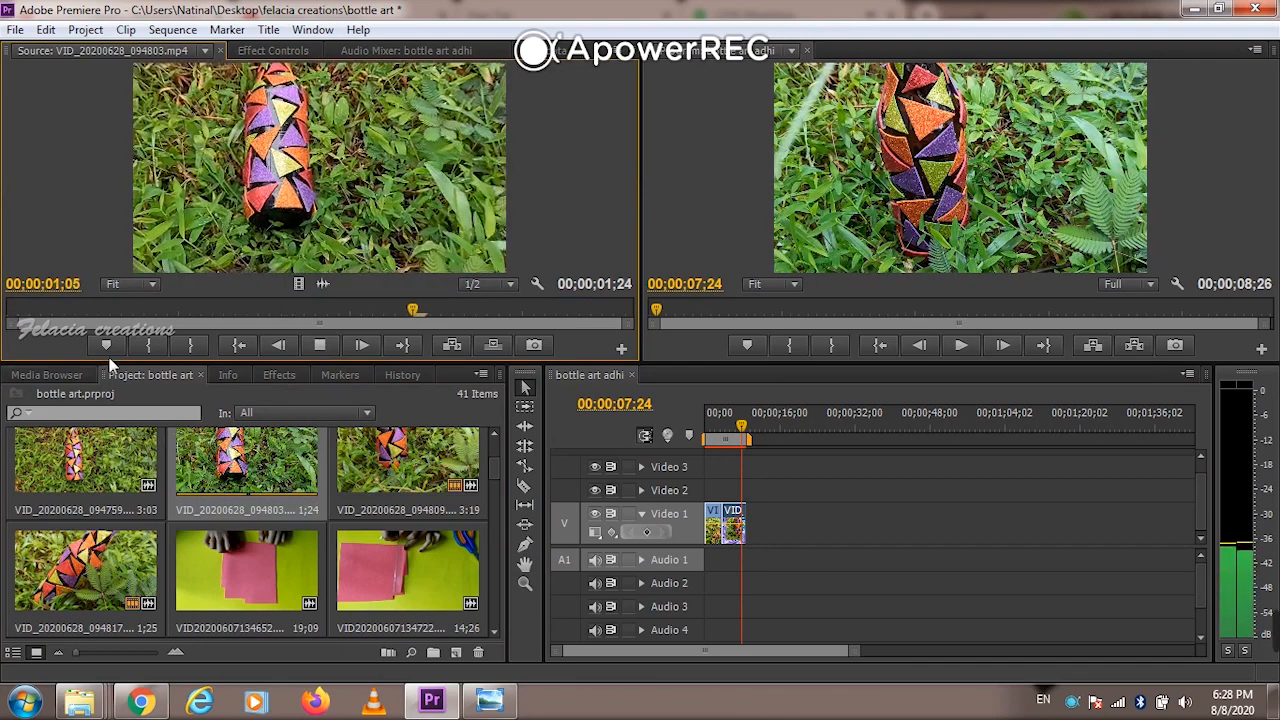
click(12, 313)
key(space)
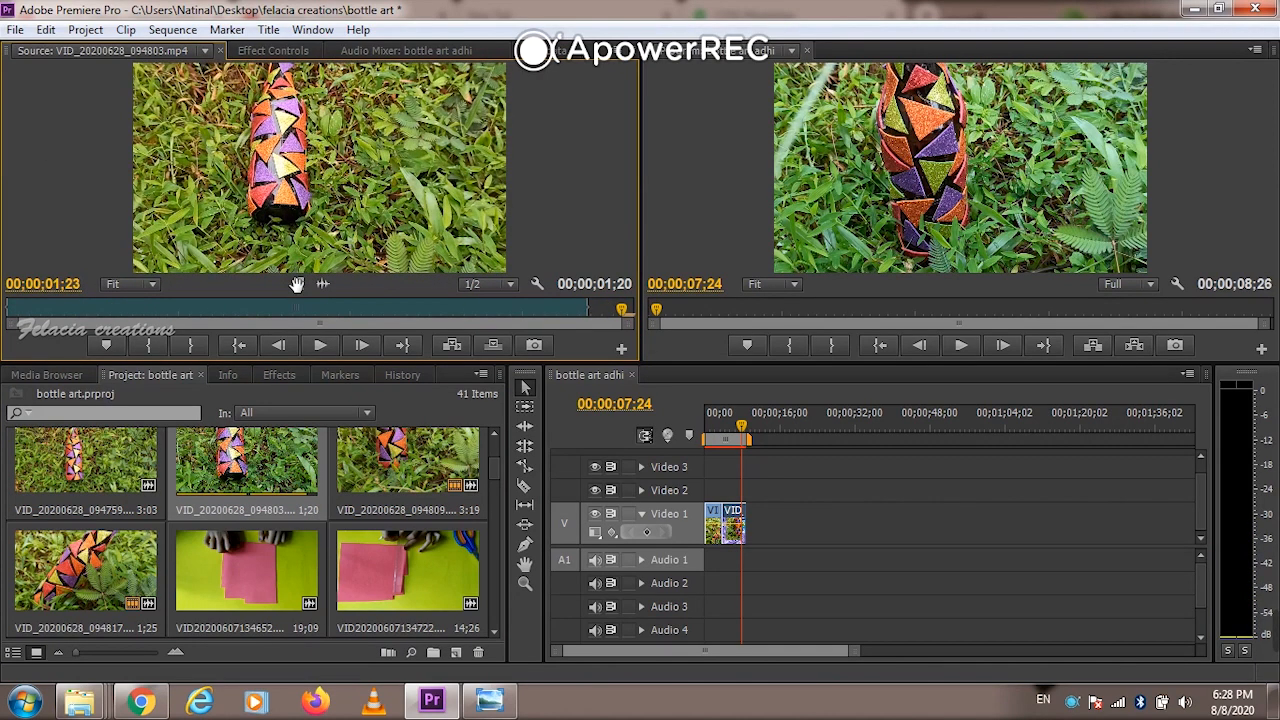
Add only the video of VID_20200628_094803.mp4 after the second clip on Video 1, set its speed to 70% and play it
drag(297, 285, 753, 533)
right_click(748, 529)
click(843, 382)
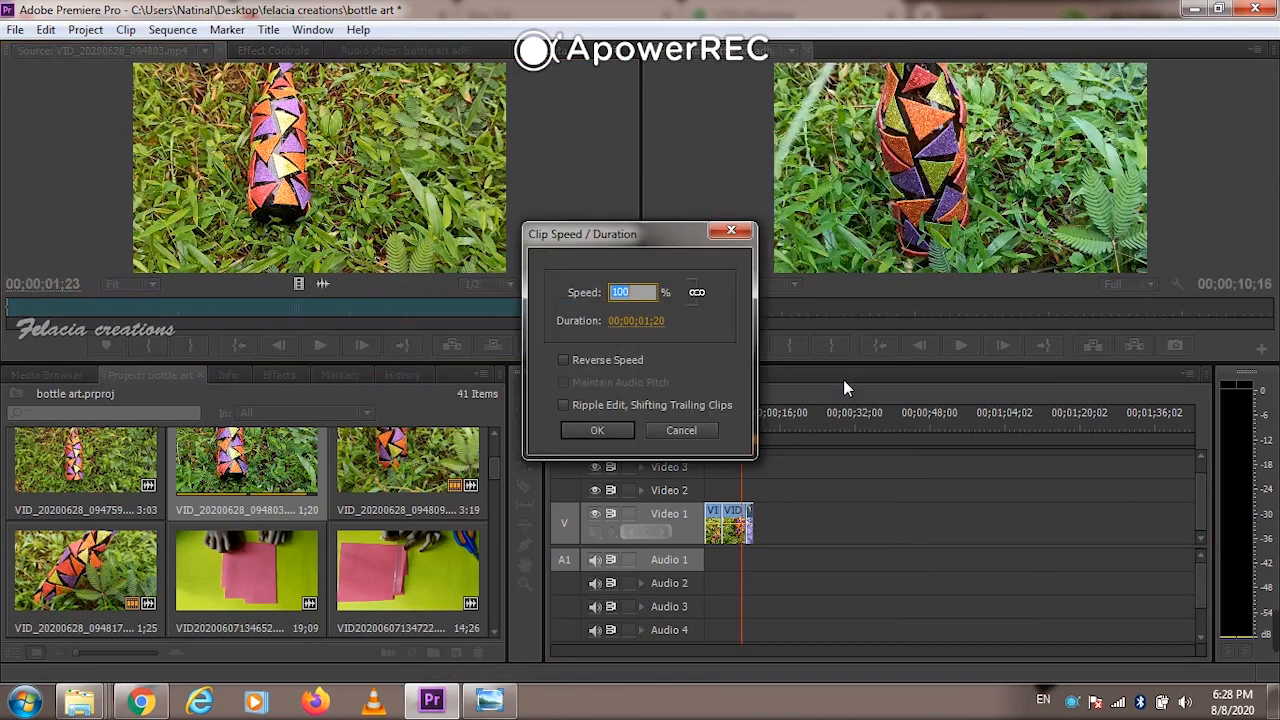
text(70)
key(Return)
key(space)
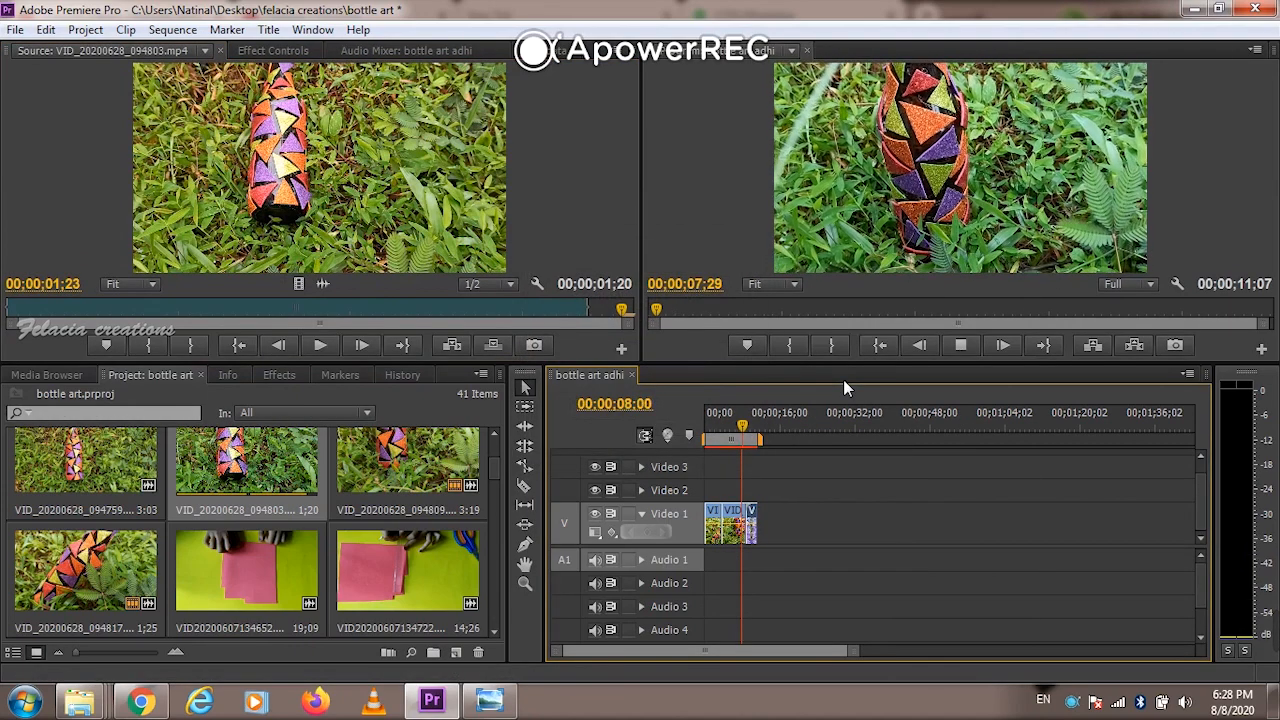
key(space)
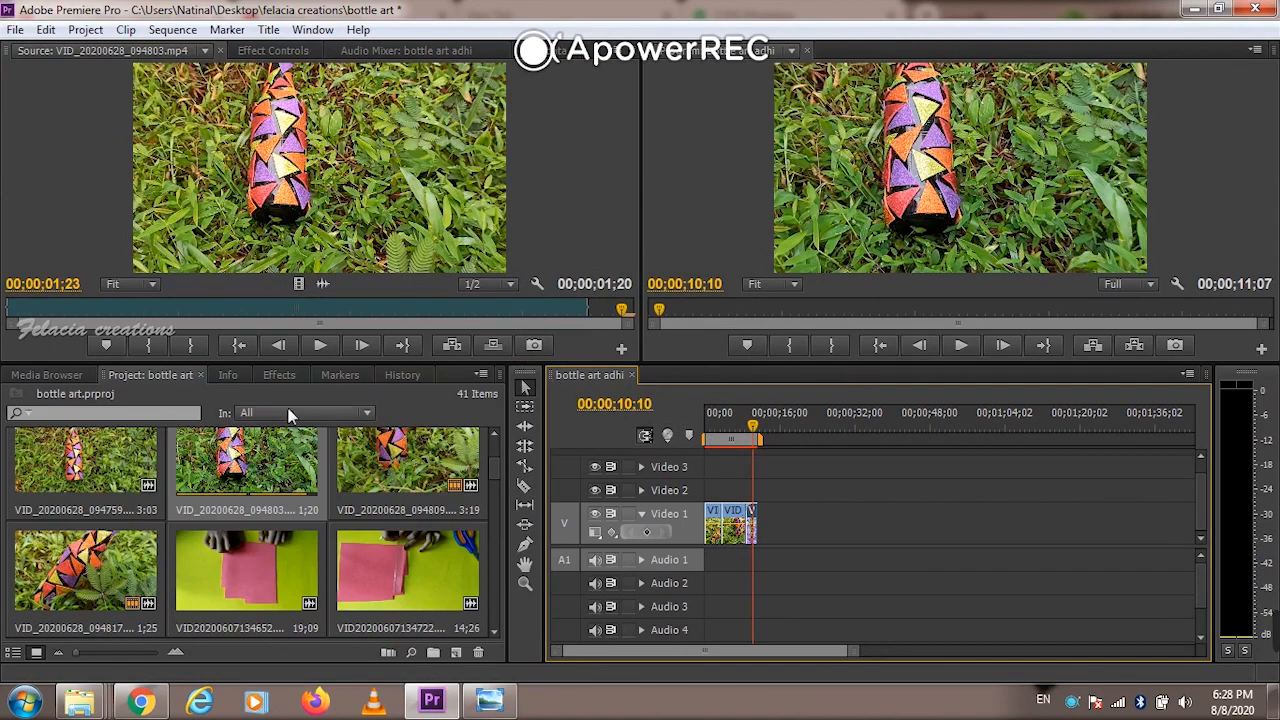
Load VID_20200628_094759.mp4 into the Source monitor and play it from the start
double_click(80, 477)
click(13, 311)
key(space)
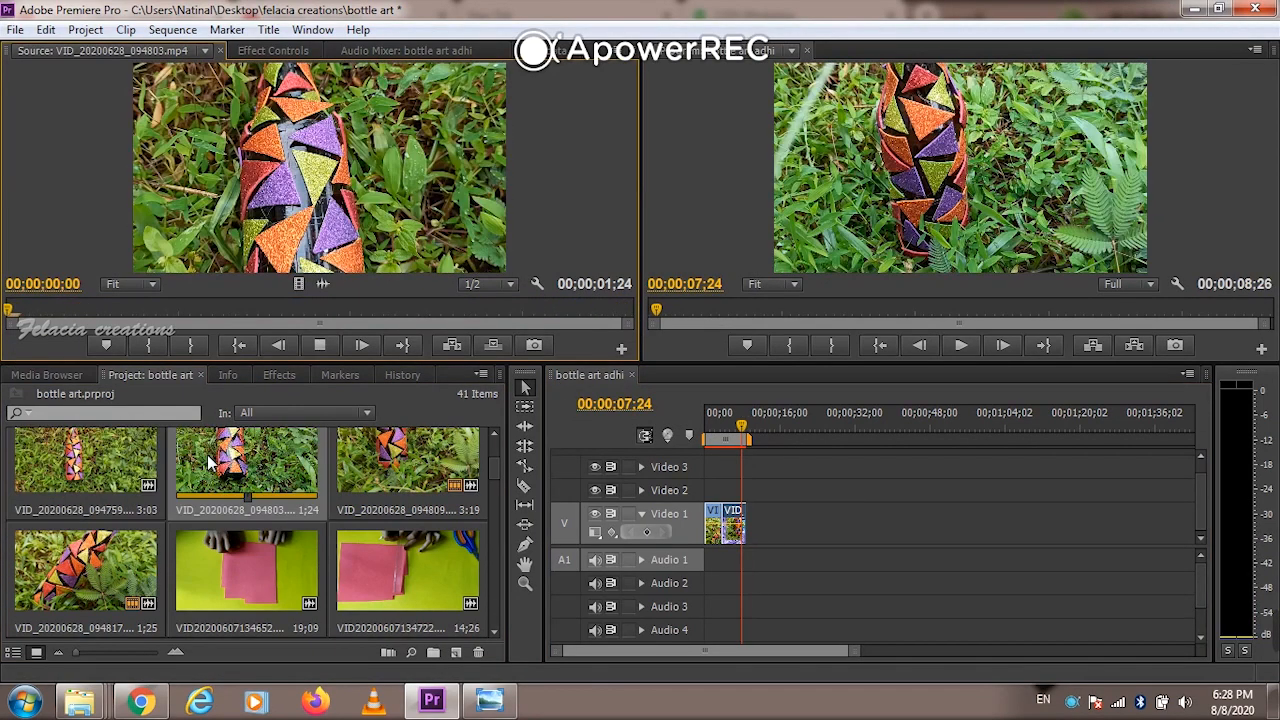
Mark a range of 00:00:01:20 from the start of VID_20200628_094803.mp4 with In and Out points
key(space)
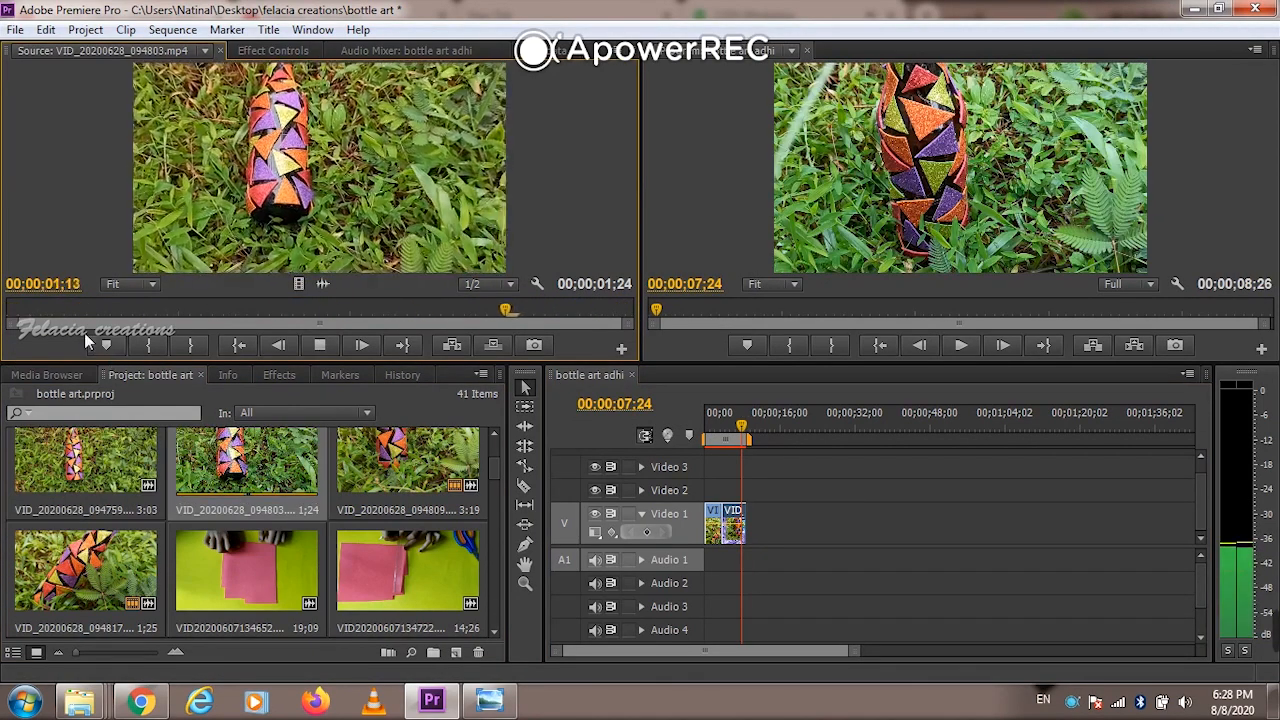
click(12, 313)
key(space)
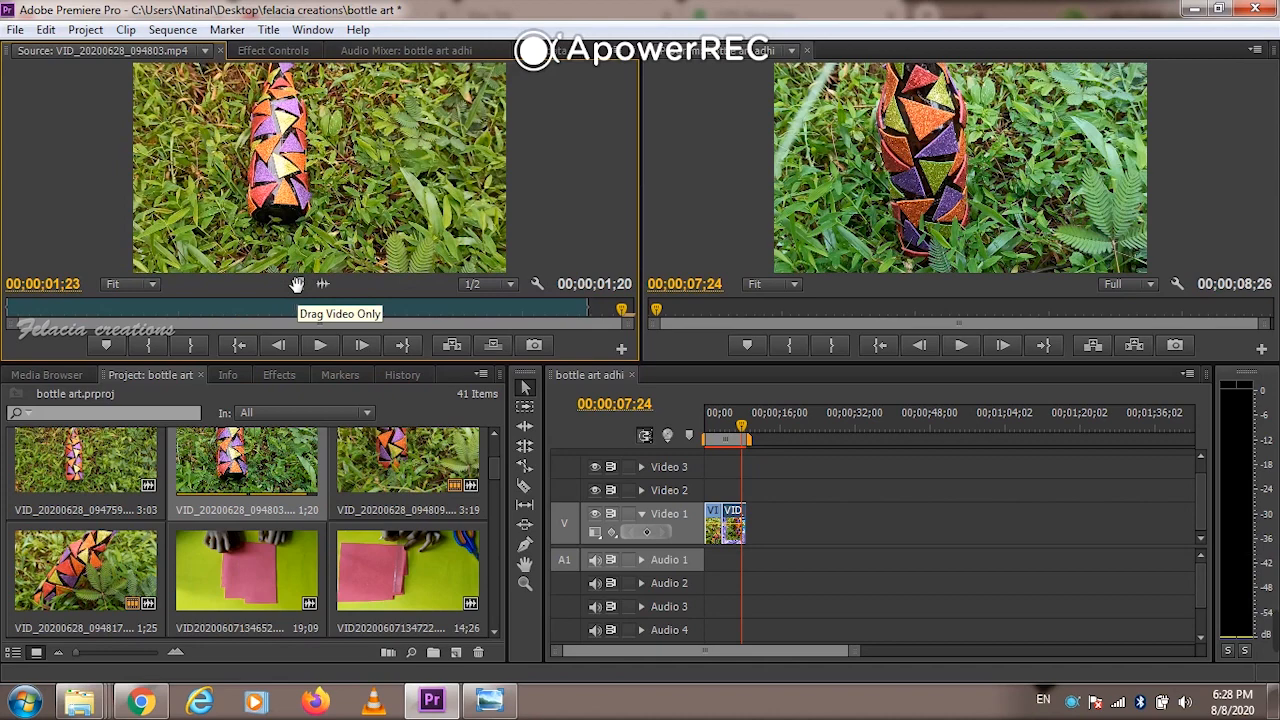
Add only the video of VID_20200628_094803.mp4 after the second clip on Video 1, set its speed to 70% and play it
drag(299, 283, 748, 529)
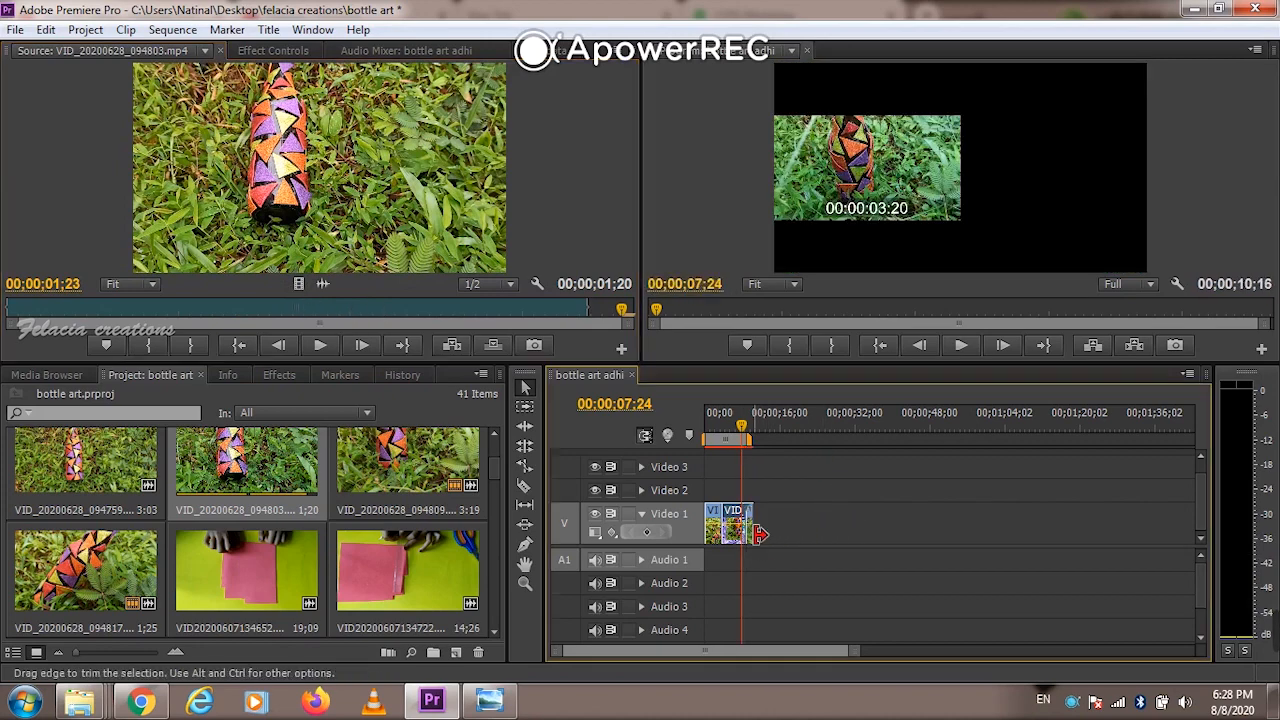
right_click(748, 529)
click(844, 381)
text(70)
key(Return)
key(space)
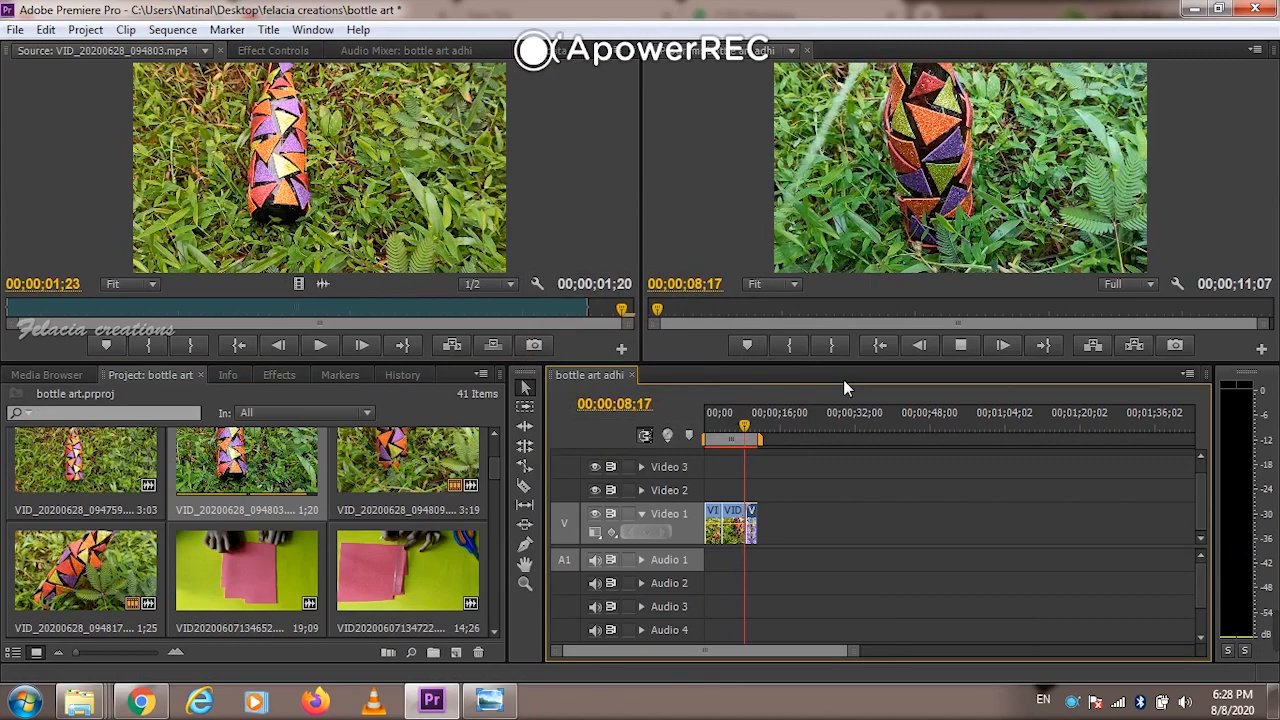
key(space)
Load VID_20200628_094759.mp4, mark its In point at 00:00:00:01 and its Out point at 00:00:02:17 in the Source monitor
double_click(80, 470)
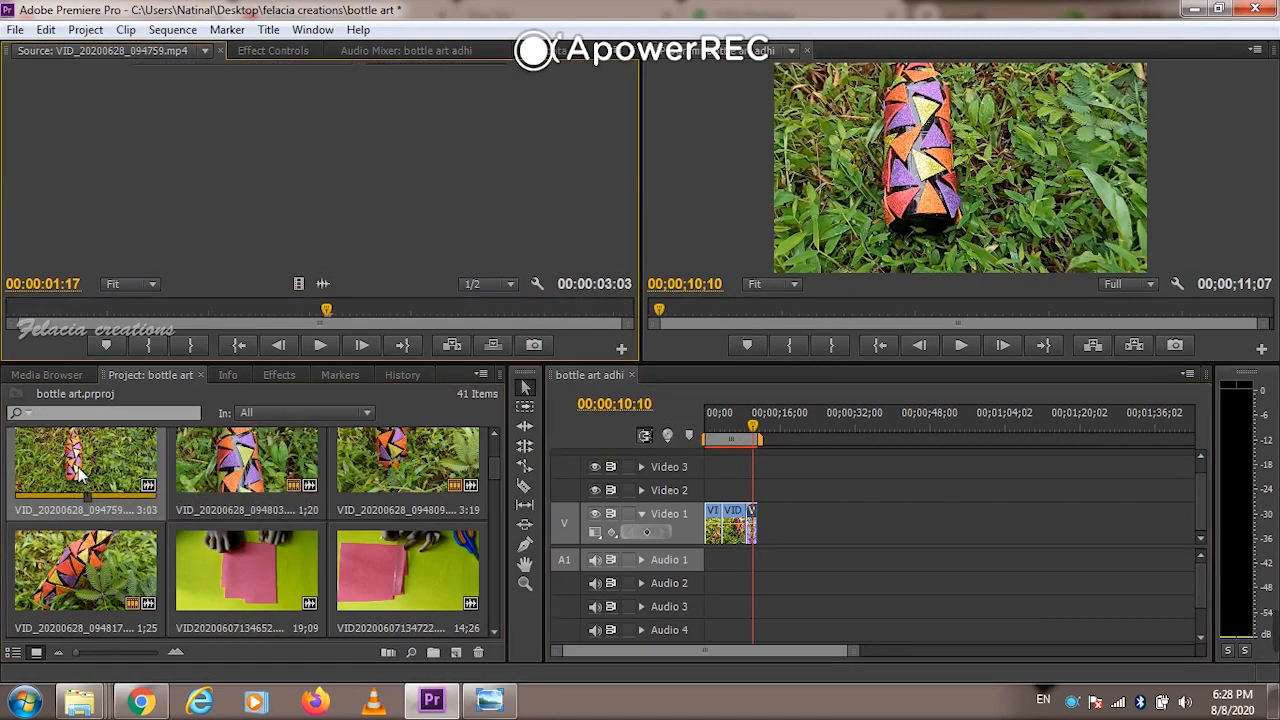
click(13, 311)
key(space)
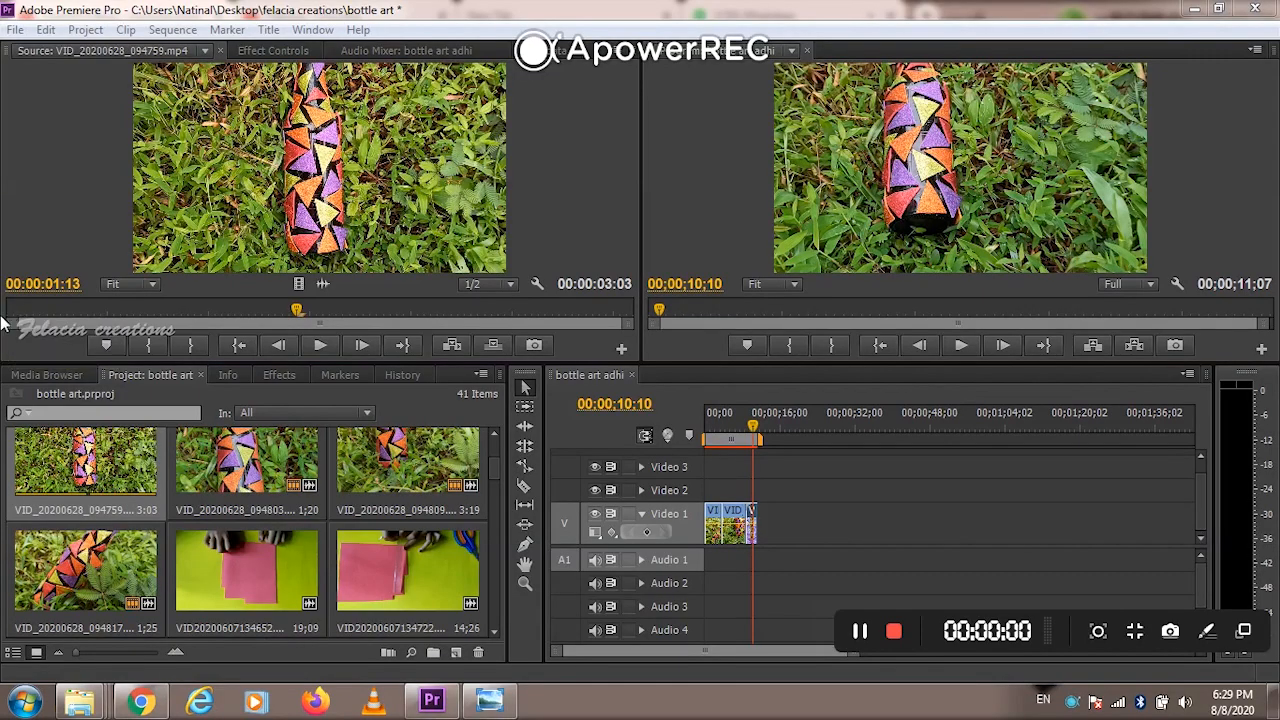
click(14, 312)
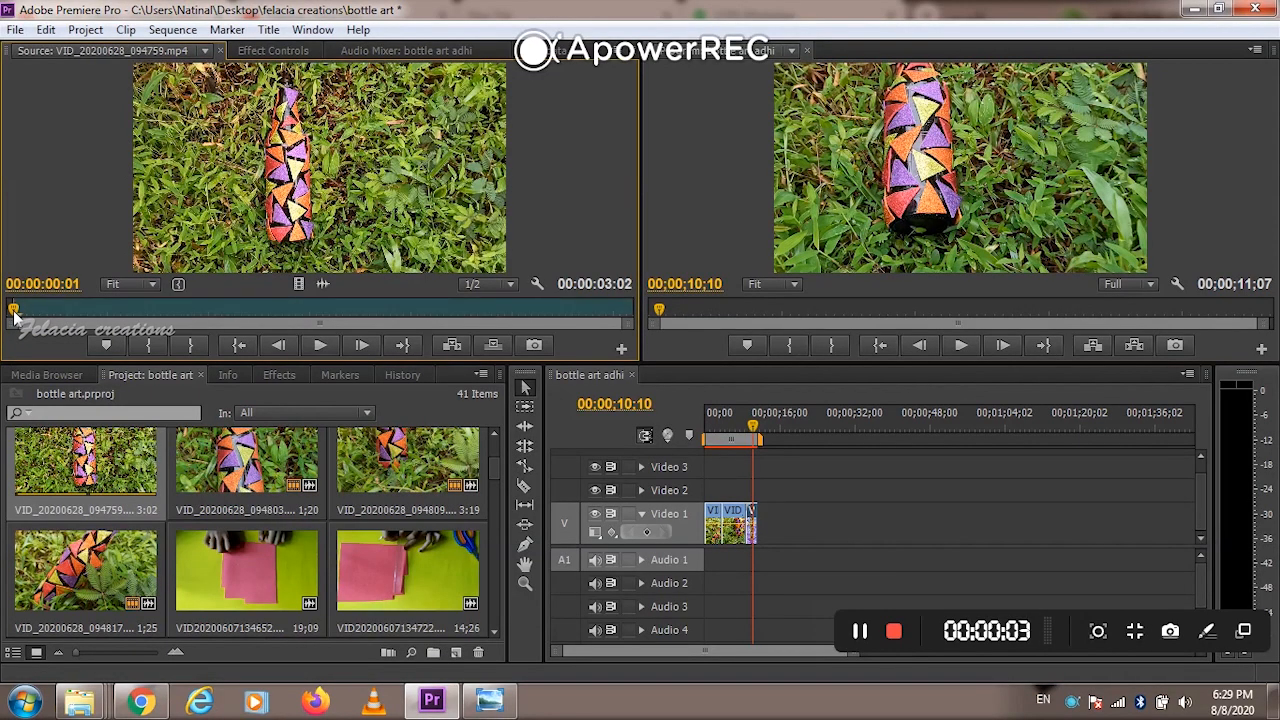
key(space)
key(o)
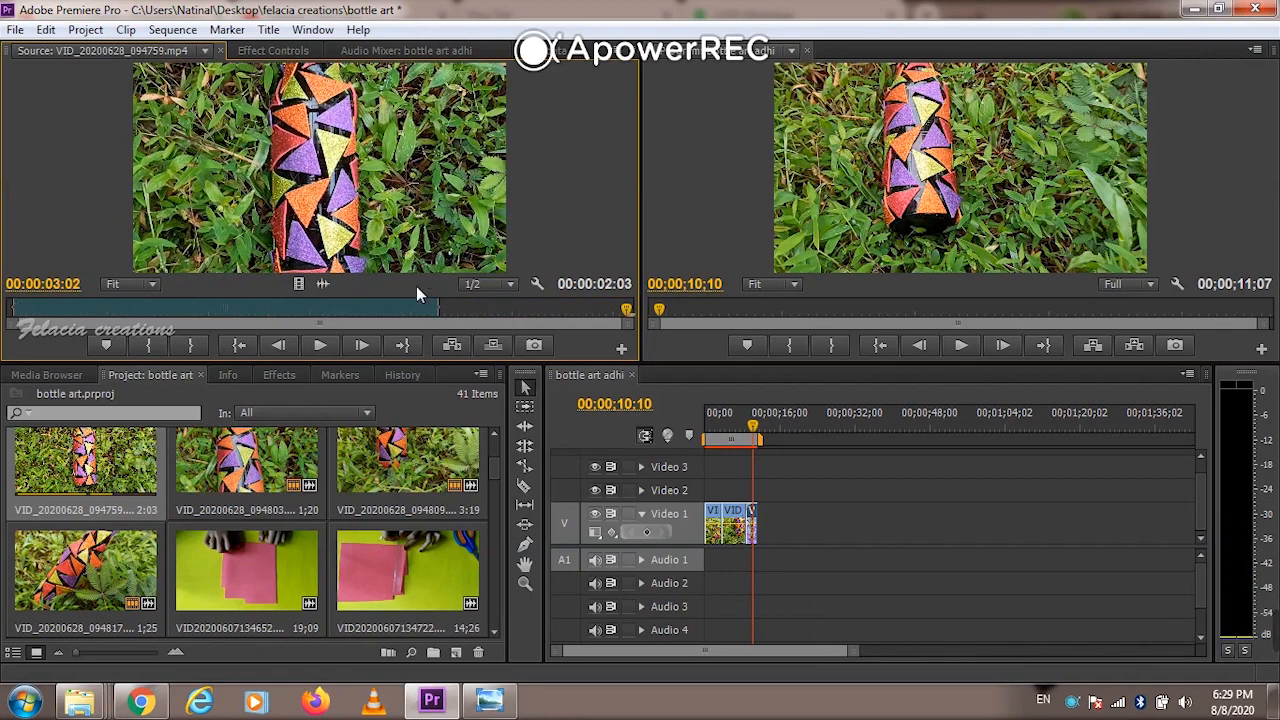
click(524, 310)
key(o)
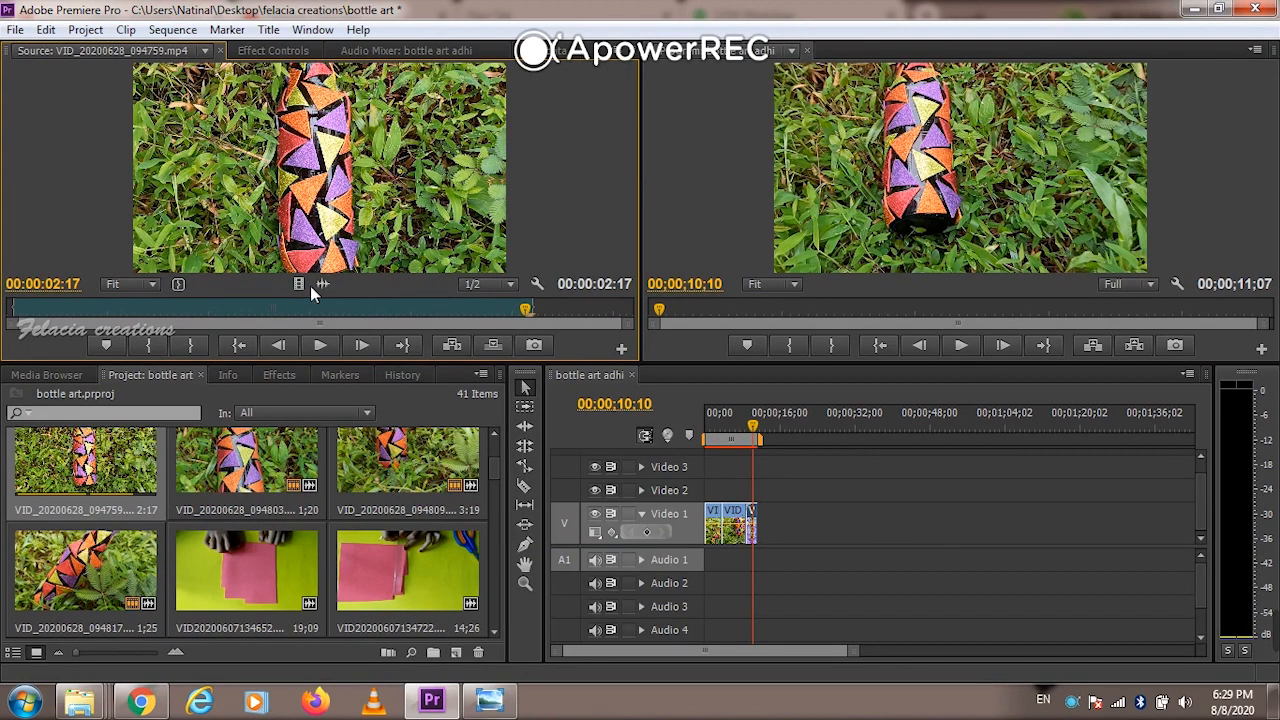
Add only the video of VID_20200628_094759.mp4 after the third clip on Video 1, set its speed to 70% and play it
drag(297, 283, 762, 540)
key(space)
right_click(760, 527)
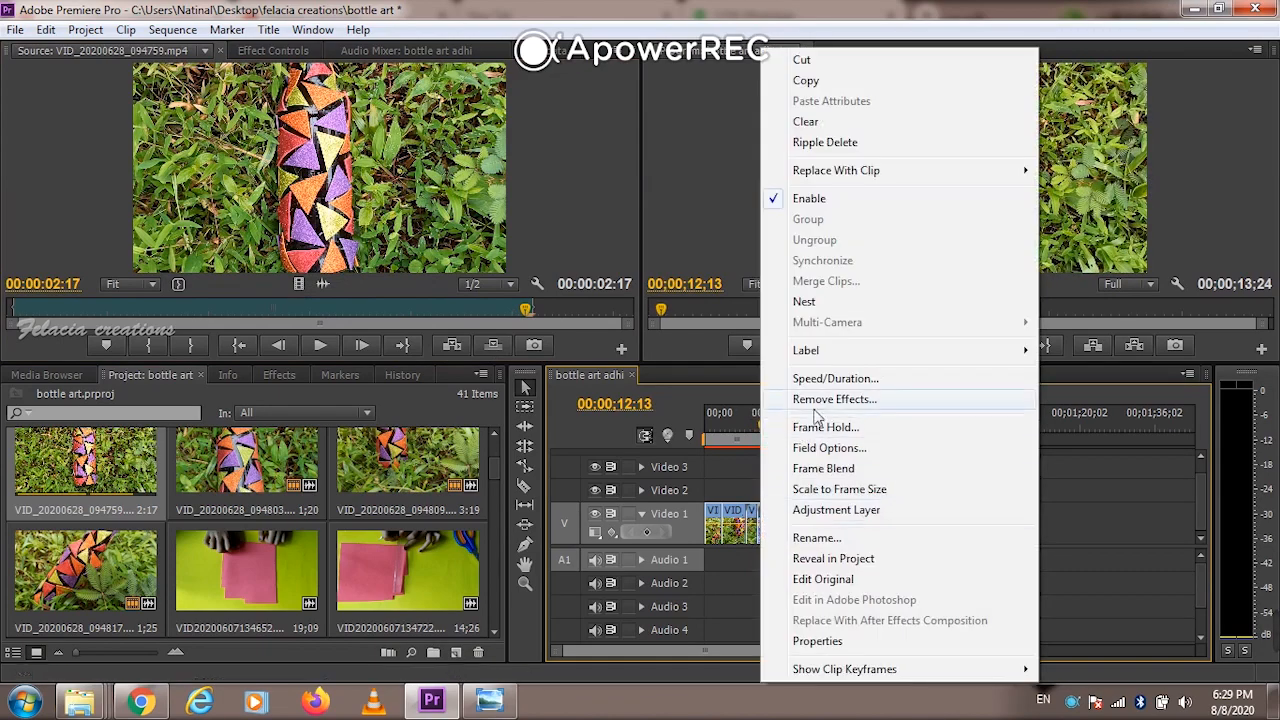
click(830, 376)
text(7)
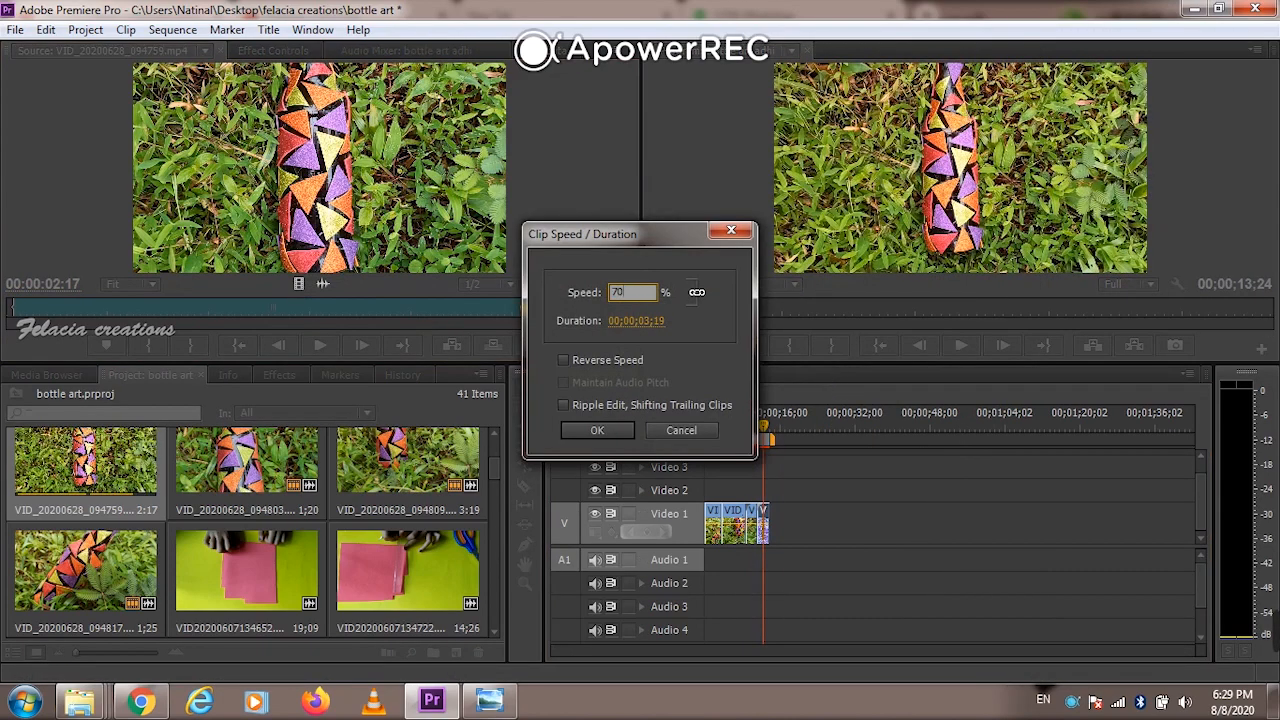
text(0)
key(Return)
key(space)
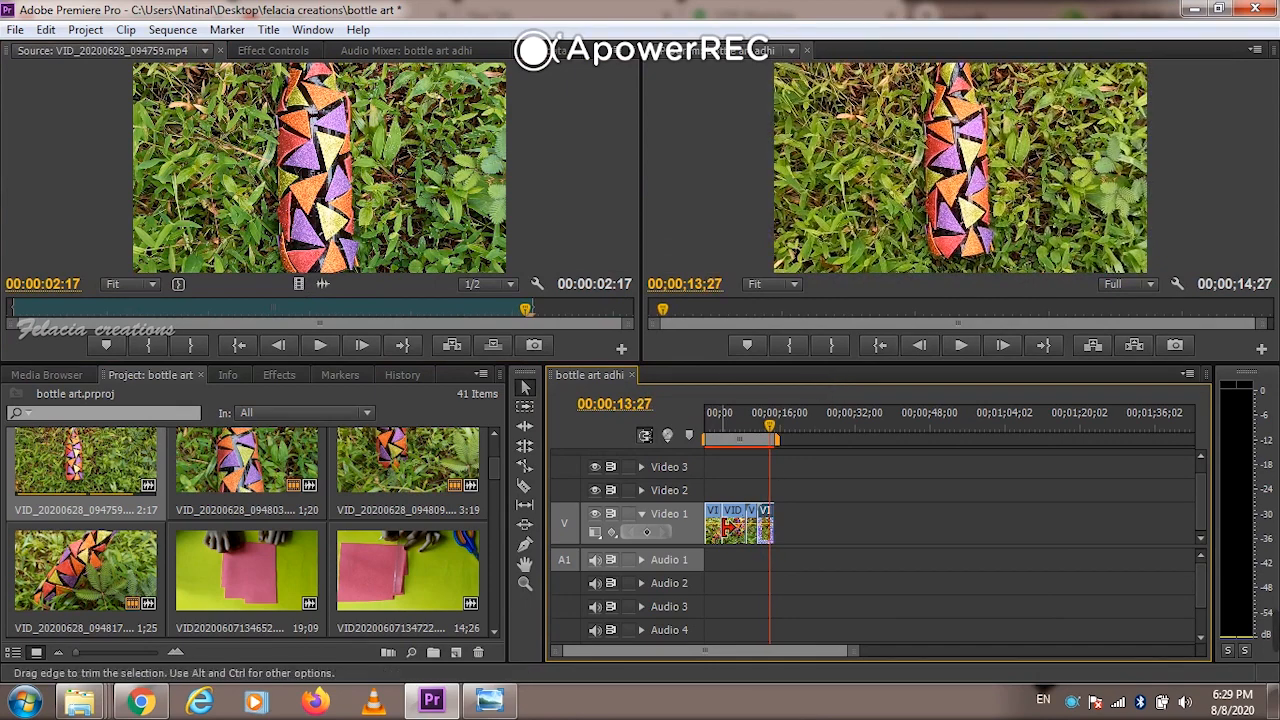
Set the fourth clip's speed on Video 1 to 130% and play it back
right_click(765, 532)
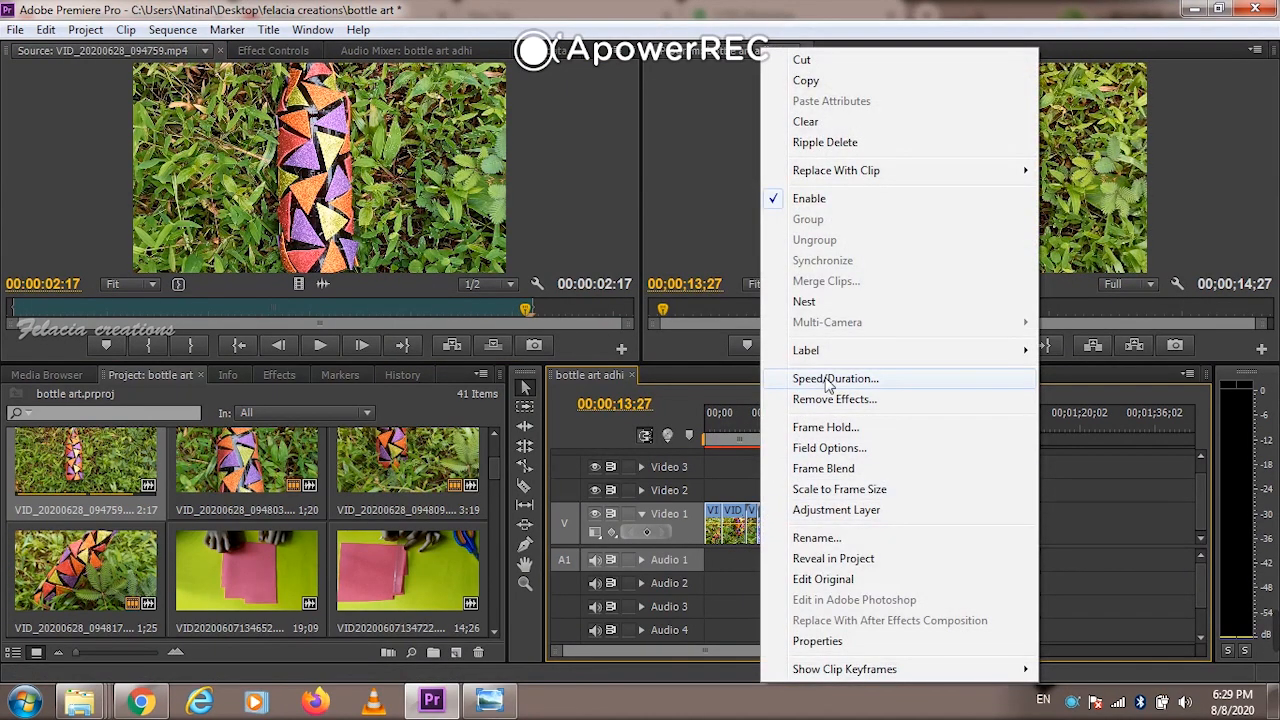
click(824, 375)
text(13;0)
key(Return)
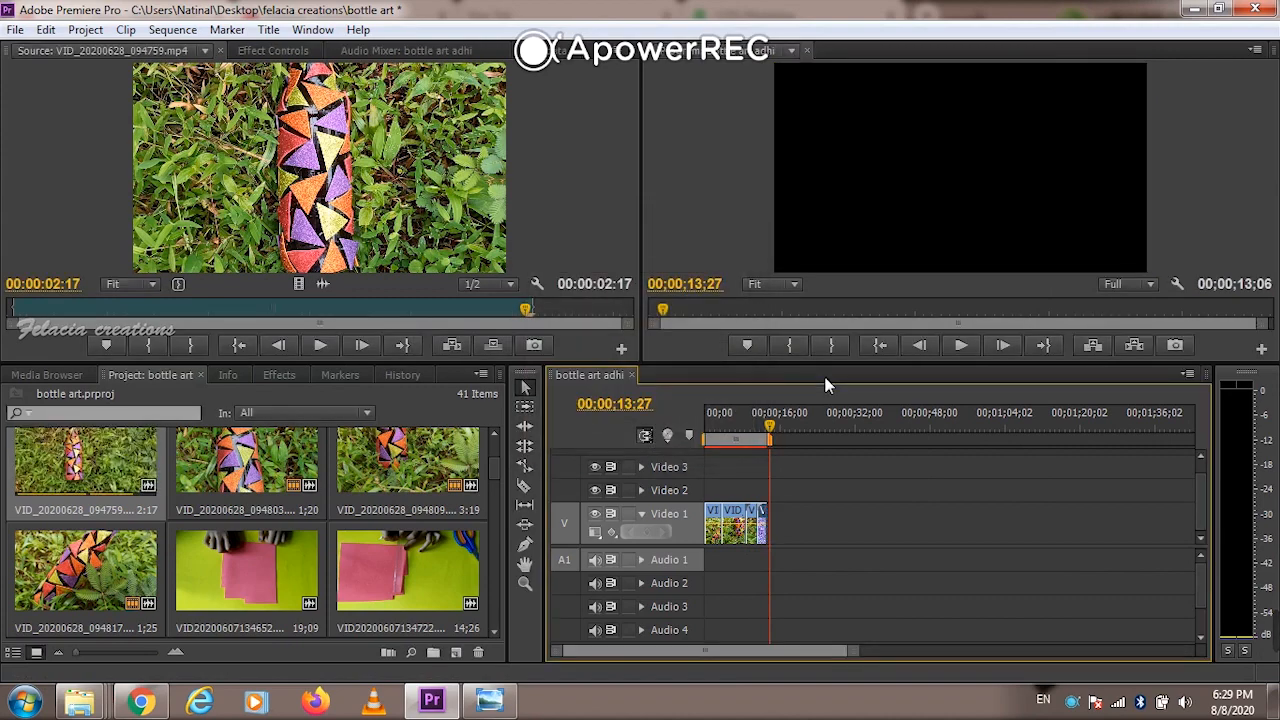
click(756, 418)
key(space)
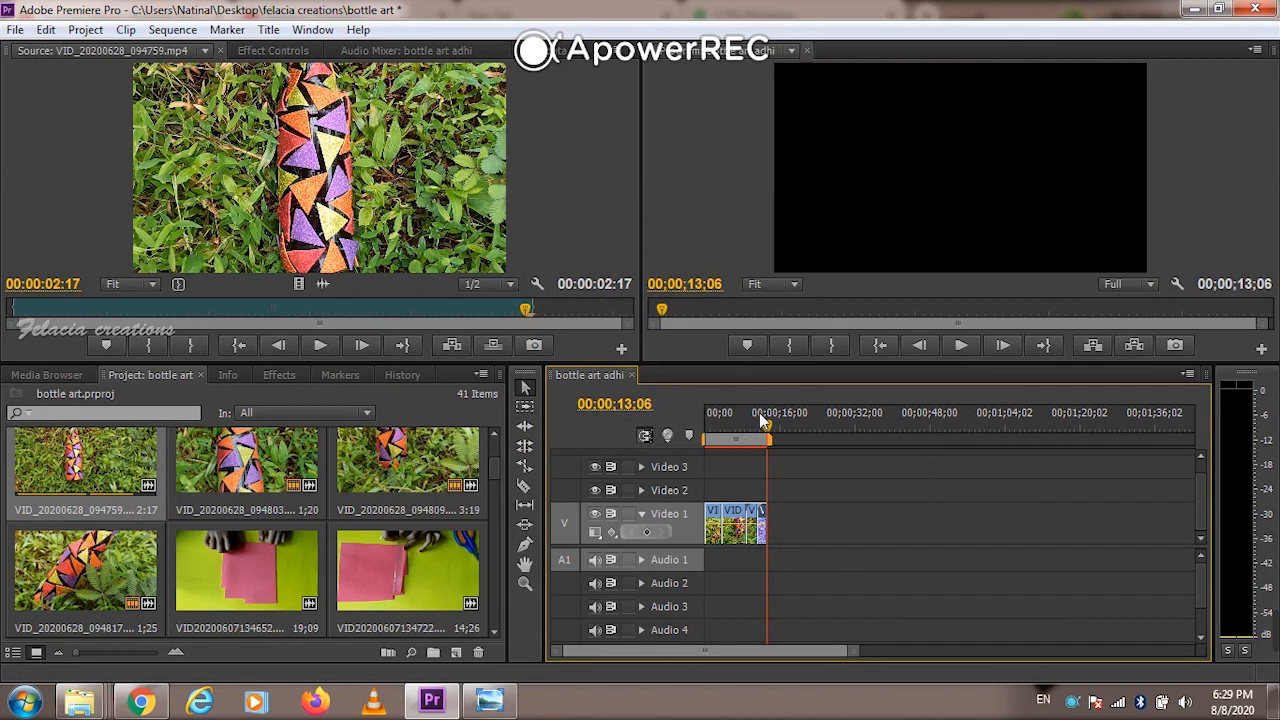
Slow the fourth clip on Video 1 down slightly and play it from 00;00;11;18
click(760, 414)
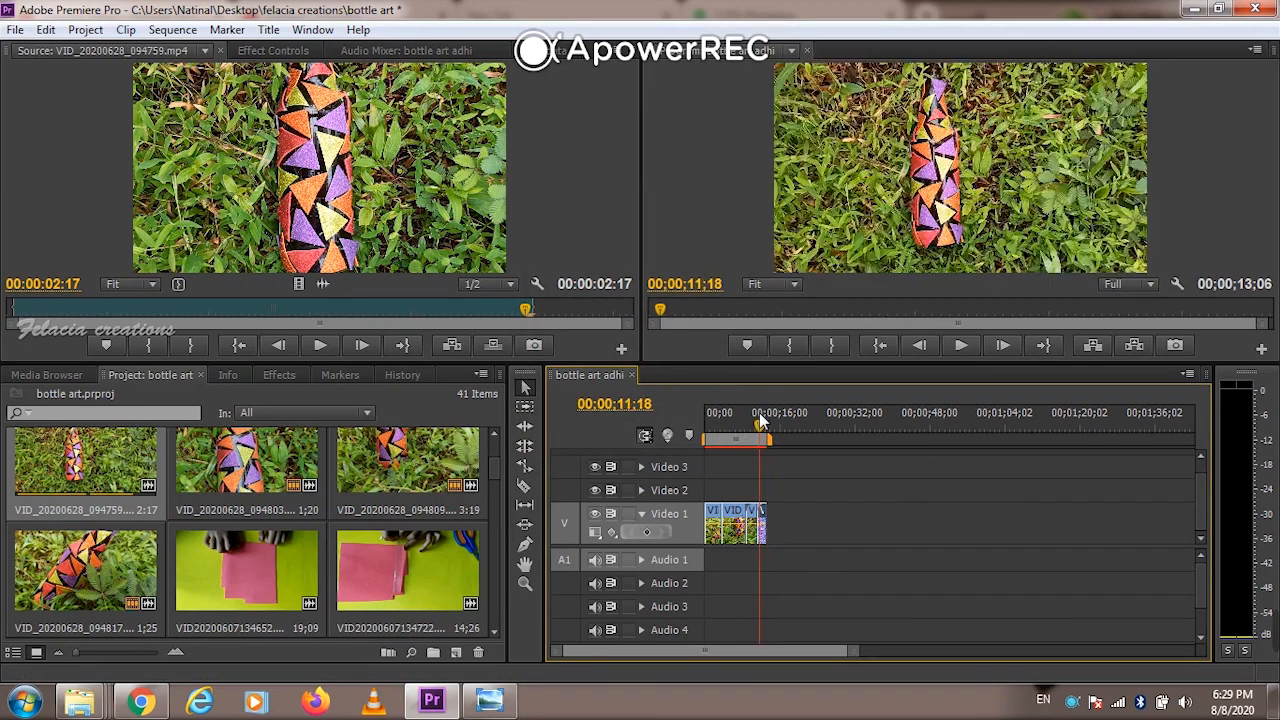
right_click(767, 531)
click(832, 375)
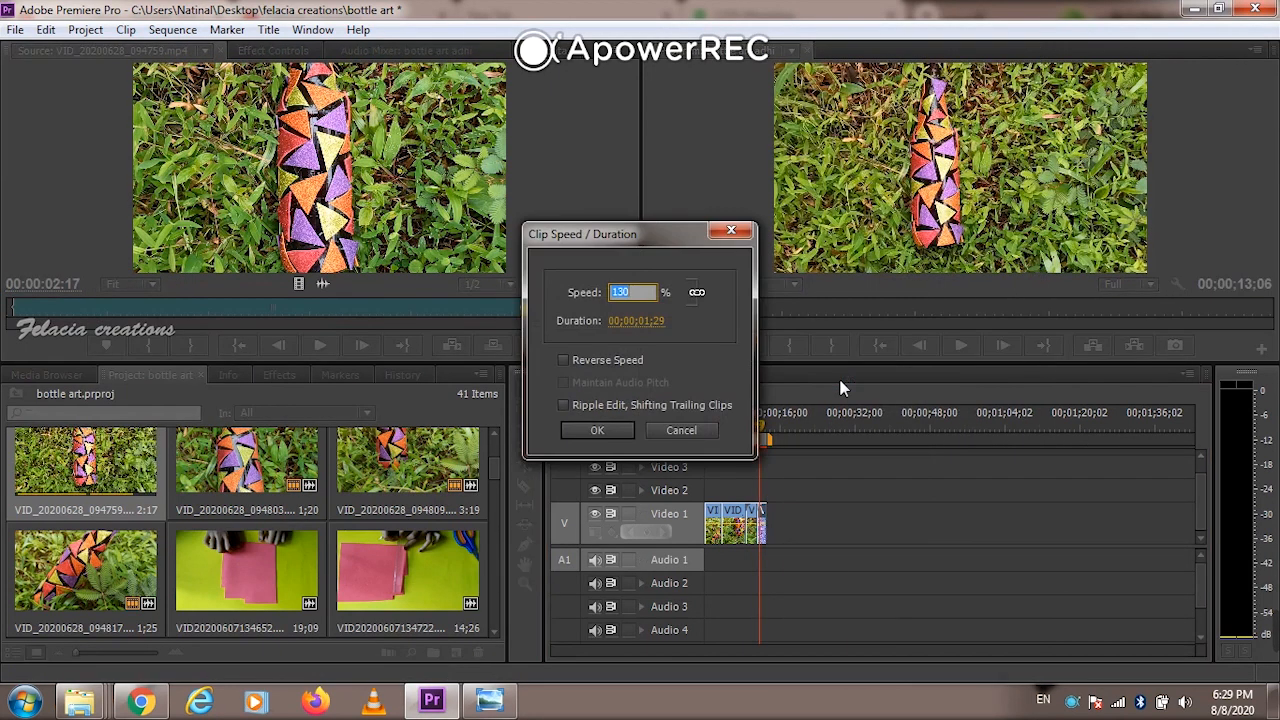
text(1)
key(Return)
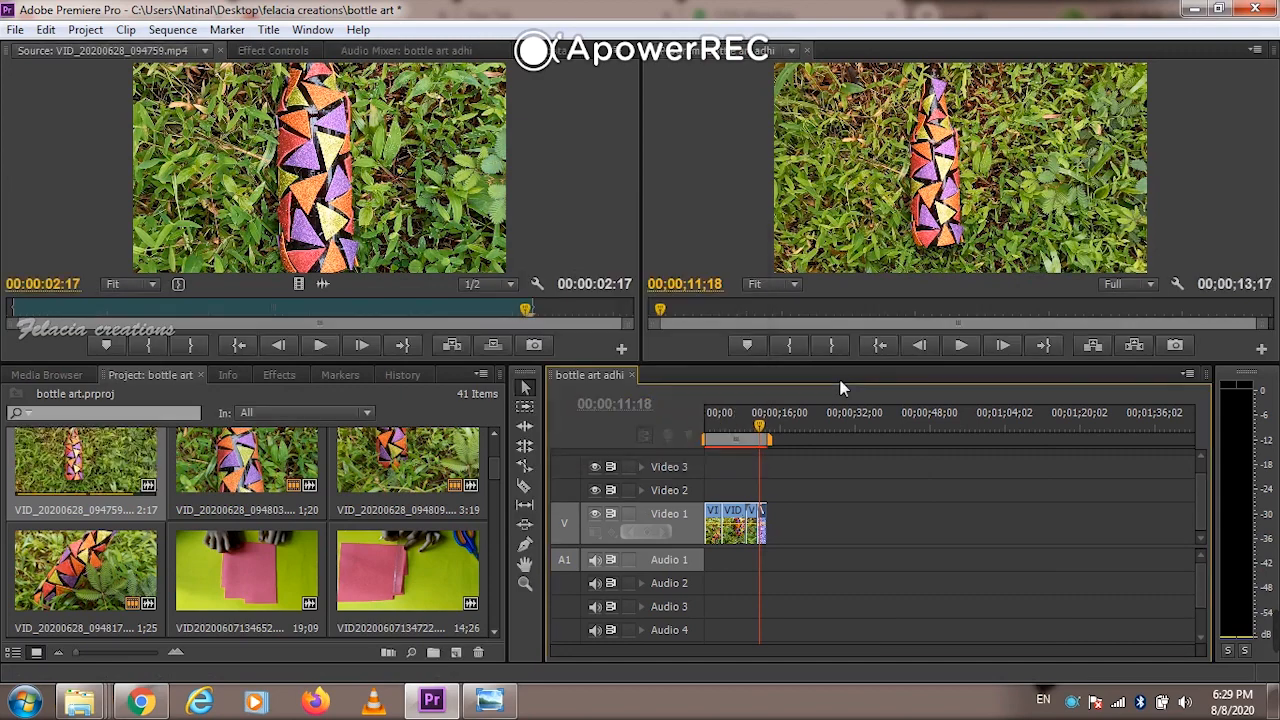
key(space)
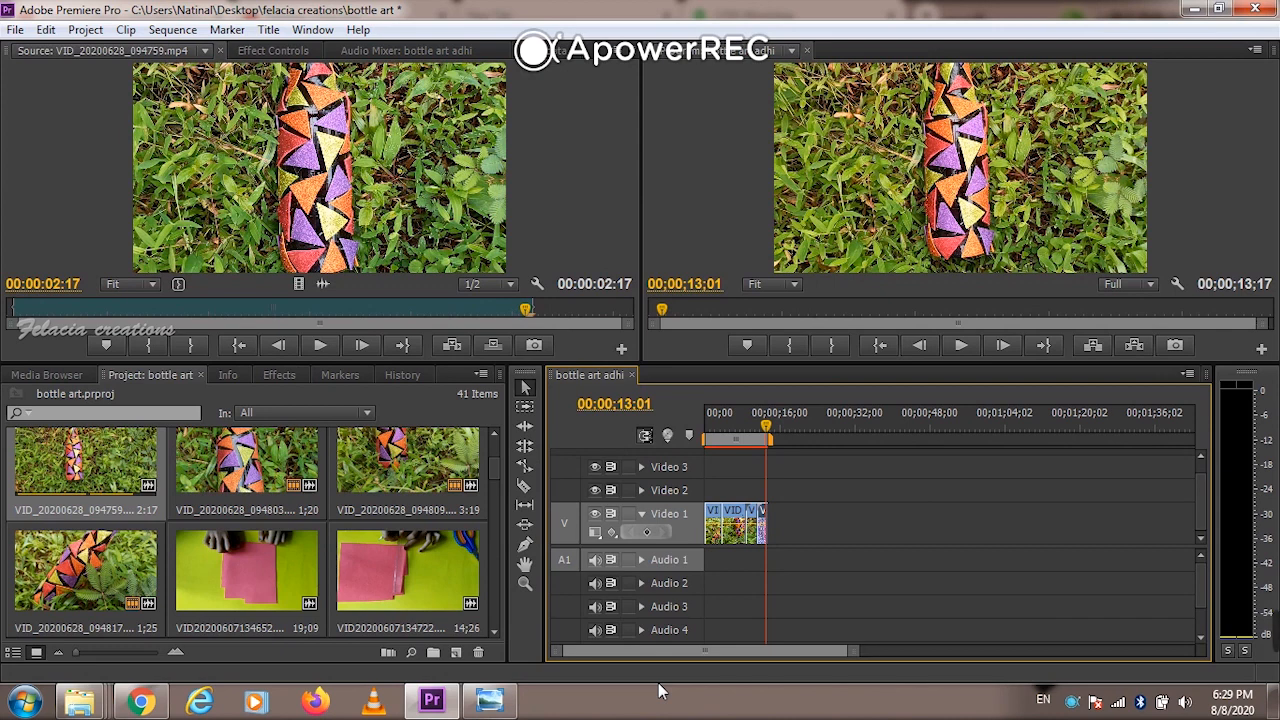
Move the sequence playhead to 00;00;13;00, near the end of the fourth clip
click(737, 433)
key(=)
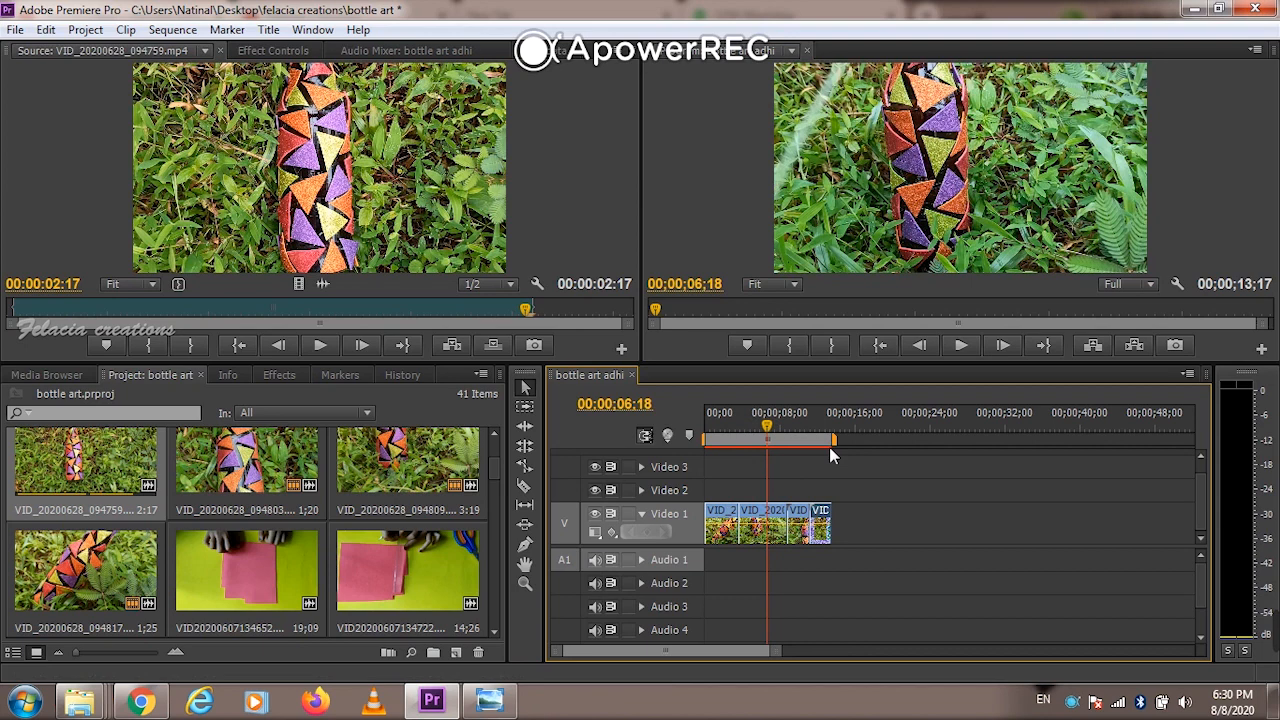
key(=)
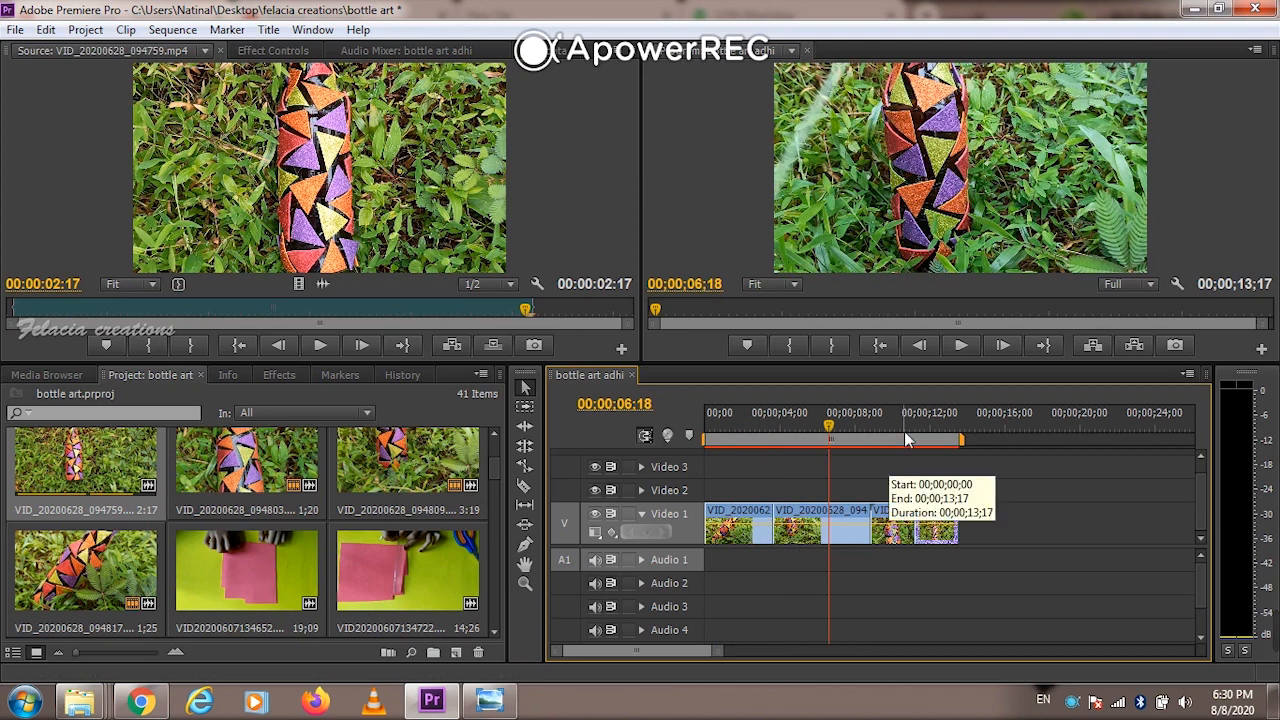
key(minus)
drag(805, 419, 828, 425)
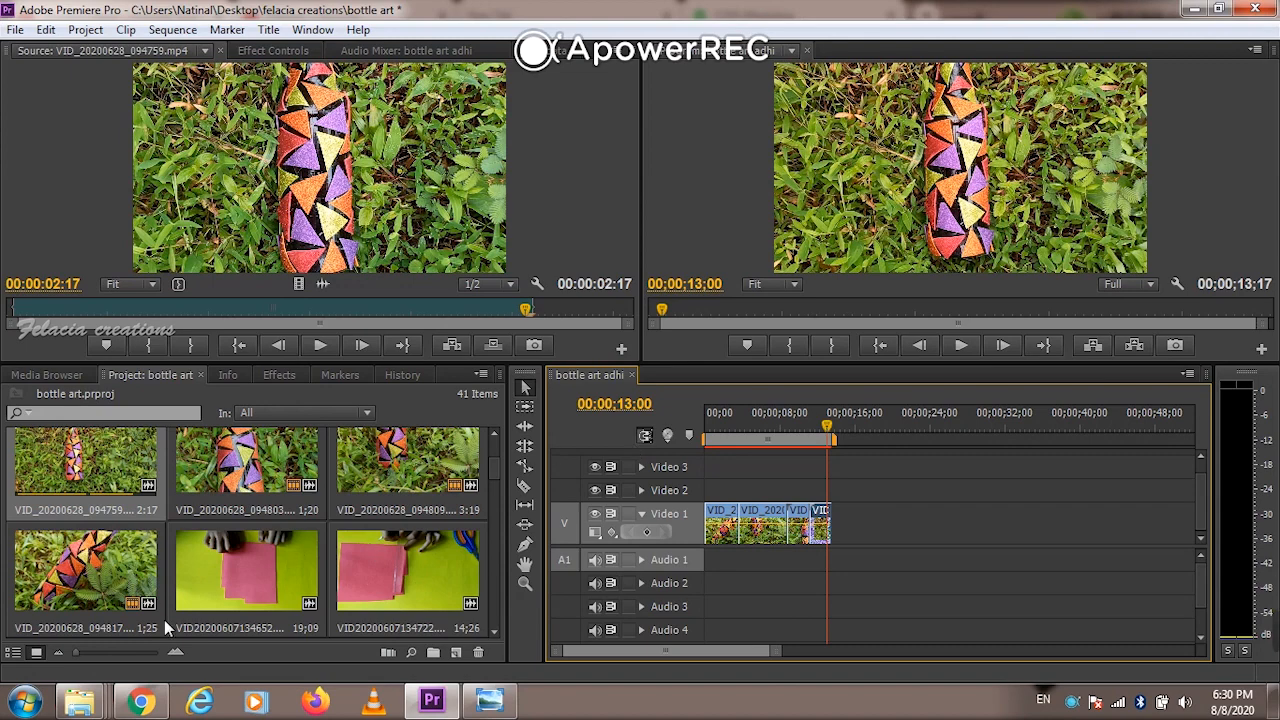
Preview VID_20200628_094754.mp4 and VID_20200628_094743.mp4 in the Source monitor, playing each twice from near its start to compare them
scroll(176, 572, up, 2)
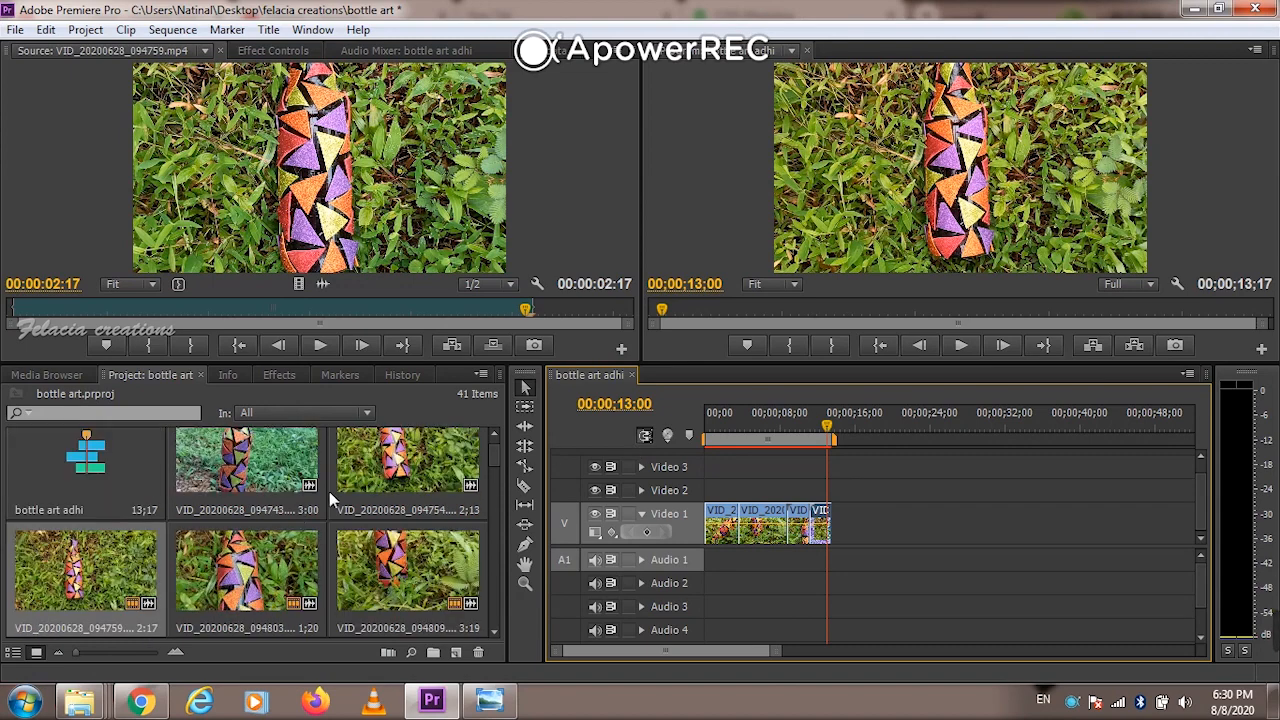
double_click(375, 470)
click(24, 313)
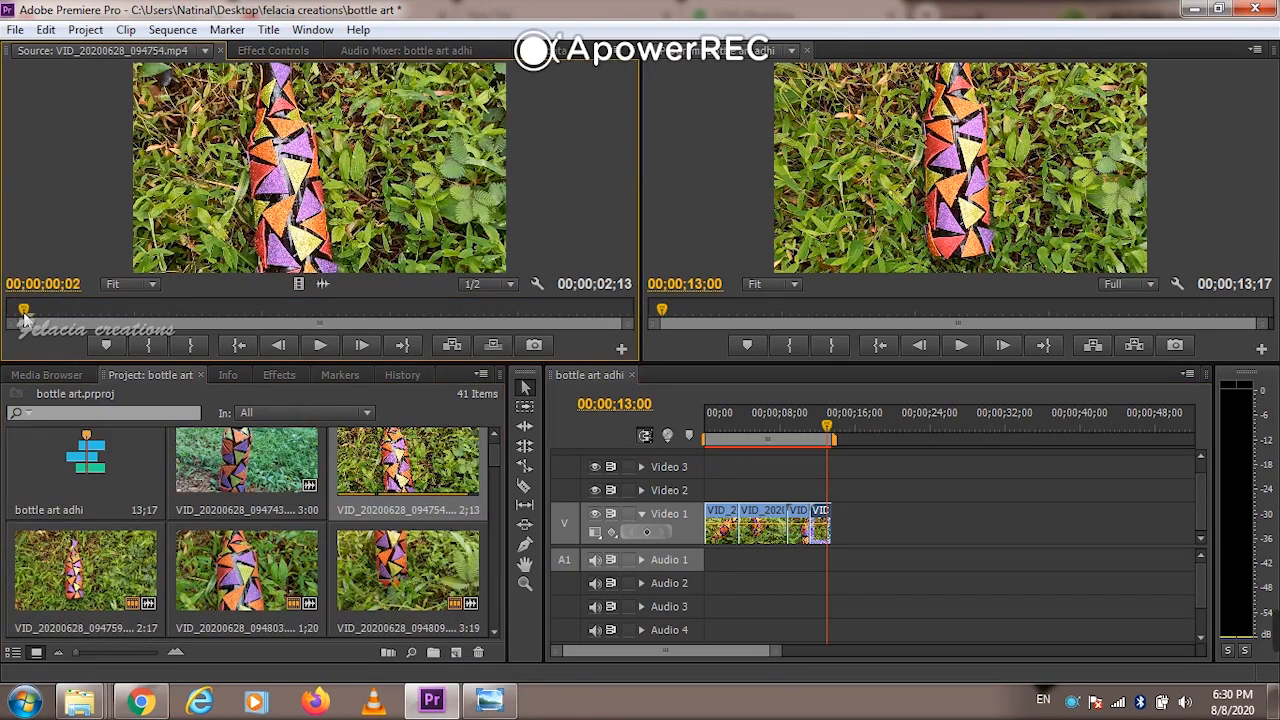
key(space)
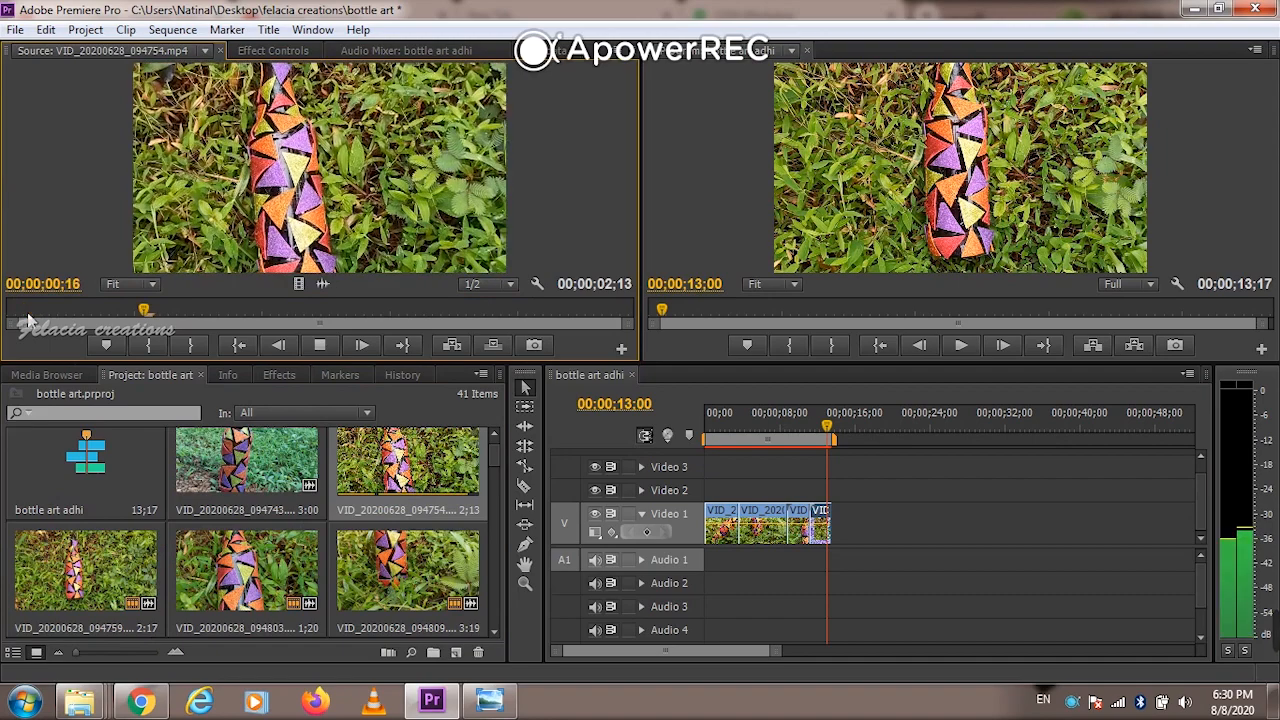
double_click(220, 470)
click(8, 316)
key(space)
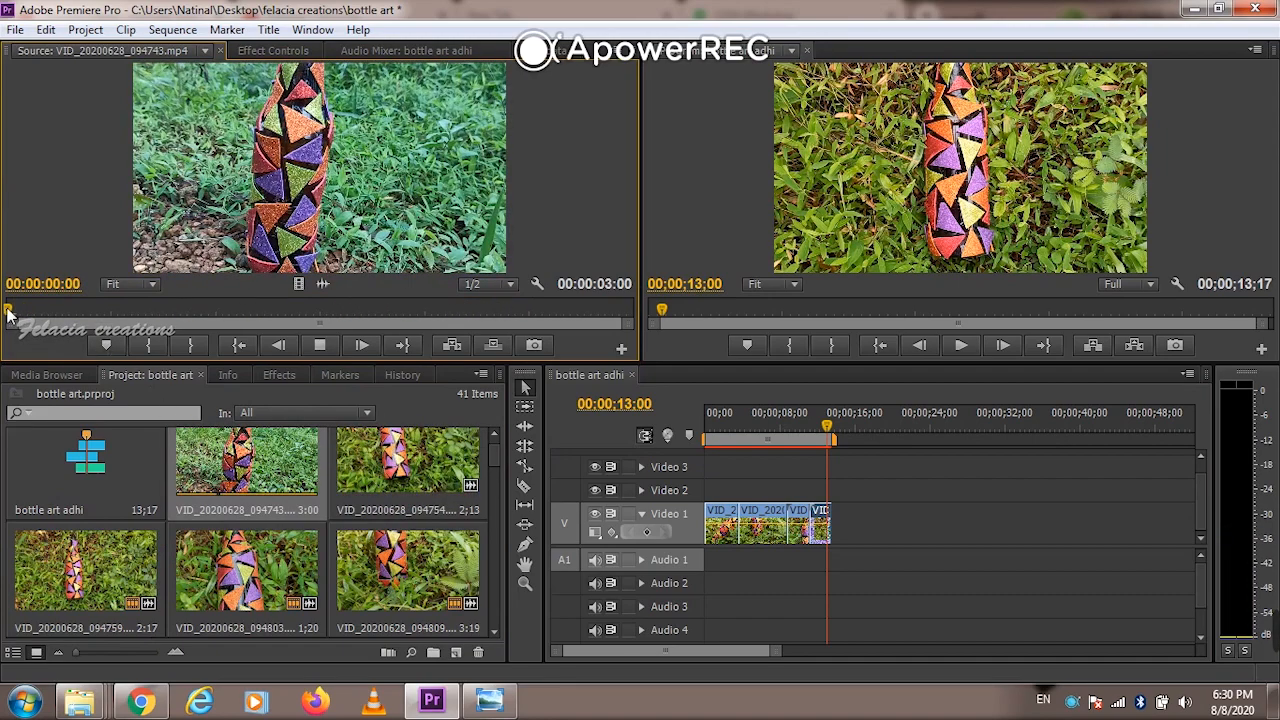
scroll(378, 494, up, 1)
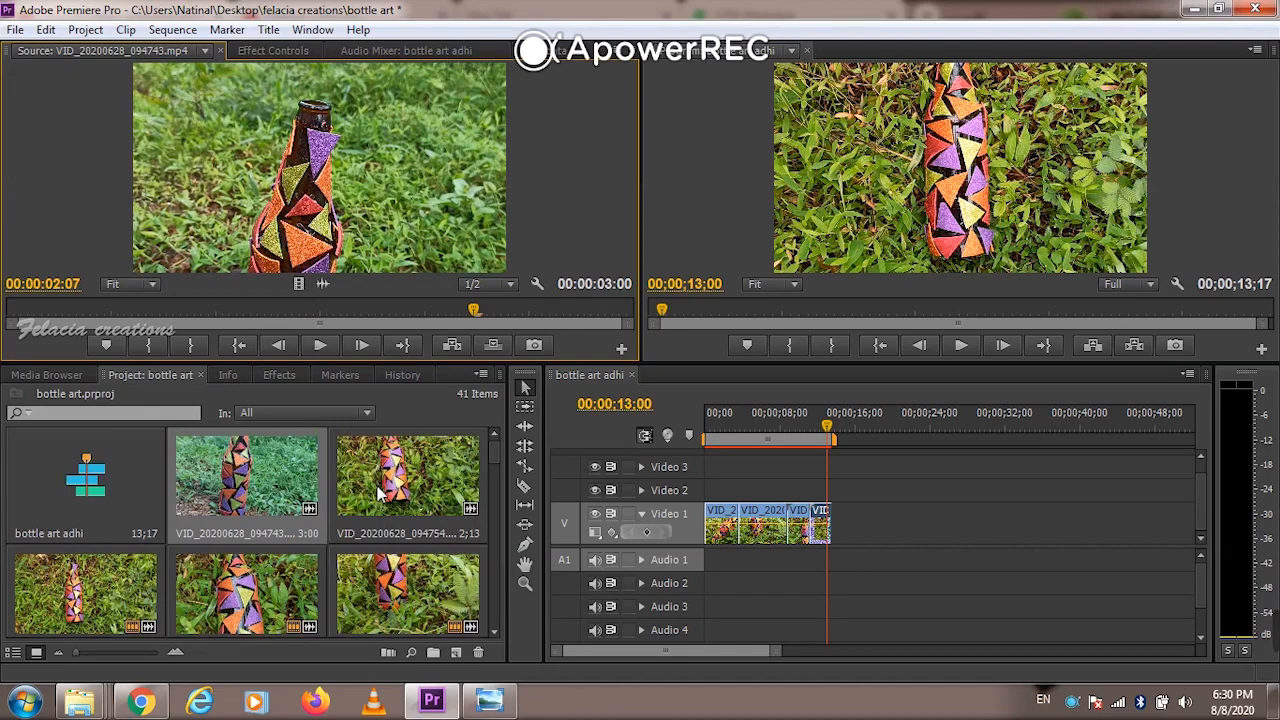
double_click(390, 488)
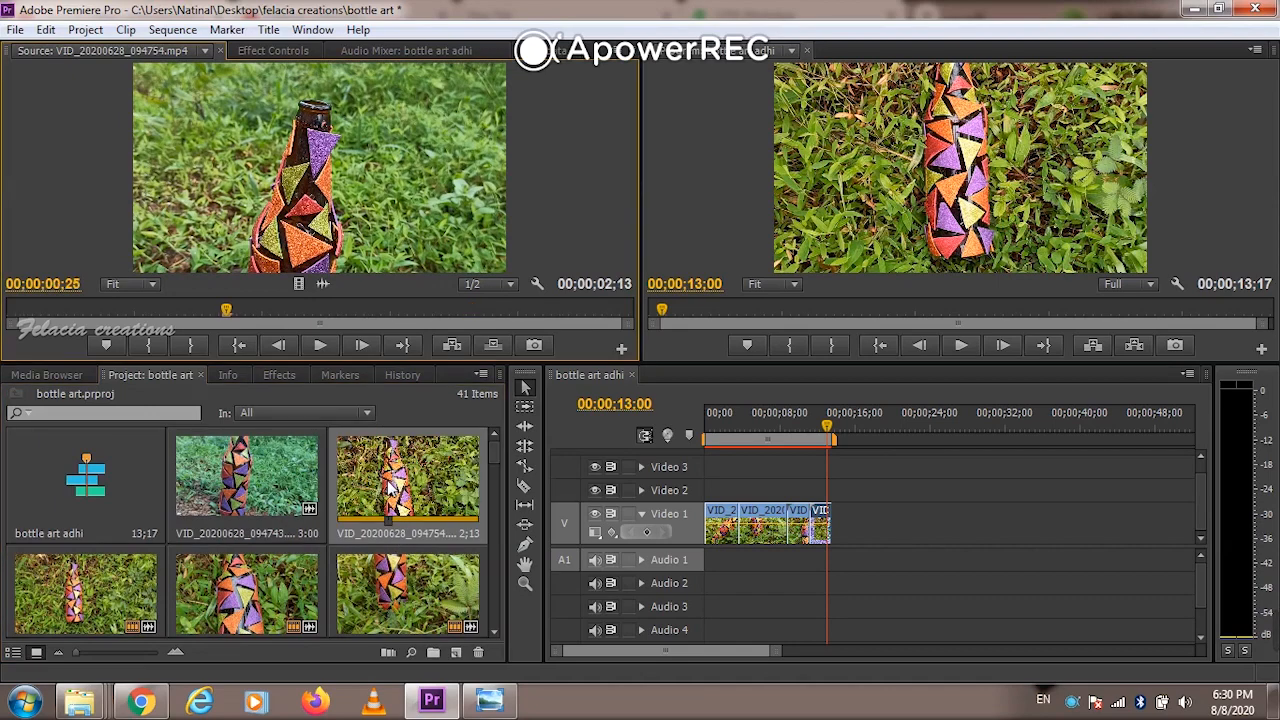
click(20, 312)
key(space)
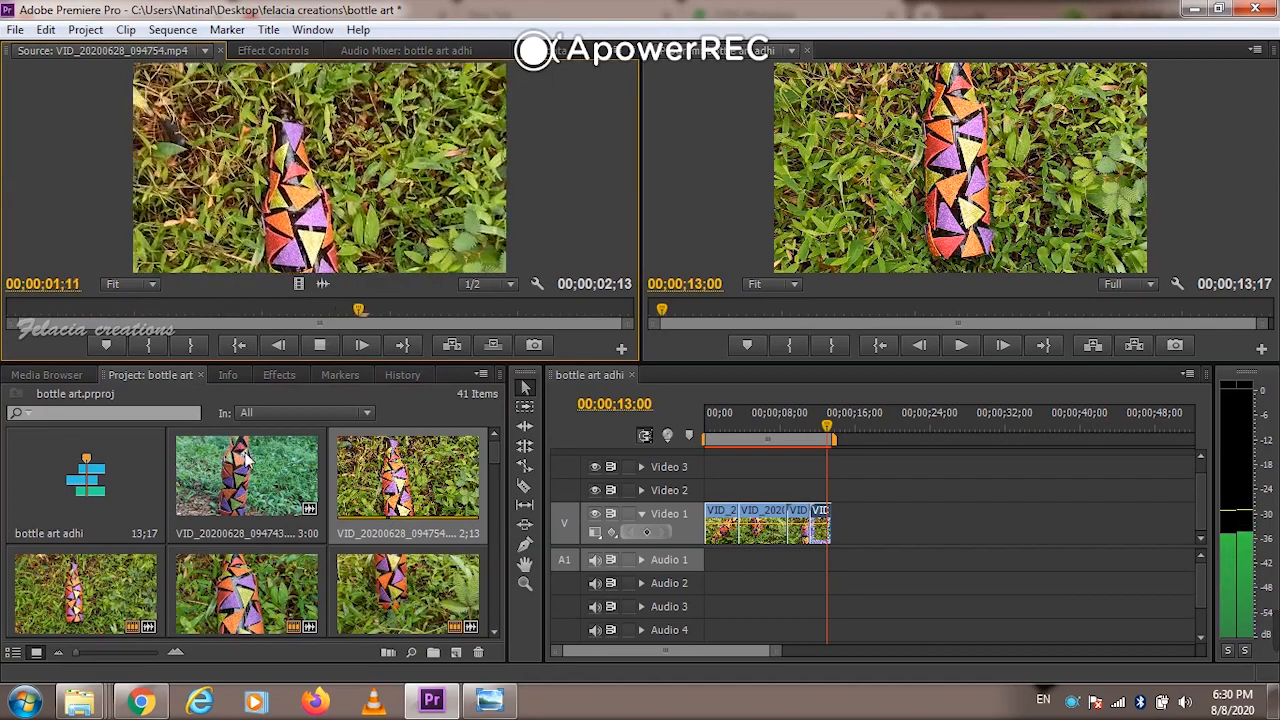
double_click(246, 470)
click(16, 313)
key(space)
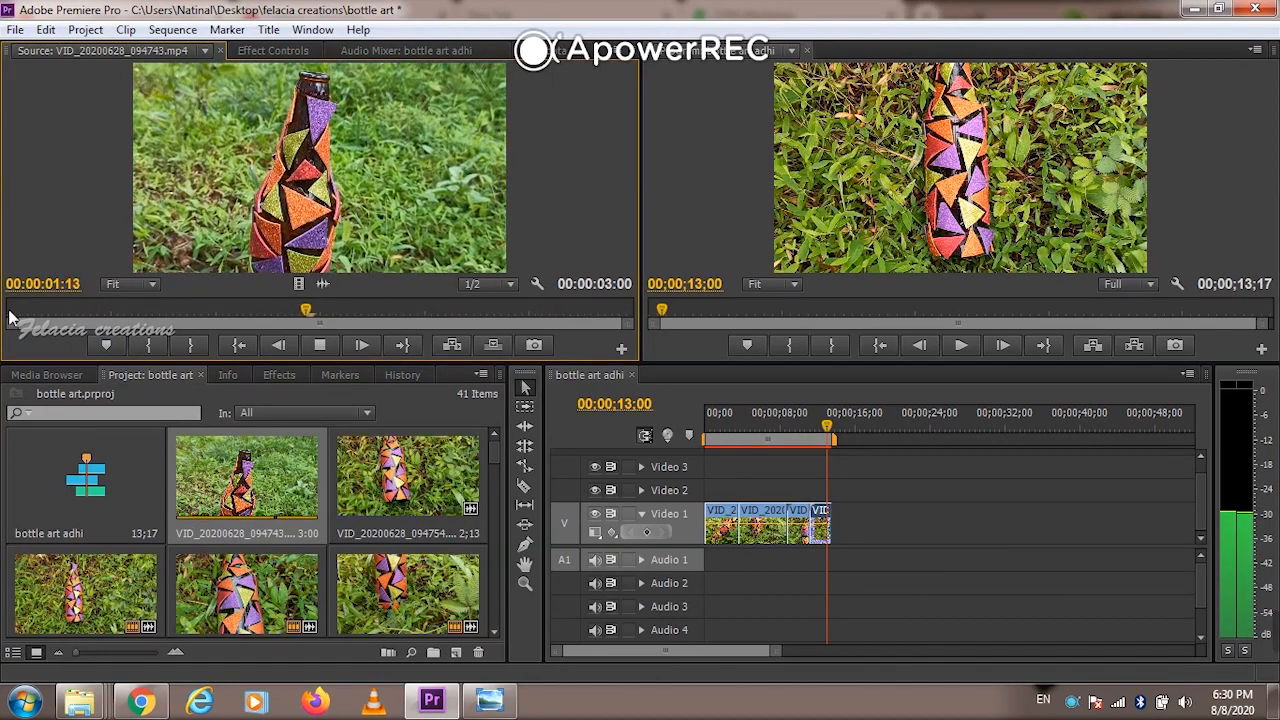
Look through the project's clips for the intro, opening VID20200607152930.mp4 and VID20200607152936.mp4 along the way
scroll(257, 563, down, 2)
scroll(257, 565, down, 10)
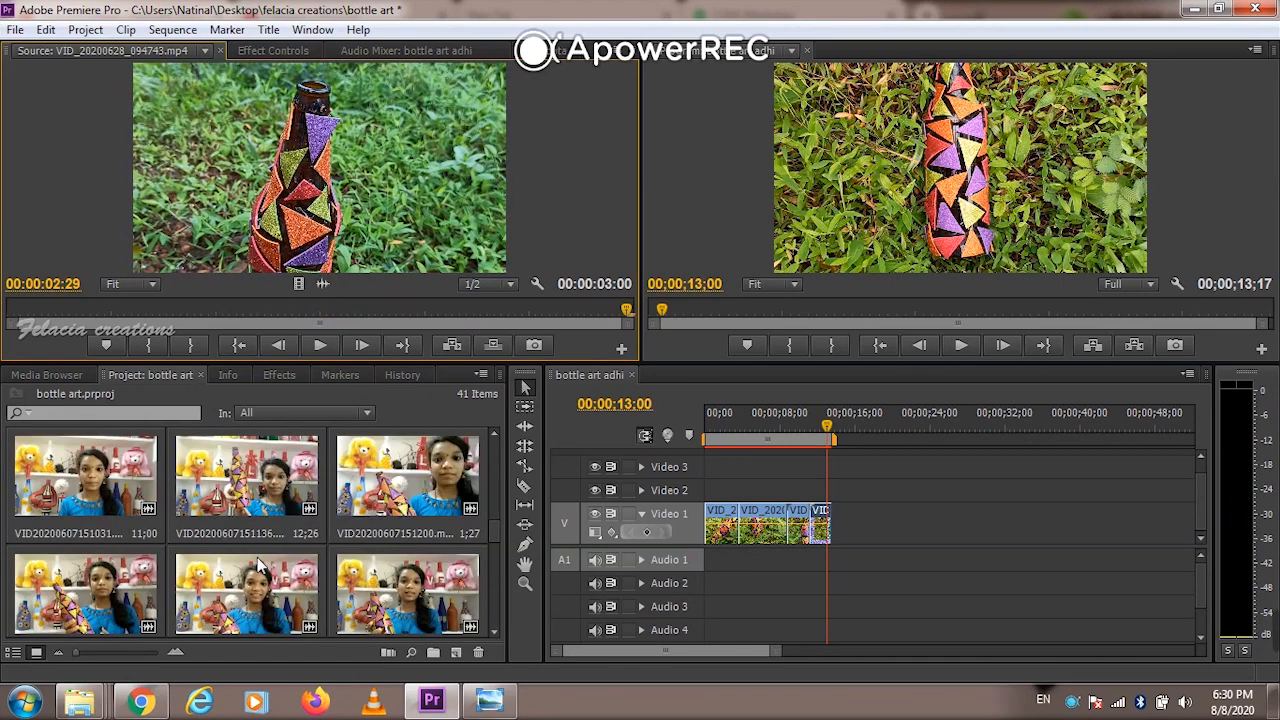
scroll(257, 565, up, 8)
scroll(257, 565, down, 8)
mouse_move(1232, 620)
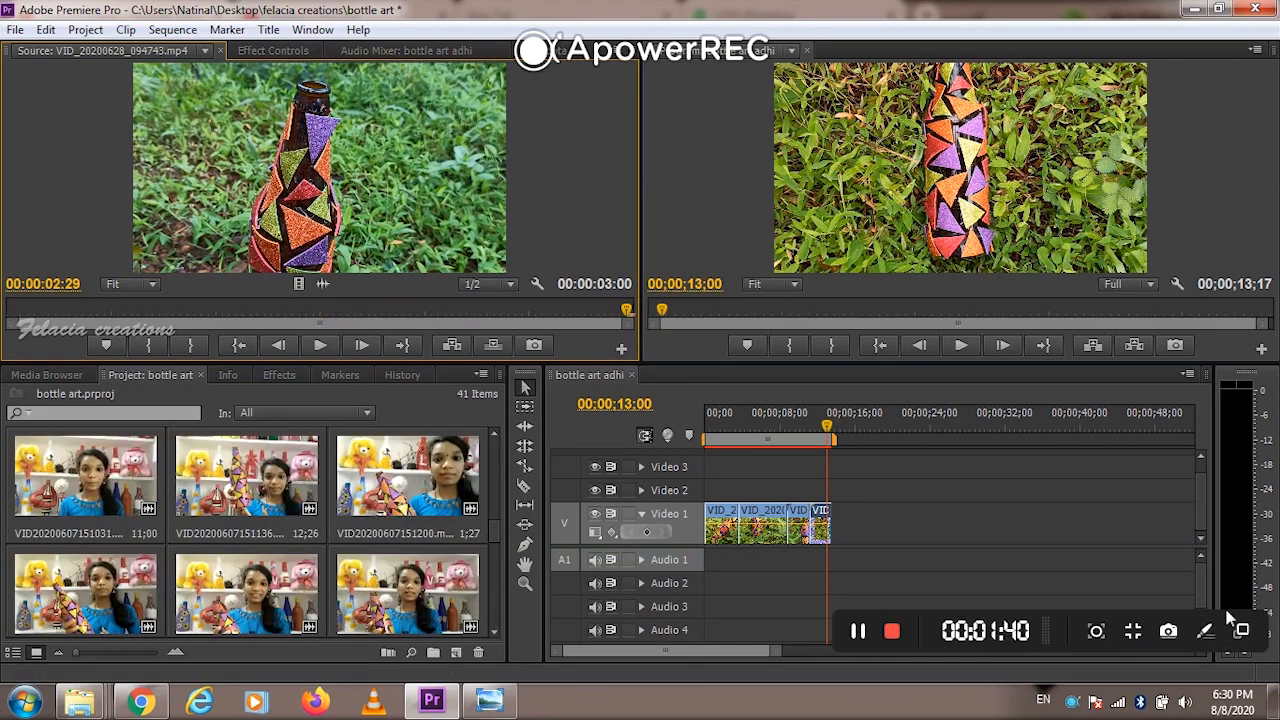
click(866, 632)
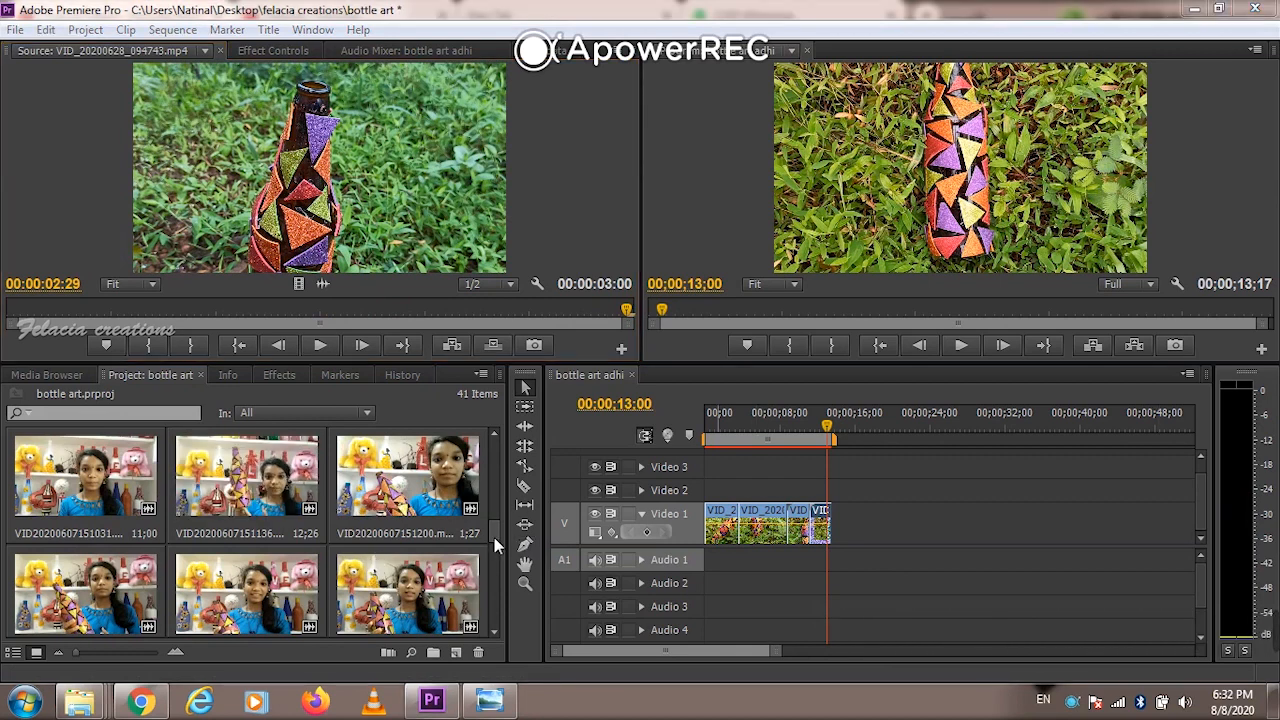
drag(494, 537, 496, 572)
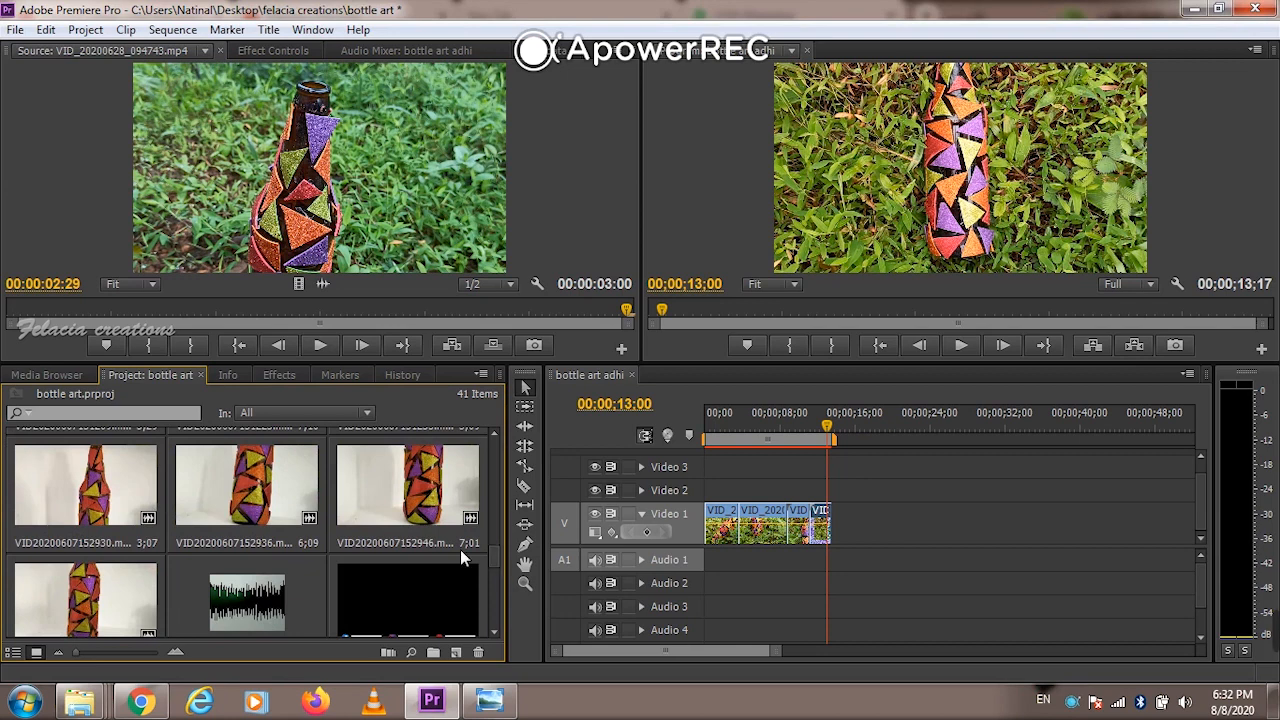
double_click(113, 513)
double_click(207, 488)
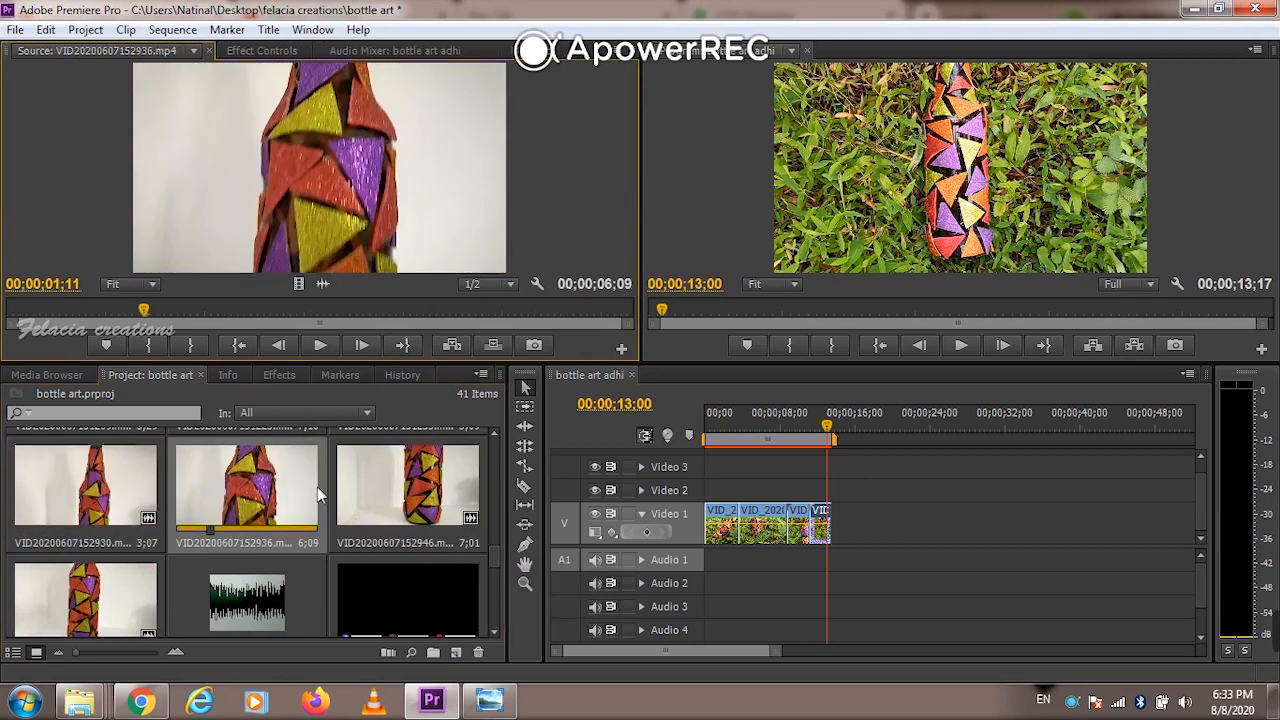
scroll(483, 538, down, 1)
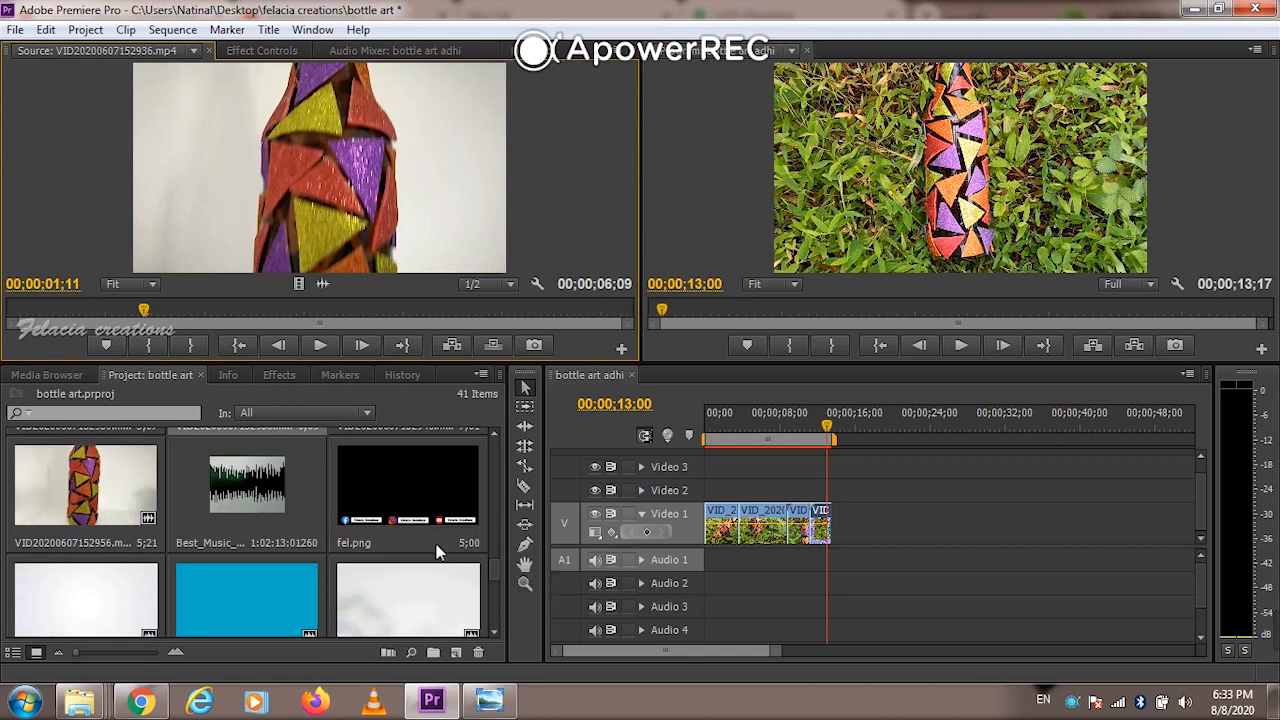
scroll(436, 552, down, 1)
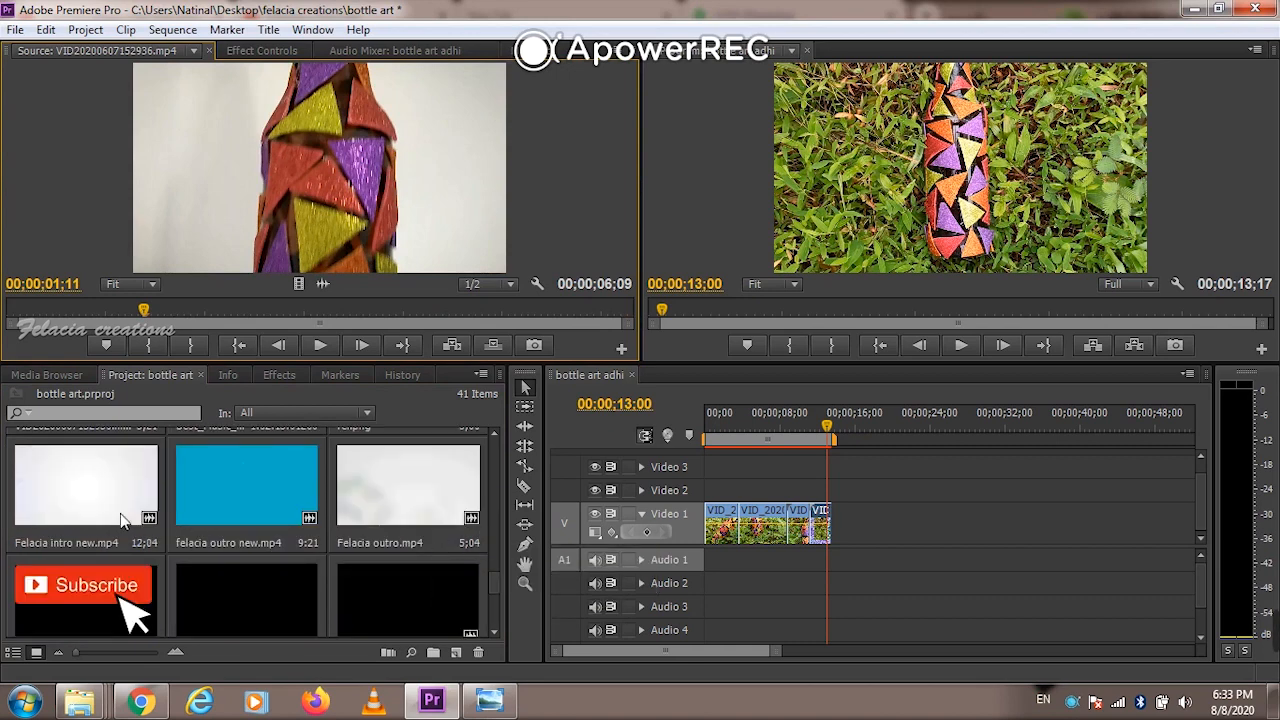
Open Felacia intro new.mp4 in the Source monitor and play it from near its start
double_click(90, 518)
click(10, 318)
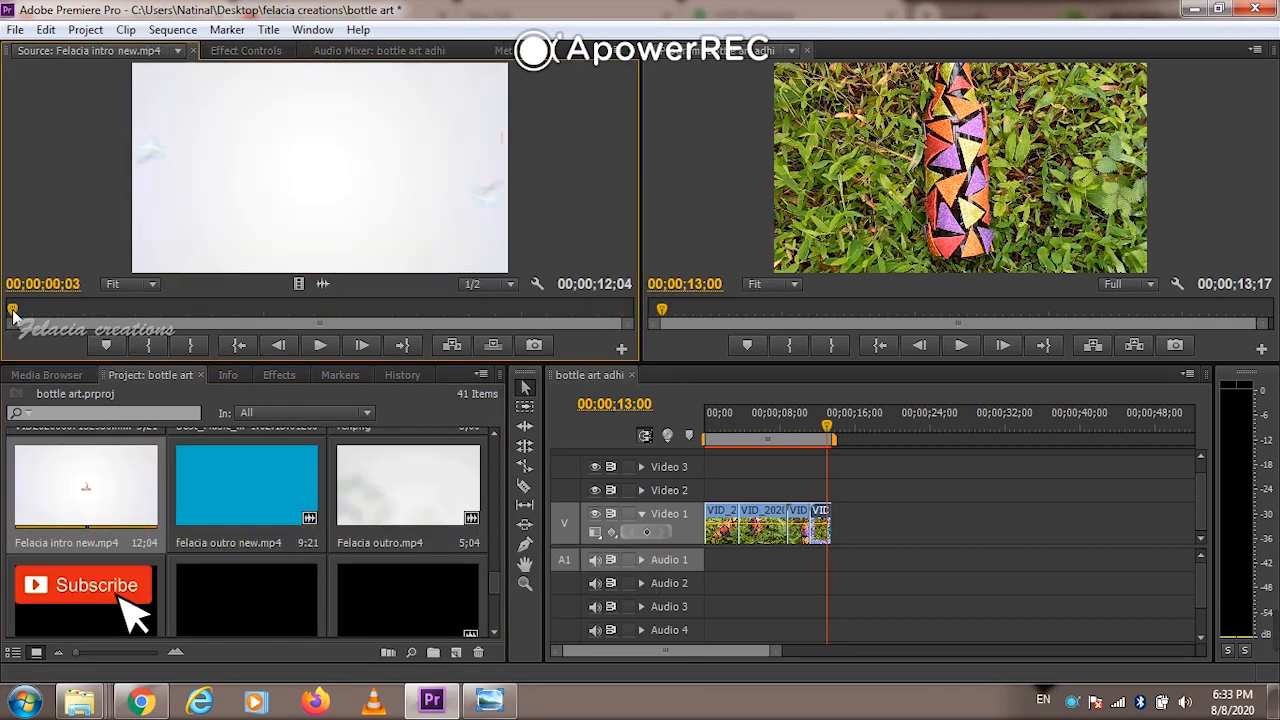
key(space)
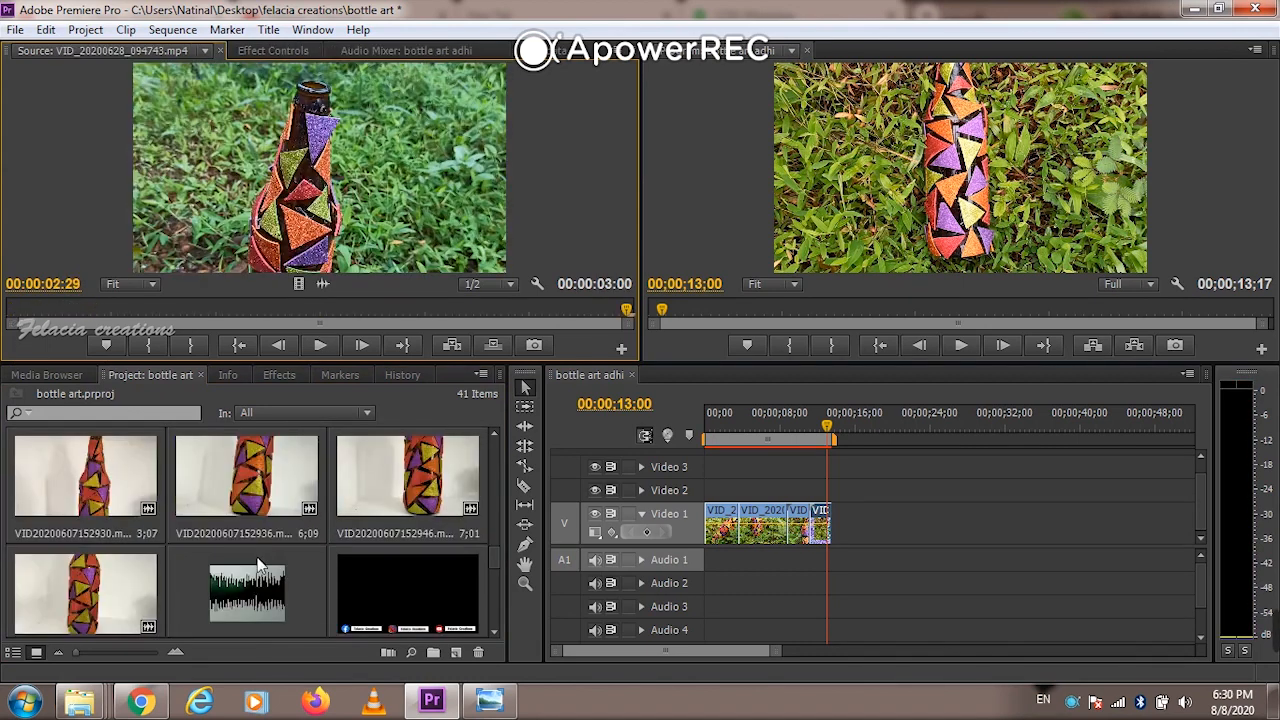
Go through the project's clips again, reopening VID20200607152936.mp4 and moving on to the intro and outro files
scroll(257, 557, down, 1)
scroll(257, 557, up, 5)
mouse_move(1057, 610)
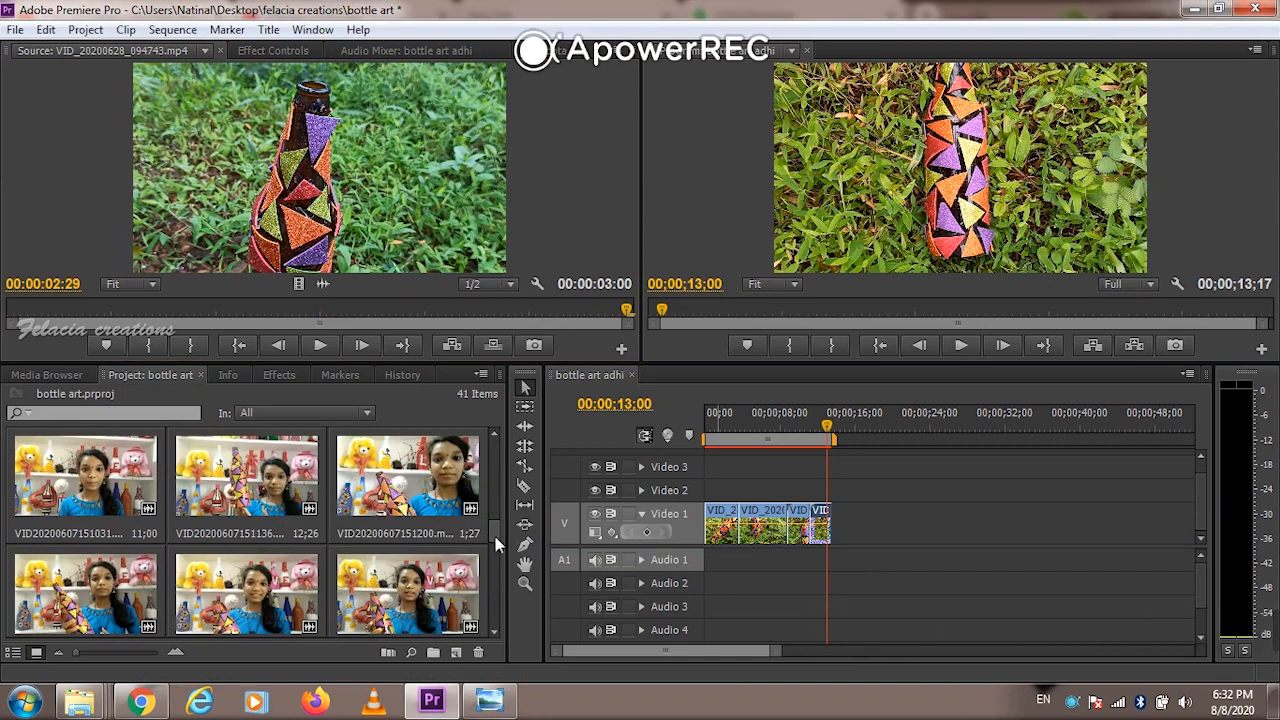
scroll(498, 560, down, 5)
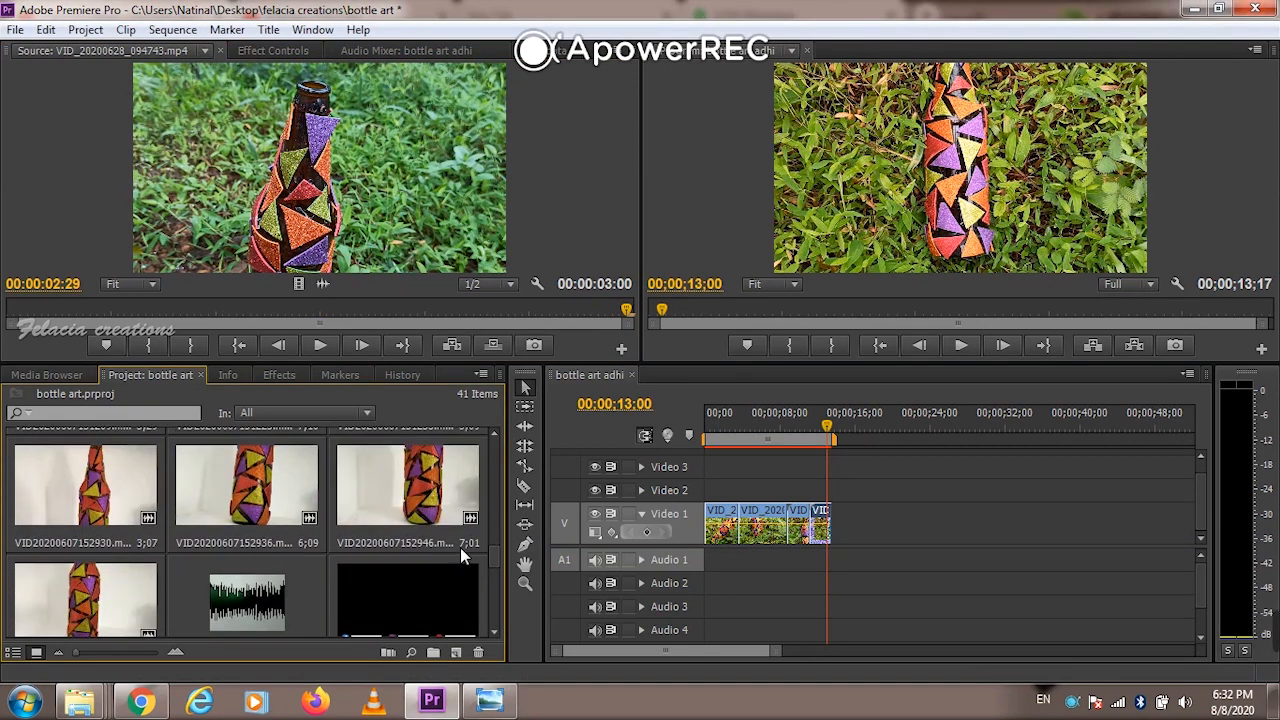
double_click(115, 513)
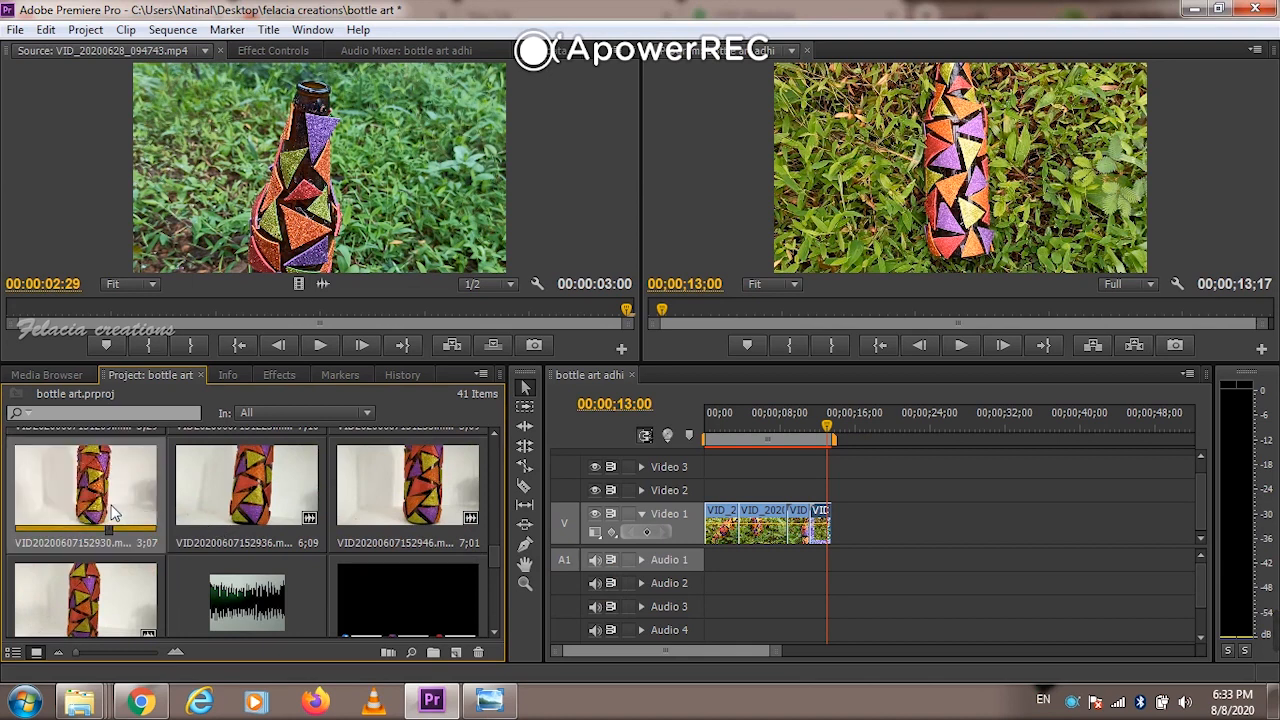
double_click(208, 492)
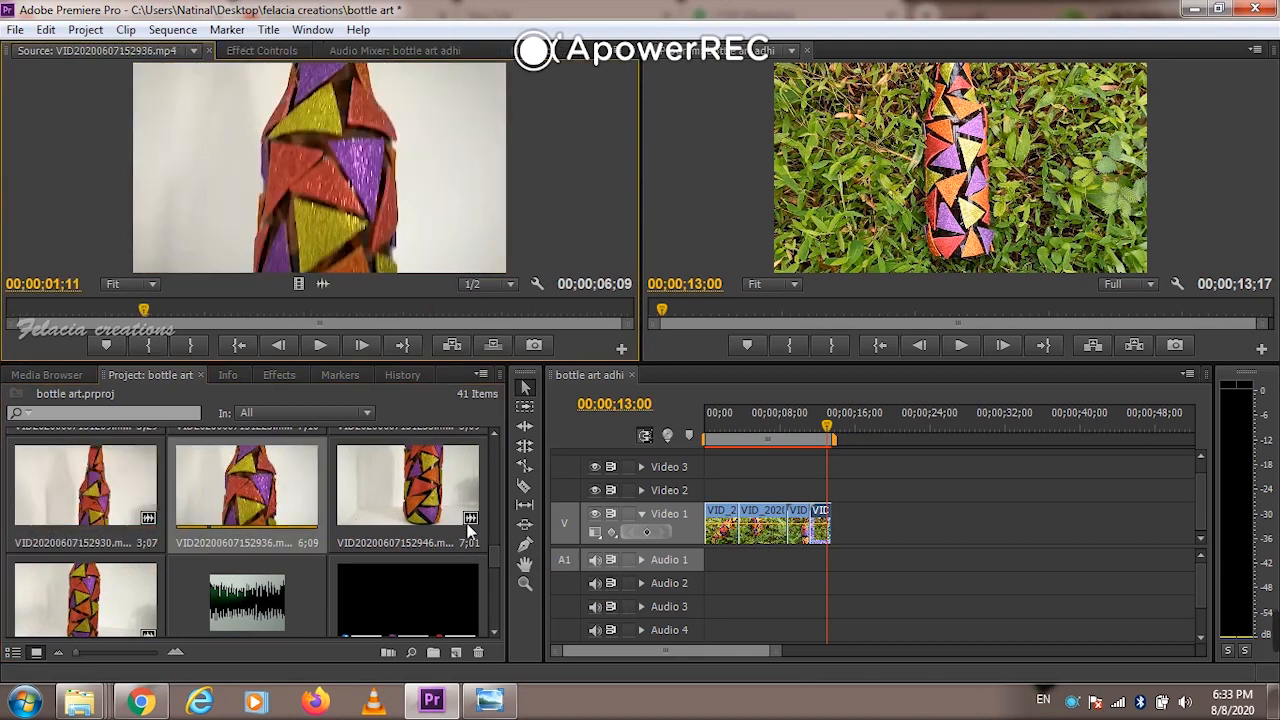
scroll(484, 540, down, 2)
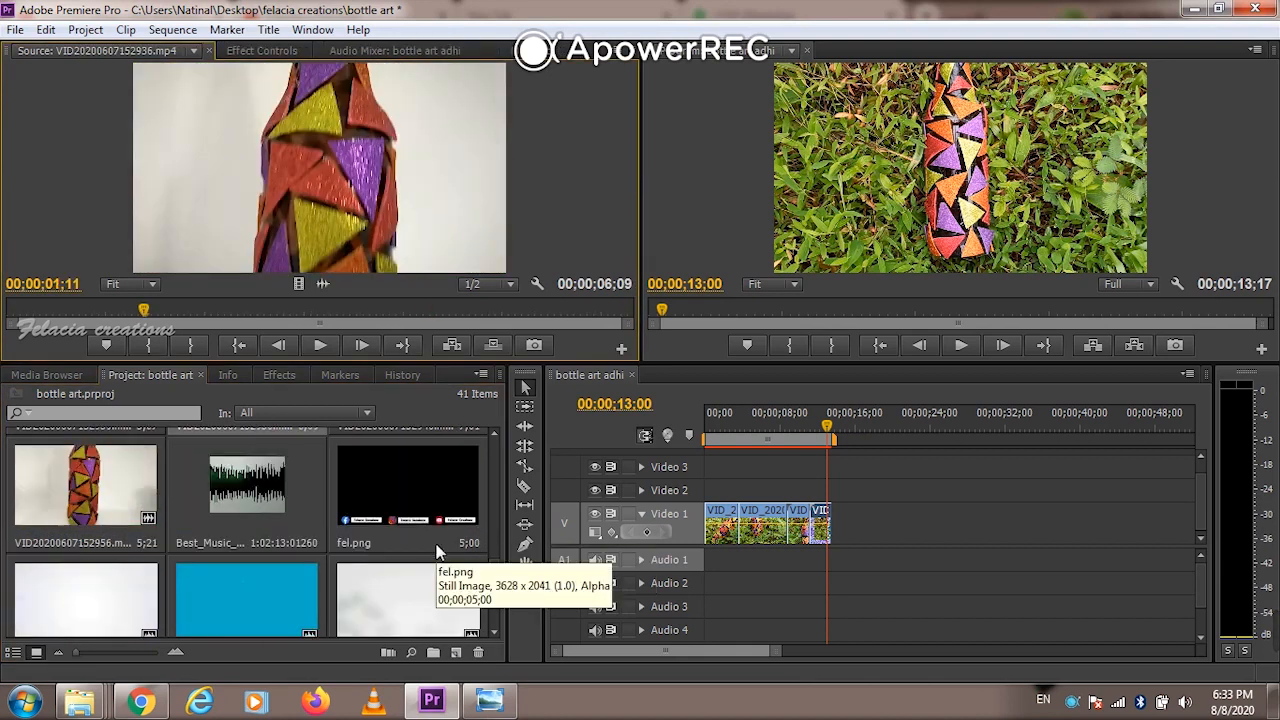
scroll(437, 552, down, 2)
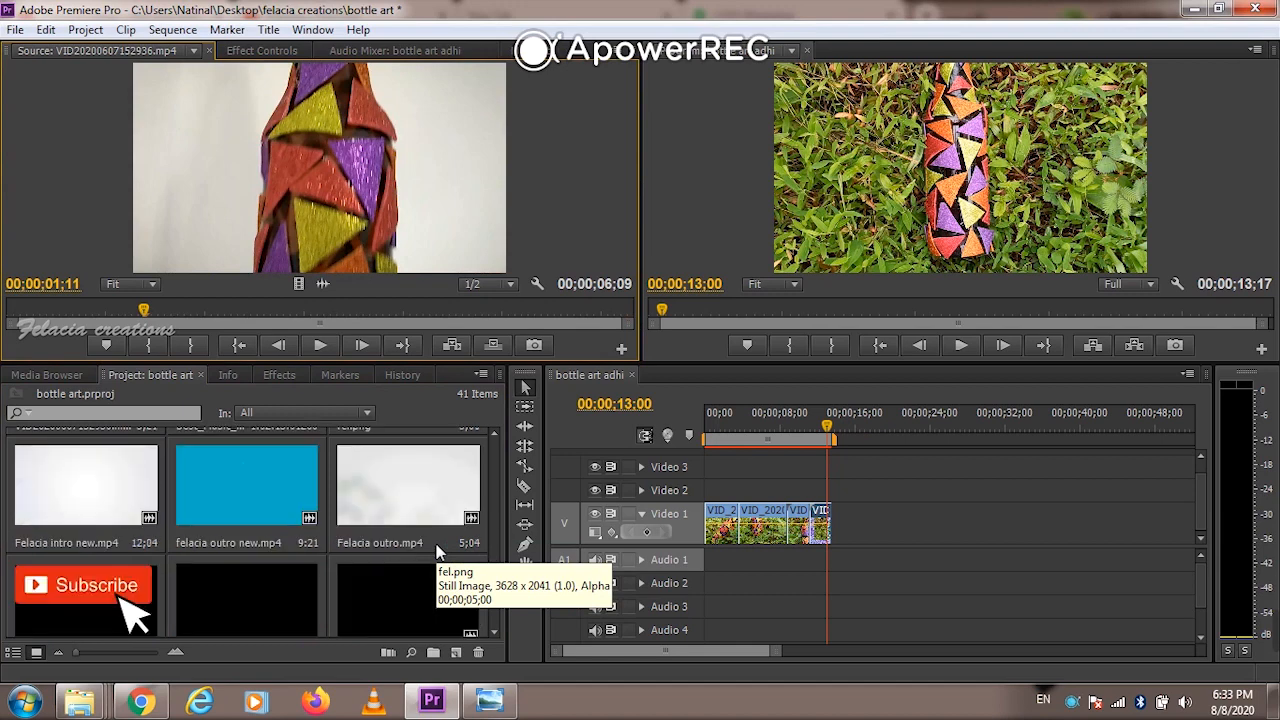
Load Felacia intro new.mp4 in the Source monitor and play it through from its beginning
double_click(87, 490)
key(space)
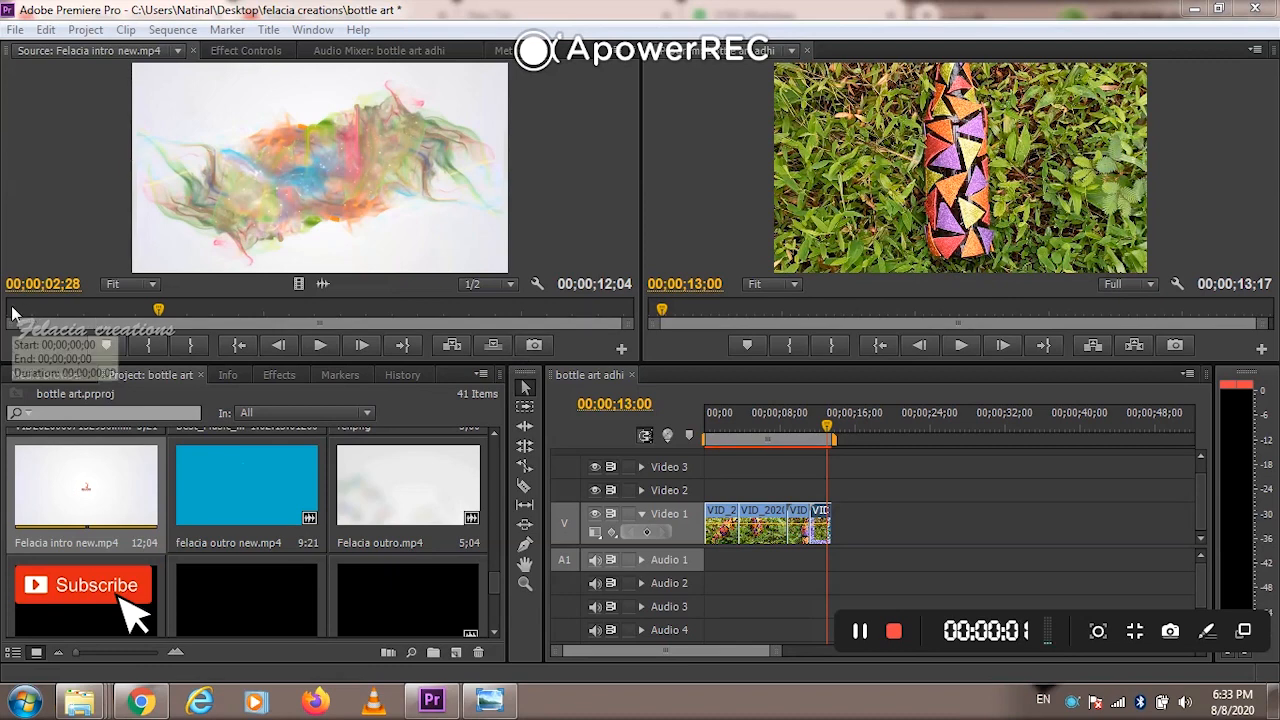
click(12, 310)
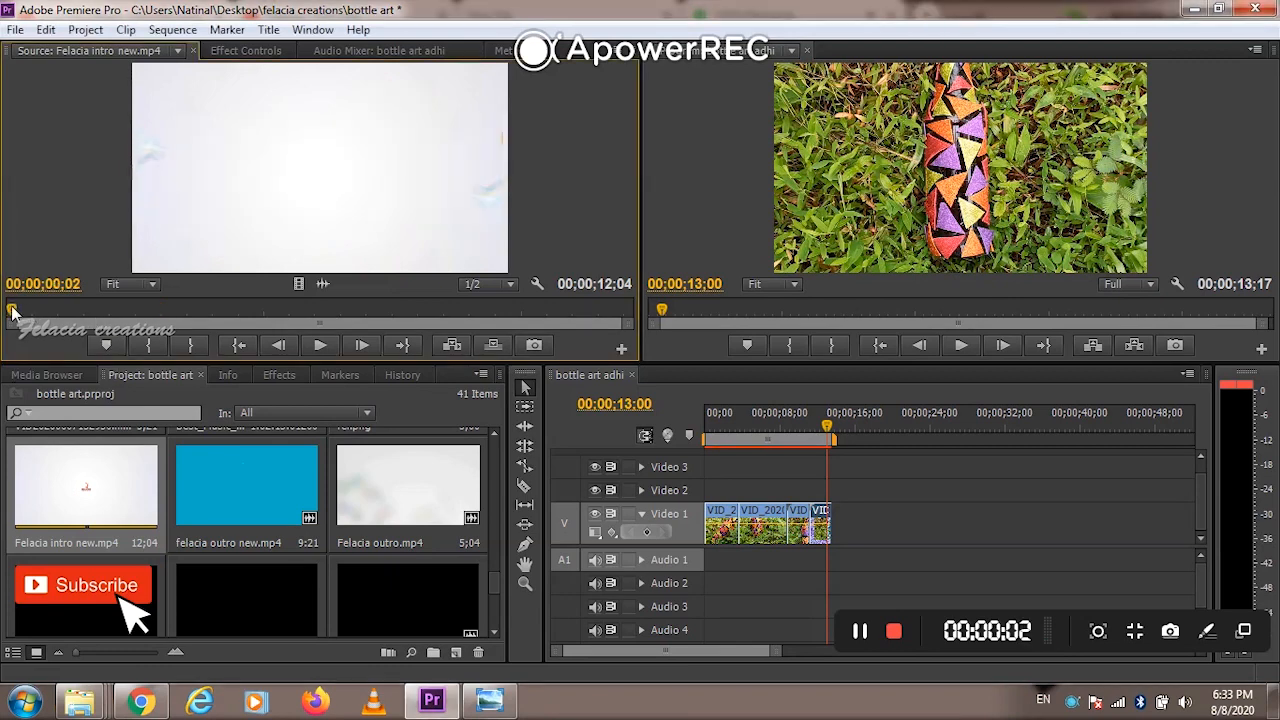
key(space)
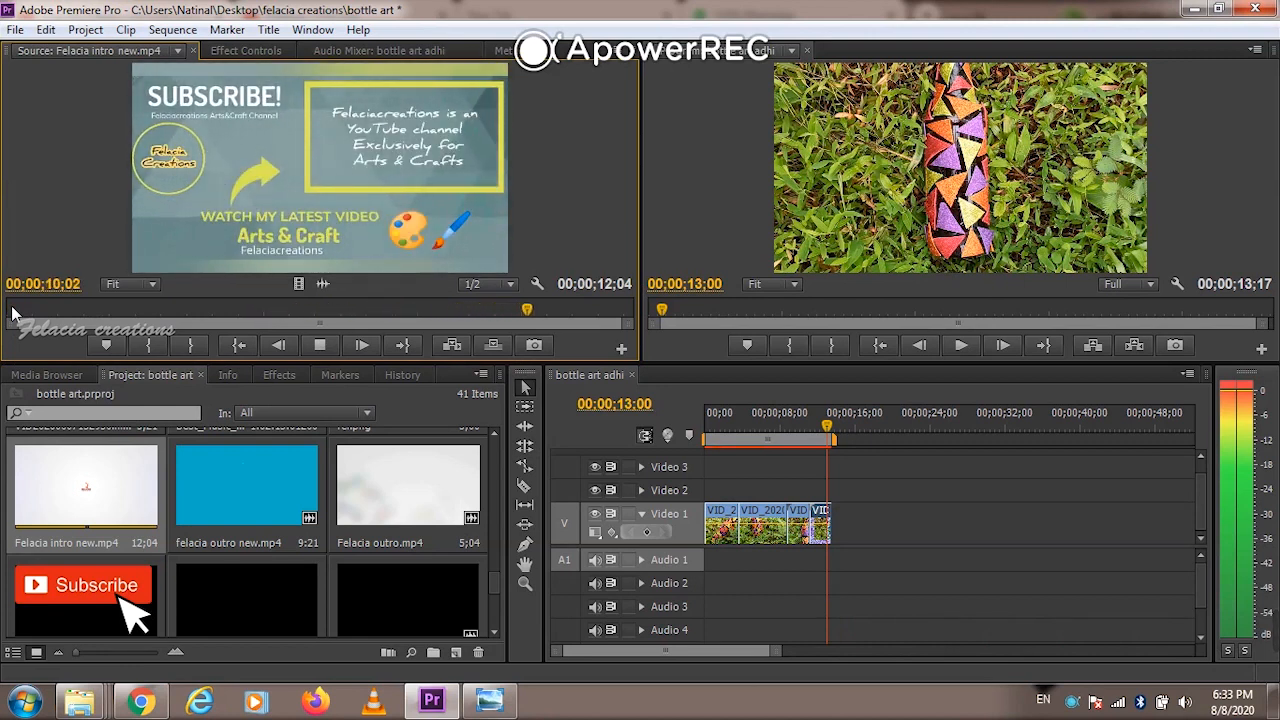
Trim Felacia intro new.mp4 with an In point just over one second in and an Out point at 00;00;10;05
drag(13, 313, 30, 312)
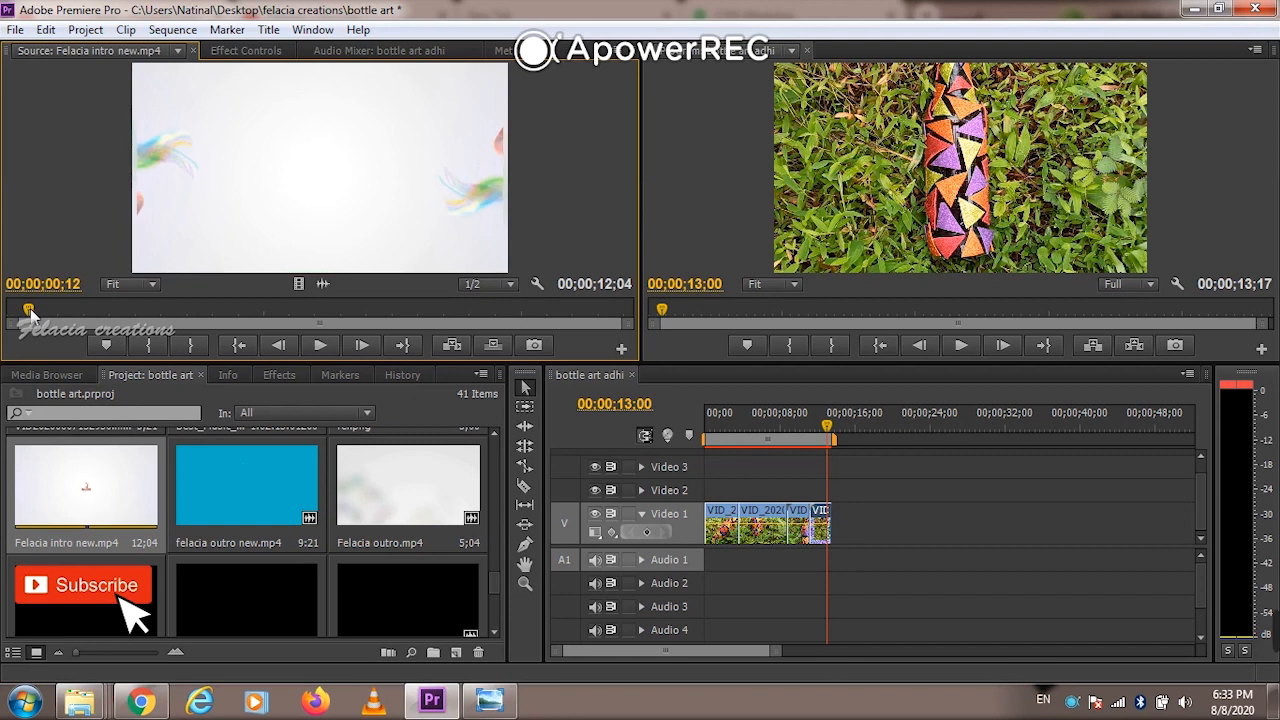
key(space)
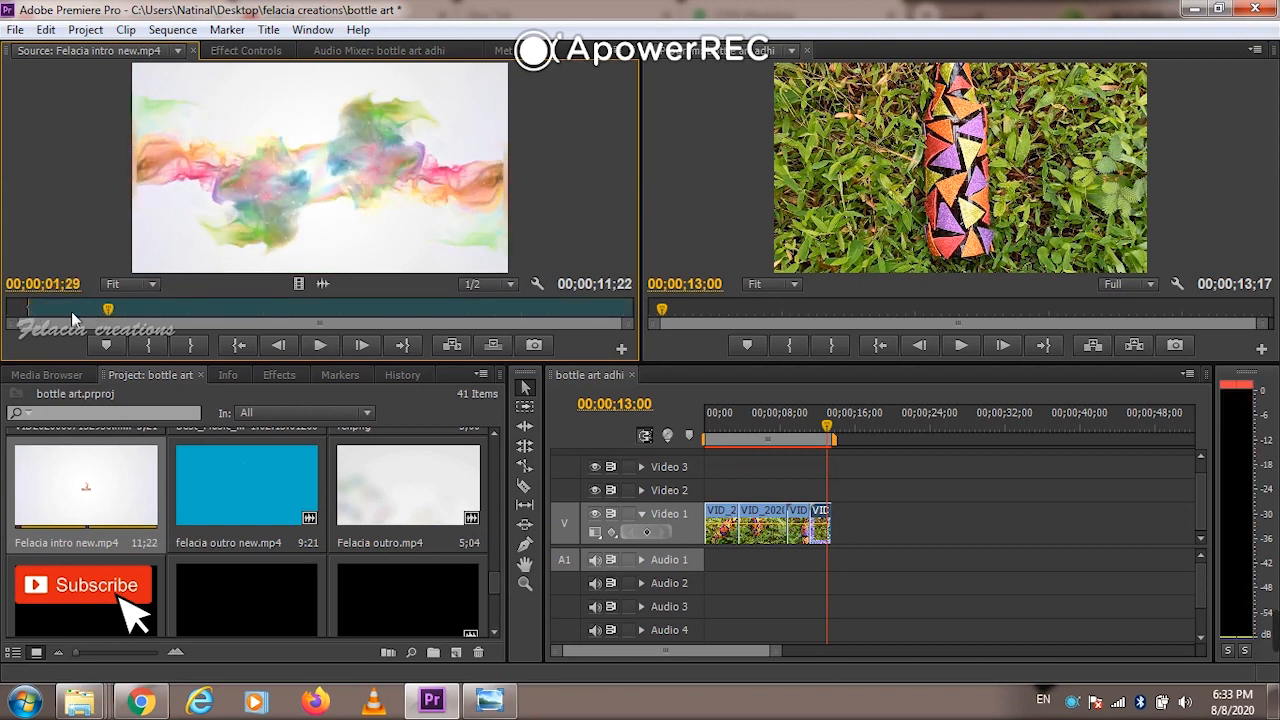
click(71, 311)
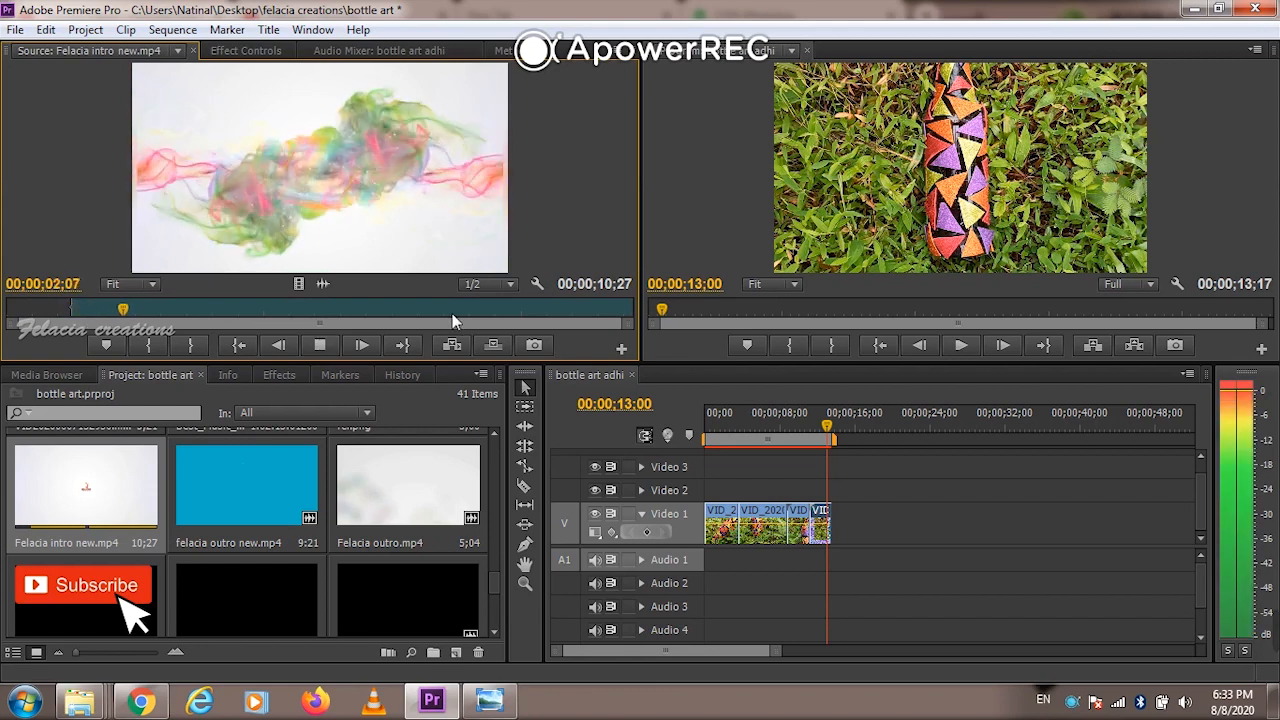
click(531, 311)
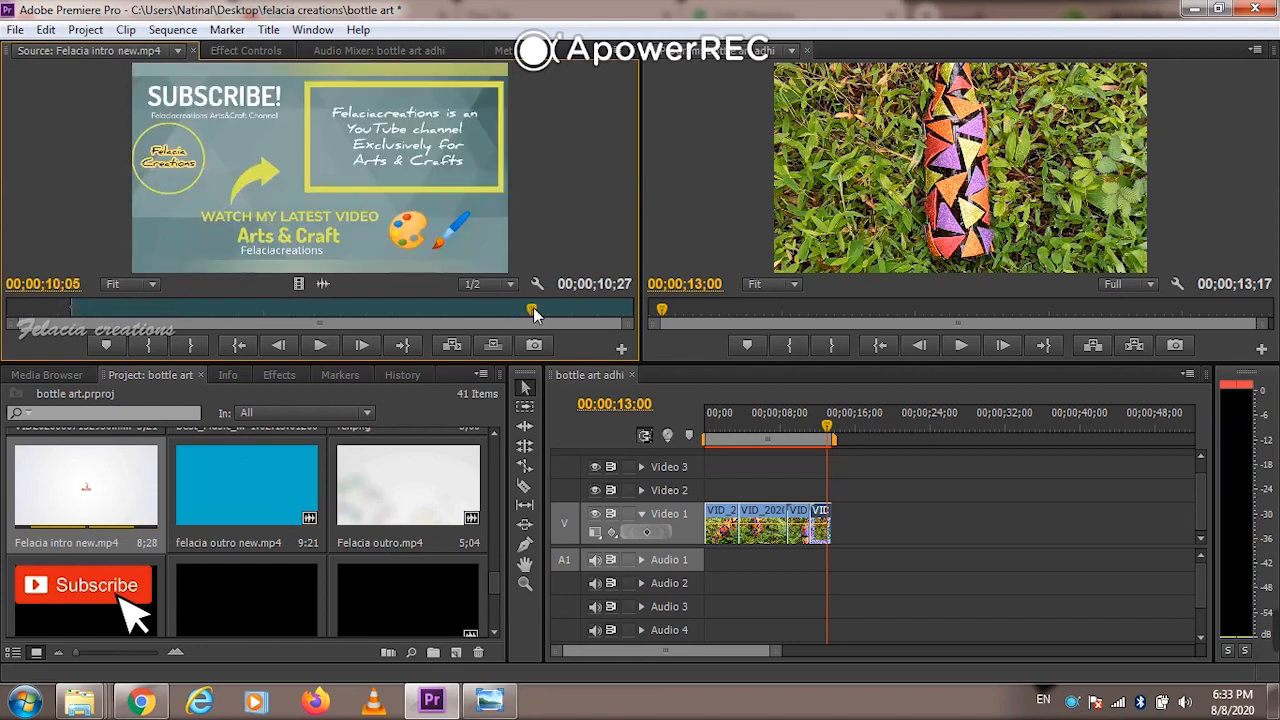
Play the ending of Felacia intro new.mp4 around its Out point, starting again from about 00;00;09;15
key(space)
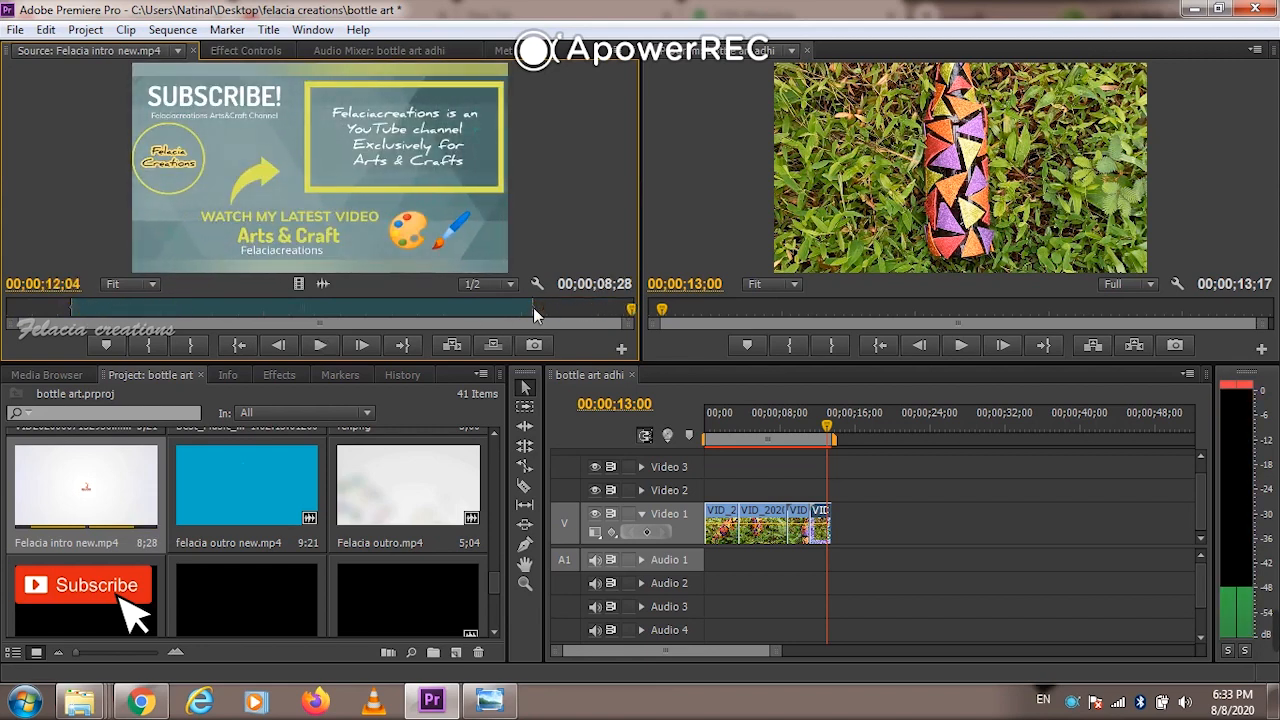
click(500, 313)
key(space)
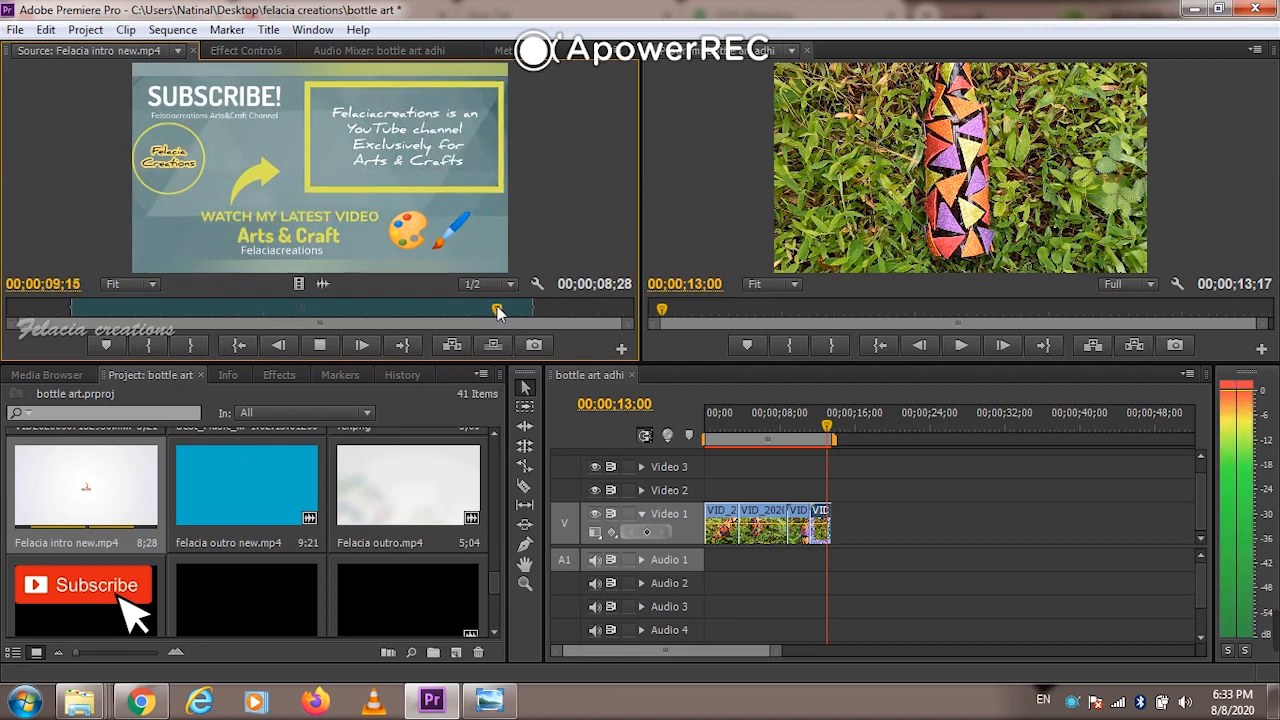
key(space)
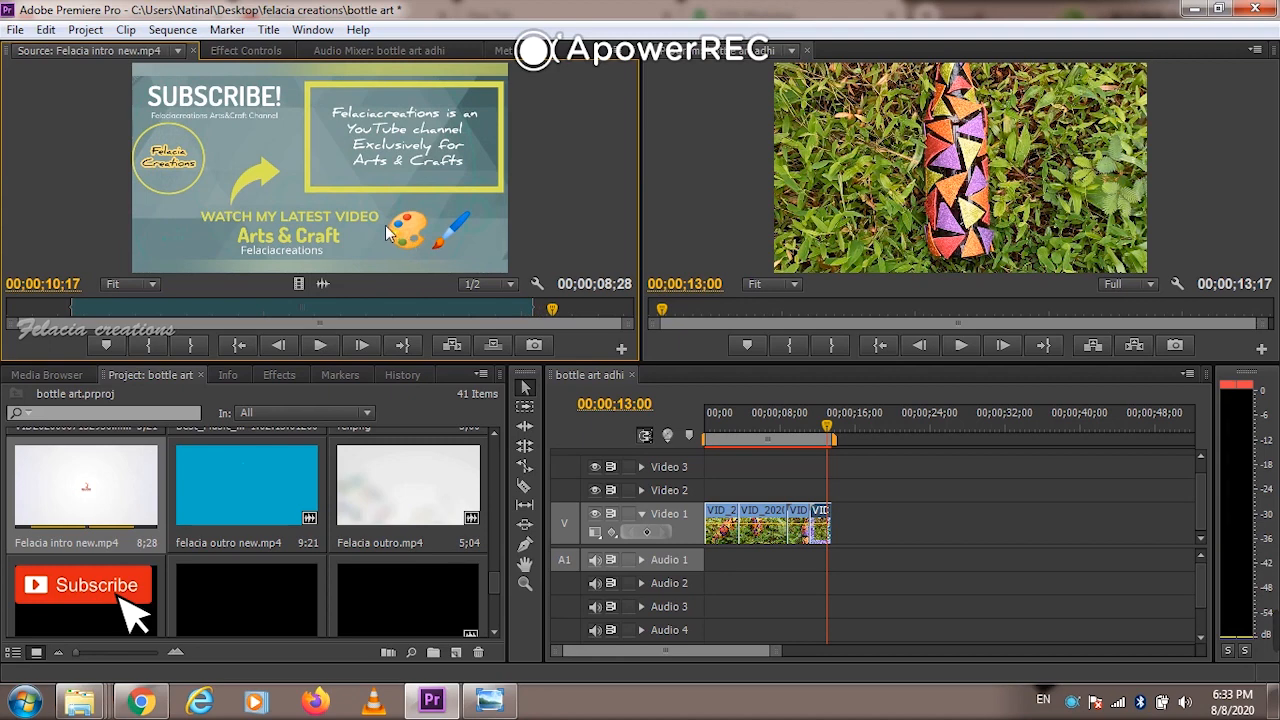
Add the trimmed intro with its audio directly after the fourth clip on Video 1 and play its opening
drag(864, 514, 866, 520)
key(space)
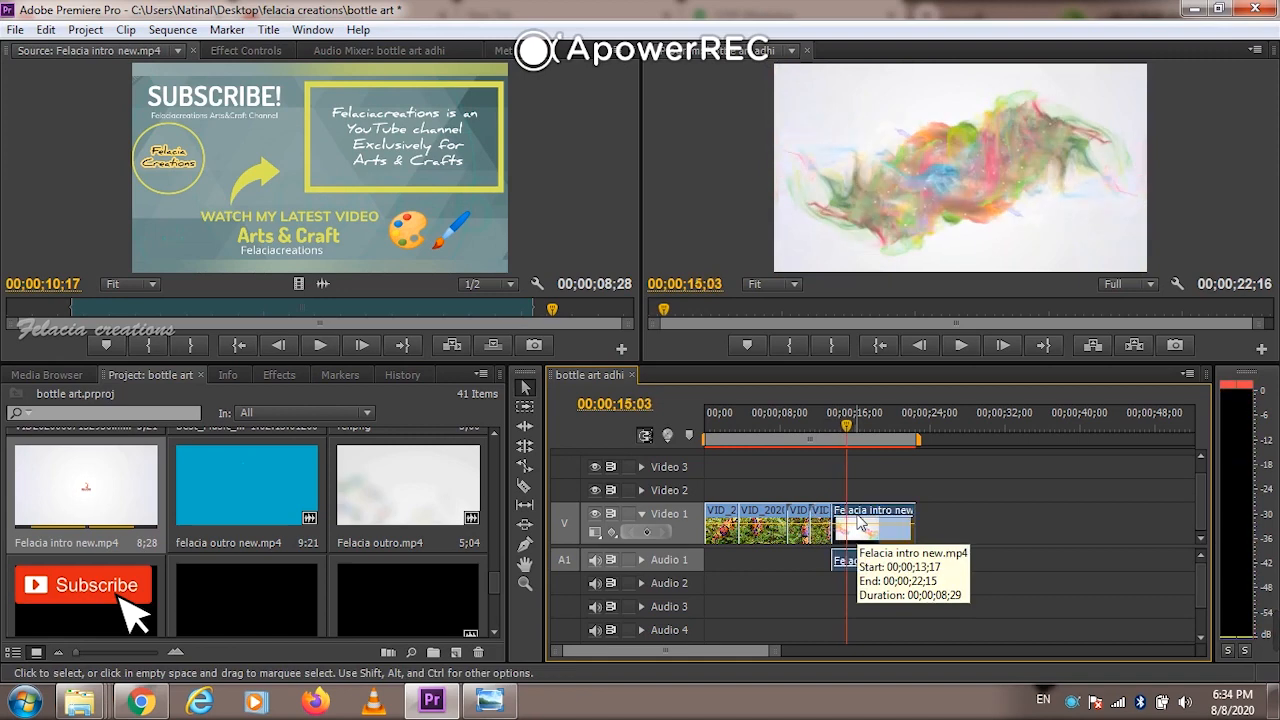
right_click(858, 524)
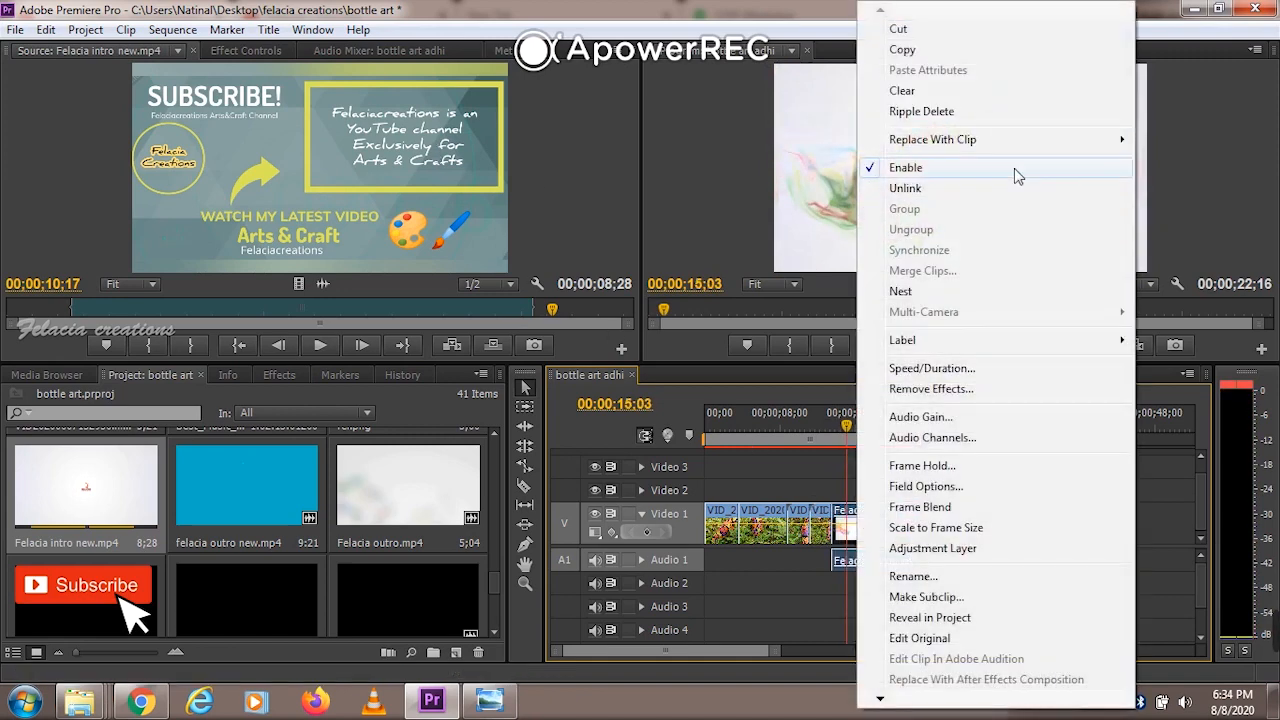
click(774, 607)
Set the intro clip's audio volume level to -27.6 dB and play the clip to check it
click(887, 557)
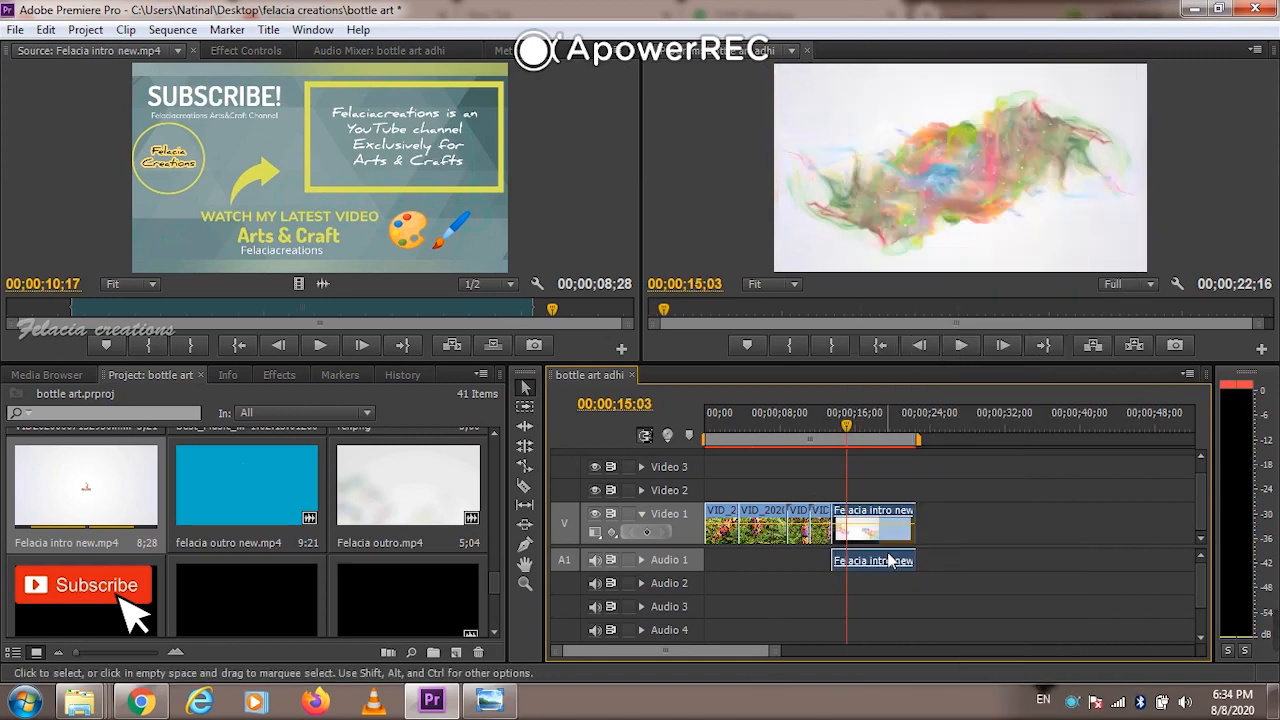
click(265, 50)
click(14, 205)
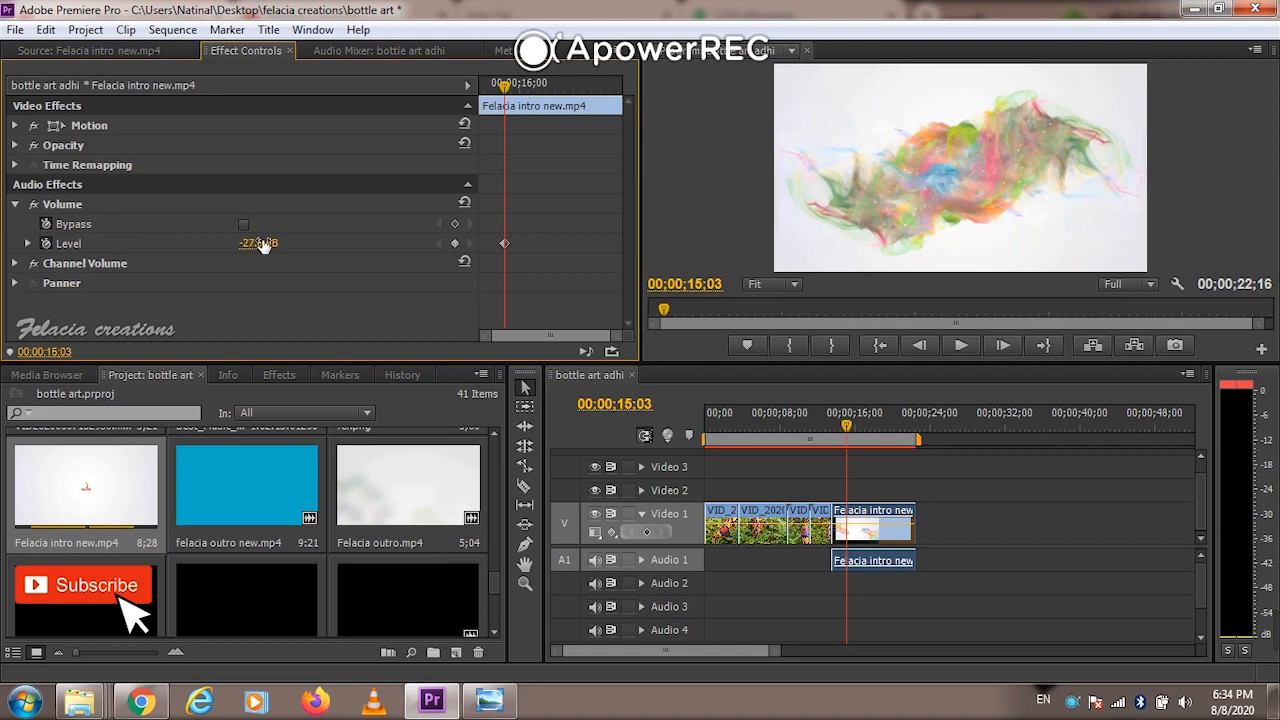
key(space)
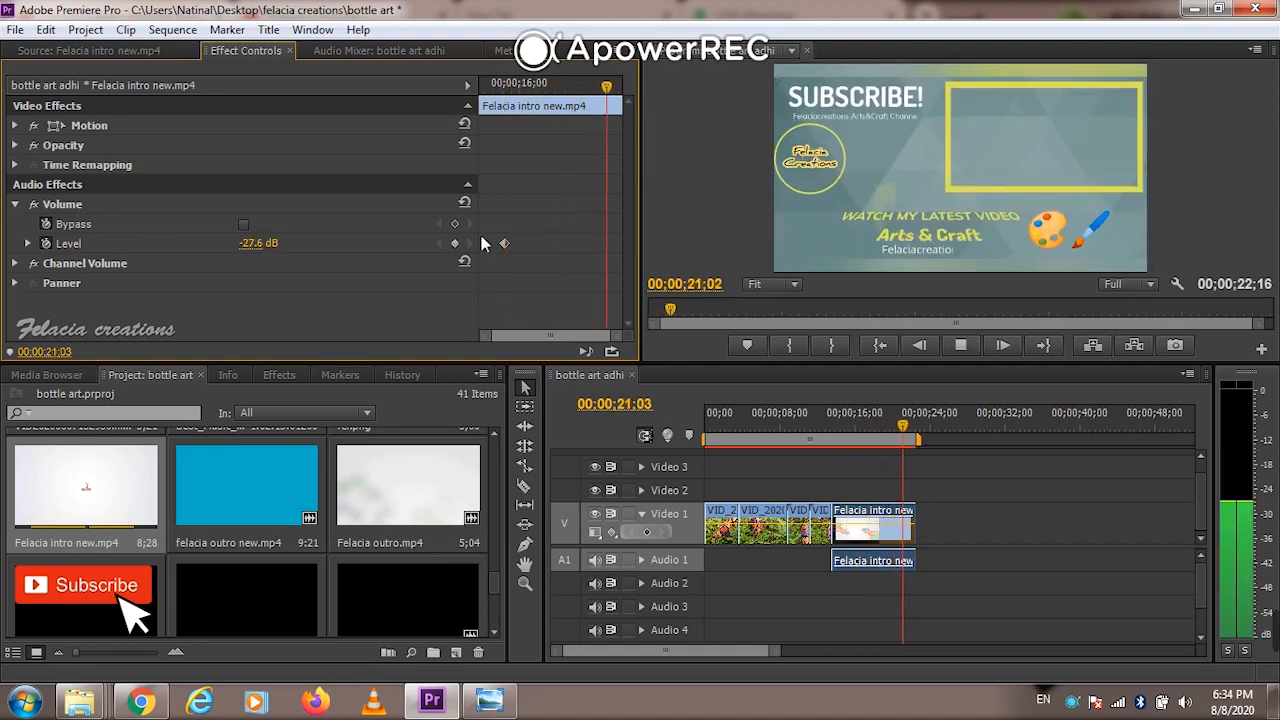
key(space)
Scale the intro clip up slightly in the Program monitor to fill the frame and play it to 00;00;22;08
click(785, 170)
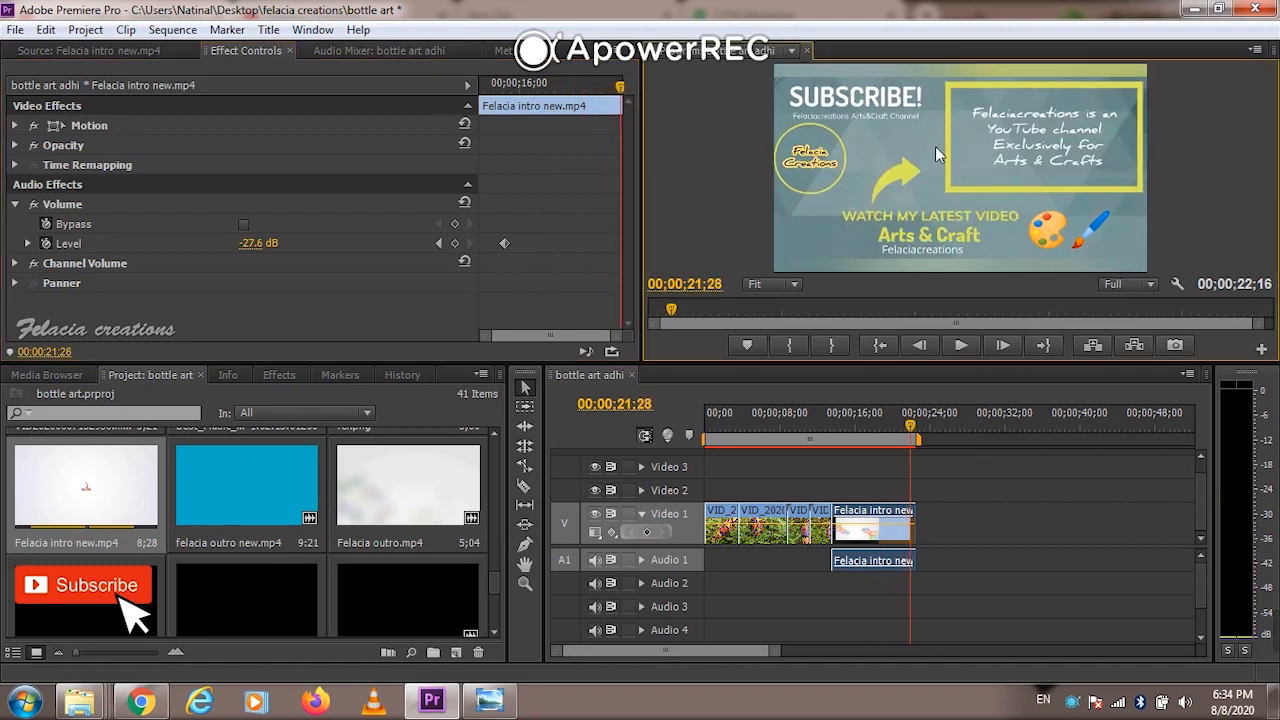
drag(770, 168, 760, 168)
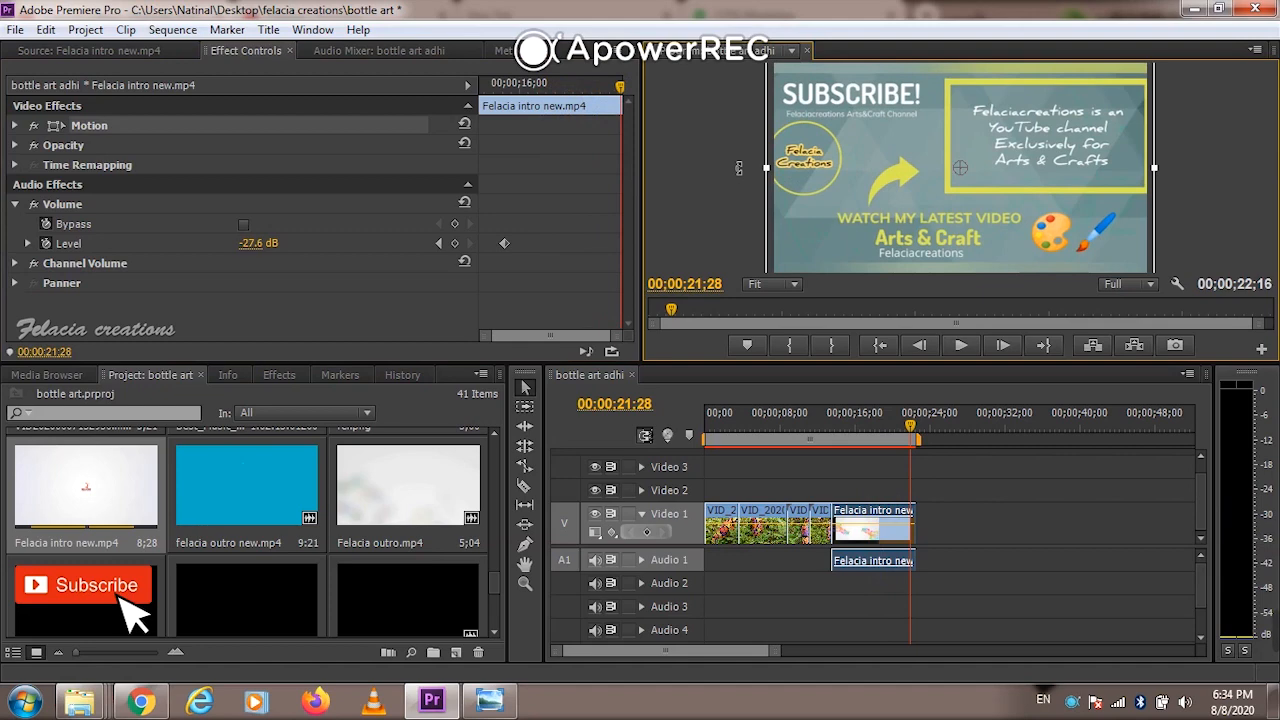
key(space)
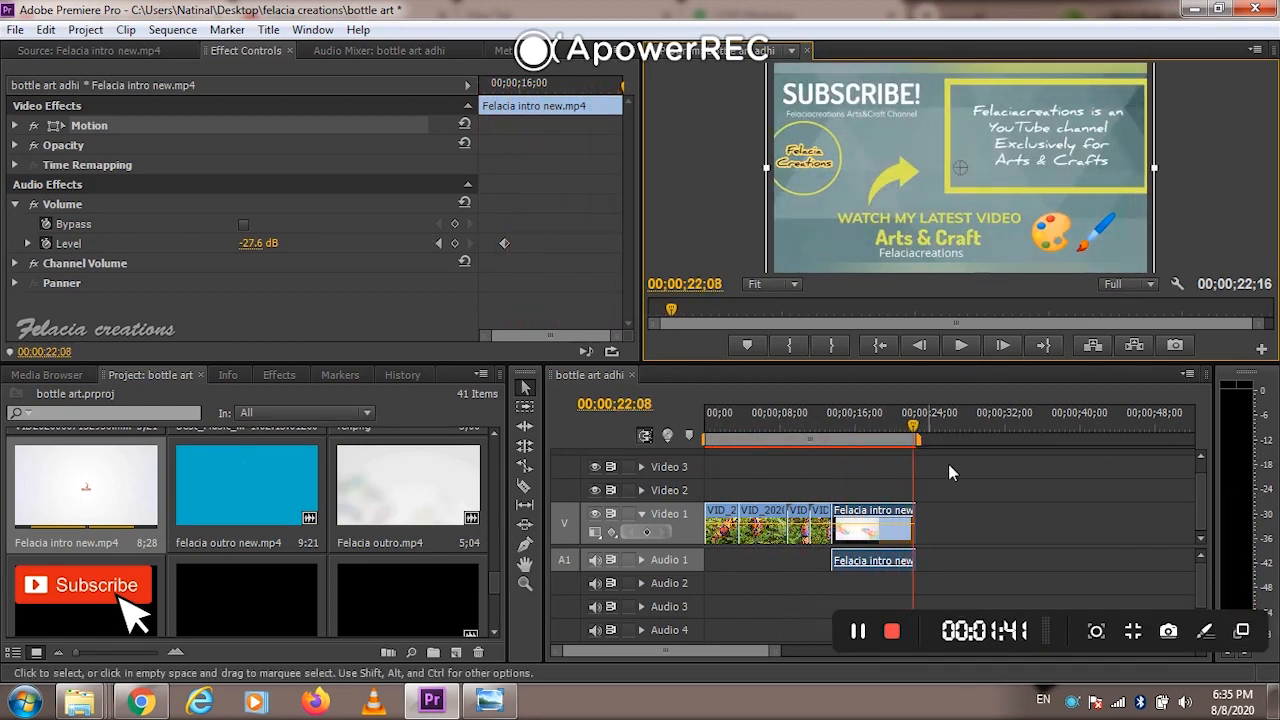
Find VID20200607151031.mp4 among the project items, load it in the Source monitor and play it from the start
scroll(300, 570, down, 2)
scroll(305, 575, down, 2)
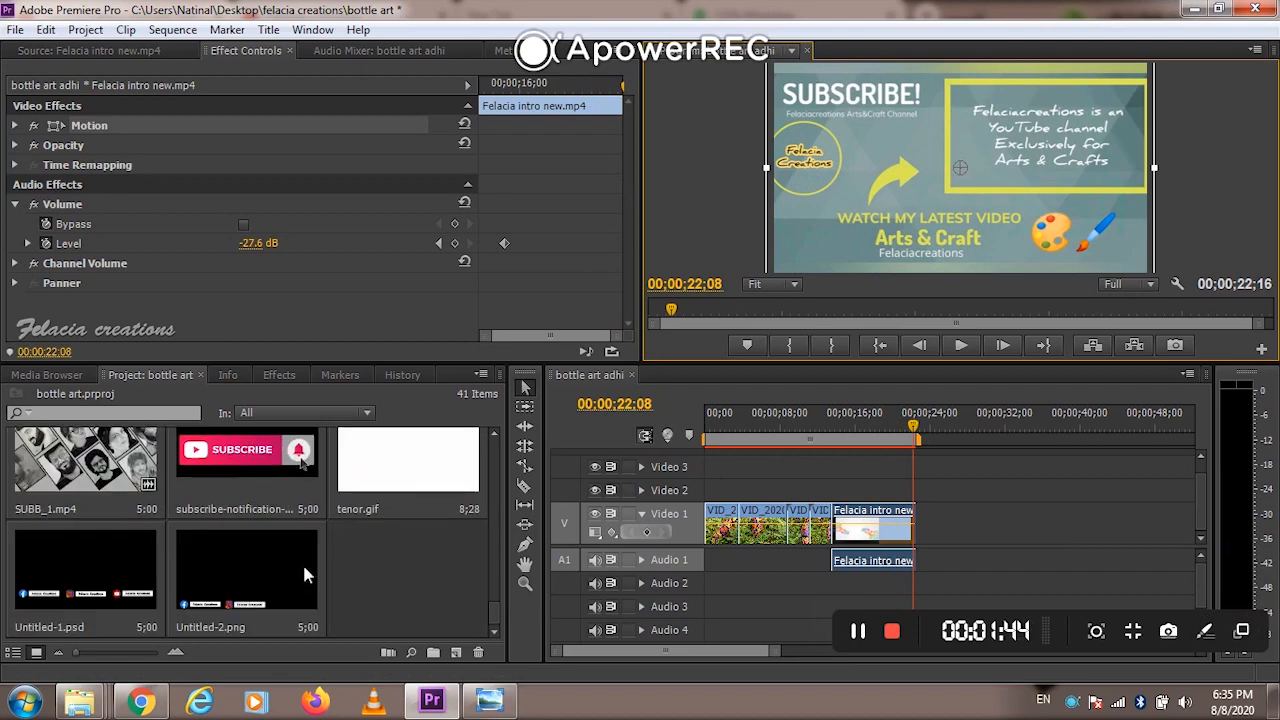
scroll(304, 567, up, 10)
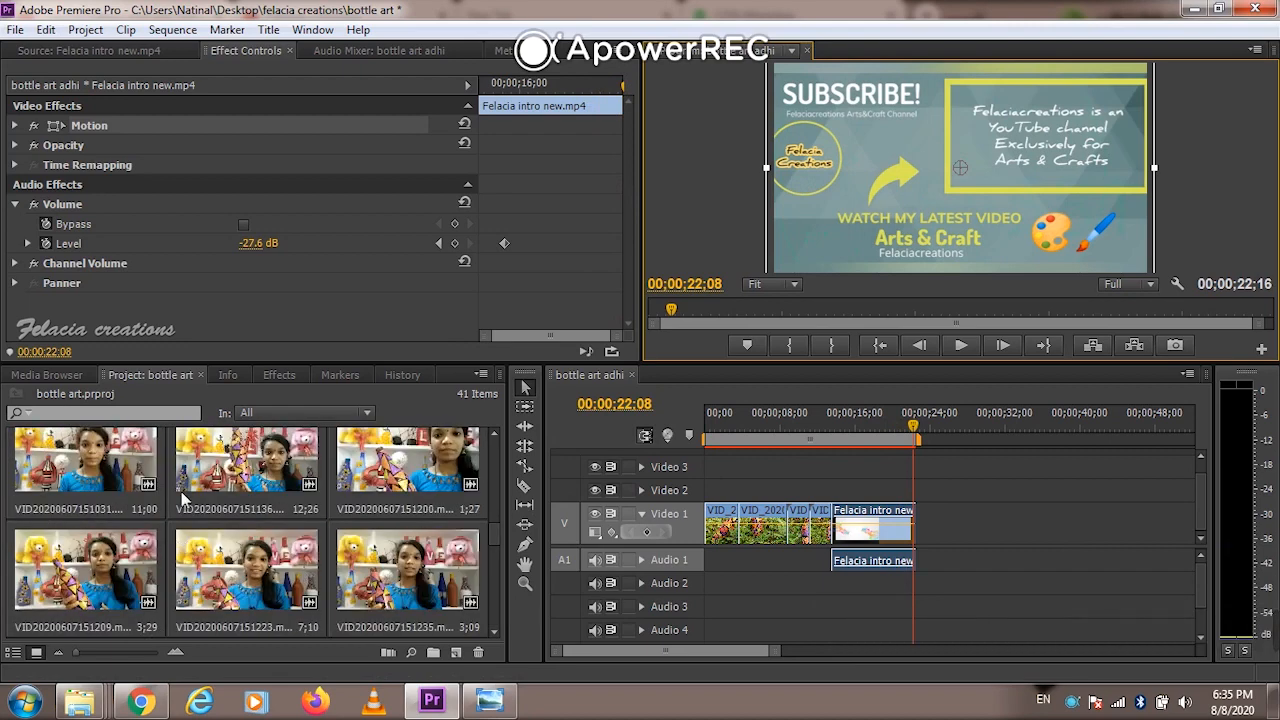
scroll(181, 491, up, 2)
double_click(64, 560)
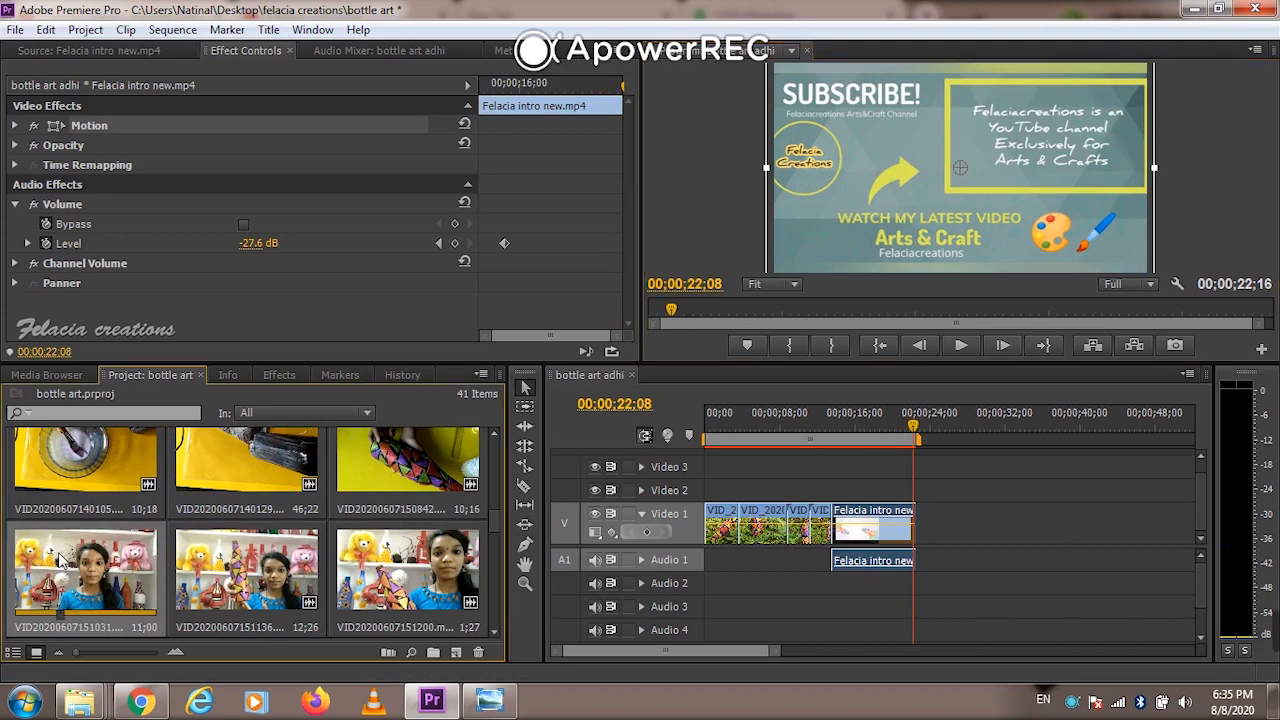
click(7, 312)
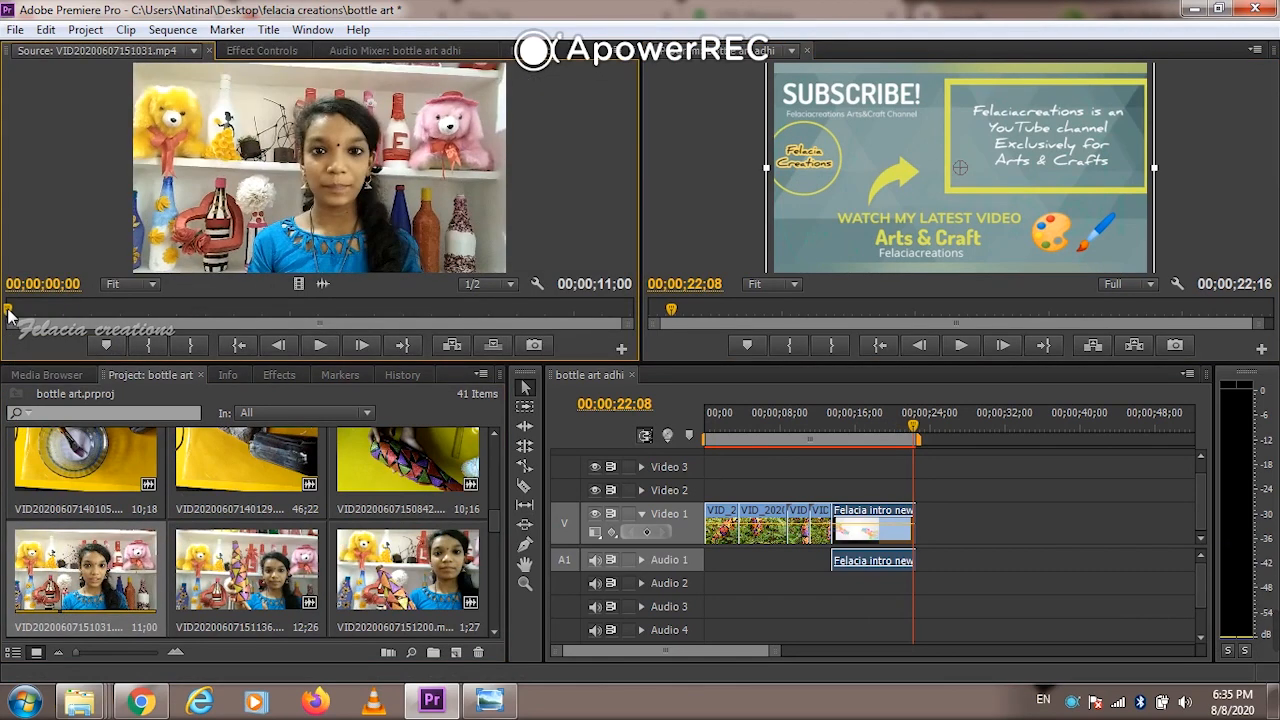
key(space)
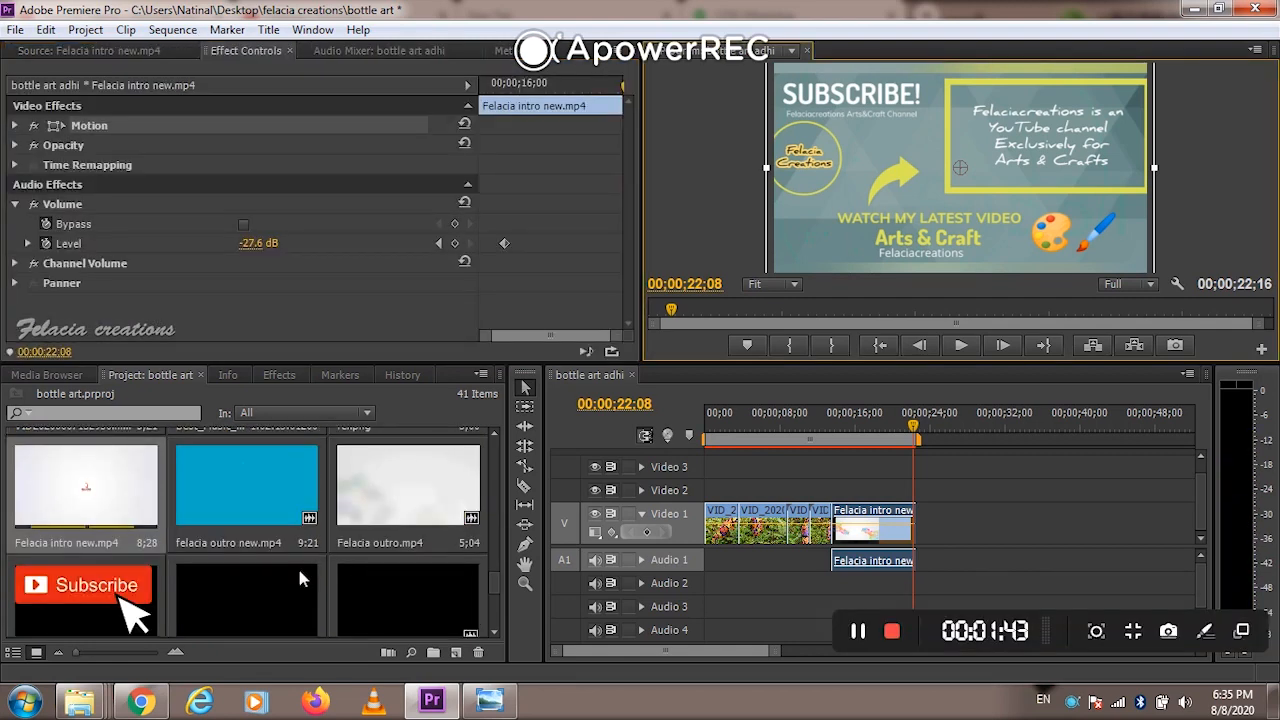
Load VID20200607151031.mp4 in the Source monitor again and play it from 00;00;00;00 to about 00;00;08;05
scroll(297, 565, down, 4)
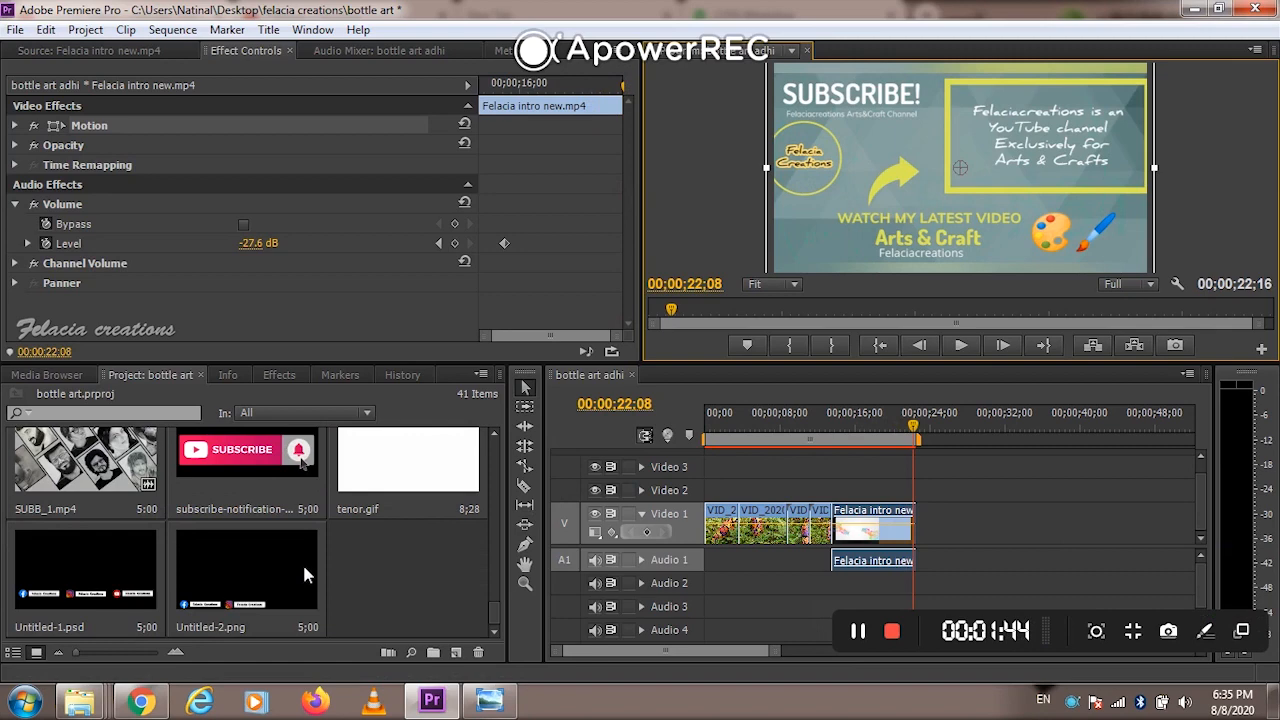
scroll(302, 568, up, 8)
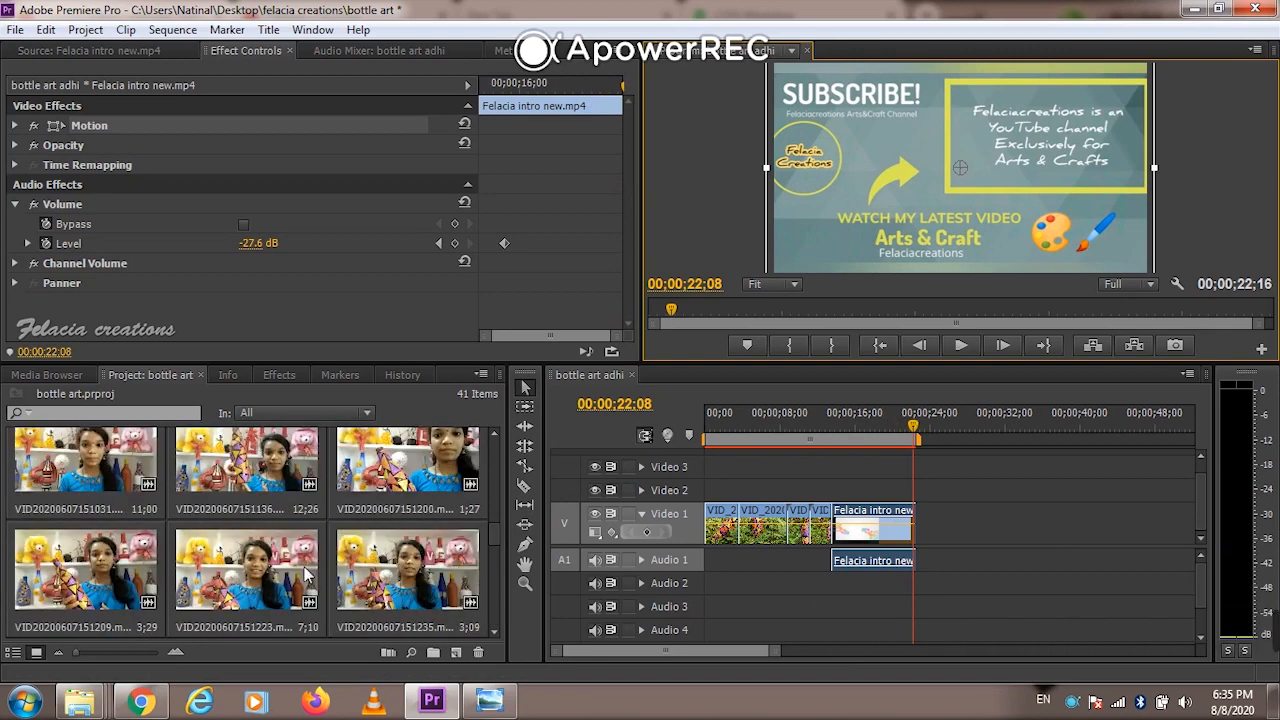
scroll(181, 491, up, 2)
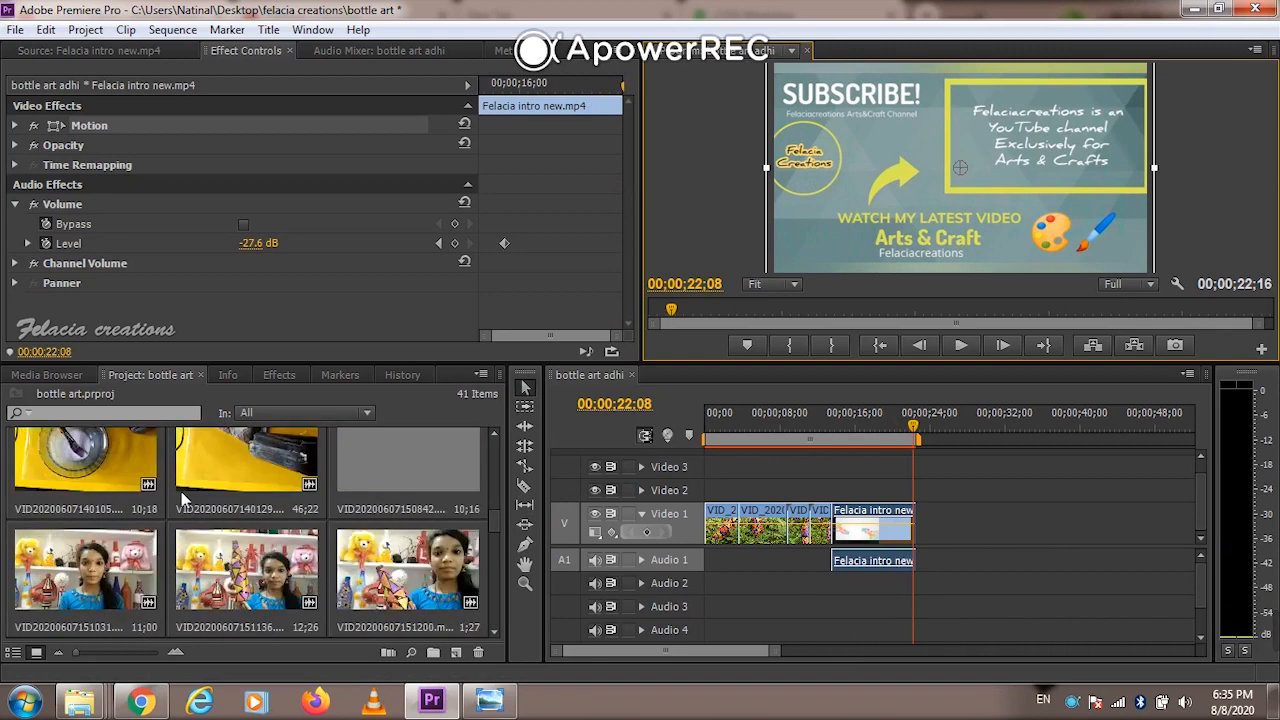
double_click(62, 558)
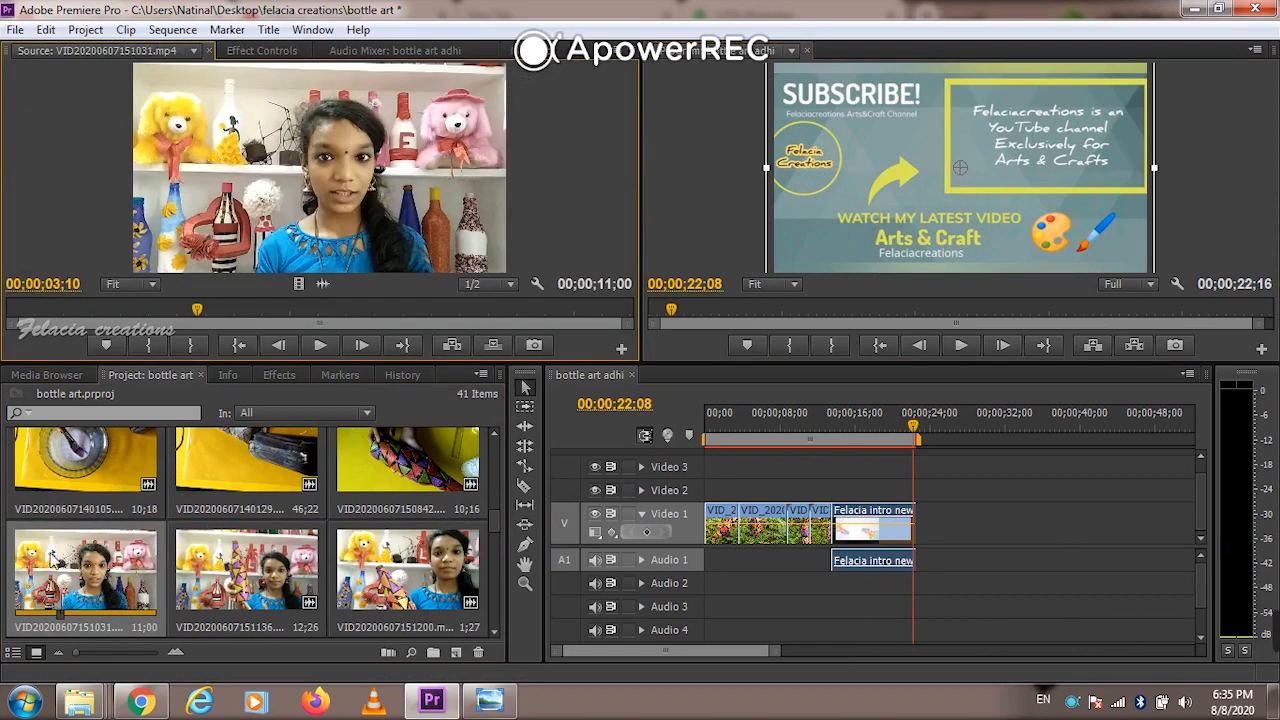
click(8, 314)
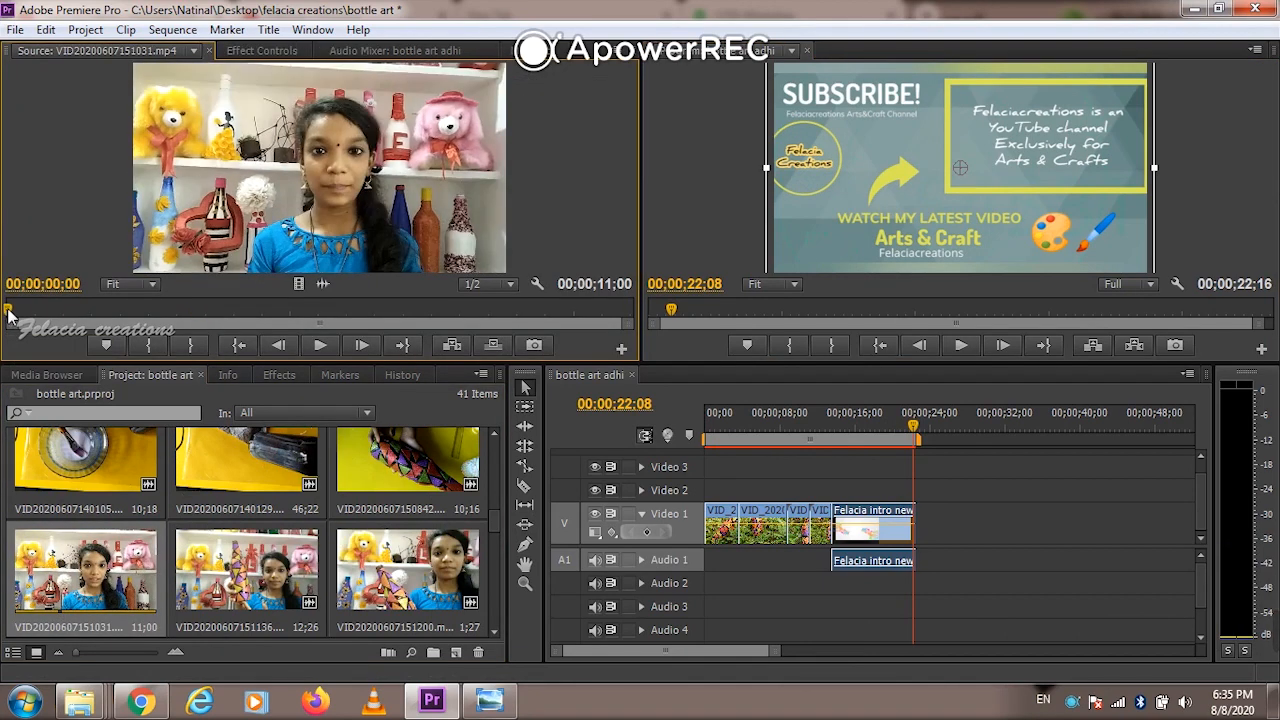
key(space)
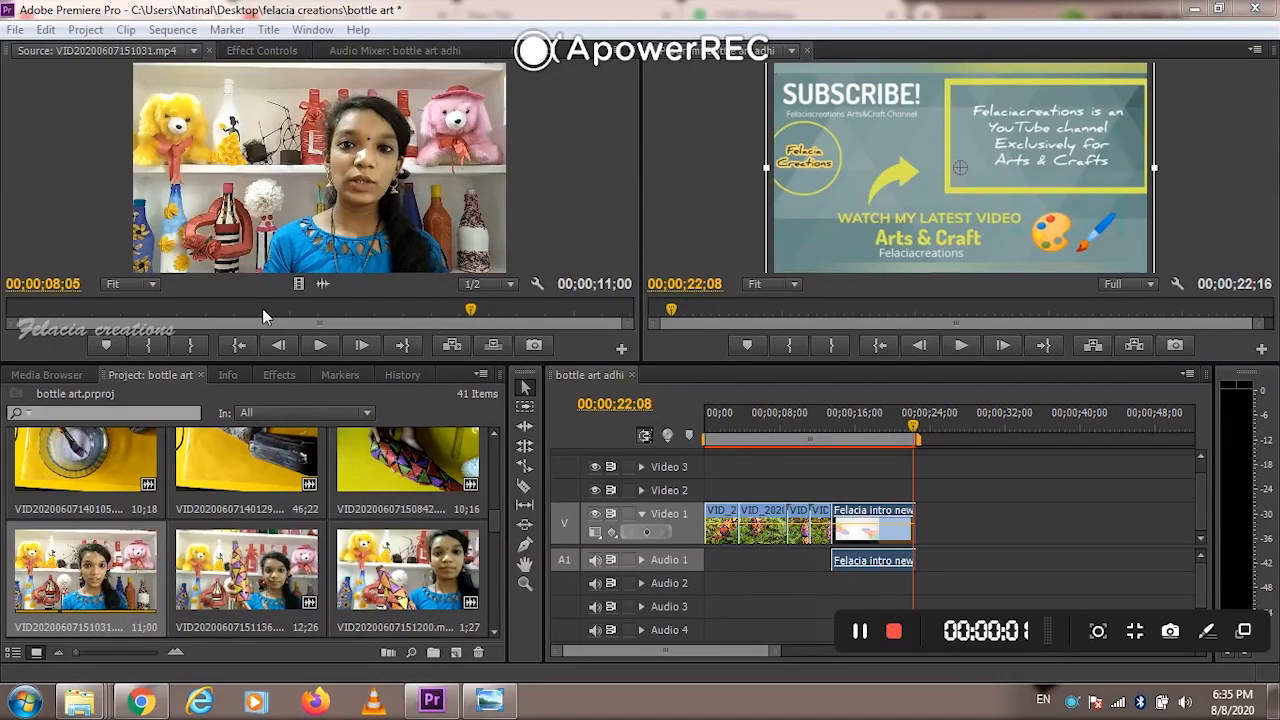
Replay the start of VID20200607151031.mp4, mark its In point at 00;00;01;20 and play on from it
click(262, 308)
key(space)
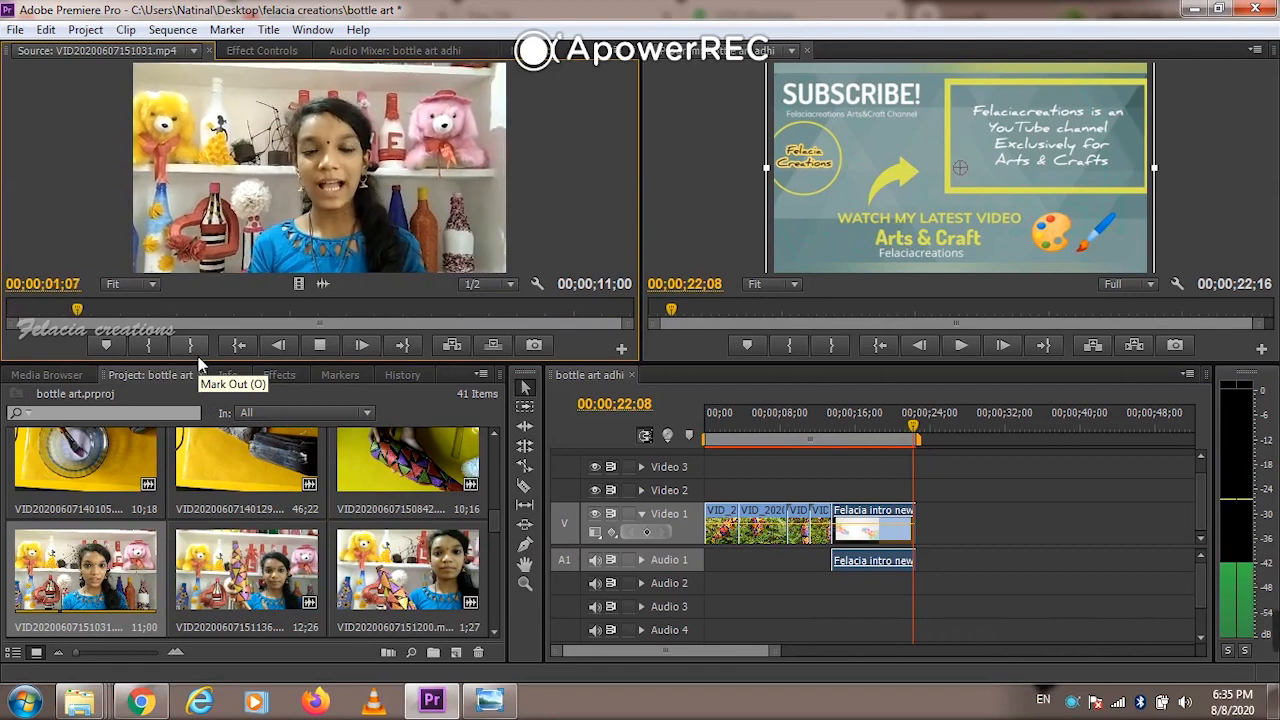
key(space)
click(103, 311)
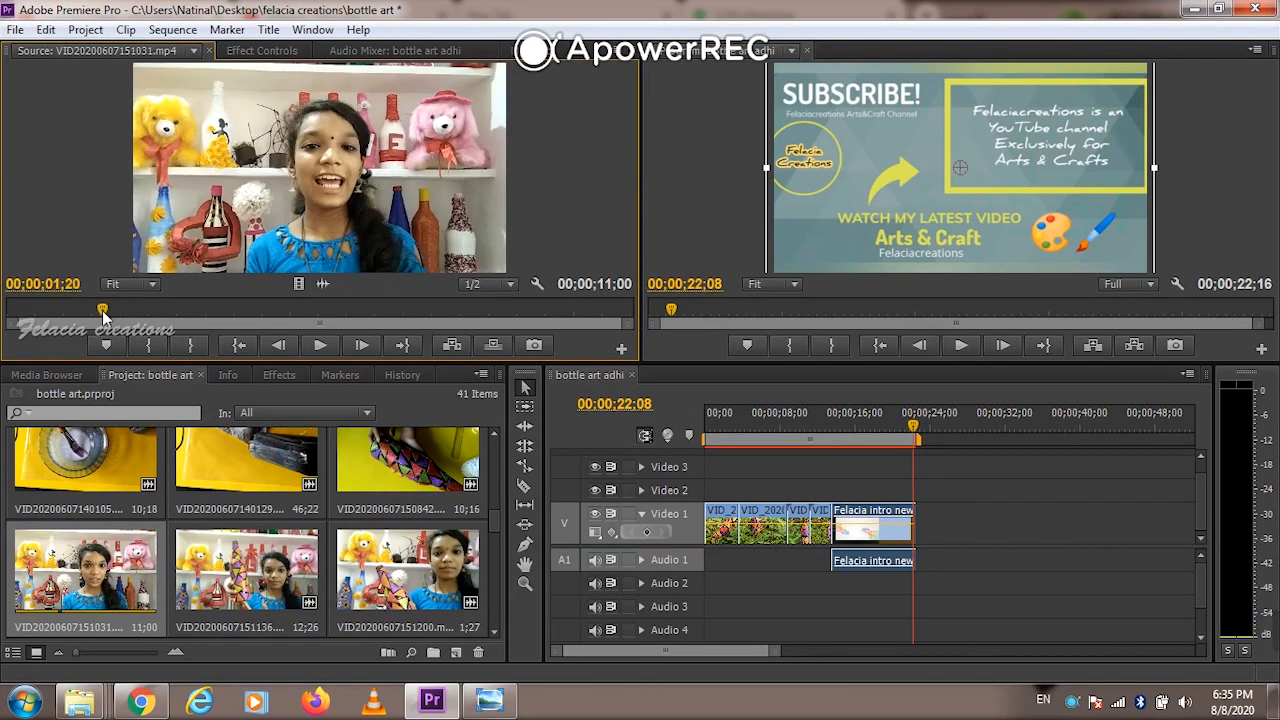
key(i)
key(space)
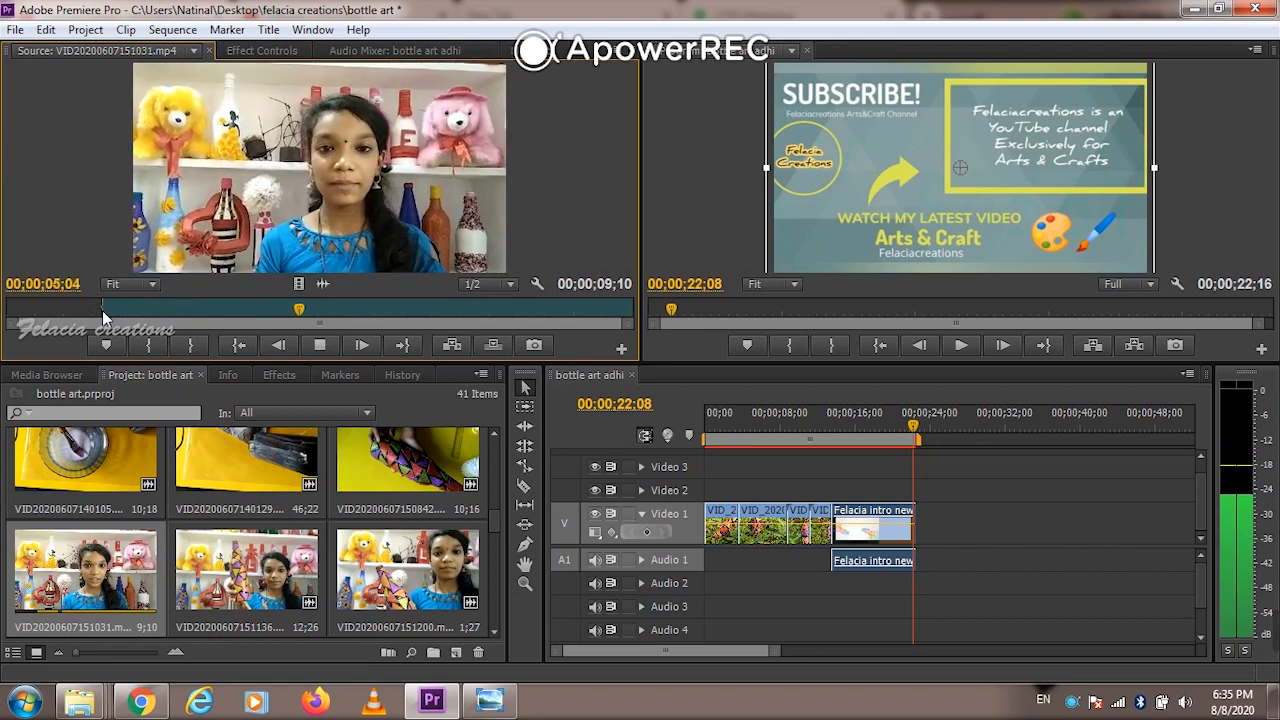
Play further into the source clip and move its In point to 00;00;06;25
key(space)
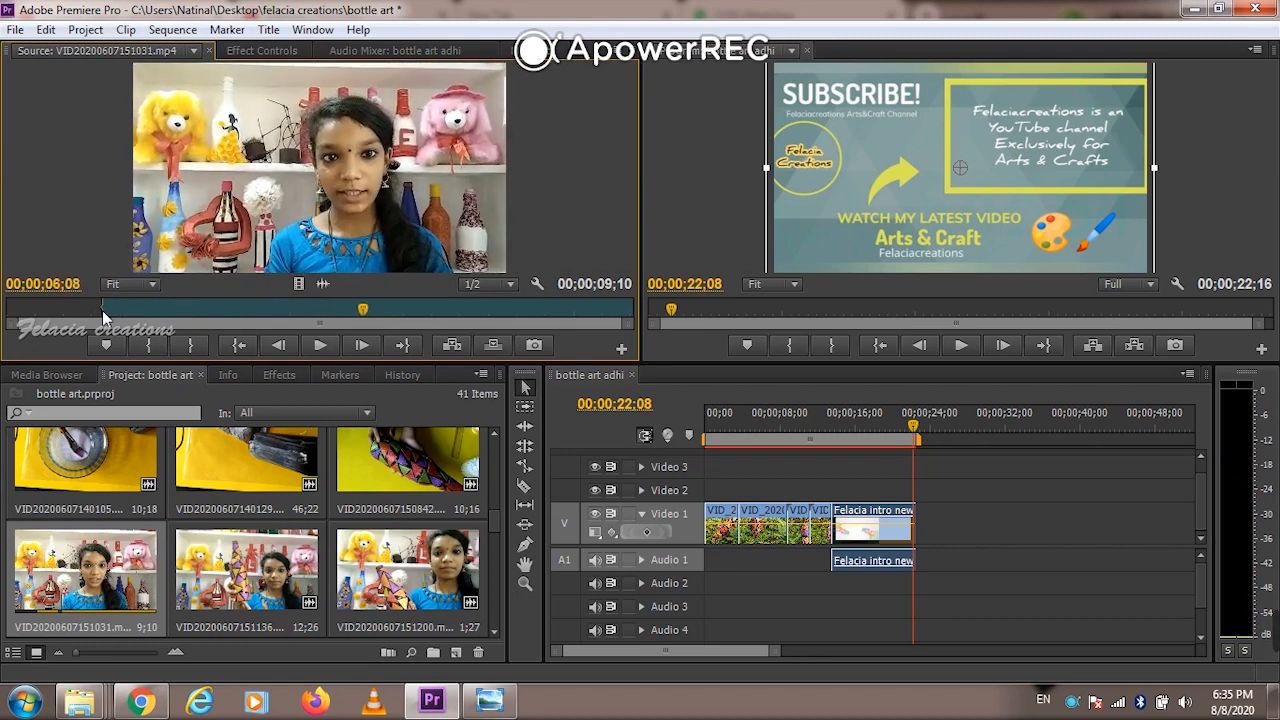
key(space)
key(space)
key(i)
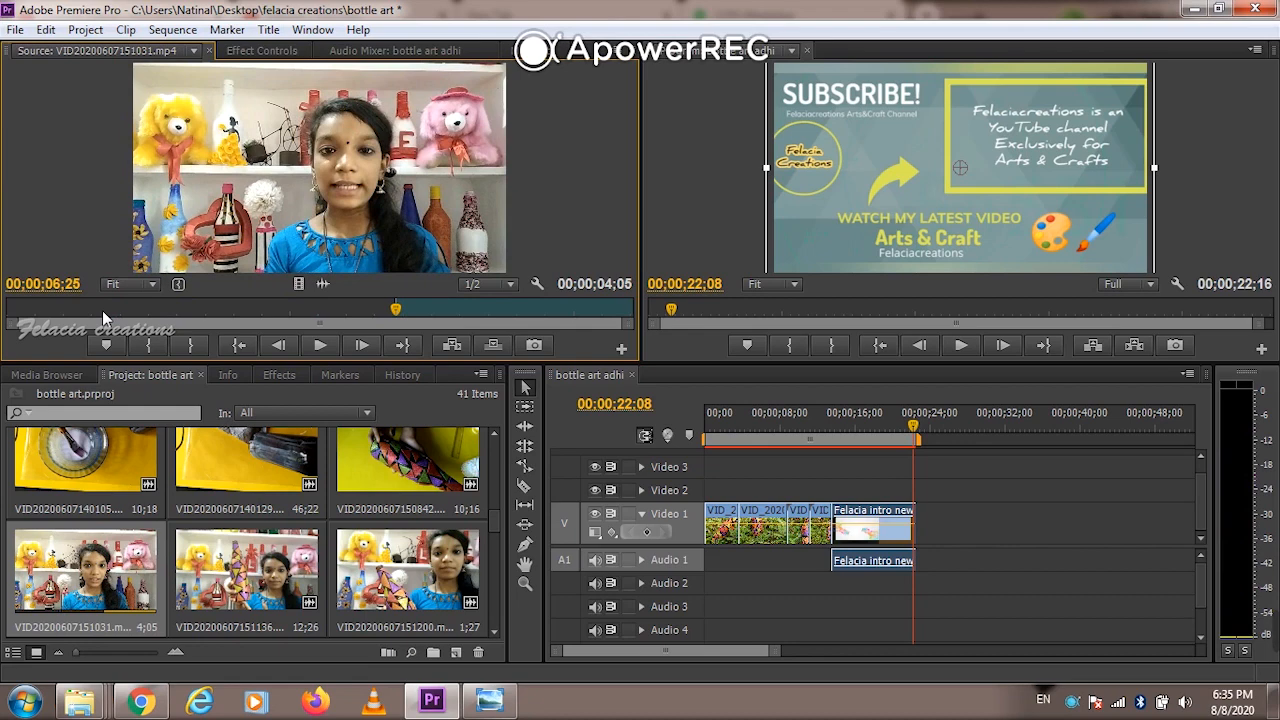
Move the source clip's In point back to about 00;00;01;20 and play the clip
click(102, 310)
key(i)
key(space)
key(space)
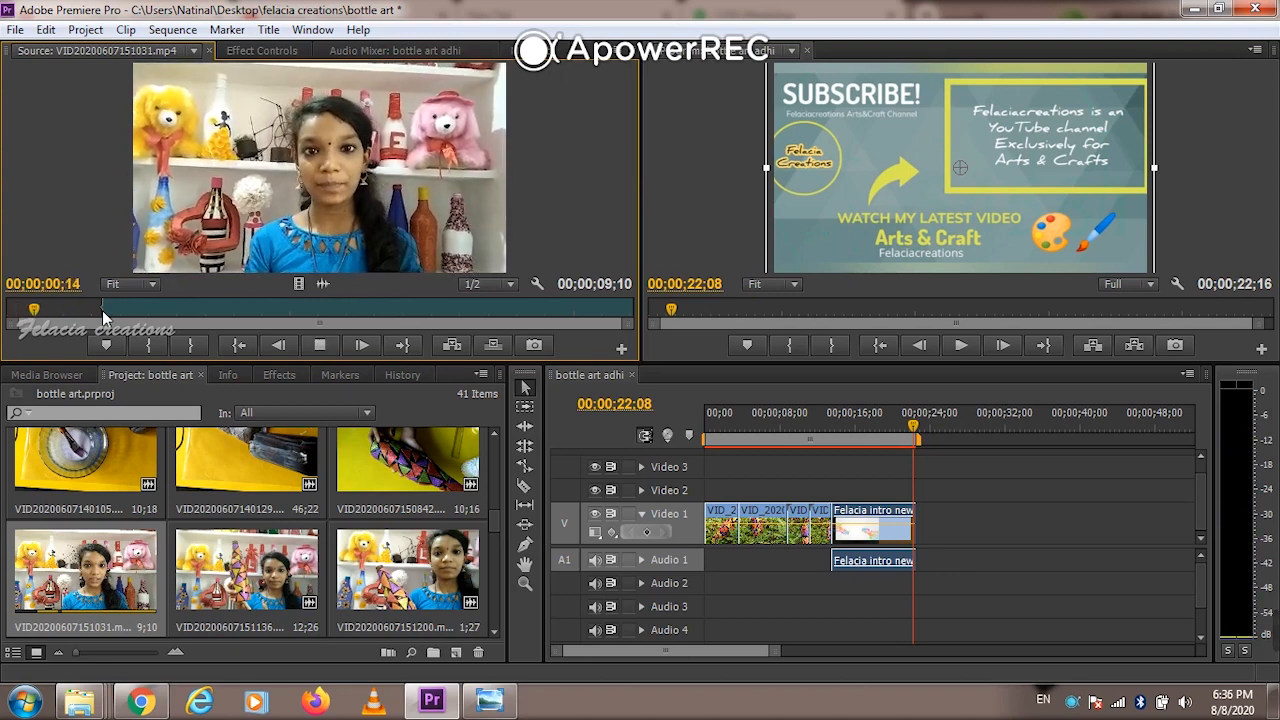
Shuttle the source clip to its end and back, and park the playhead near the In point at 00;00;01;21
key(l)
key(l)
key(k)
key(l)
key(l)
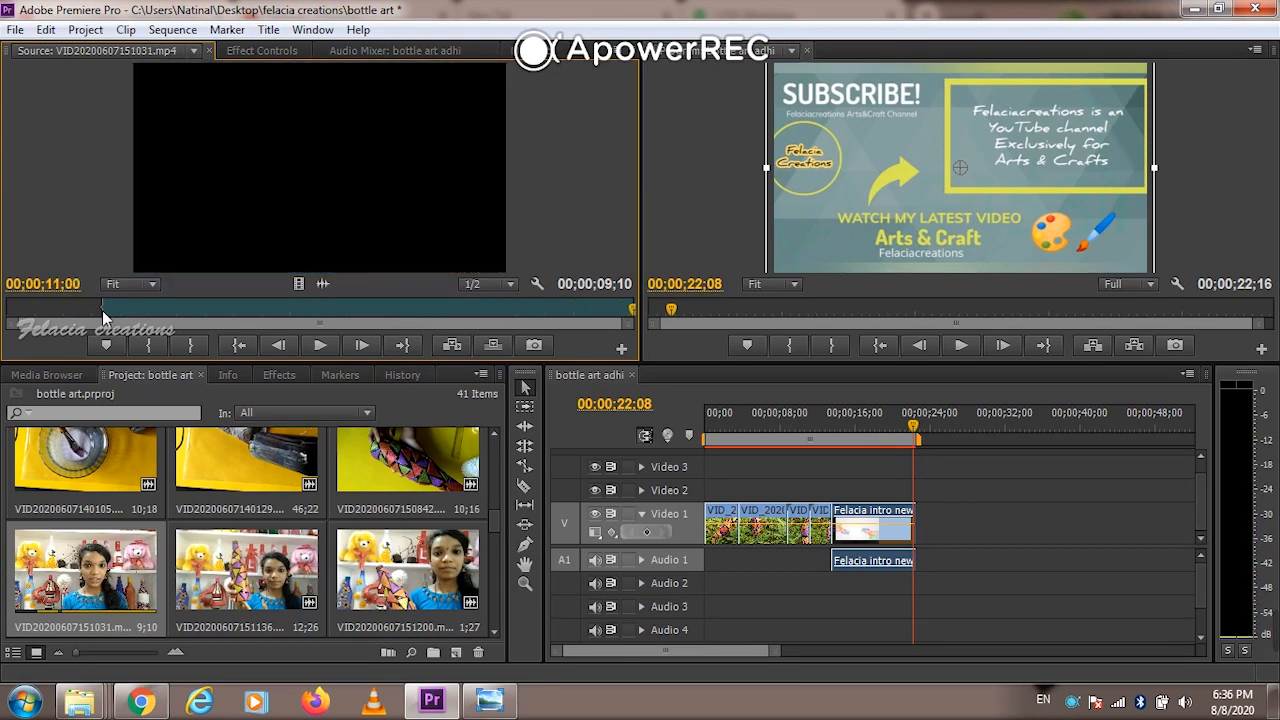
key(j)
key(j)
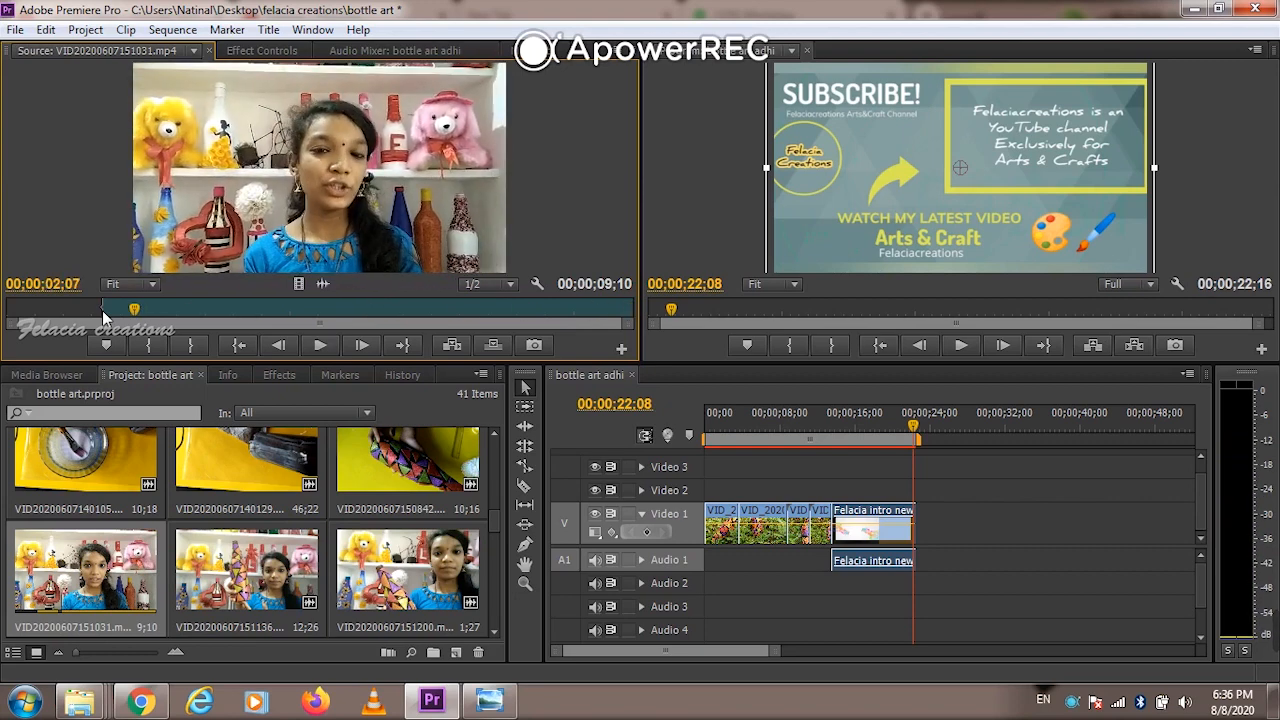
click(103, 312)
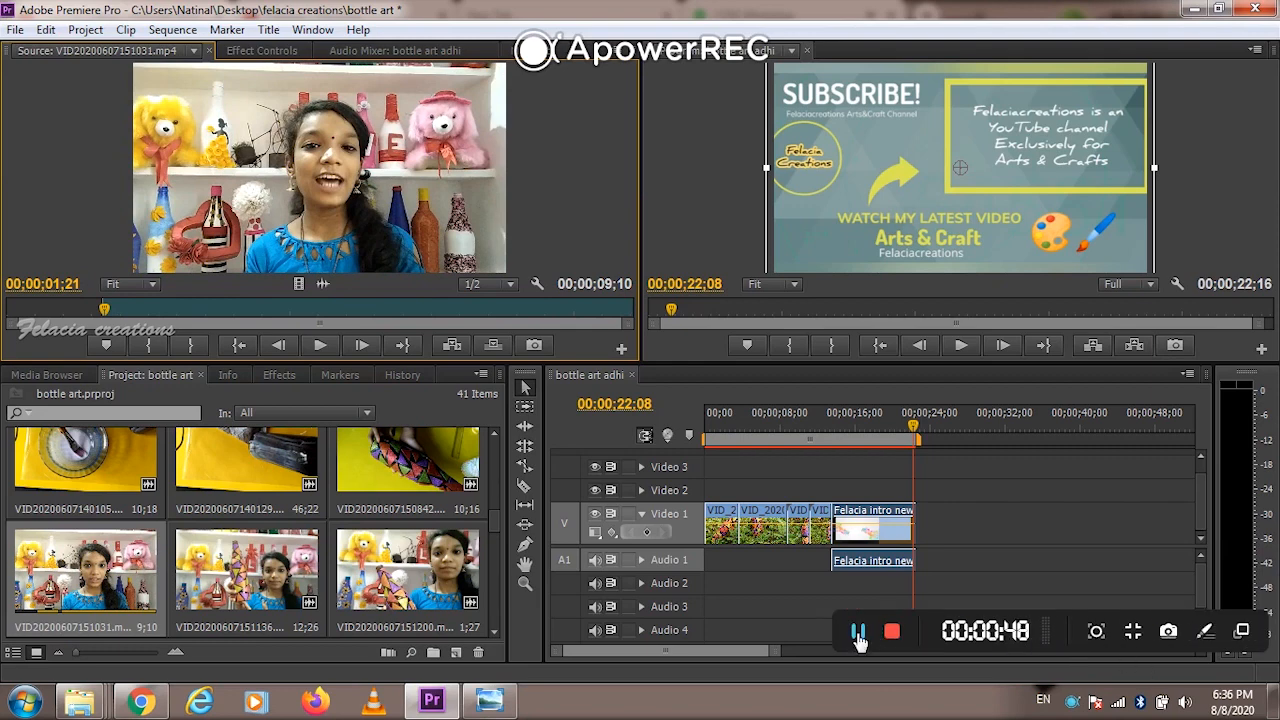
click(858, 632)
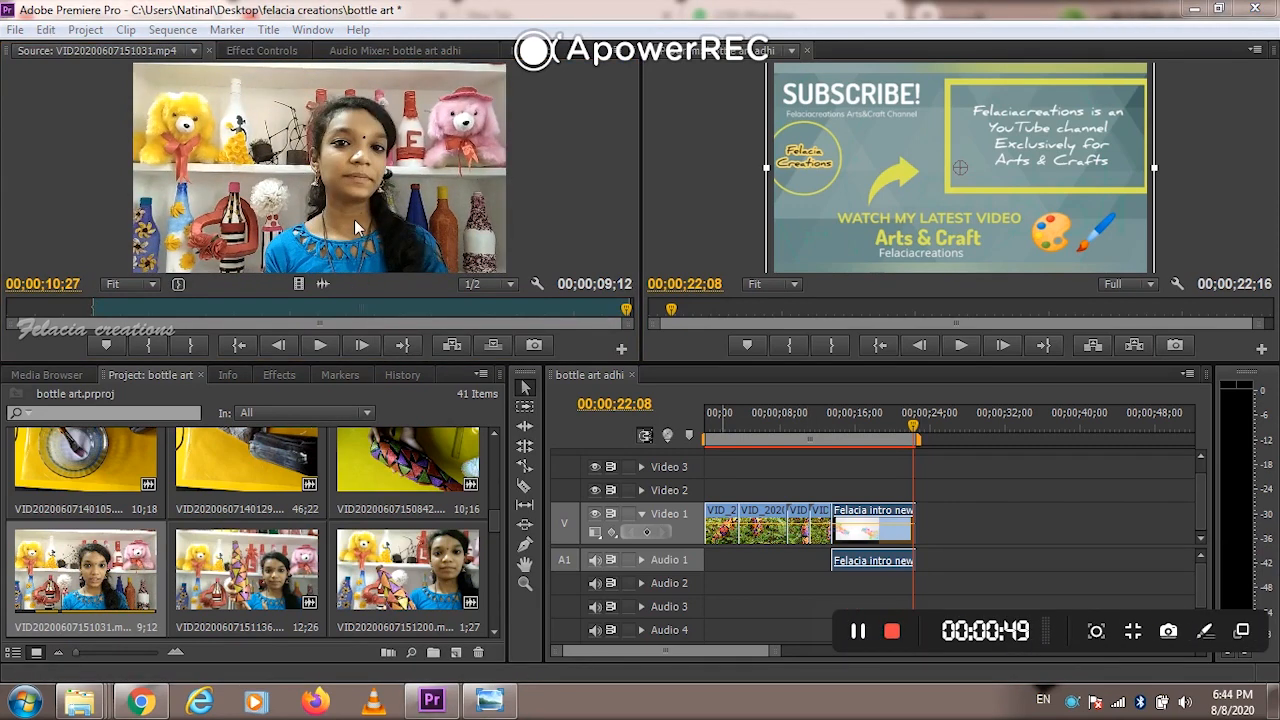
Add the trimmed VID20200607151031.mp4 with its audio directly after the intro on Video 1 and view it at 00;00;23;16
drag(357, 227, 930, 540)
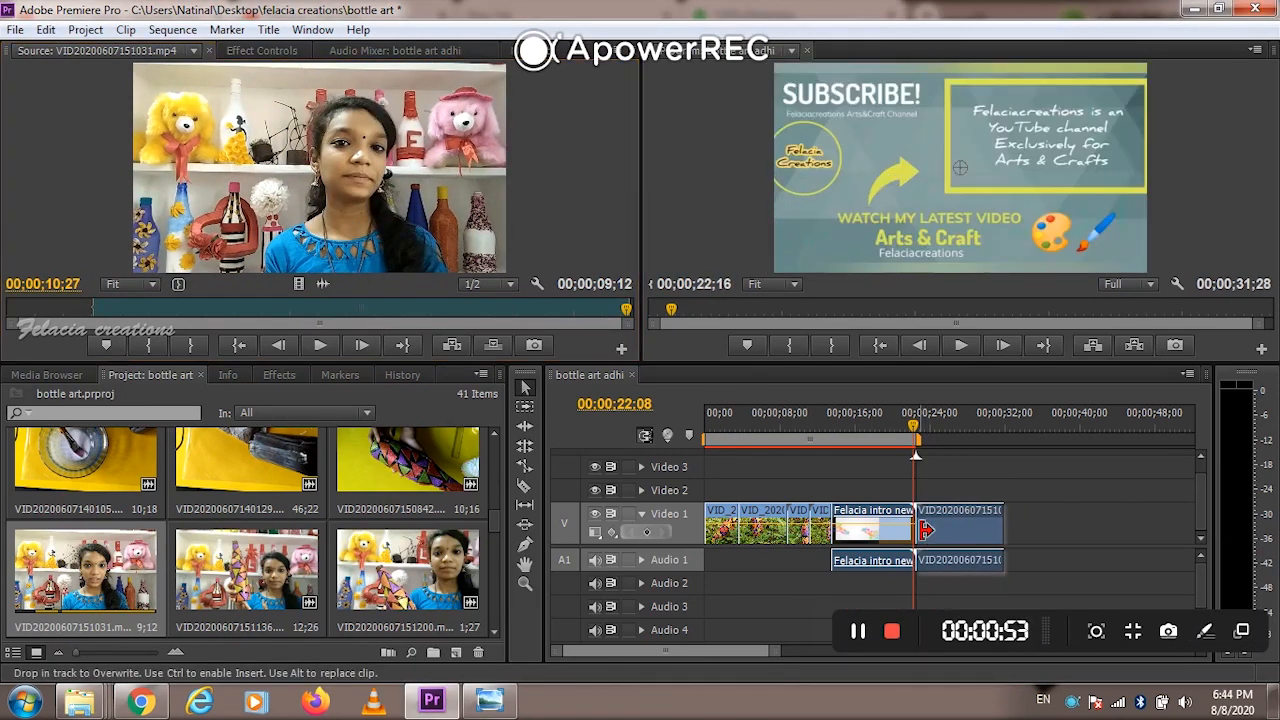
right_click(953, 535)
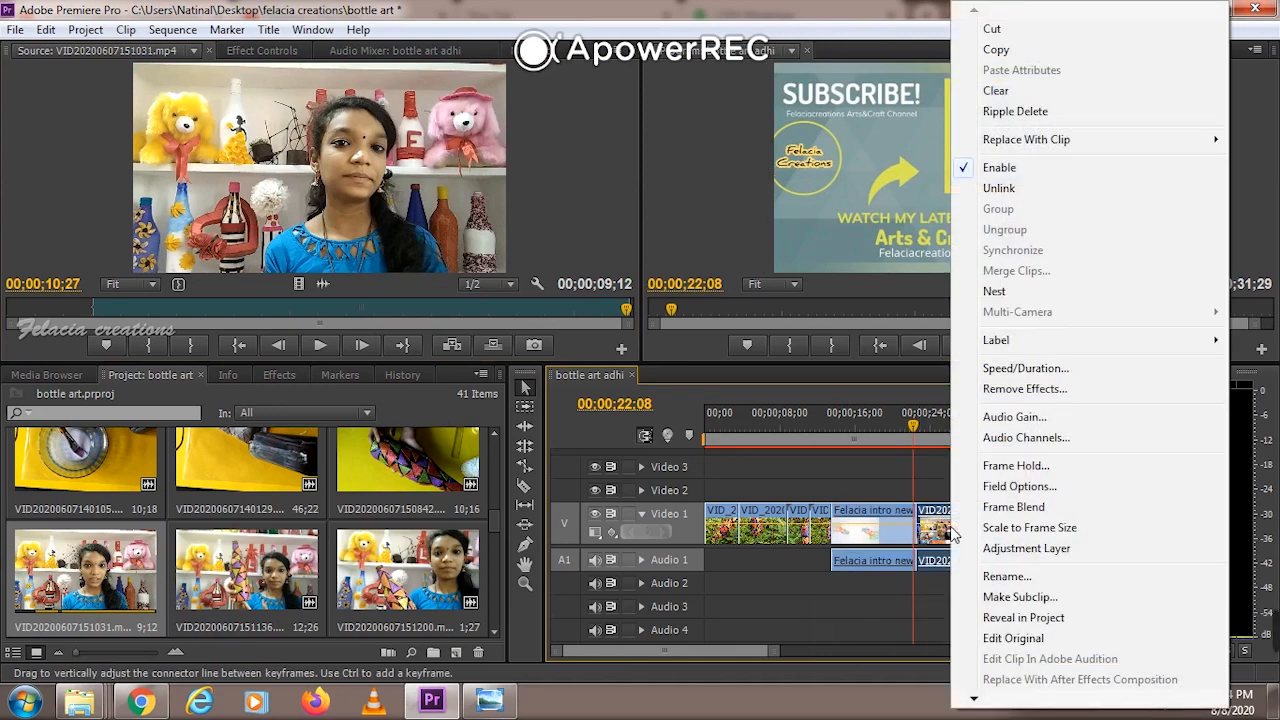
click(872, 467)
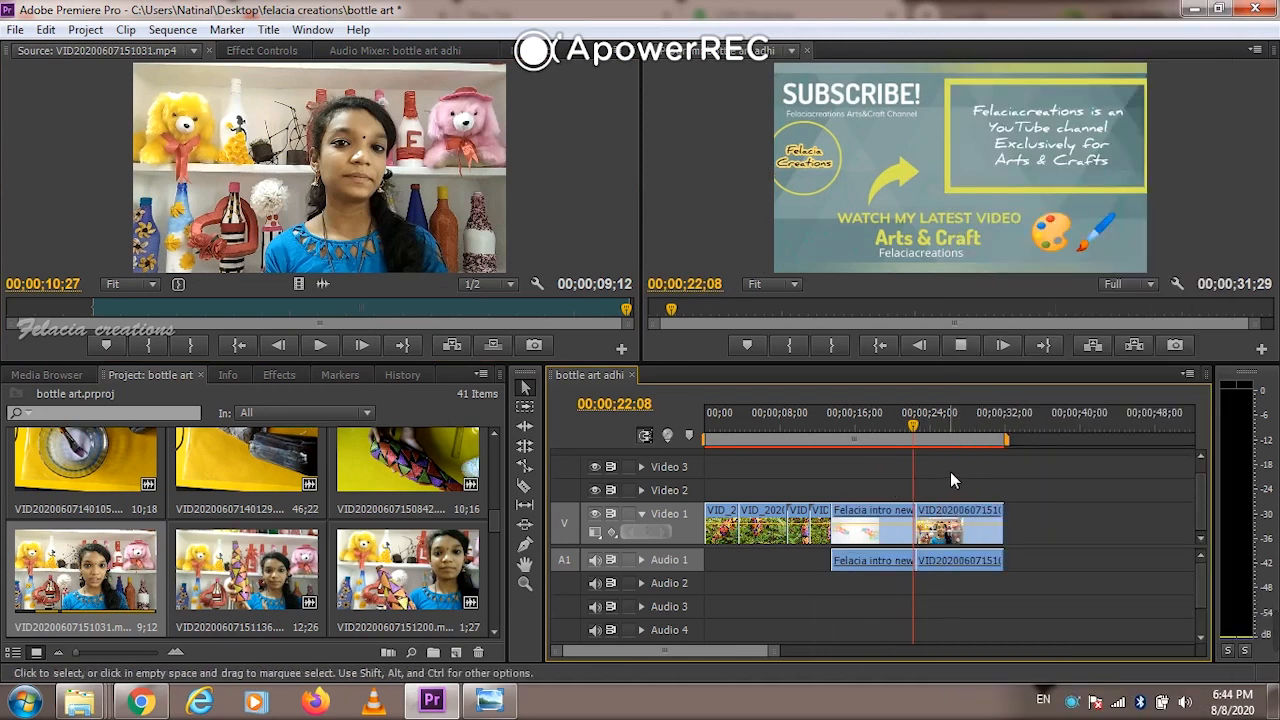
key(space)
click(925, 429)
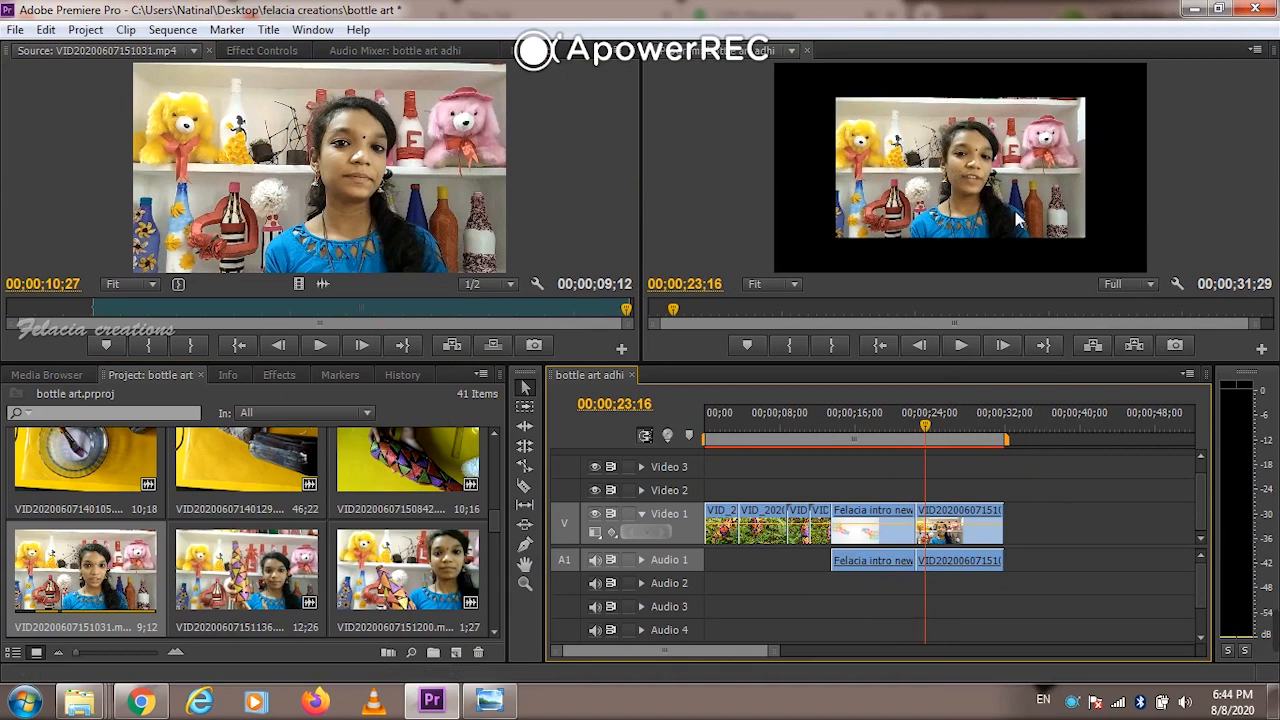
Scale the VID20200607151031.mp4 clip up in the Program monitor to fill the frame and play it to 00;00;31;17
click(1005, 168)
drag(841, 238, 771, 272)
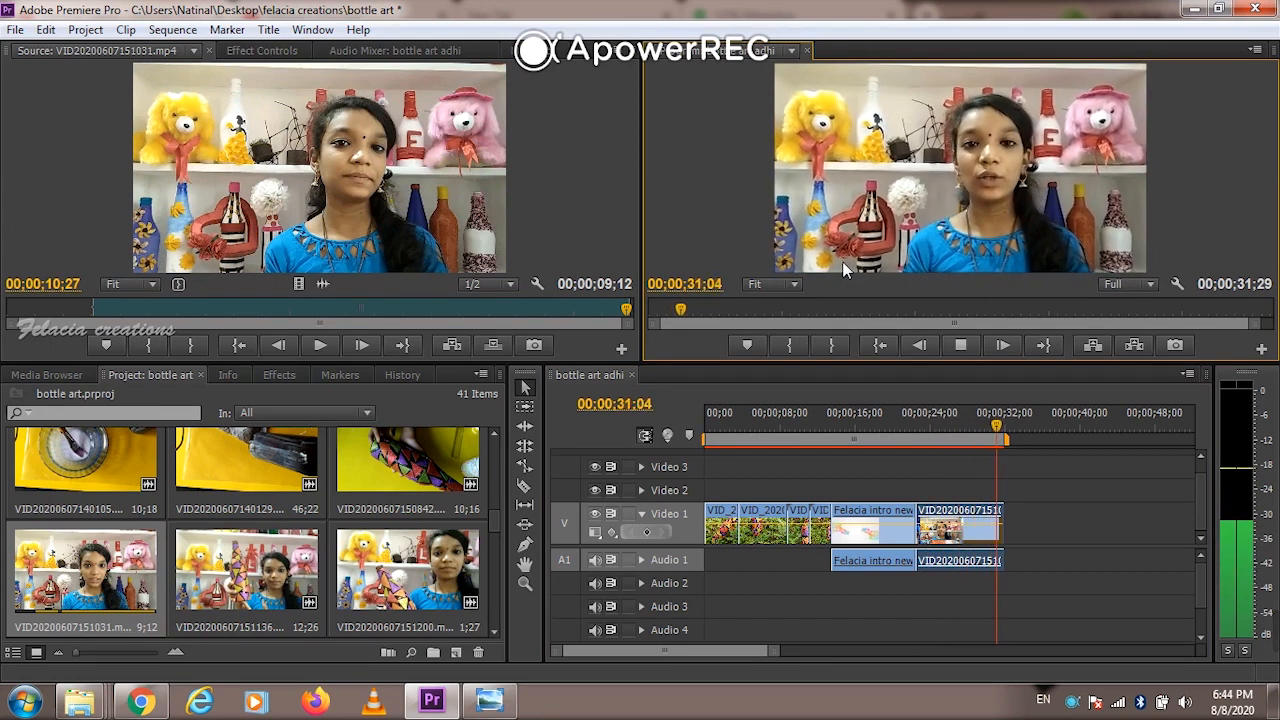
key(space)
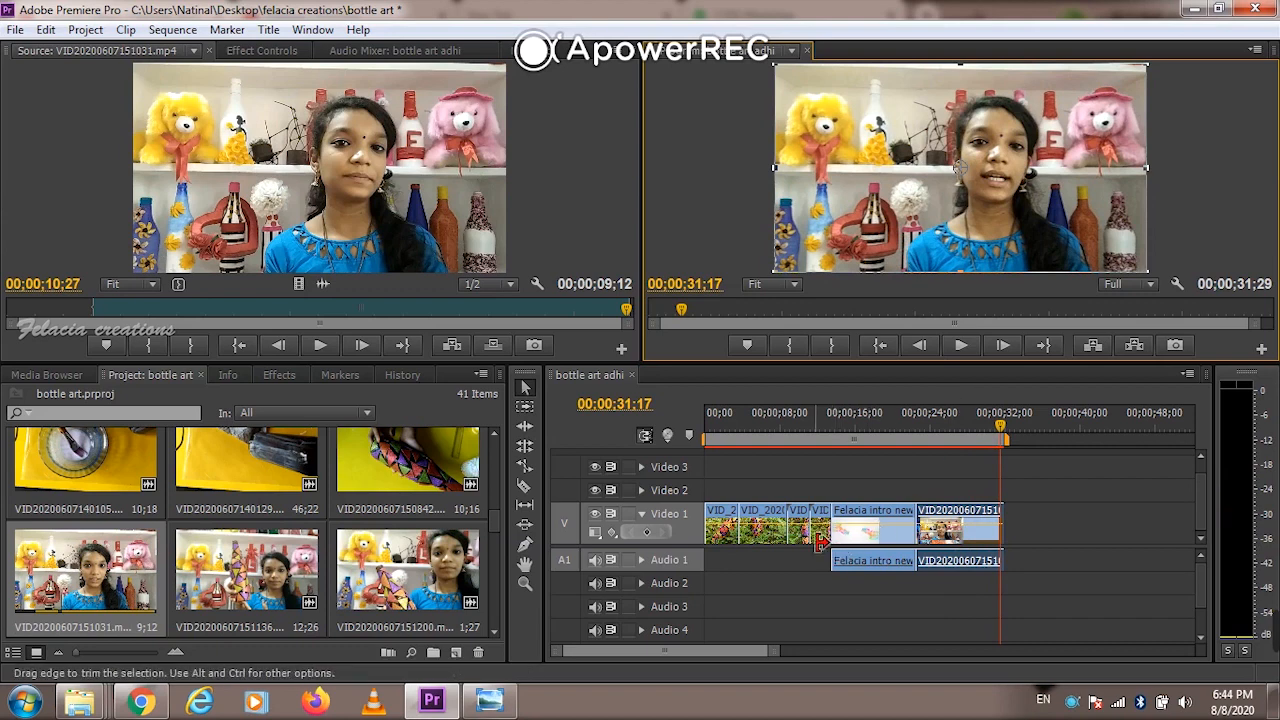
mouse_move(1265, 638)
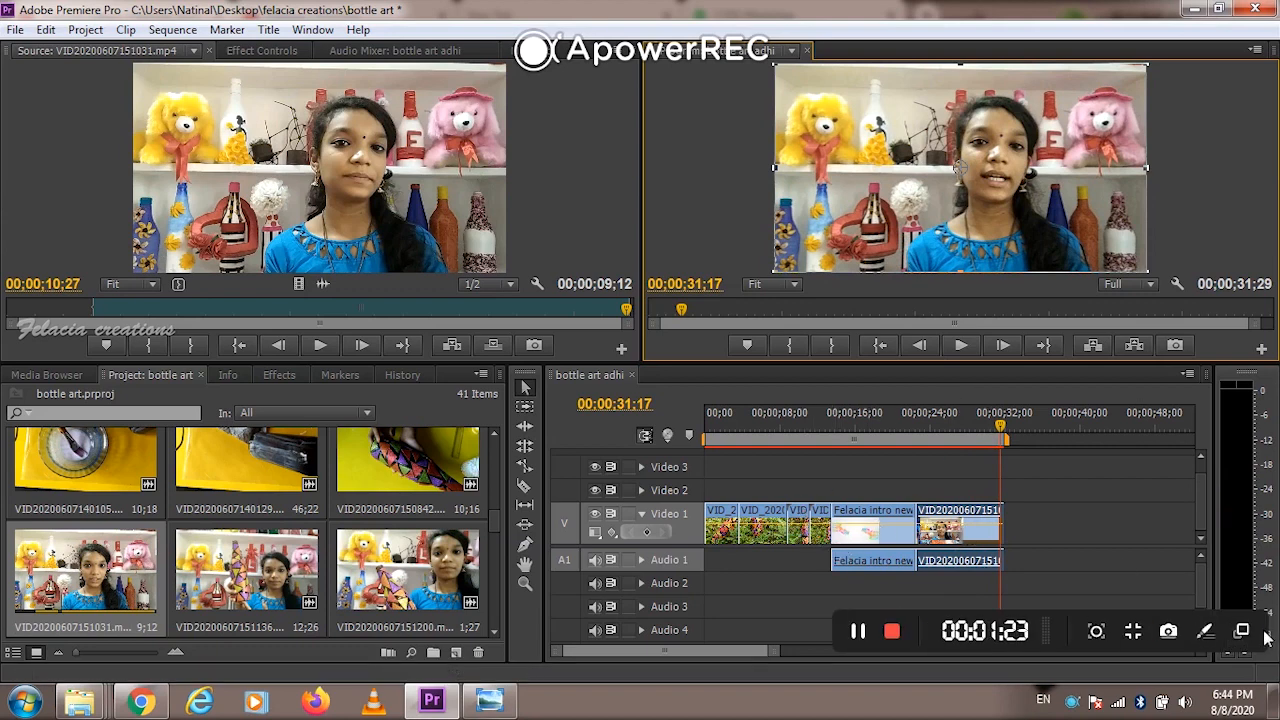
click(860, 634)
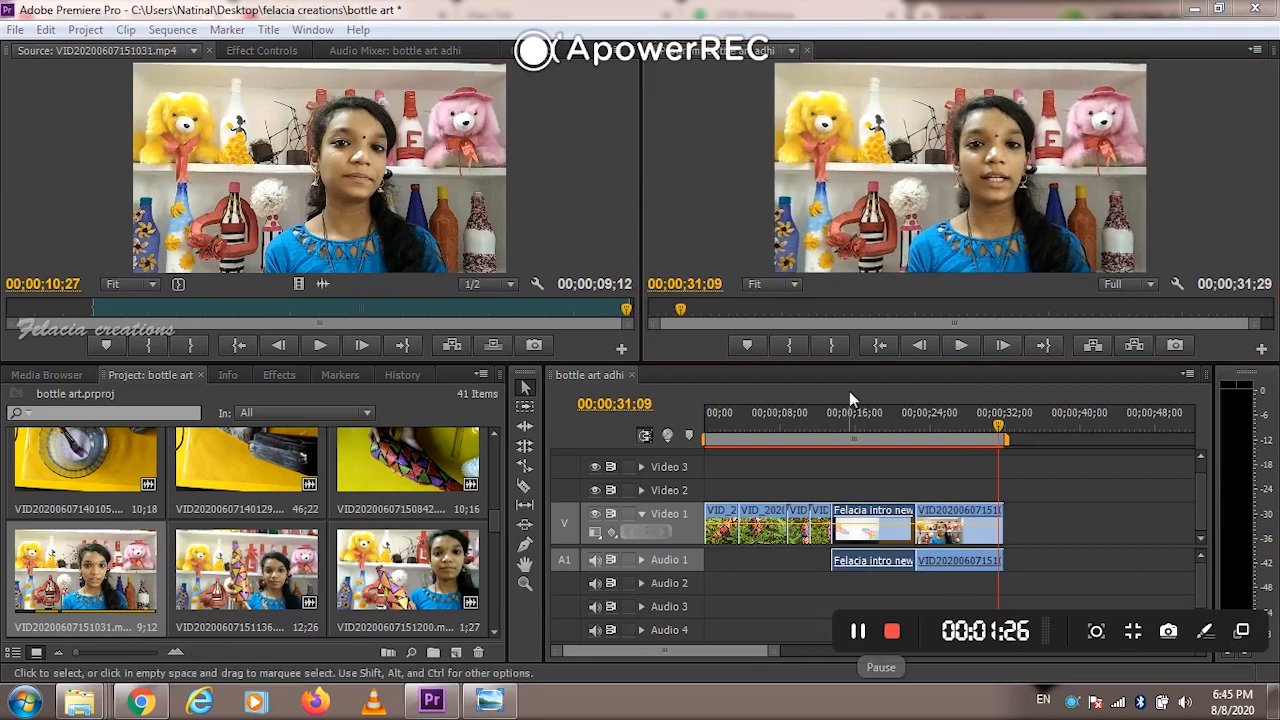
click(881, 217)
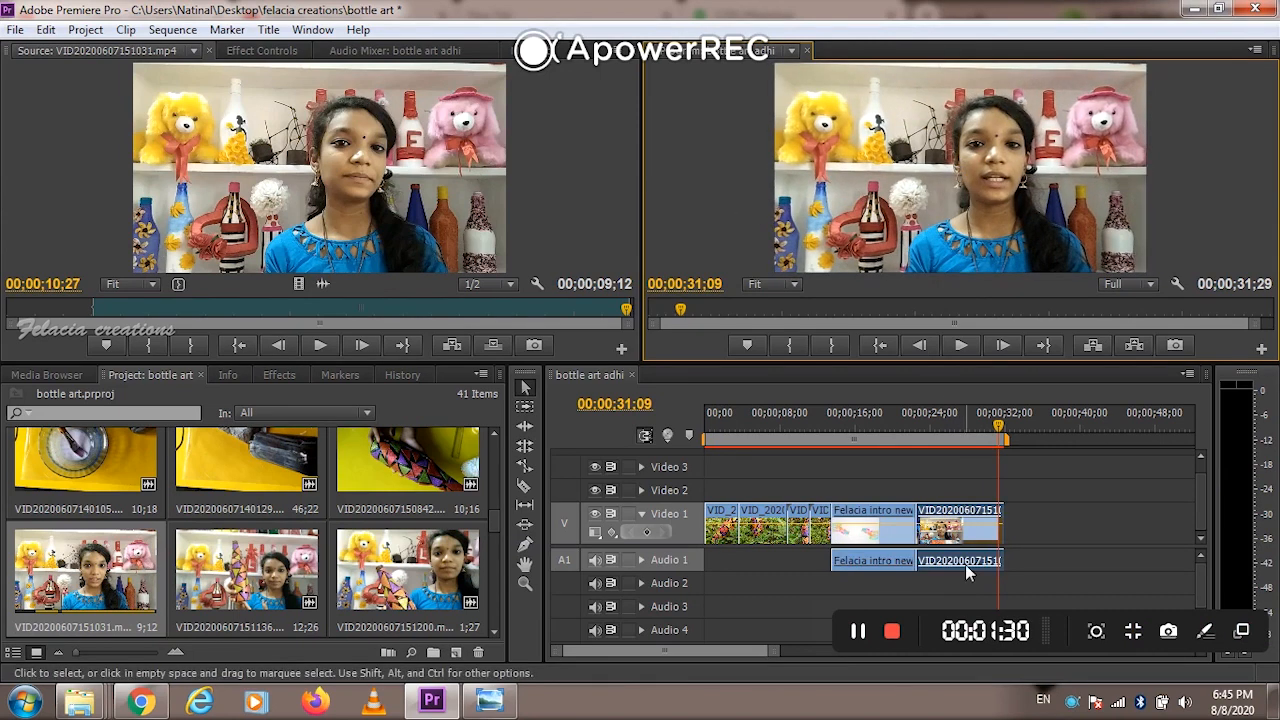
click(857, 631)
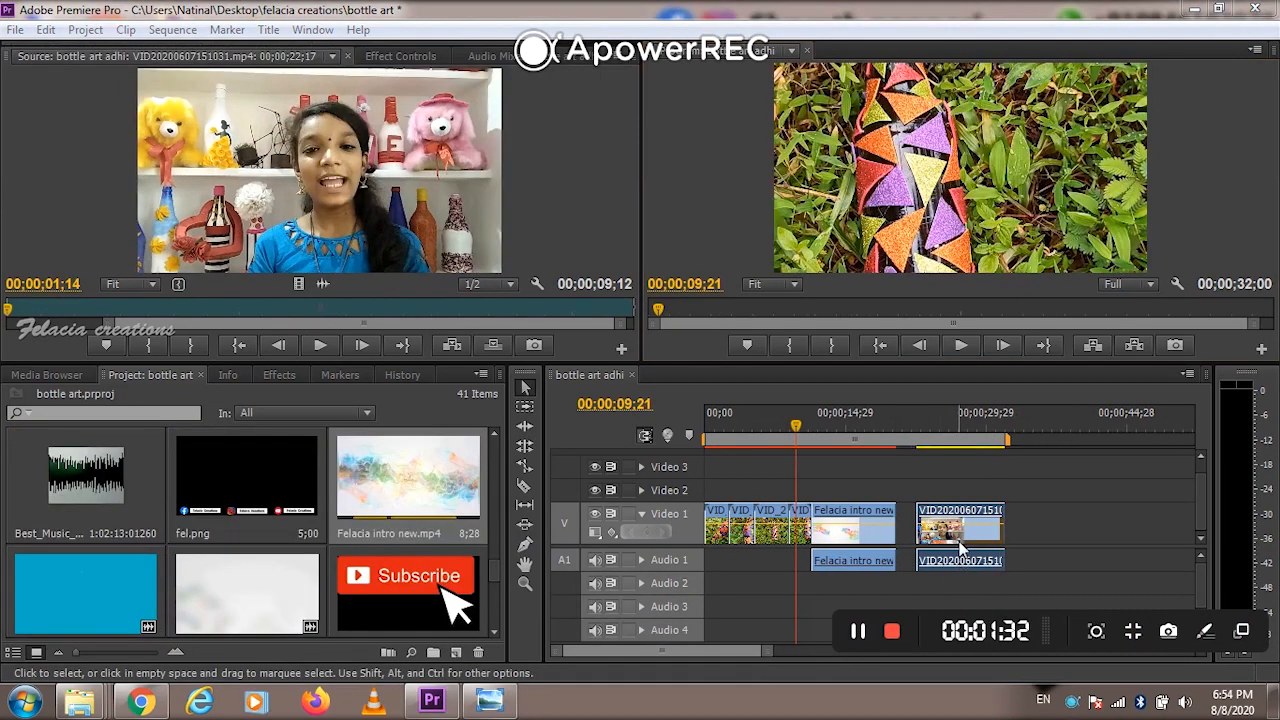
Move the VID20200607151031.mp4 clip earlier on Video 1 to close the gap after the intro, and play its opening
drag(960, 545, 934, 545)
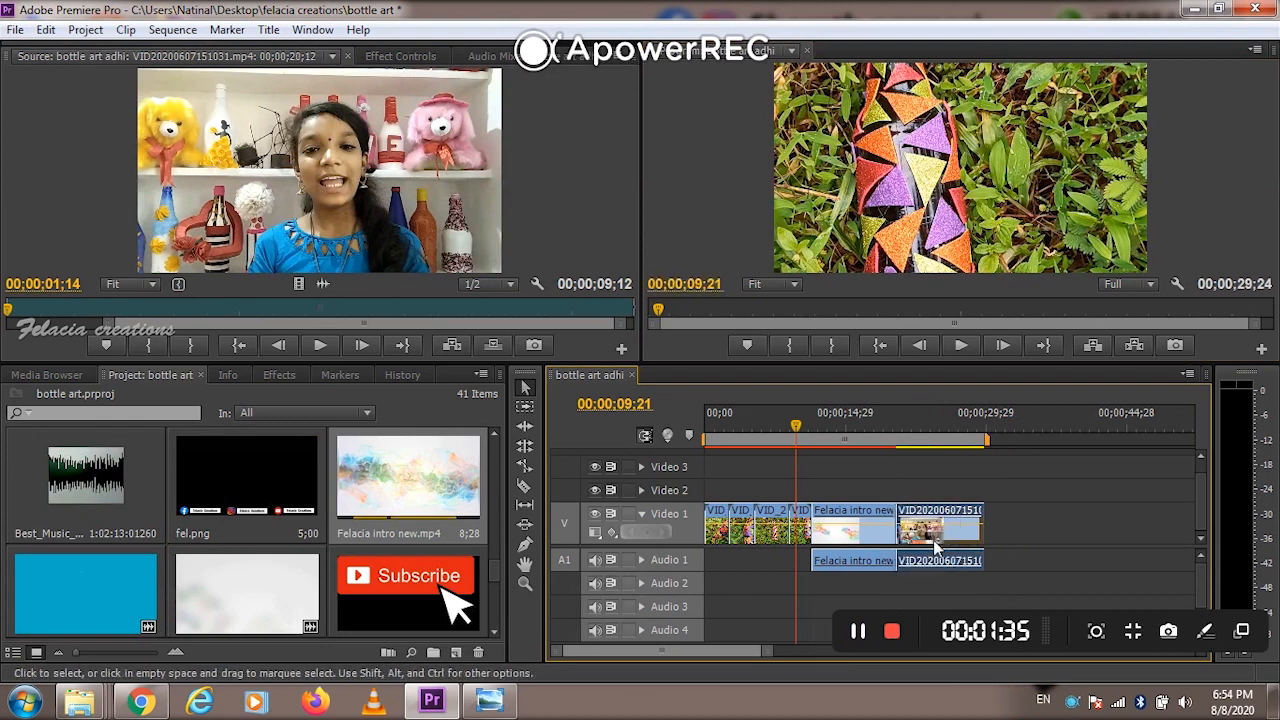
click(910, 427)
key(space)
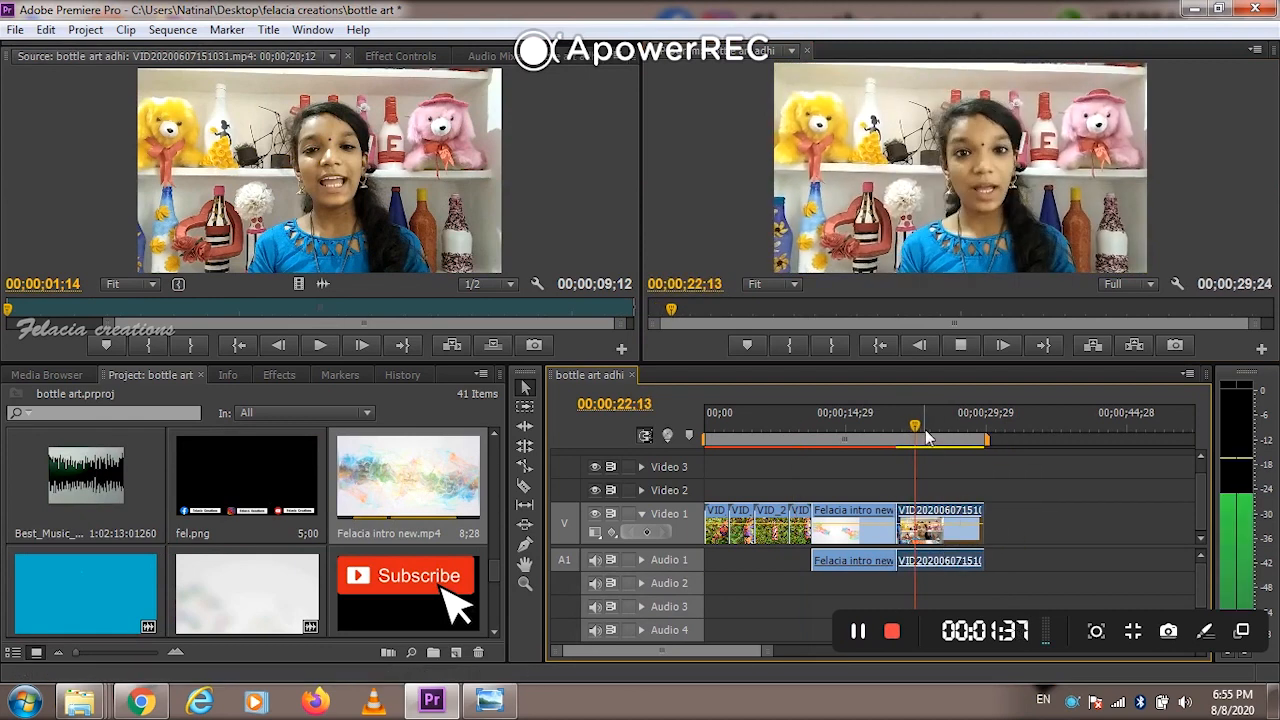
Normalize the max peak of the VID20200607151031.mp4 clip's audio to 0 dB and play the clip from its start
right_click(948, 537)
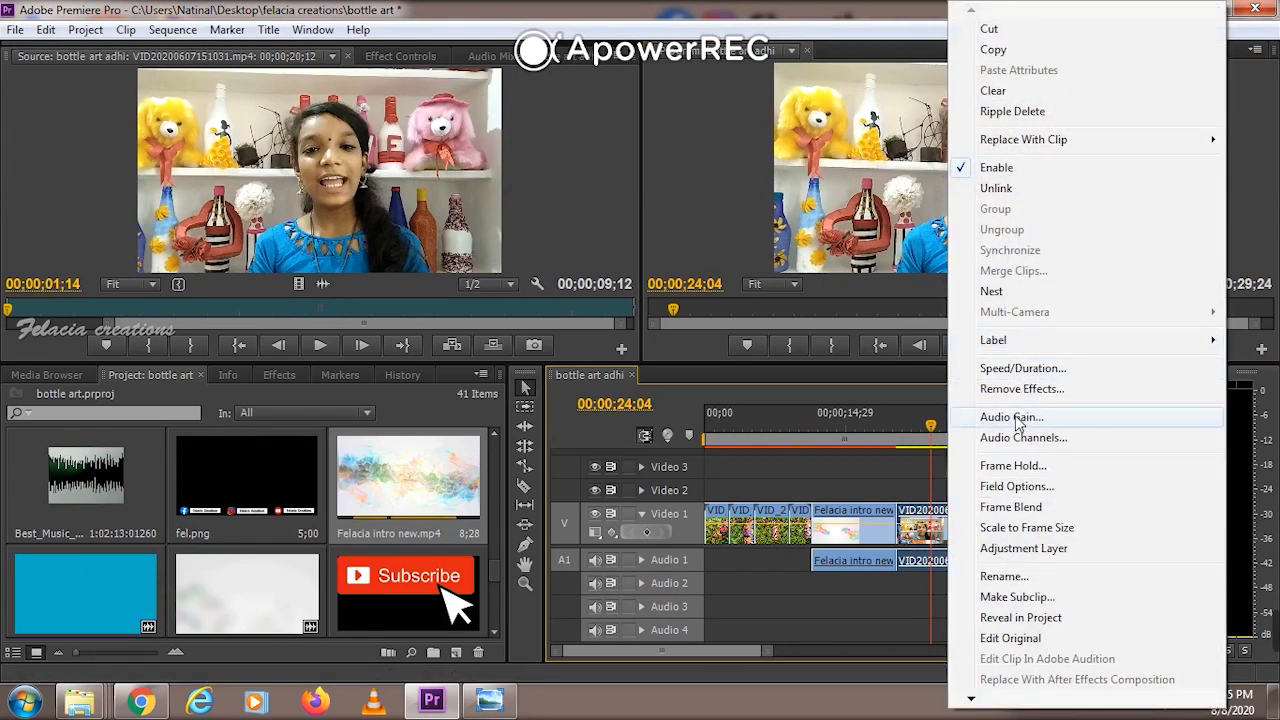
click(1014, 418)
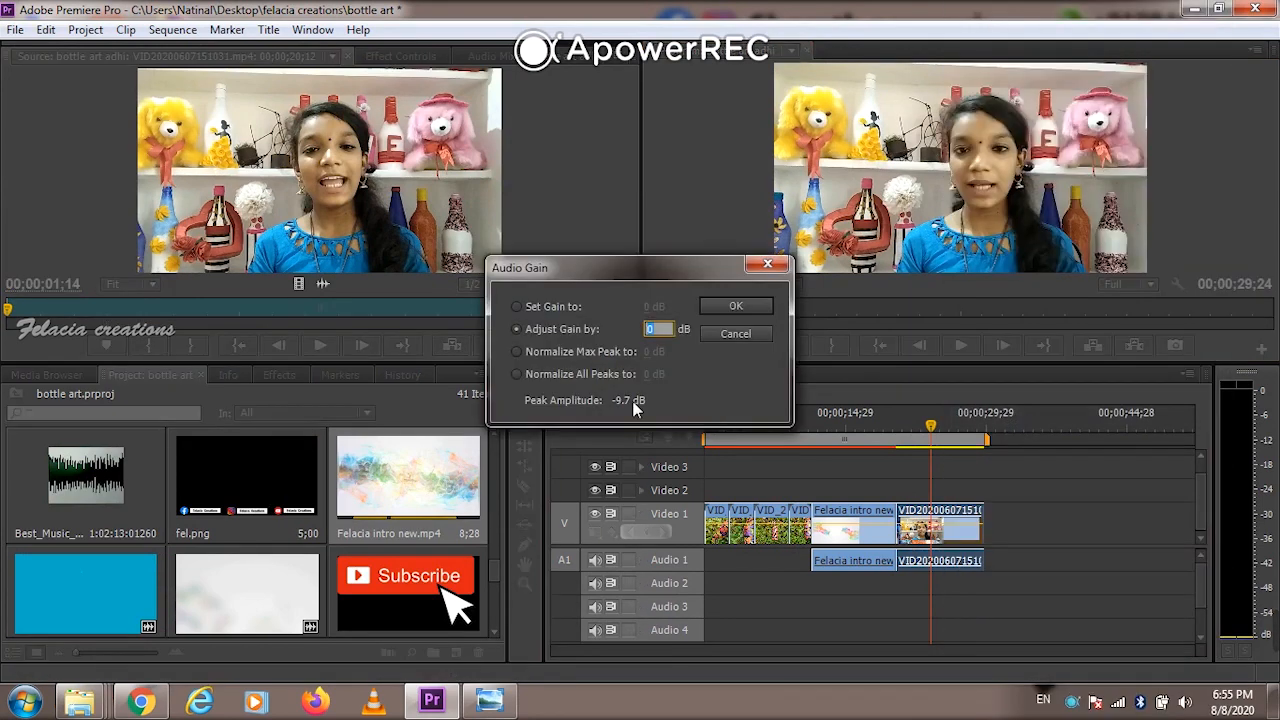
click(516, 352)
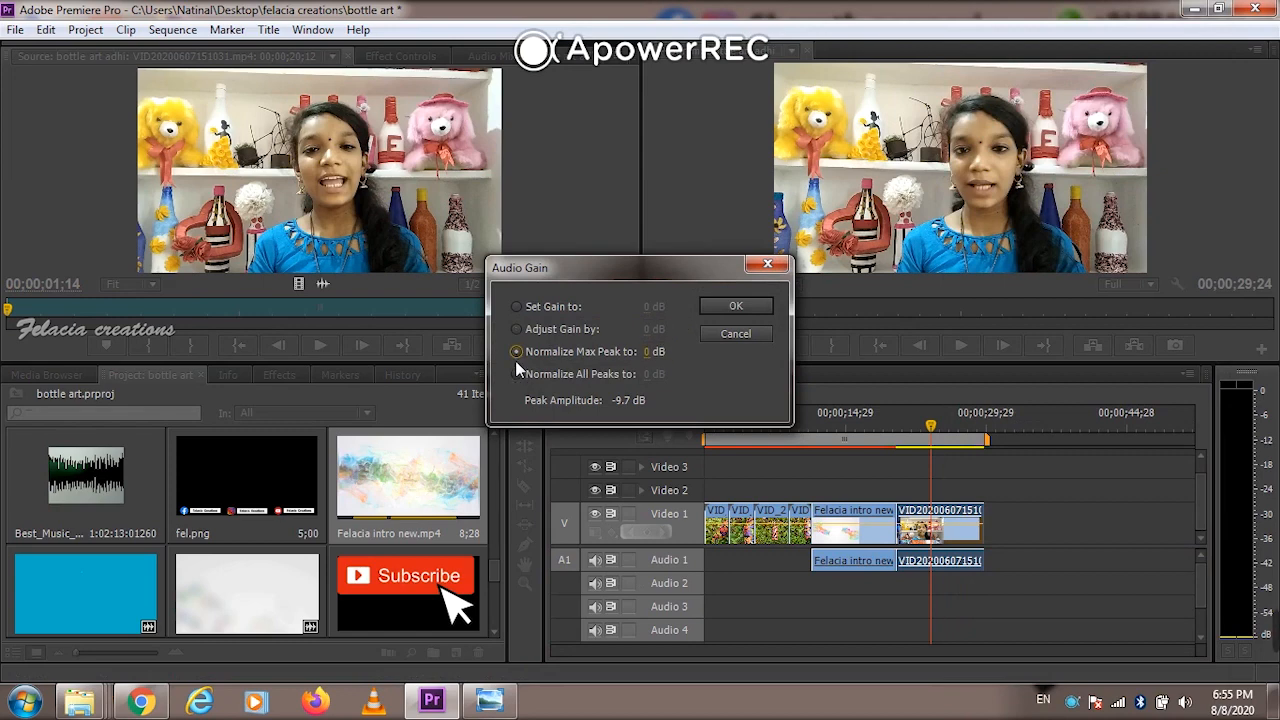
click(735, 308)
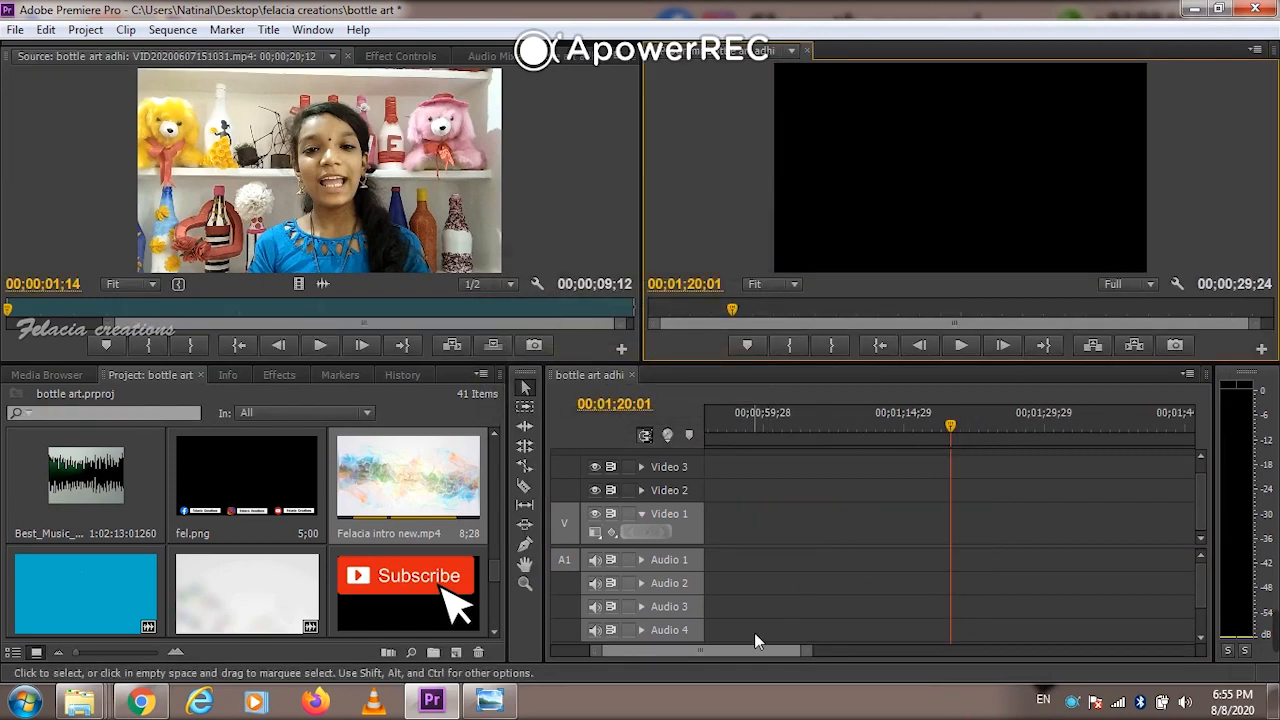
drag(714, 649, 600, 645)
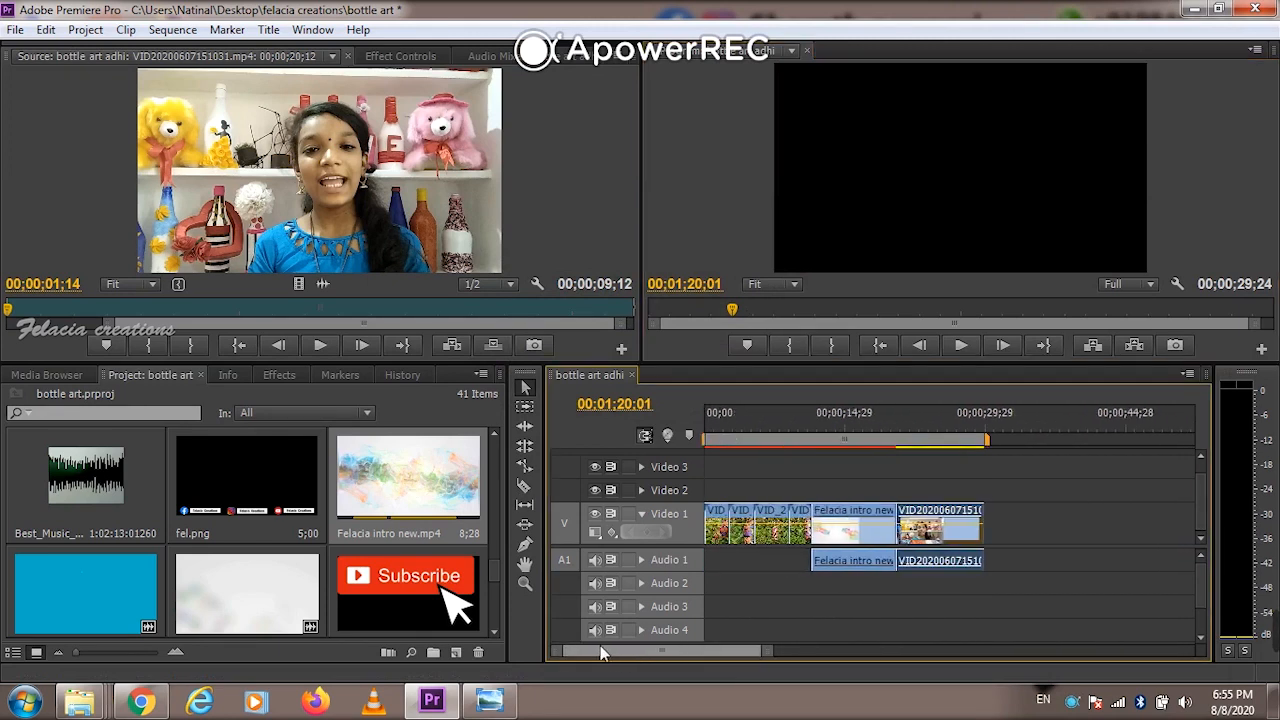
click(900, 424)
key(space)
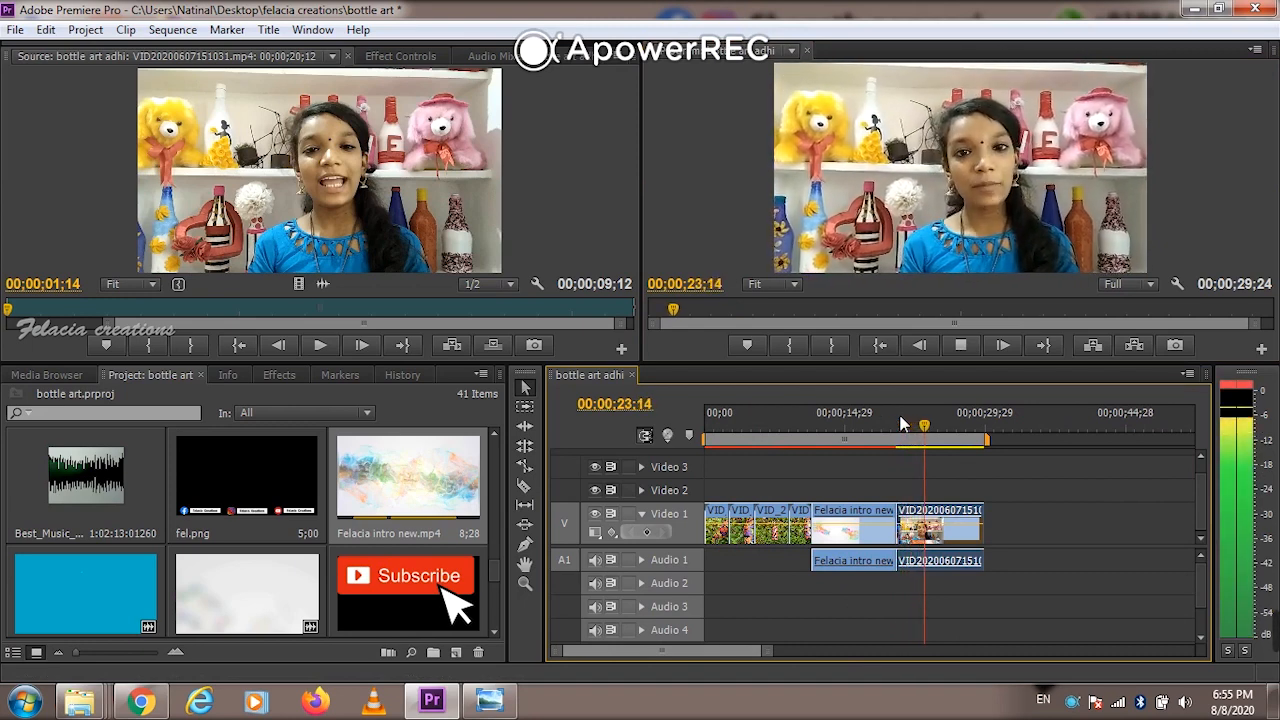
Reapply the 0 dB max peak normalization to the VID20200607151031.mp4 clip and replay its opening to check the sound
right_click(948, 525)
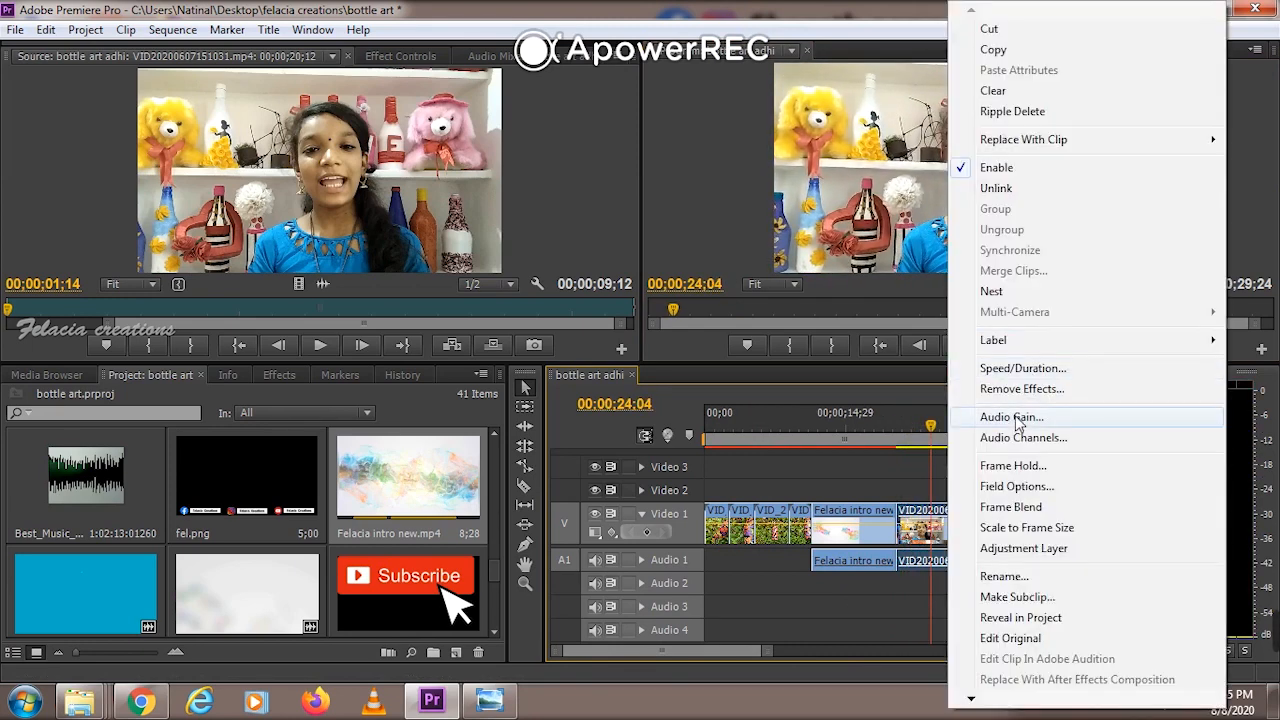
click(1014, 417)
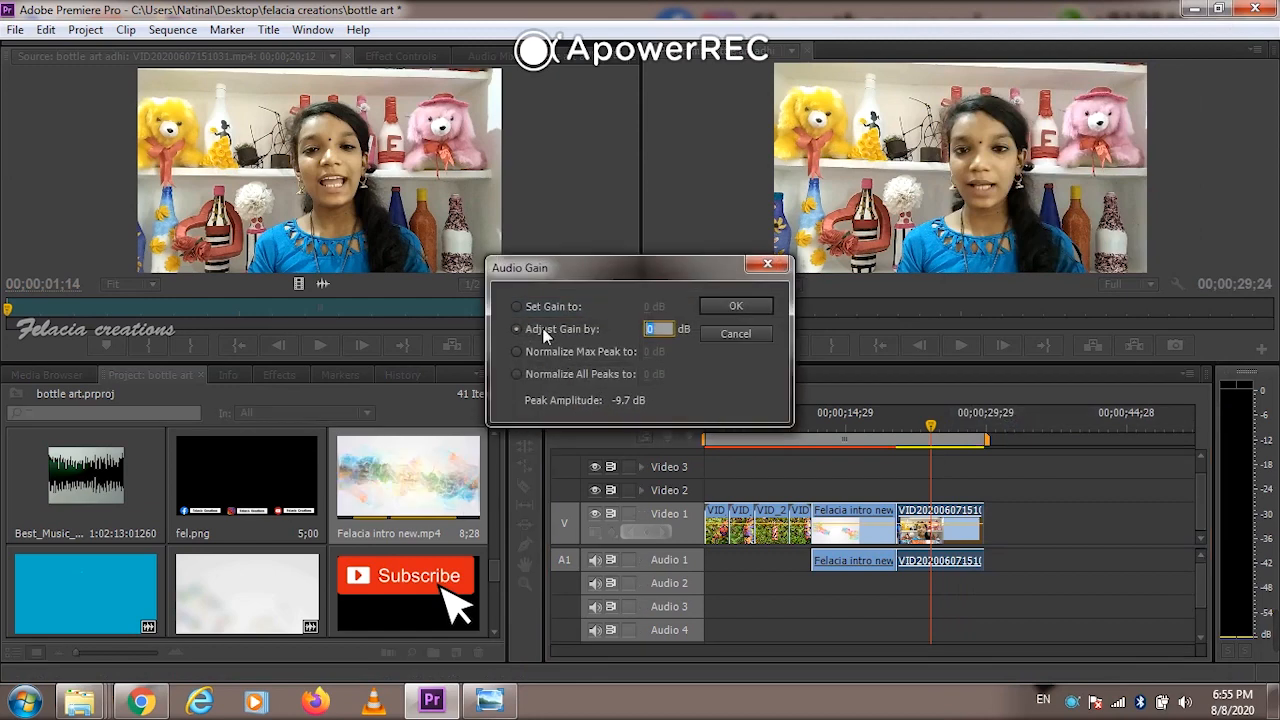
click(515, 350)
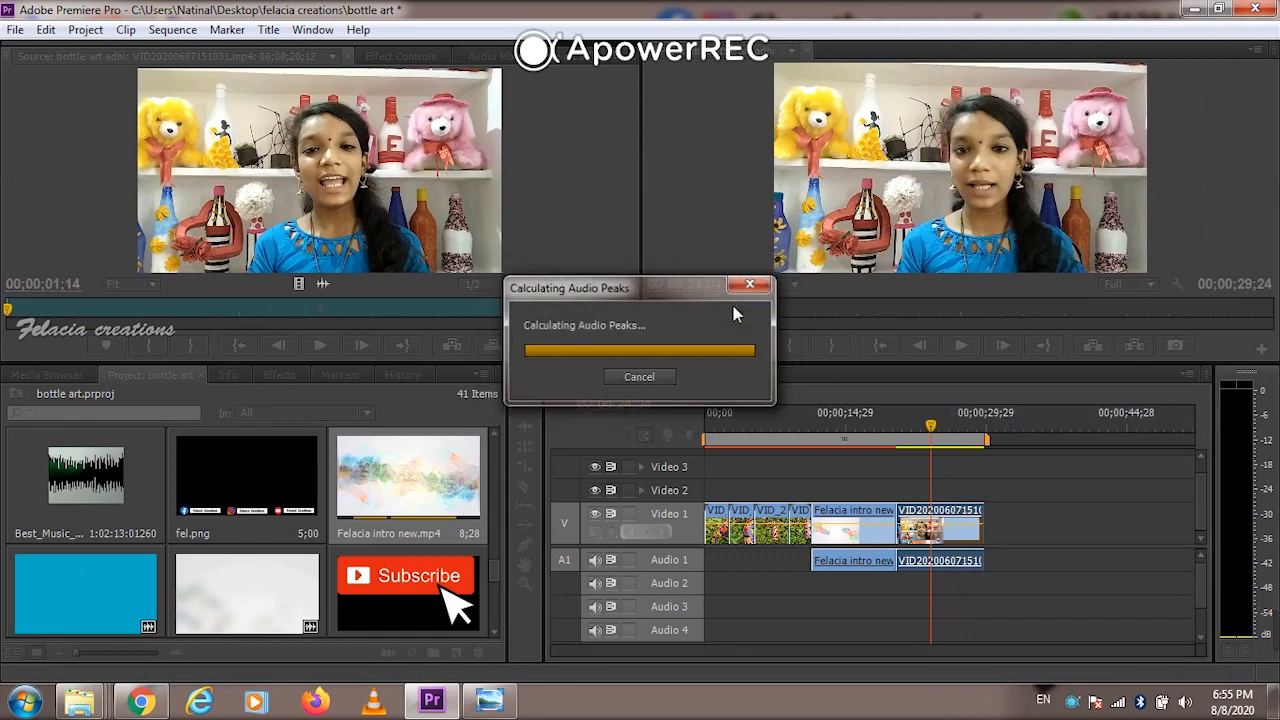
click(734, 311)
click(712, 649)
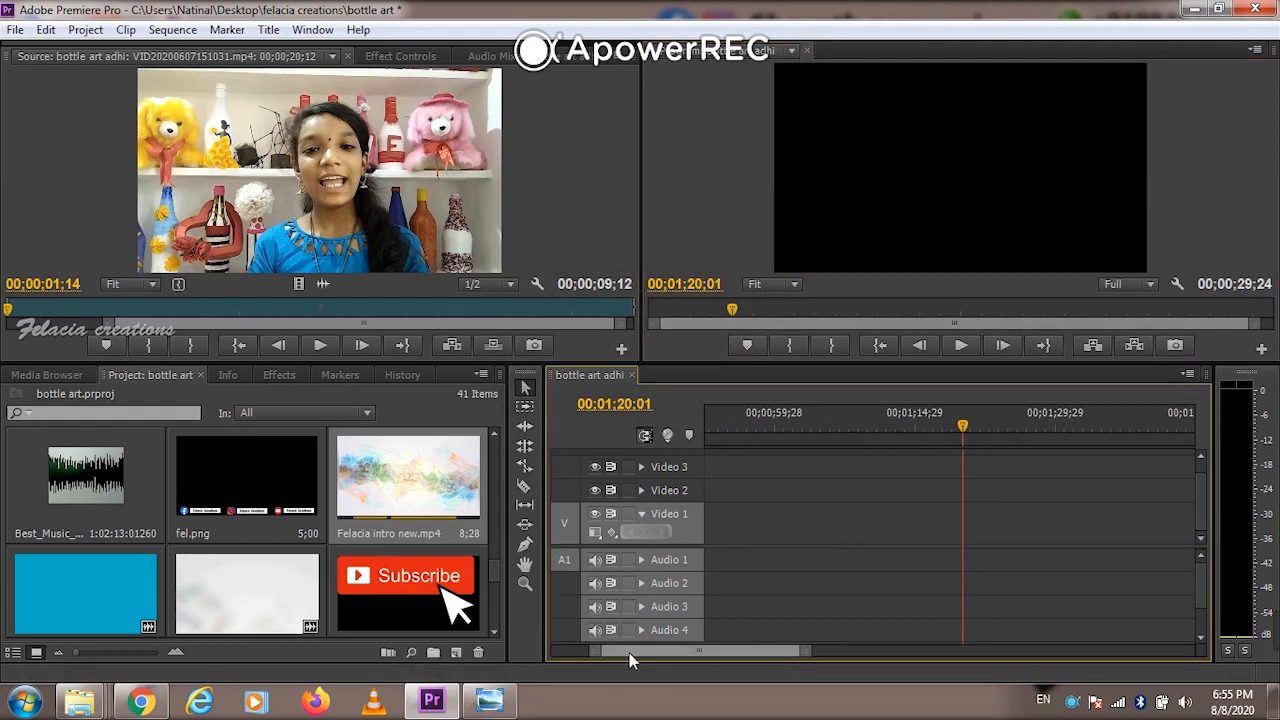
drag(640, 649, 604, 648)
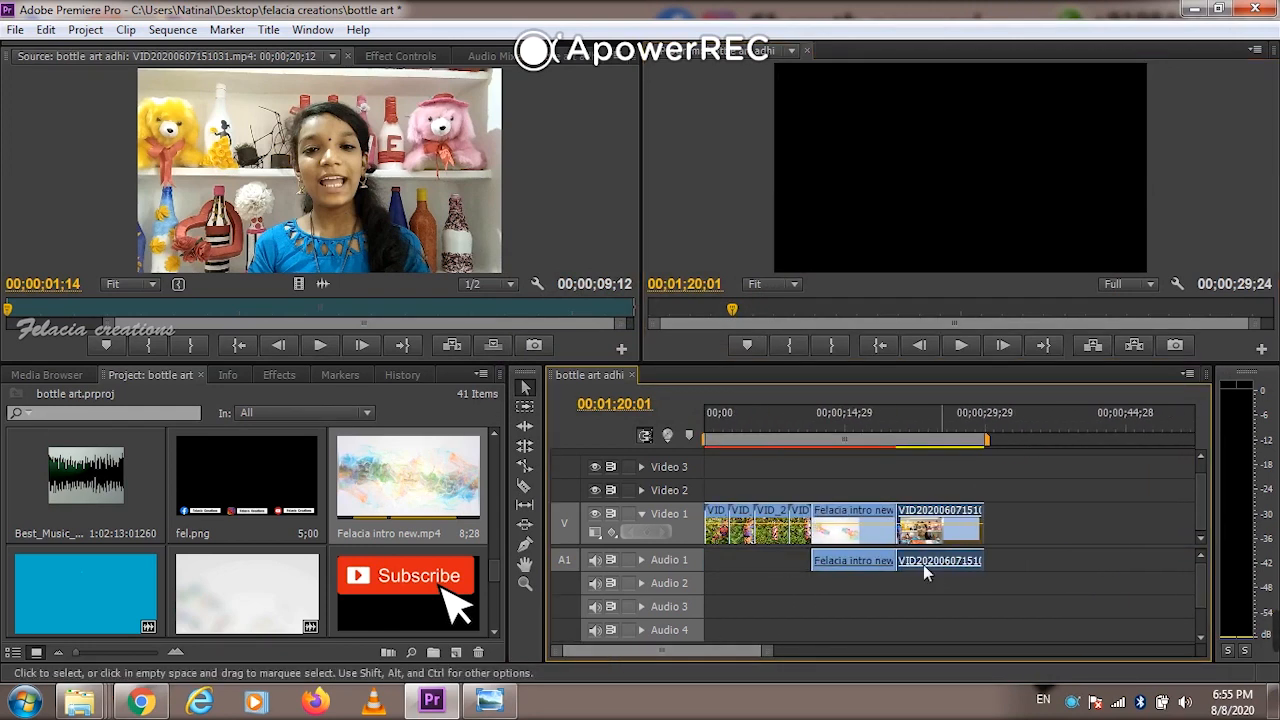
click(899, 422)
key(space)
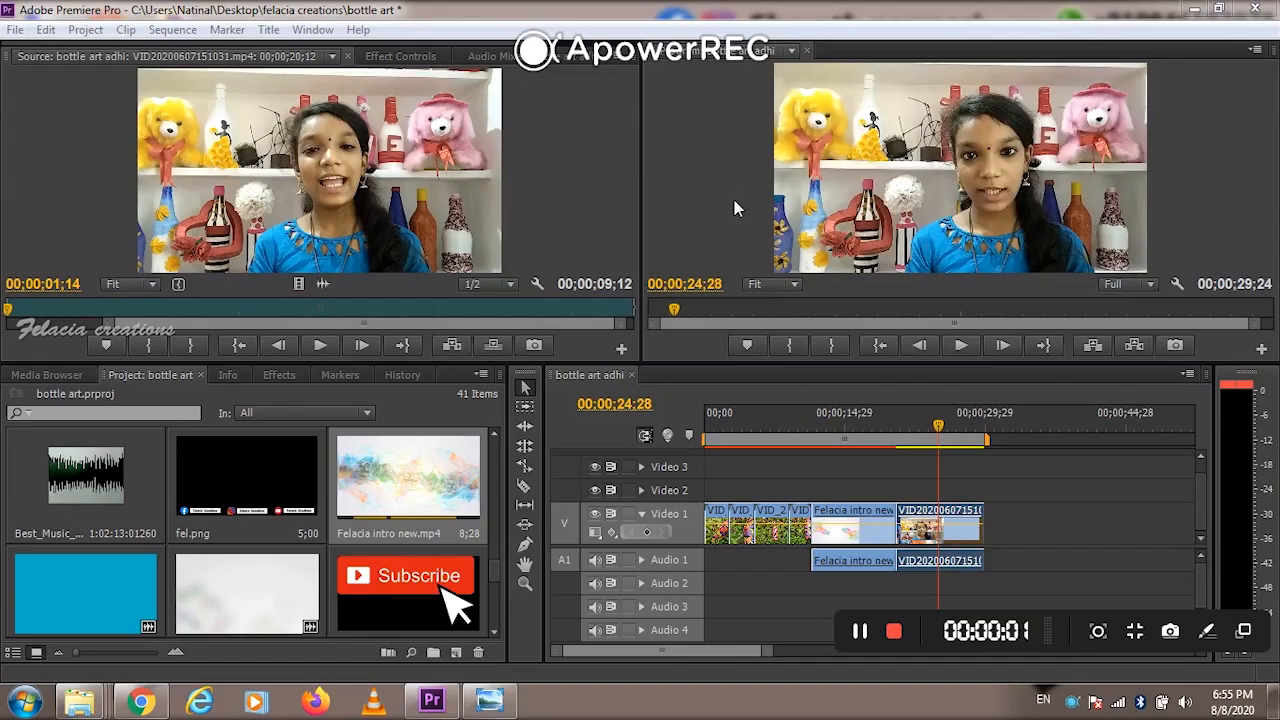
click(916, 429)
key(space)
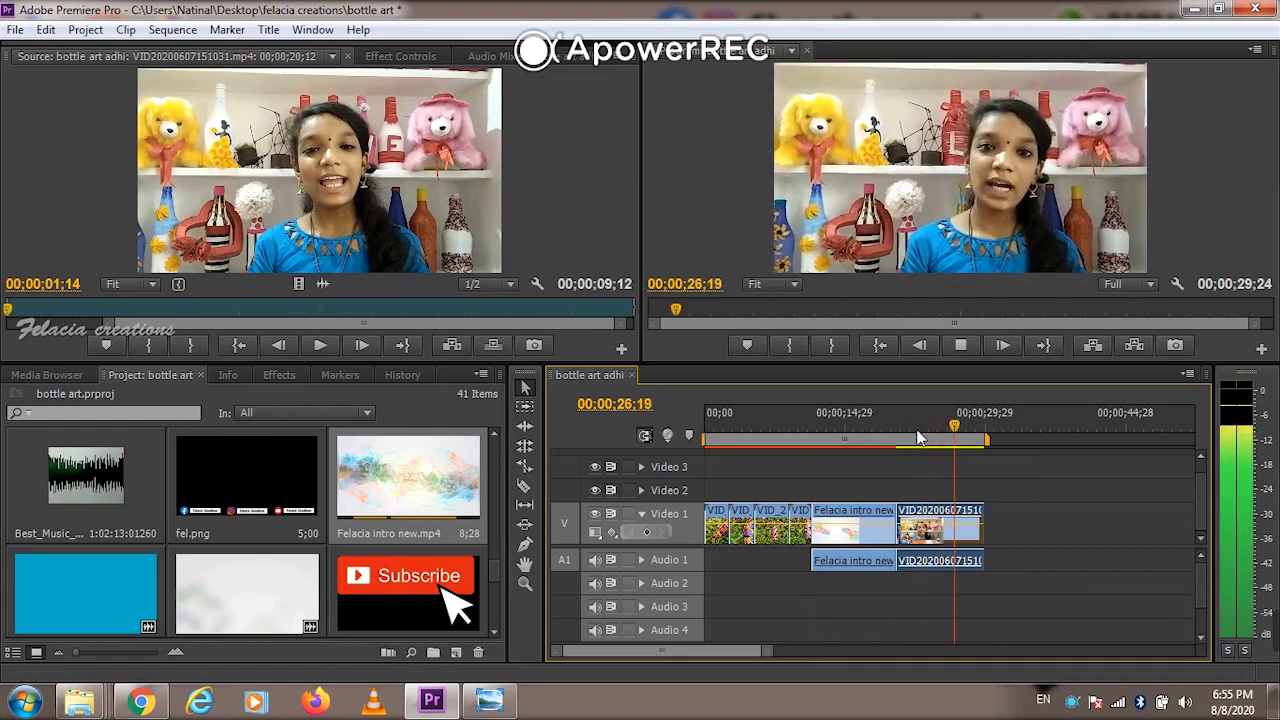
Scale the Felacia intro new.mp4 clip down in the Program monitor to fit the frame, and play on into the following clip
click(895, 428)
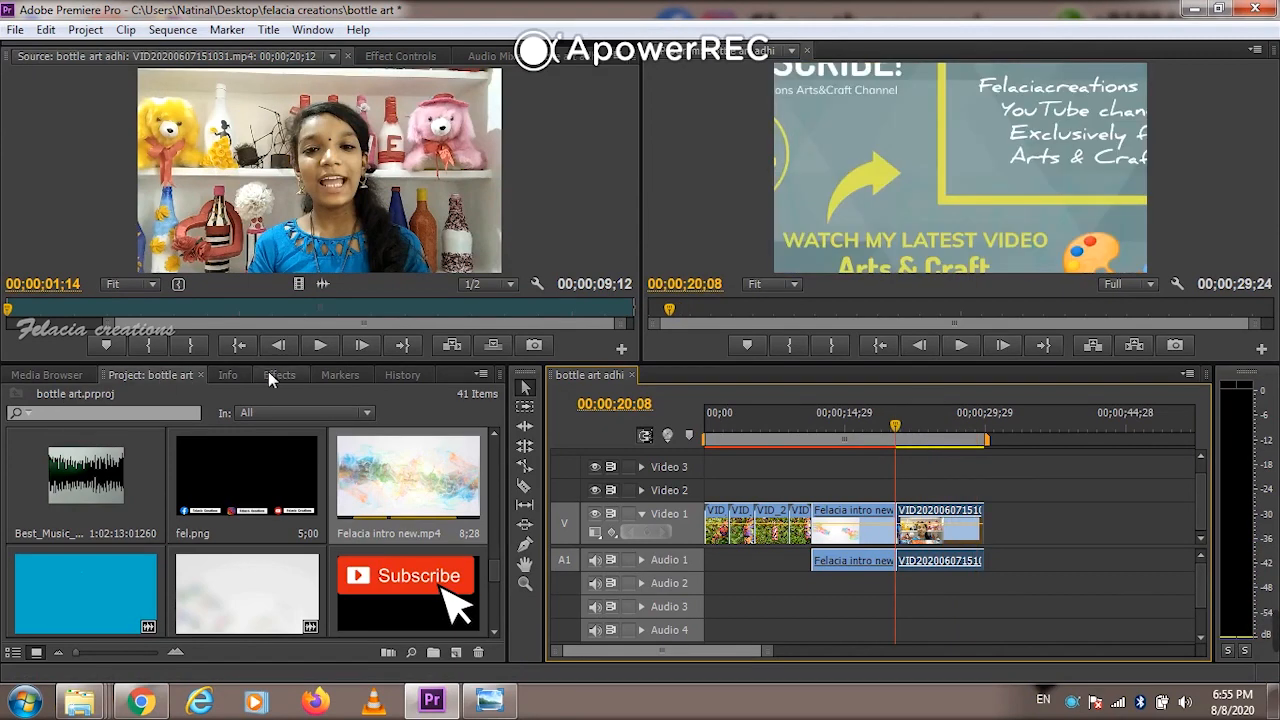
click(877, 428)
click(868, 224)
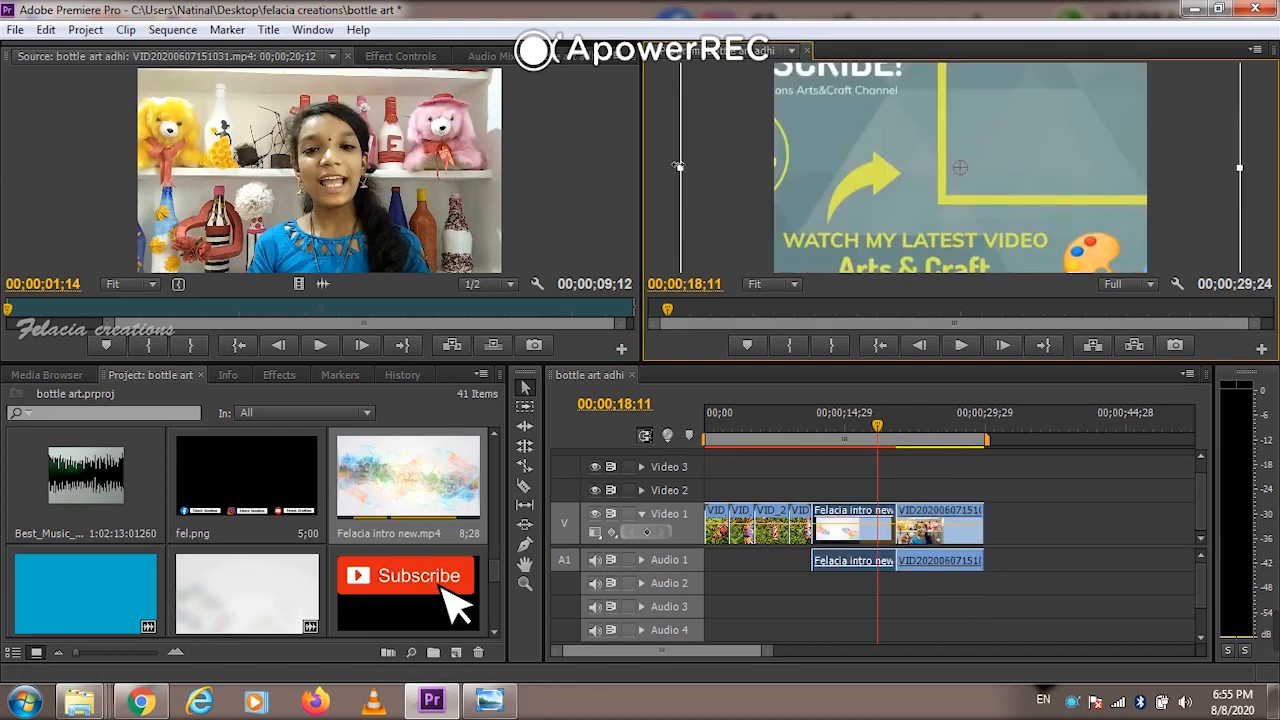
drag(678, 166, 765, 170)
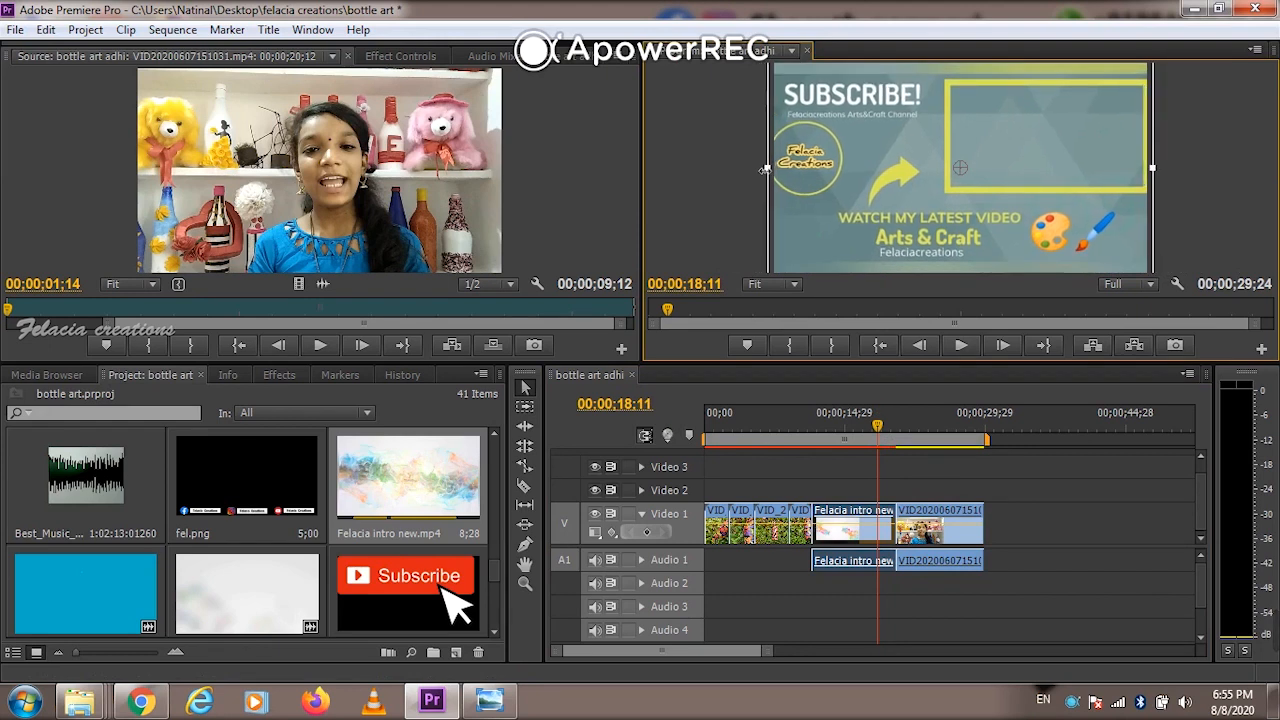
click(729, 190)
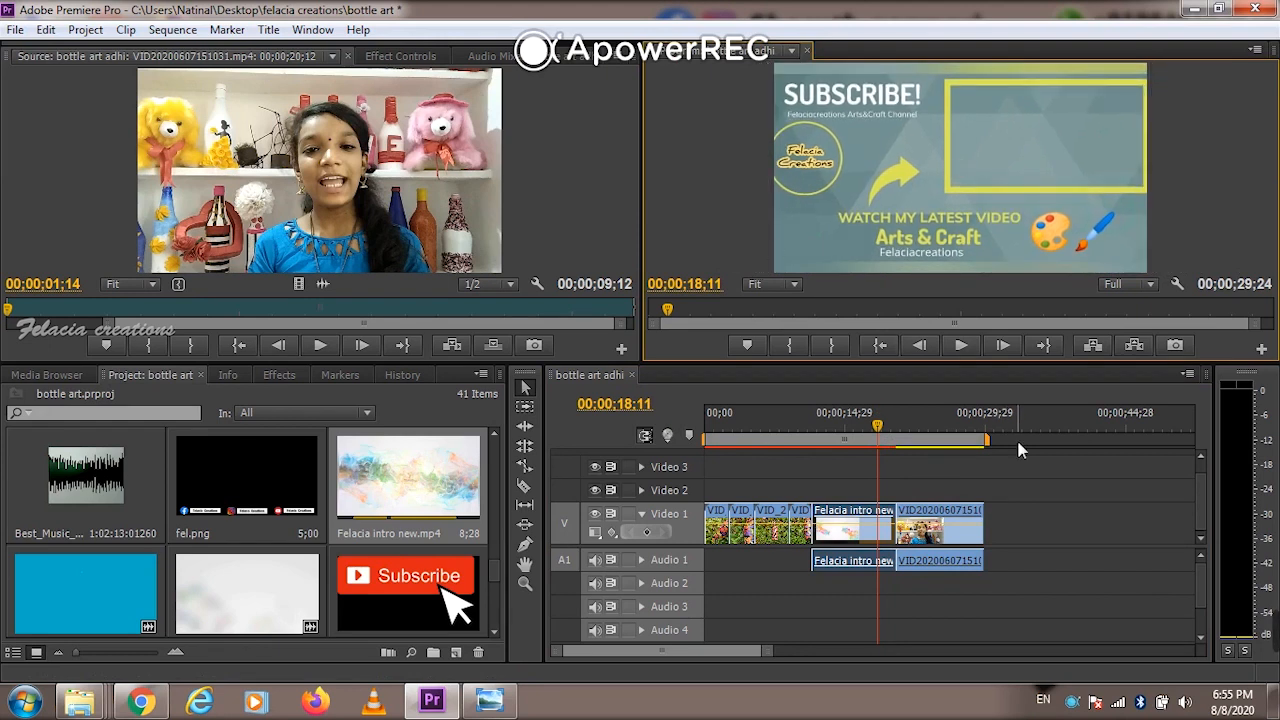
key(space)
click(818, 427)
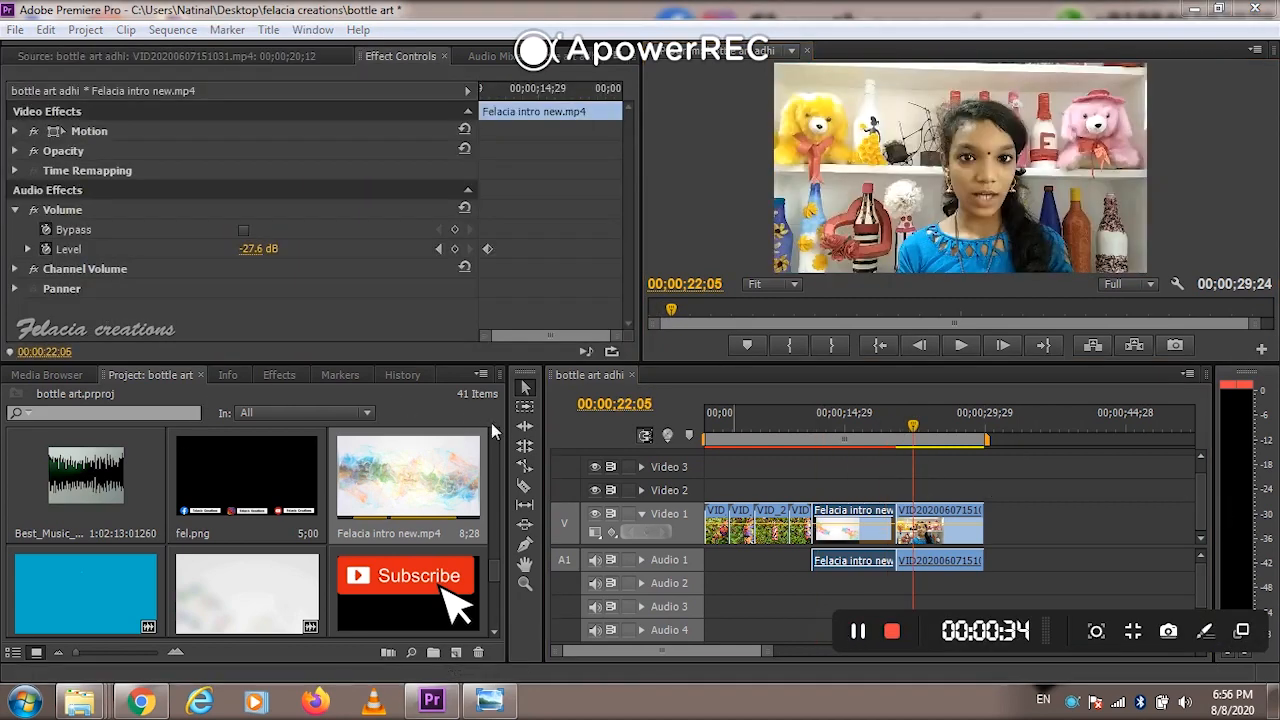
Show the Video Transitions categories in the effects library
click(279, 375)
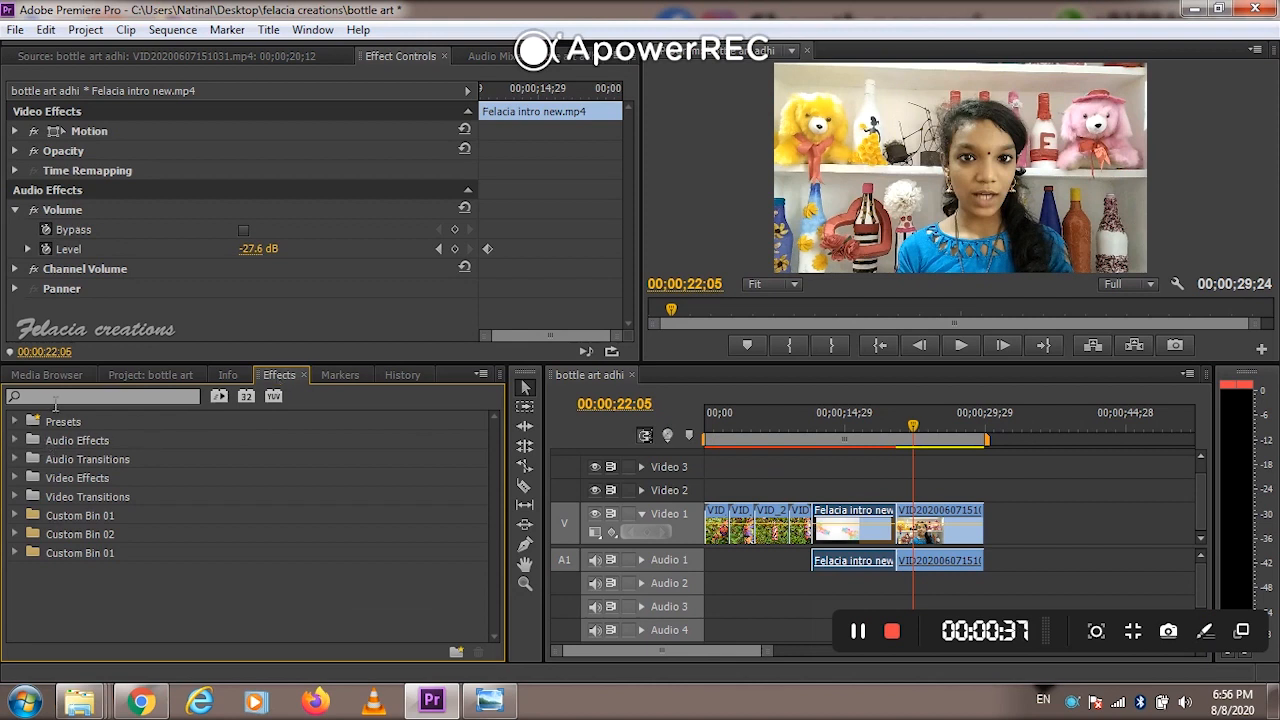
click(56, 398)
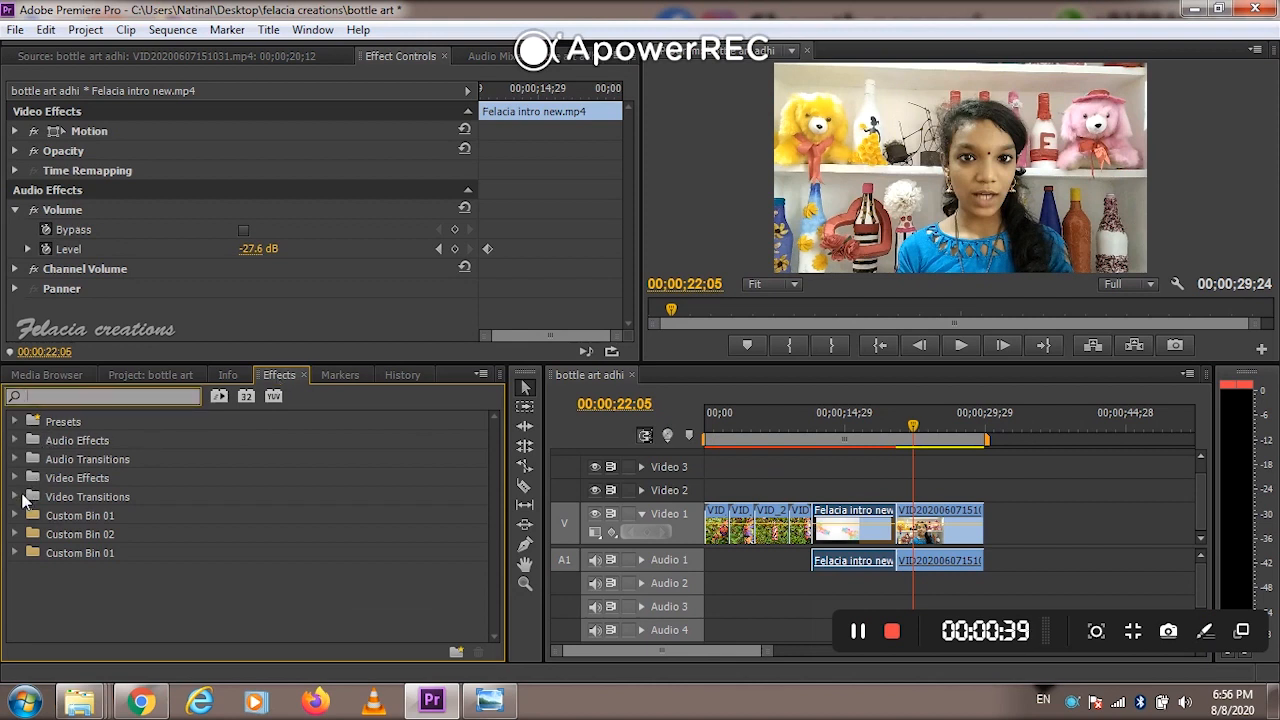
click(16, 497)
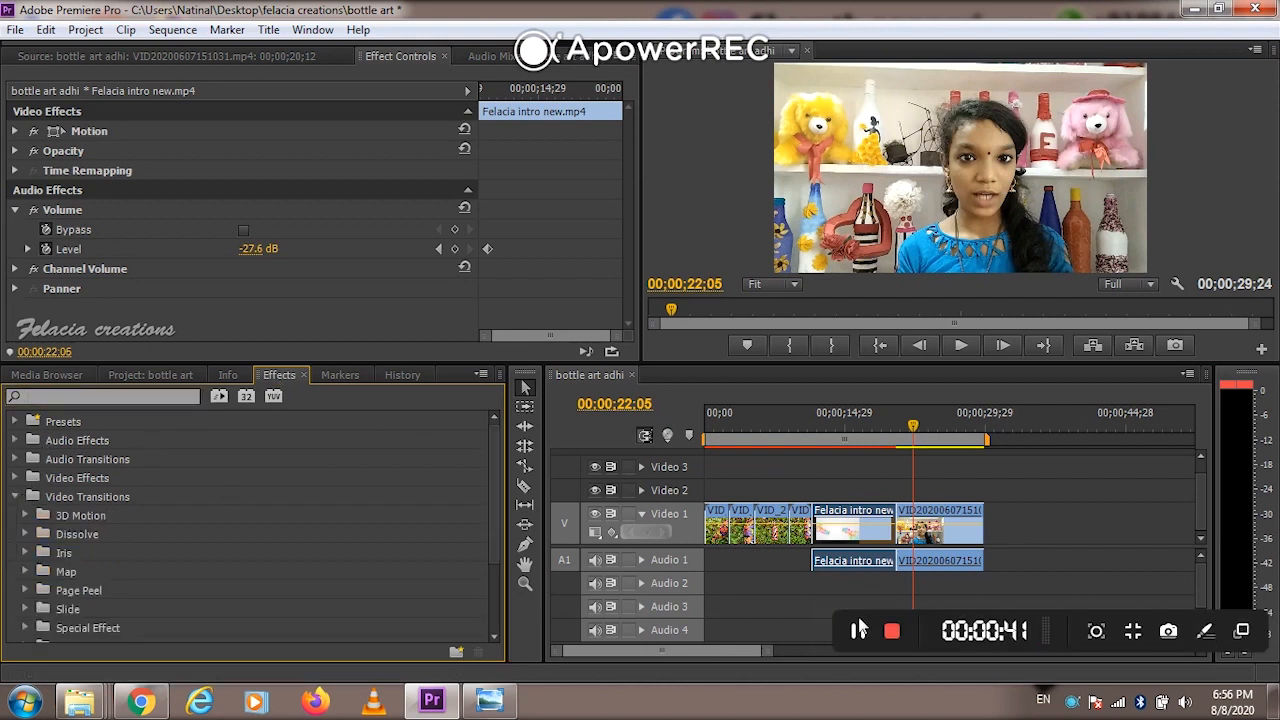
click(858, 632)
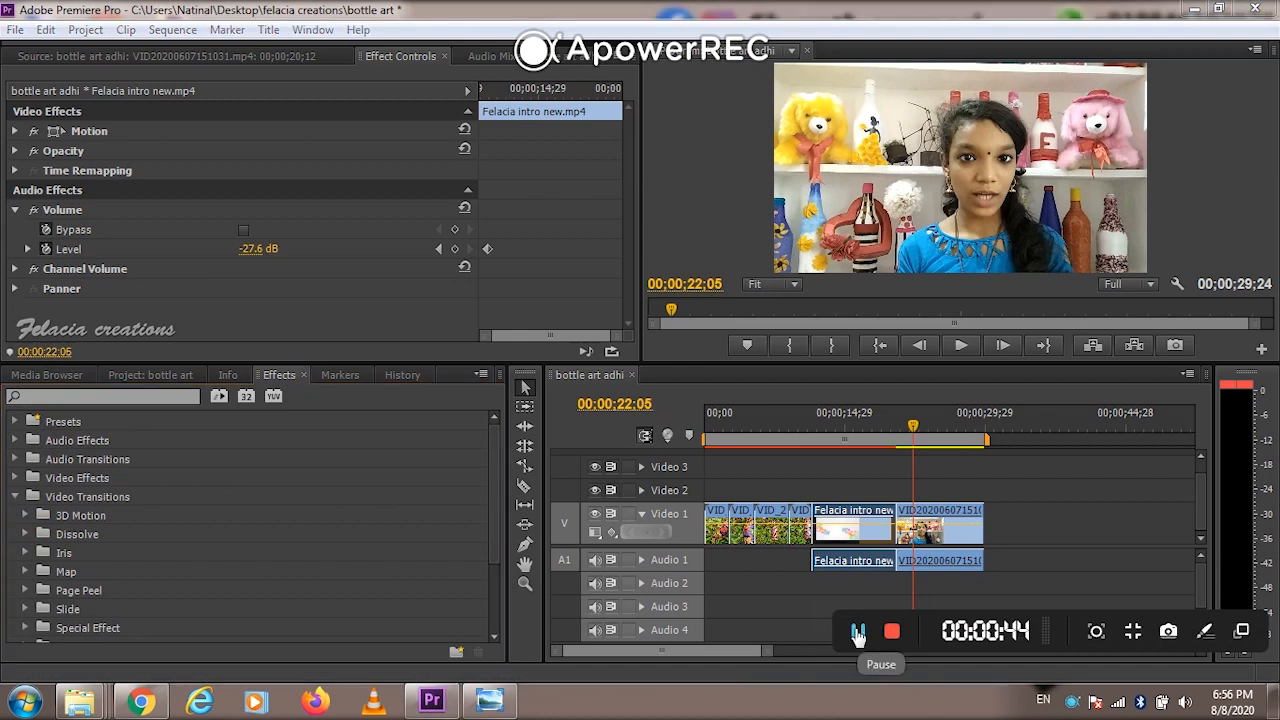
click(858, 632)
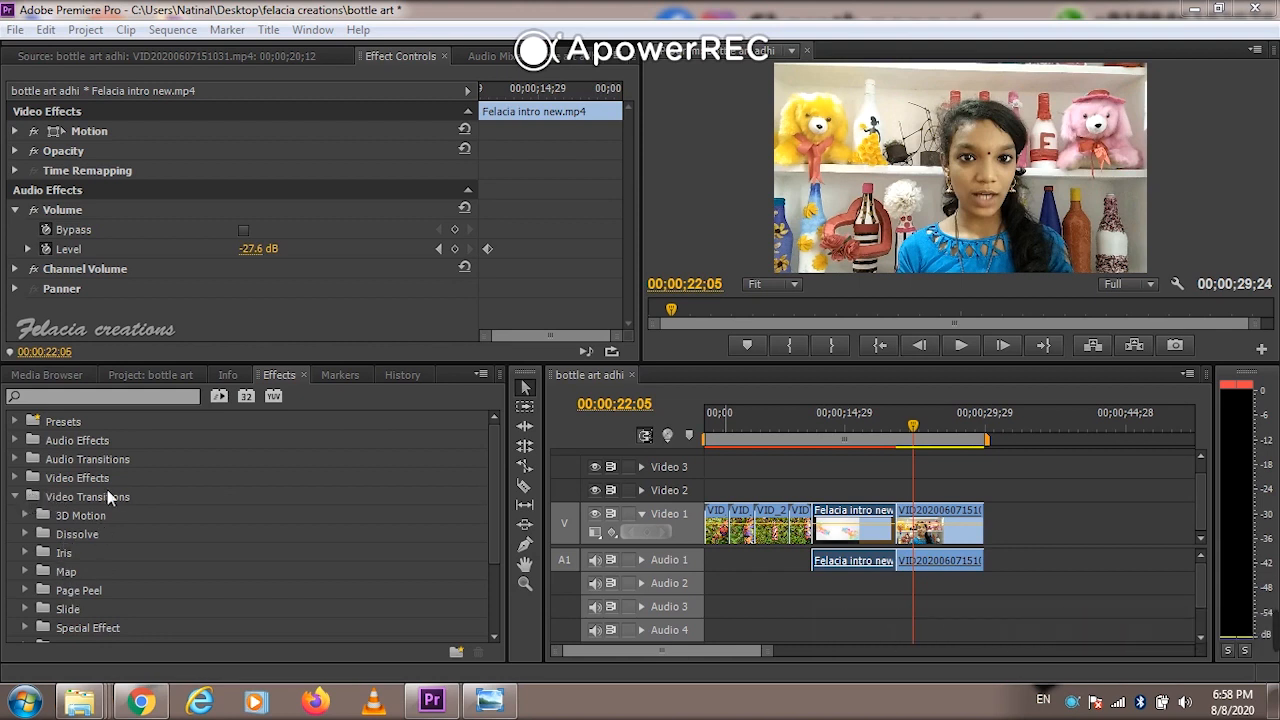
Apply the Warp Stabilizer effect from the Distort video effects to the VID20200607151031.mp4 clip on Video 1
click(494, 540)
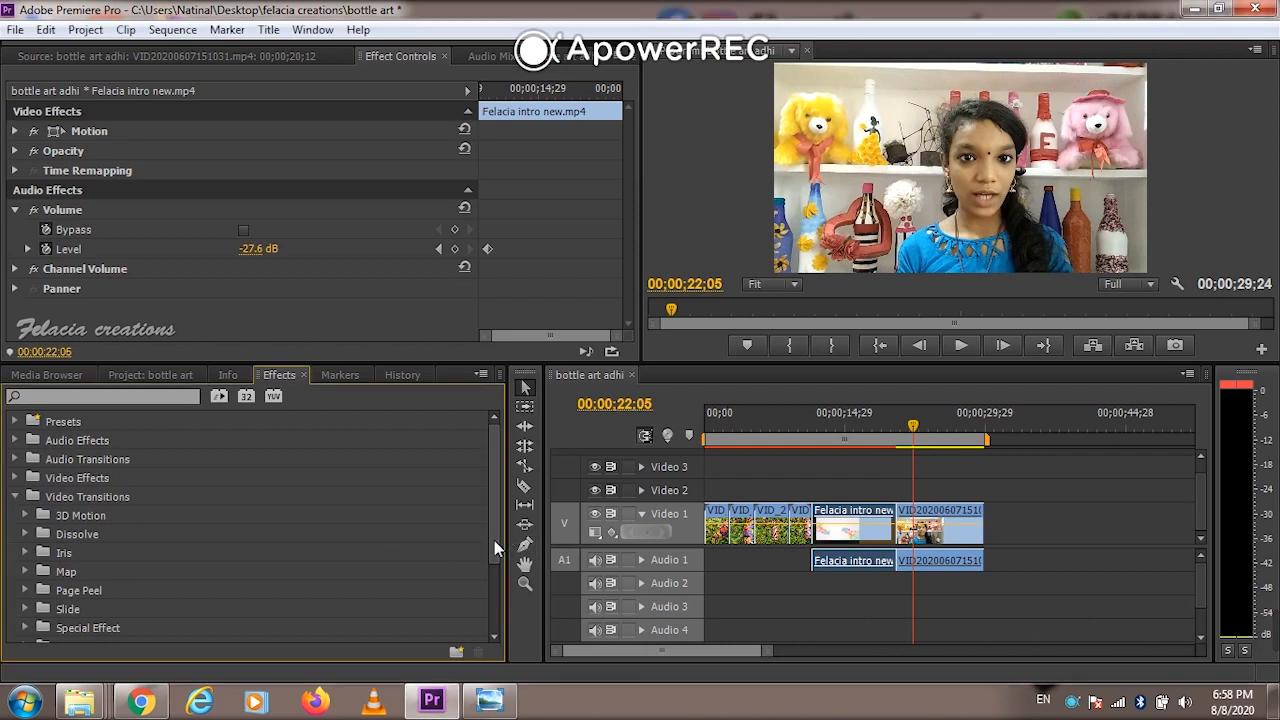
drag(497, 556, 489, 525)
click(18, 478)
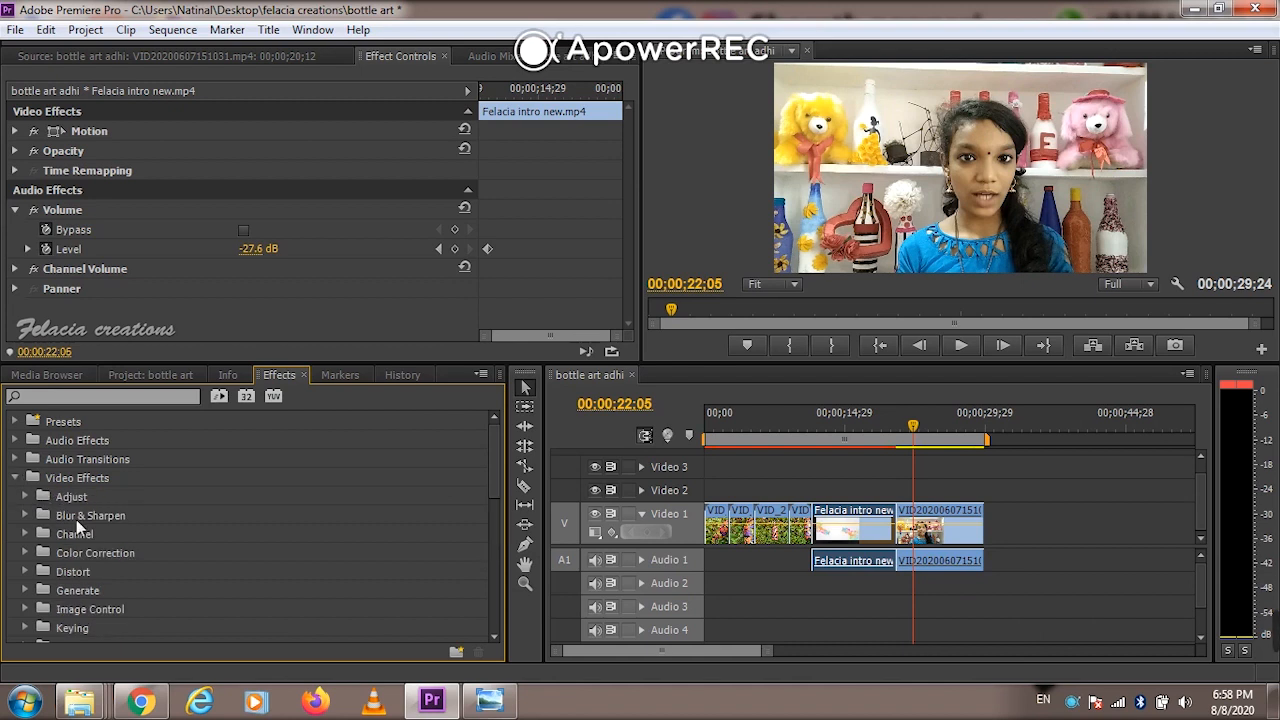
double_click(88, 570)
scroll(88, 570, down, 3)
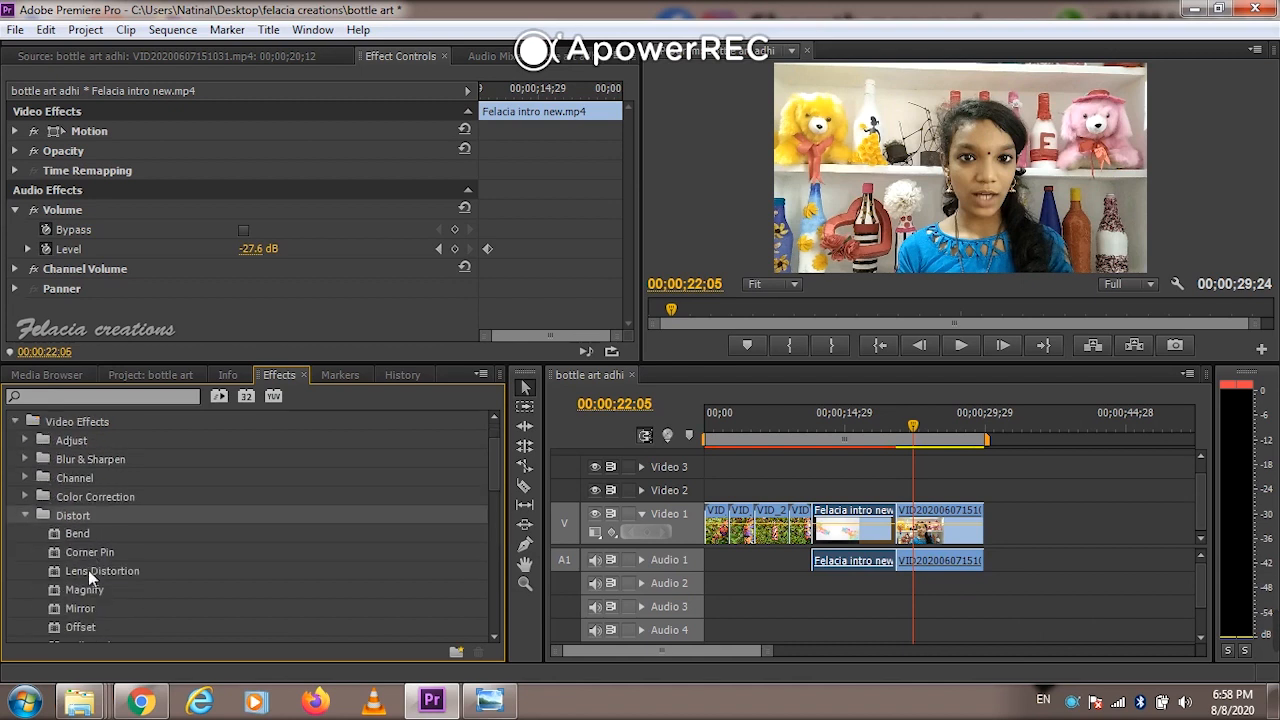
scroll(110, 580, down, 1)
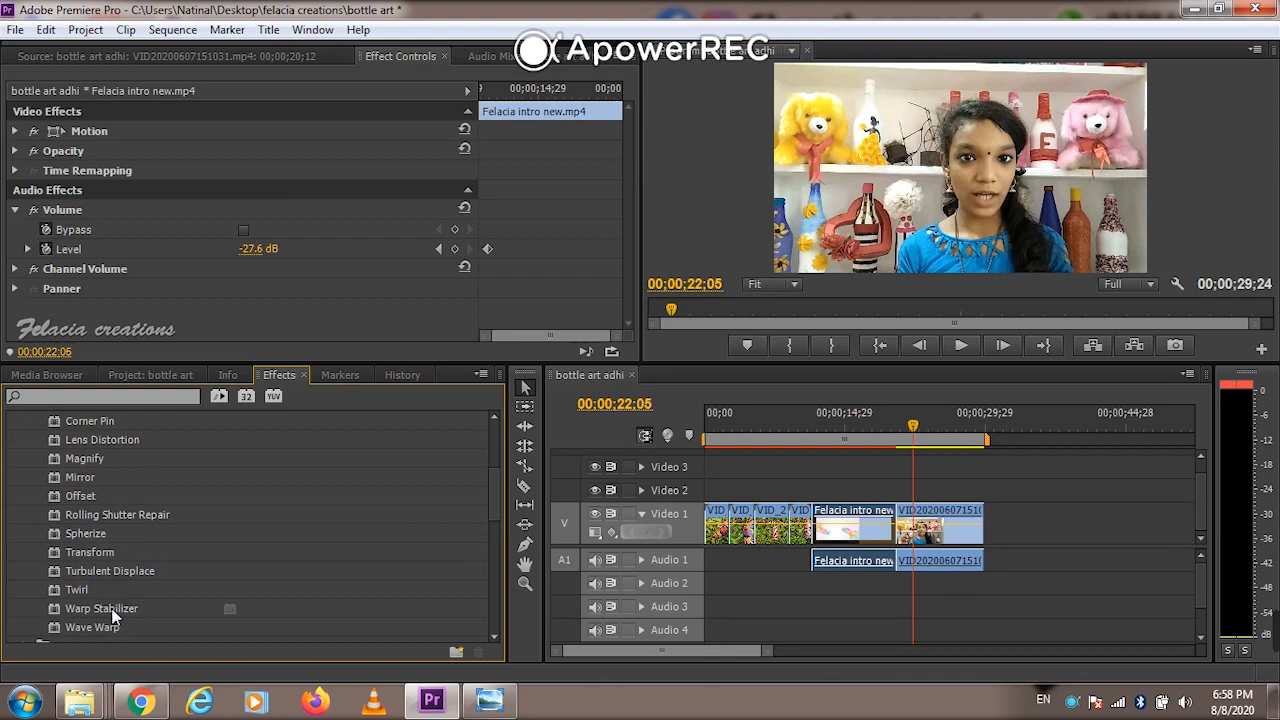
click(112, 612)
drag(118, 610, 932, 550)
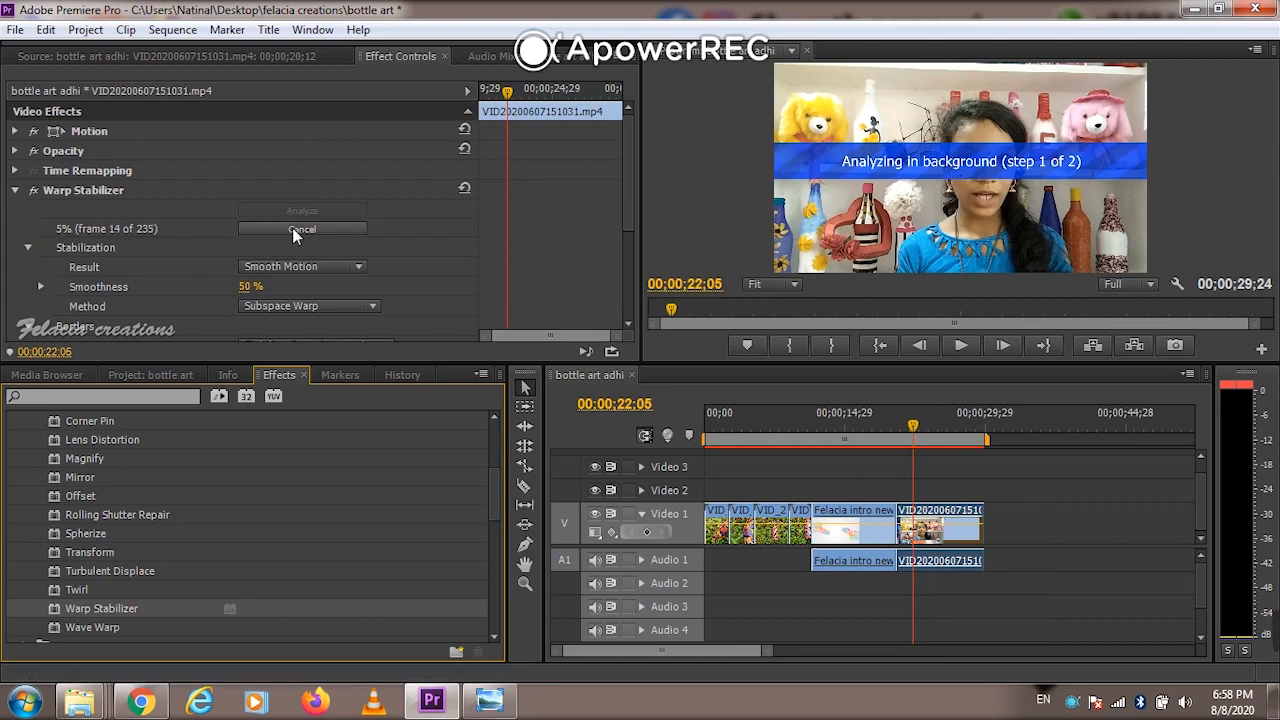
Check the Warp Stabilizer's analysis progress in the clip's effect settings and view the sequence at 00;00;28;07
click(330, 52)
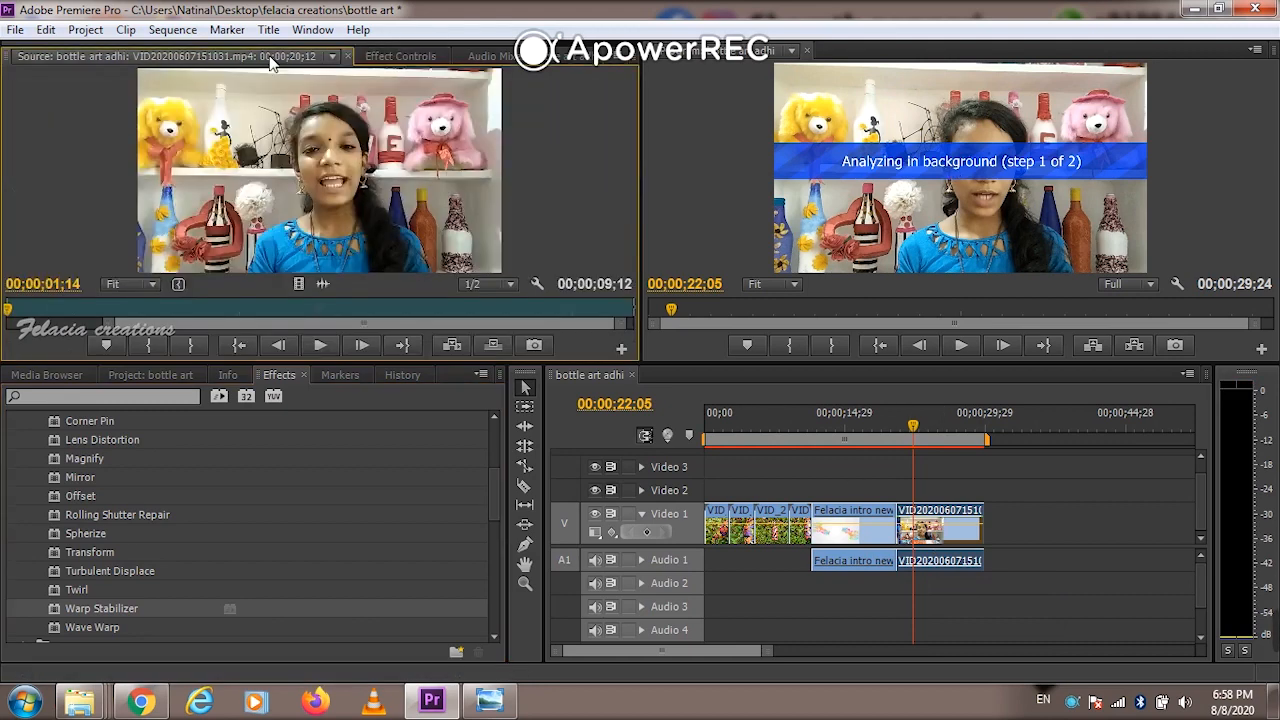
click(448, 58)
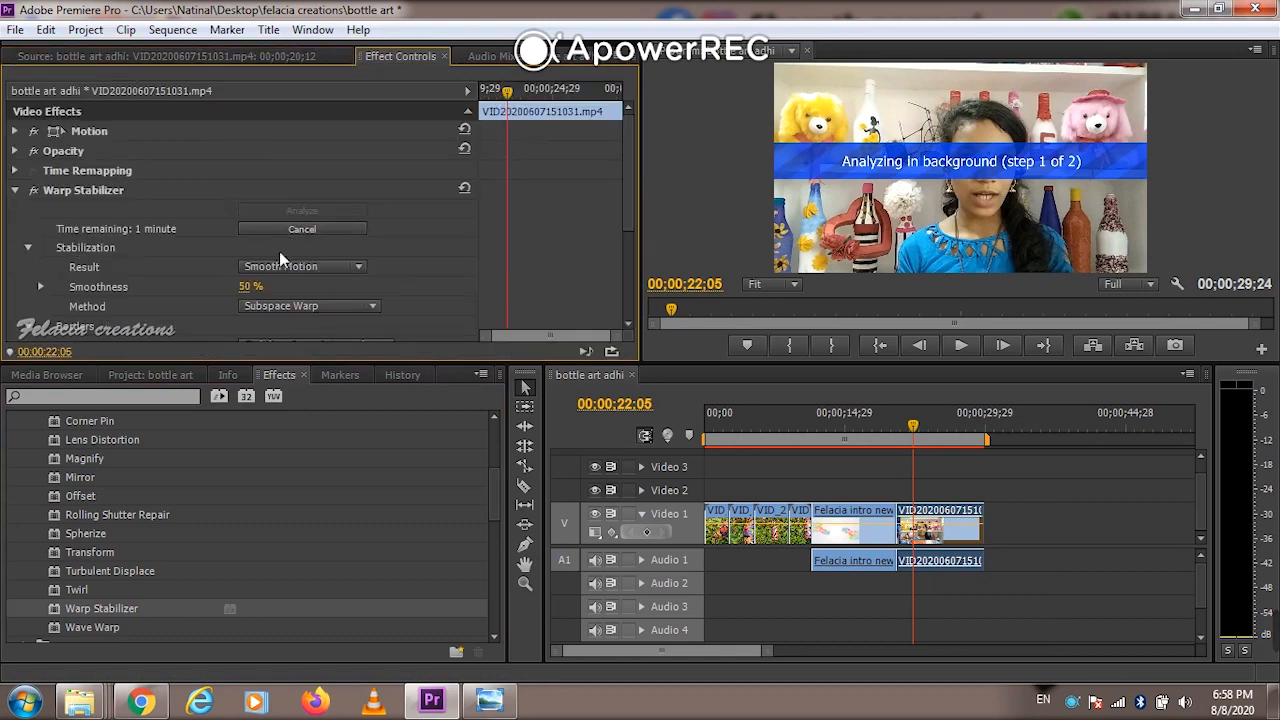
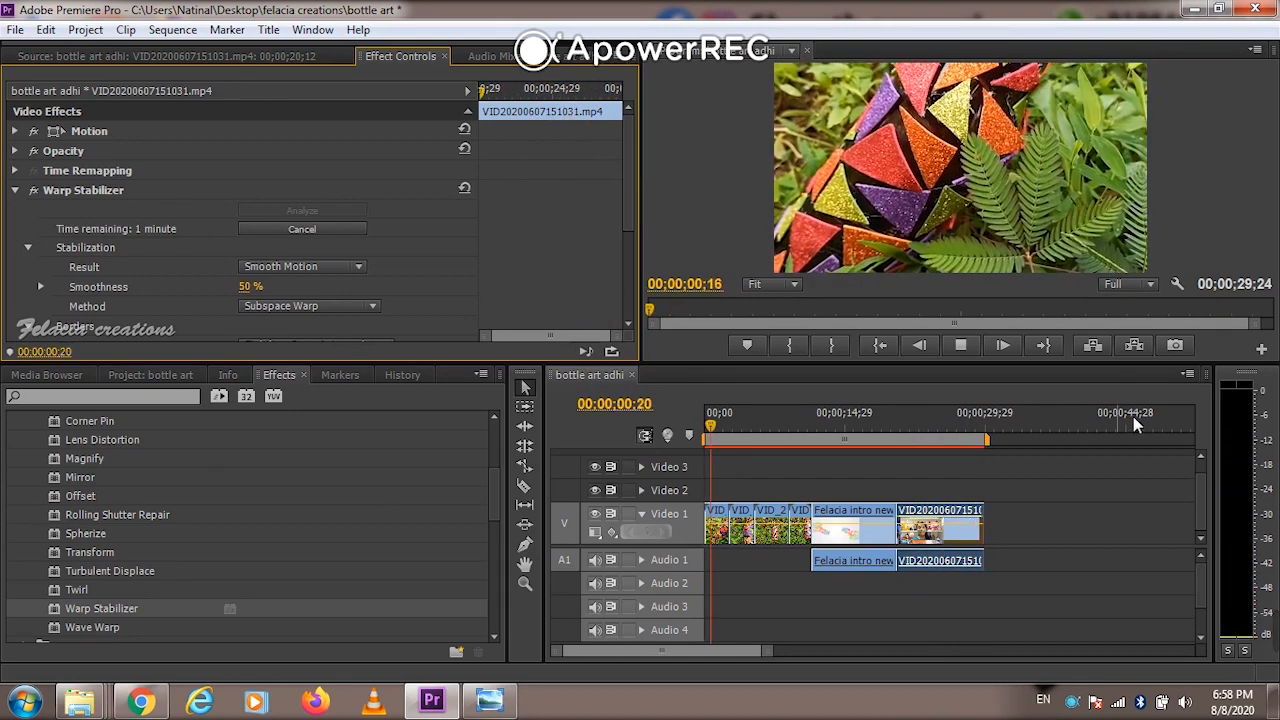
click(976, 428)
click(969, 428)
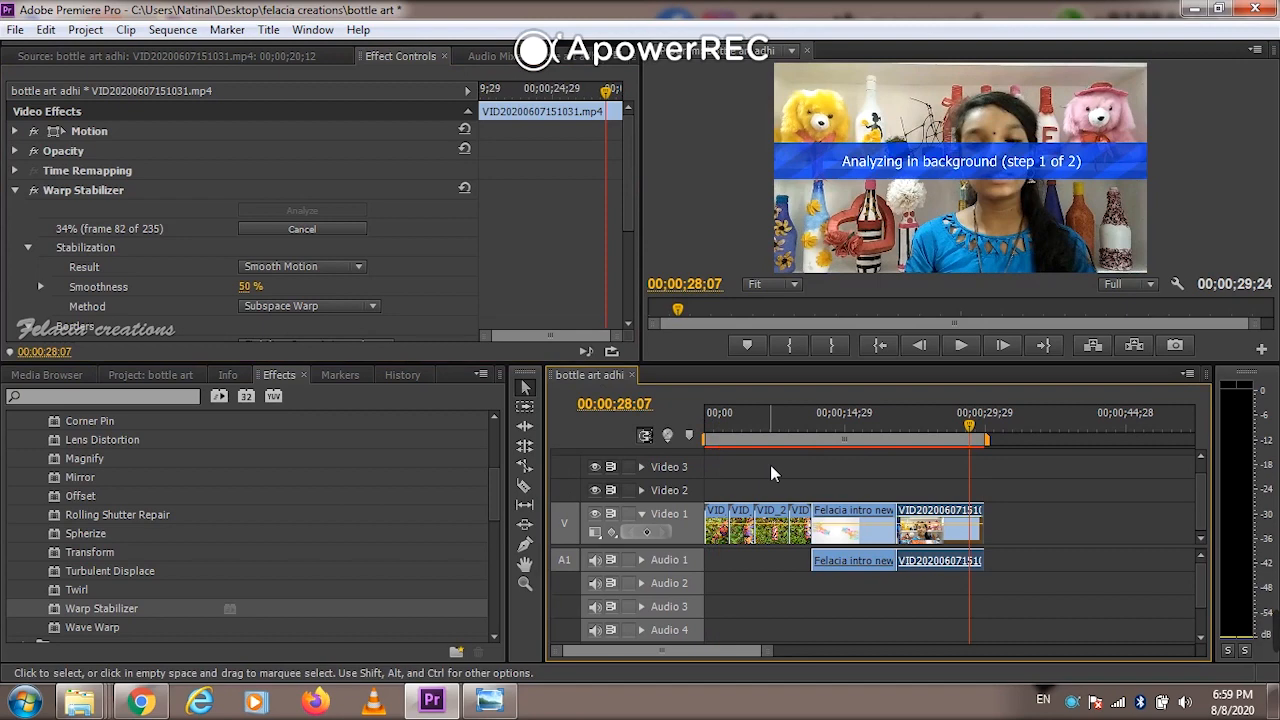
mouse_move(903, 614)
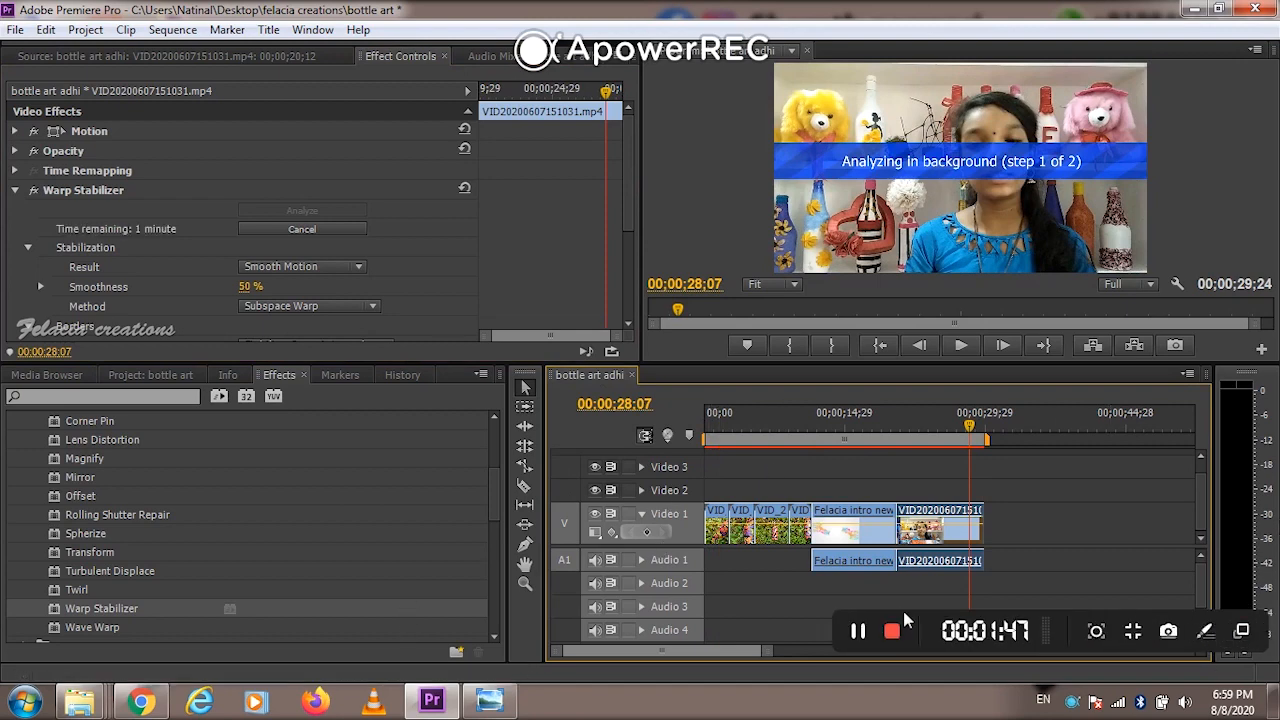
Find the VID20200607134652.mp4 clip among the project media and open it in the Source monitor
click(82, 378)
click(130, 370)
scroll(358, 553, down, 5)
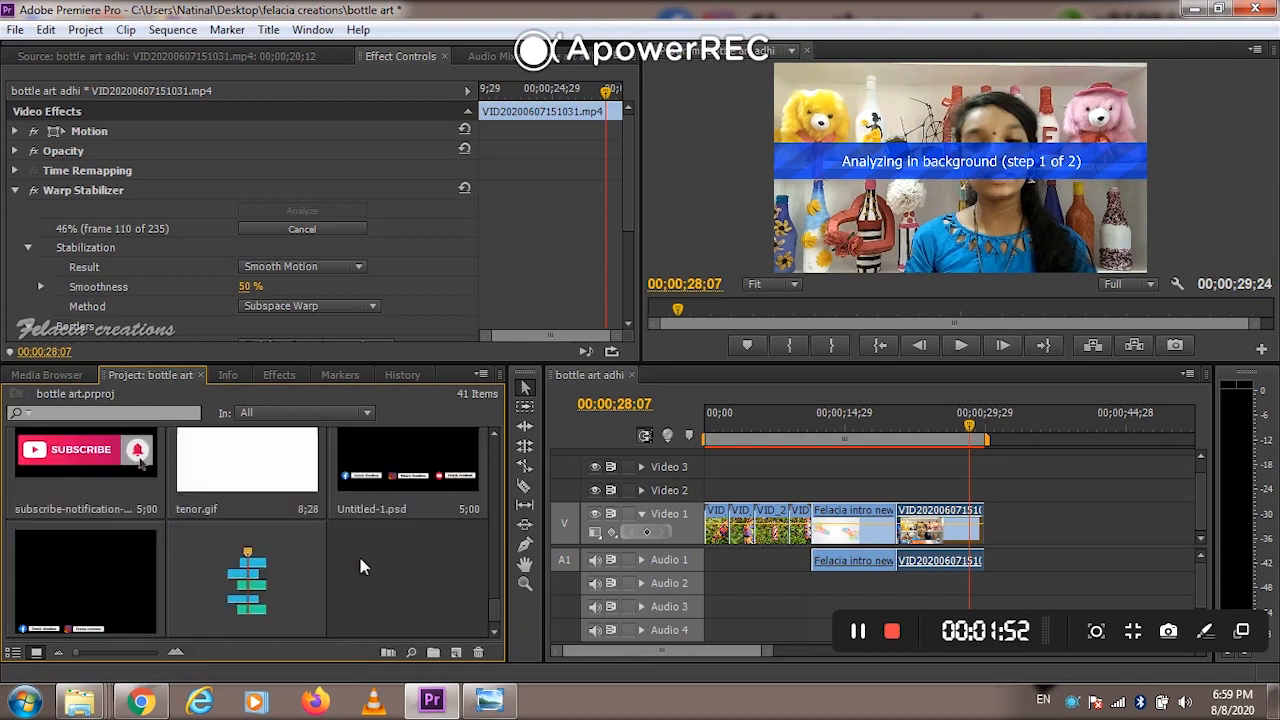
scroll(360, 562, down, 5)
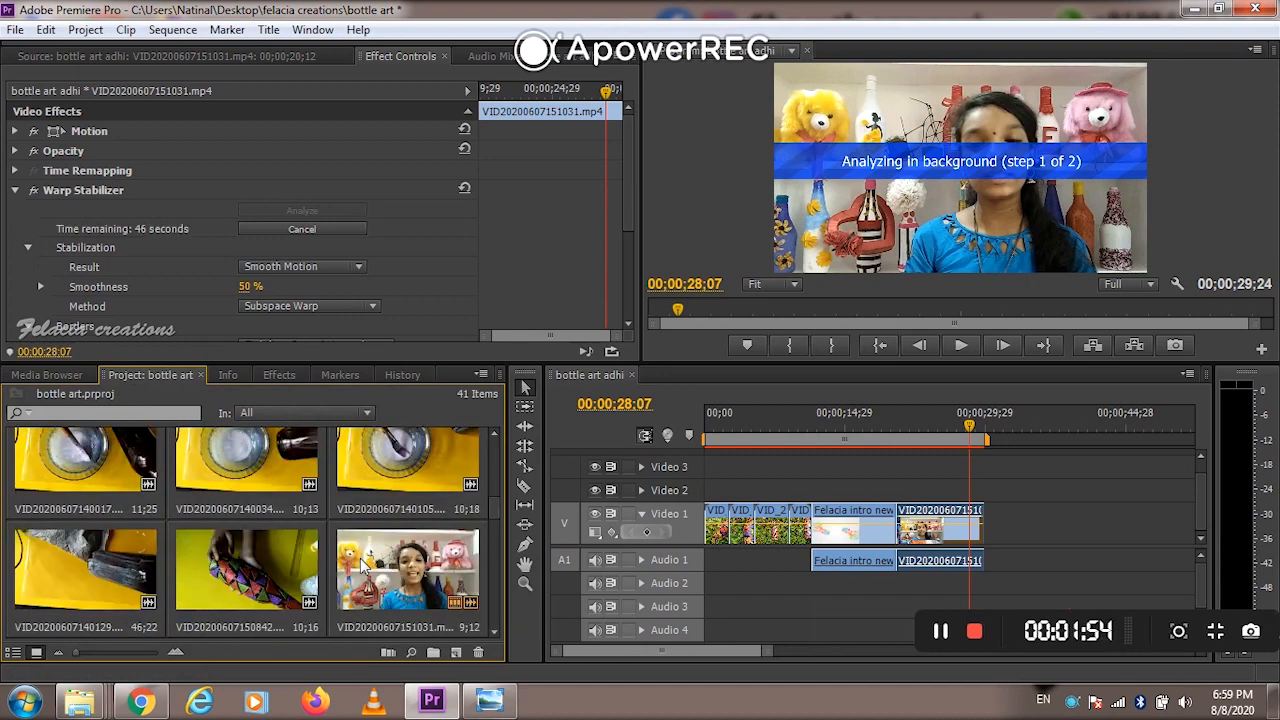
scroll(253, 596, down, 5)
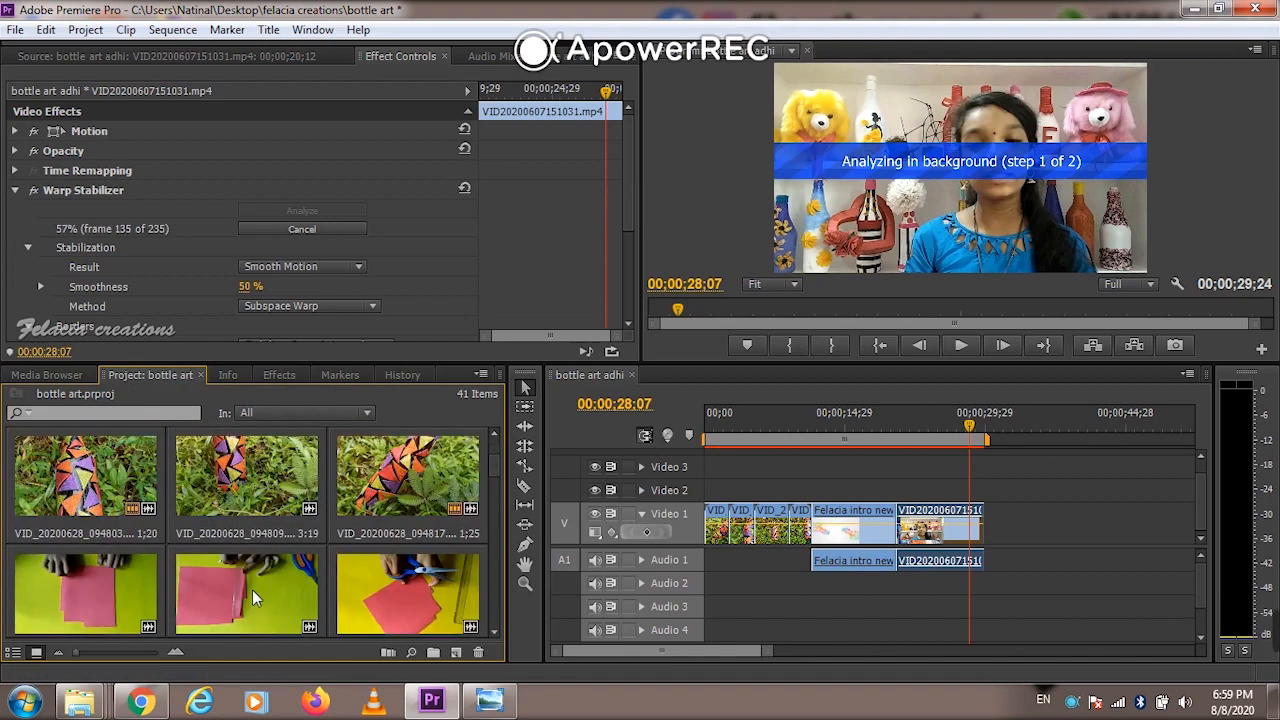
scroll(252, 589, down, 2)
double_click(94, 492)
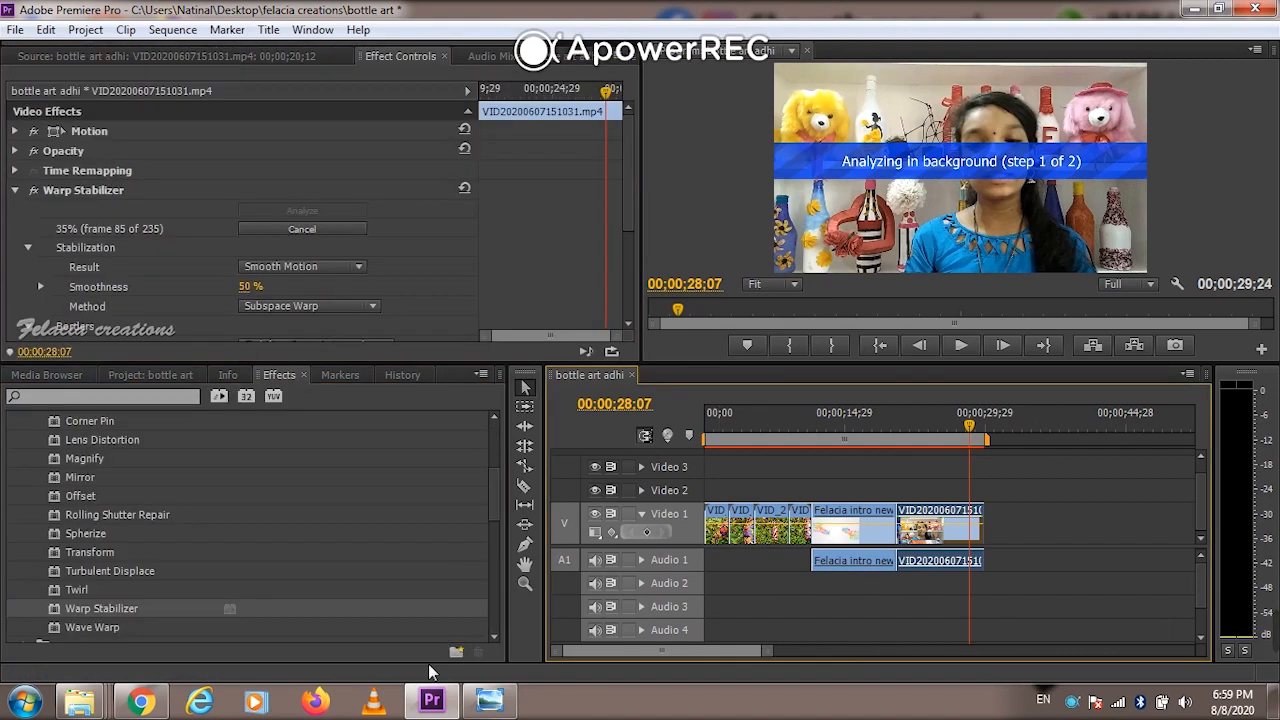
mouse_move(1268, 640)
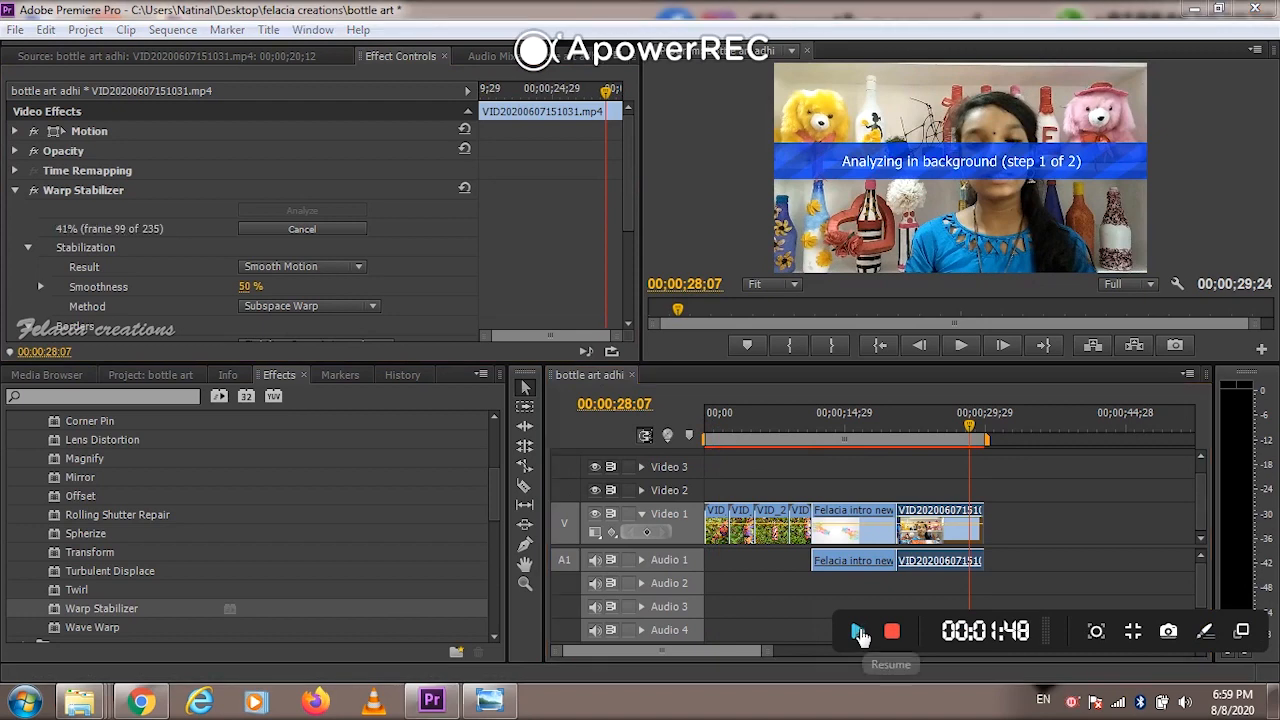
click(80, 375)
click(130, 372)
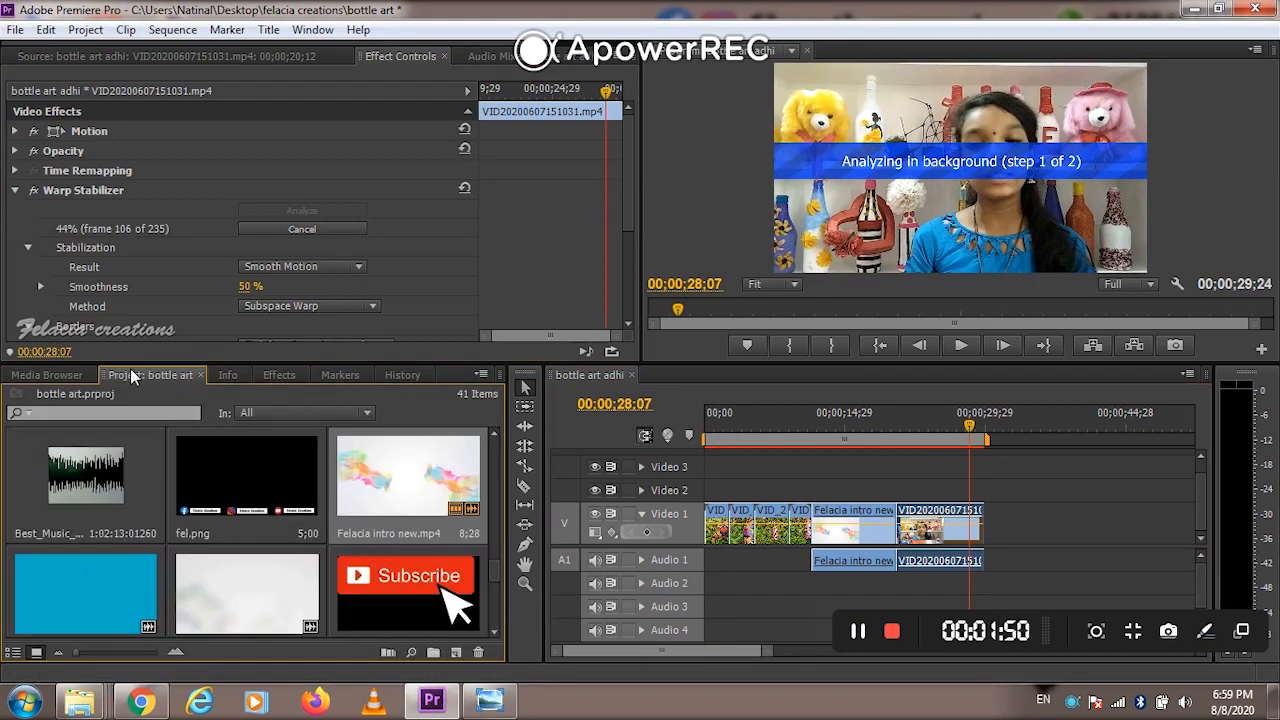
scroll(358, 553, down, 4)
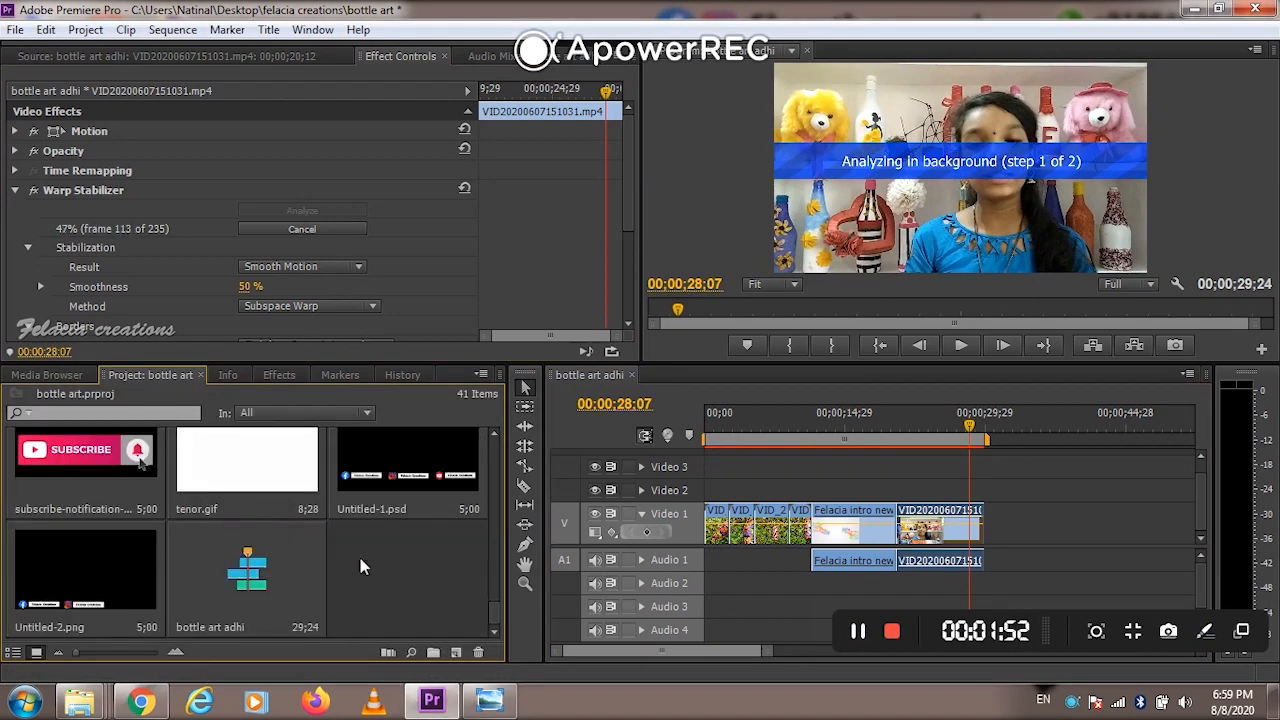
scroll(362, 566, up, 4)
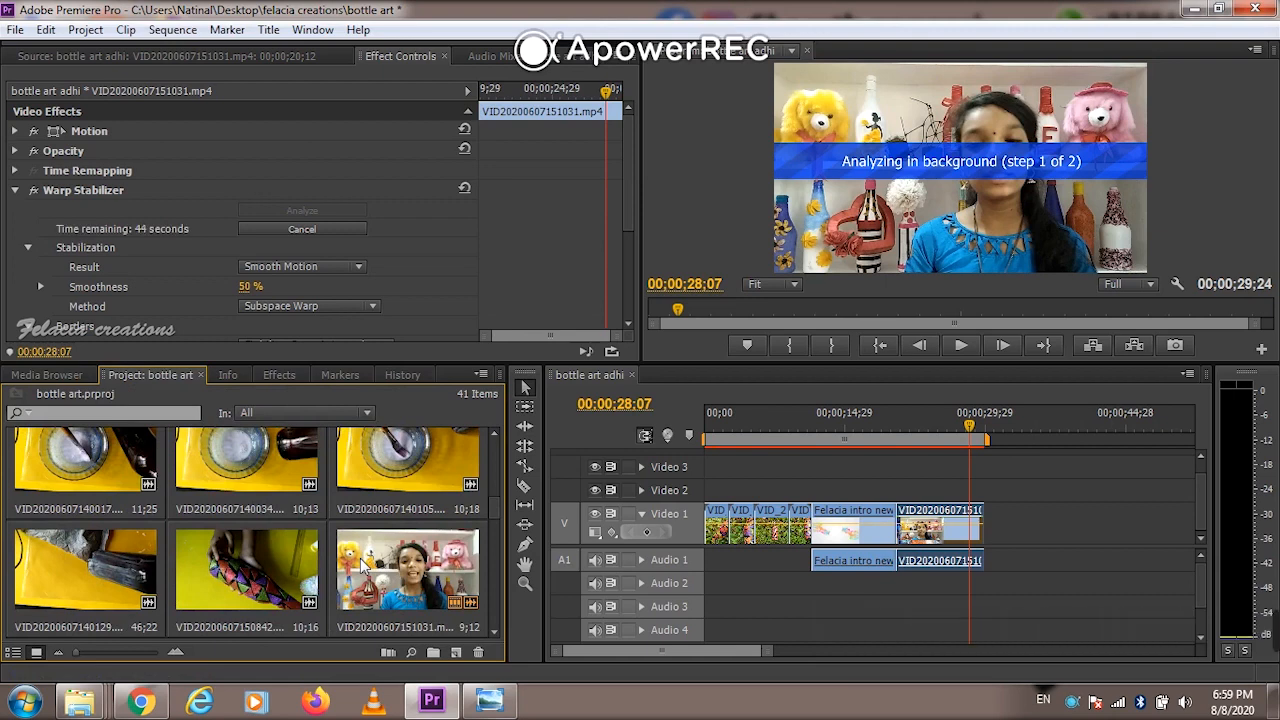
scroll(262, 592, up, 5)
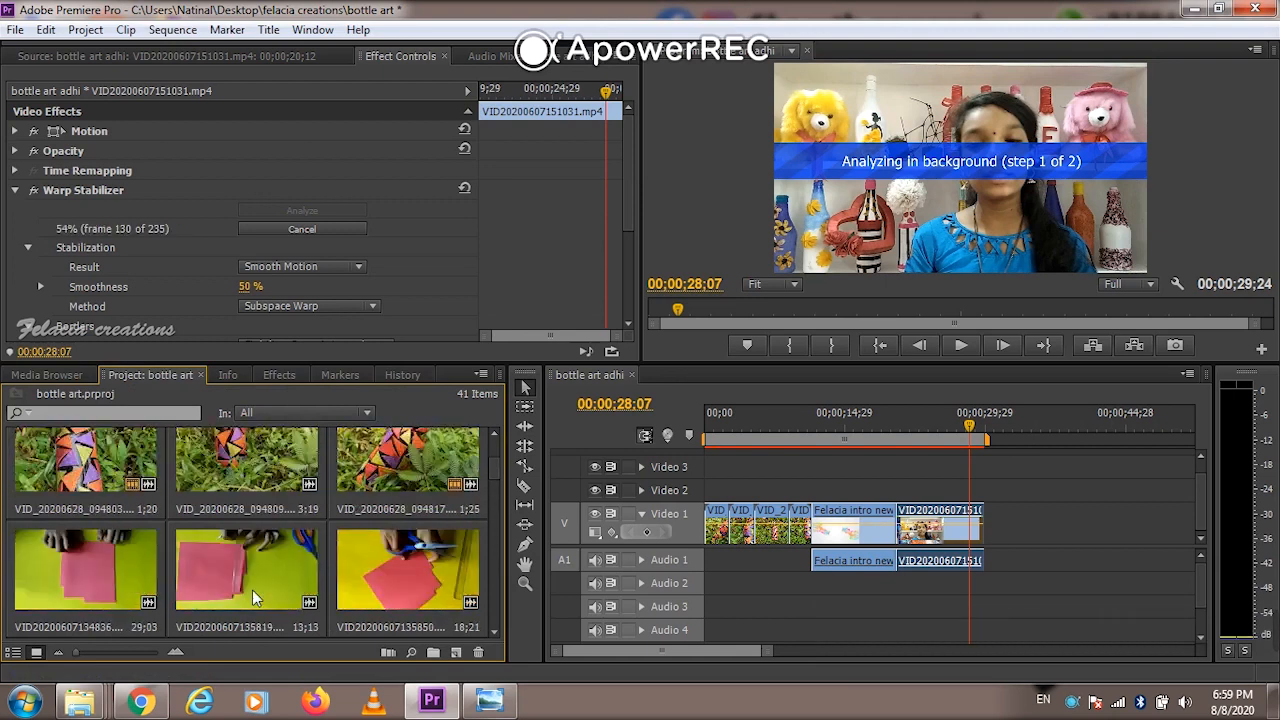
scroll(252, 590, down, 4)
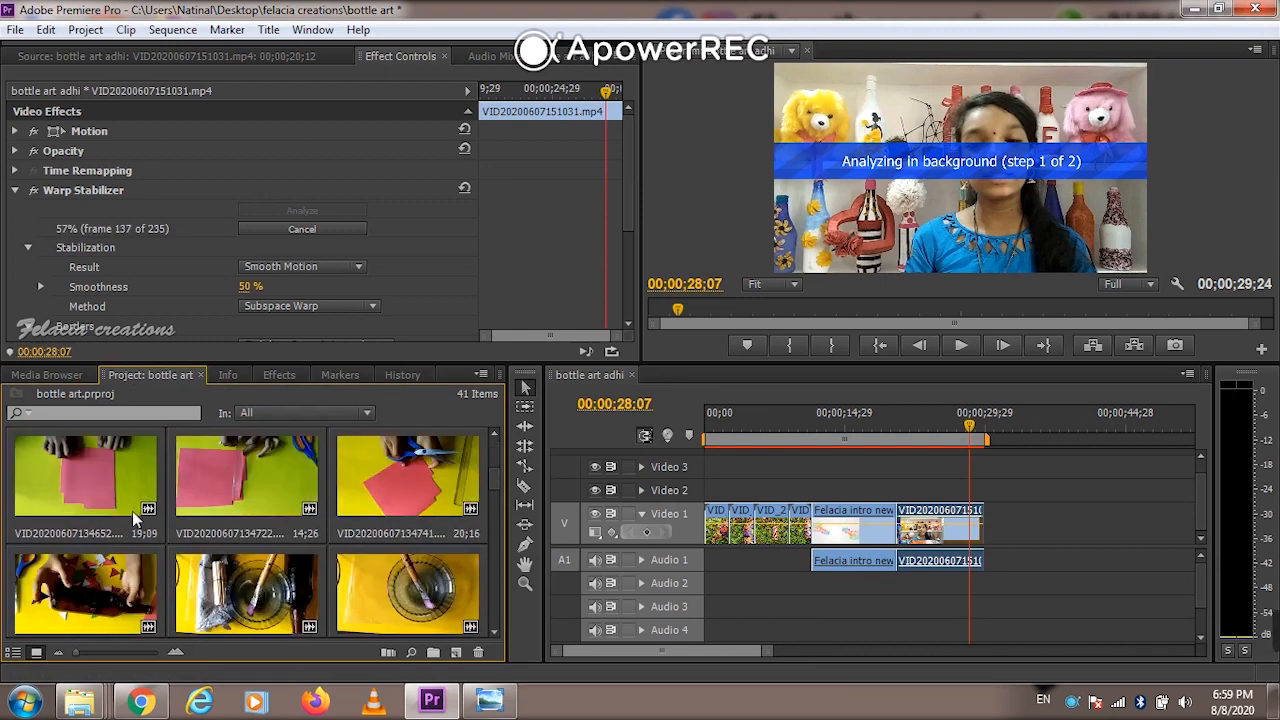
double_click(94, 492)
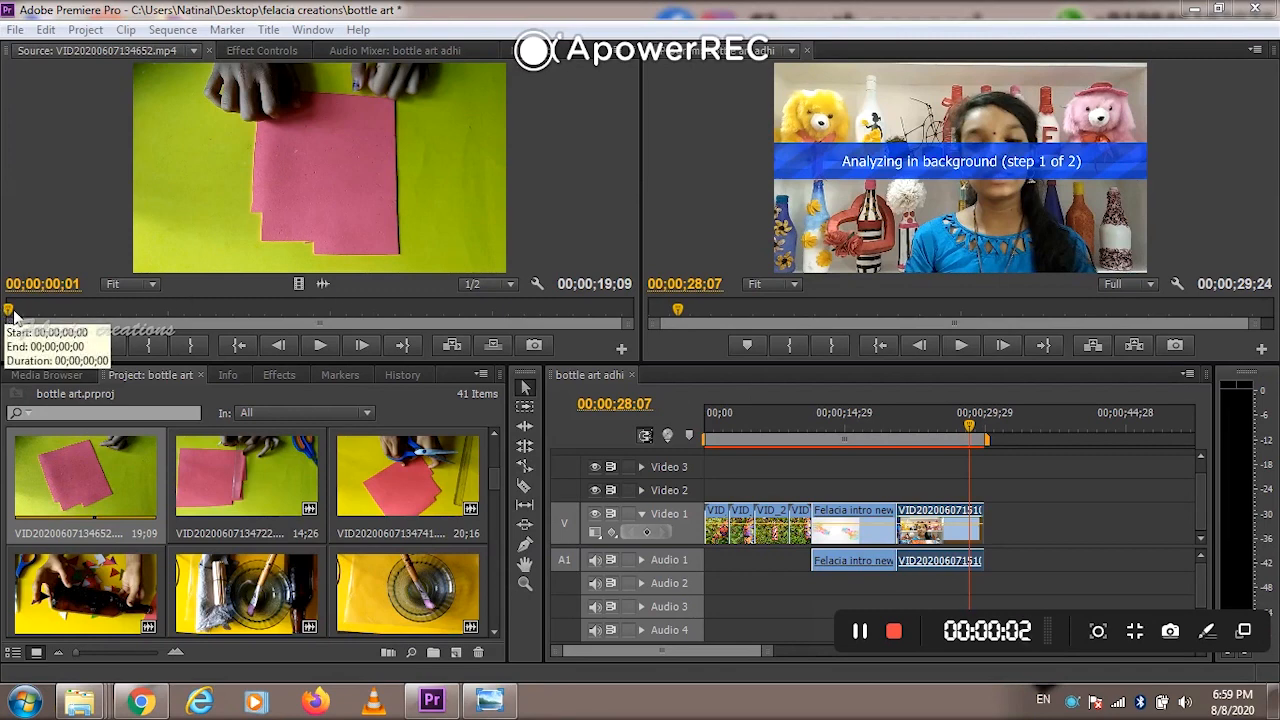
Play through VID20200607134652.mp4 and mark its In point near the start and its Out point for a duration of 00;00;16;11
click(325, 355)
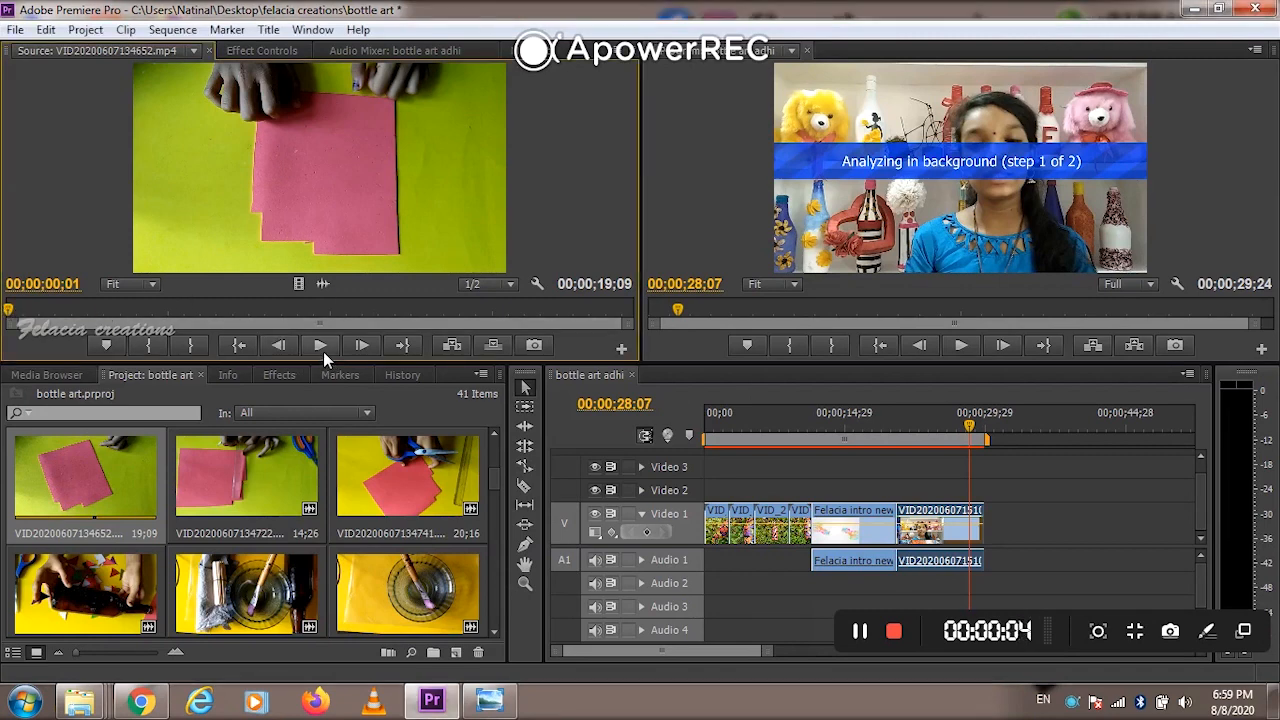
click(323, 351)
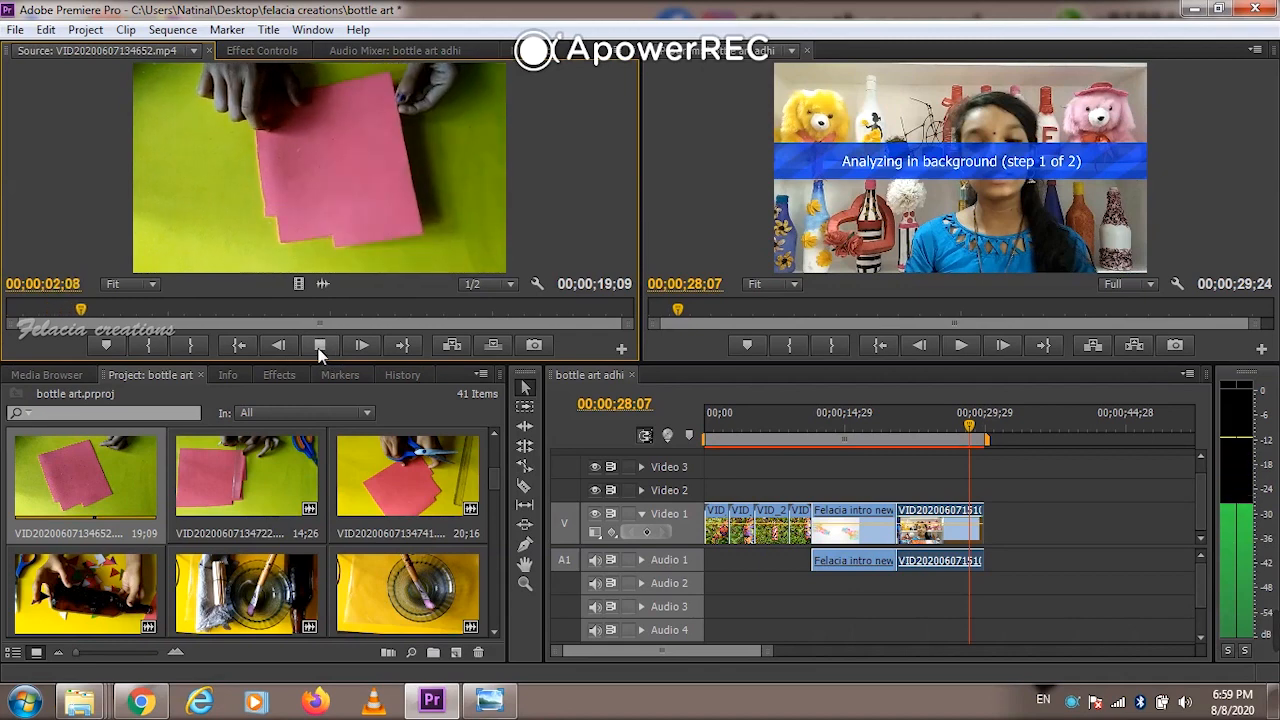
click(9, 313)
key(i)
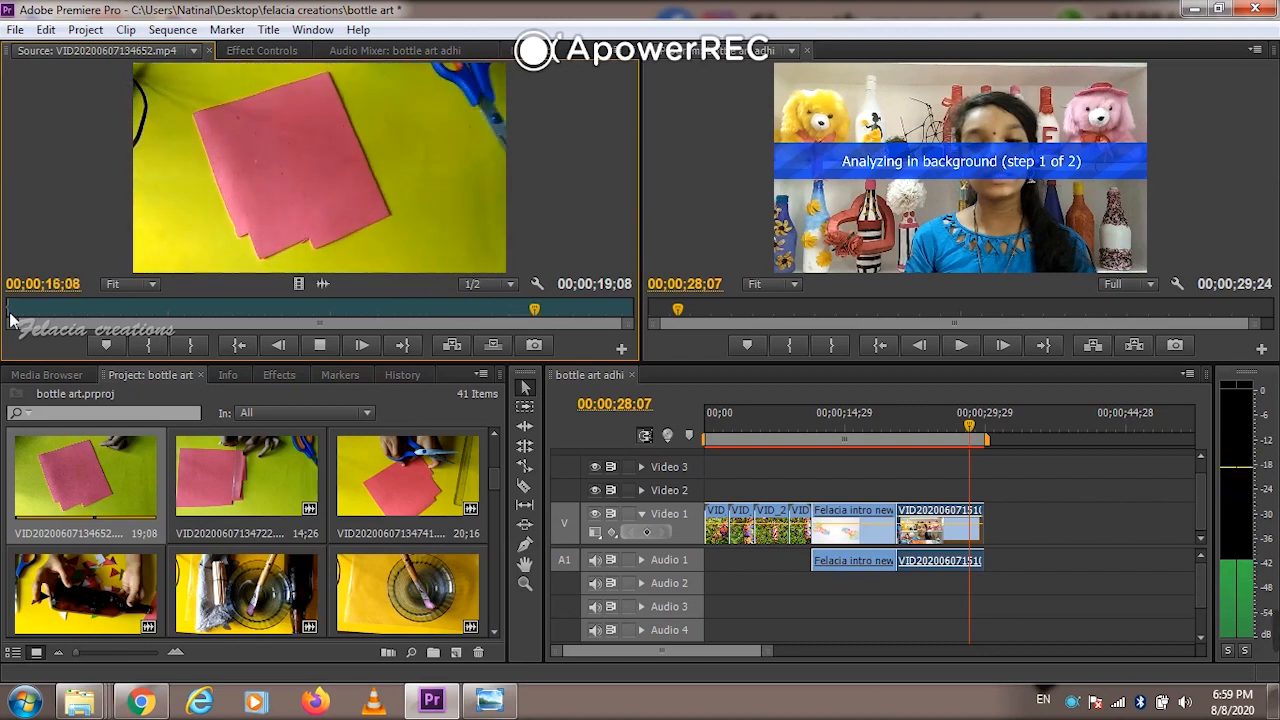
key(o)
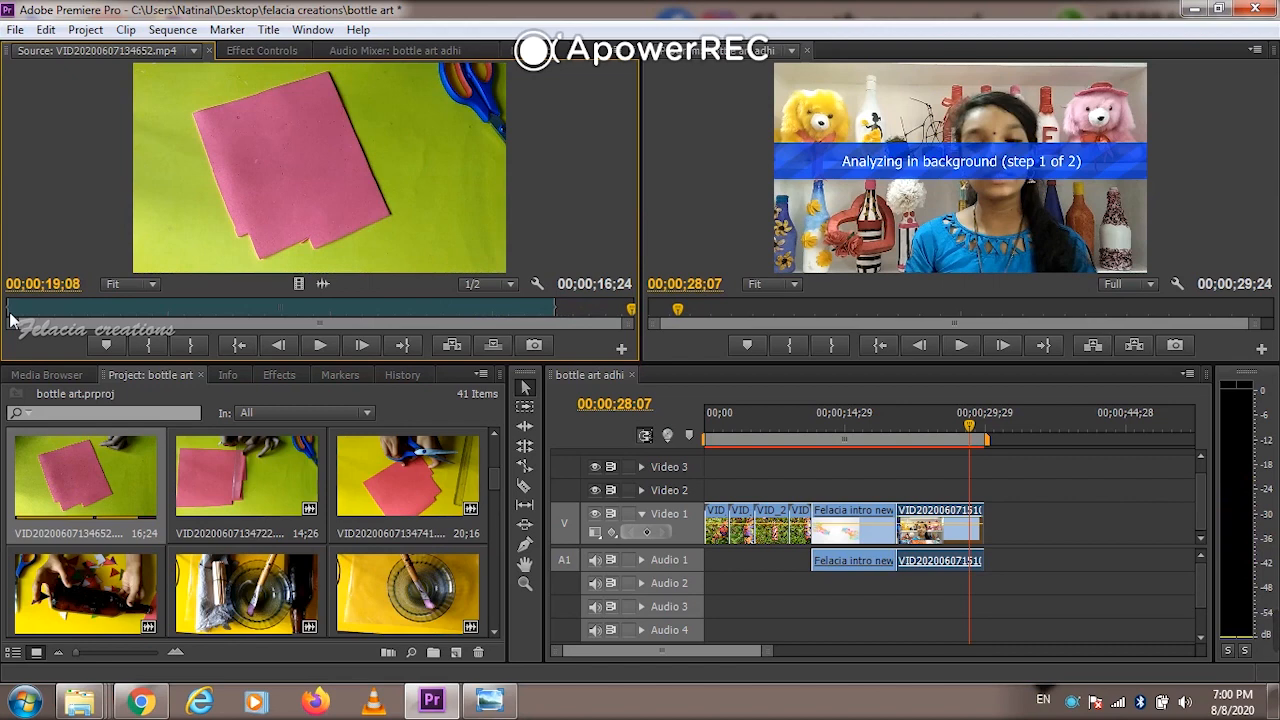
key(j)
key(j)
key(j)
key(l)
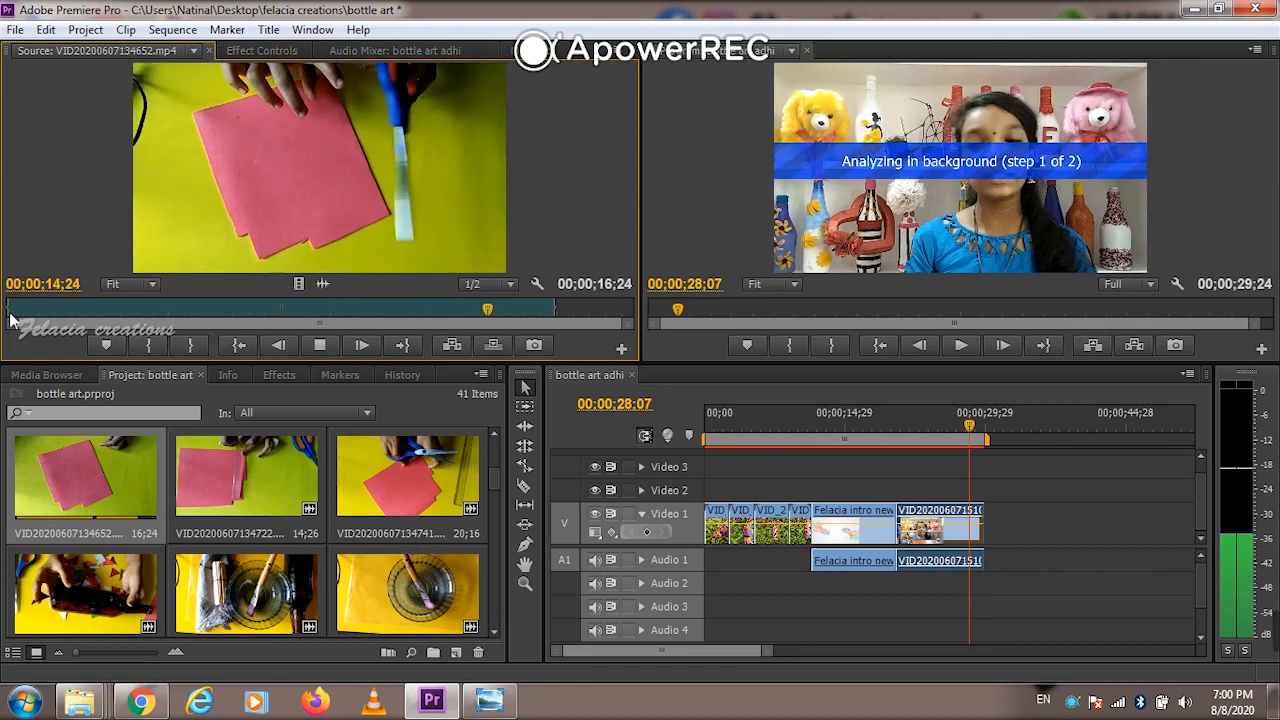
key(o)
key(k)
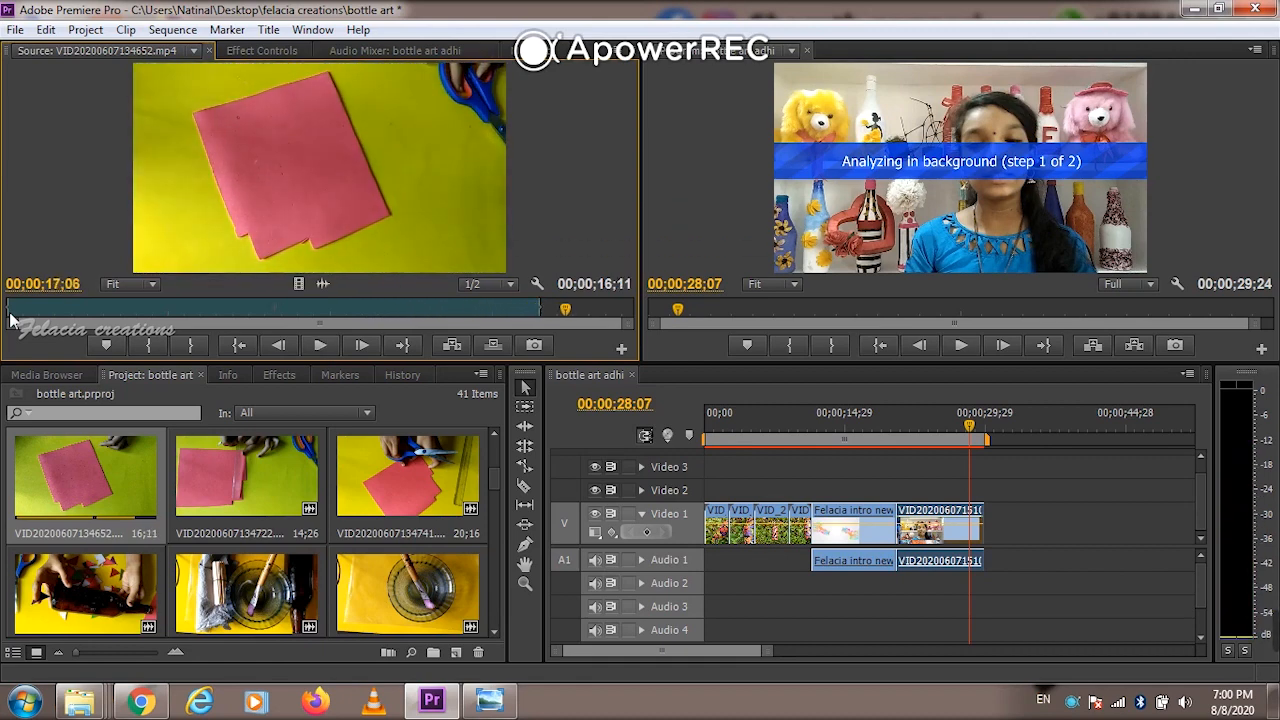
Place the trimmed VID20200607134652.mp4 on Video 1 directly after VID20200607151031.mp4 and normalize its audio's max peak to 0 dB
drag(309, 210, 1010, 517)
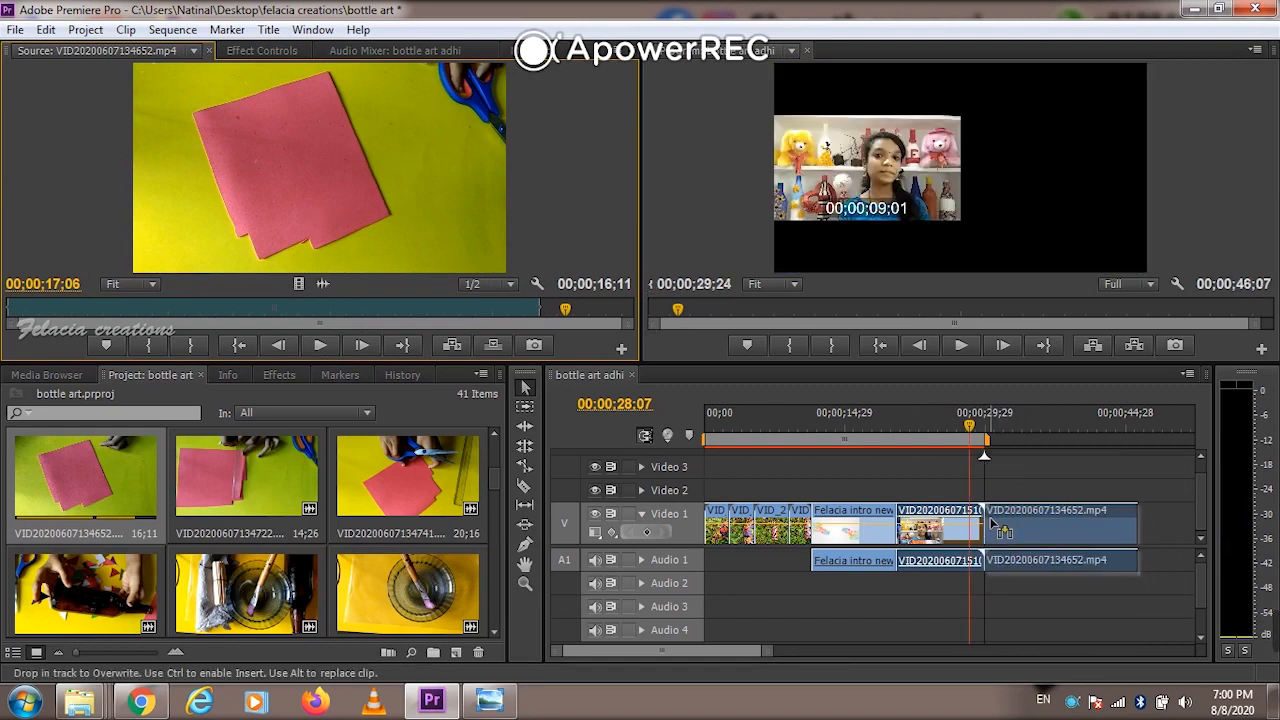
right_click(1015, 519)
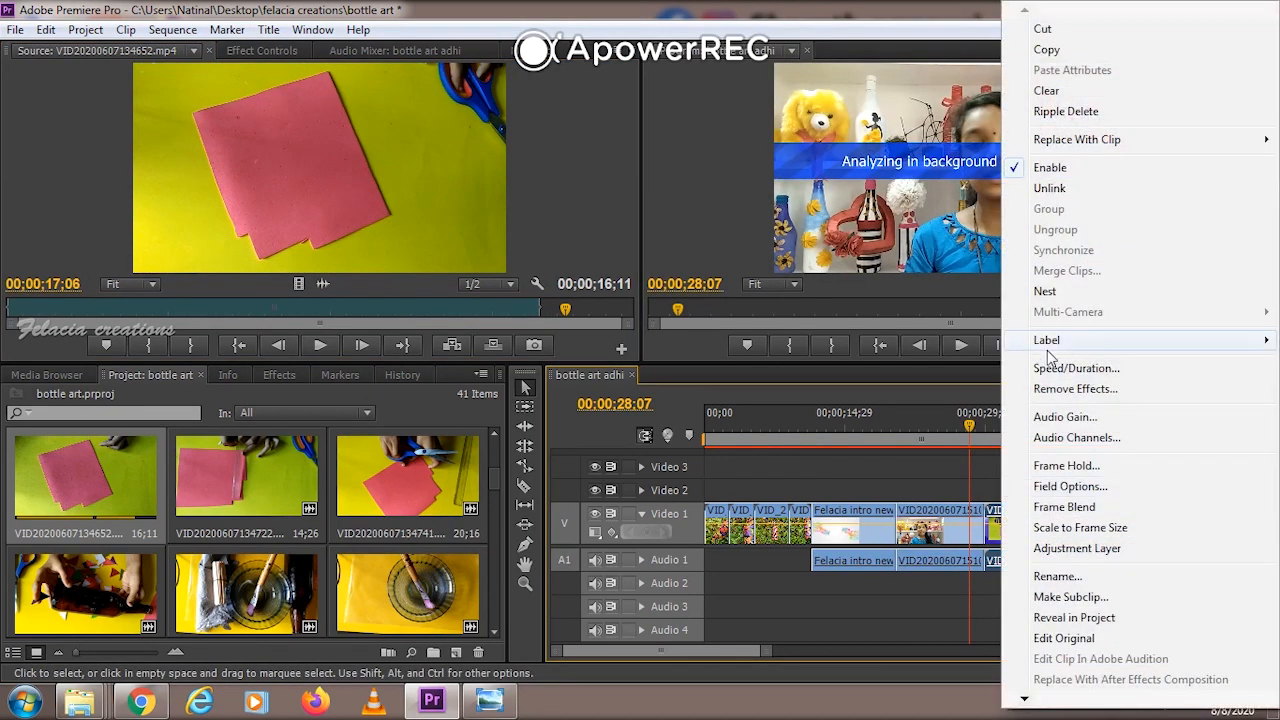
click(1080, 420)
click(518, 352)
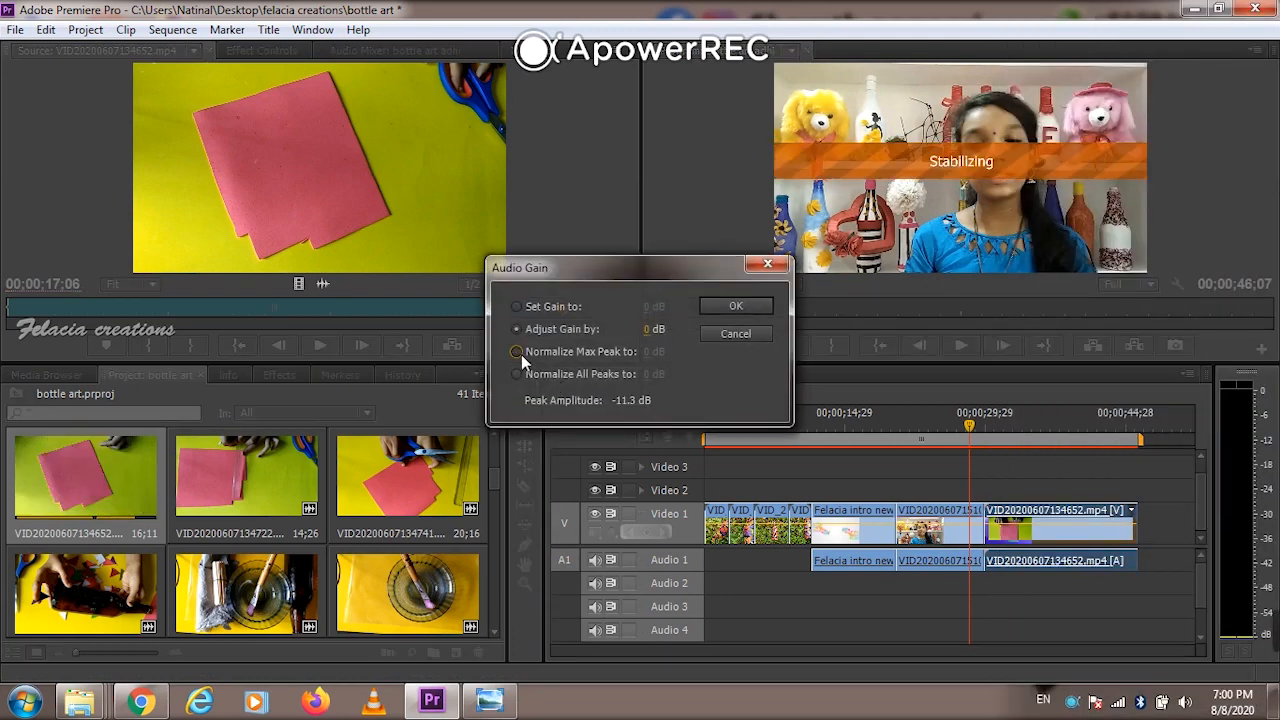
click(752, 307)
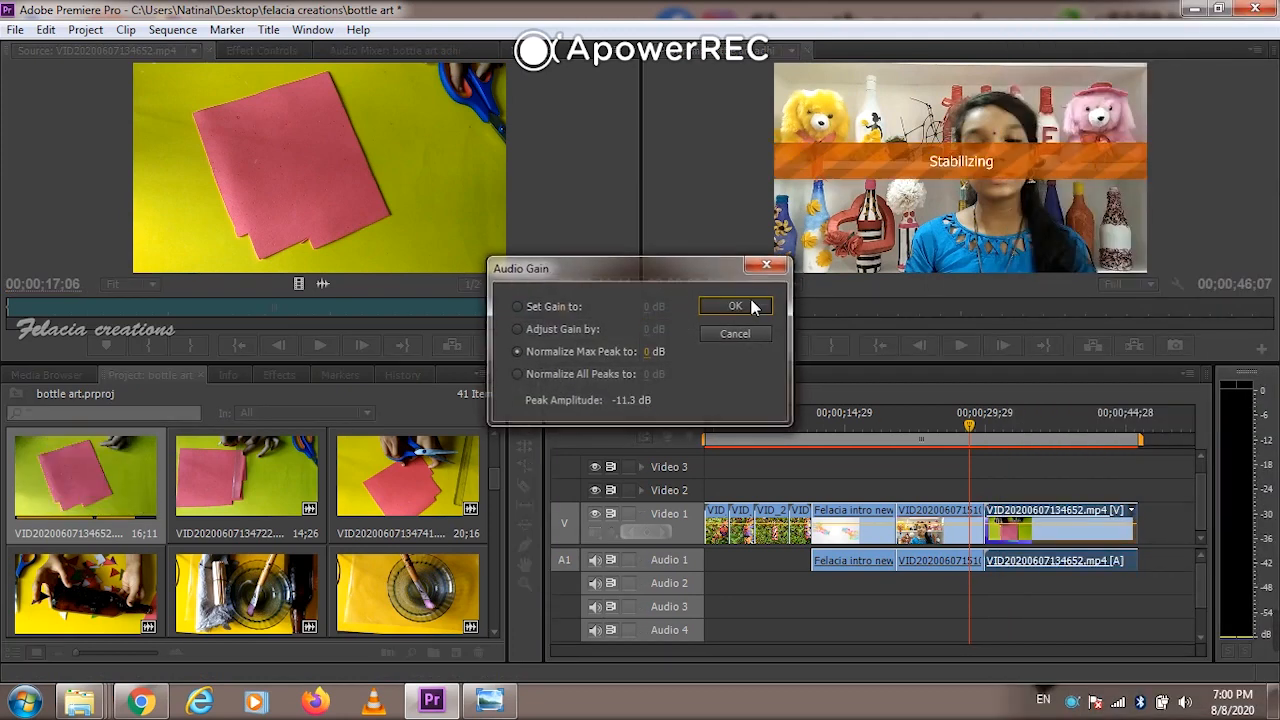
Check the VID20200607151031.mp4 clip's Warp Stabilizer settings and view the stabilized picture at 00;00;26;14 and 00;00;21;23
click(997, 430)
click(953, 422)
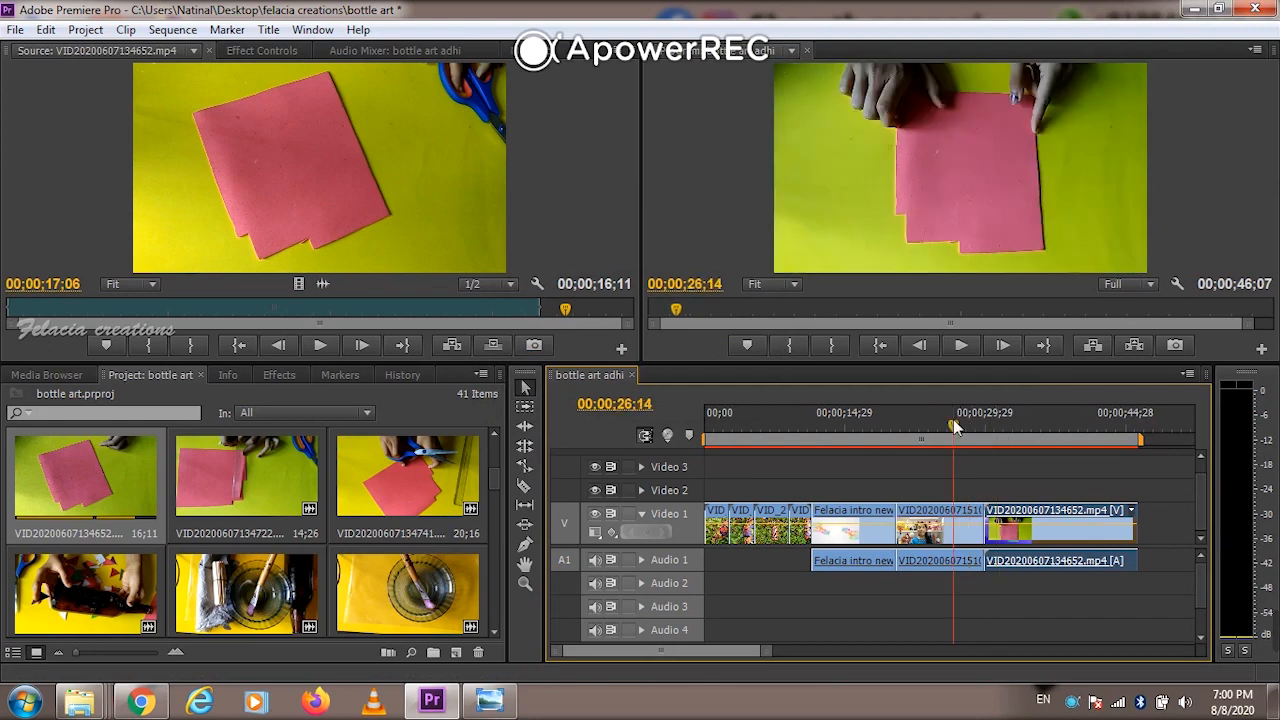
click(918, 528)
click(272, 52)
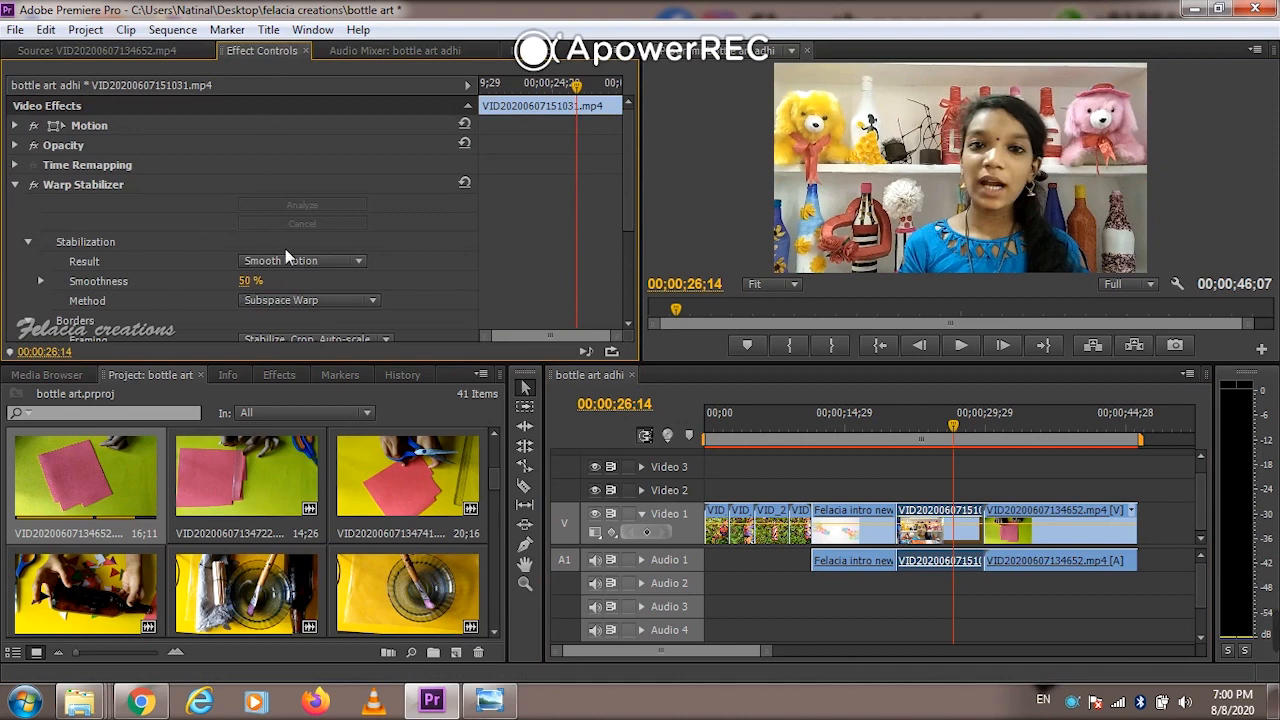
click(908, 424)
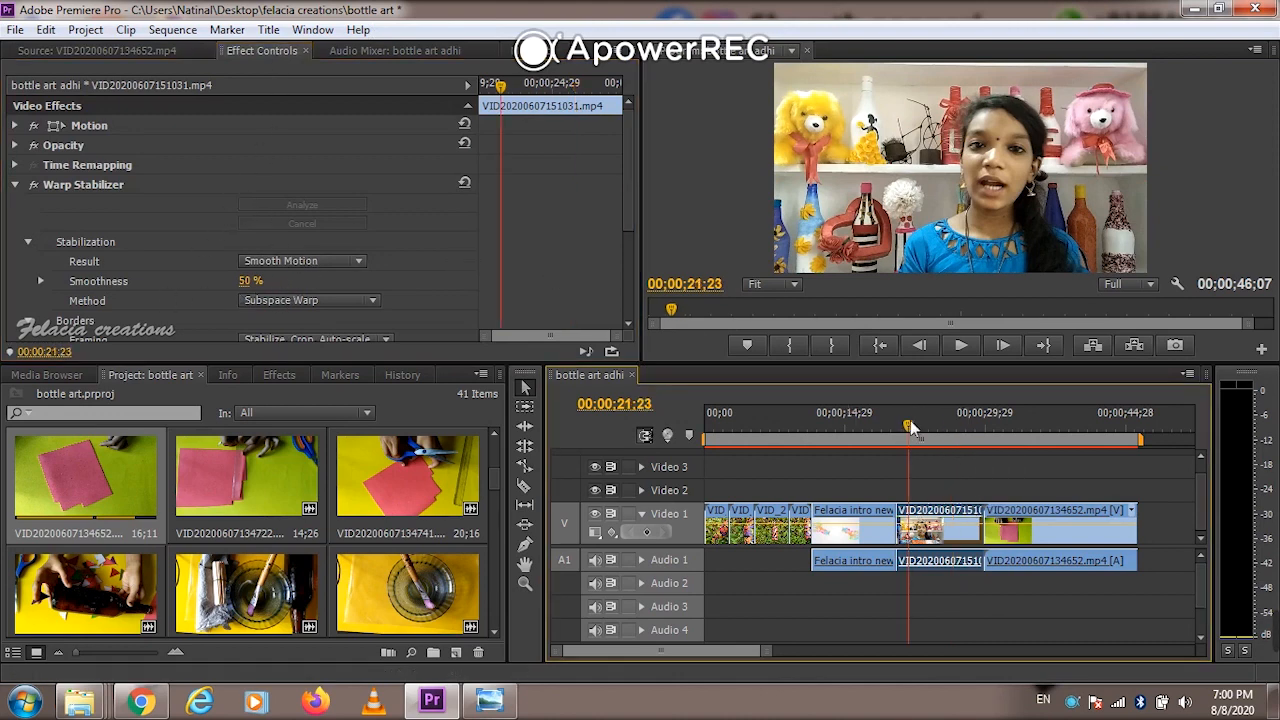
Reapply the 0 dB max peak normalization to the VID20200607134652.mp4 clip on the timeline and play the clip back
click(1008, 424)
right_click(1048, 522)
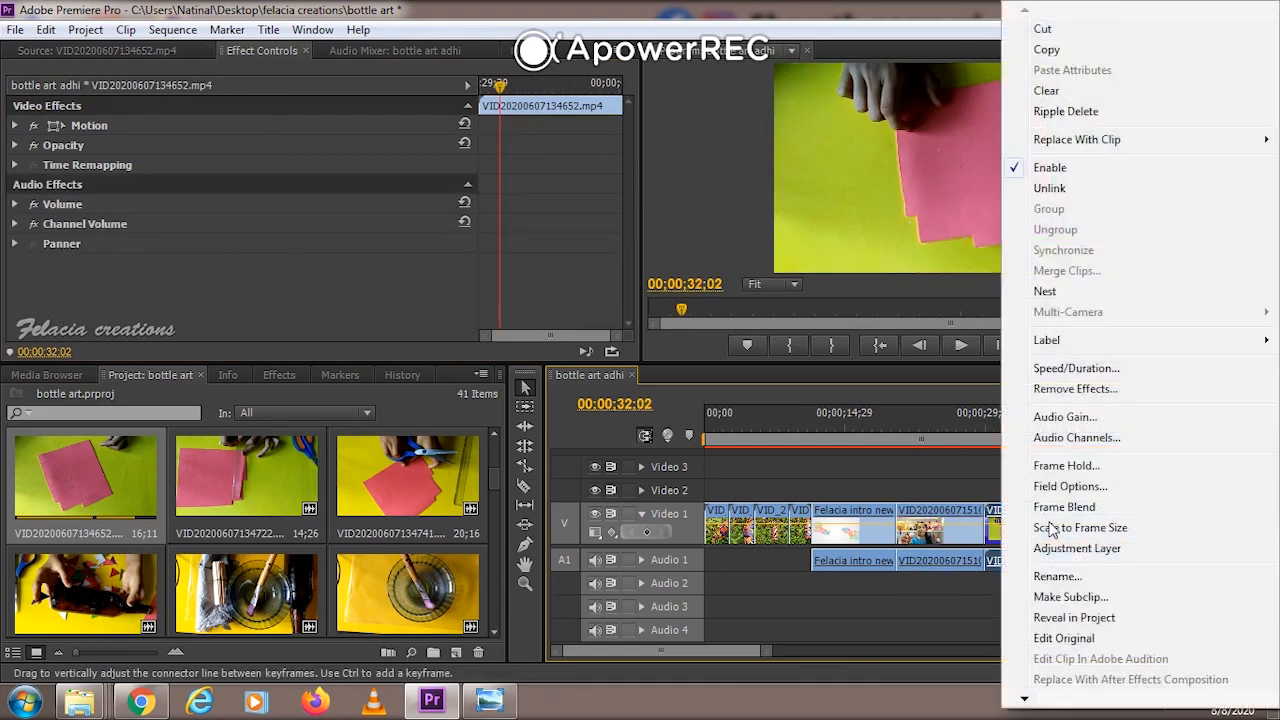
click(1083, 415)
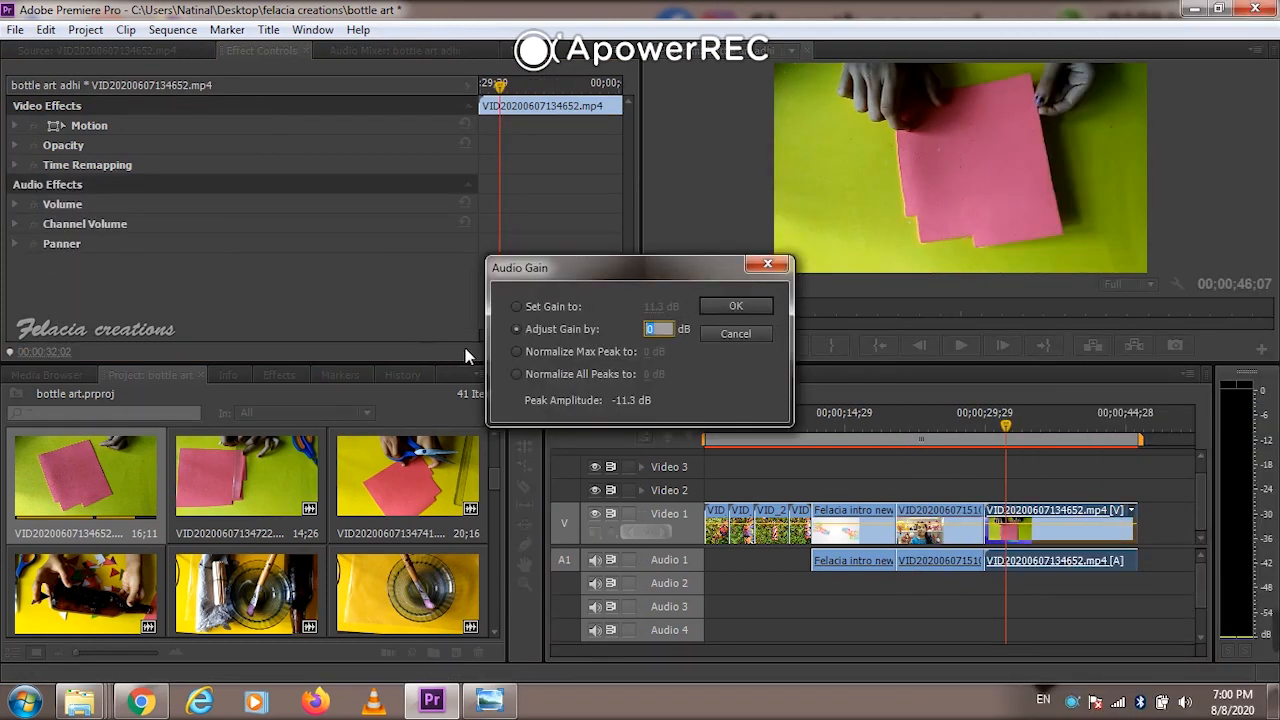
click(516, 352)
click(735, 307)
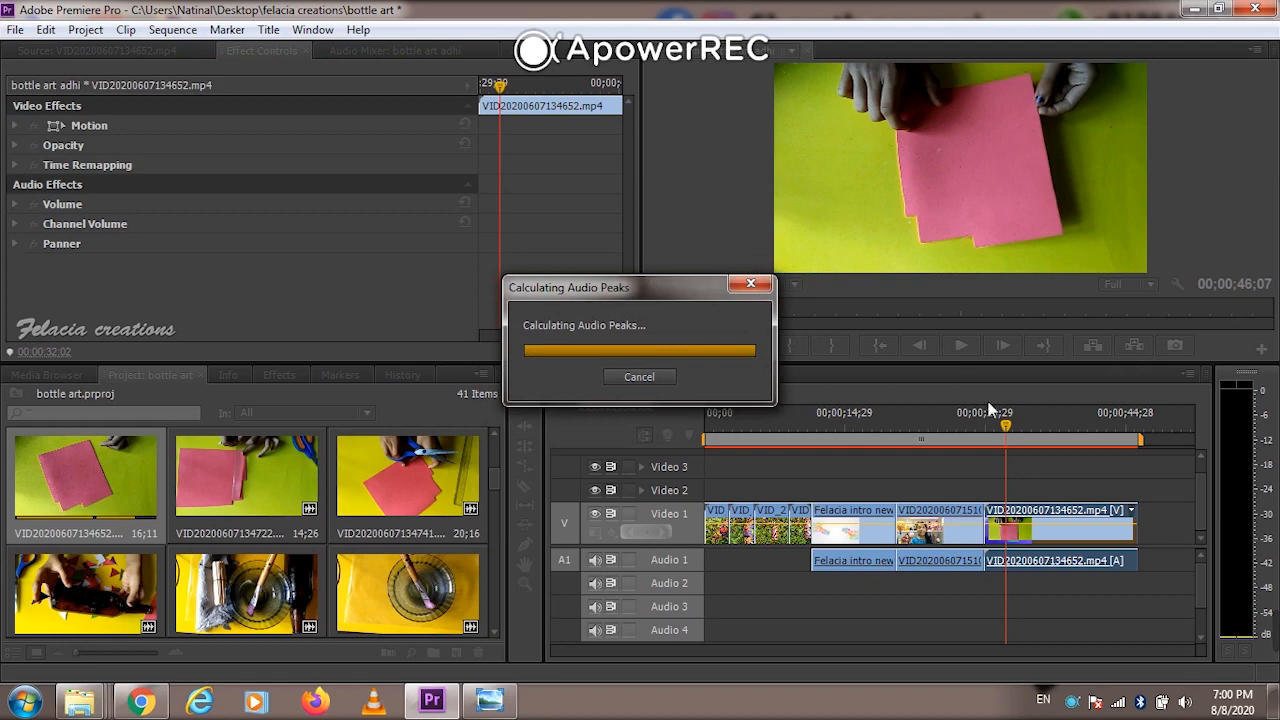
click(984, 424)
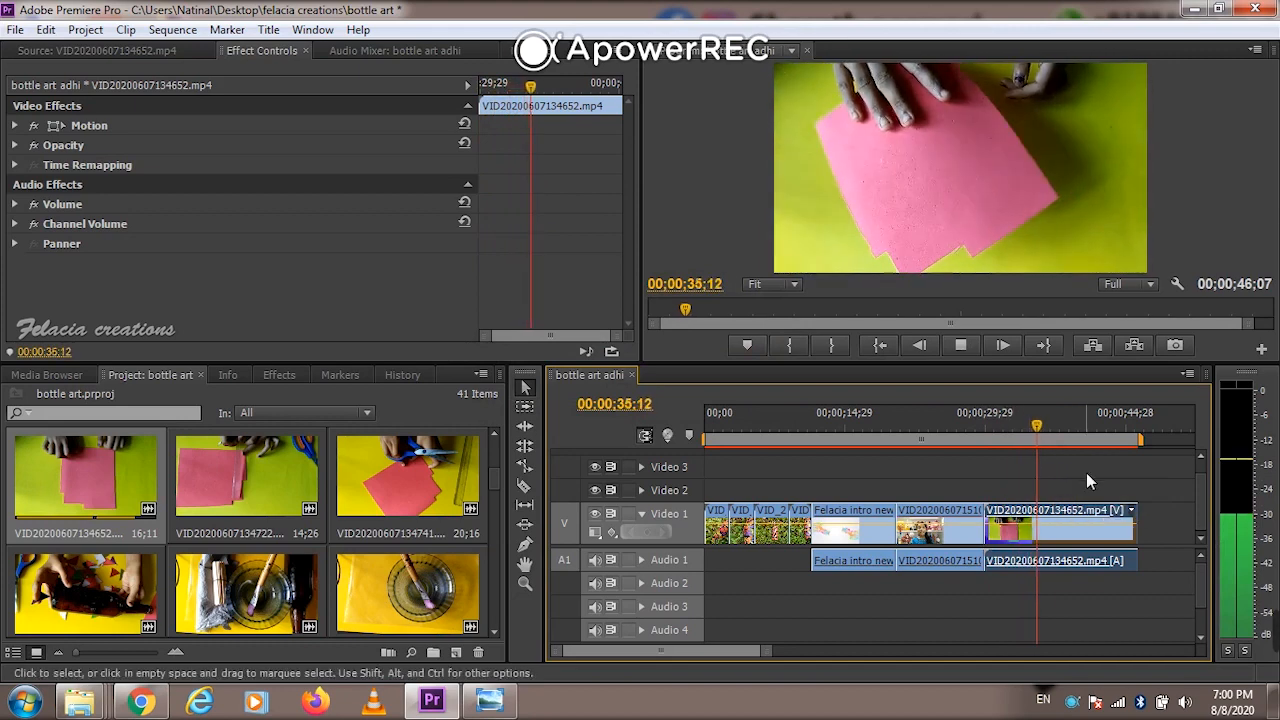
click(1006, 425)
mouse_move(1011, 426)
mouse_down()
mouse_move(993, 430)
mouse_move(1020, 430)
mouse_move(1006, 433)
mouse_up()
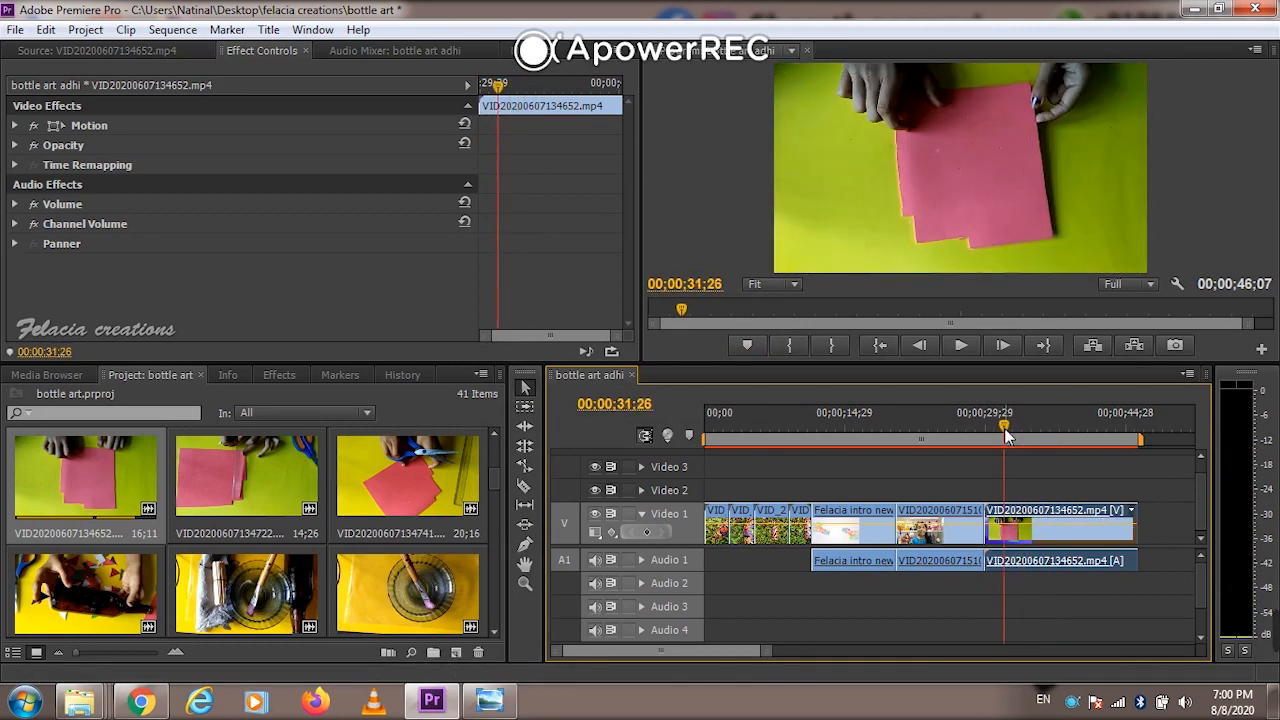
Accept a gain adjustment of 0 dB for the VID20200607134652.mp4 clip's audio and play on from 00;00;31;26
right_click(1035, 528)
click(1066, 417)
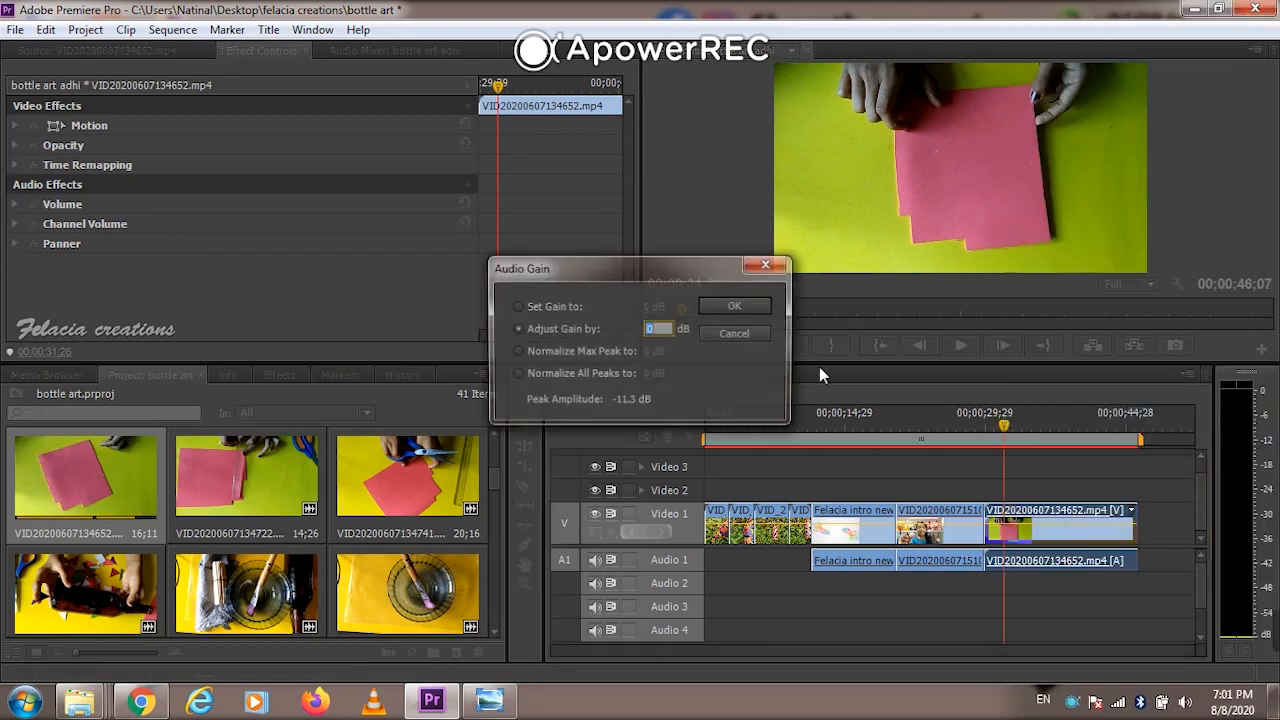
click(744, 312)
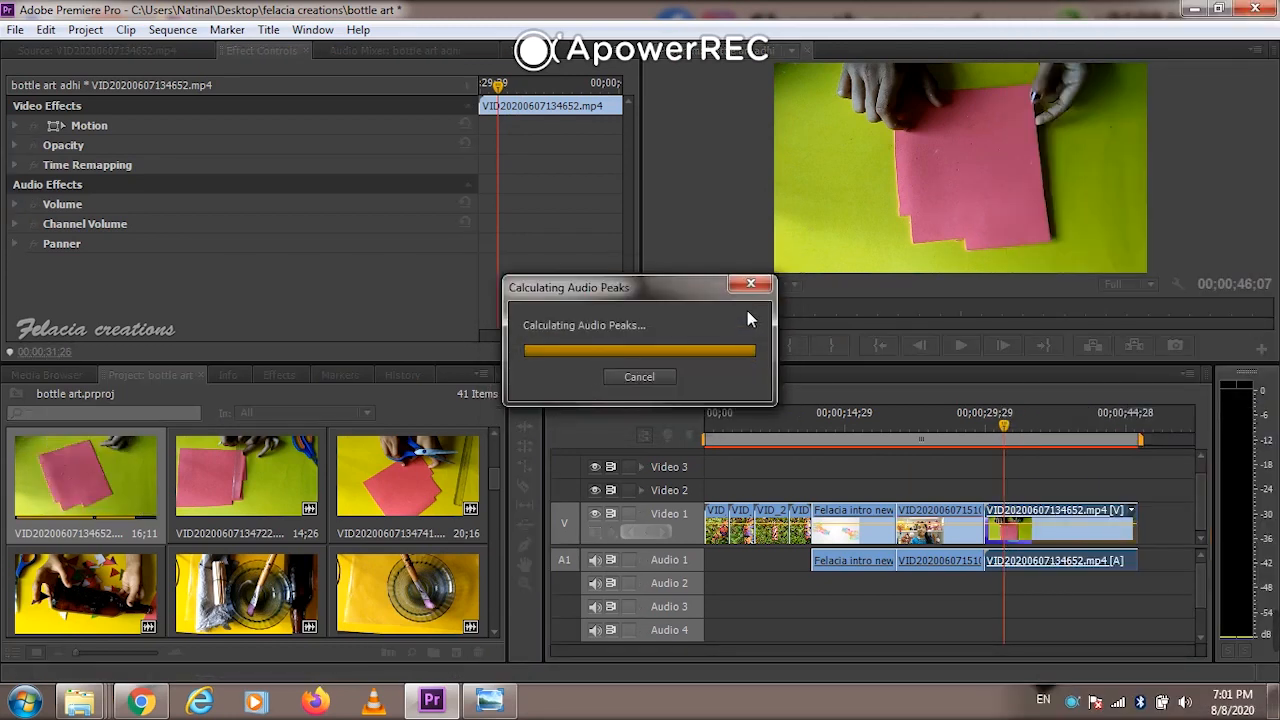
key(space)
mouse_move(1138, 632)
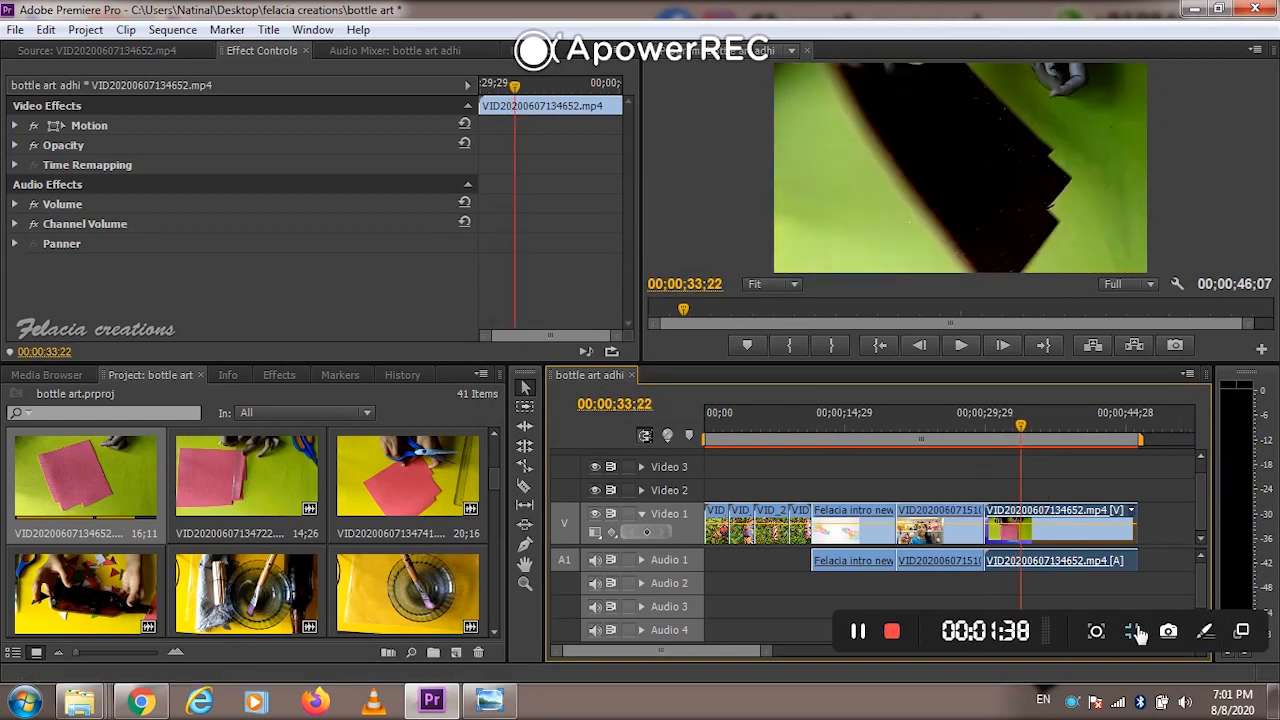
Play back the stabilized VID20200607151031.mp4 clip from 00;00;21;14 to review its picture and sound
click(907, 420)
key(space)
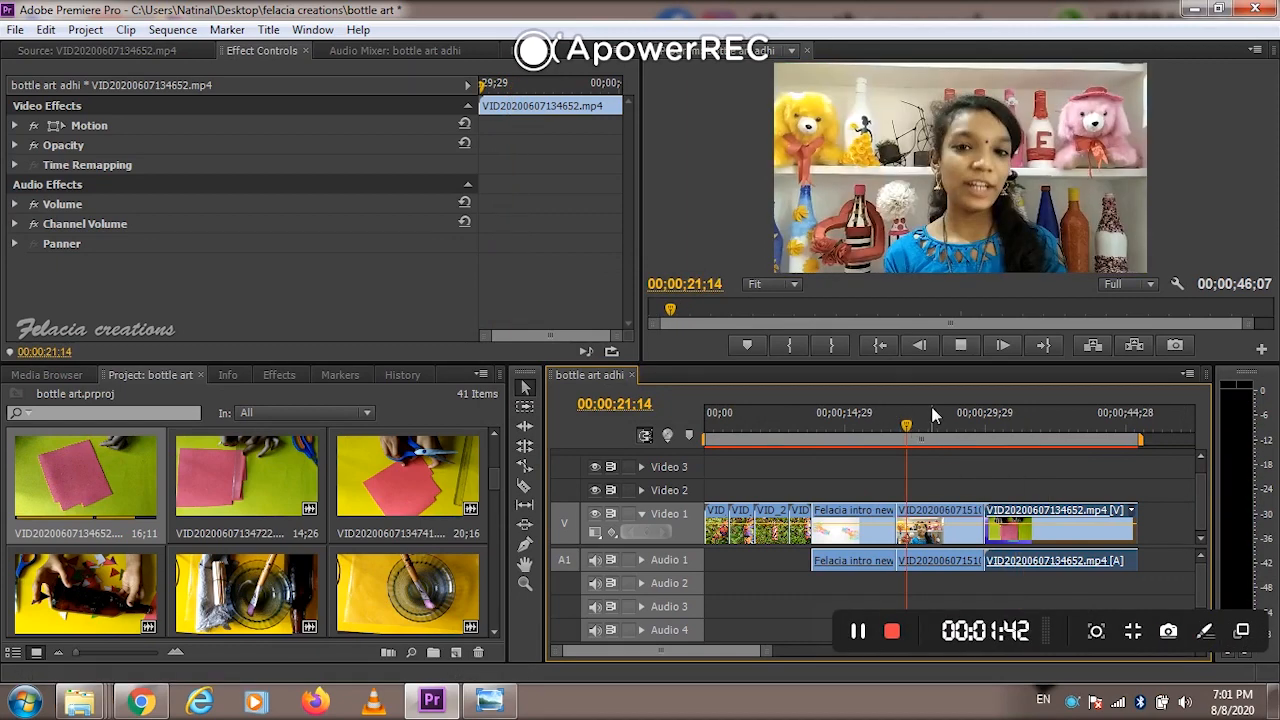
key(space)
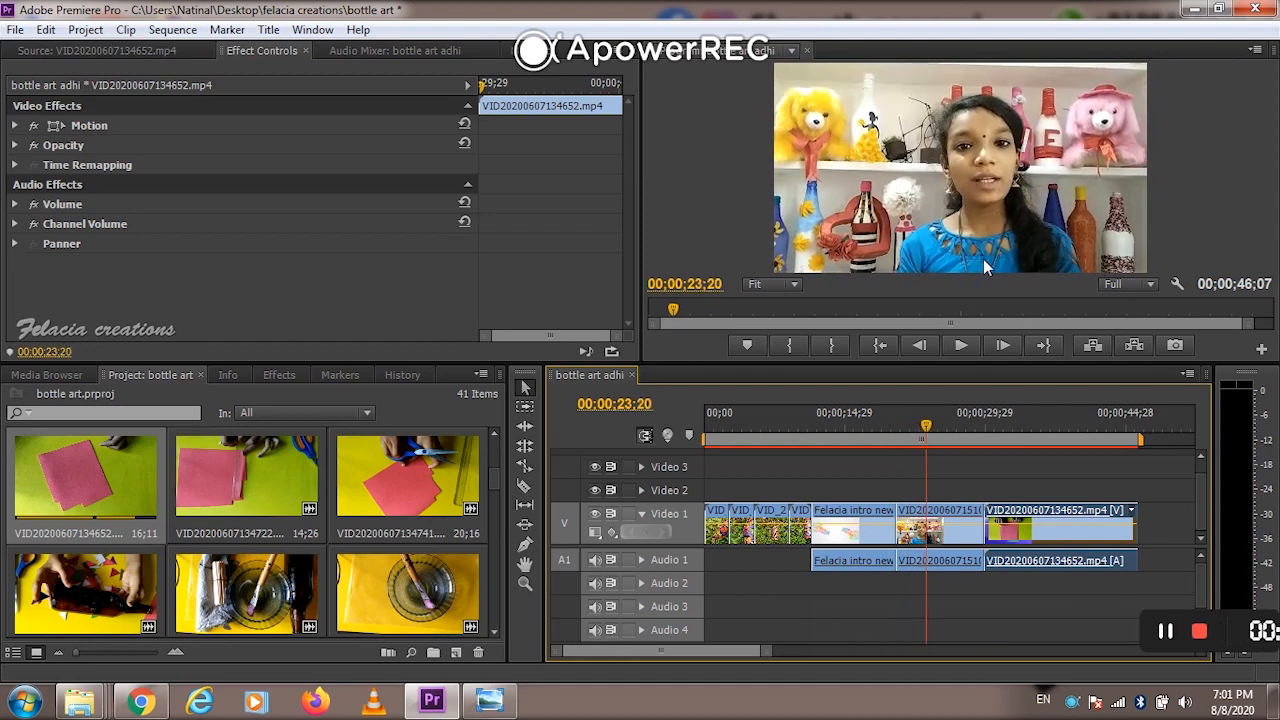
key(space)
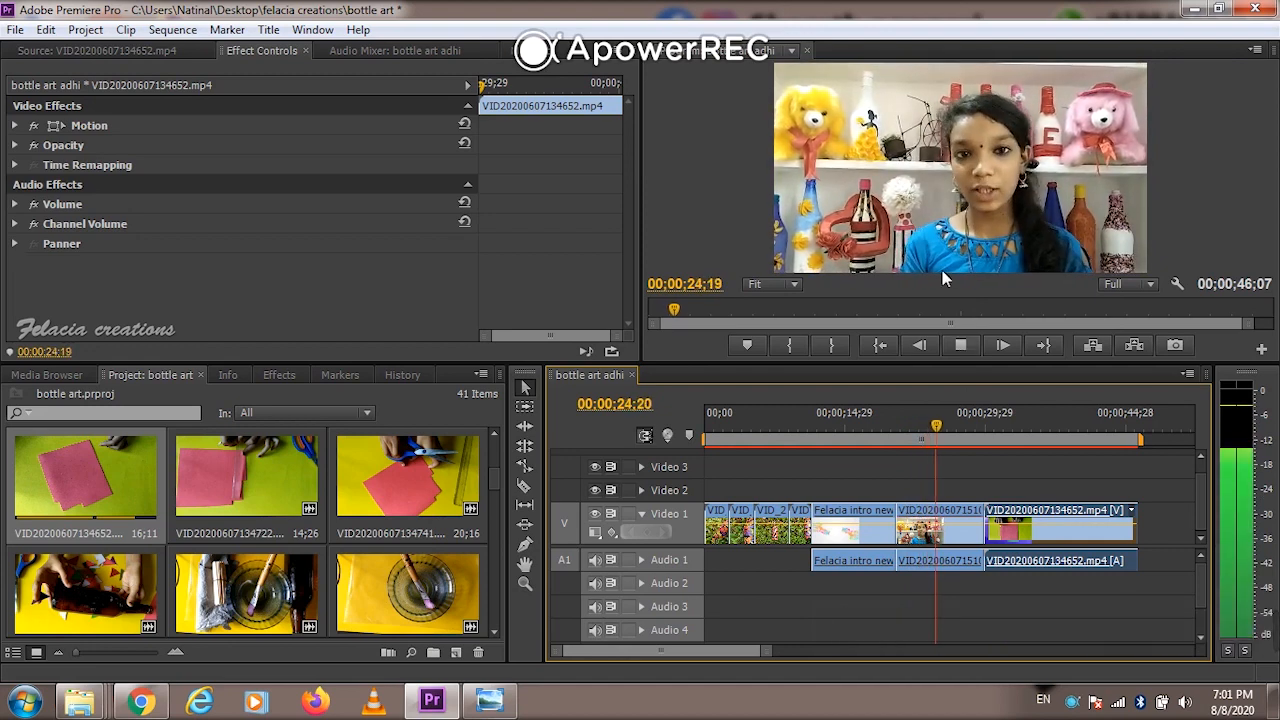
Play the sequence from 00;00;21;14 through the VID20200607151031.mp4 clip into VID20200607134652.mp4 to compare their sound, and go to 00;00;44;18
key(space)
key(space)
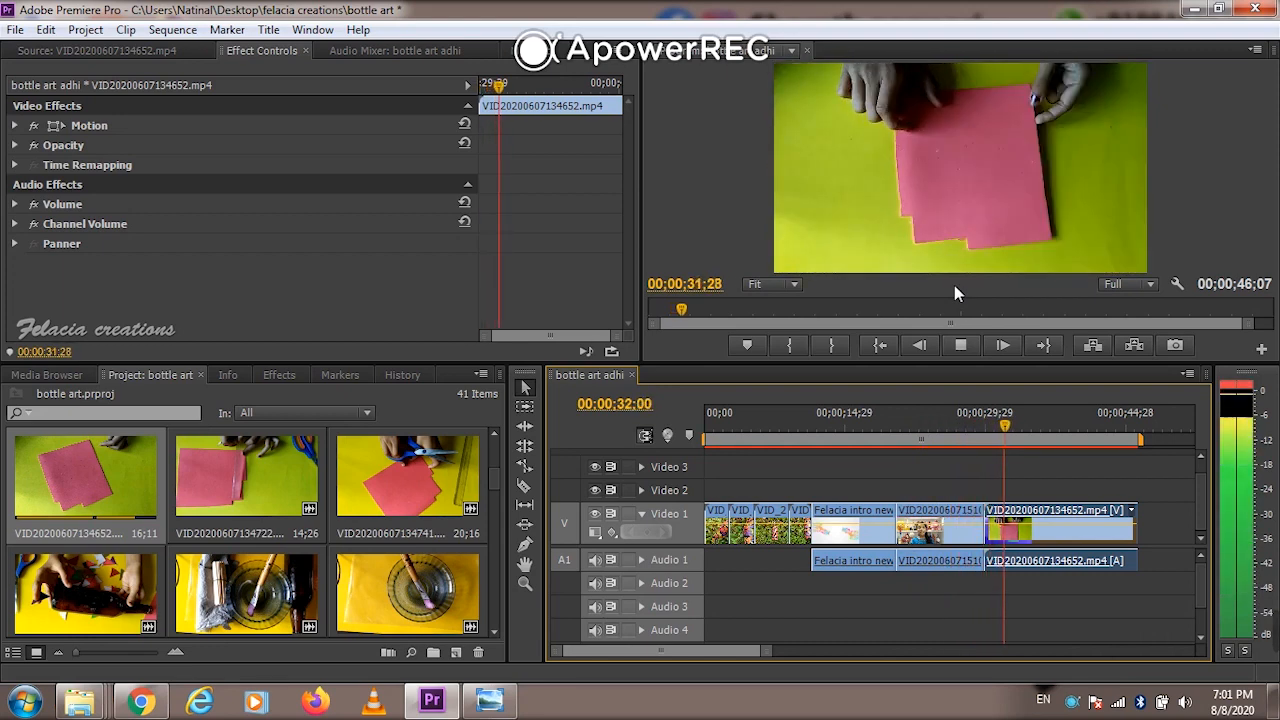
click(1130, 420)
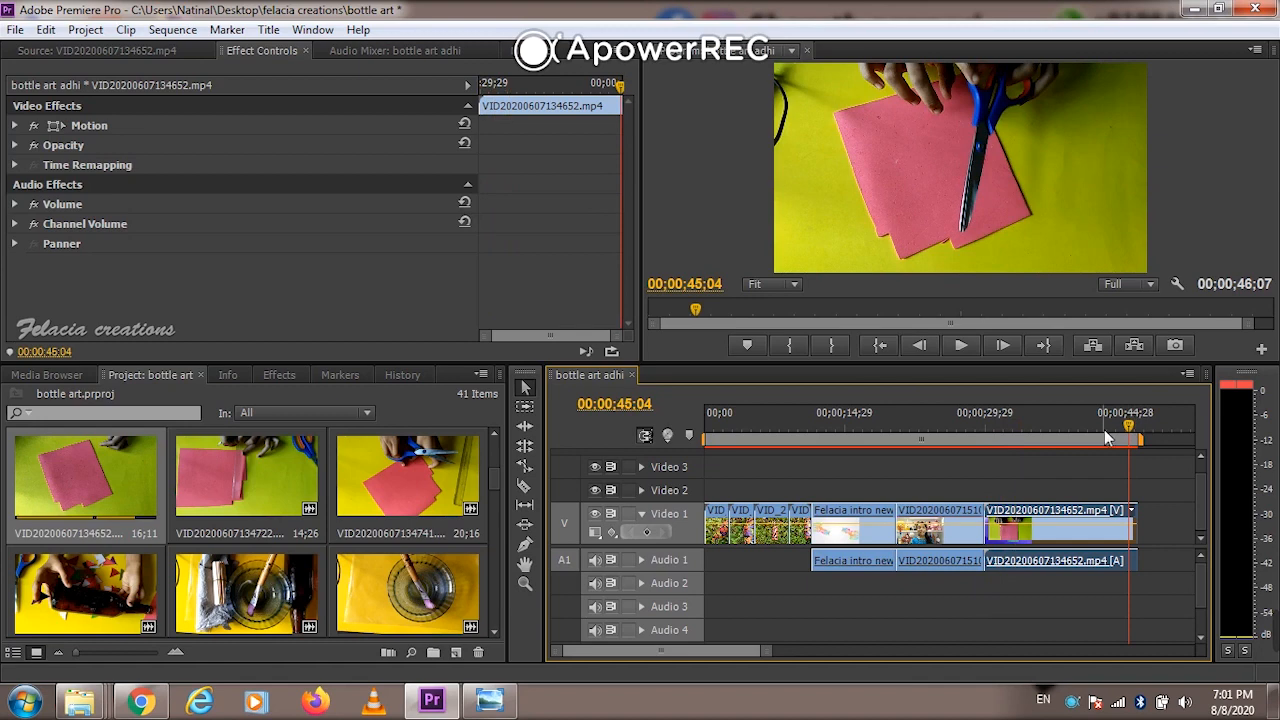
click(908, 426)
click(912, 423)
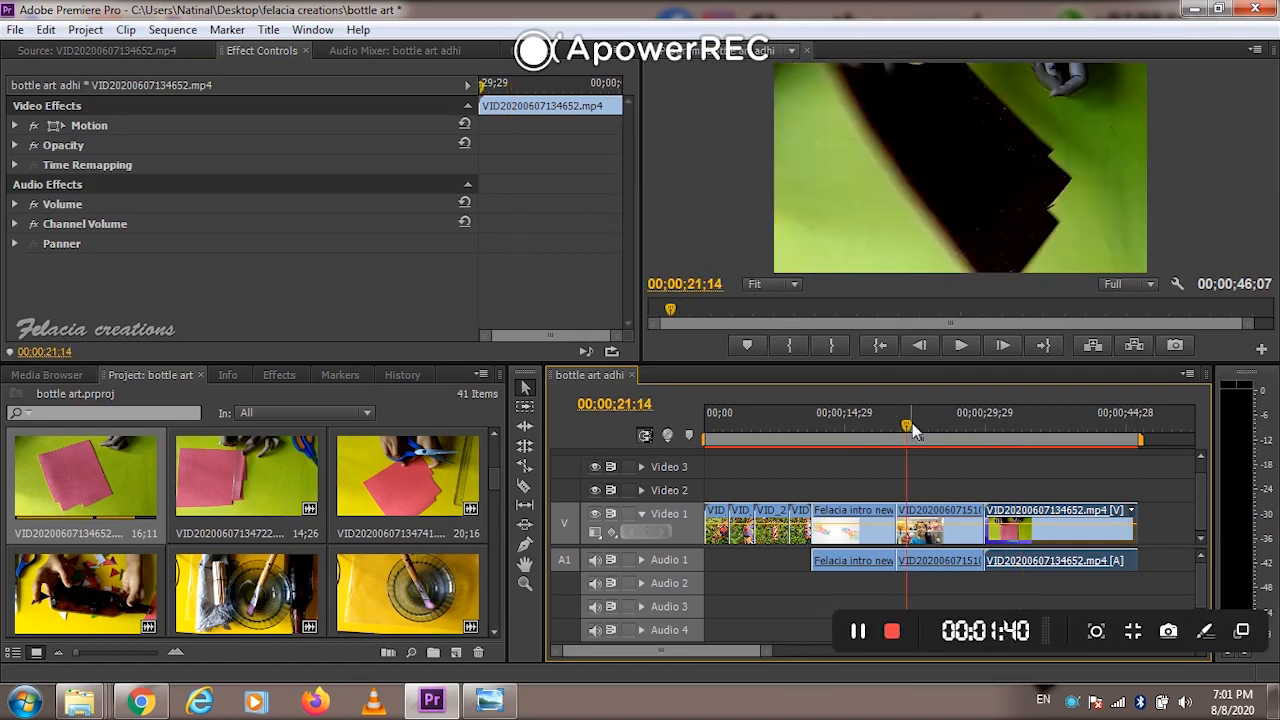
key(space)
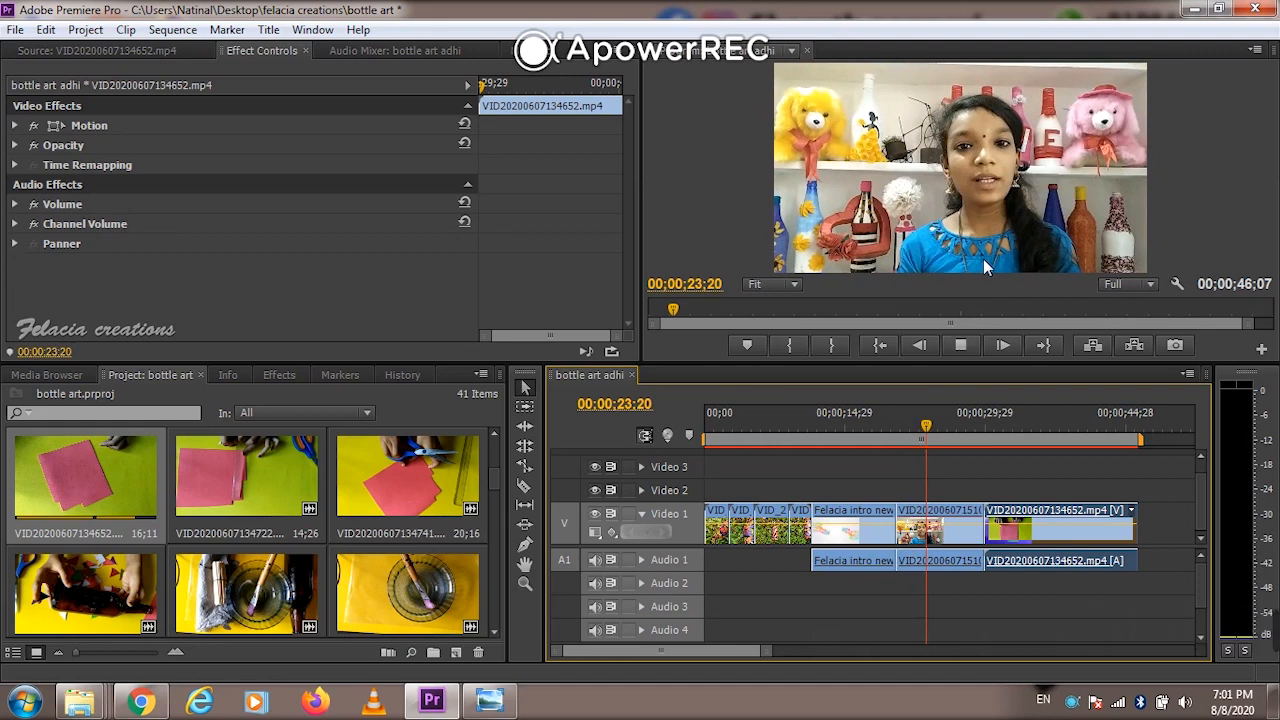
key(space)
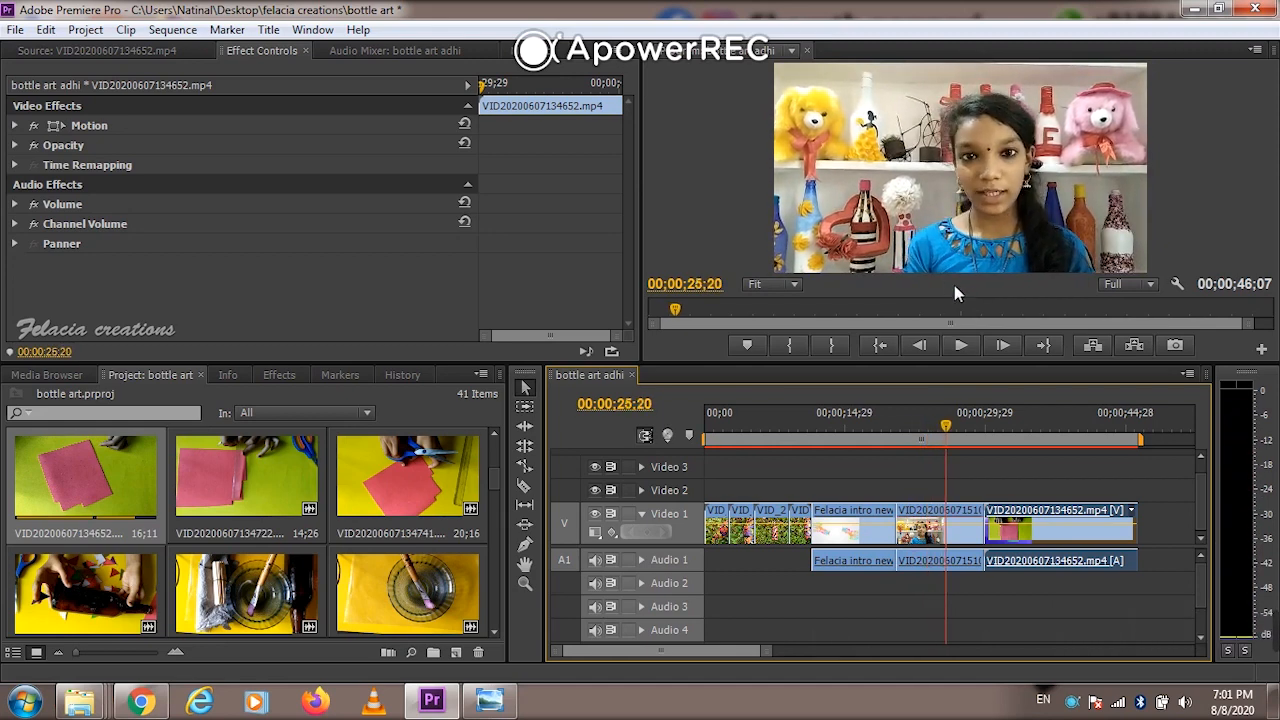
key(space)
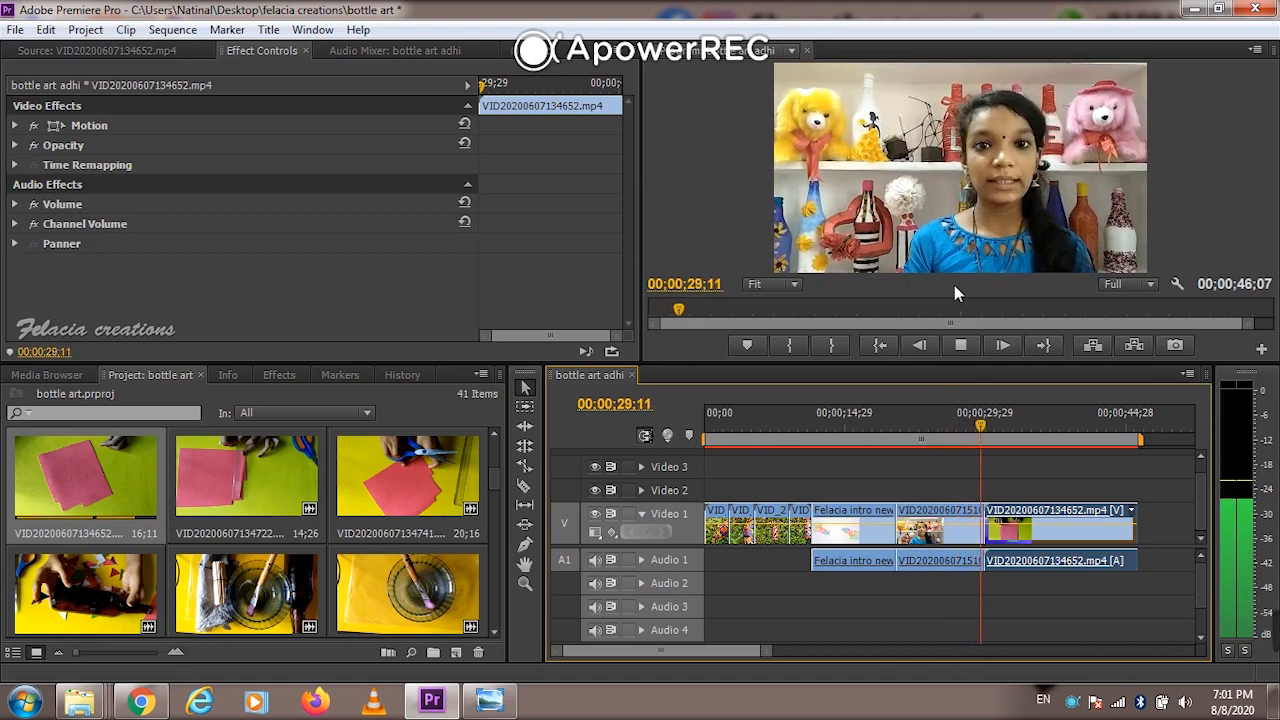
click(1130, 420)
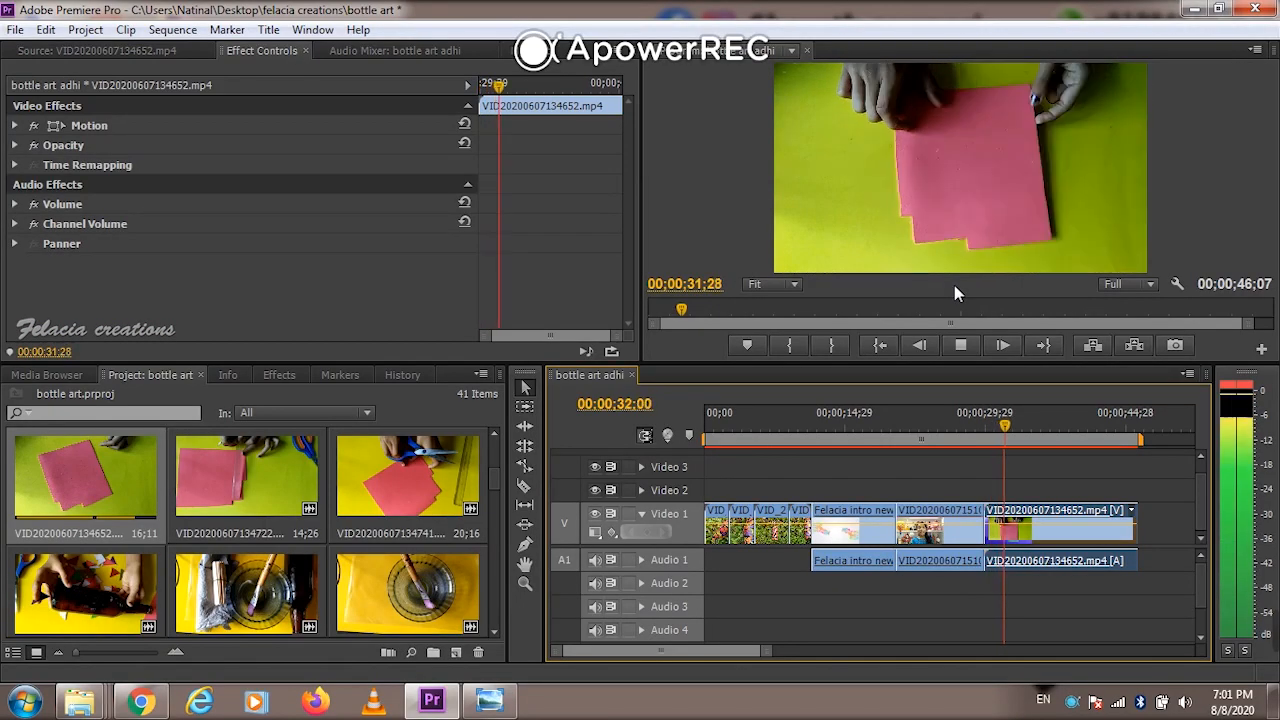
click(1130, 420)
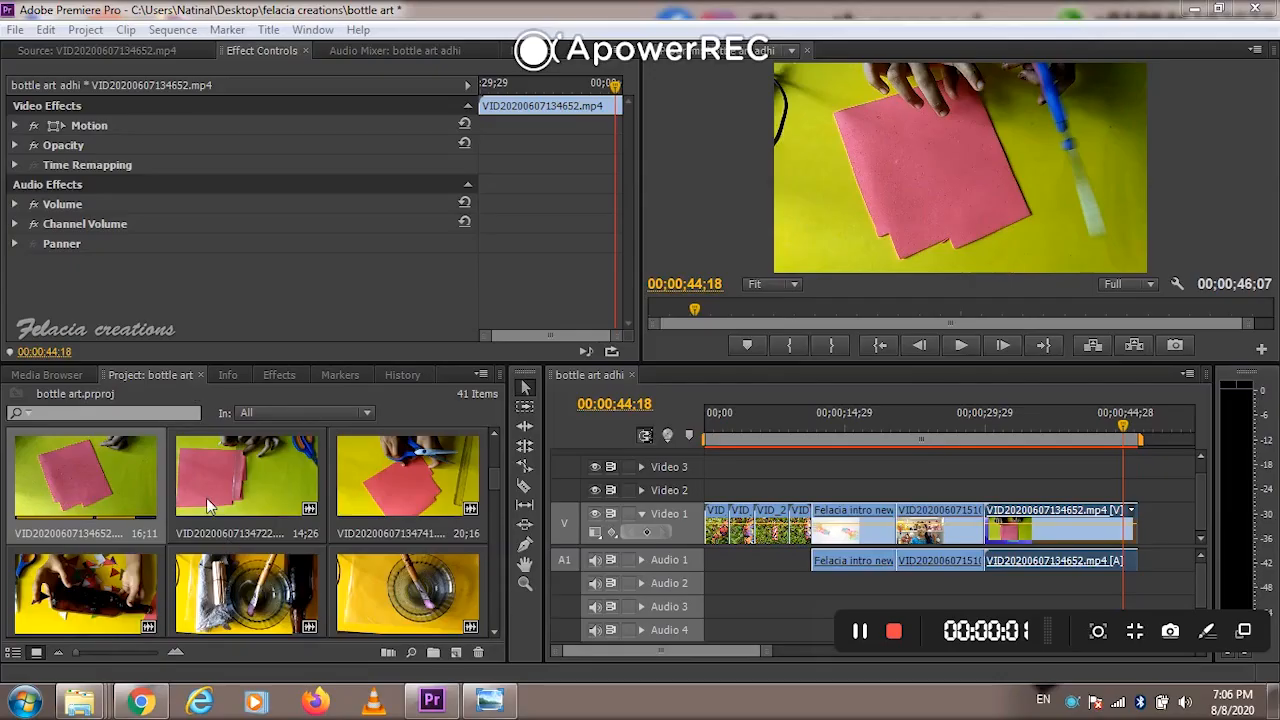
Open the VID20200607134722.mp4 source clip, mark its in point at 00;00;00;12 and play on toward its end
double_click(198, 482)
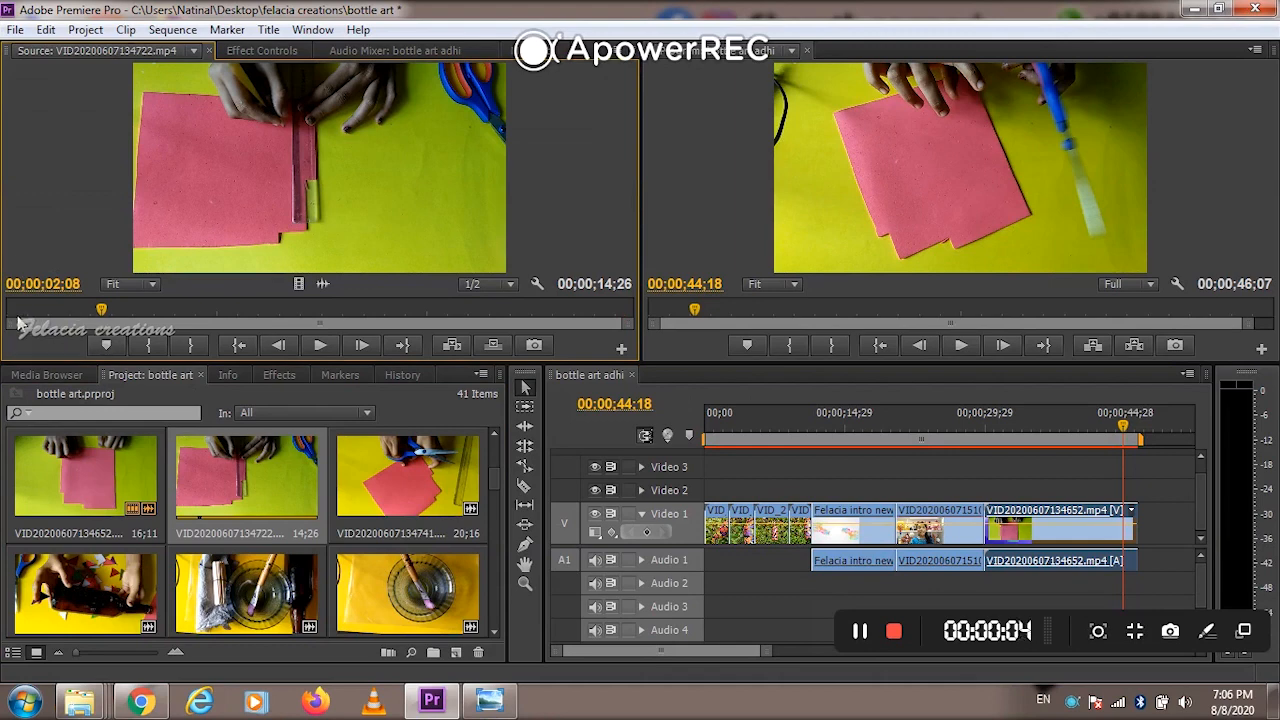
click(18, 312)
key(space)
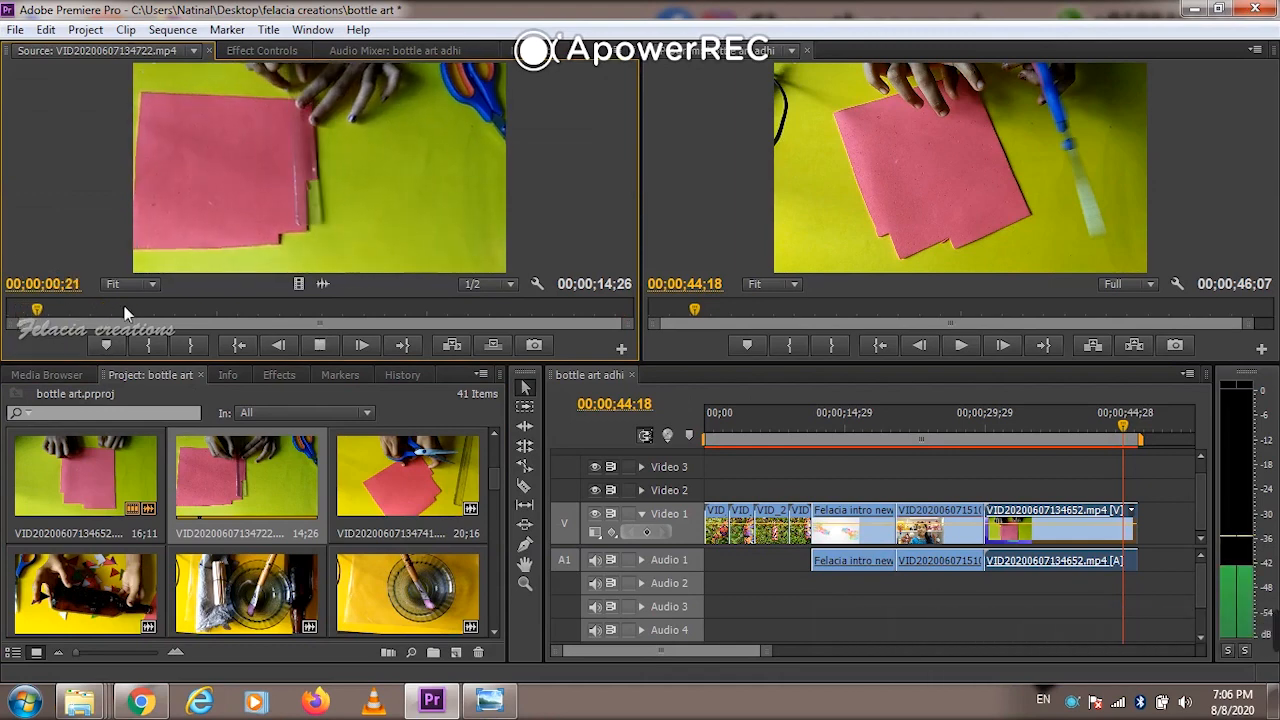
click(35, 312)
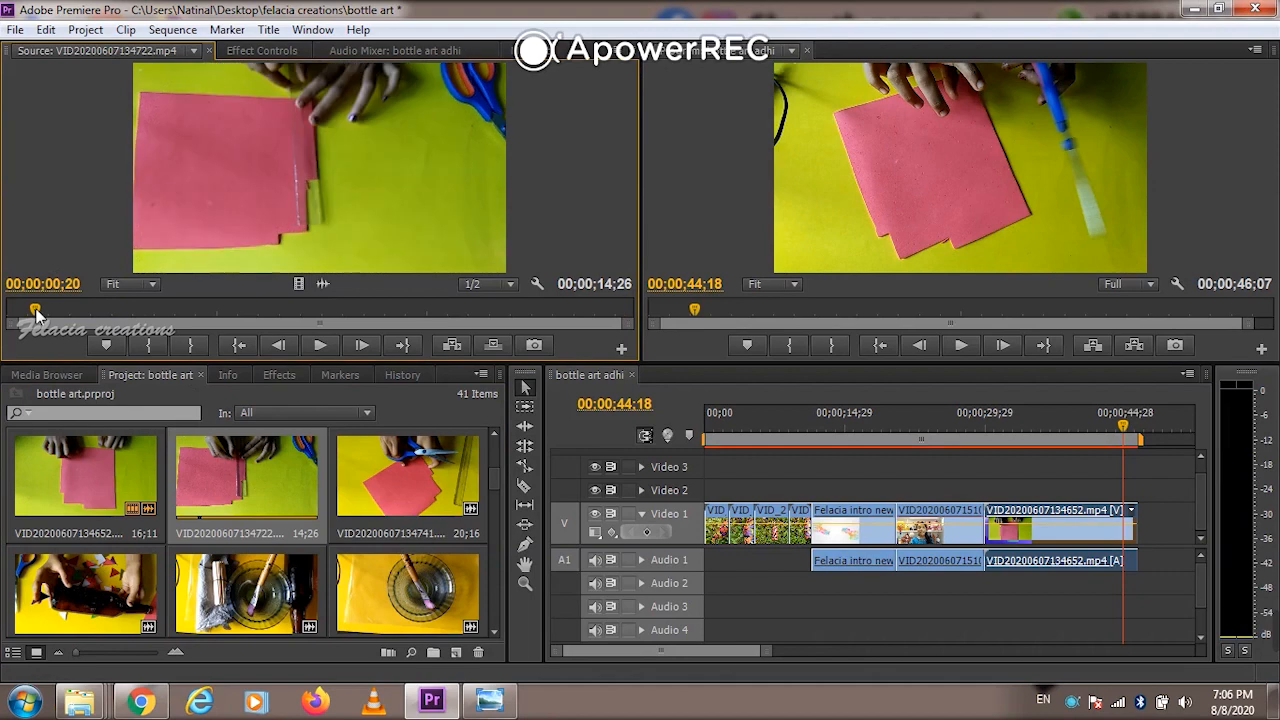
drag(30, 312, 23, 312)
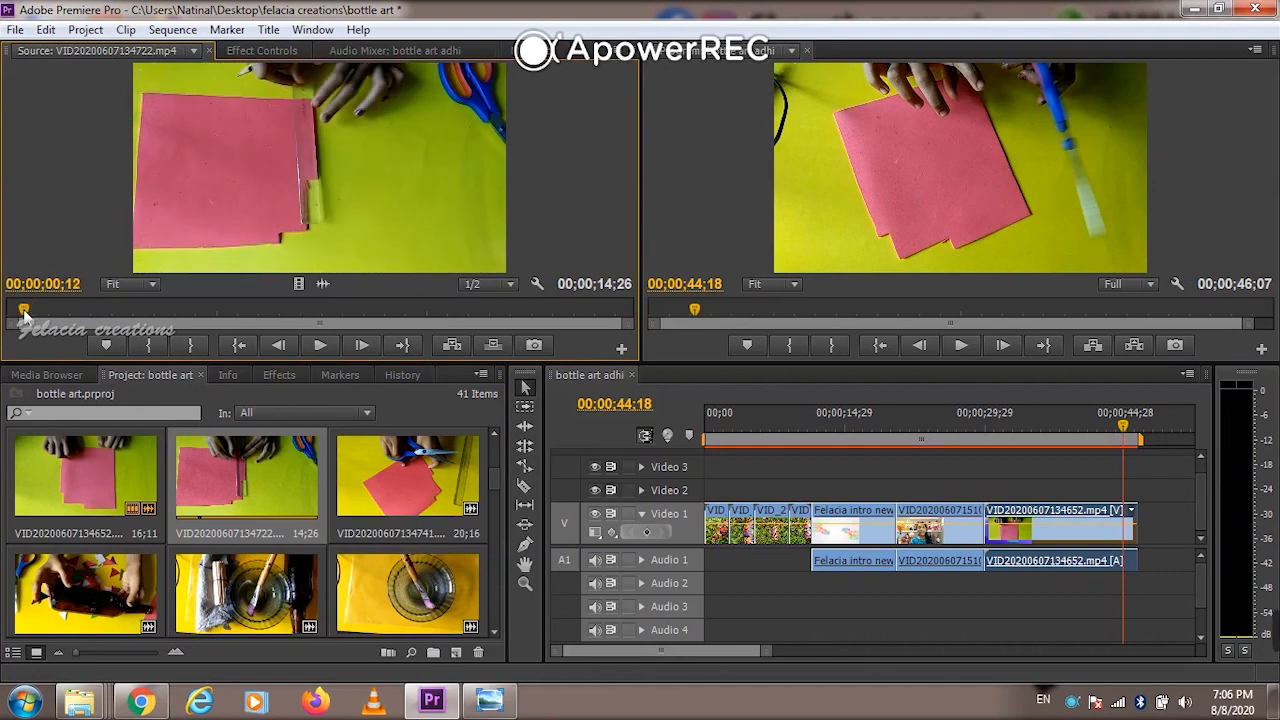
key(i)
key(space)
key(i)
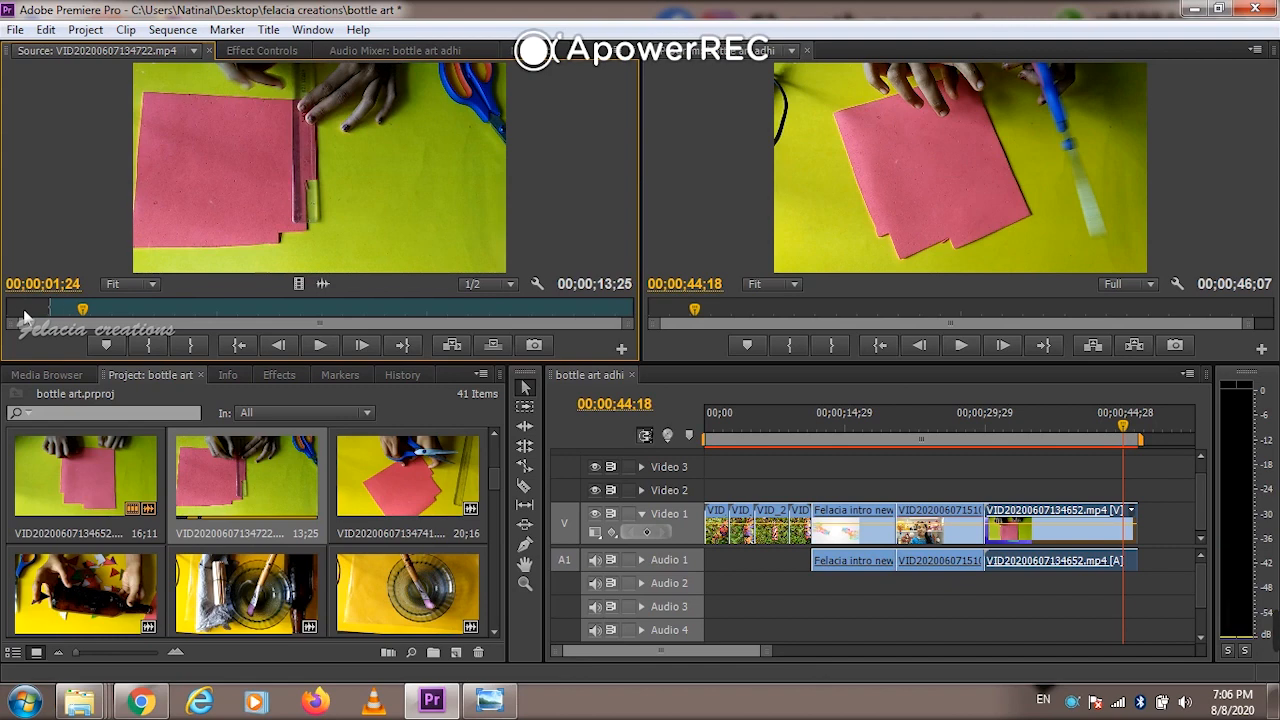
click(25, 313)
key(space)
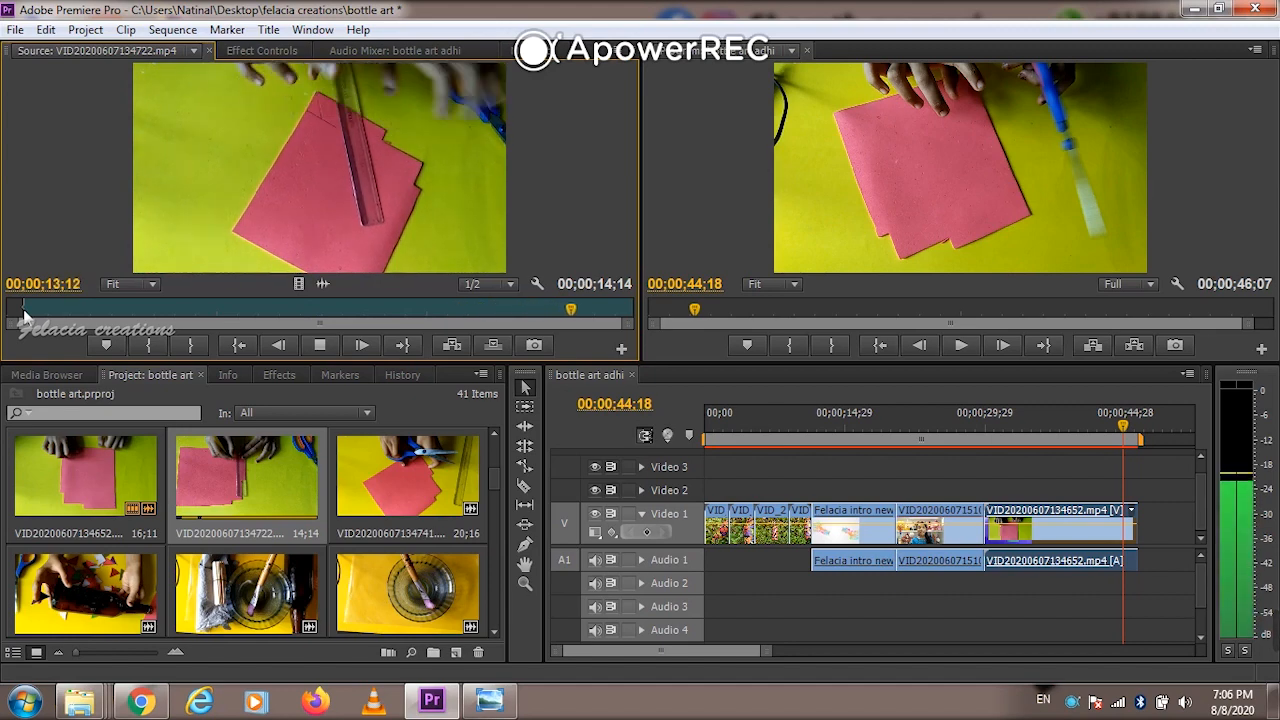
Mark the out point for a 00;00;13;24 selection and place VID20200607134722.mp4 on Video 1 directly after VID20200607134652.mp4
key(o)
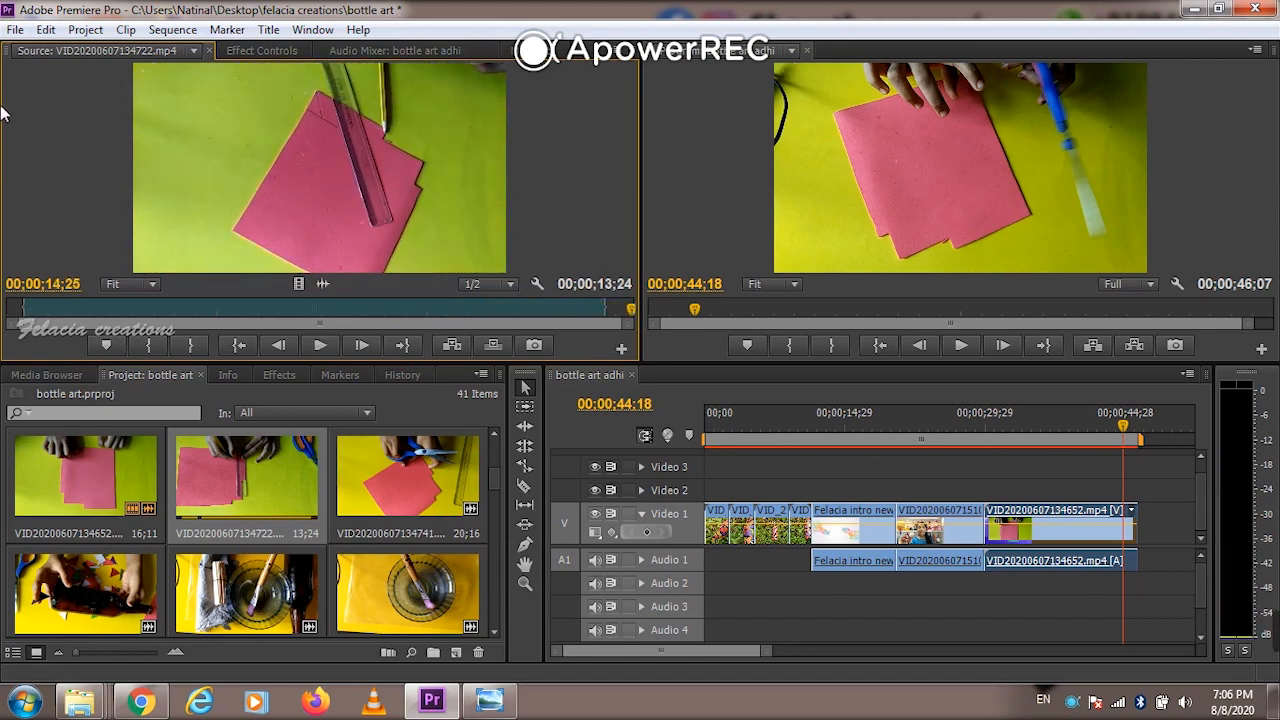
drag(334, 171, 1150, 513)
drag(719, 650, 748, 660)
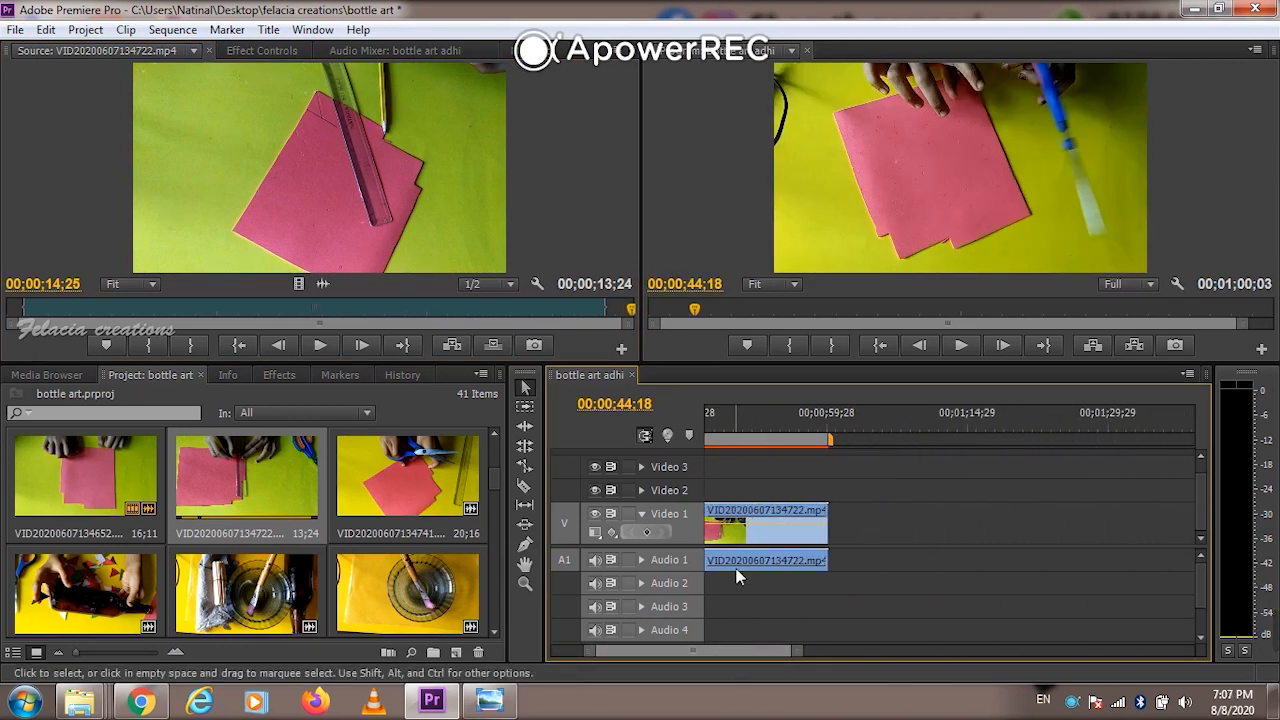
Normalize the max peak of the VID20200607134722.mp4 clip's audio to 0 dB and go to 00;00;59;17 in the sequence
click(802, 415)
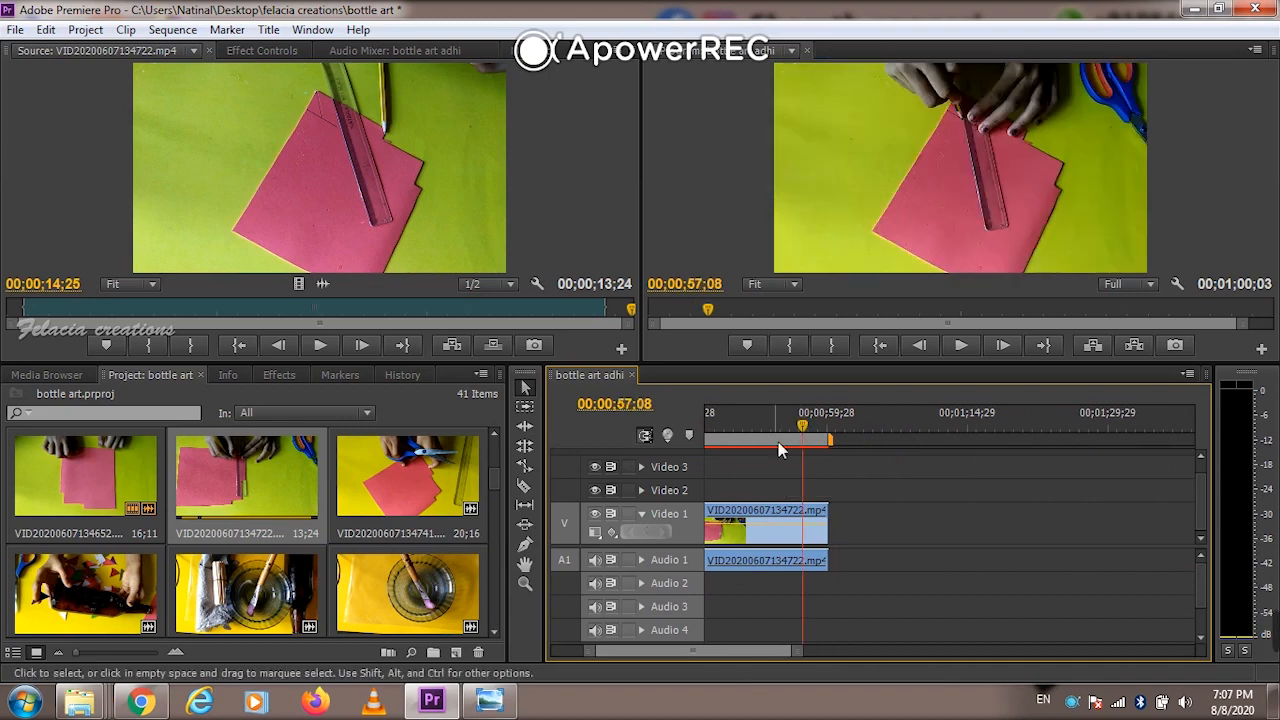
right_click(760, 528)
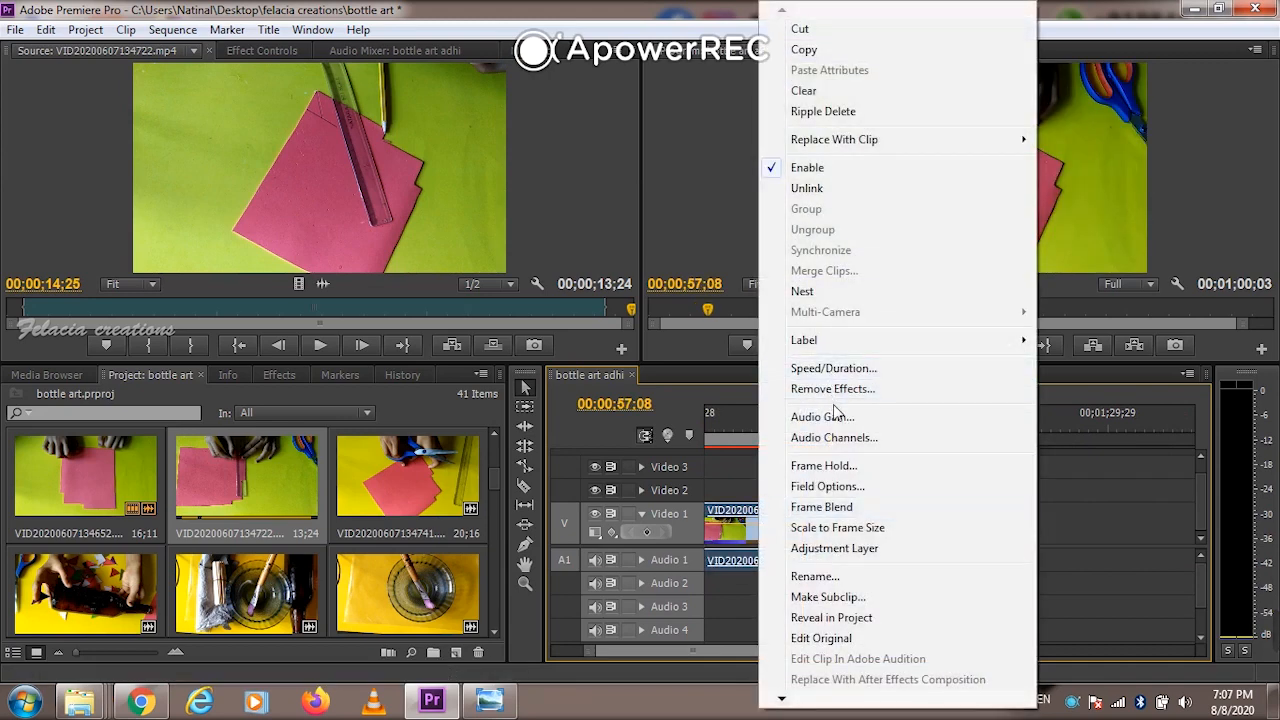
click(835, 420)
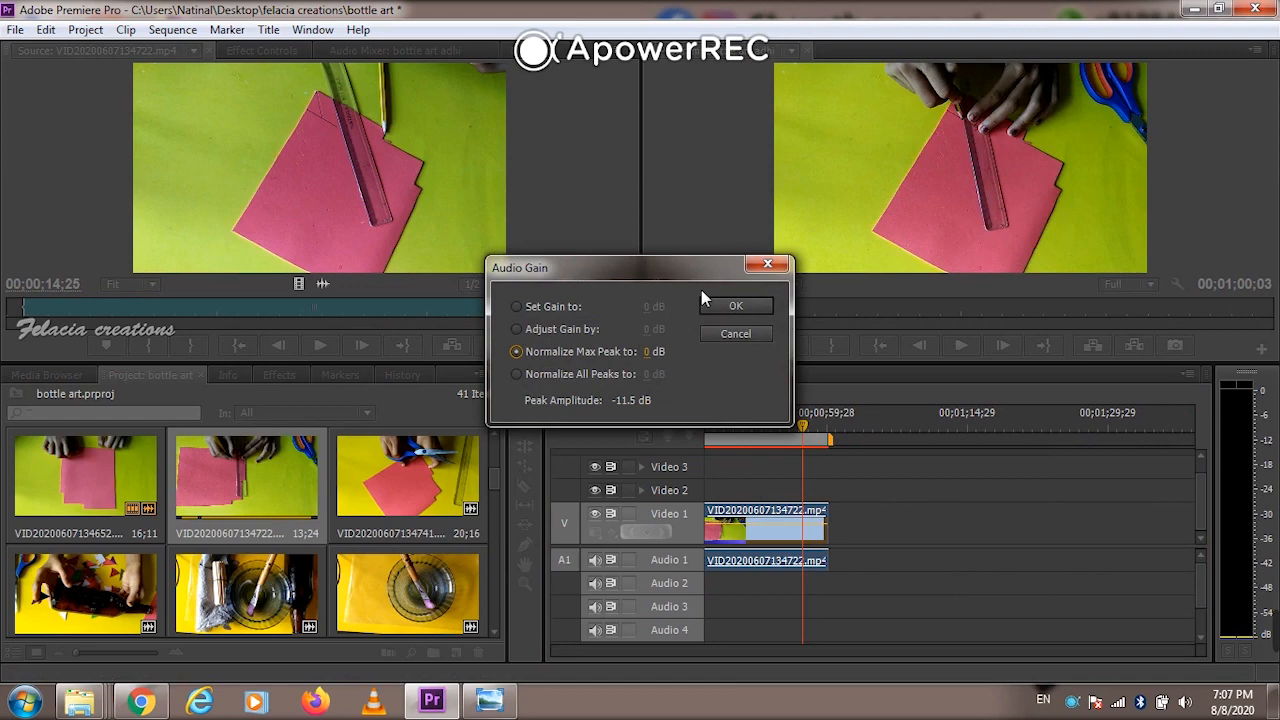
click(735, 305)
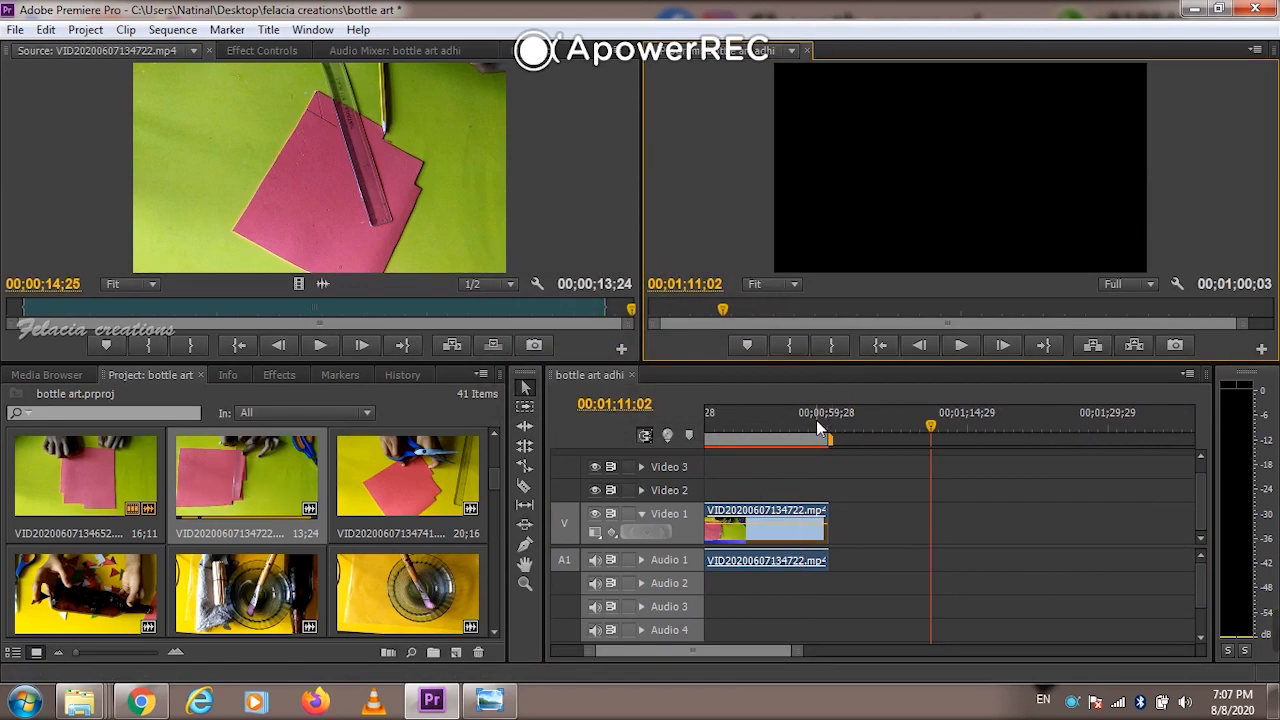
click(818, 428)
click(824, 426)
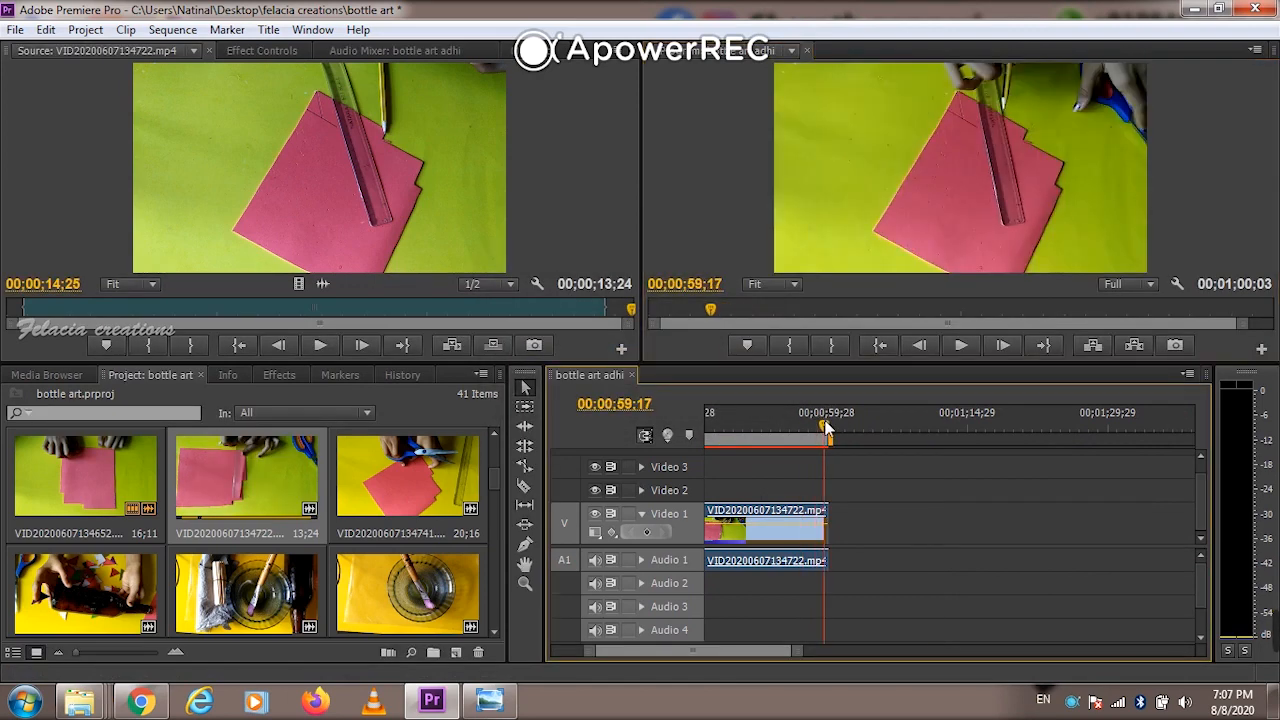
Open the VID20200607134741.mp4 source clip, mark its in point near the very start and save the project
double_click(432, 508)
click(12, 312)
key(space)
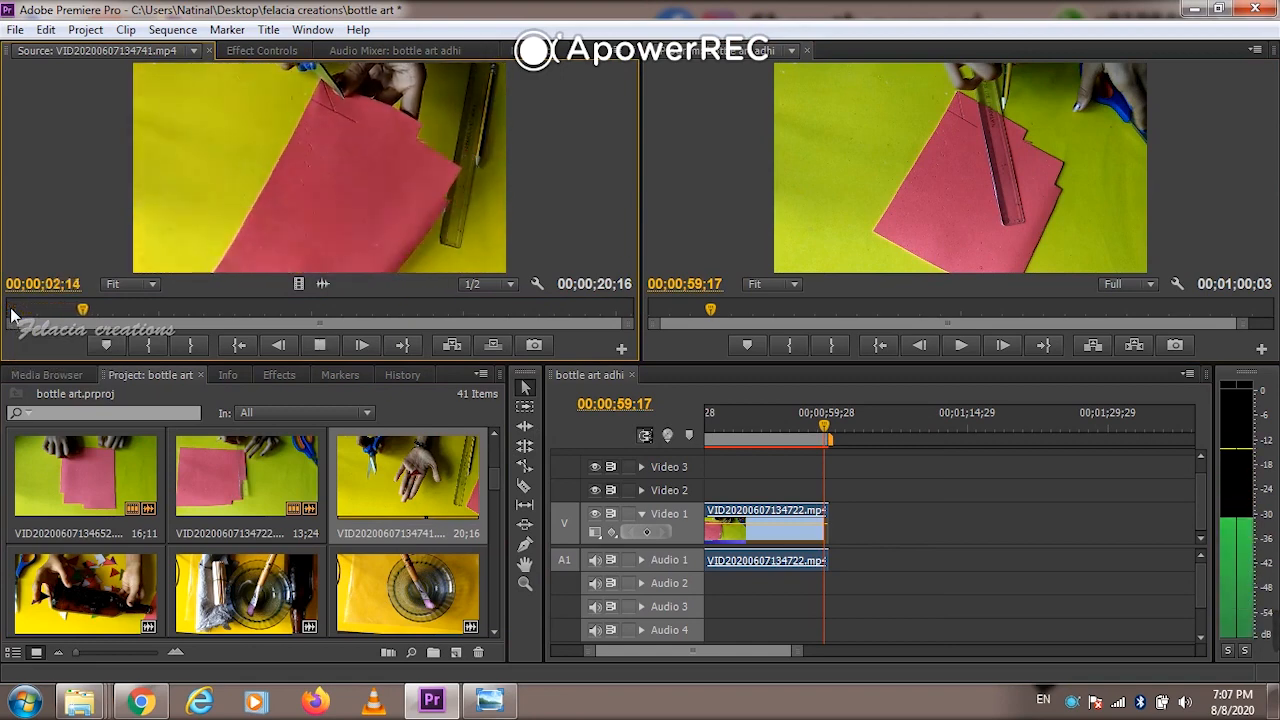
click(12, 312)
key(space)
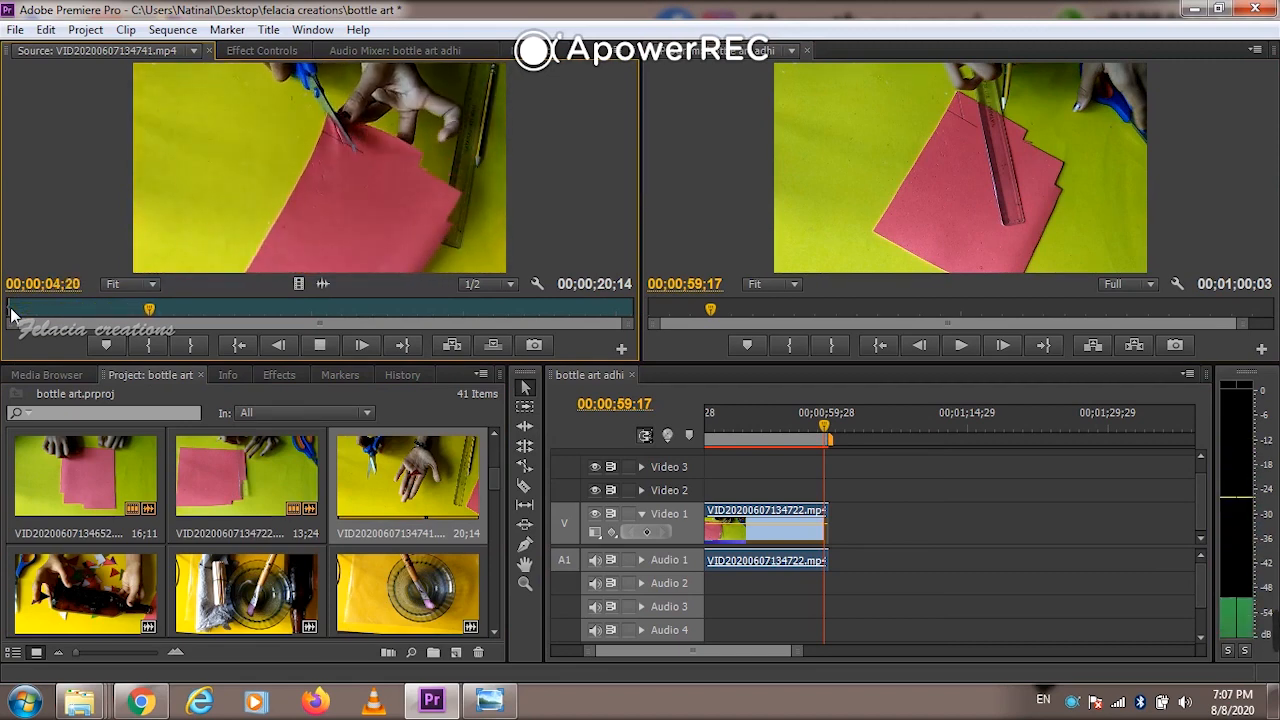
key(ctrl+s)
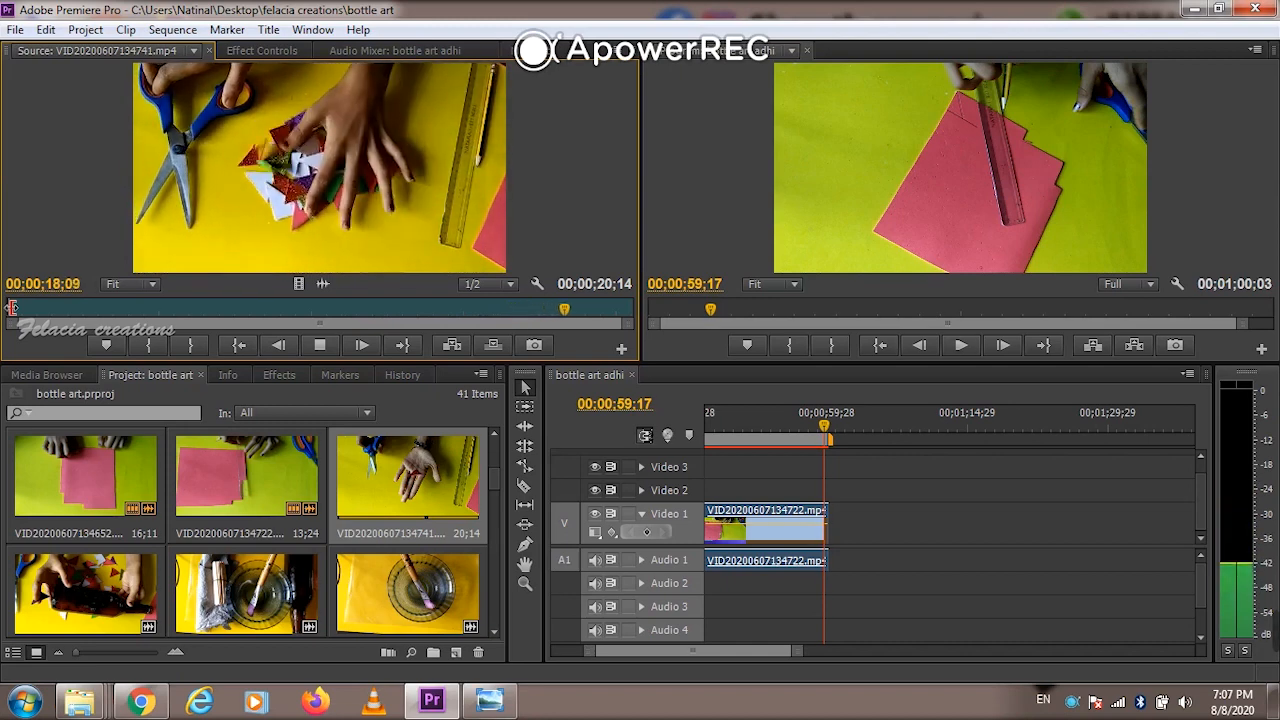
Mark the out point at 00;00;19;21 and place VID20200607134741.mp4 on Video 1 directly after VID20200607134722.mp4
key(space)
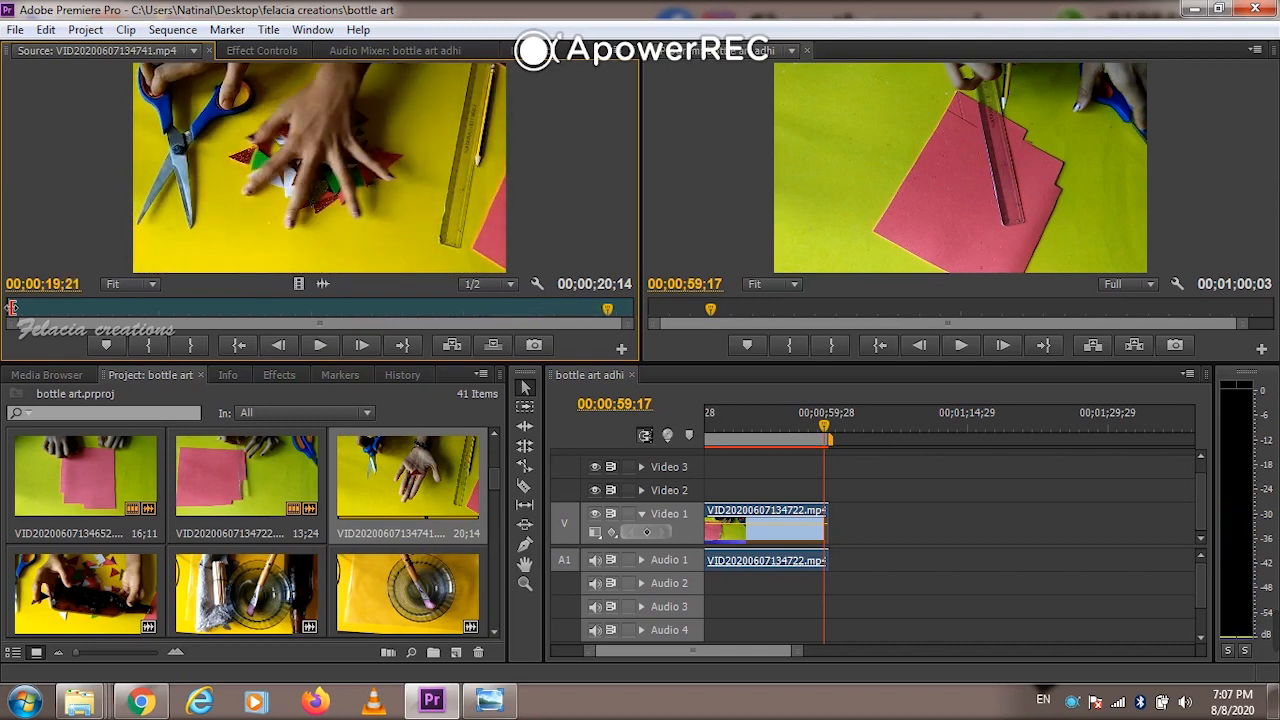
key(space)
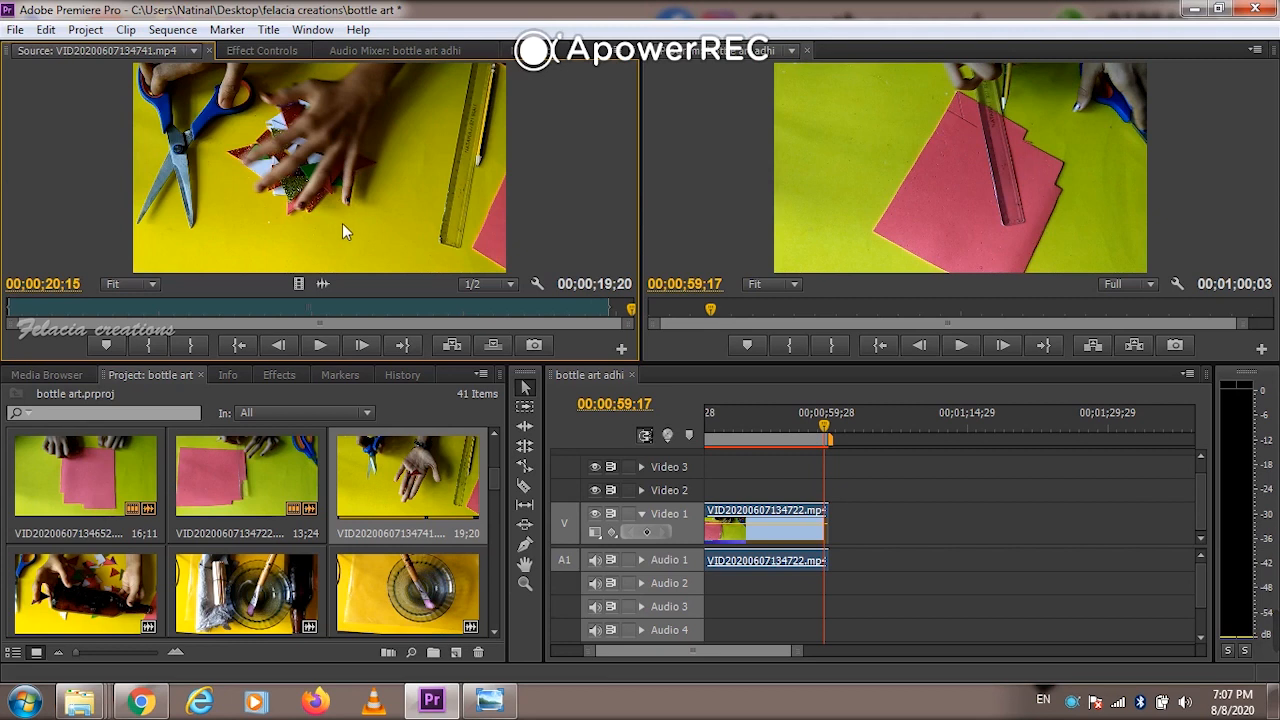
drag(293, 205, 842, 531)
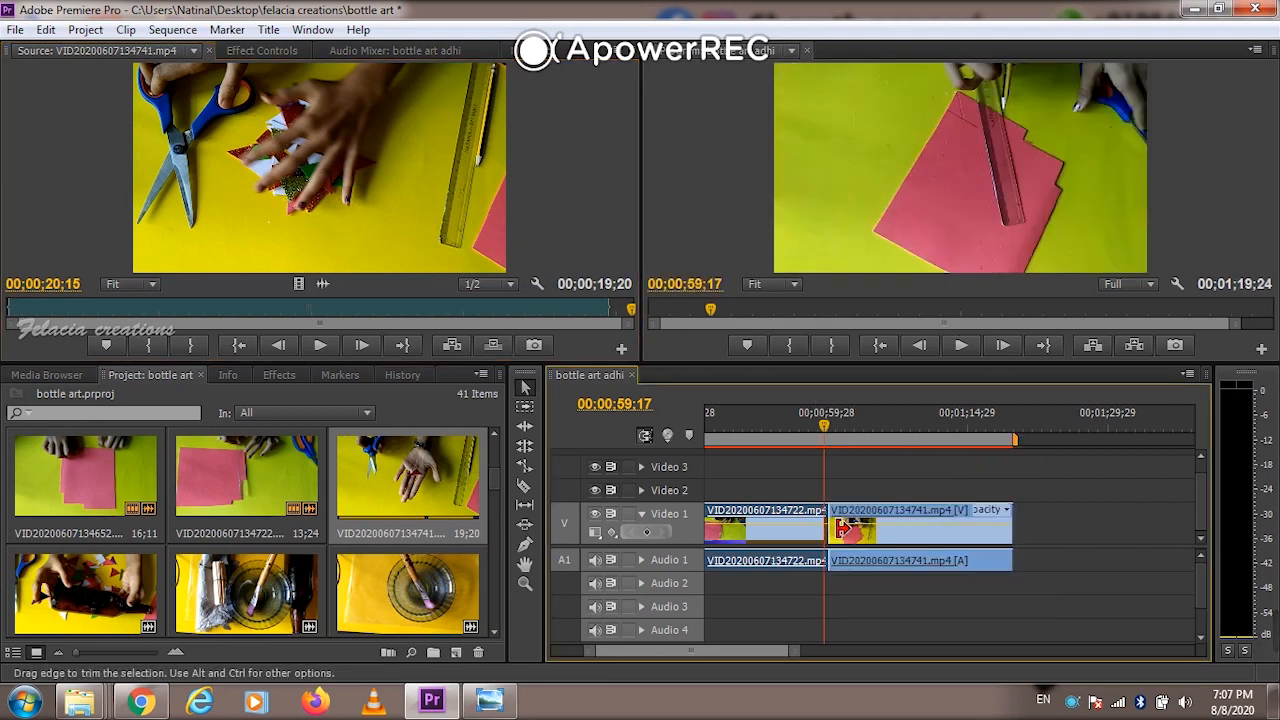
Open the VID20200607134836.mp4 source clip and play it from near its start
mouse_move(1277, 636)
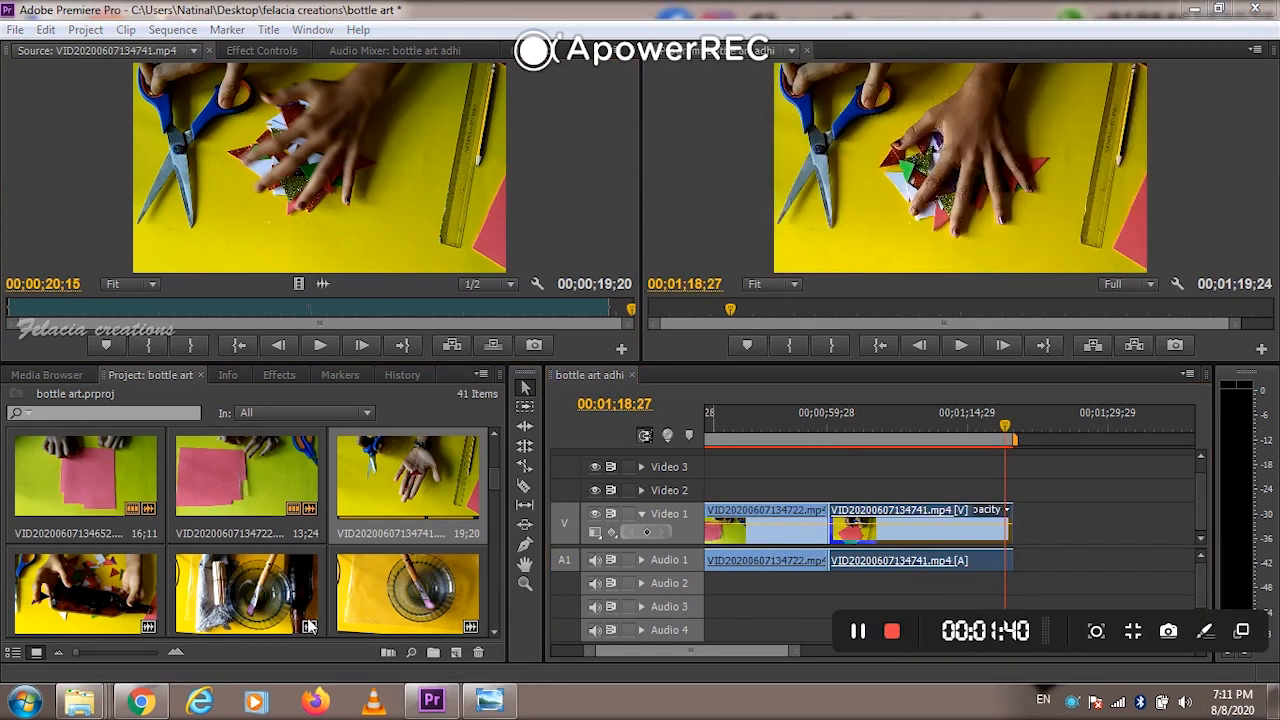
double_click(80, 585)
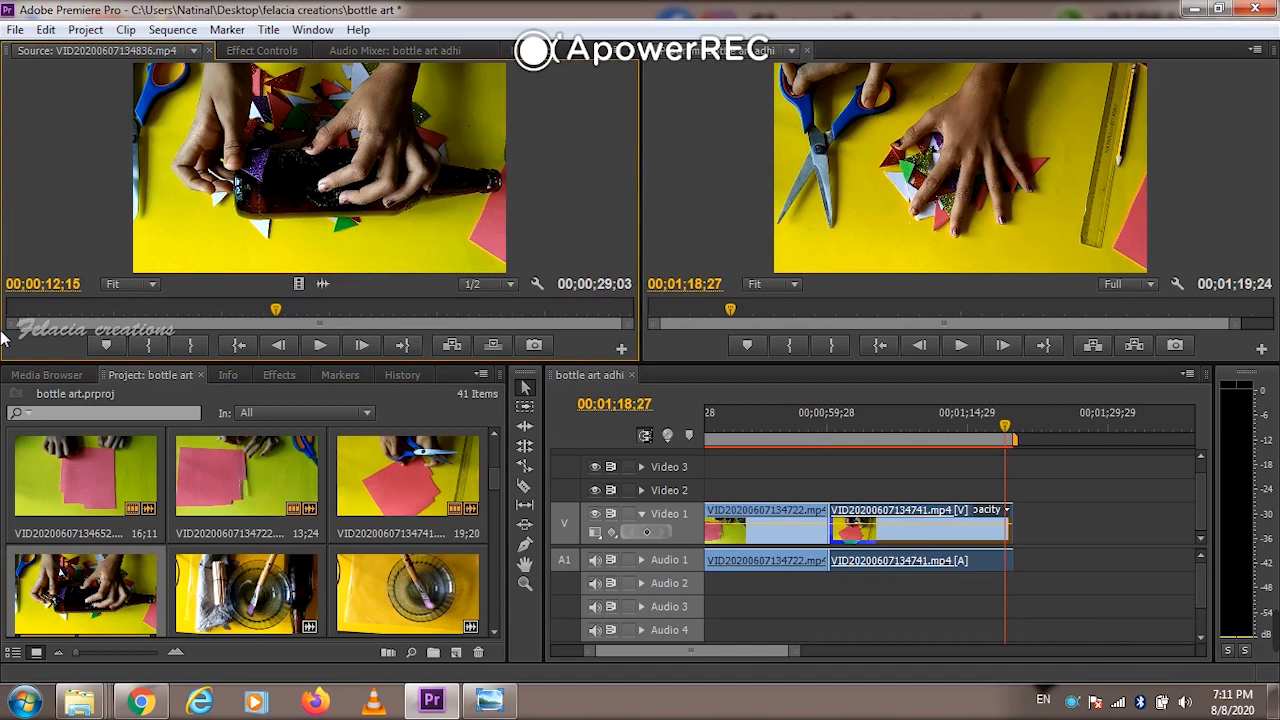
key(space)
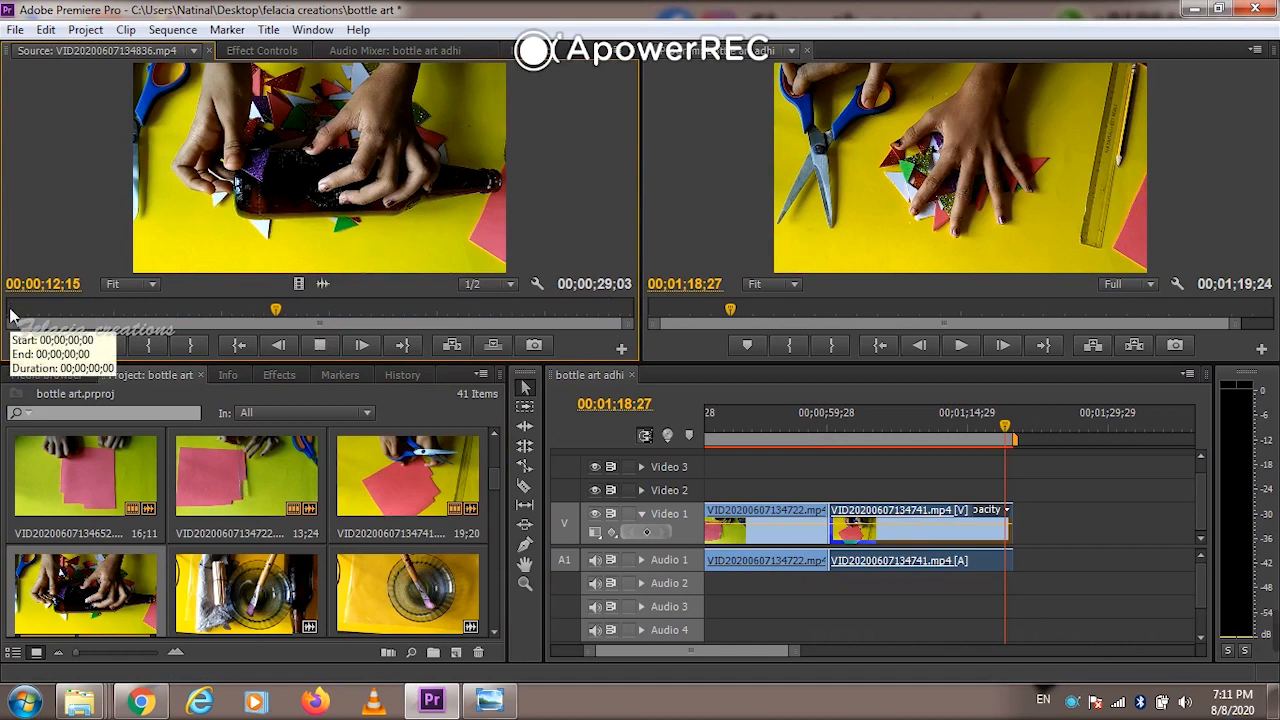
click(12, 316)
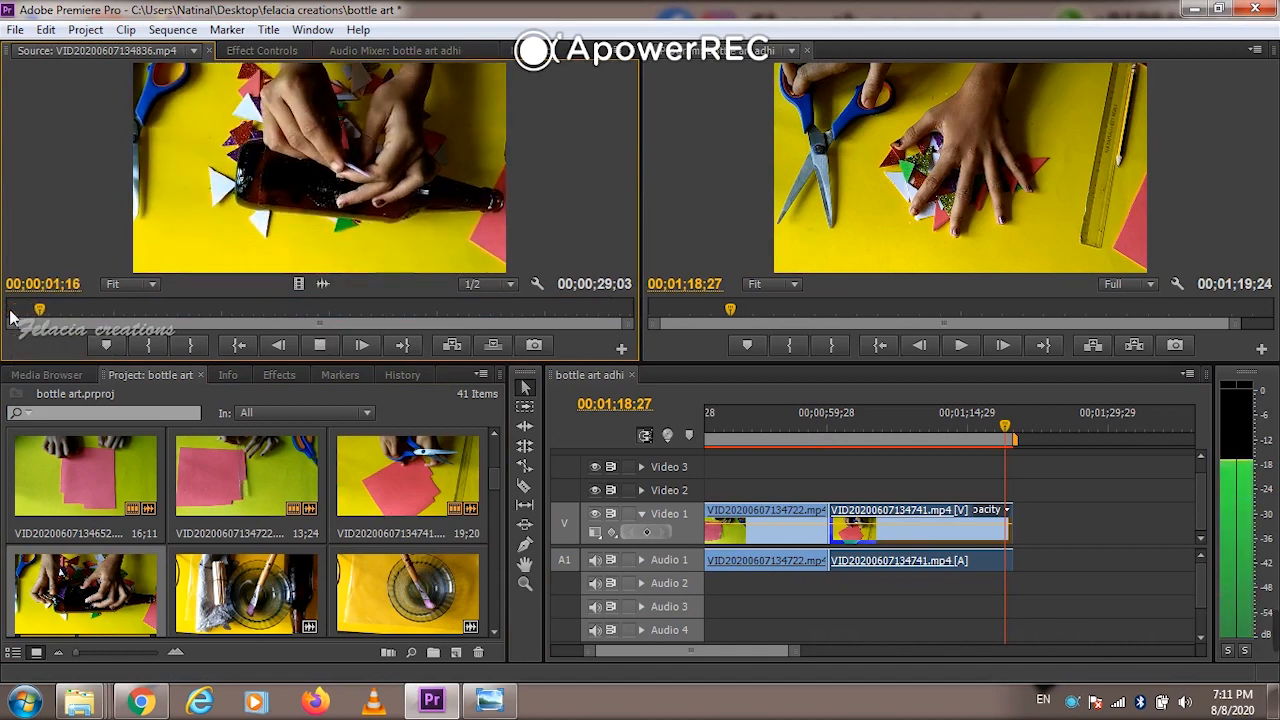
click(12, 316)
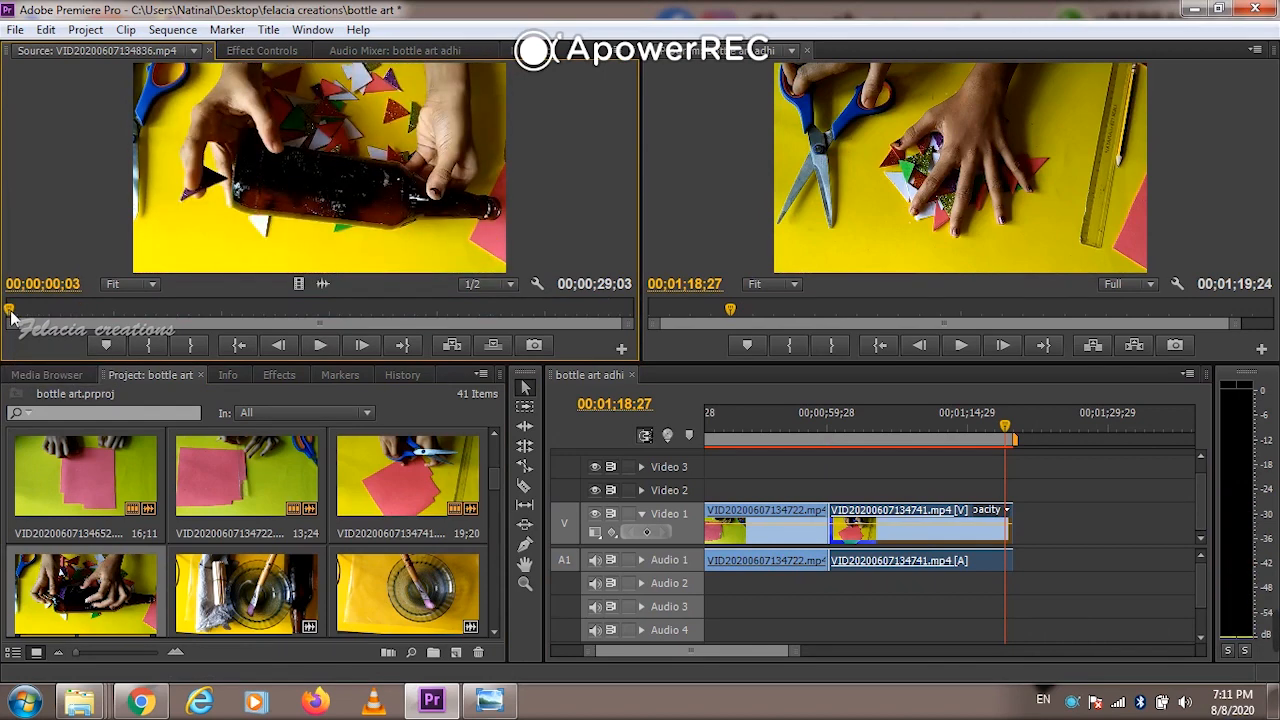
key(space)
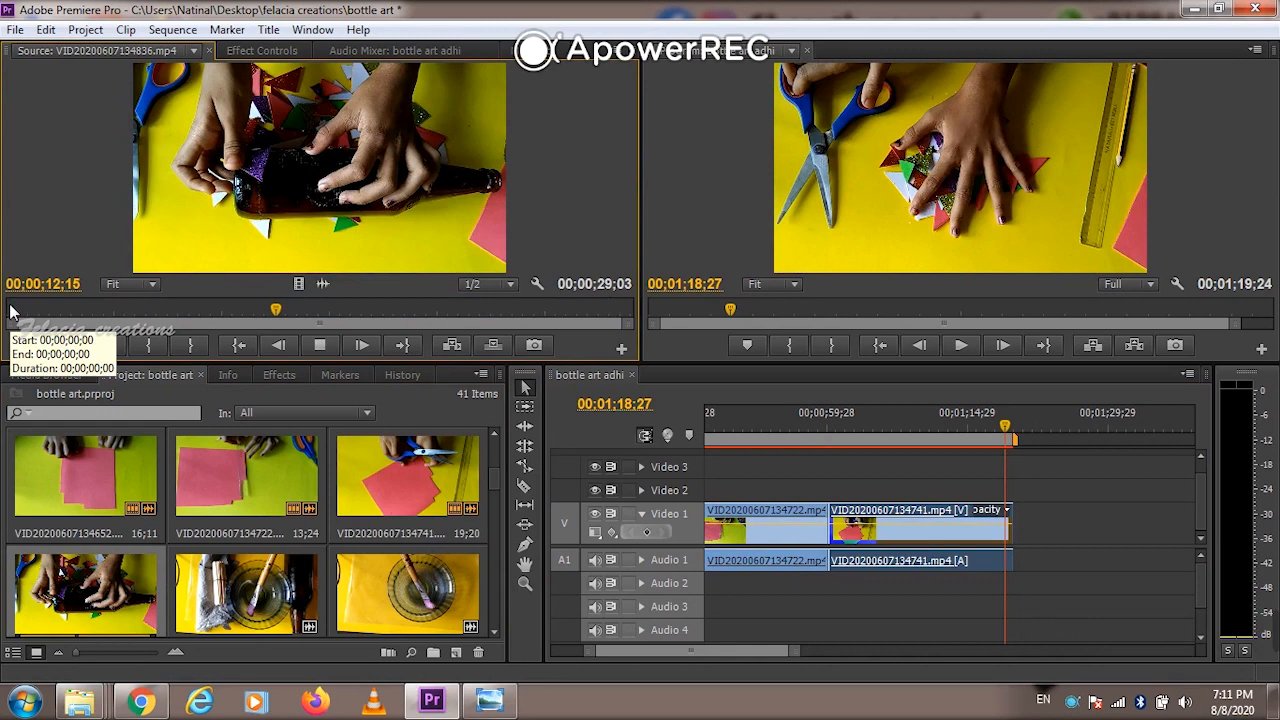
Mark a 00;00;26;00 selection in VID20200607134836.mp4 and place it on Video 1 directly after VID20200607134741.mp4
click(12, 314)
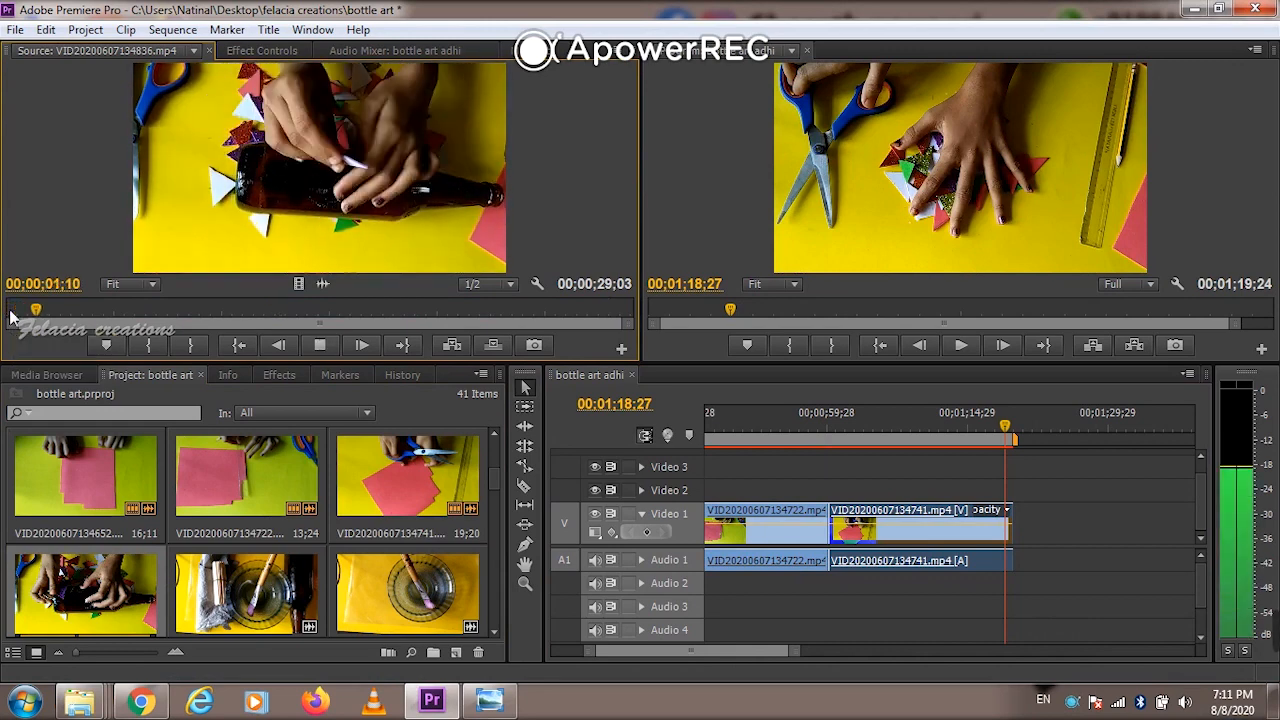
click(12, 314)
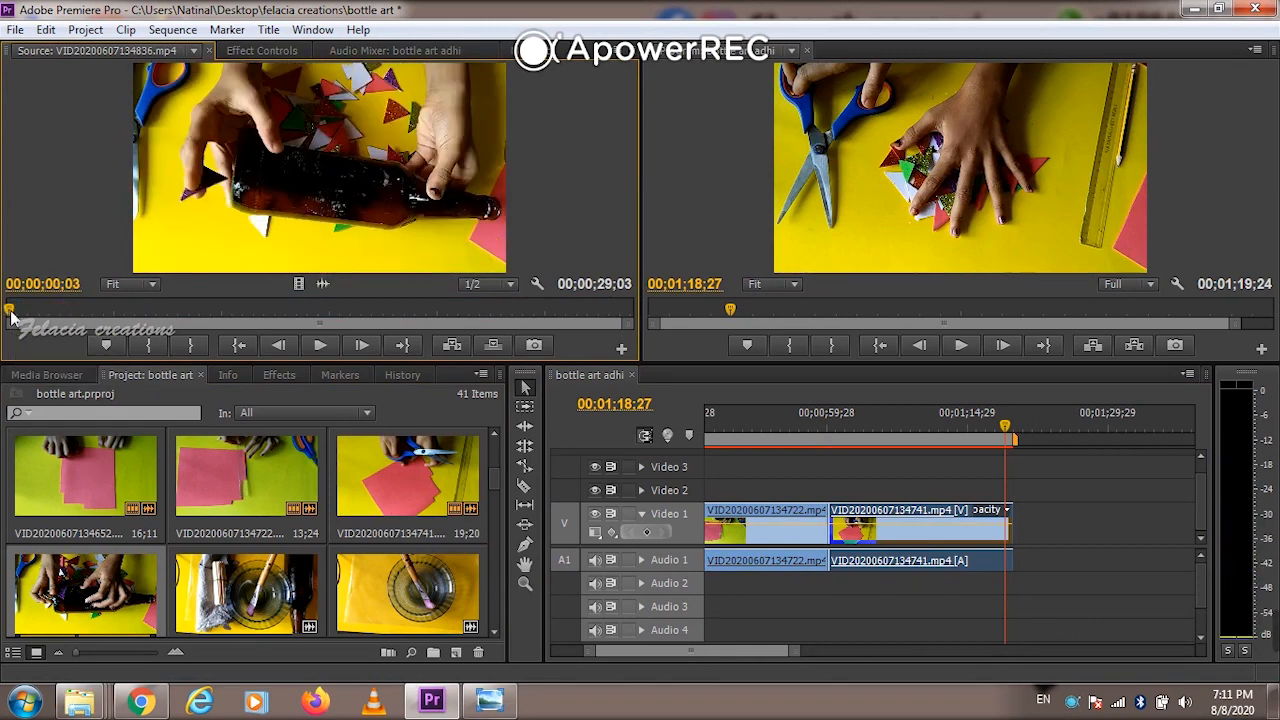
key(space)
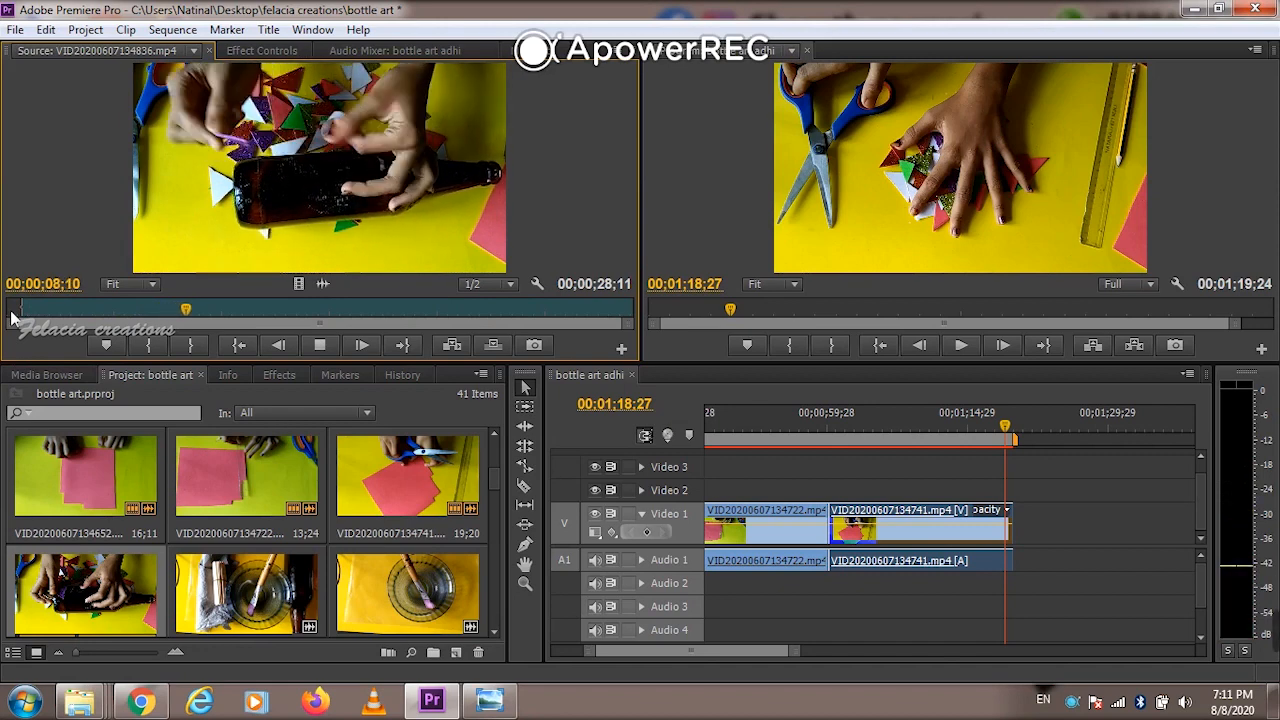
key(j)
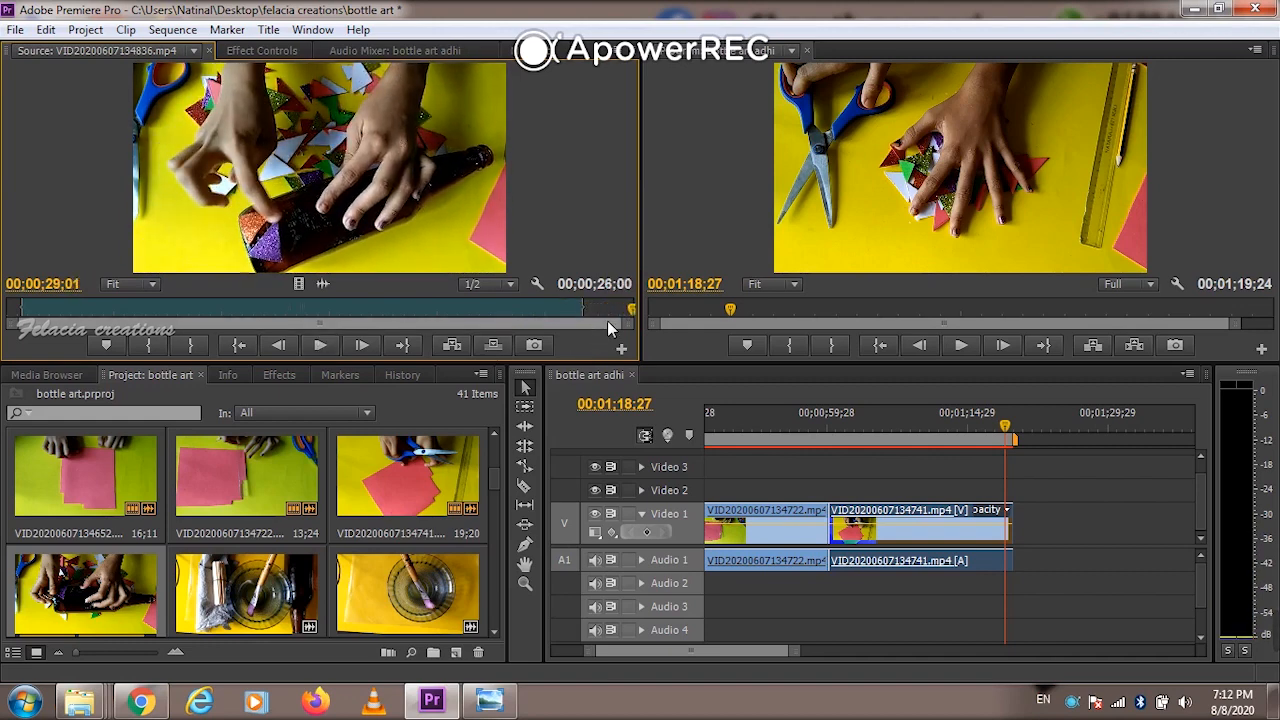
drag(919, 447, 1077, 545)
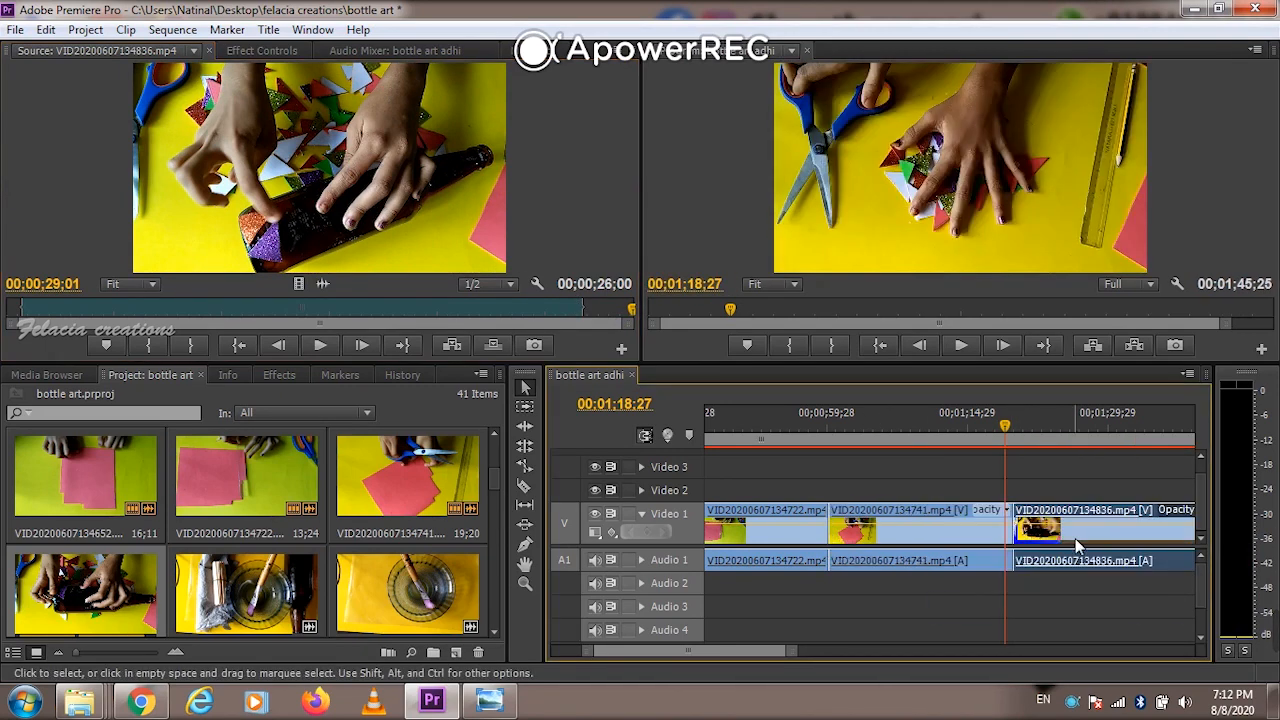
Normalize the max peak of the VID20200607134836.mp4 clip's audio to 0 dB and go to 00;01;44;27 in the sequence
right_click(1077, 545)
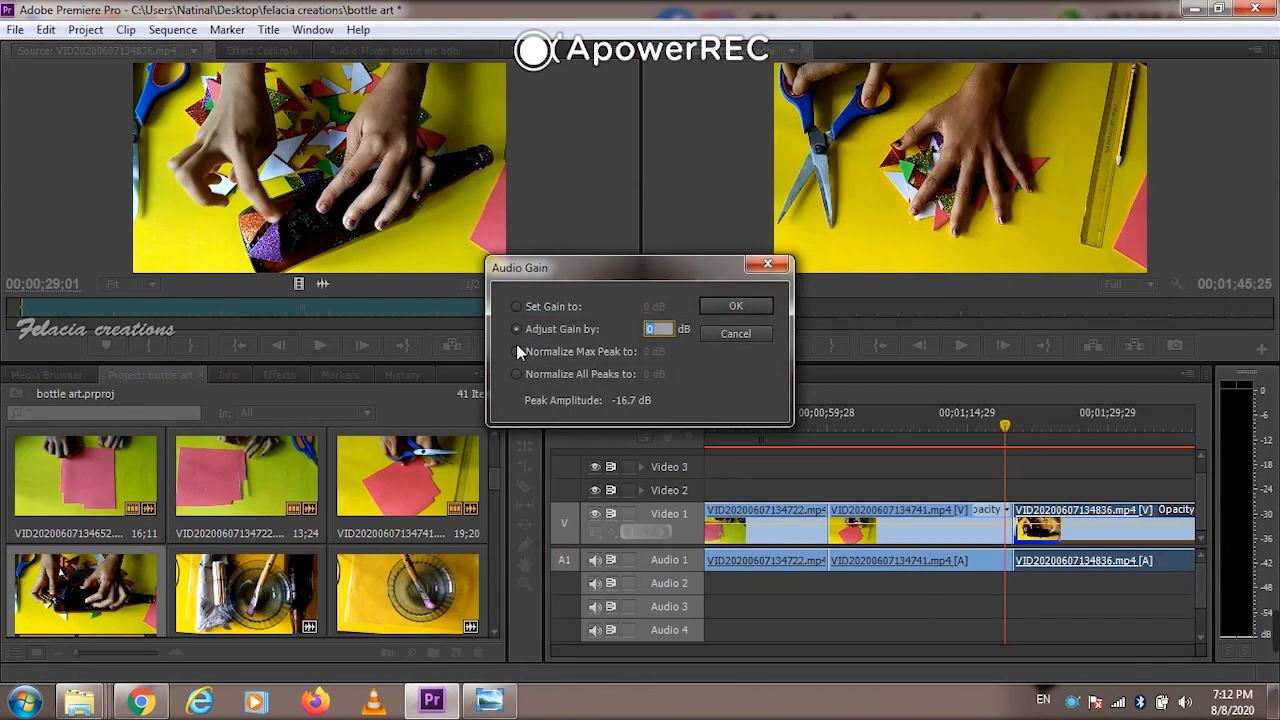
click(525, 355)
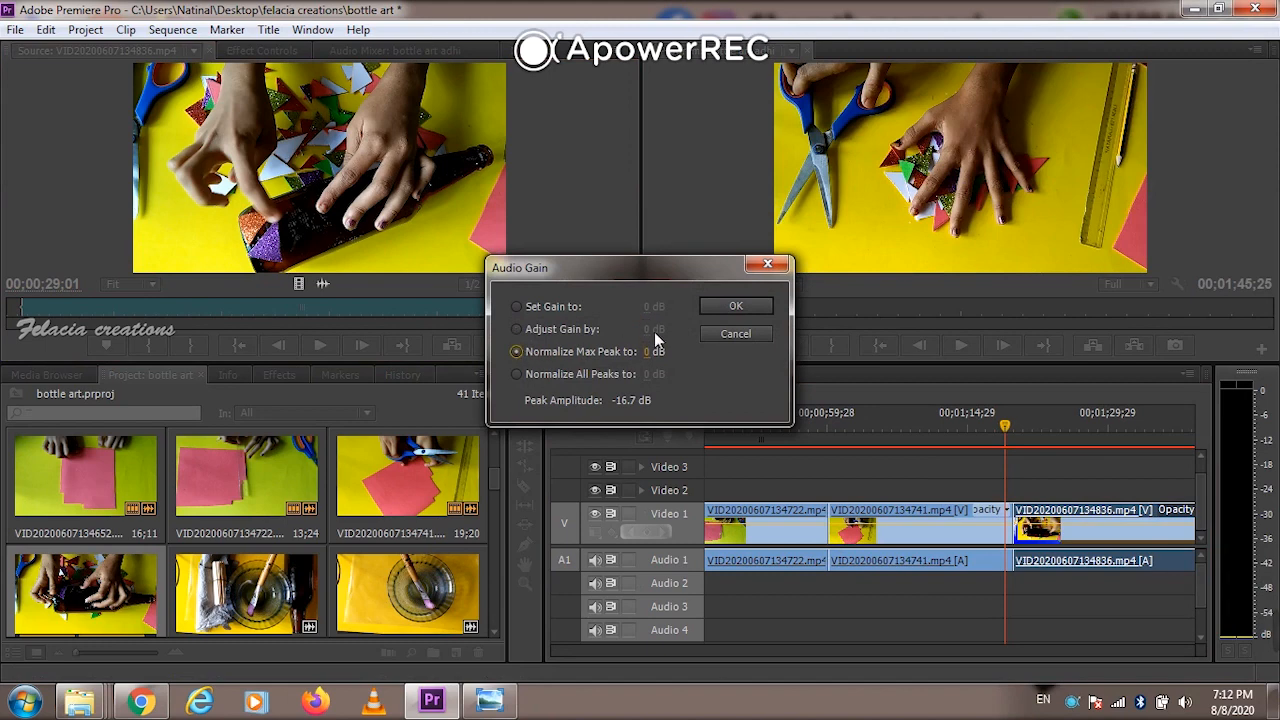
click(743, 308)
drag(752, 649, 772, 649)
click(954, 426)
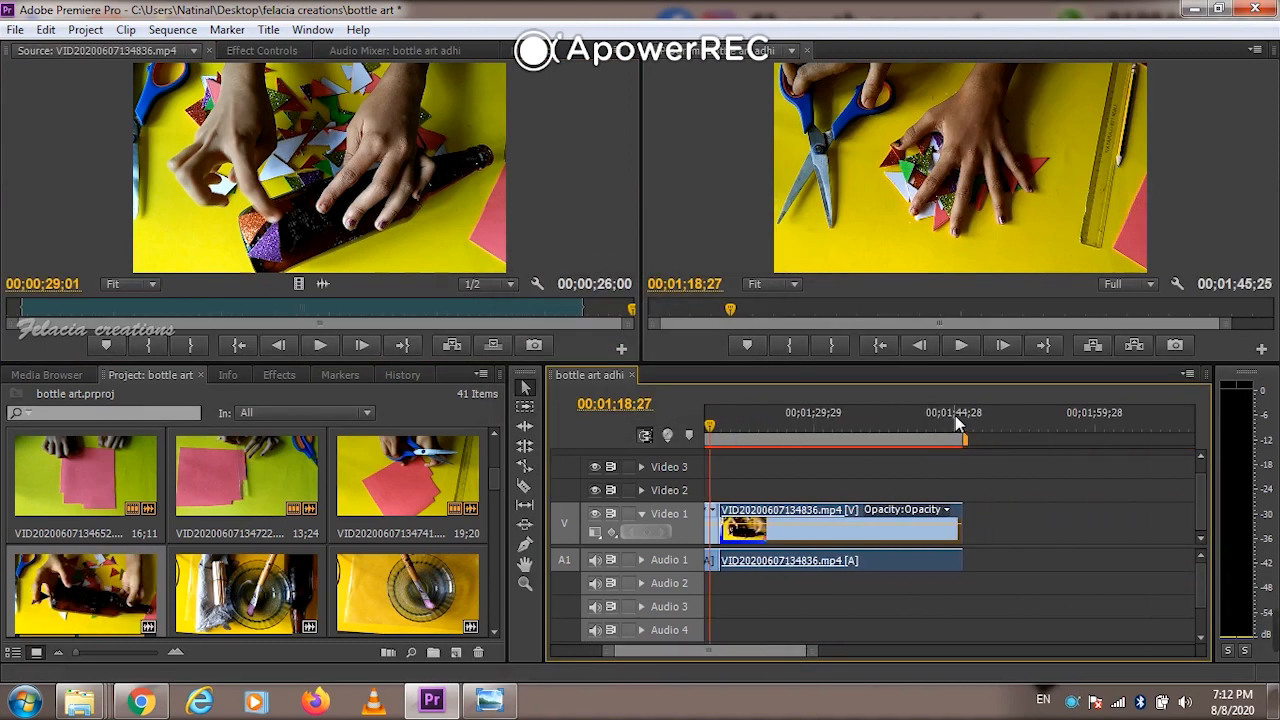
Open the source clip showing the brush in the glass bowl and play it from near its start
double_click(94, 586)
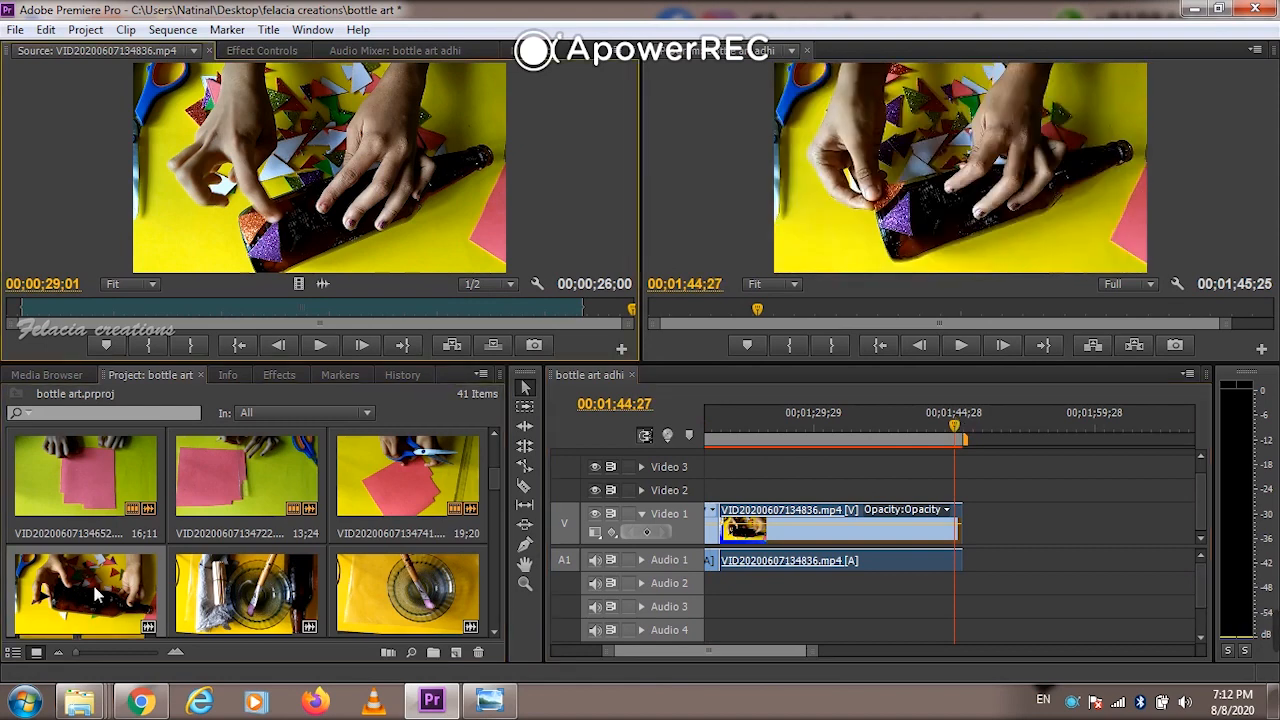
double_click(187, 591)
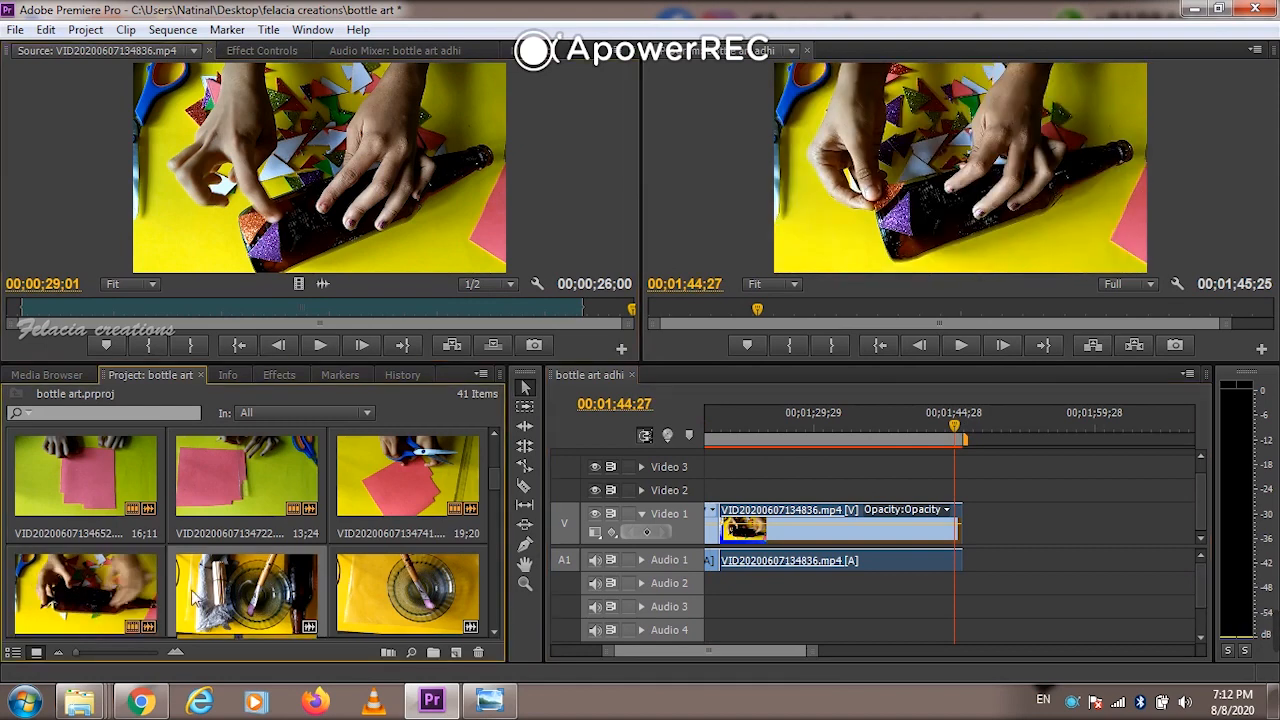
click(13, 314)
key(space)
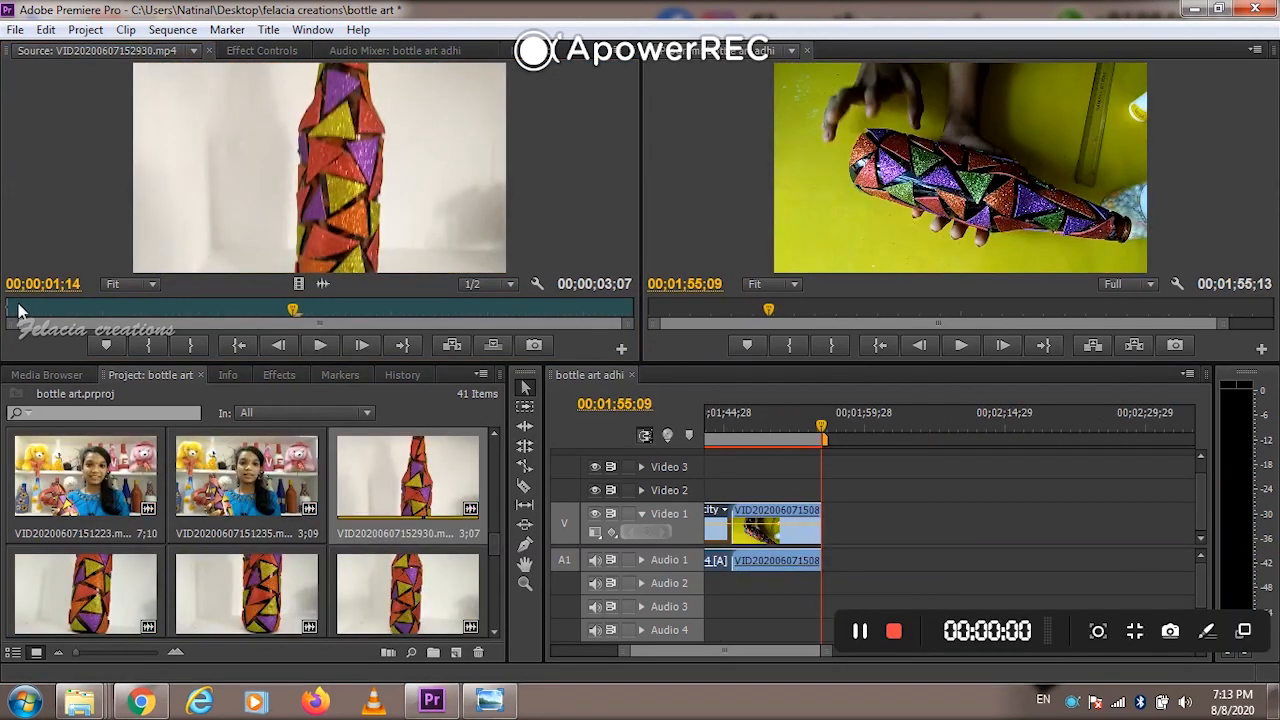
Trim VID20200607152930.mp4 to a 00;00;03;04 selection and place only its video at the end of Video 1
click(18, 310)
key(space)
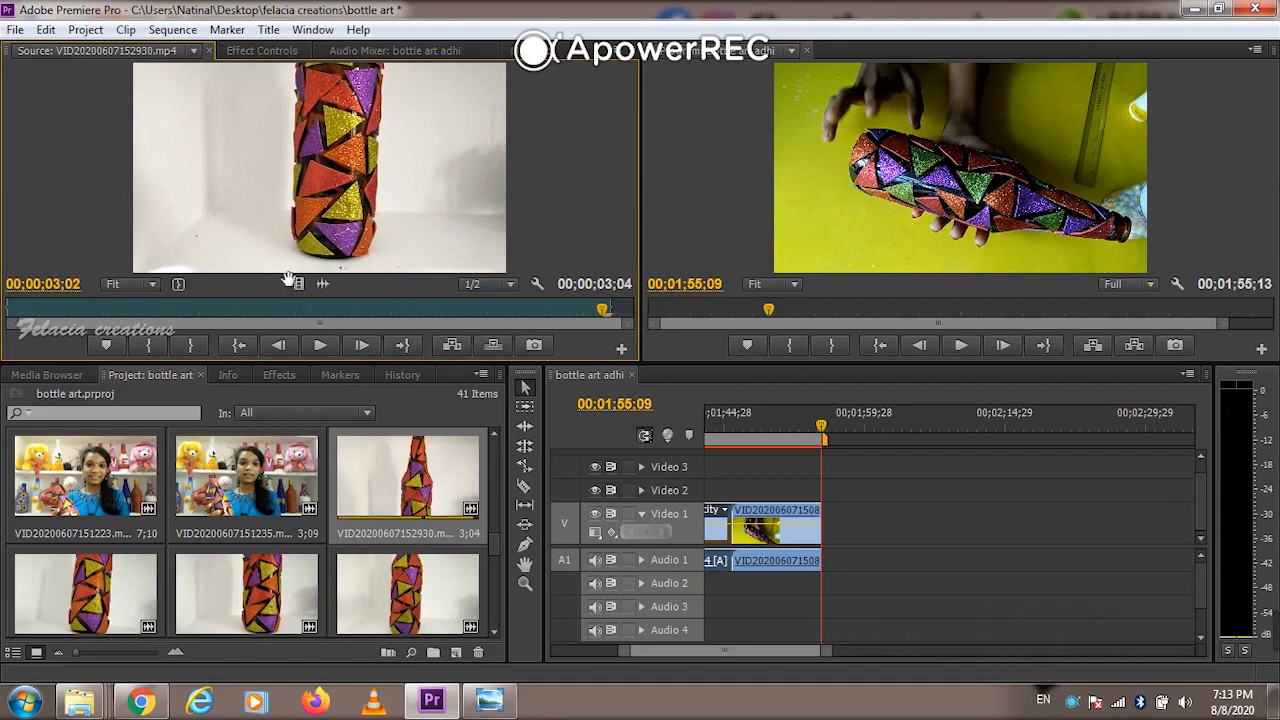
drag(297, 283, 836, 527)
Set the VID20200607152930.mp4 clip's speed to 50% and play it back in the sequence up to 00;02;01;06
right_click(836, 527)
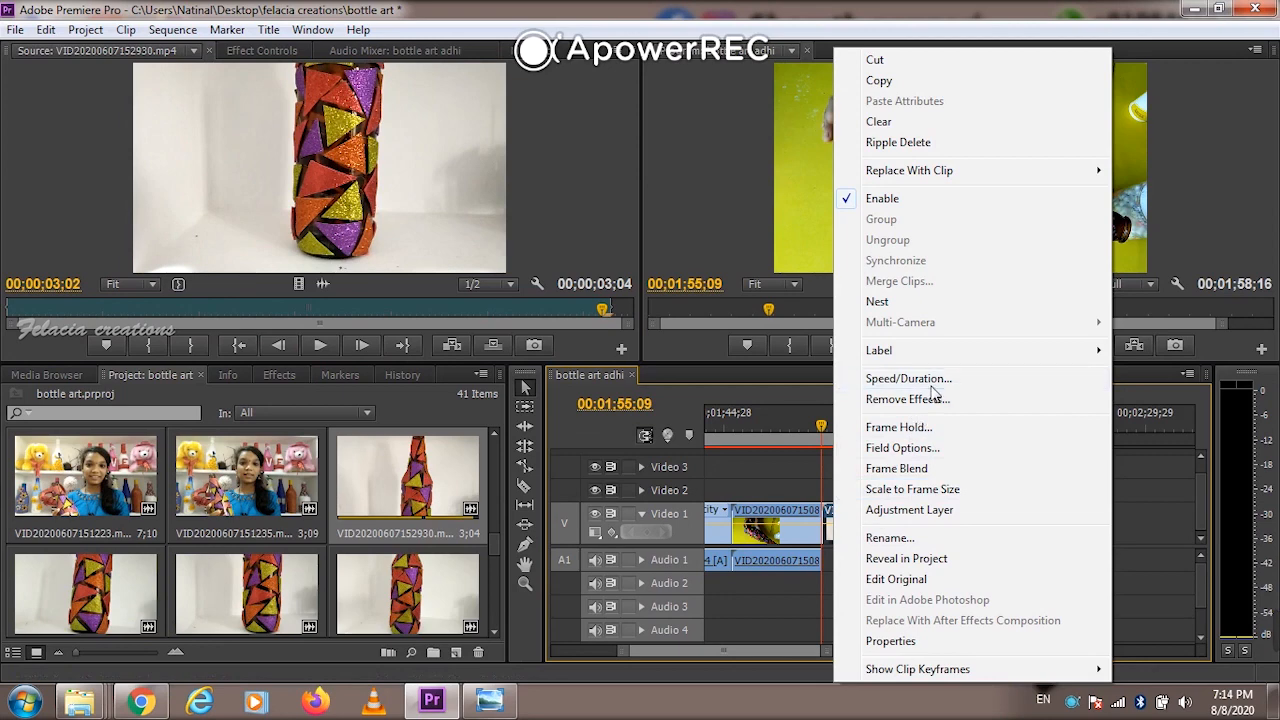
click(929, 386)
text(50)
key(Return)
key(space)
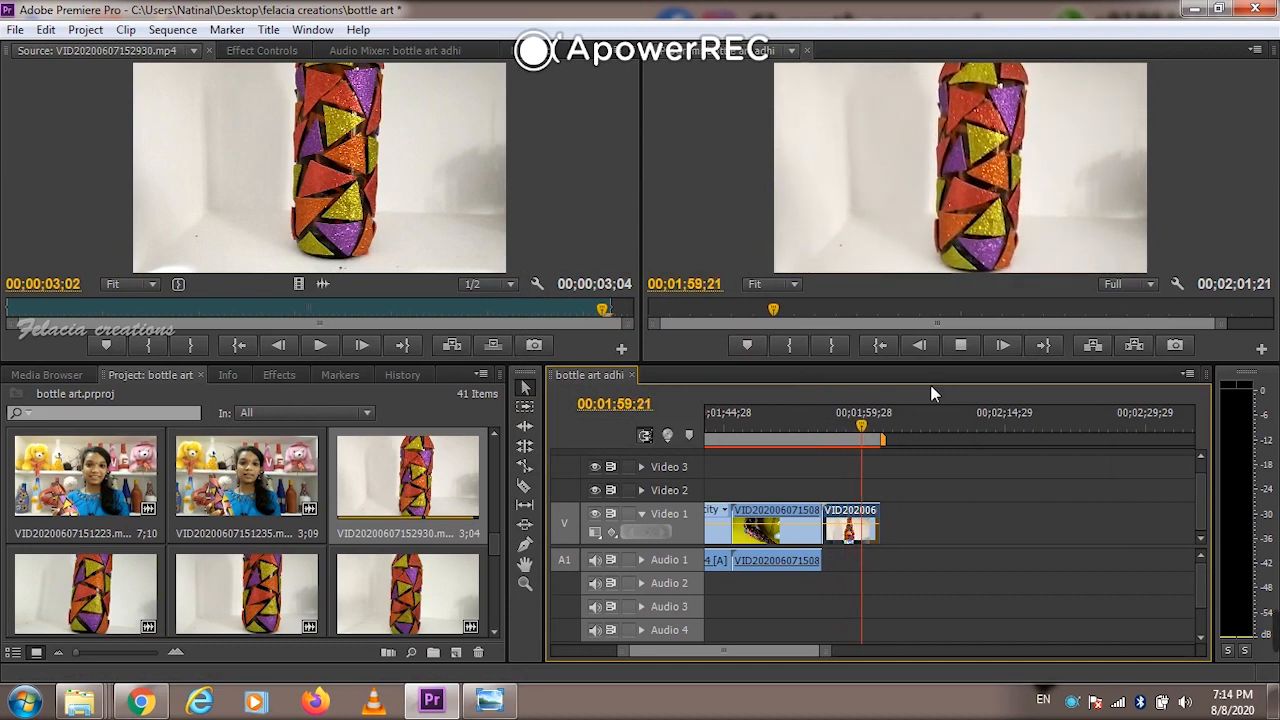
key(space)
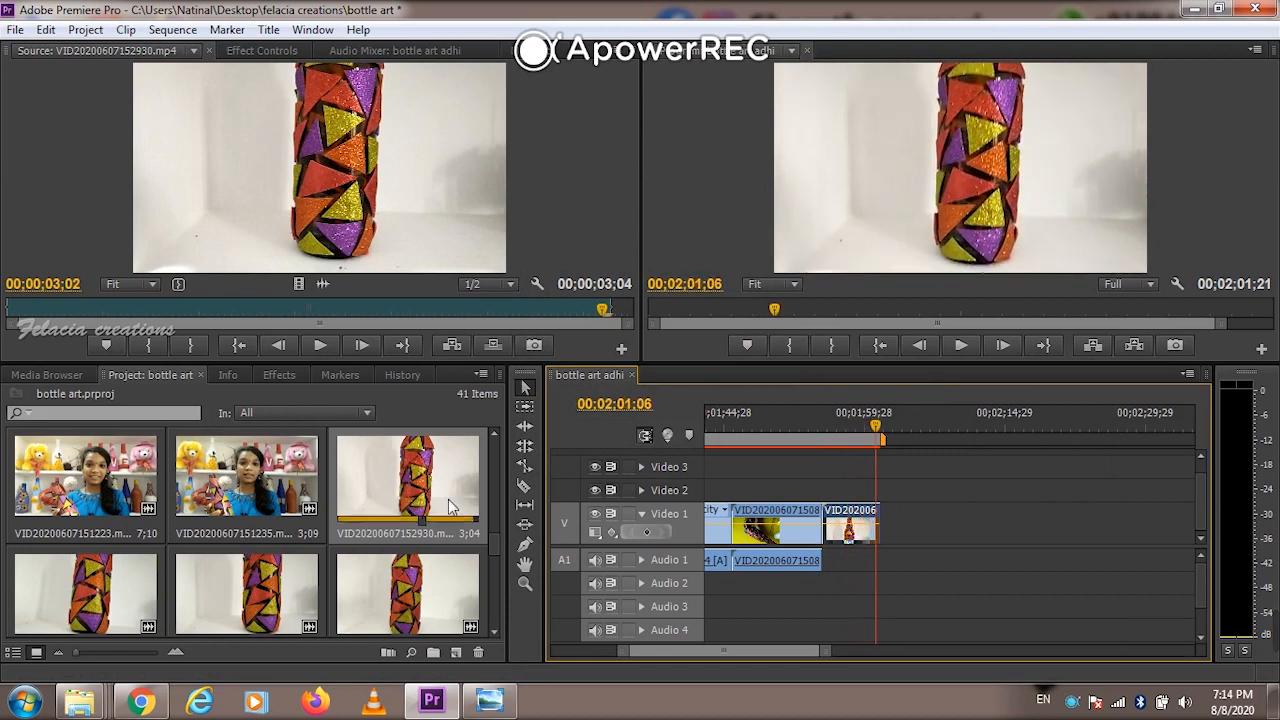
Open the VID20200607152936.mp4 source clip and play it from its start to choose the part to use
double_click(55, 603)
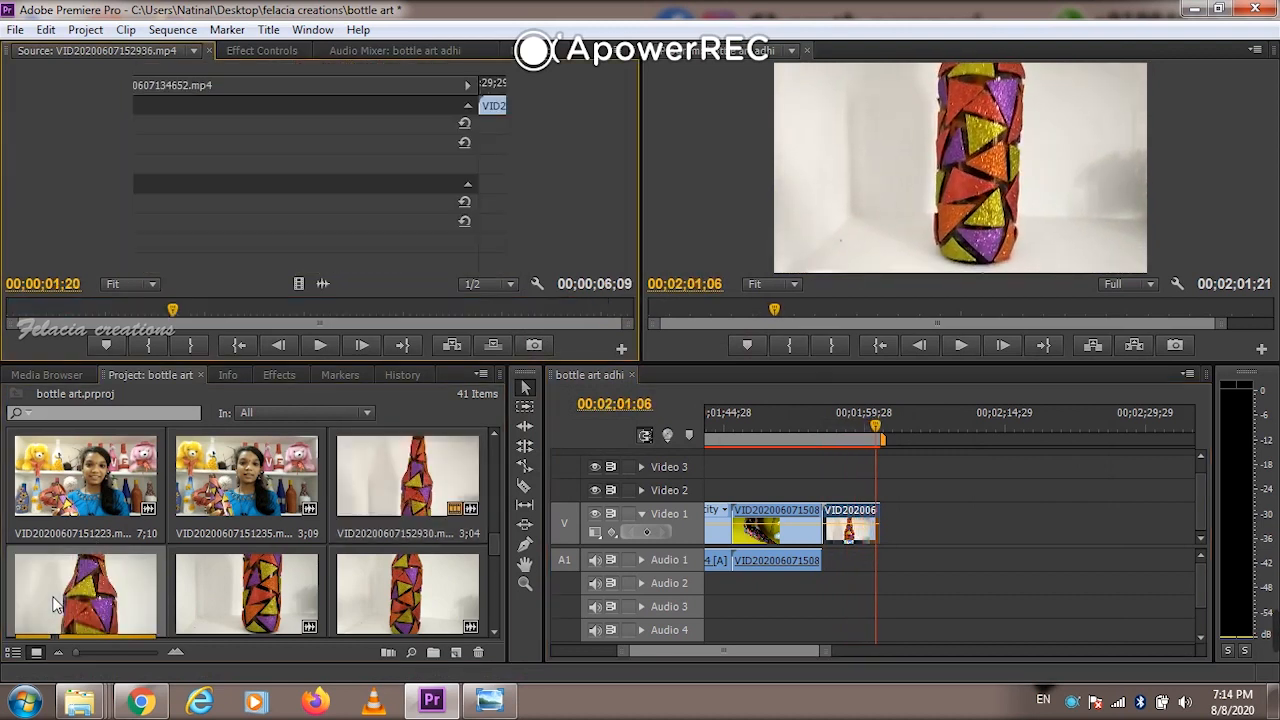
click(12, 314)
key(space)
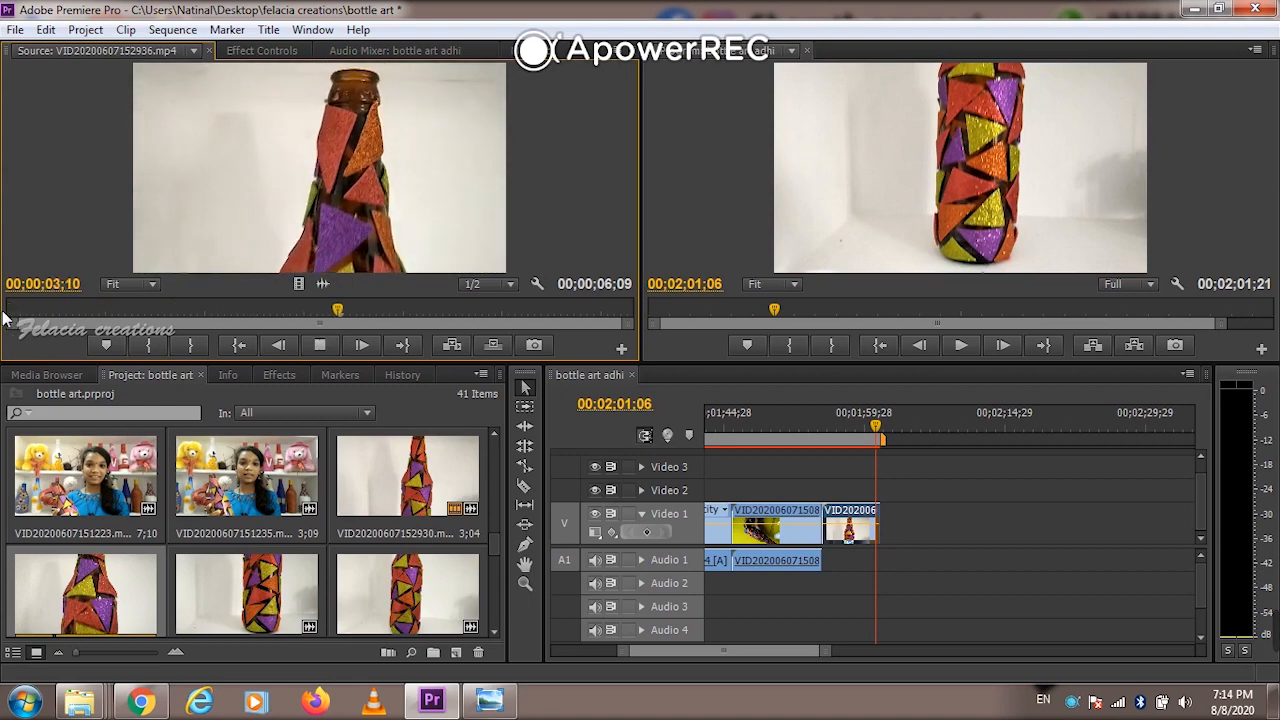
click(8, 314)
key(space)
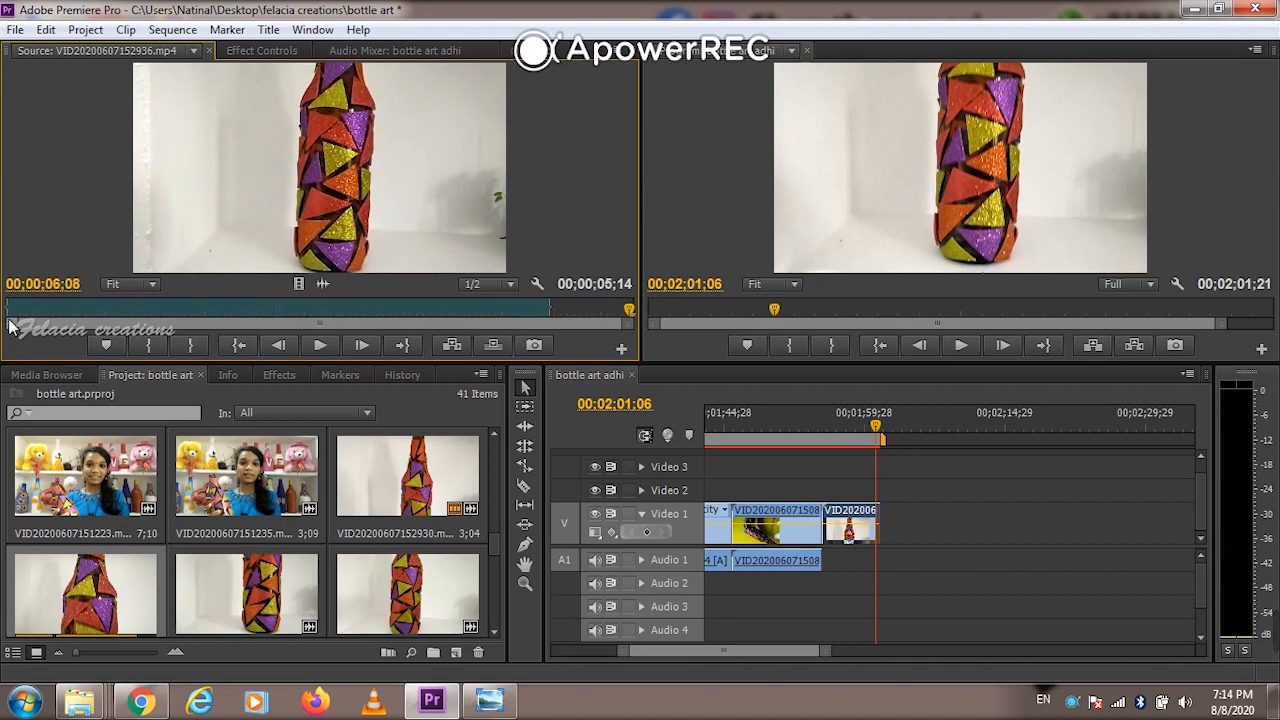
Mark the out point at 00;00;04;20 and place only the video of VID20200607152936.mp4 on Video 1 directly after VID20200607152930.mp4
click(471, 310)
key(o)
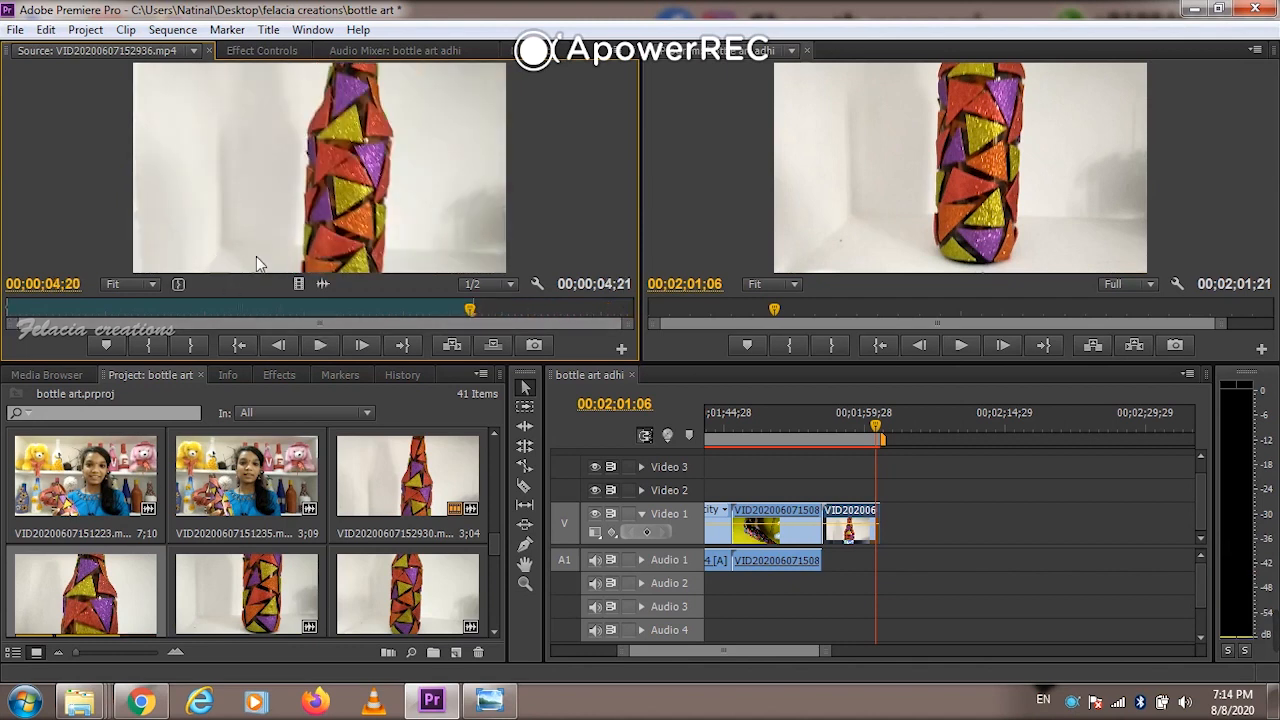
drag(298, 285, 896, 518)
Set the VID20200607152936.mp4 clip's speed to 60% and play it back in the sequence up to 00;02;08;12
right_click(912, 527)
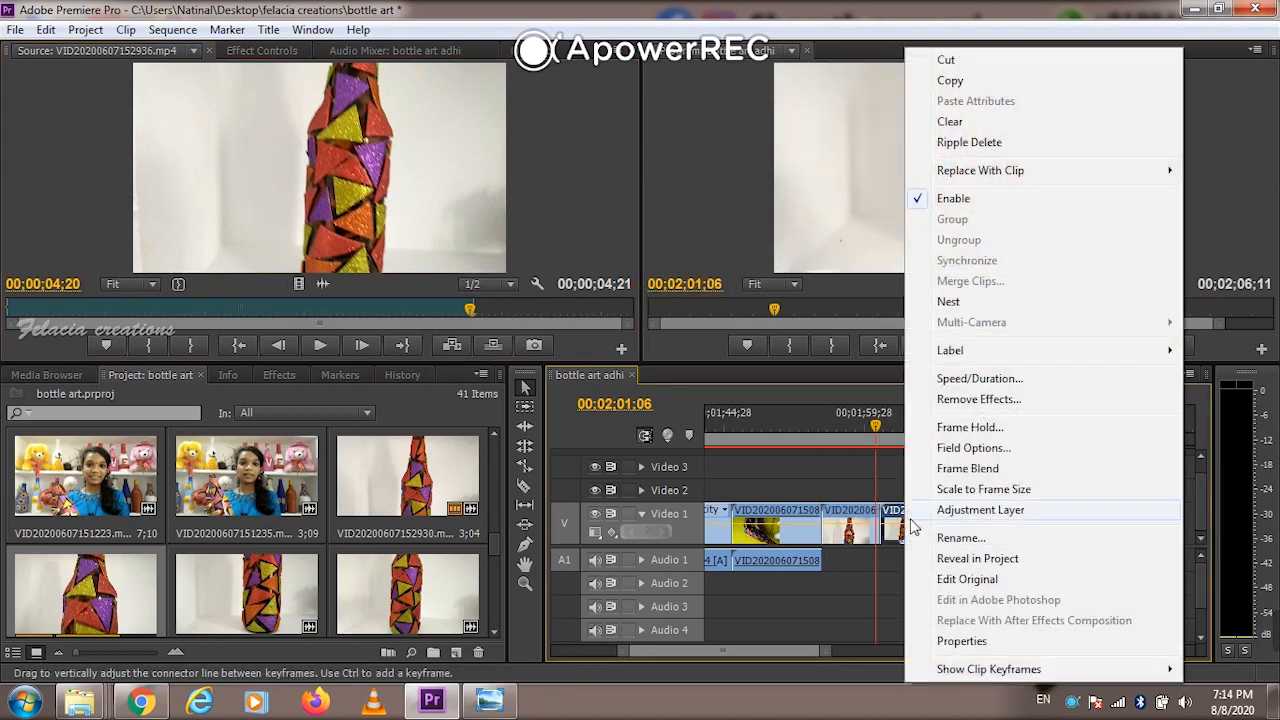
click(982, 379)
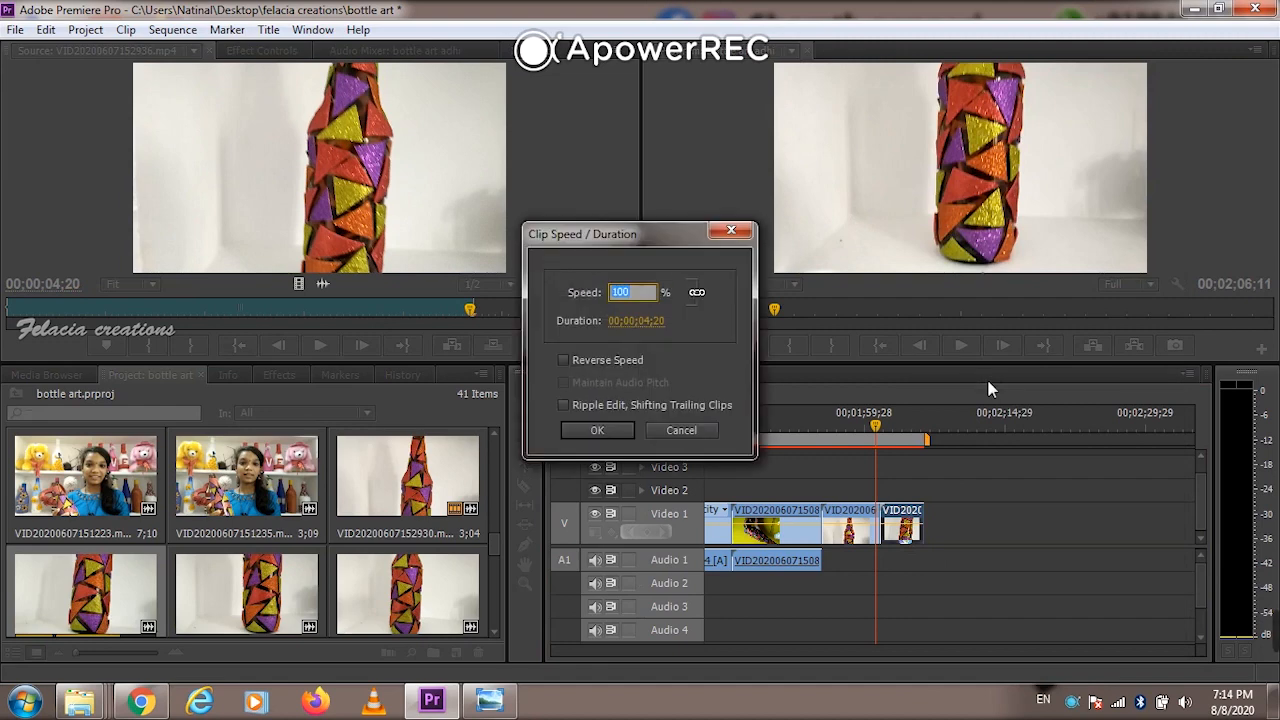
text(6)
key(Return)
key(space)
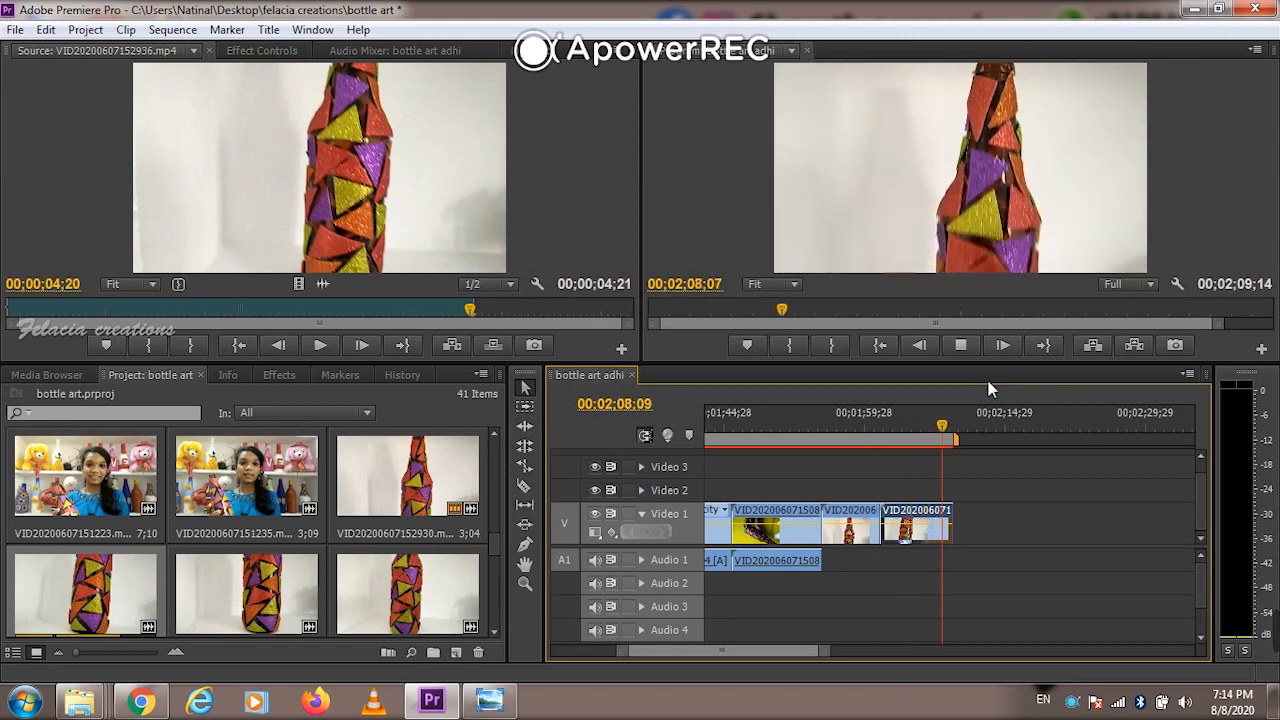
key(space)
Open the VID20200607152946.mp4 source clip, mark its in point near the very start and preview it up to 00;00;00;18
double_click(260, 622)
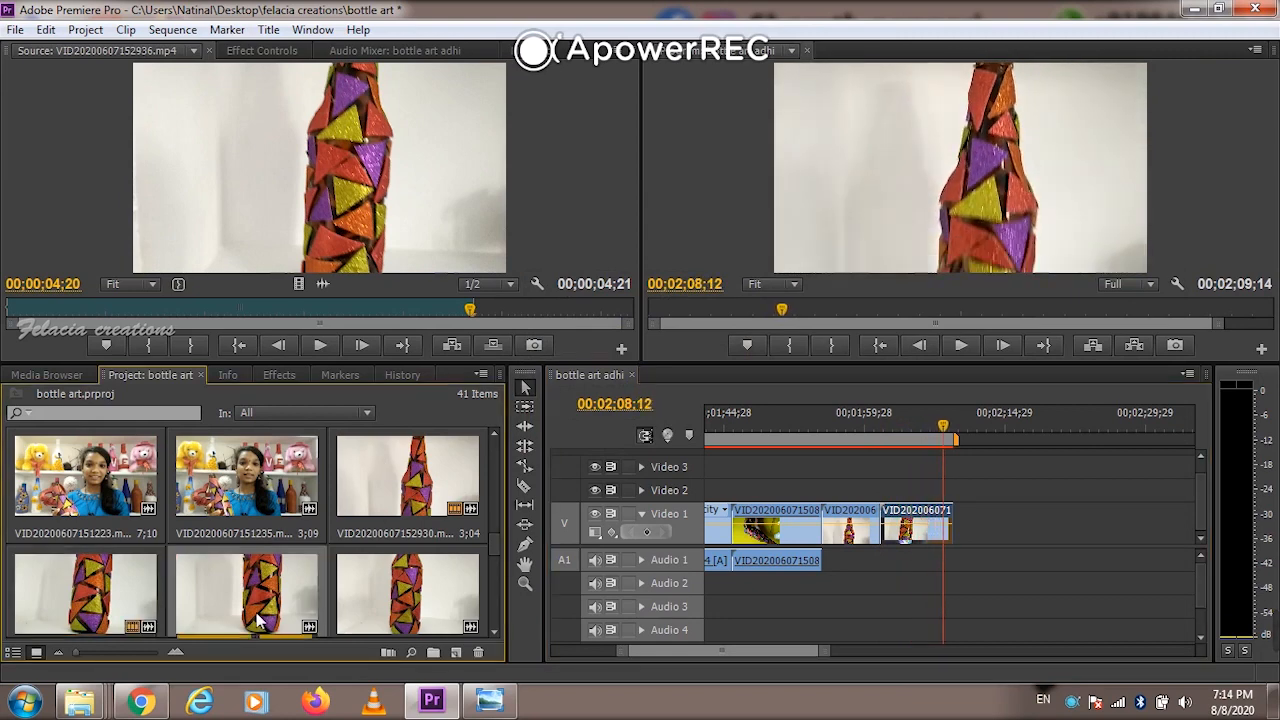
click(14, 310)
key(space)
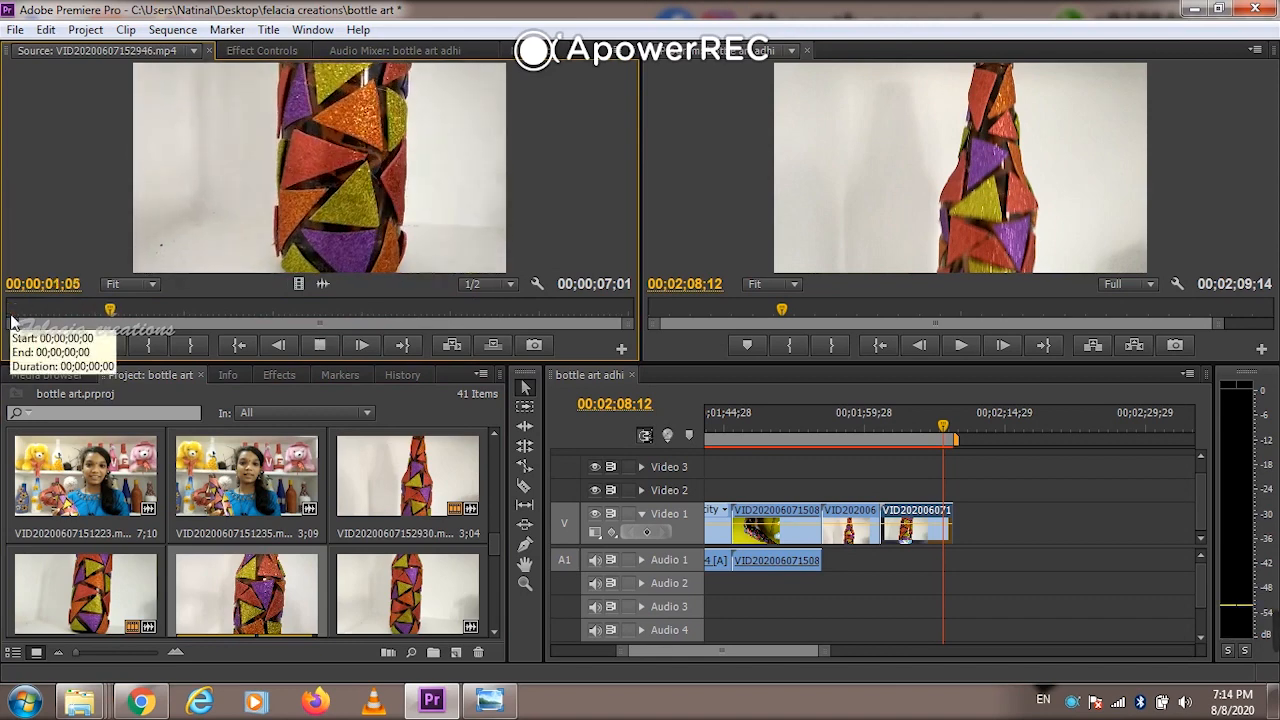
click(12, 316)
key(i)
key(space)
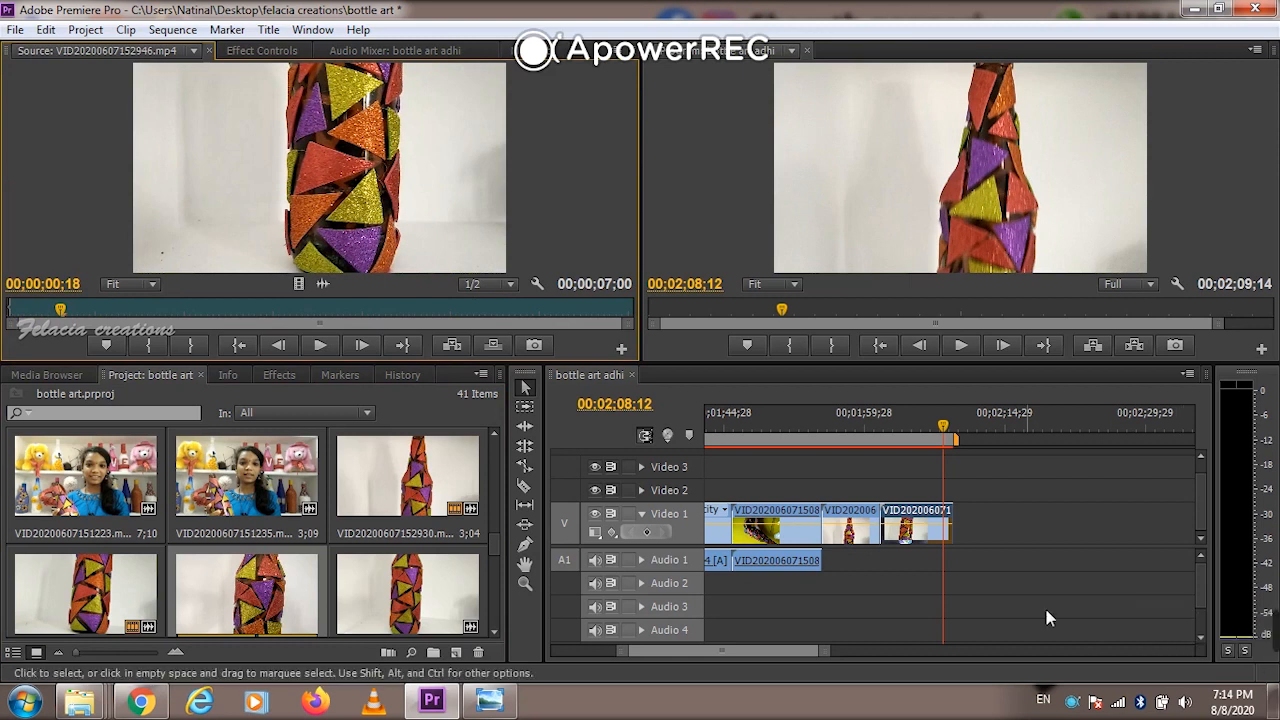
mouse_move(777, 584)
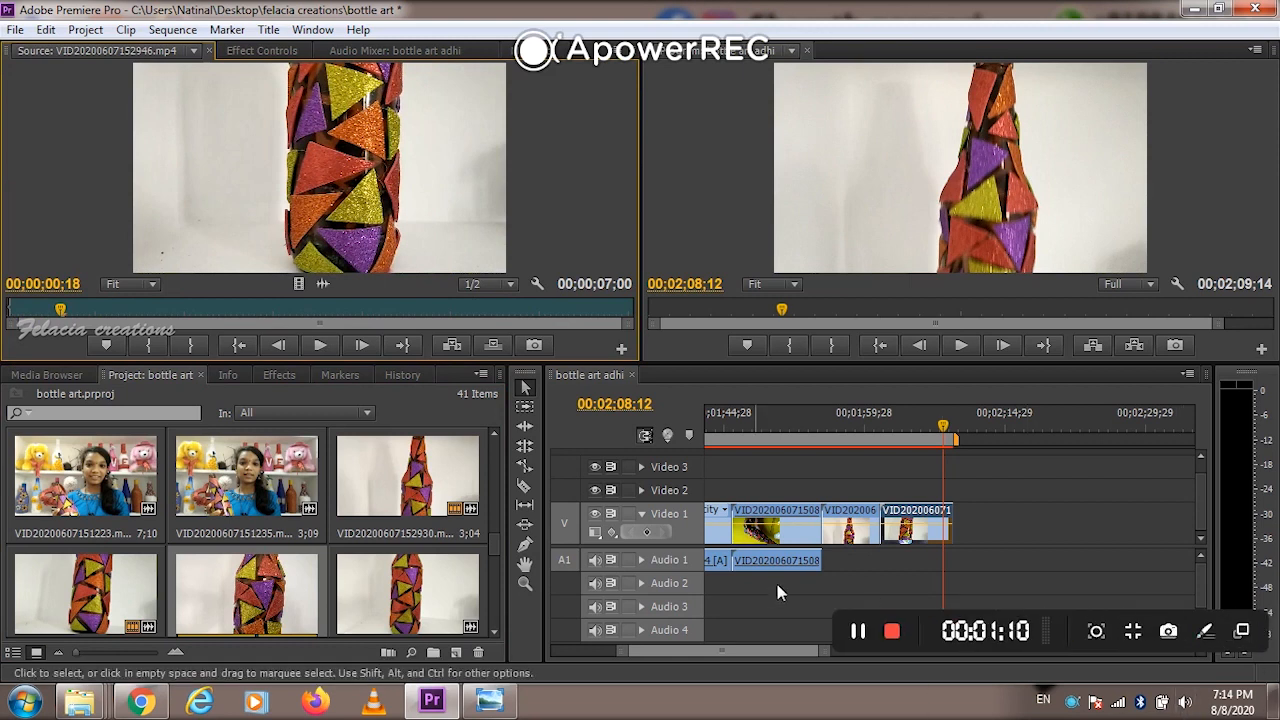
click(858, 632)
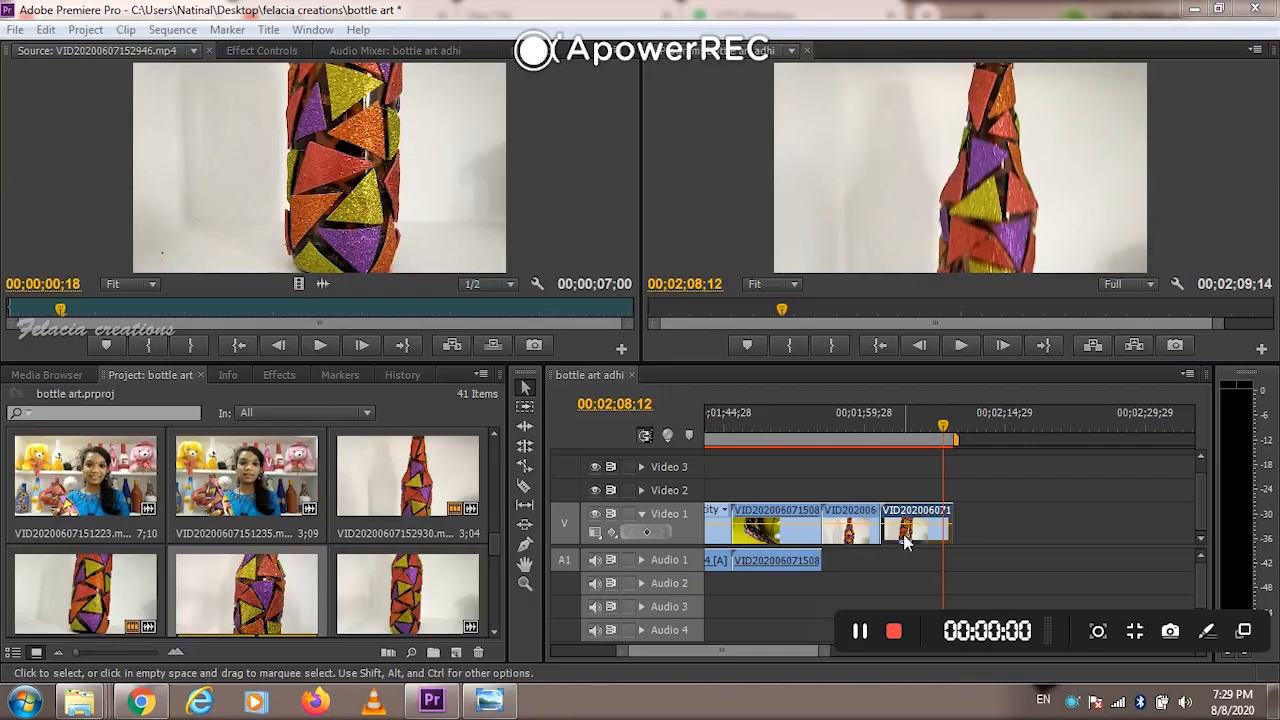
Open the VID20200607152956.mp4 source clip and mark a range 00;00;04;13 long with its in point at 00;00;00;10
double_click(400, 605)
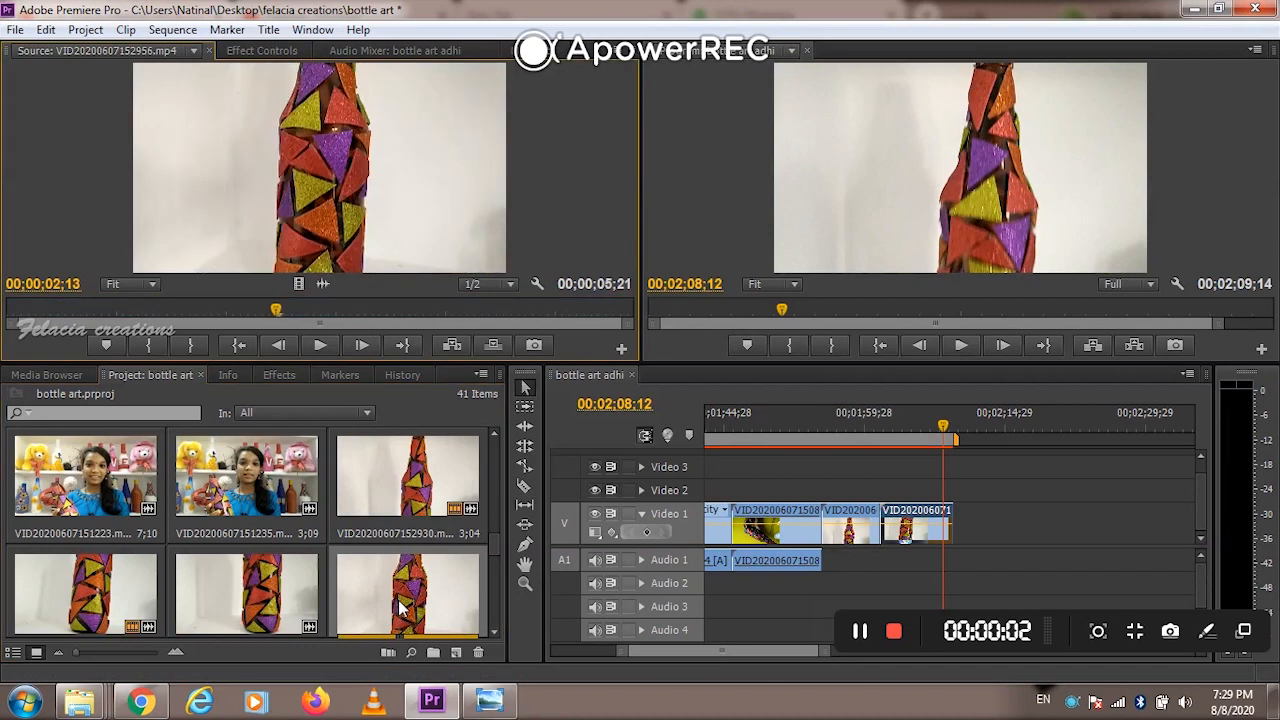
click(20, 310)
key(space)
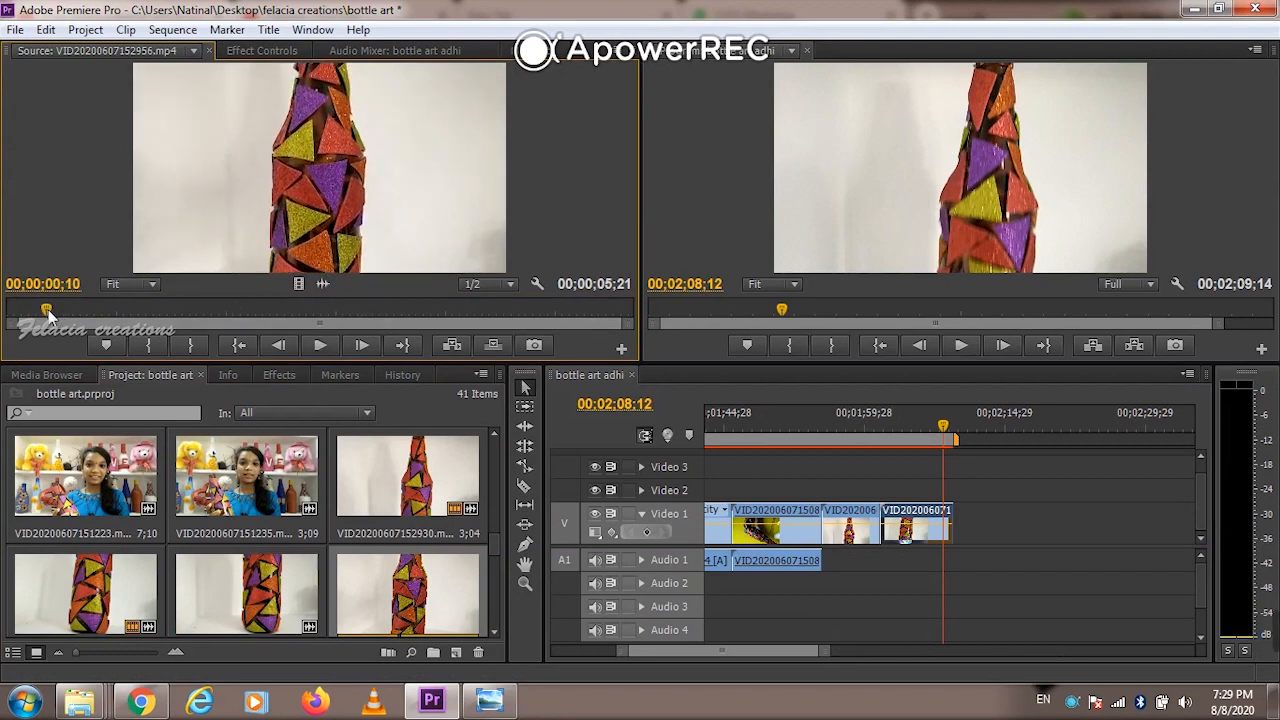
click(46, 311)
key(space)
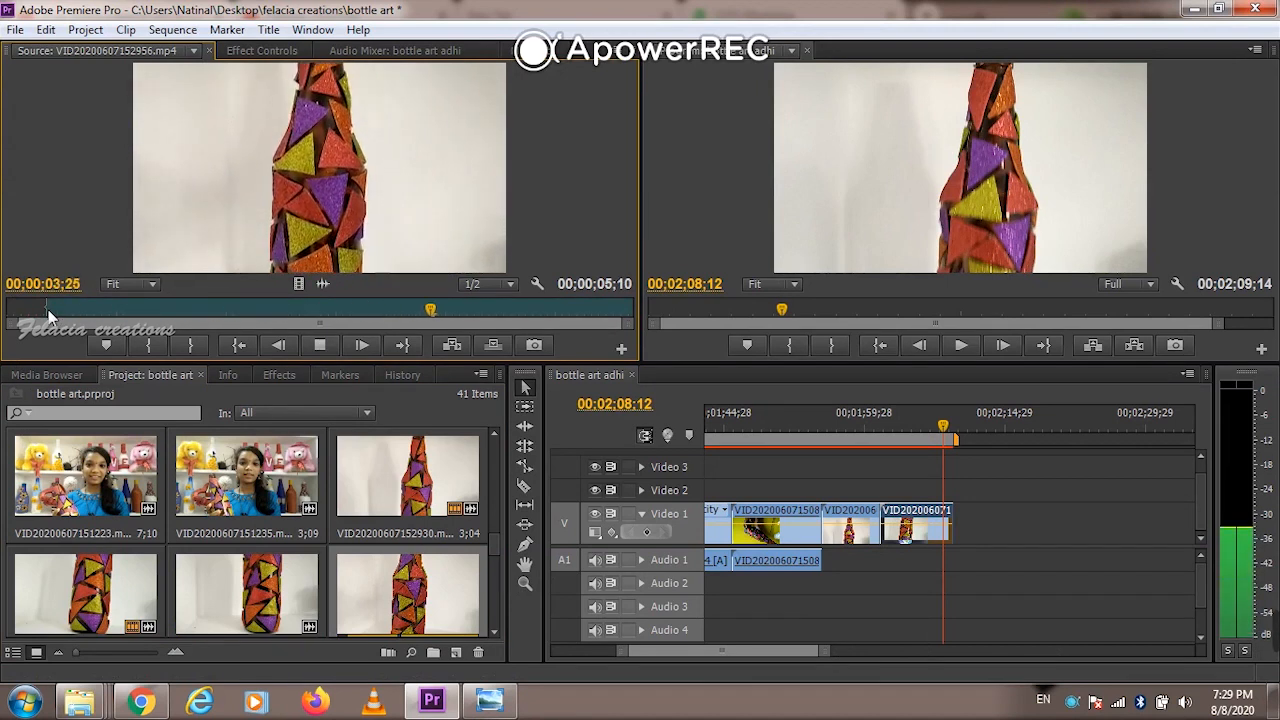
key(o)
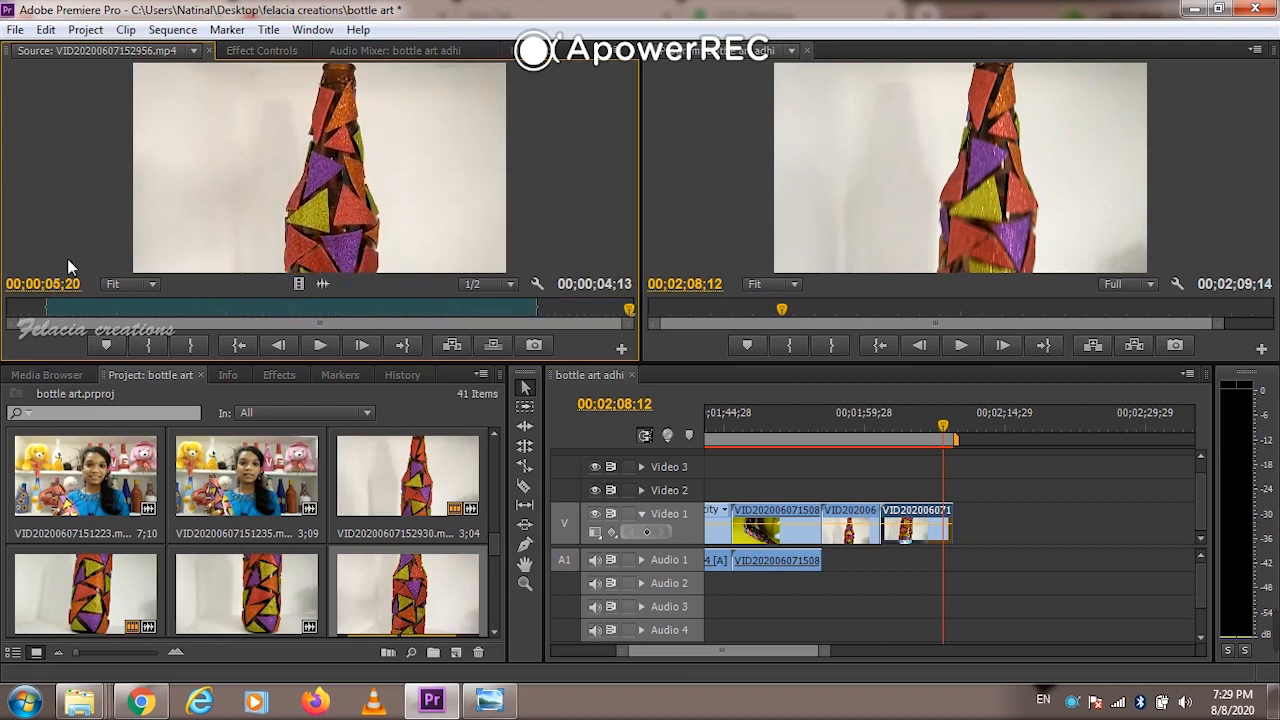
Place only the video of VID20200607152956.mp4 on Video 1 directly after VID20200607152936.mp4
drag(297, 283, 968, 530)
right_click(966, 528)
click(1124, 499)
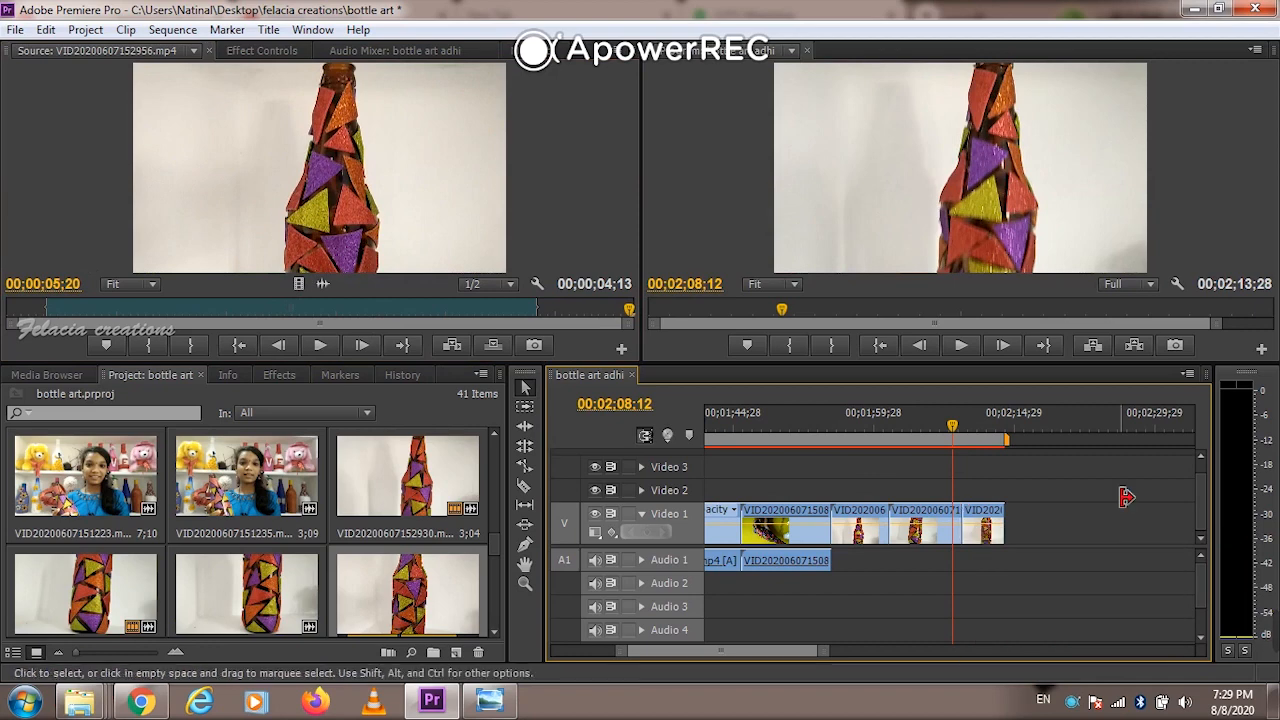
Set the speed of the VID20200607152956.mp4 clip in the sequence to 70%
right_click(988, 528)
click(1068, 379)
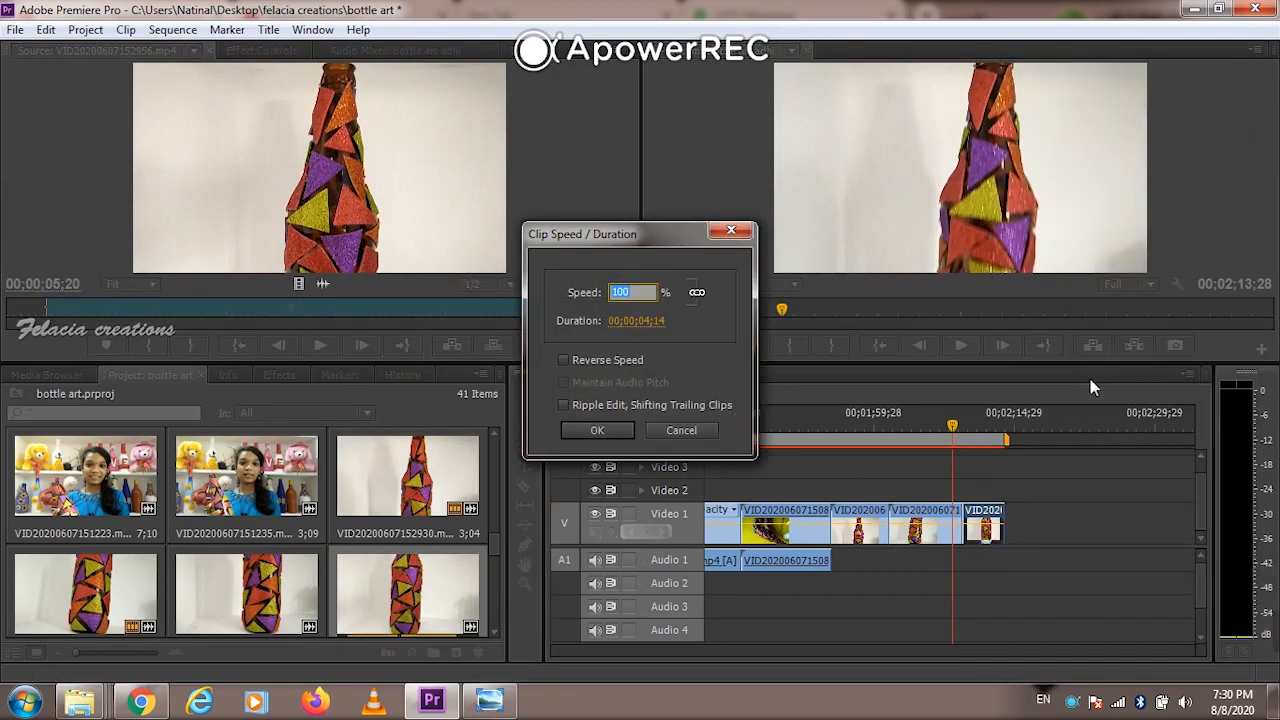
text(70)
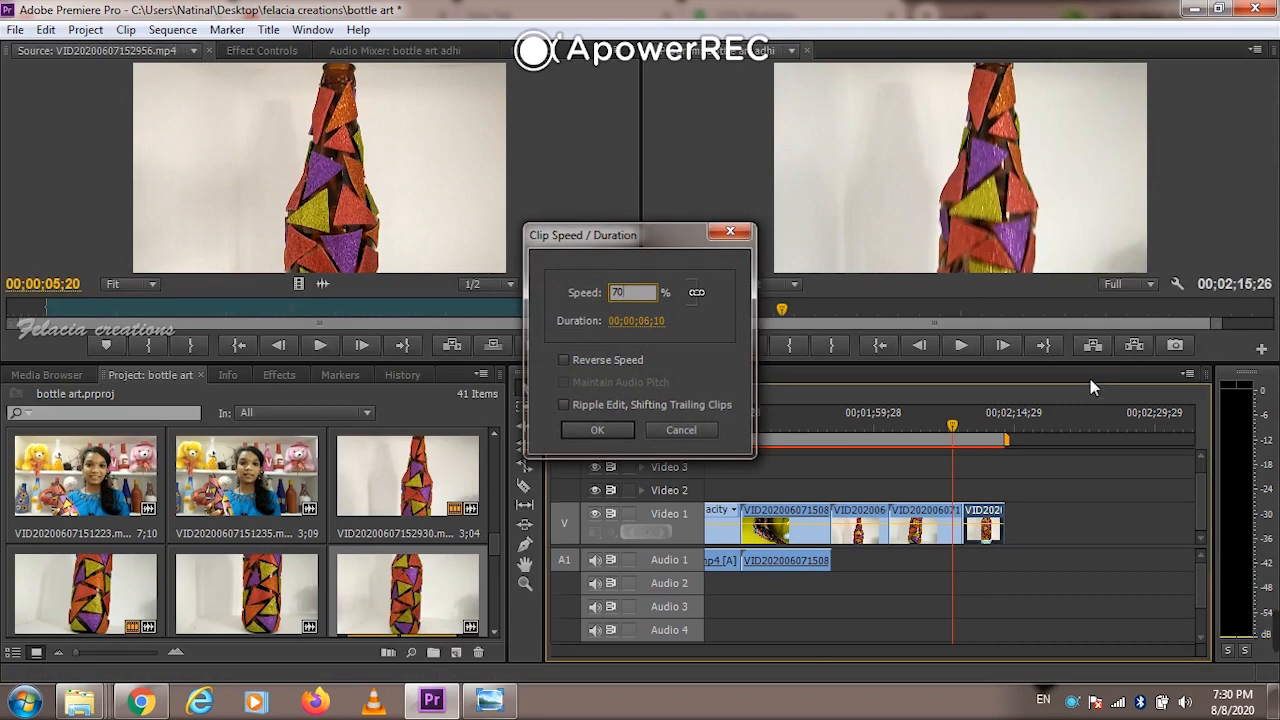
key(Return)
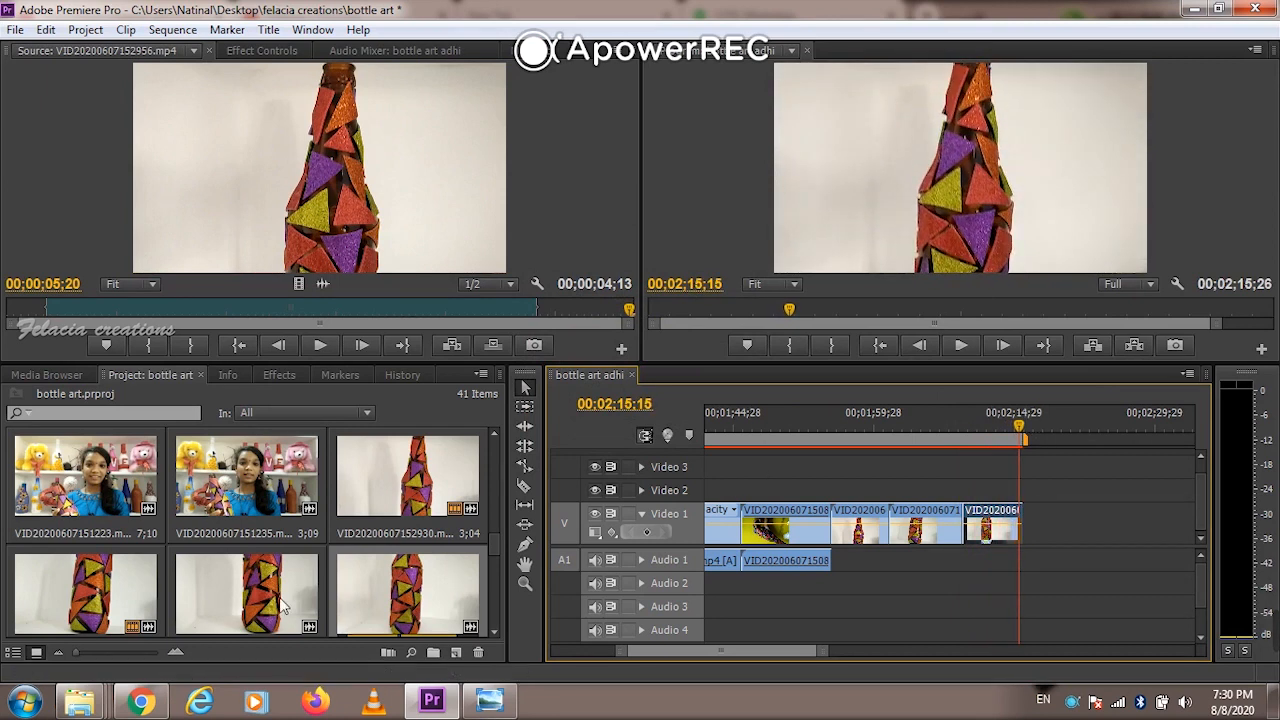
Open the VID20200607151136.mp4 source clip, play it through, and mark its in point at 00;00;00;24 and out point at 00;00;12;18
scroll(335, 600, down, 1)
scroll(183, 591, up, 3)
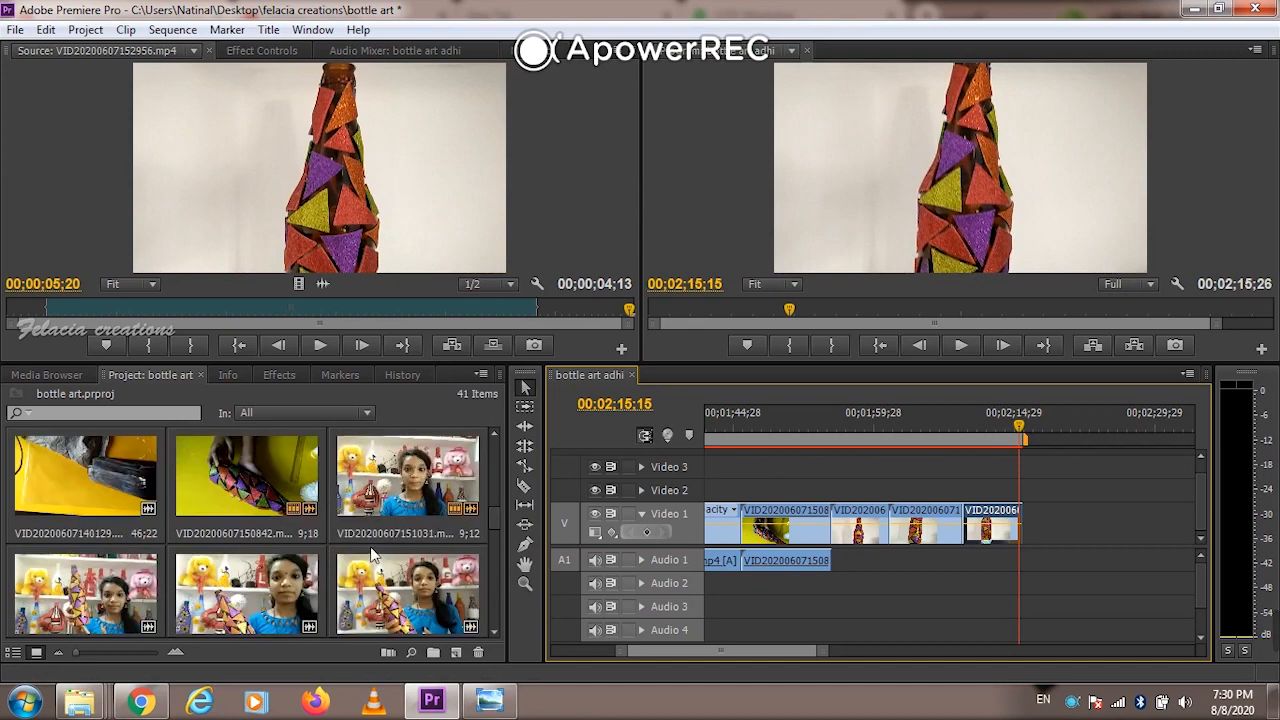
double_click(80, 620)
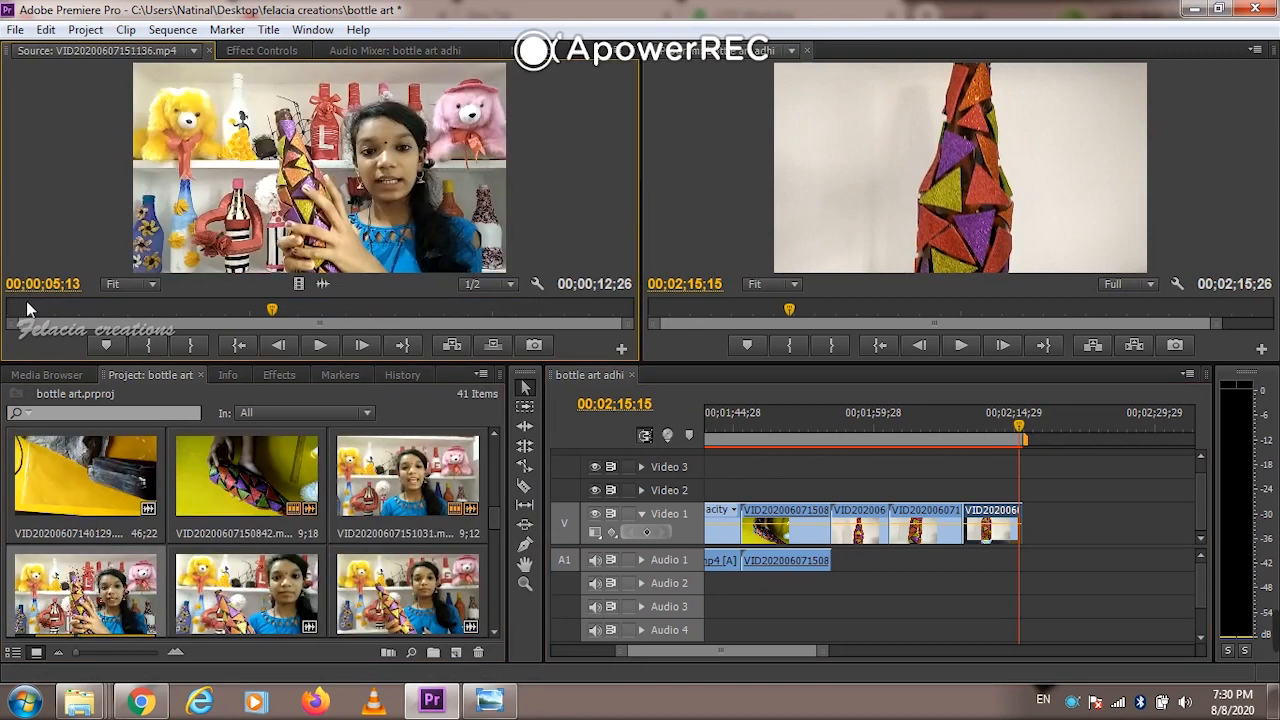
click(14, 311)
key(space)
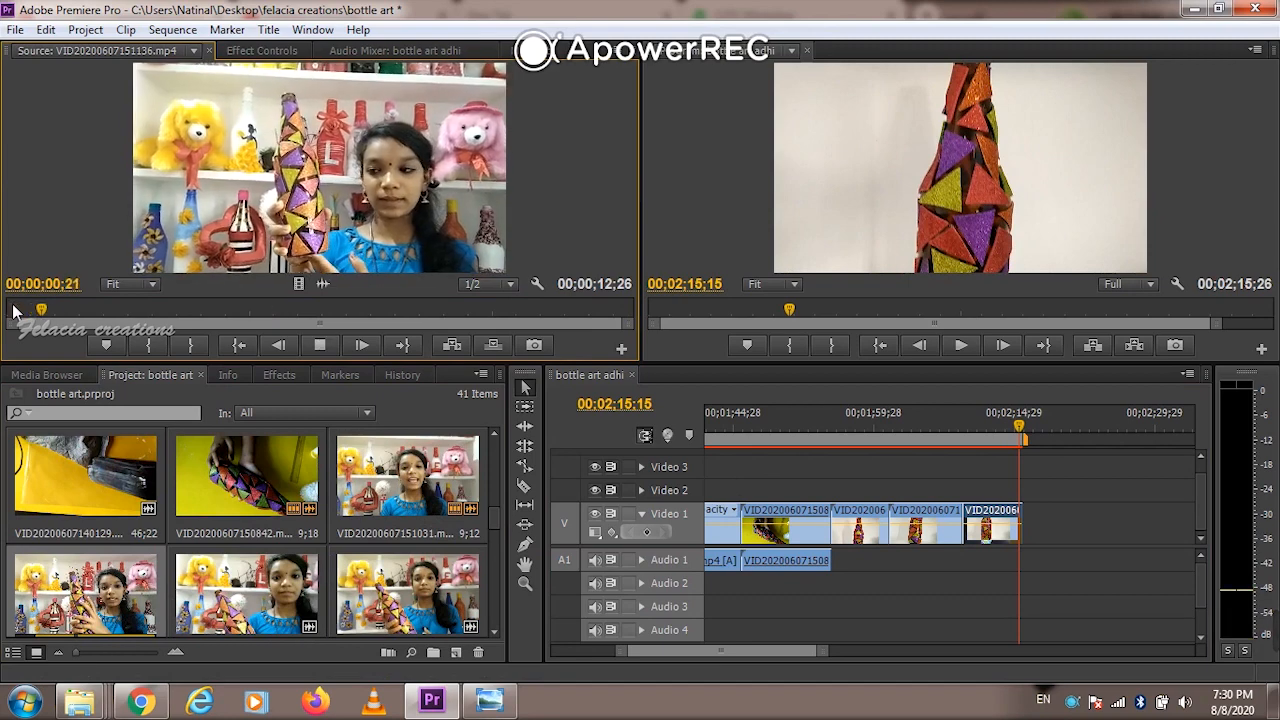
click(45, 311)
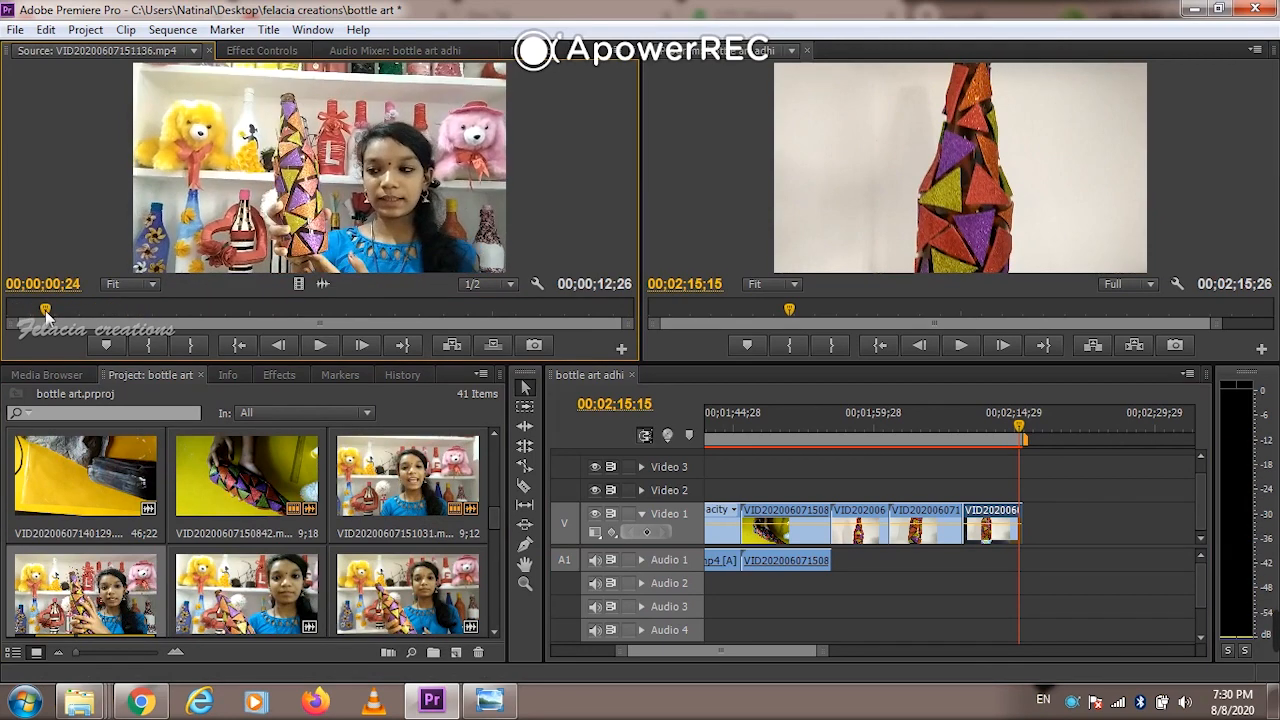
key(space)
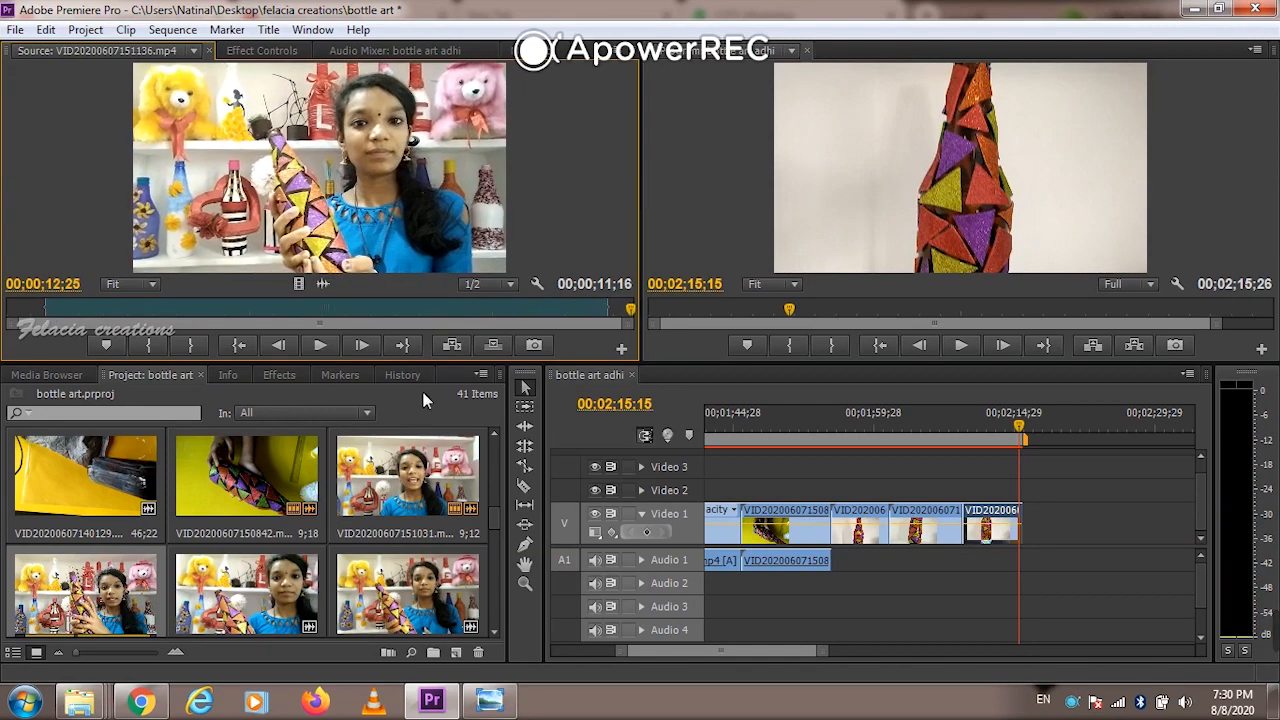
click(618, 312)
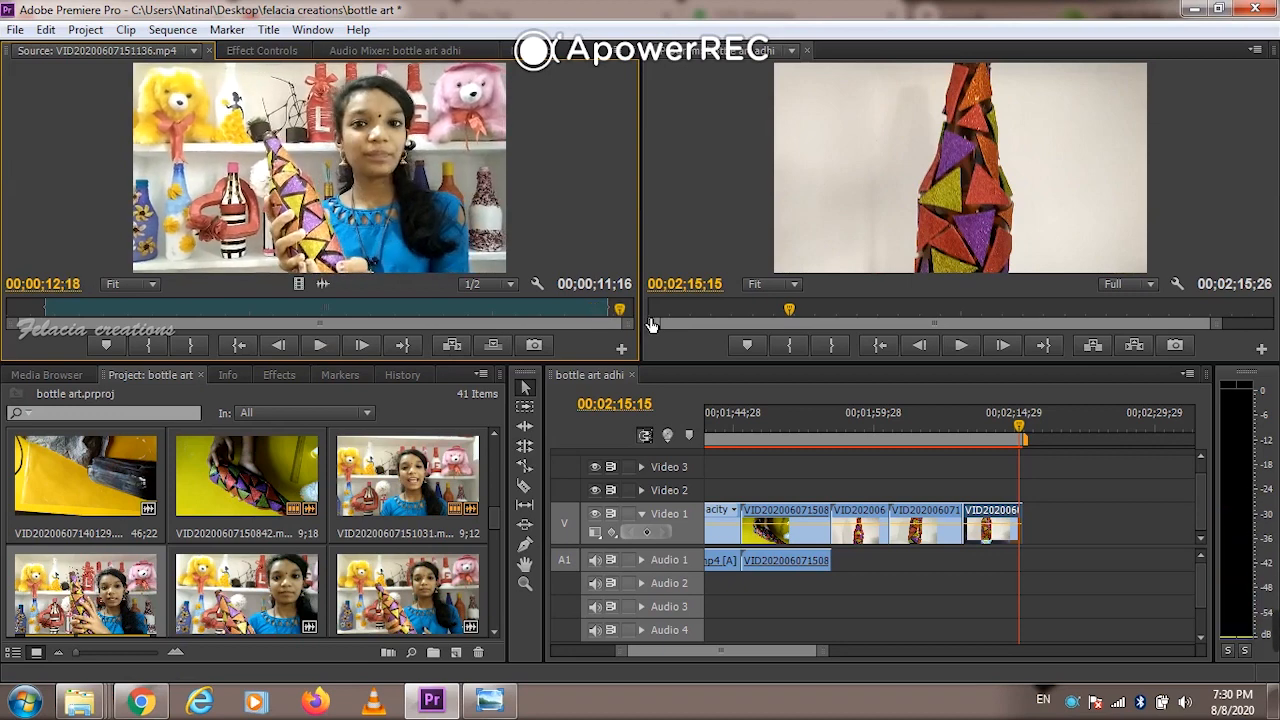
key(o)
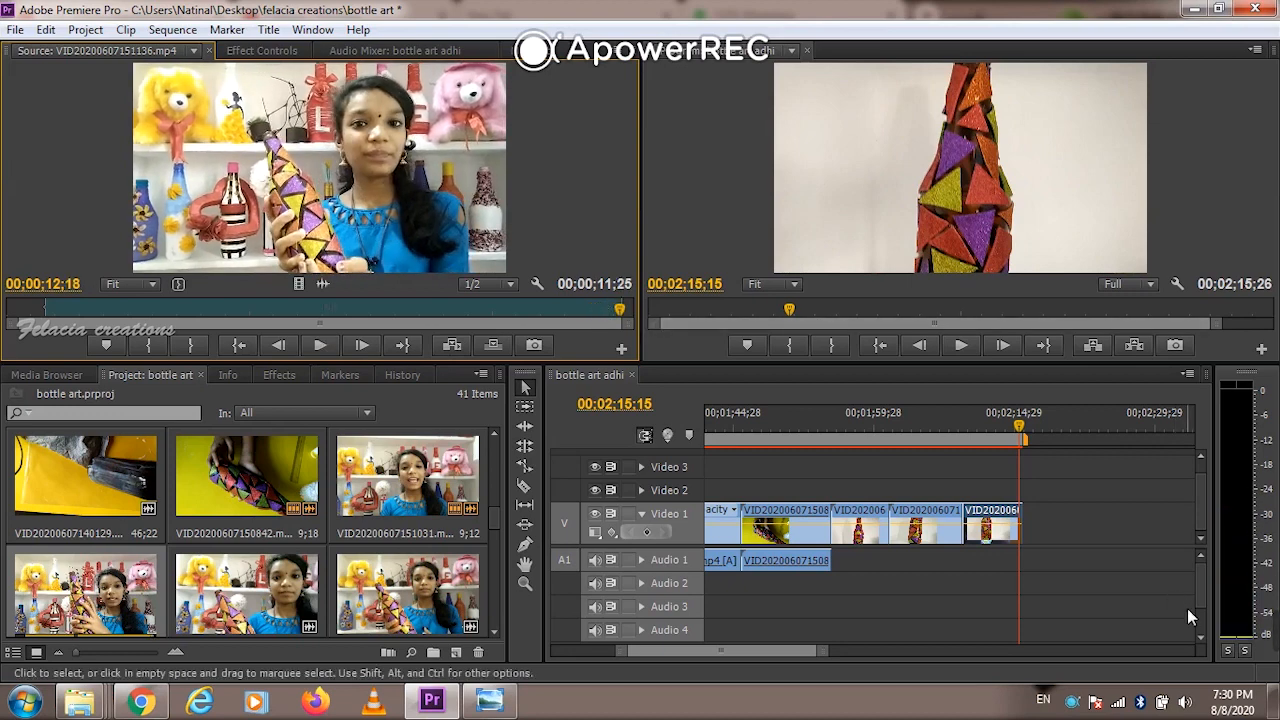
mouse_move(1274, 630)
click(858, 635)
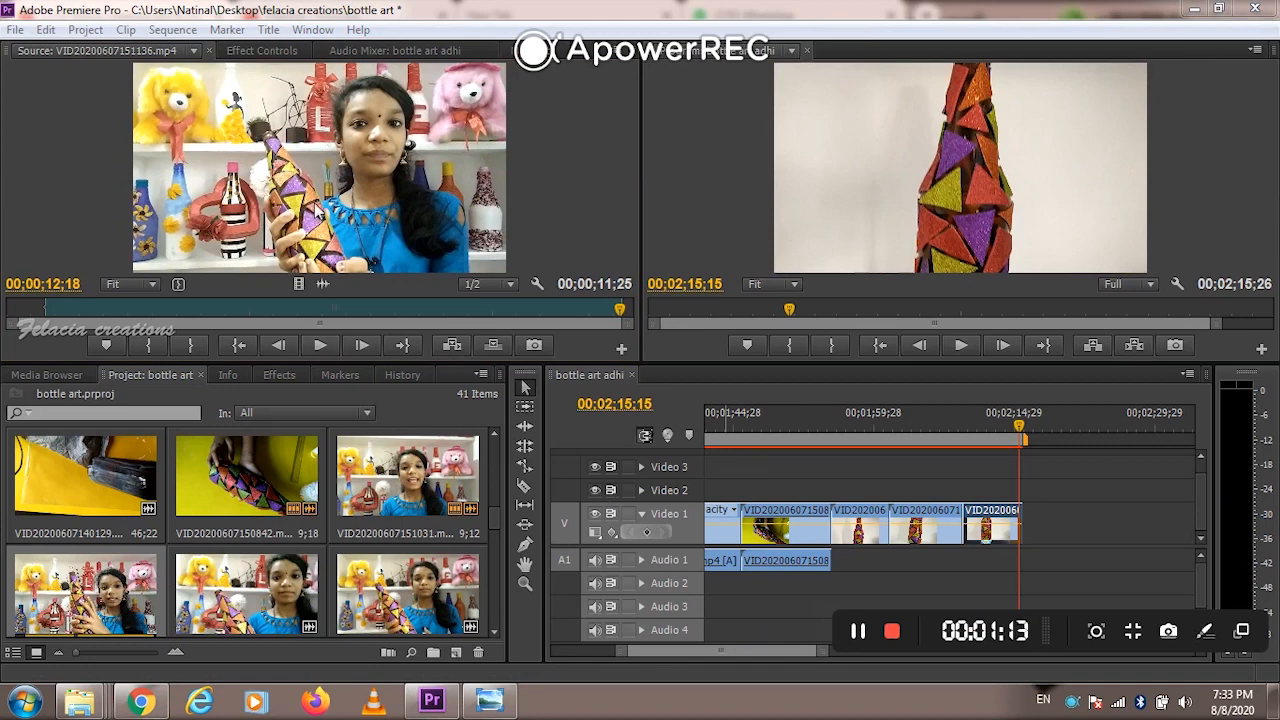
Append VID20200607151136.mp4 with its audio after the last clip on Video 1 and preview it up to 00;02;18;12
click(318, 212)
drag(822, 372, 1030, 530)
click(1037, 429)
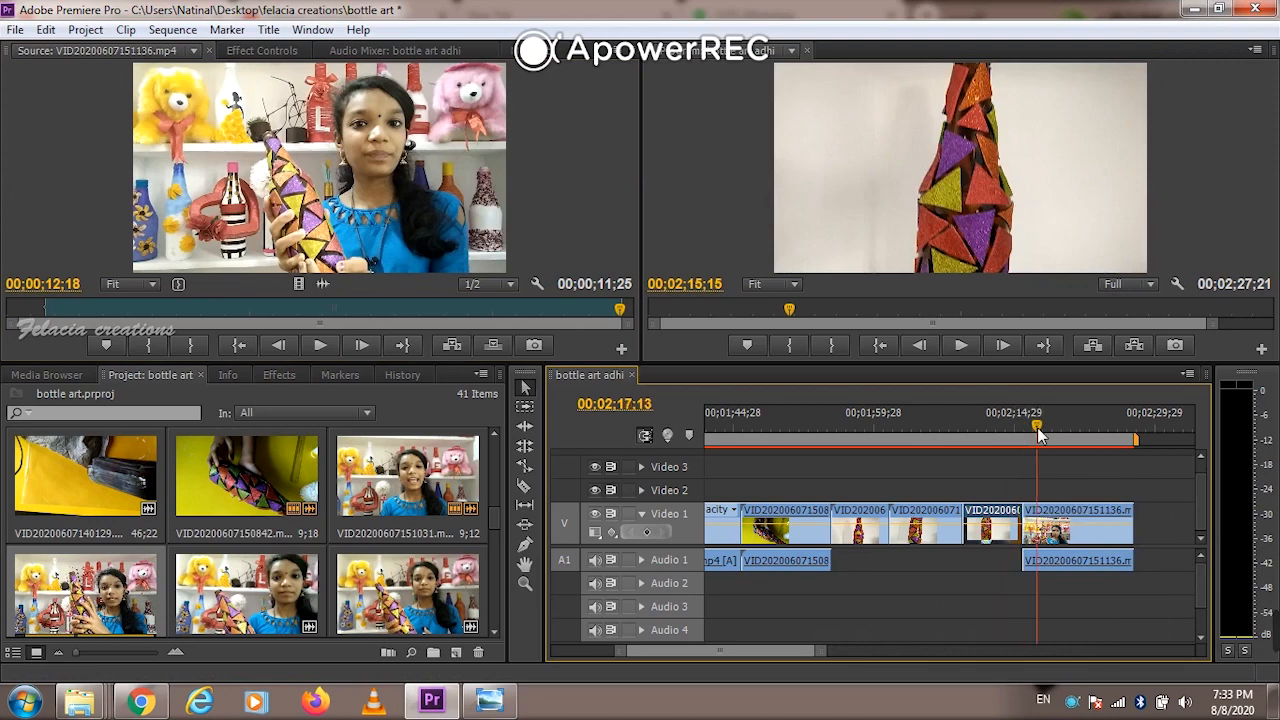
key(space)
Normalize the max peak of the VID20200607151136.mp4 clip's audio to 0 dB
right_click(1112, 530)
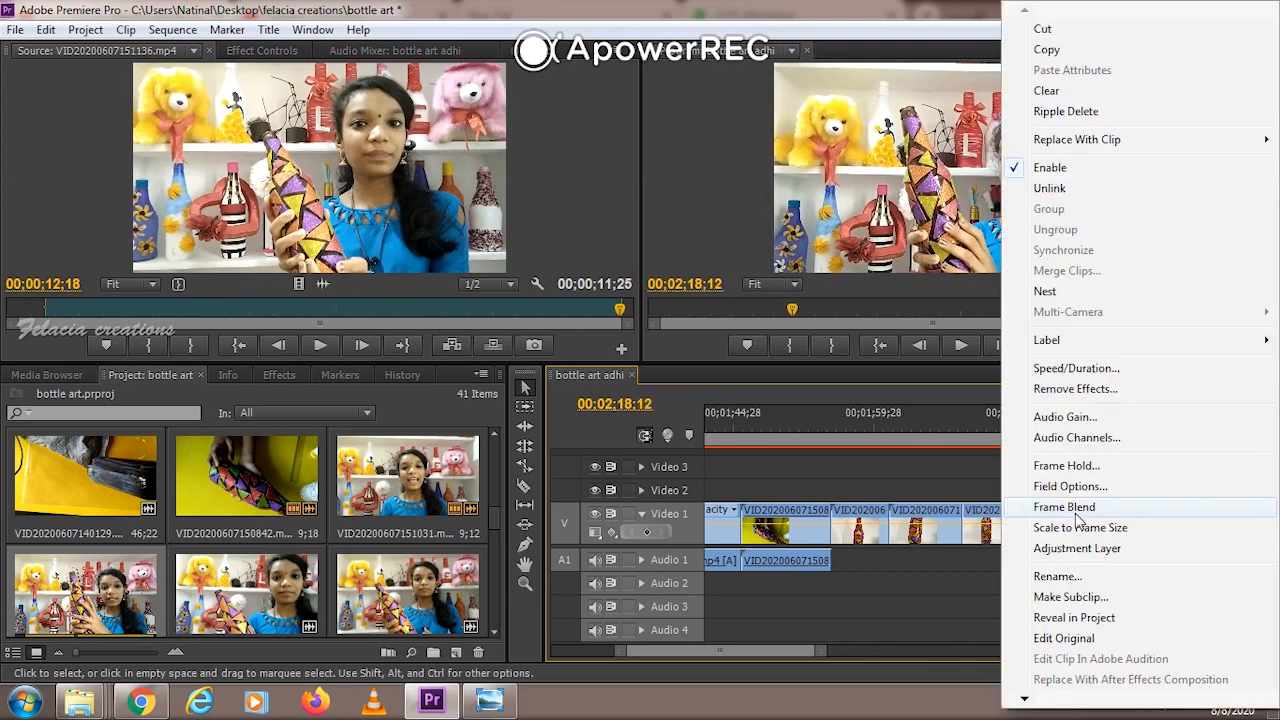
click(1066, 417)
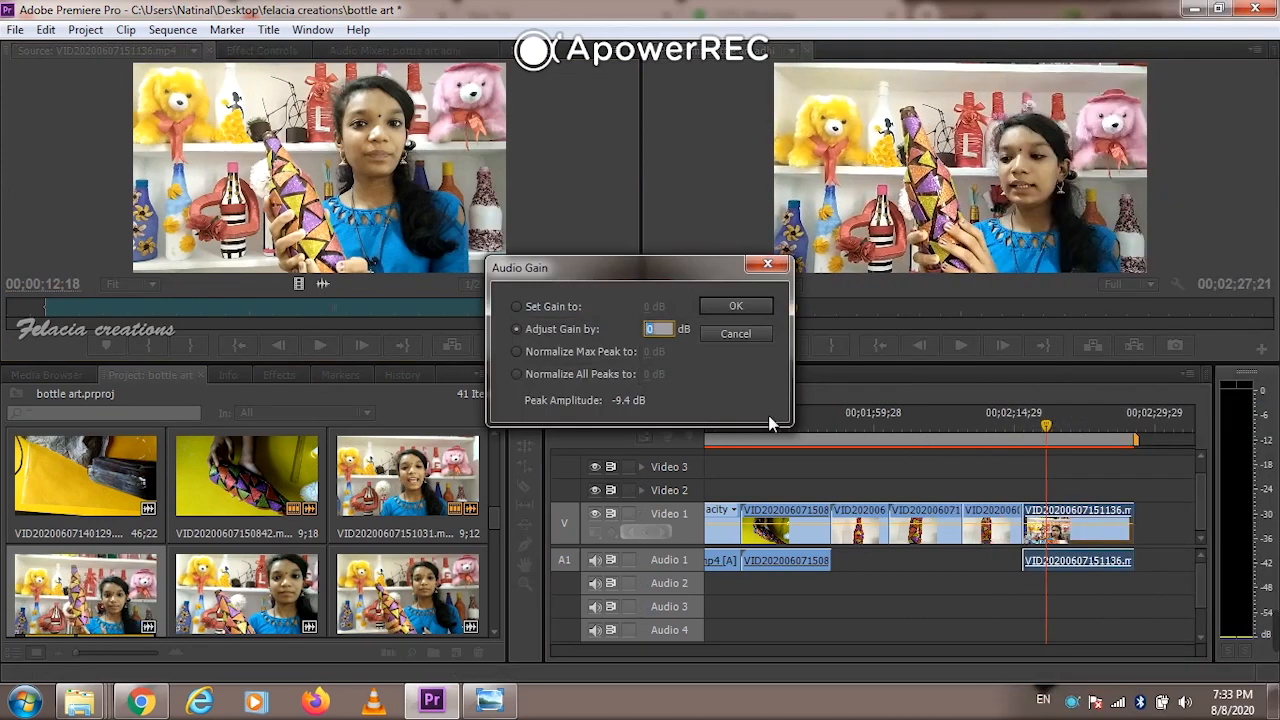
click(518, 352)
click(731, 311)
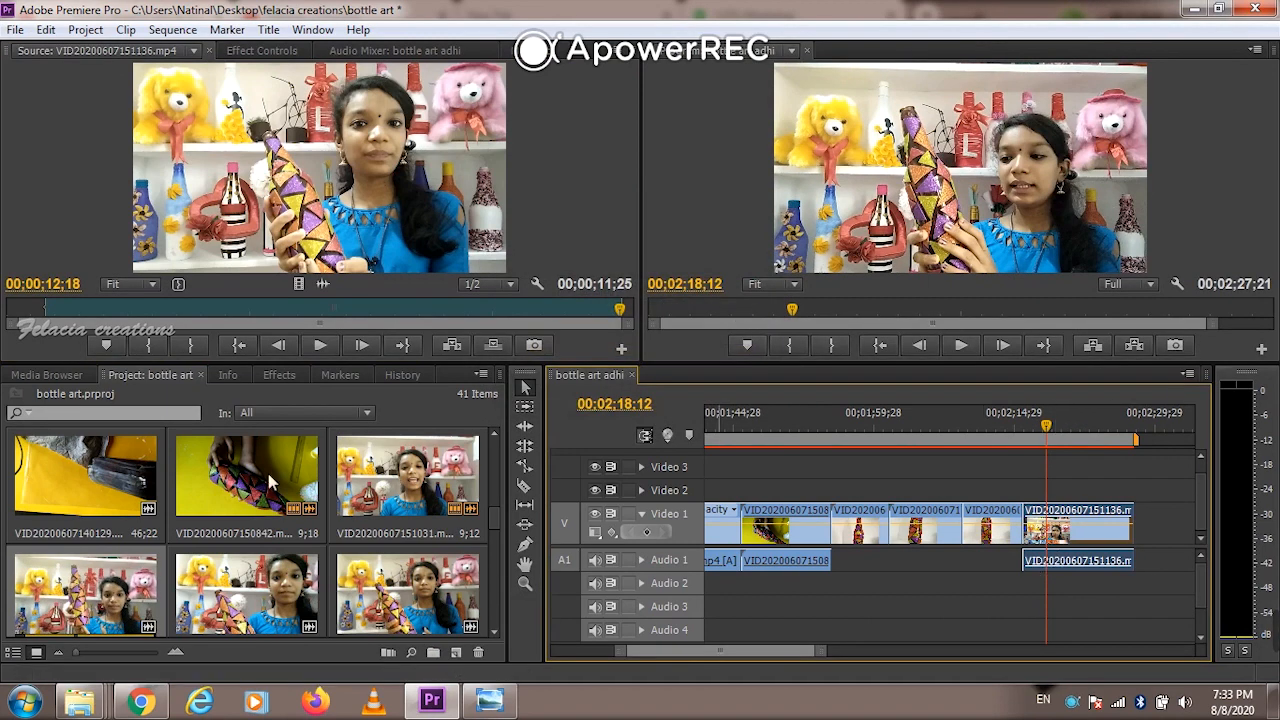
Apply Warp Stabilizer to the VID20200607151136.mp4 clip, show its effect settings and move the sequence playhead to 00;02;27;17
click(279, 375)
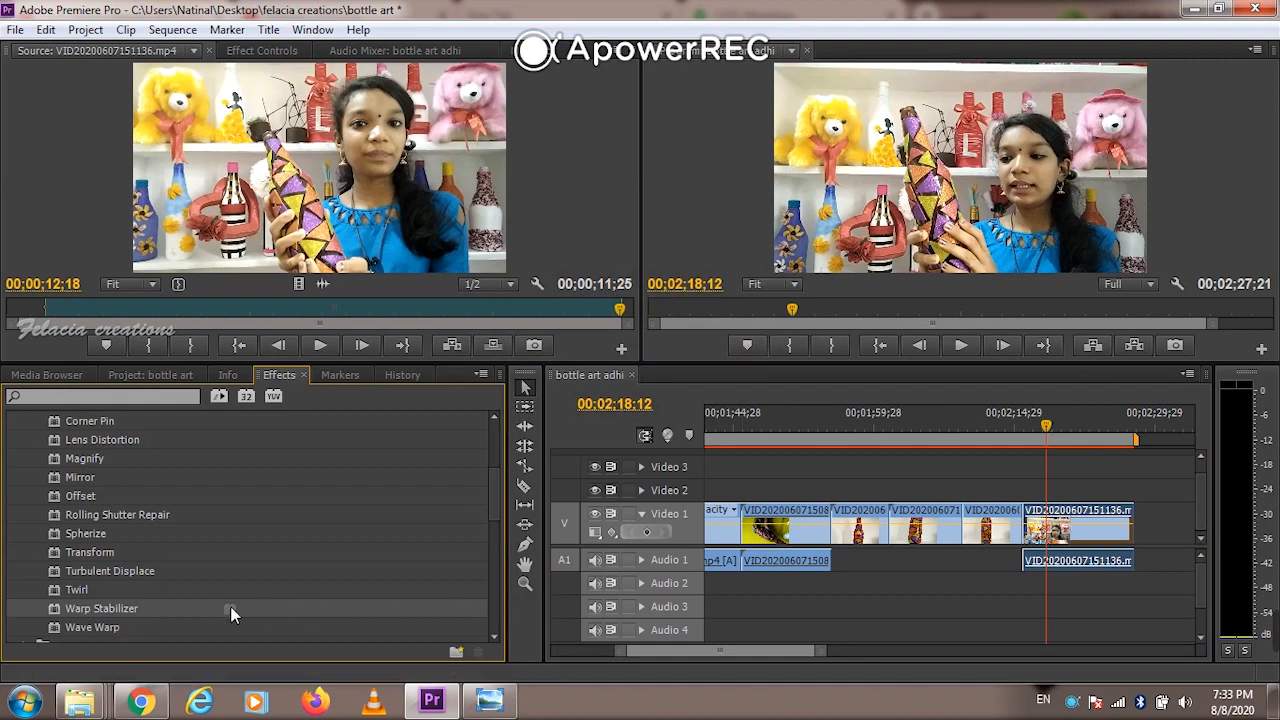
drag(195, 610, 1066, 545)
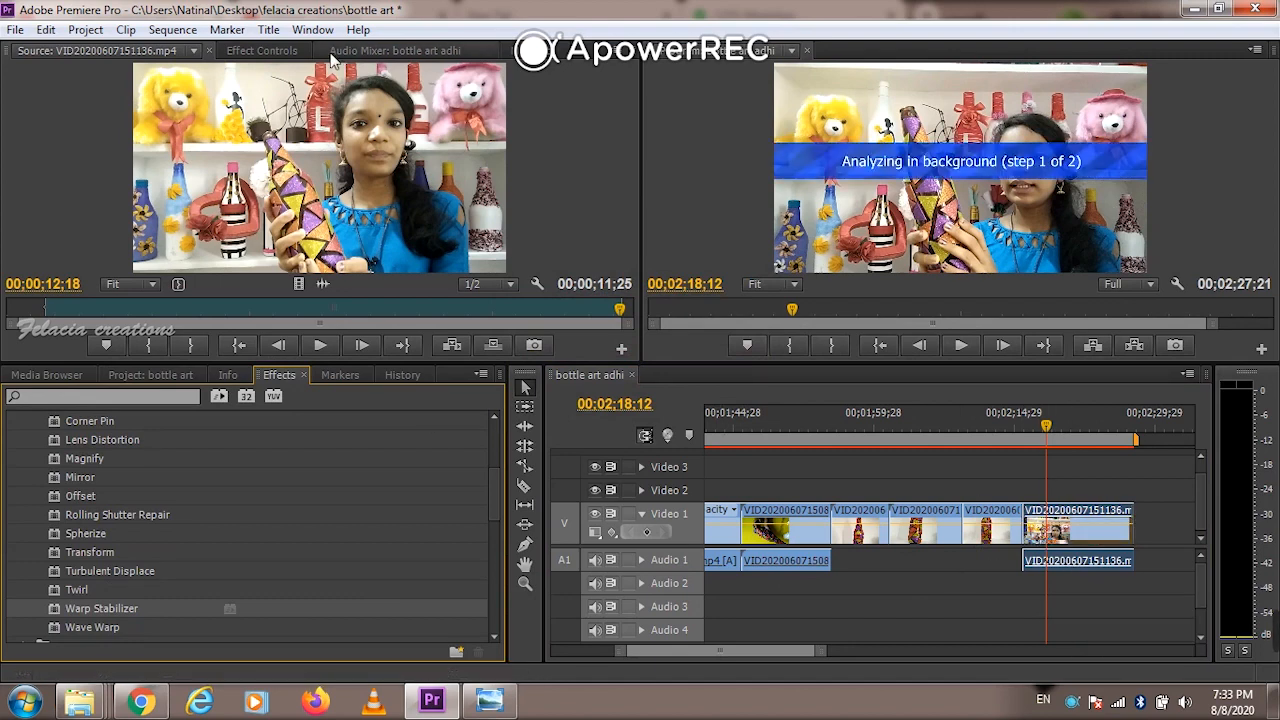
click(236, 52)
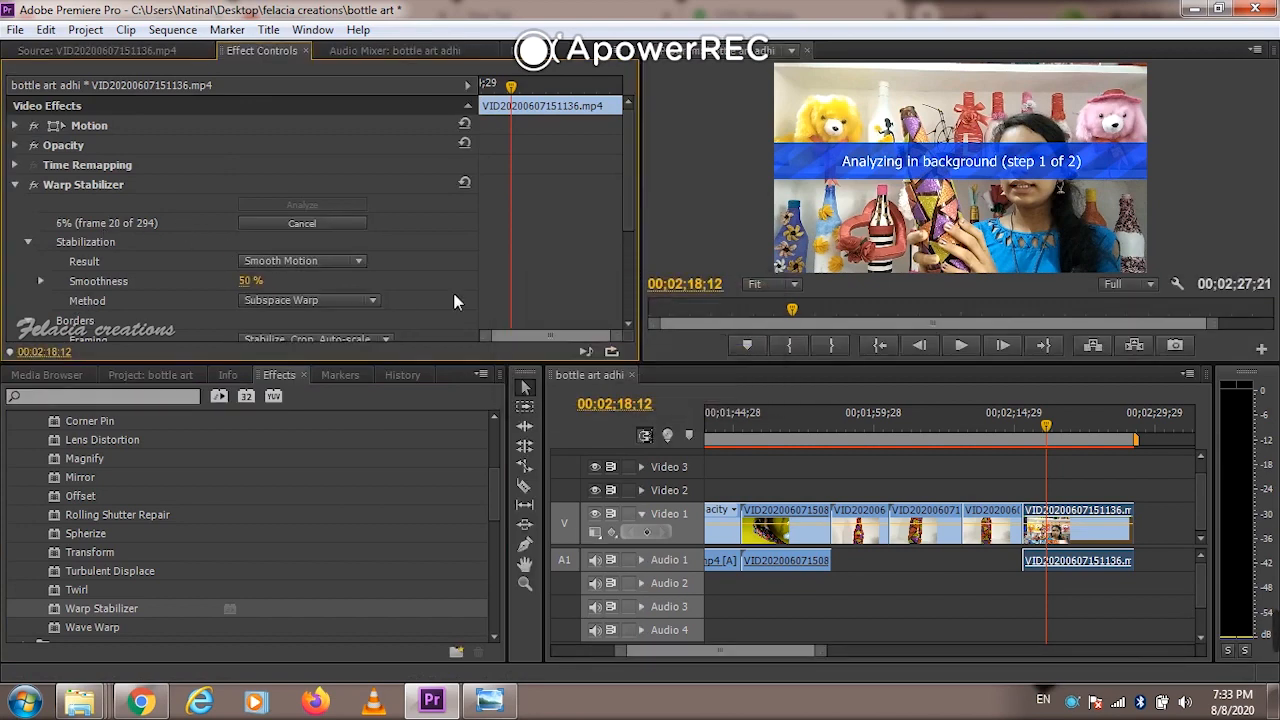
click(1131, 421)
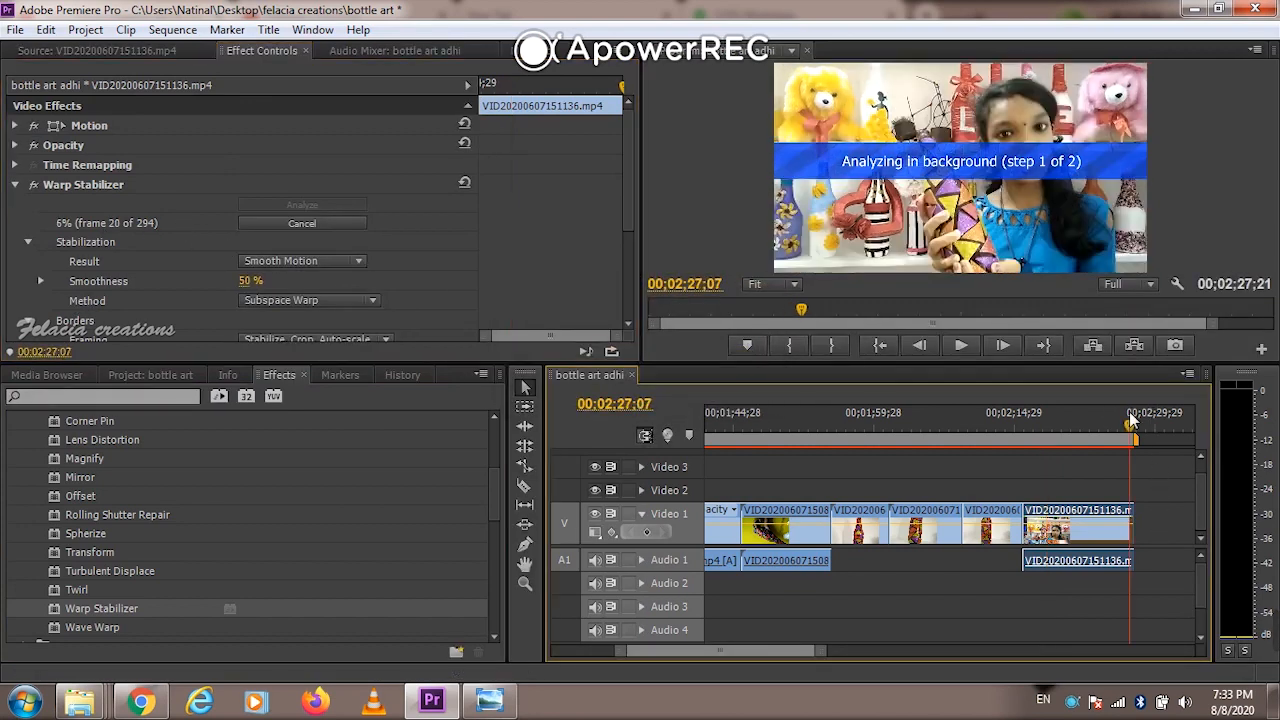
drag(1131, 418, 1134, 422)
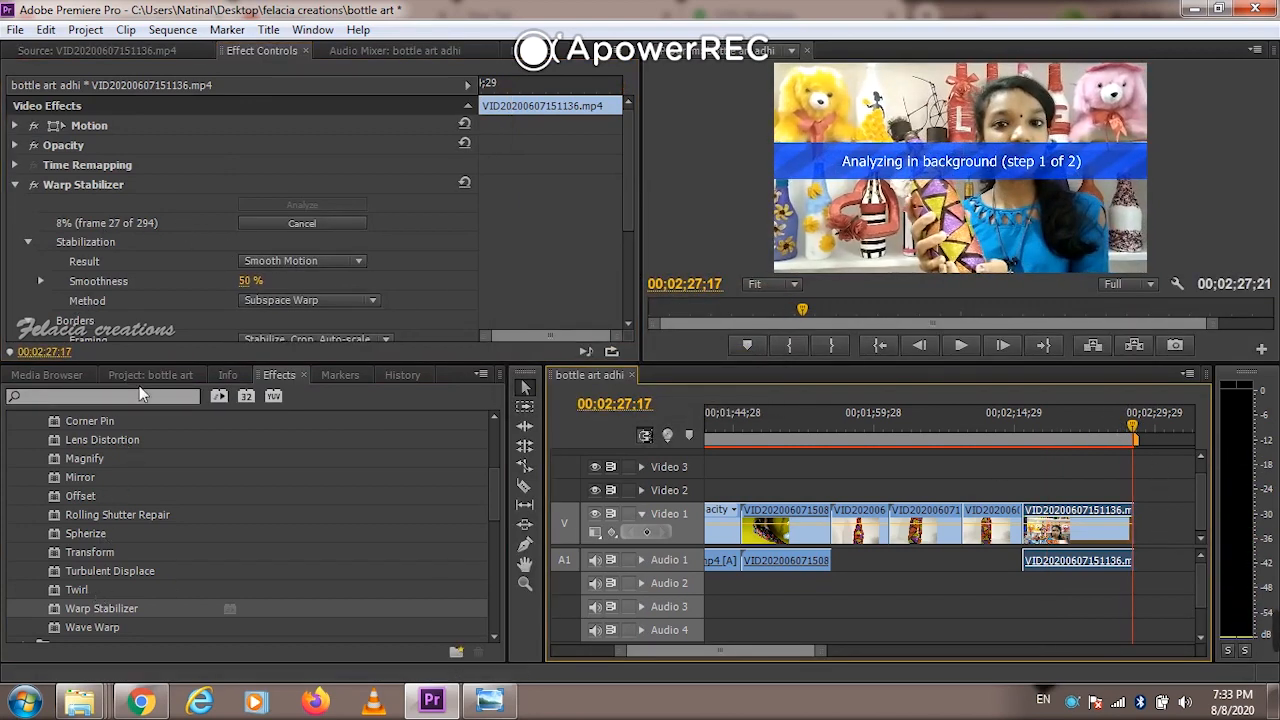
Open the VID20200607151200.mp4 source clip and play it from its start
click(148, 375)
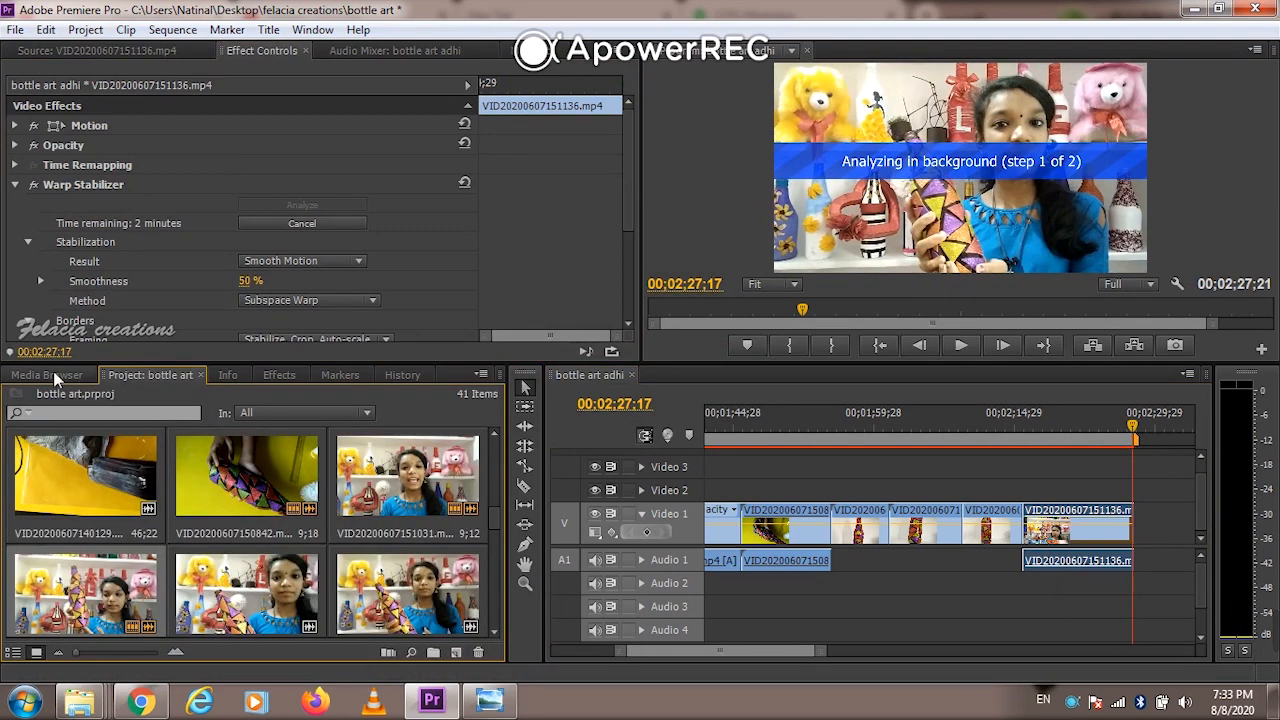
click(115, 45)
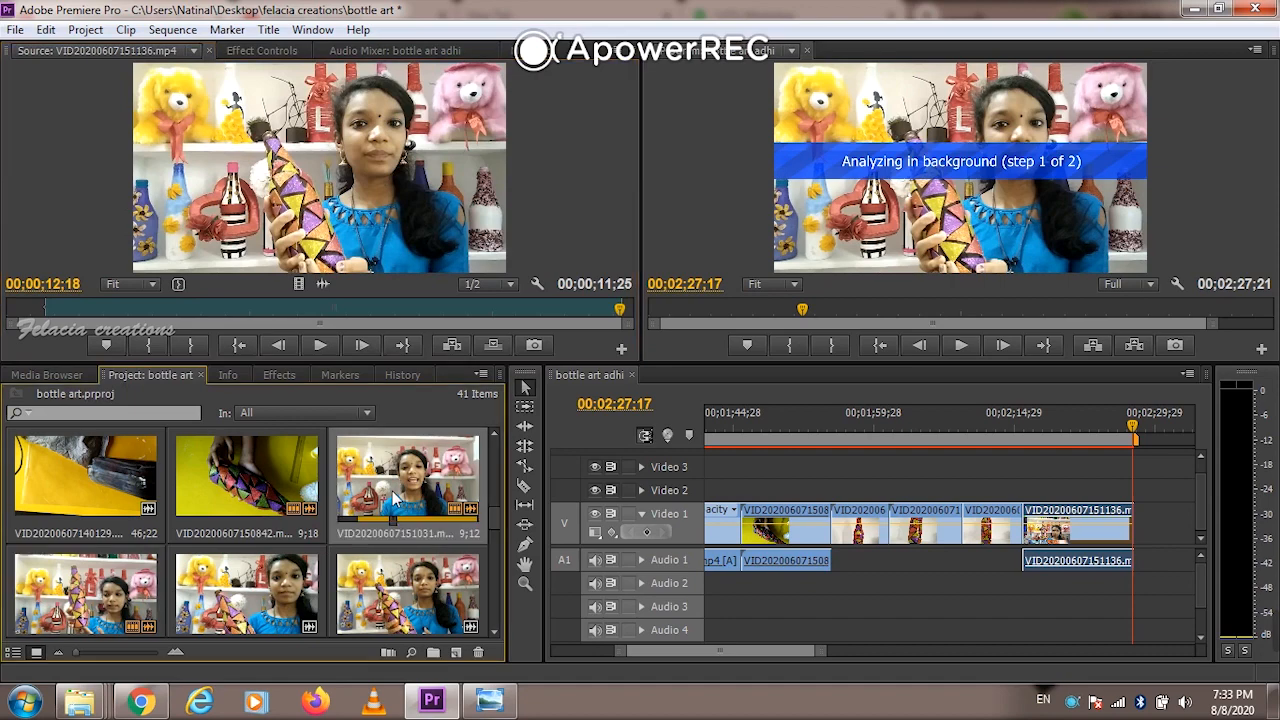
scroll(248, 598, down, 1)
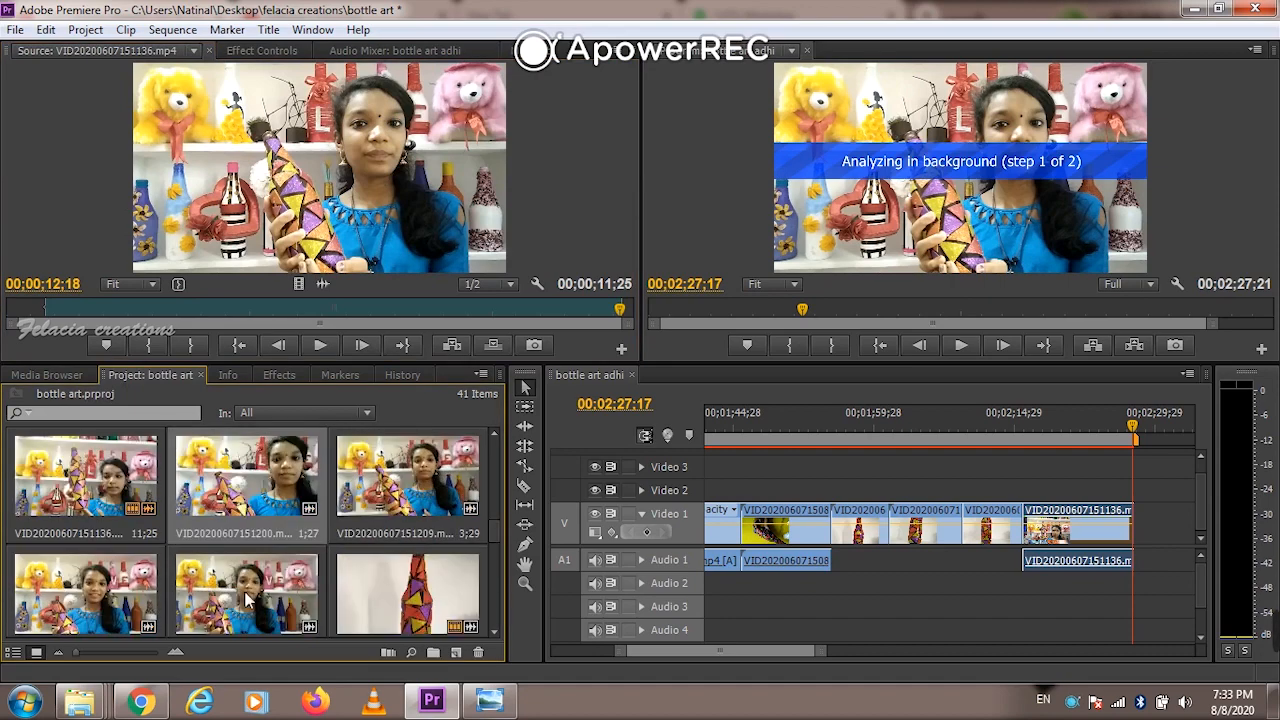
double_click(205, 470)
click(10, 312)
key(space)
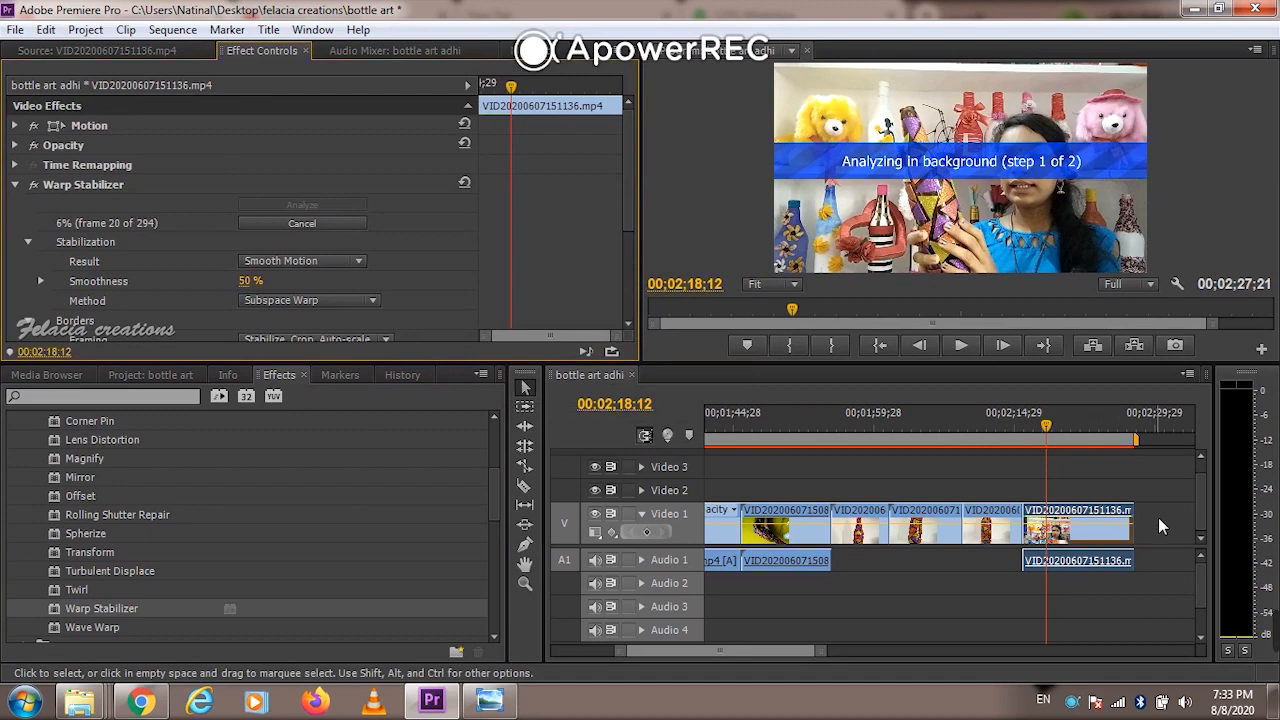
Move the sequence playhead to 00;02;27;17 and bring up the project's clips and the source view
click(1131, 420)
key(space)
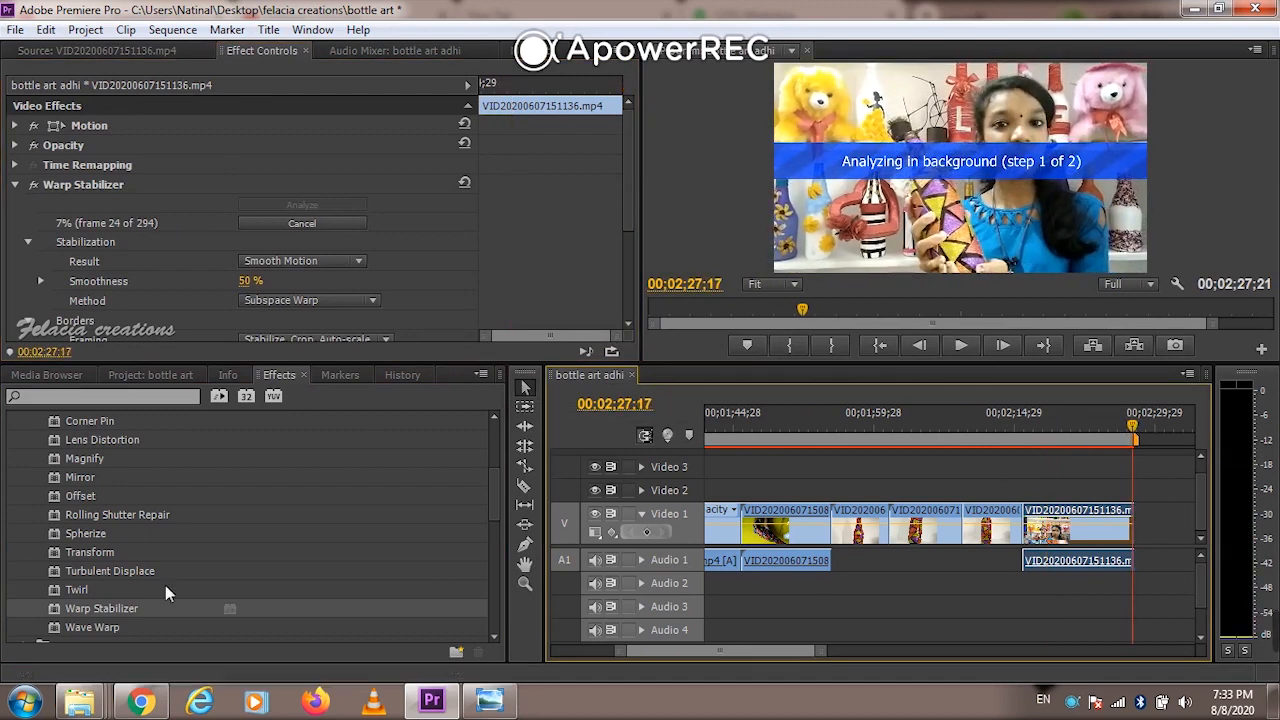
click(141, 378)
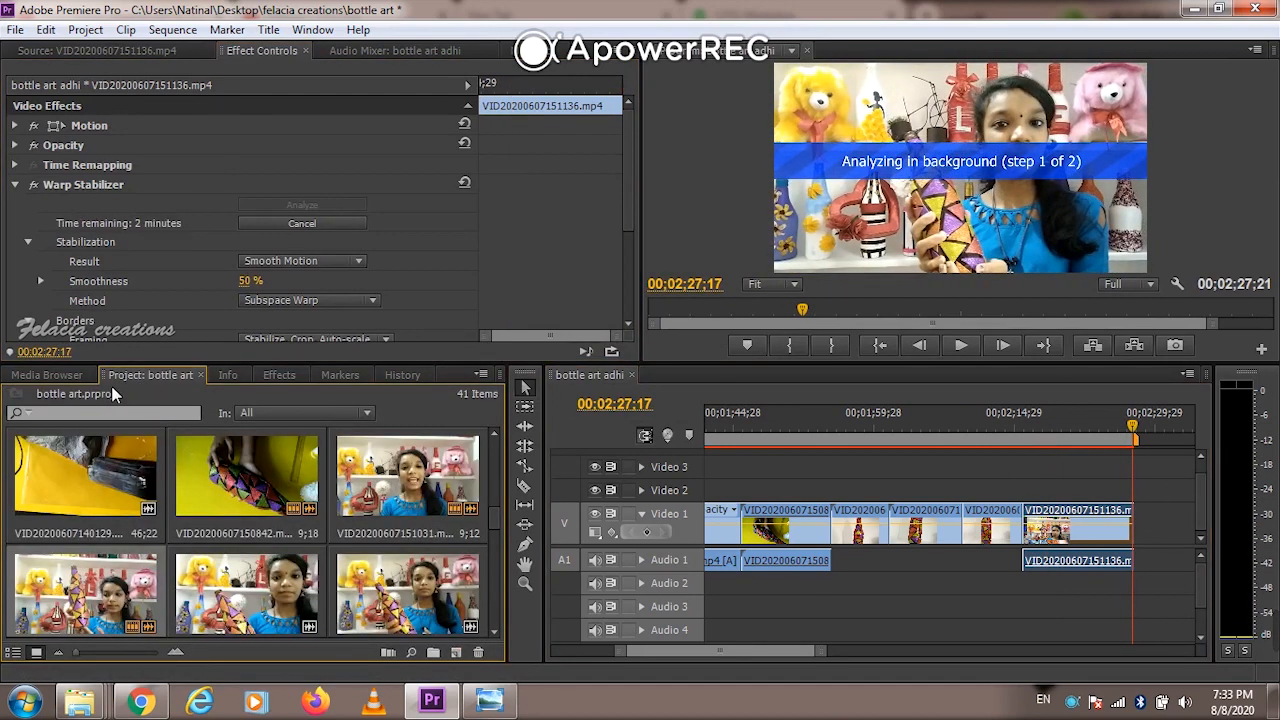
click(115, 47)
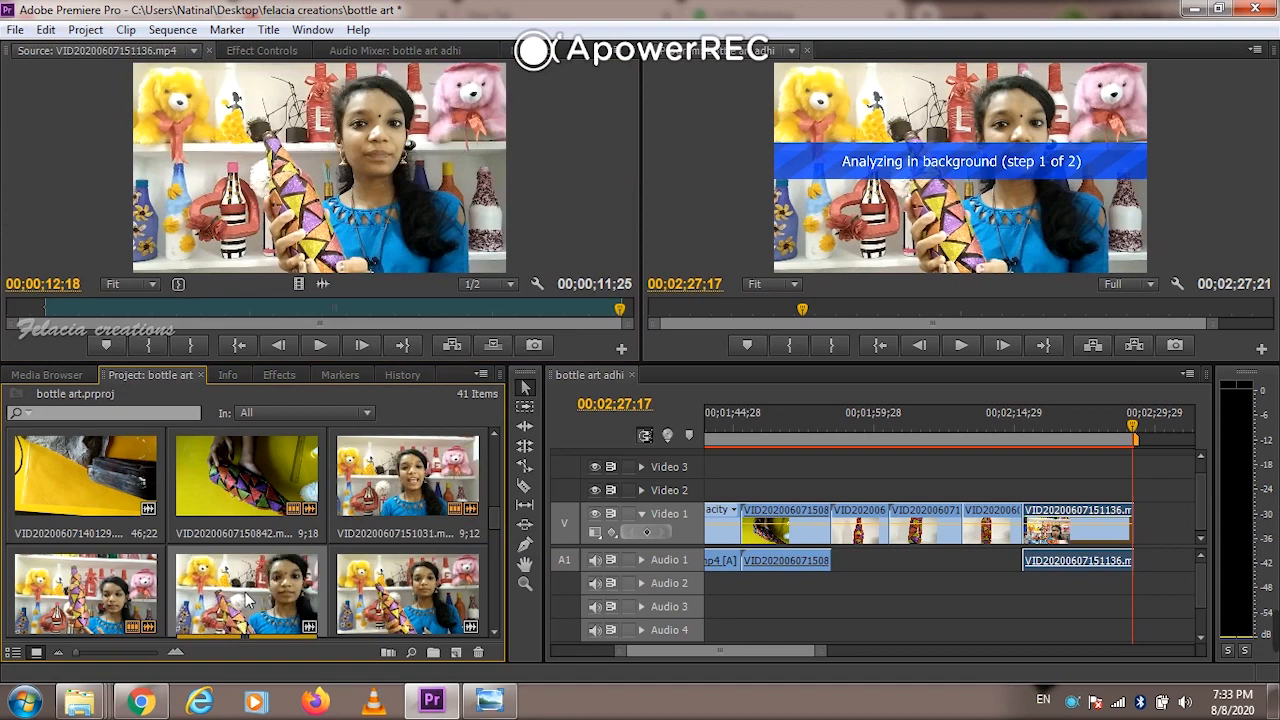
Load VID20200607151200.mp4 as the source clip and preview it, replaying it from its beginning
scroll(192, 588, down, 2)
double_click(205, 466)
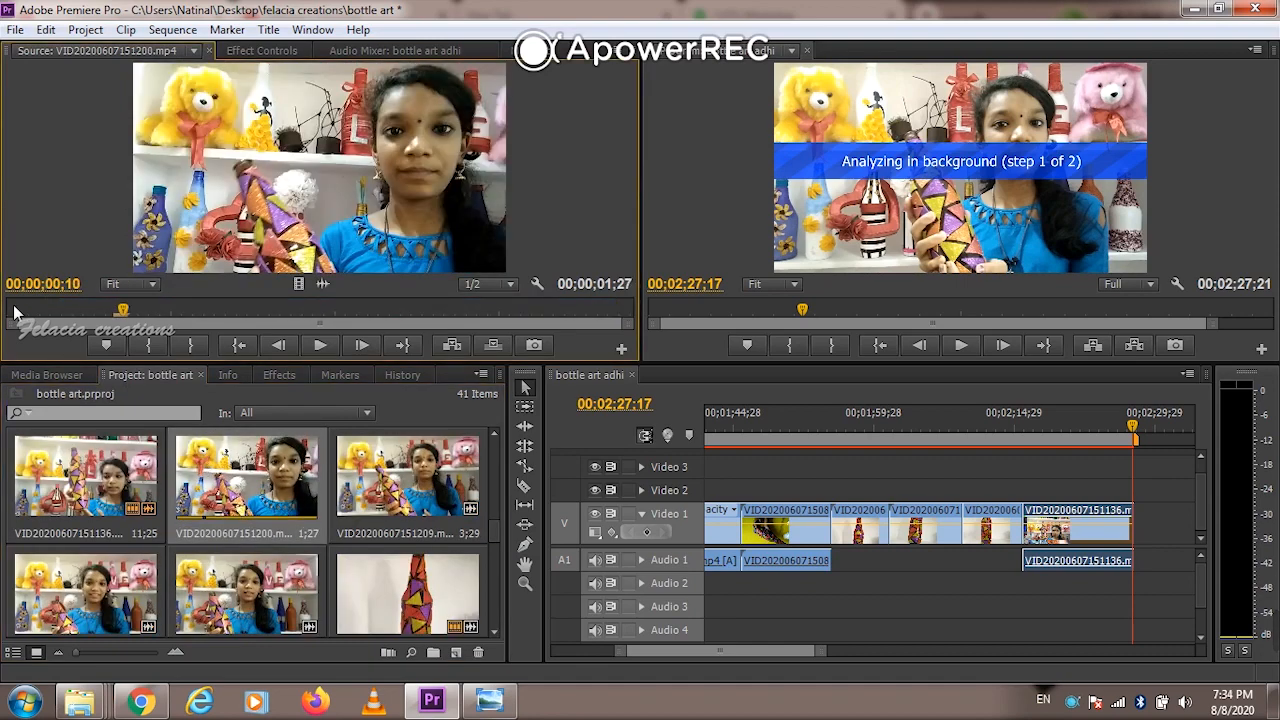
key(space)
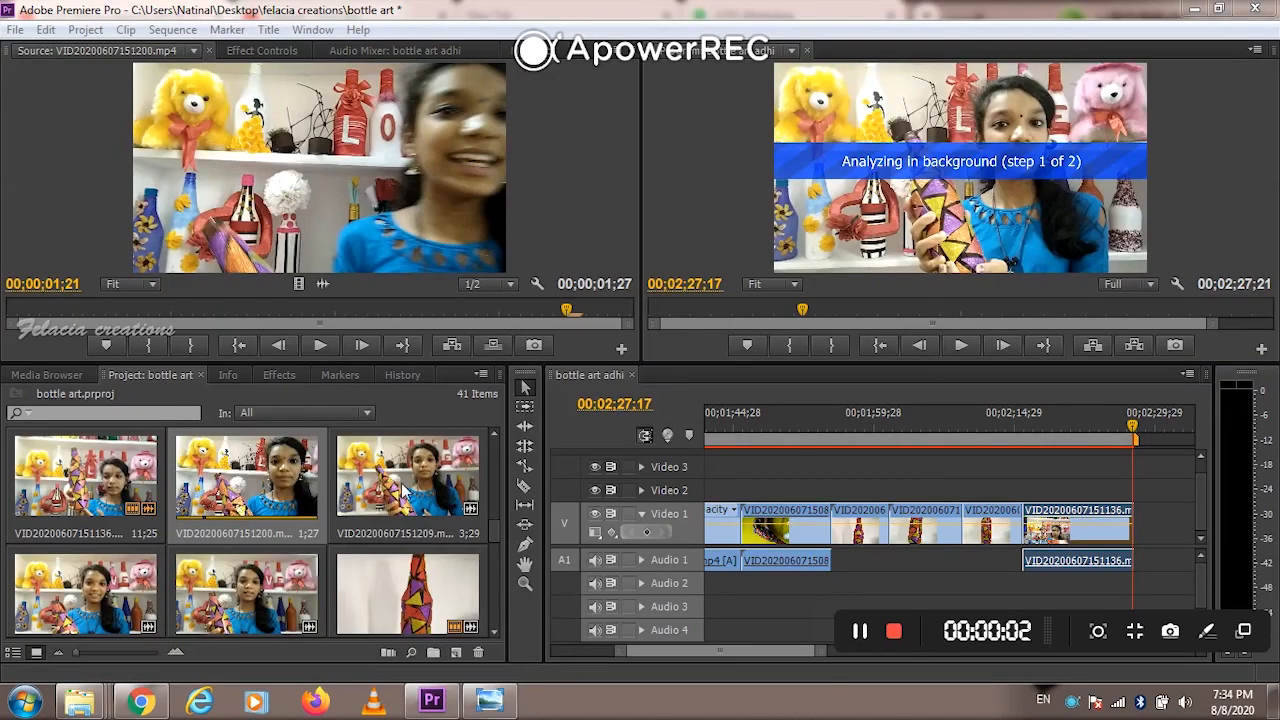
click(248, 499)
click(15, 316)
key(space)
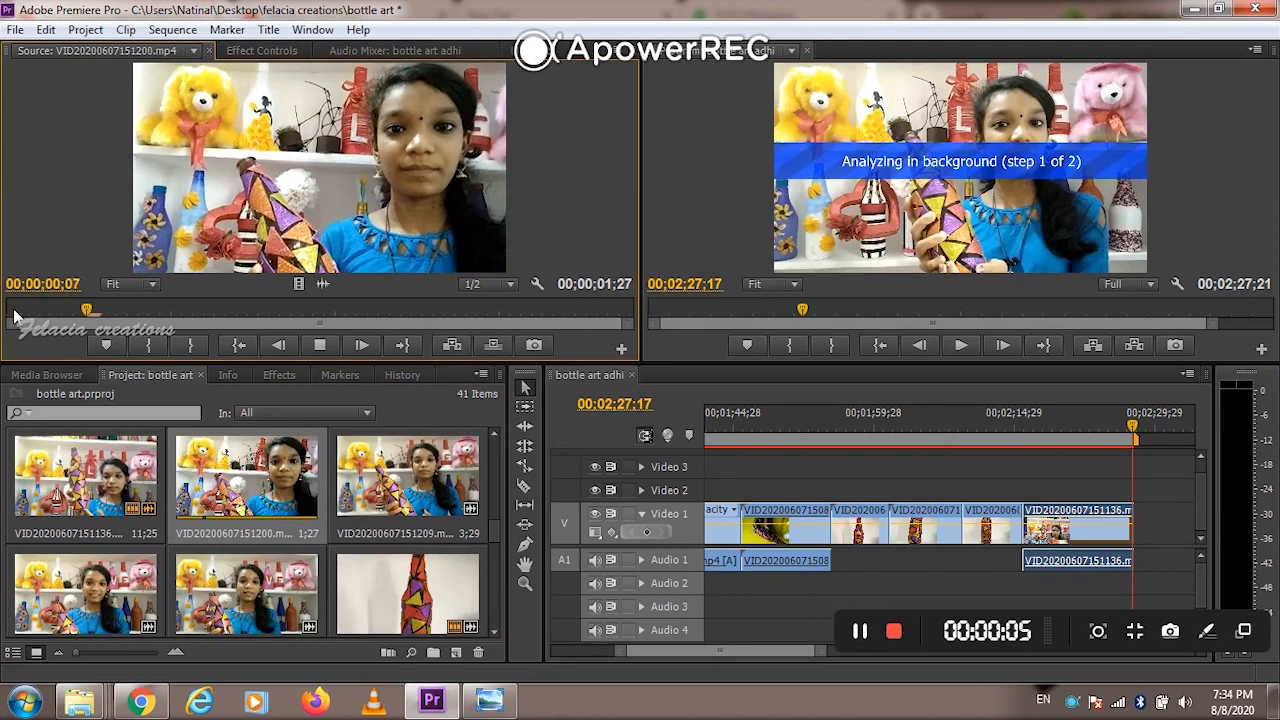
Preview the source clips VID20200607151209.mp4, VID20200607151223.mp4 and VID20200607151235.mp4 one after another
double_click(410, 490)
click(10, 316)
key(space)
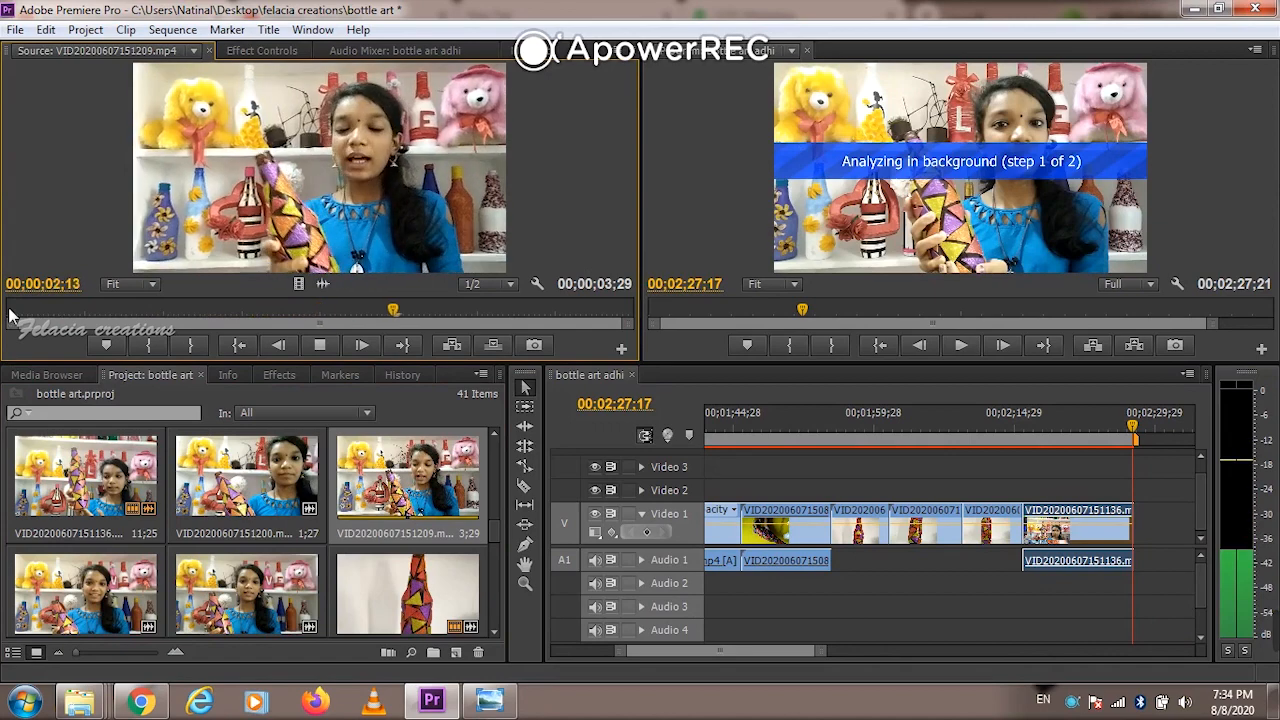
double_click(103, 604)
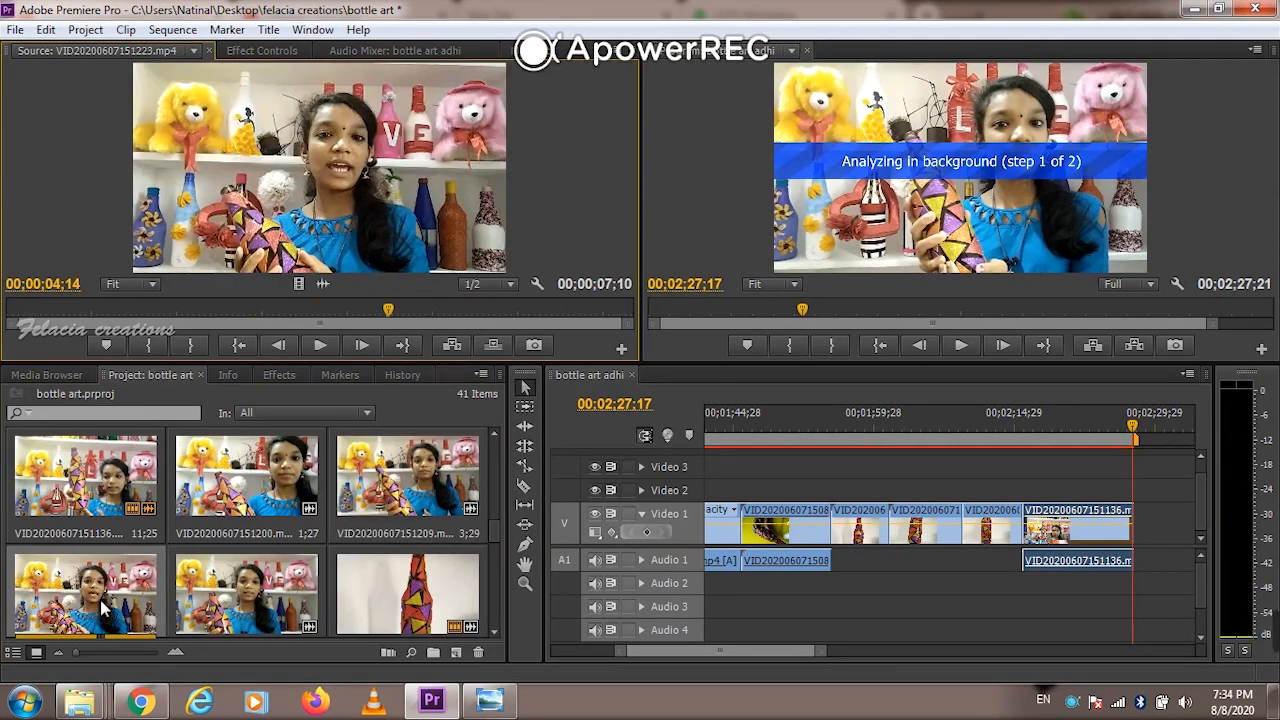
click(10, 318)
key(space)
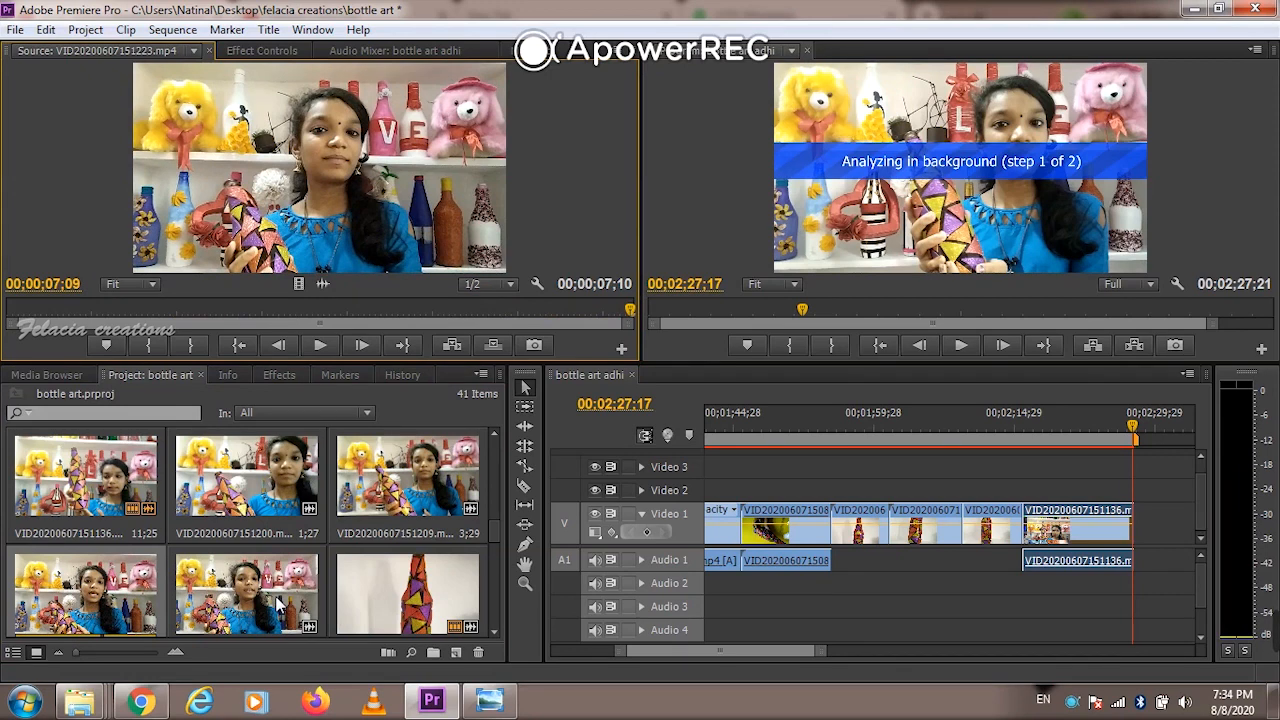
double_click(210, 612)
key(space)
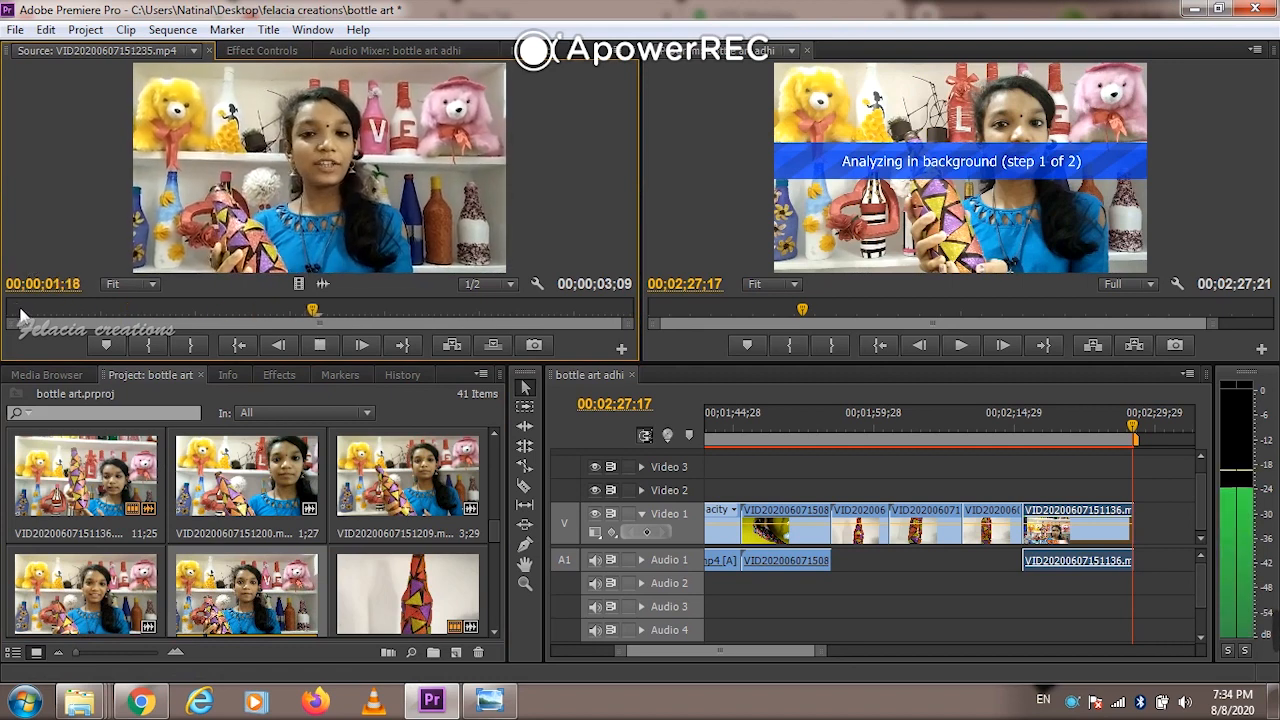
Reopen VID20200607151223.mp4 and mark in and out points around its spoken part for a 00;00;05;20 range
click(60, 615)
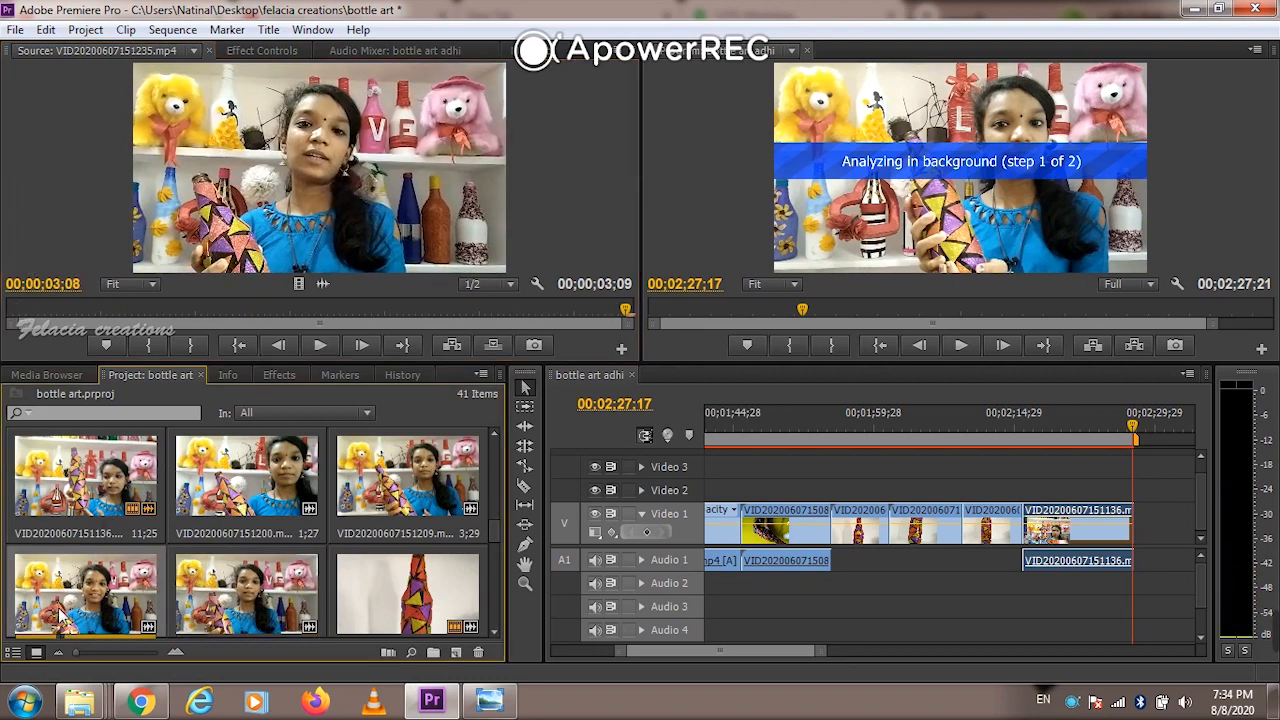
double_click(60, 615)
click(12, 313)
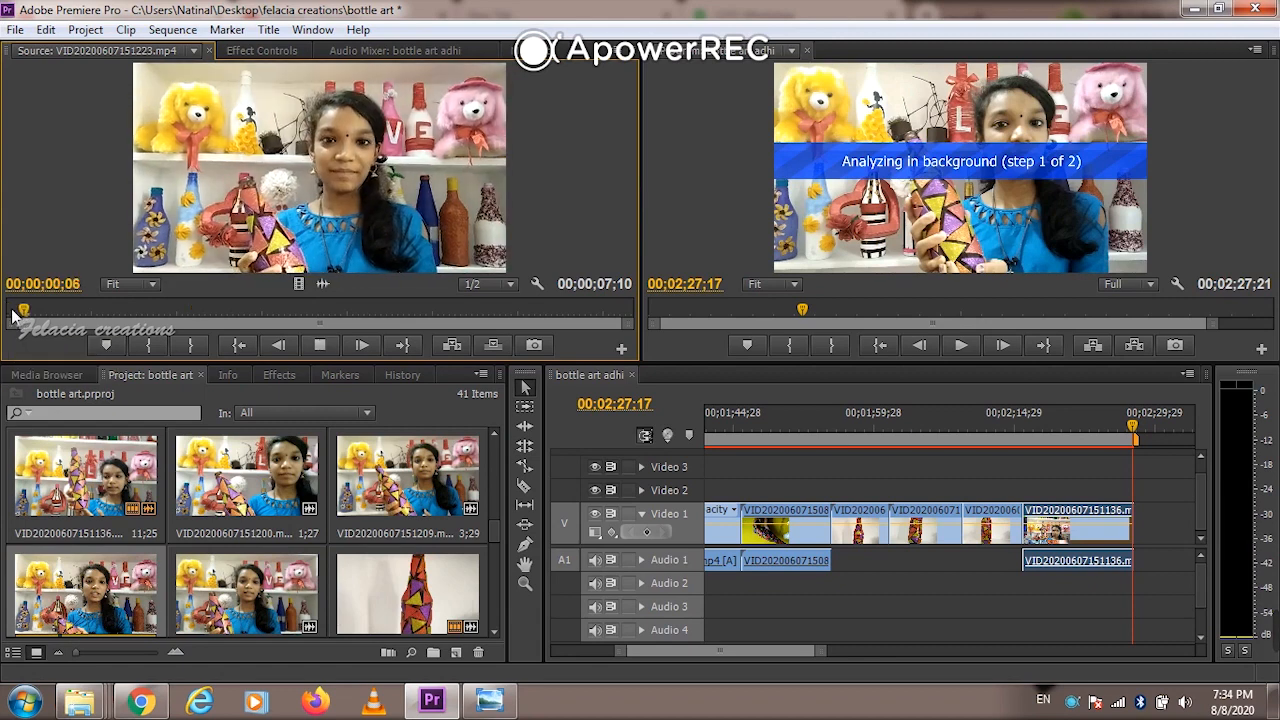
key(space)
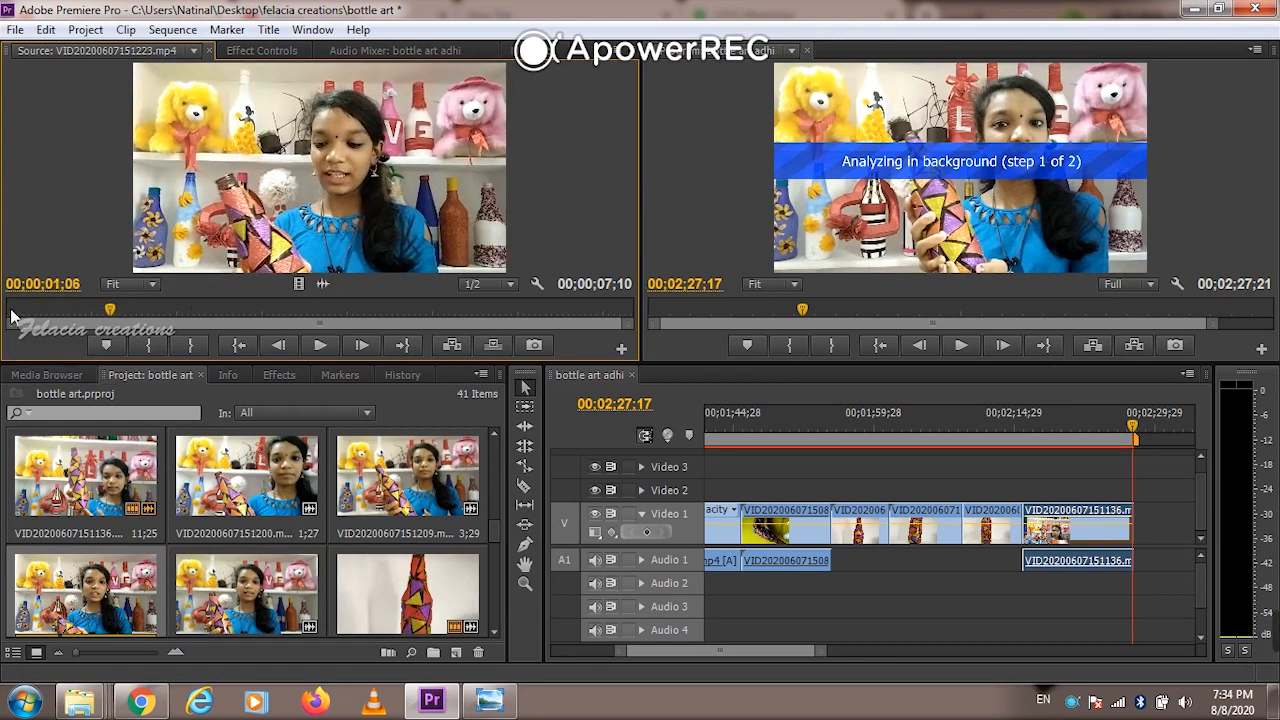
key(space)
key(i)
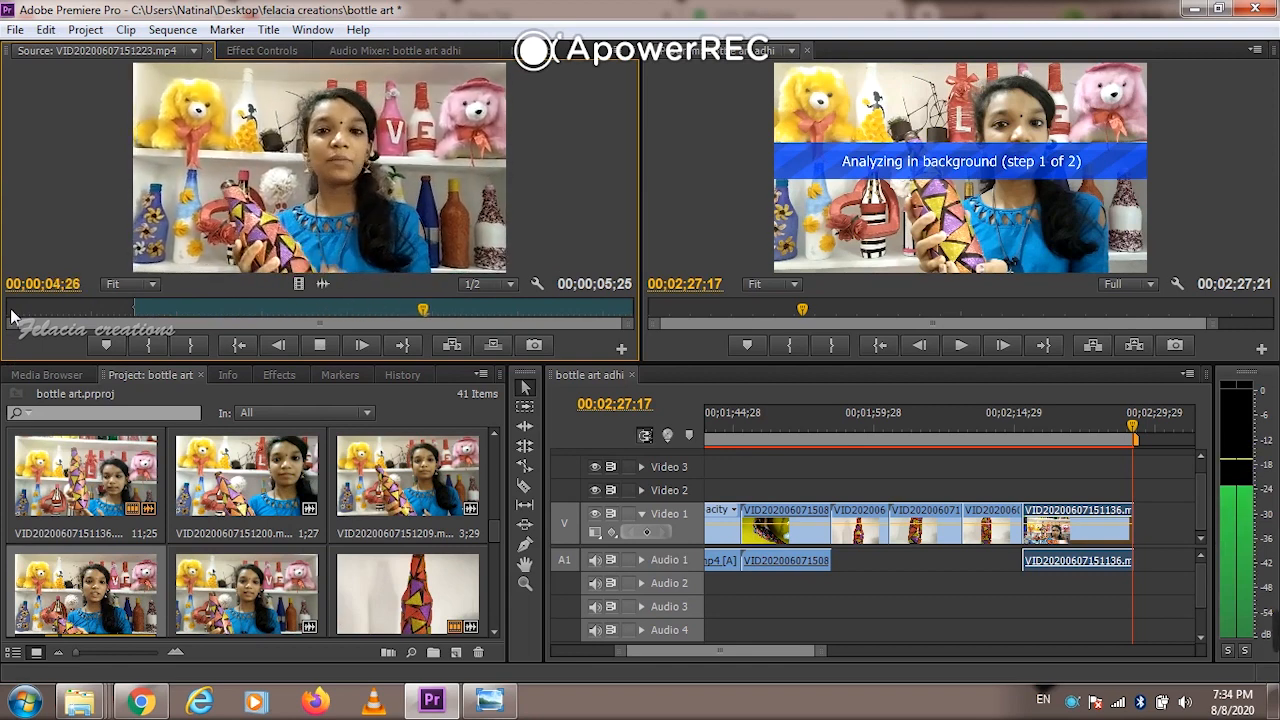
key(o)
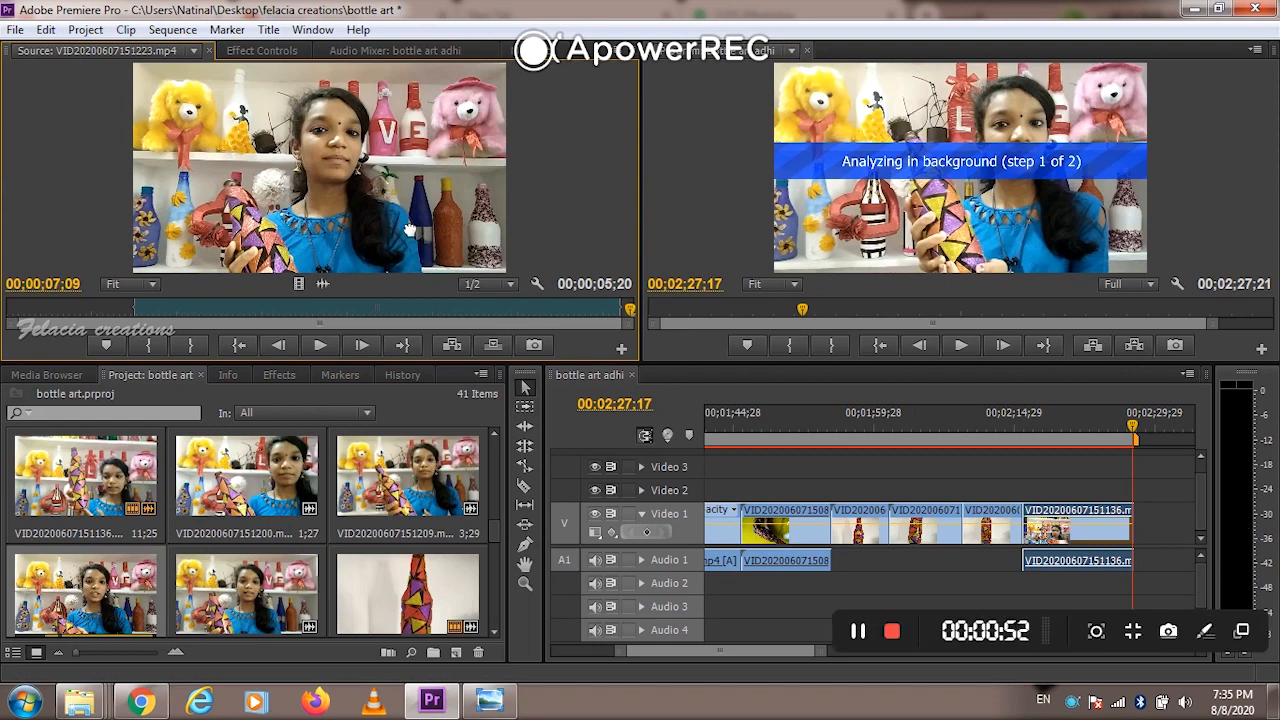
Append the trimmed VID20200607151223.mp4 with its audio after the last clip on Video 1 and set the playhead to 00;02;27;09
drag(1012, 410, 1139, 532)
drag(768, 648, 785, 654)
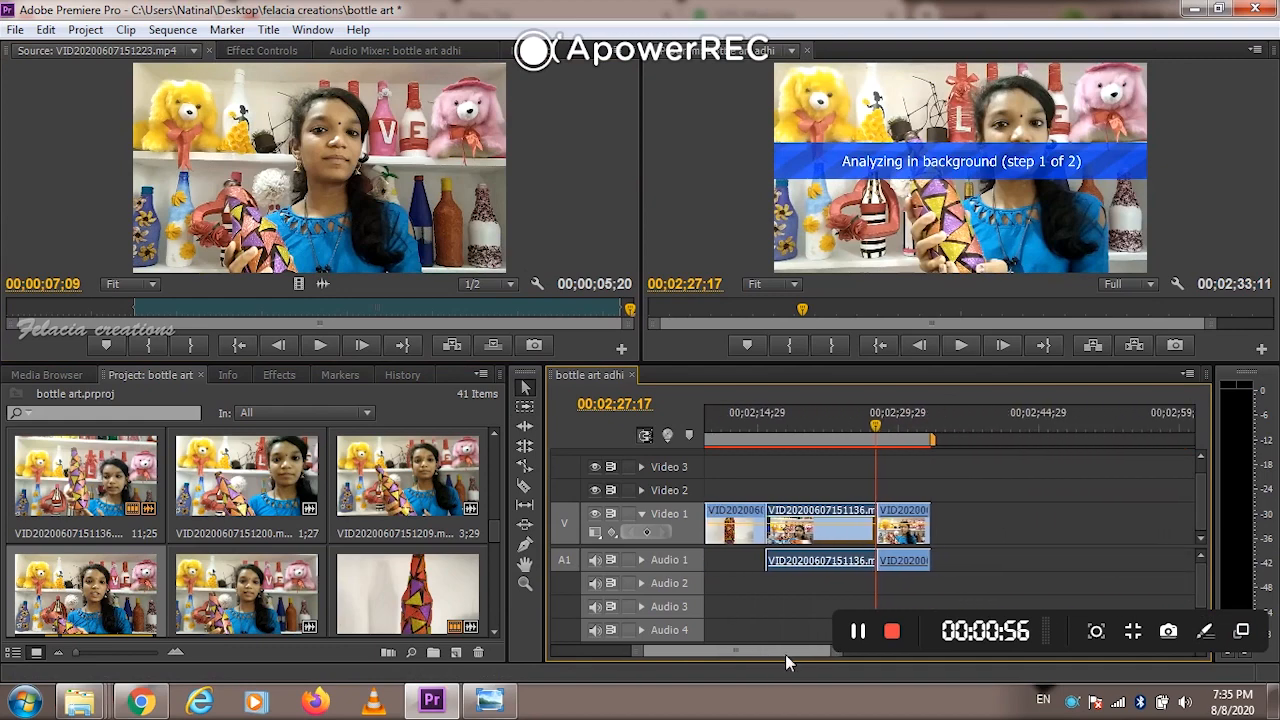
click(874, 426)
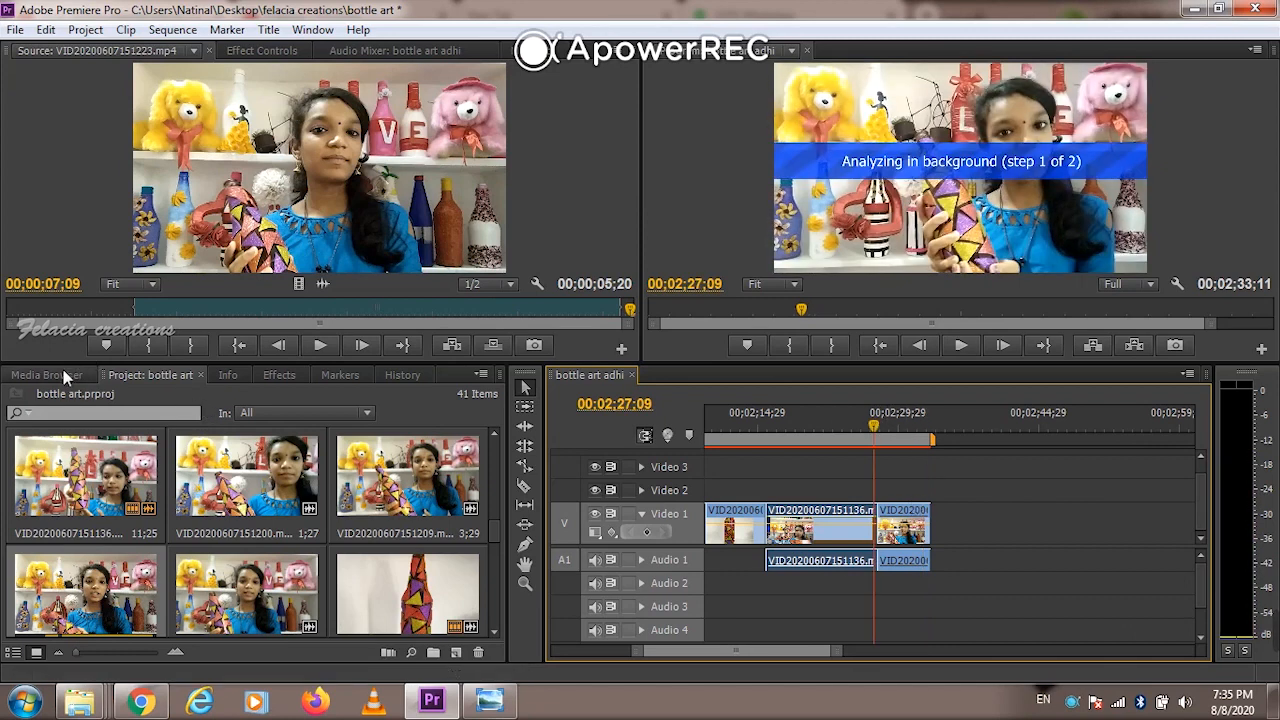
Apply Warp Stabilizer to the VID20200607151223.mp4 clip on Video 1 and move the sequence playhead to 00;02;32;00
click(264, 368)
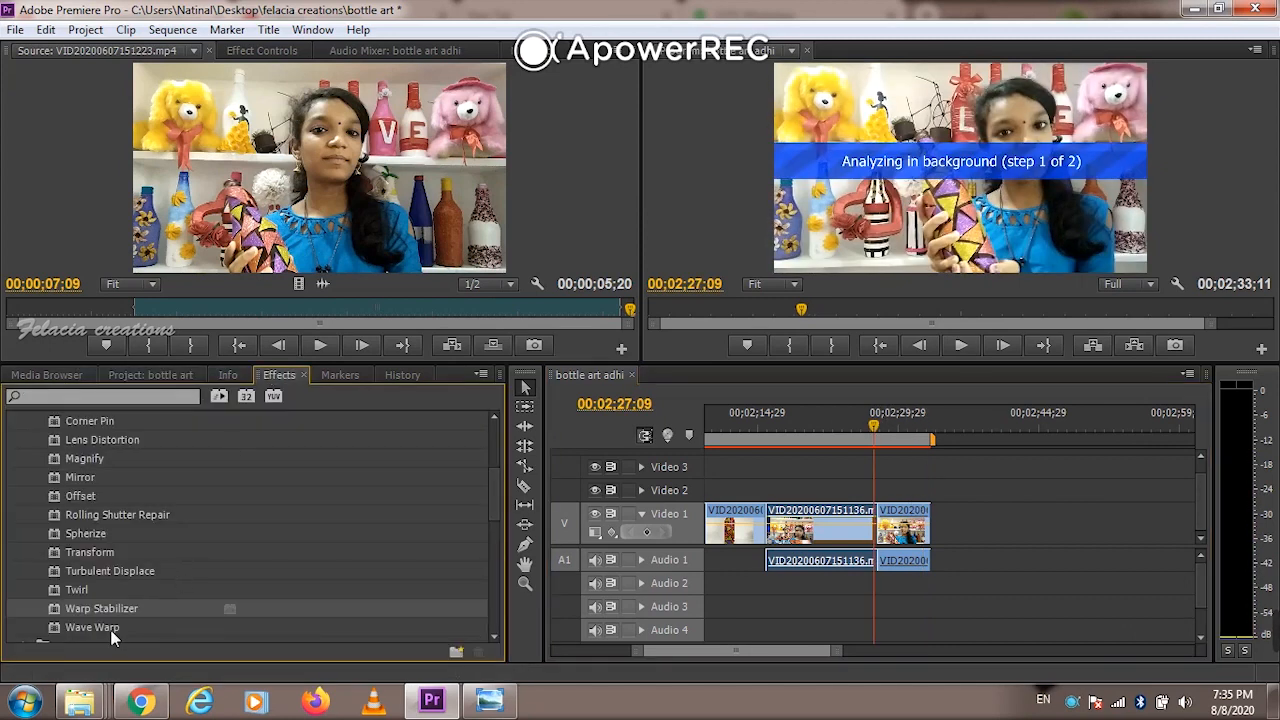
drag(128, 606, 905, 548)
click(917, 421)
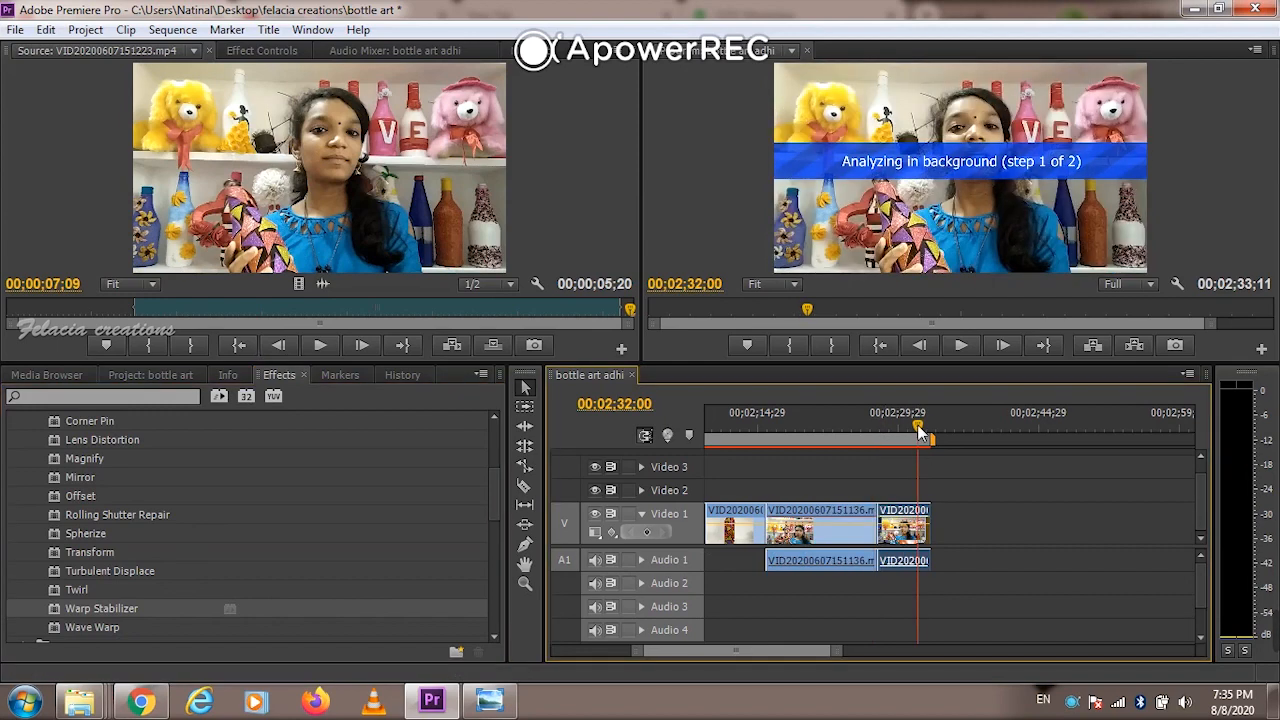
Move the playhead to the end of the last clip and load VID_20200628_094743.mp4 from the project into the source monitor
click(888, 429)
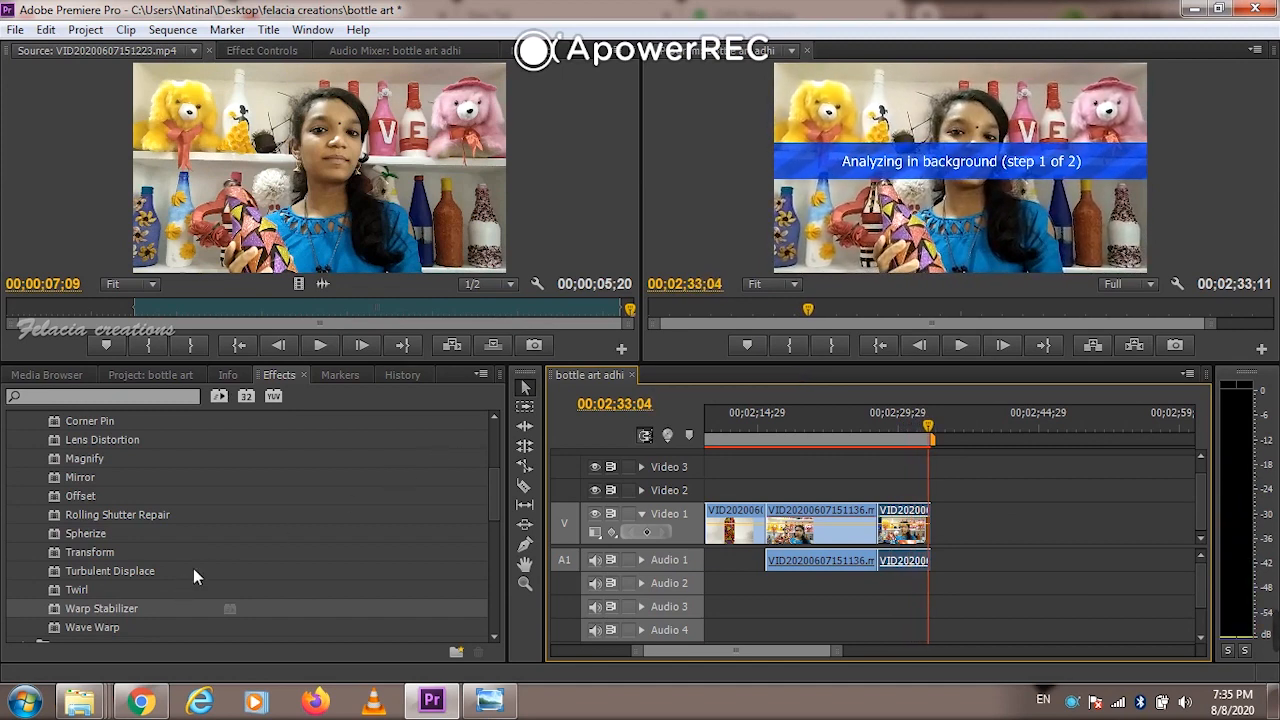
click(50, 376)
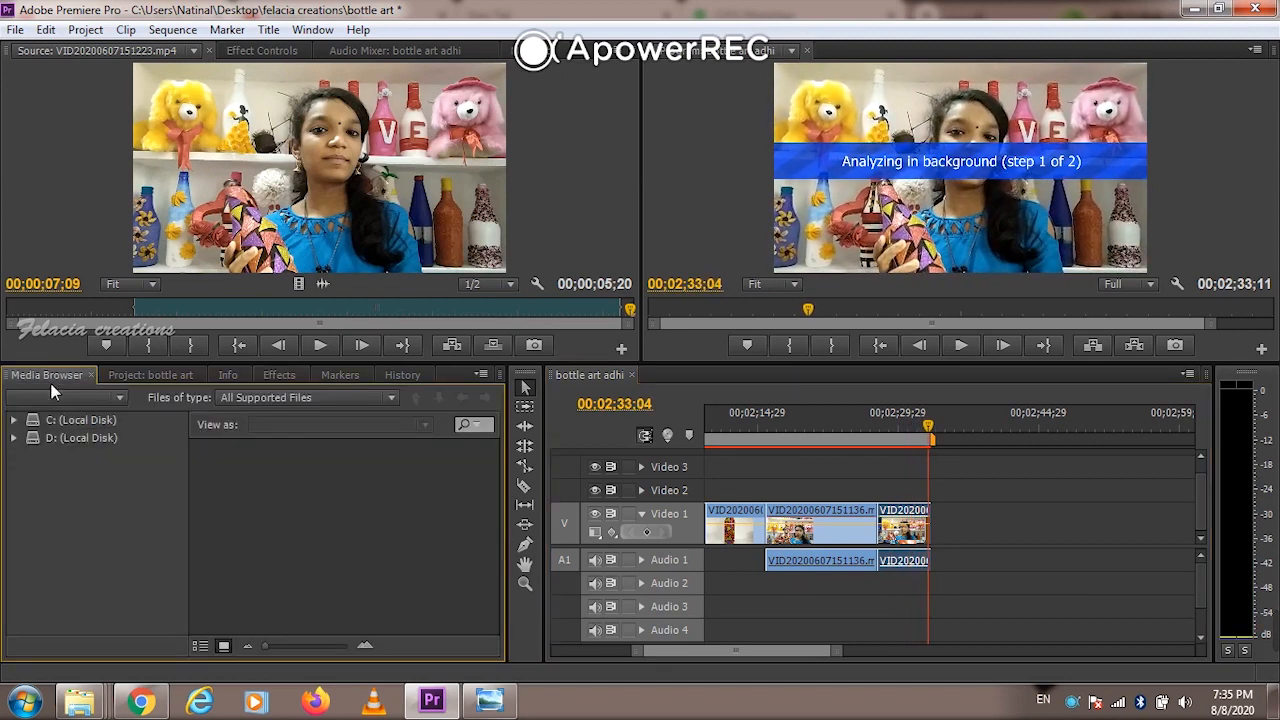
click(146, 376)
scroll(209, 630, up, 5)
scroll(223, 597, up, 1)
scroll(223, 597, down, 3)
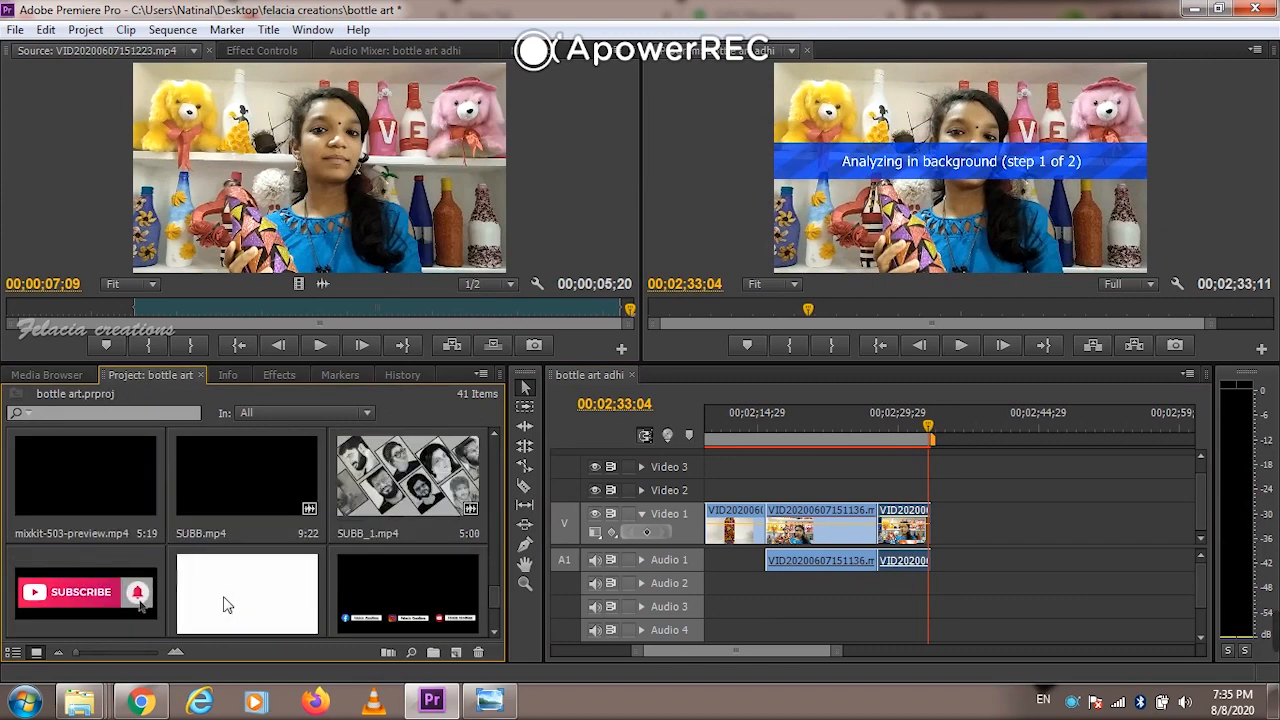
scroll(246, 588, up, 10)
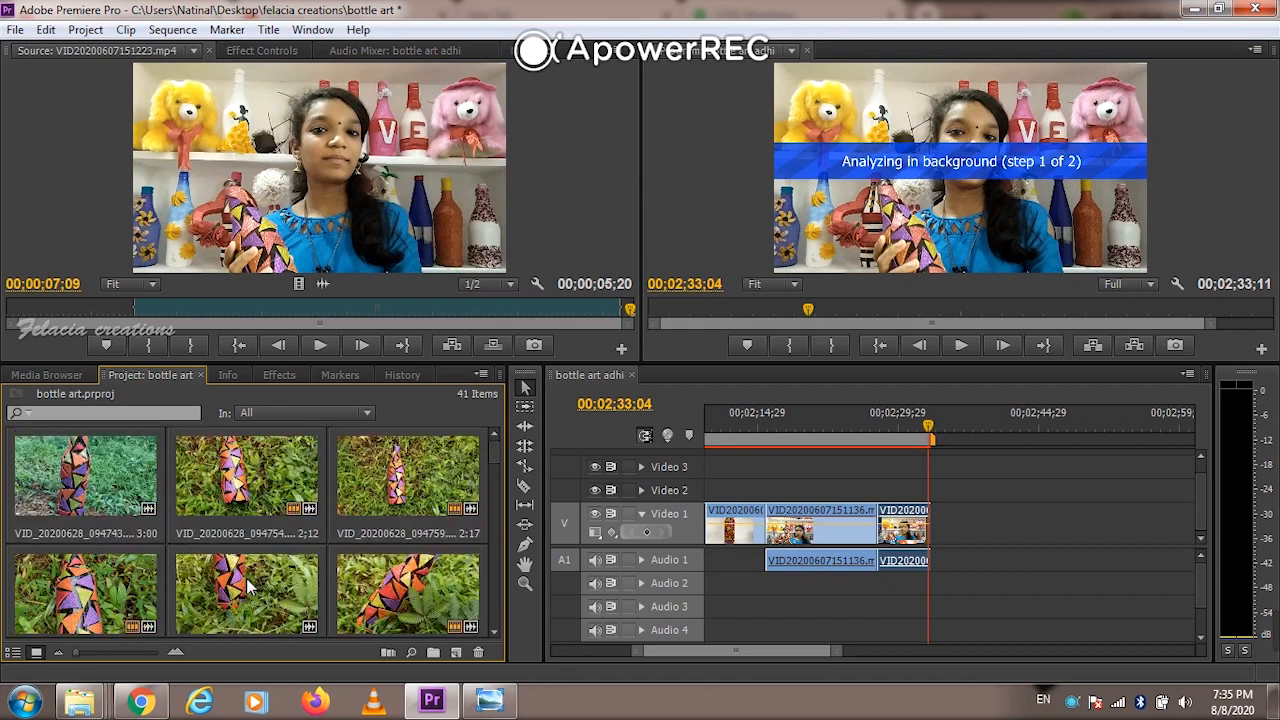
double_click(85, 500)
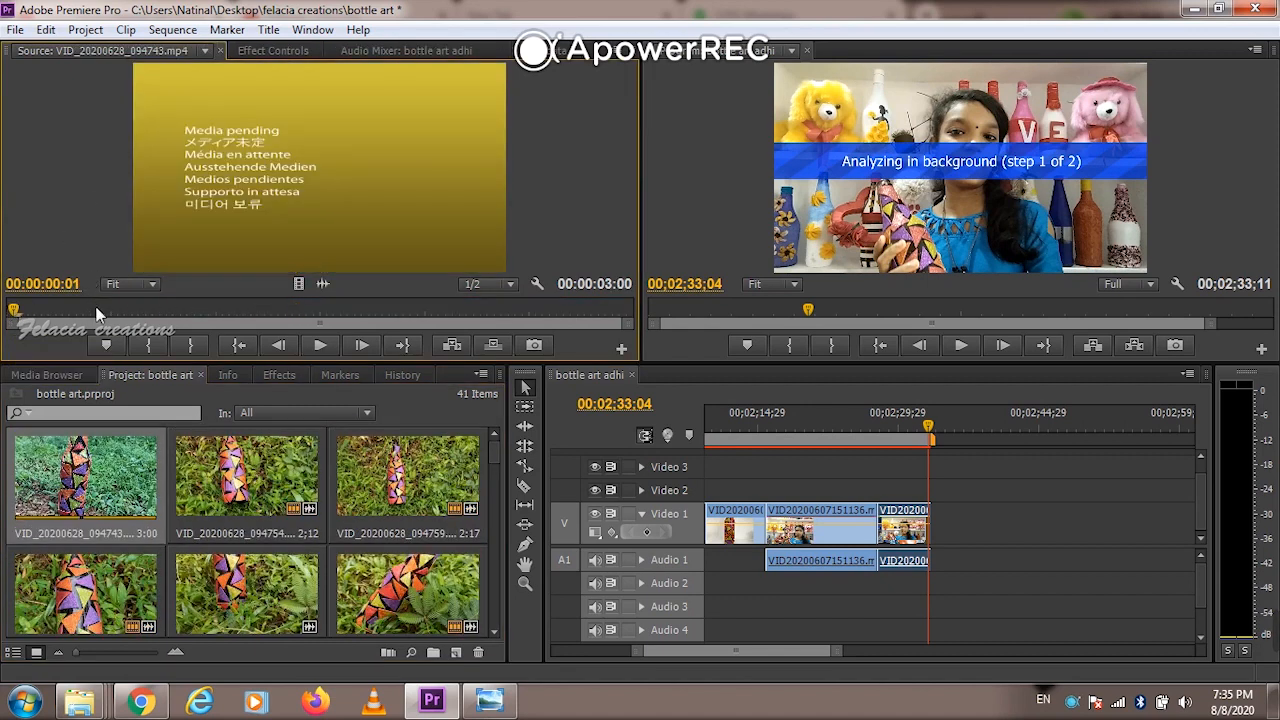
mouse_move(1240, 614)
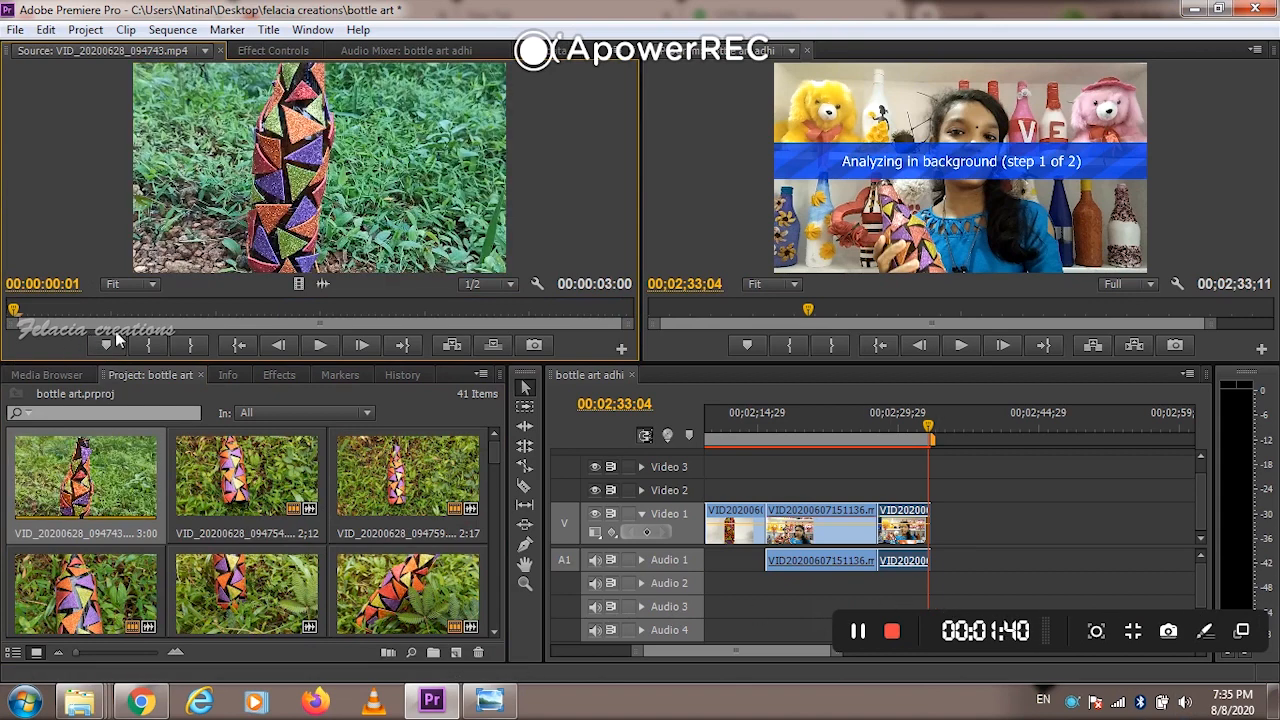
Mark an in point at 00:00:00:01 on the VID_20200628_094743.mp4 source clip, save the project, and preview the clip
key(i)
key(ctrl+s)
key(space)
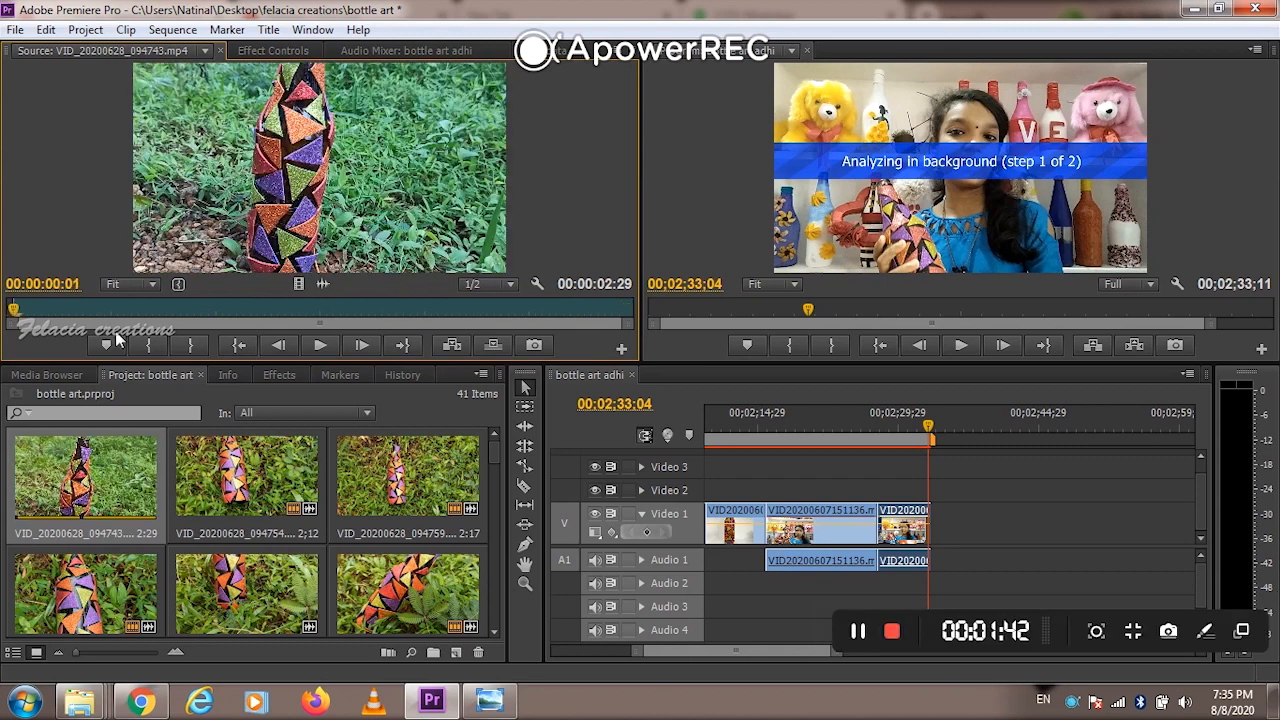
key(ctrl+s)
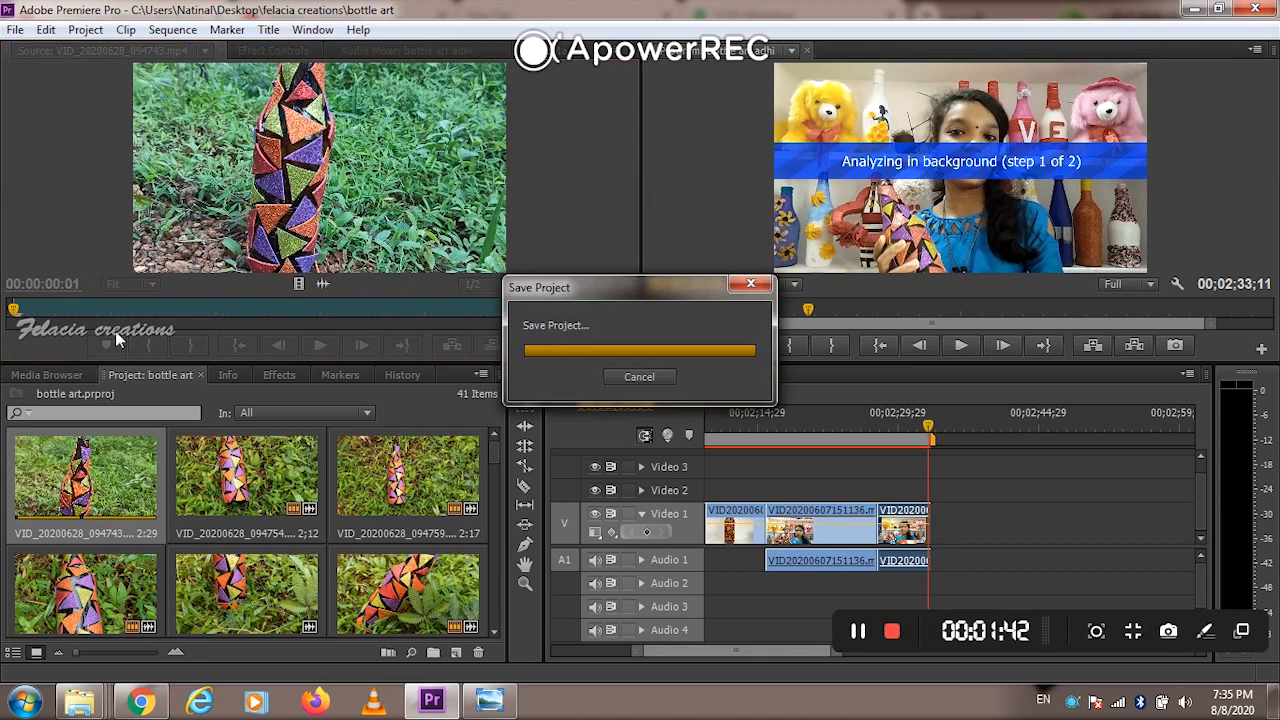
key(space)
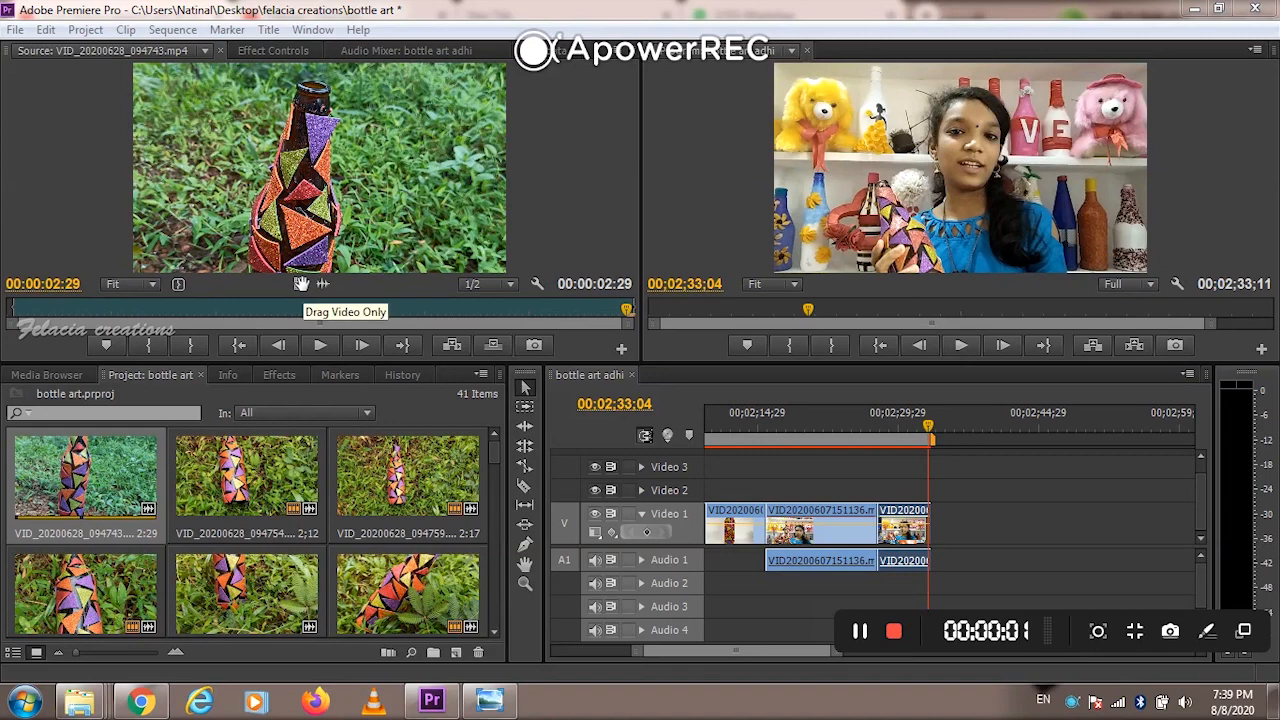
Append only the video of VID_20200628_094743.mp4 after the last Video 1 clip, set its speed to 60%, and preview it
drag(300, 284, 943, 515)
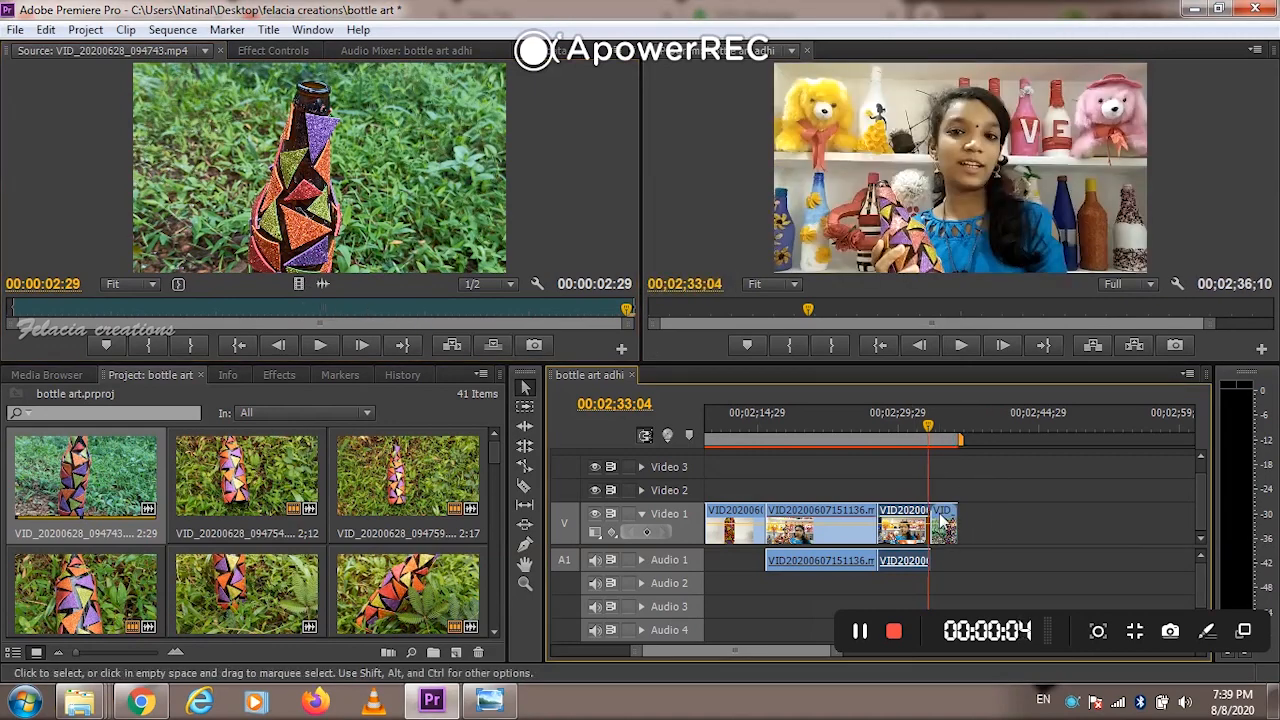
right_click(943, 520)
click(1018, 380)
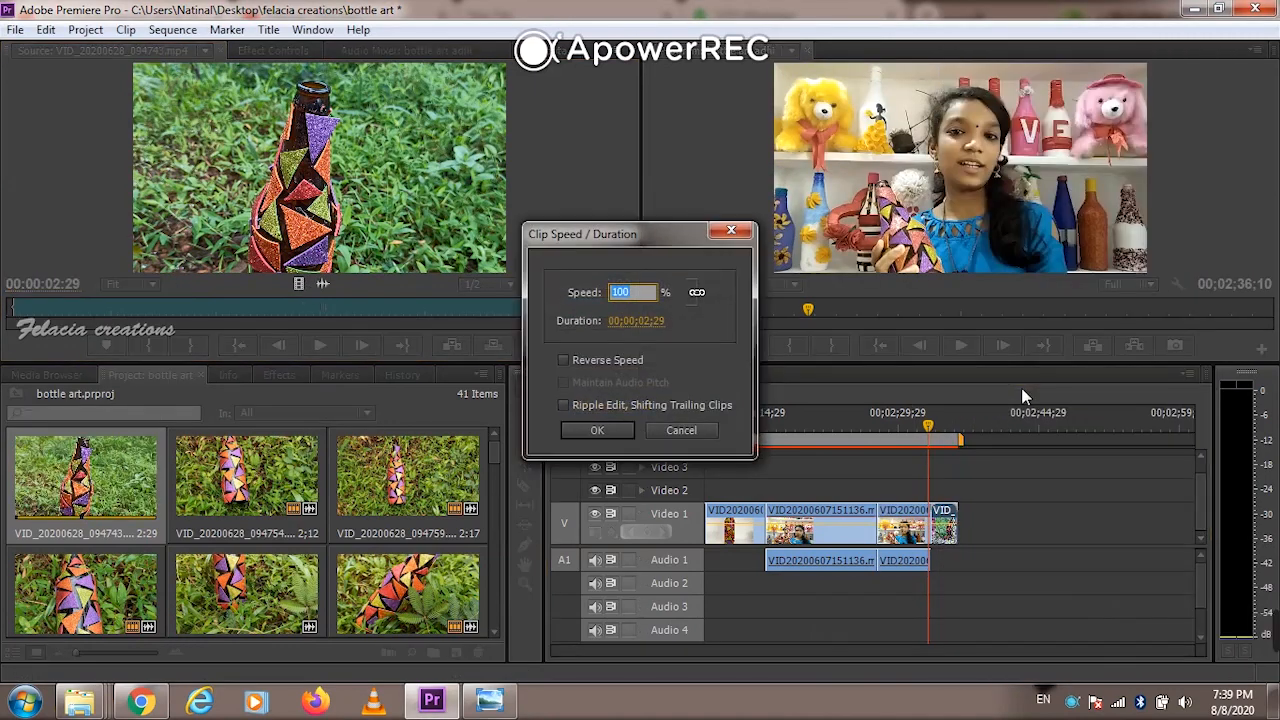
text(60)
key(Return)
key(space)
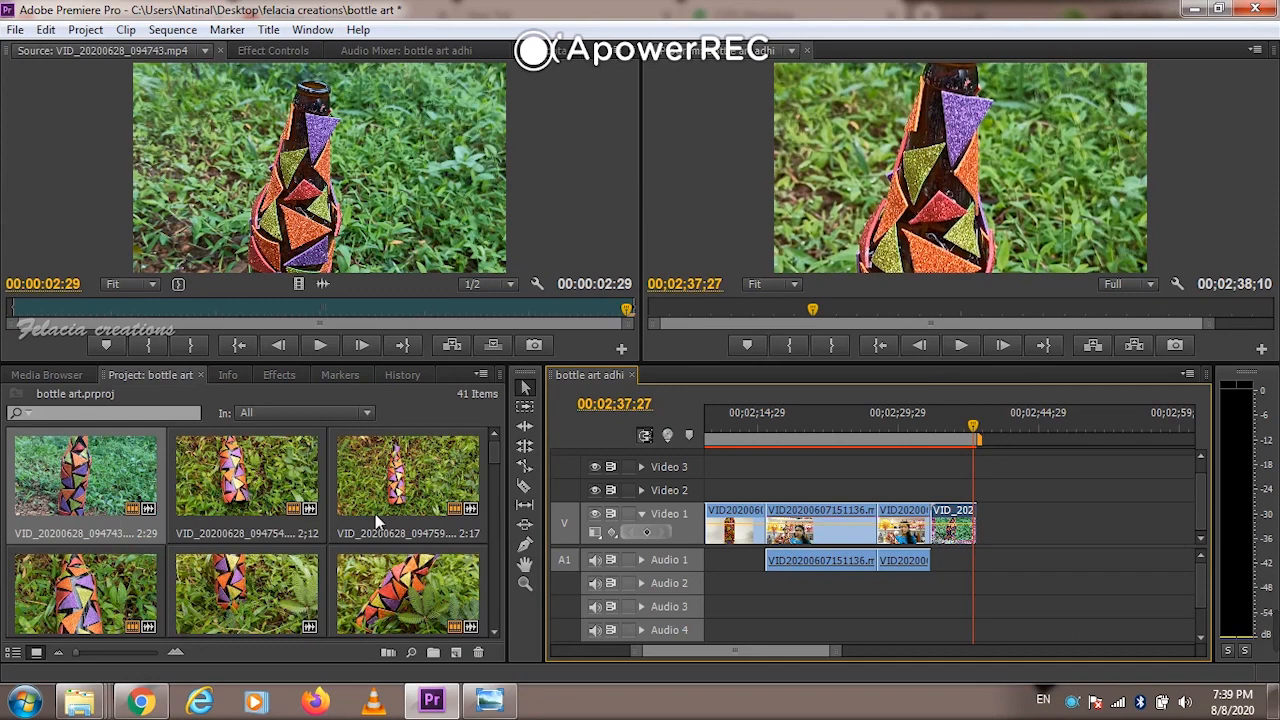
Load VID_20200628_094754.mp4, append its video only to the end of Video 1, and slow it to 60% speed
double_click(177, 477)
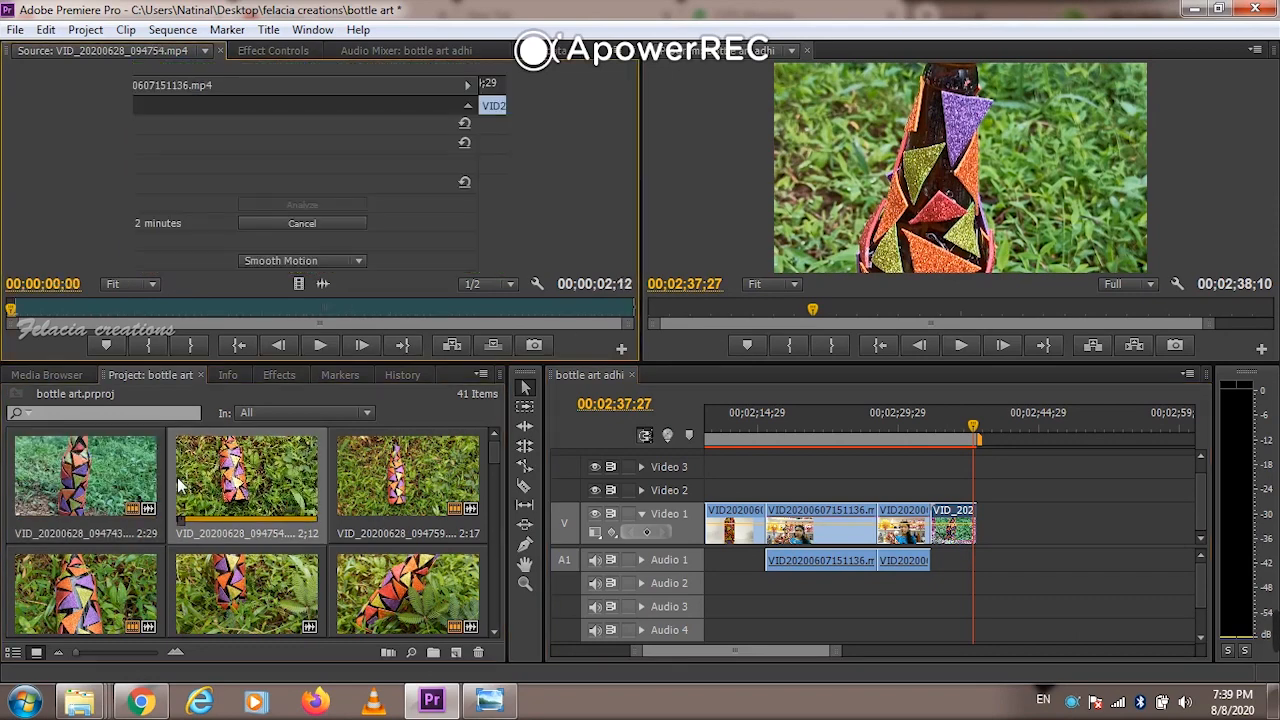
click(321, 344)
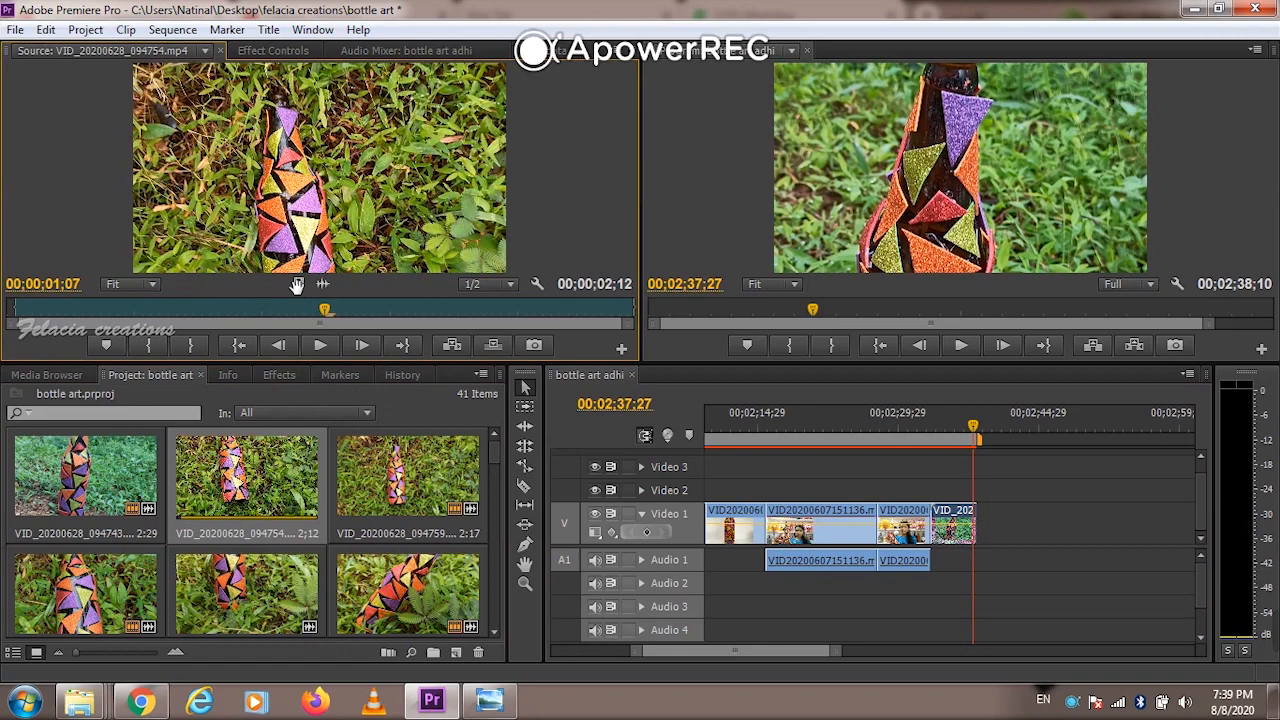
drag(755, 353, 983, 524)
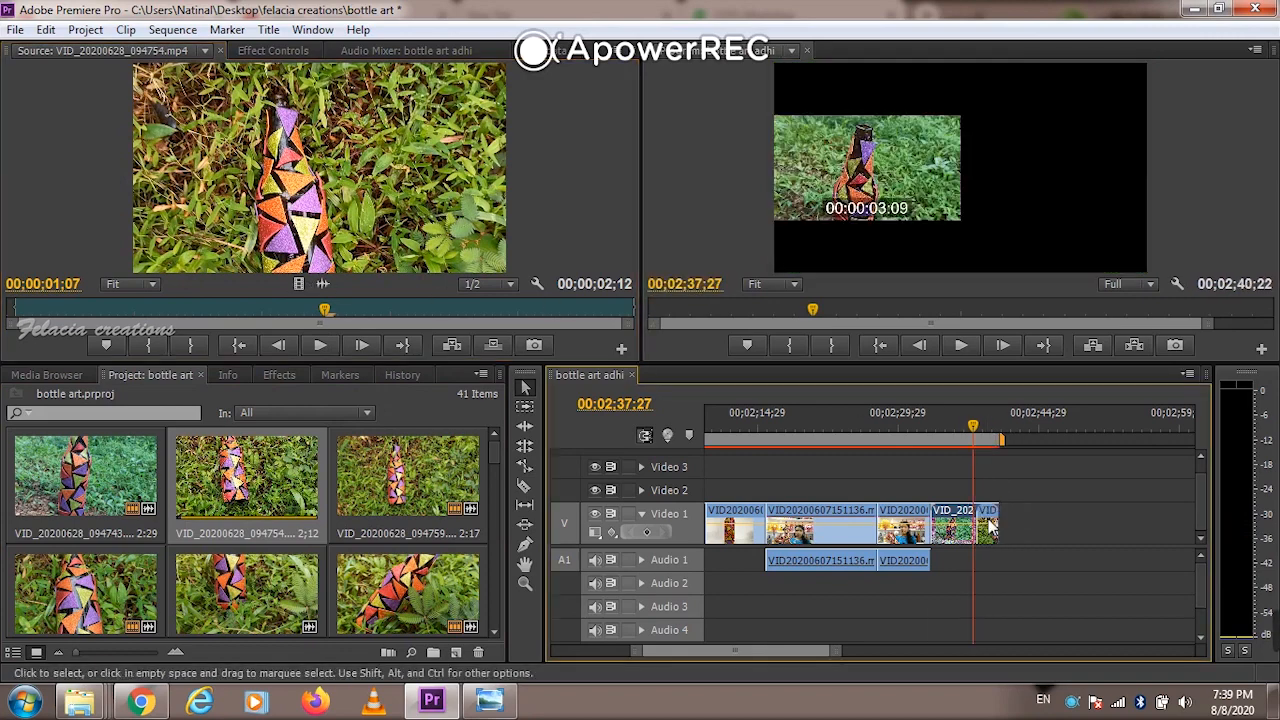
right_click(988, 523)
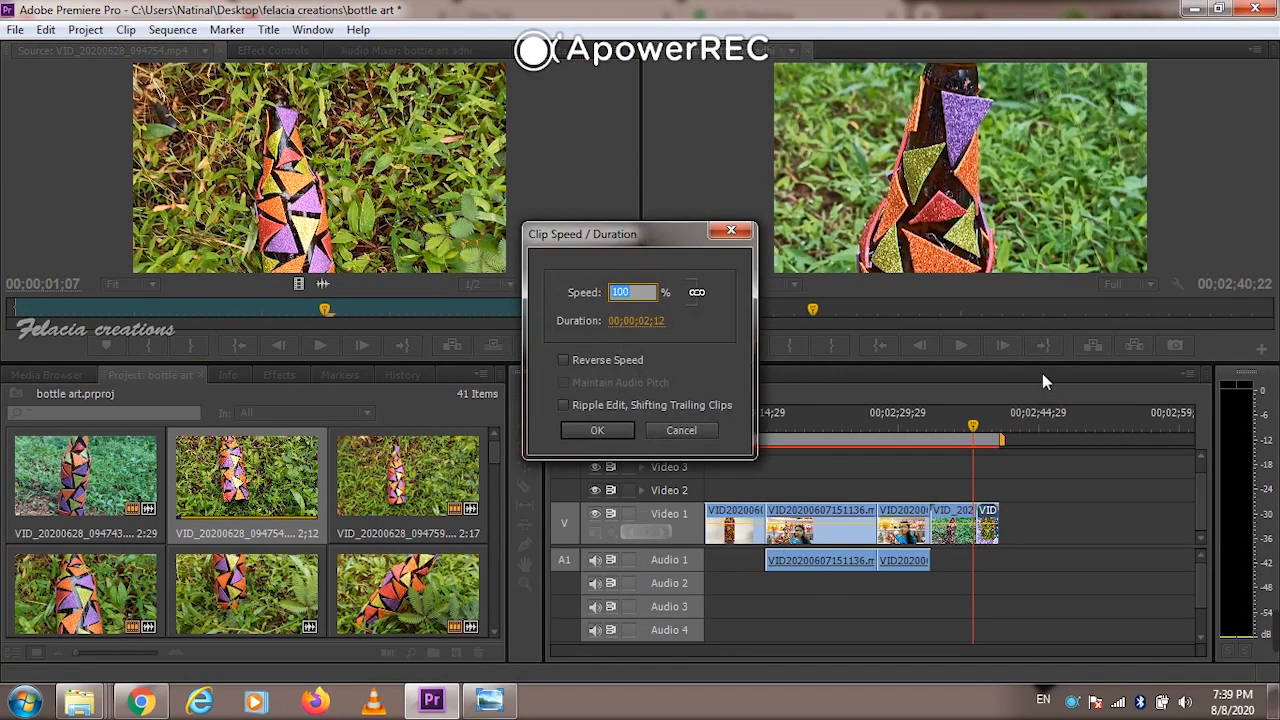
text(60)
key(Return)
key(space)
Load VID_20200628_094759.mp4, add only its video after the last Video 1 clip, and set its speed to 60%
double_click(412, 495)
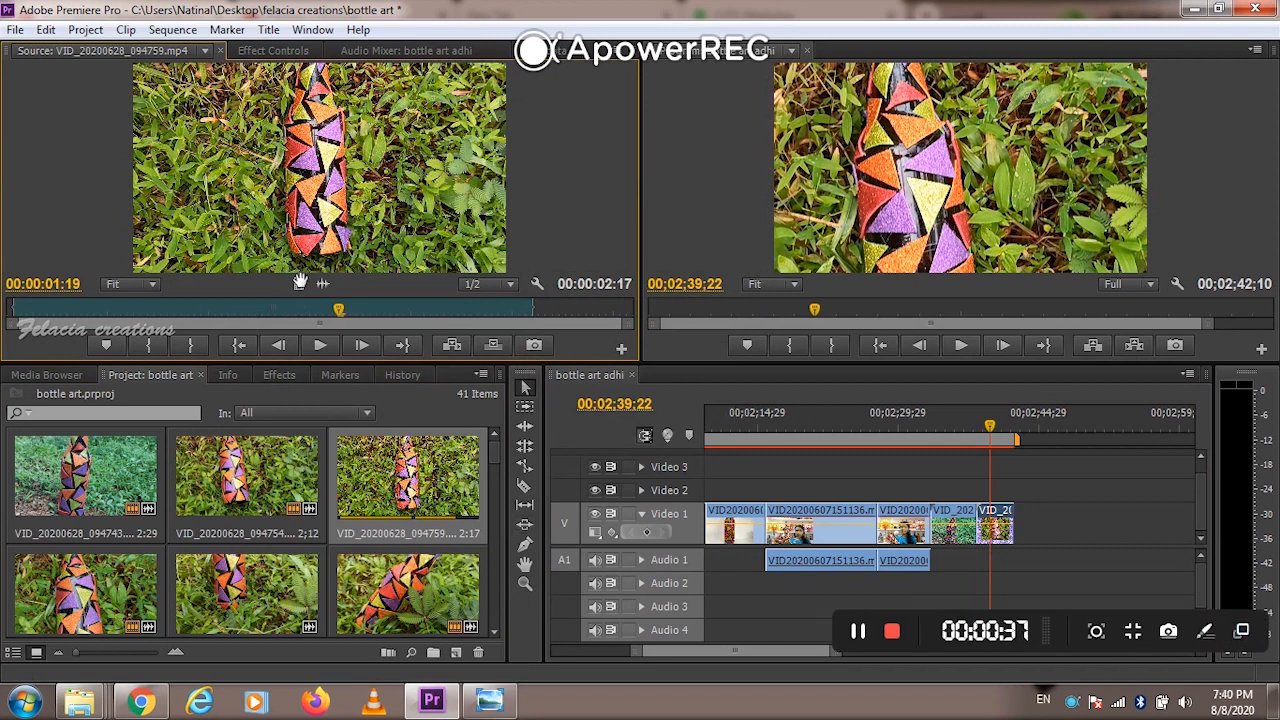
drag(300, 283, 1027, 525)
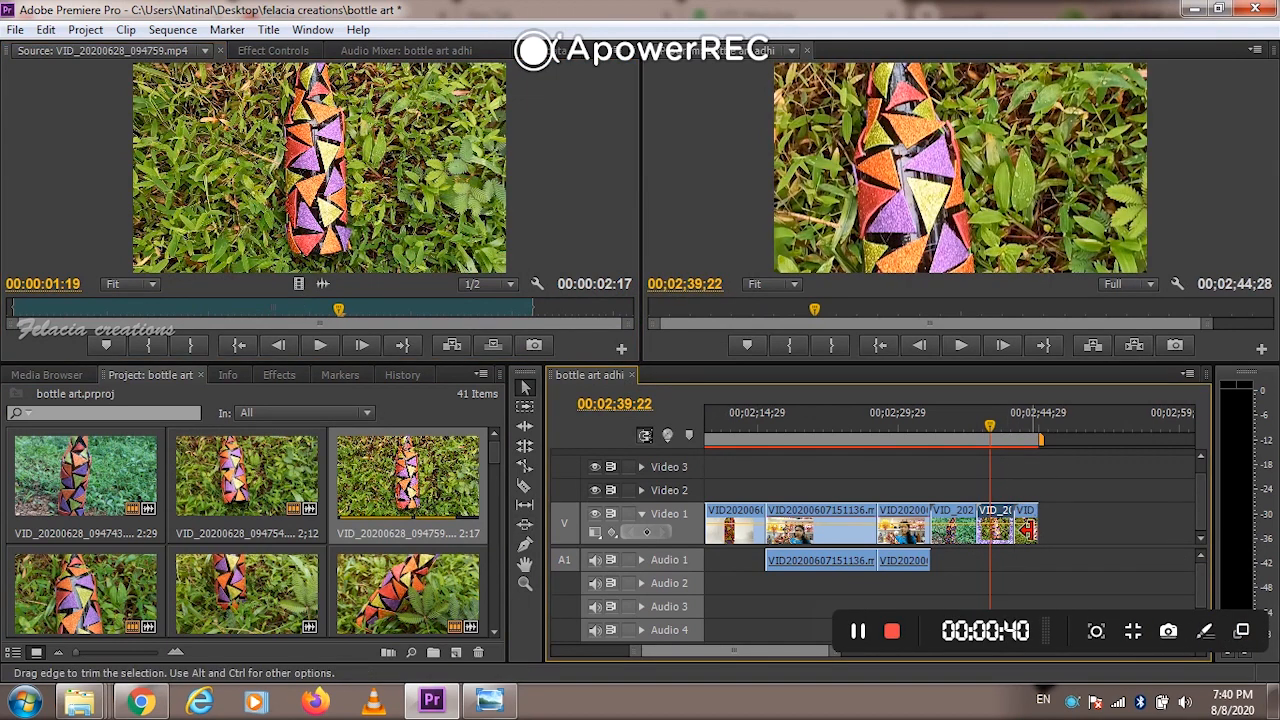
right_click(1025, 527)
click(1083, 487)
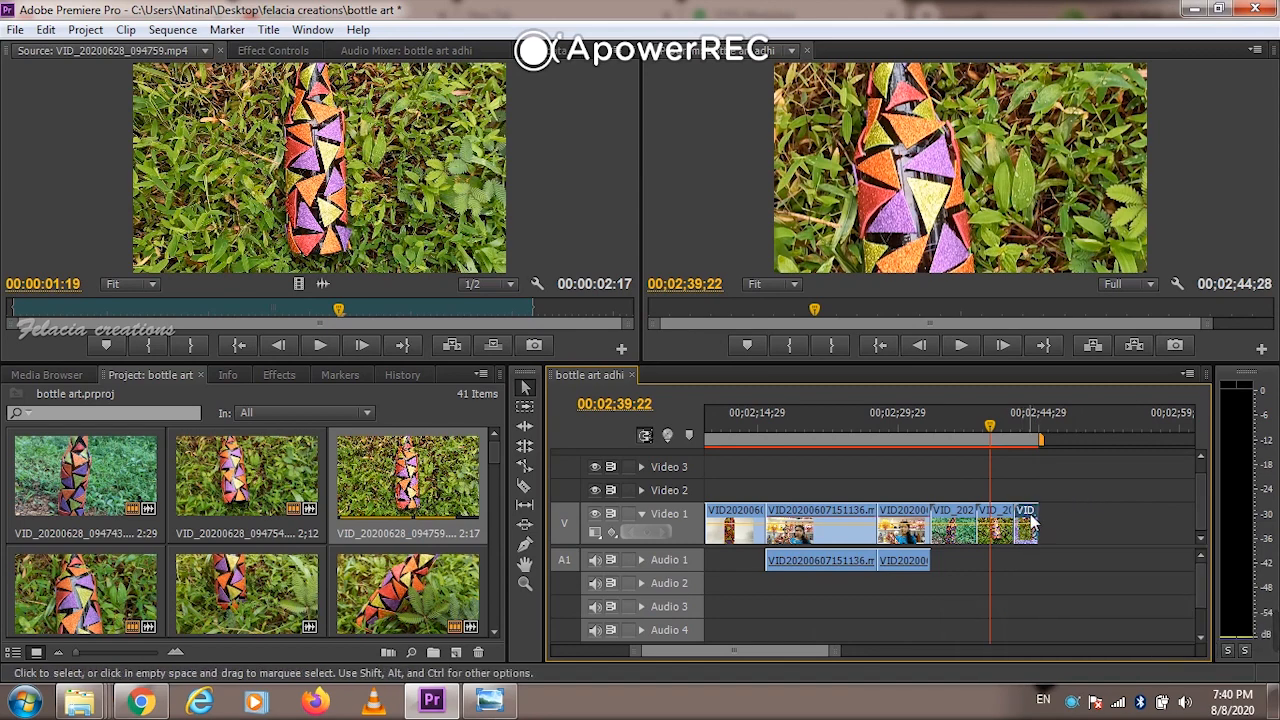
right_click(1032, 522)
click(1112, 384)
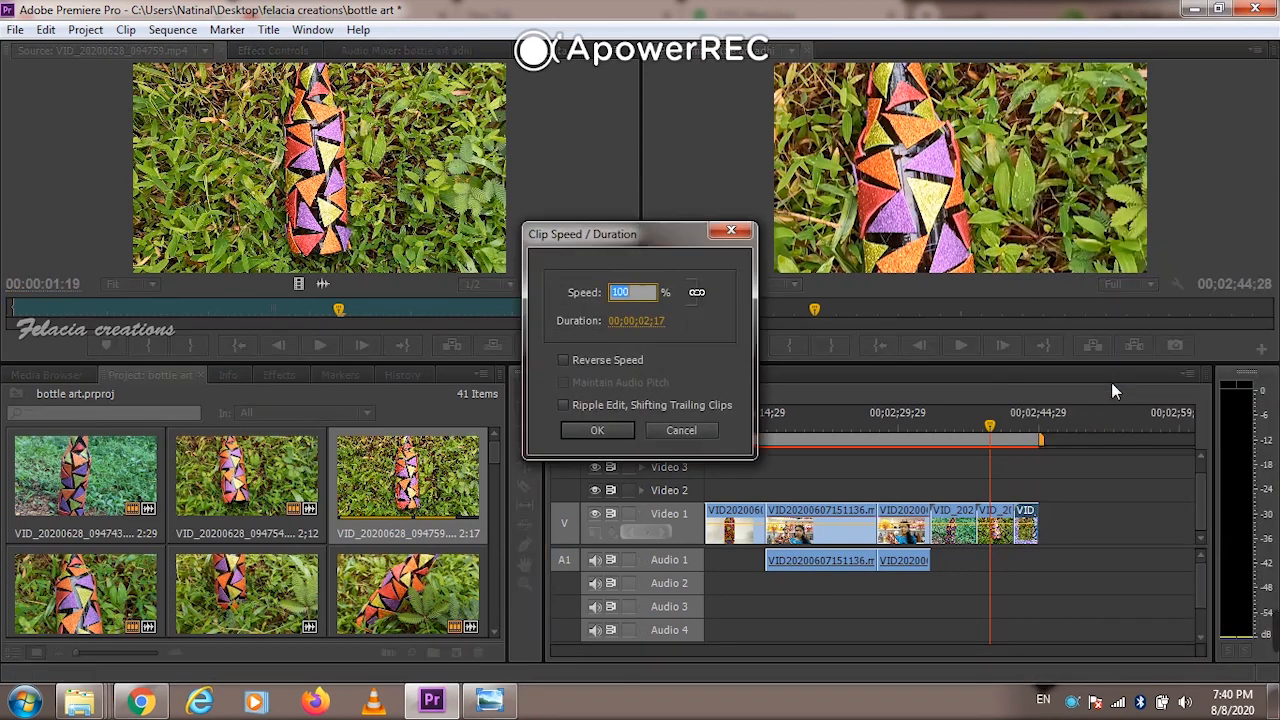
text(60)
key(Return)
key(space)
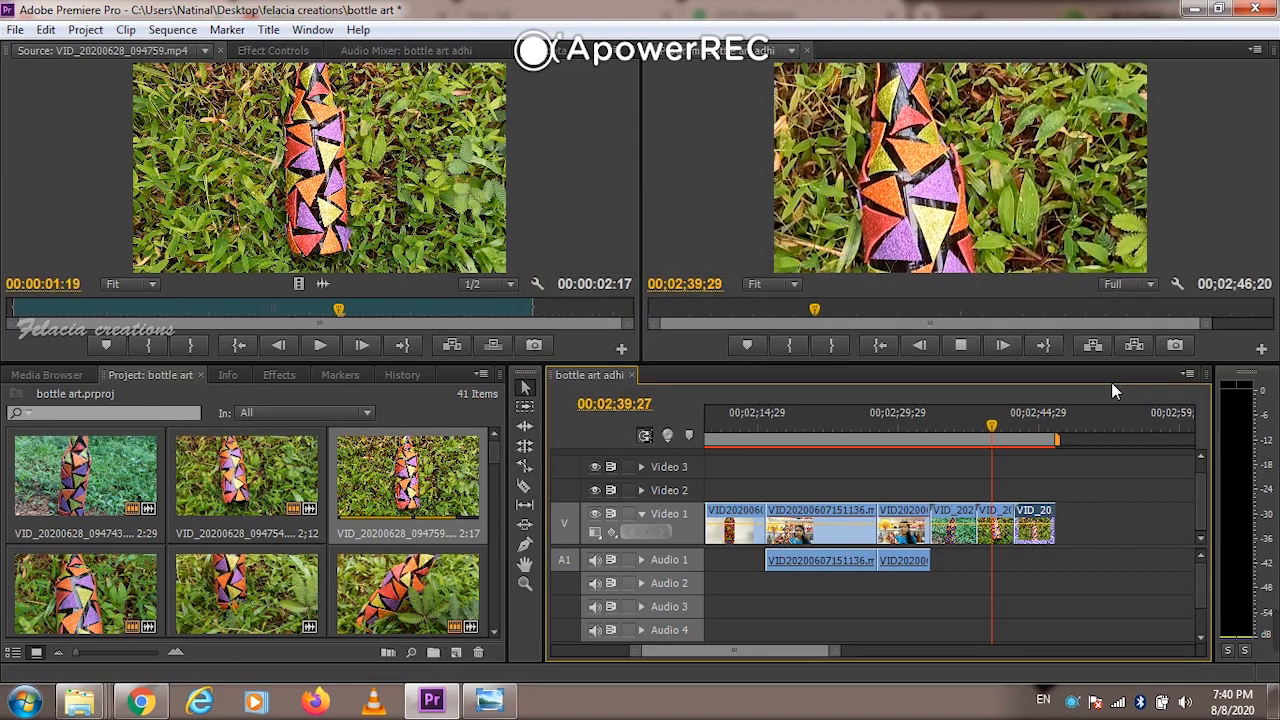
Place the video of VID_20200628_094803.mp4 without audio at the end of Video 1 and set its speed to 60%
double_click(105, 570)
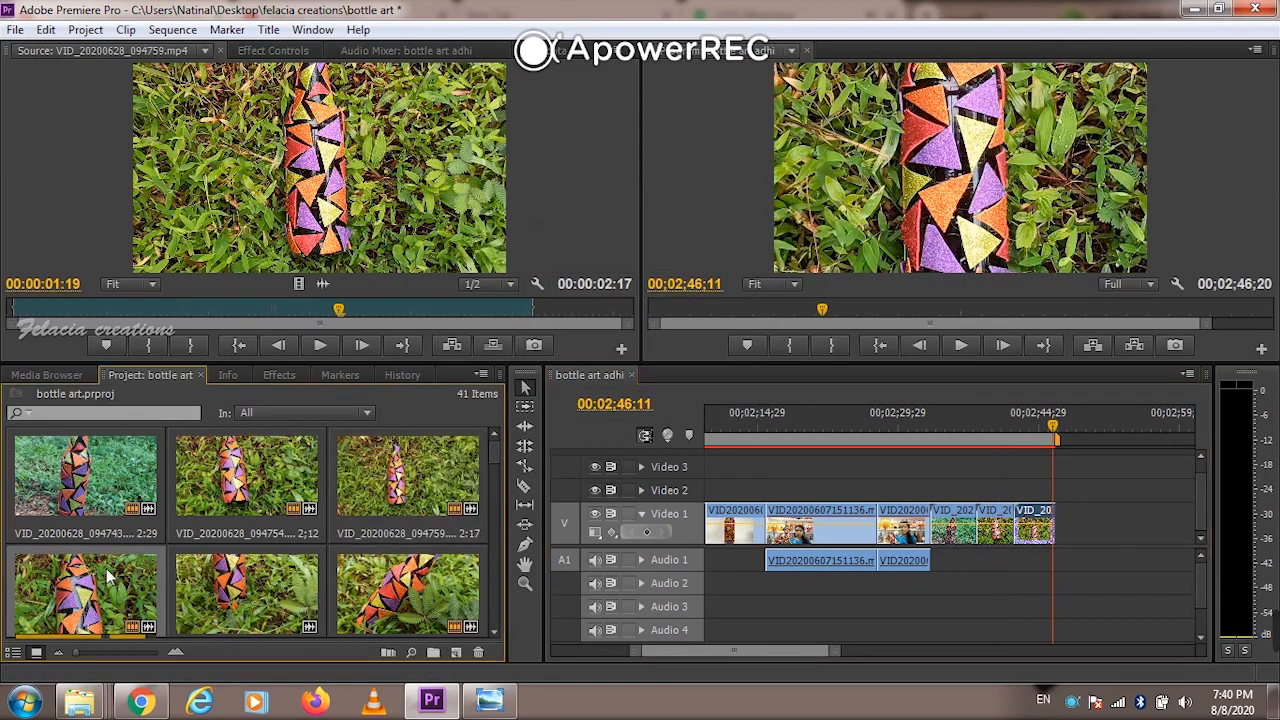
drag(296, 285, 1068, 530)
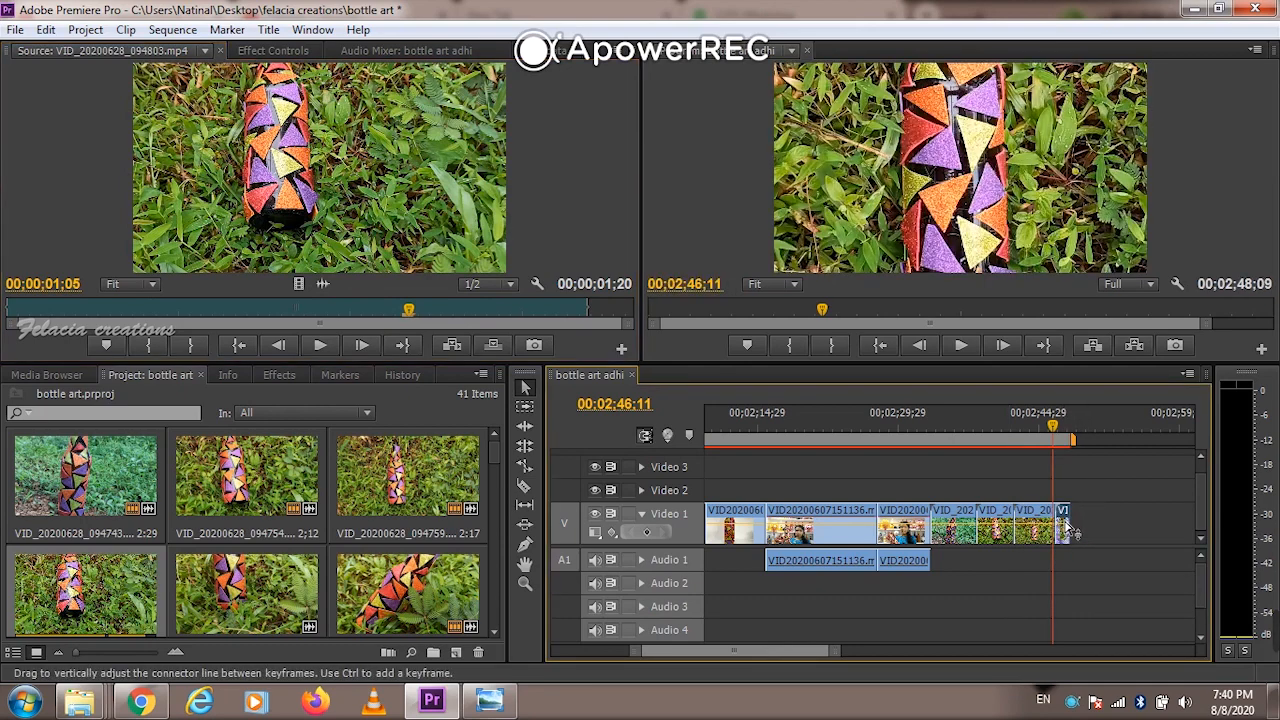
right_click(1066, 528)
click(1110, 380)
text(60)
key(Return)
key(space)
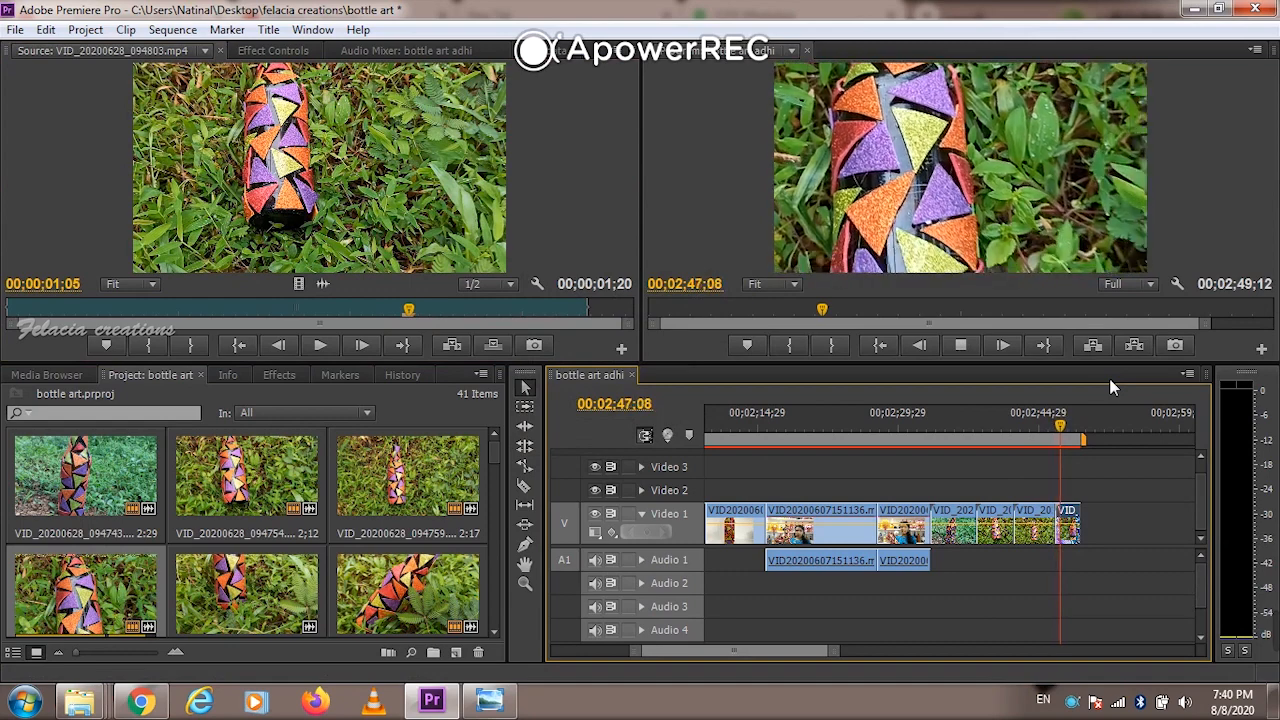
key(space)
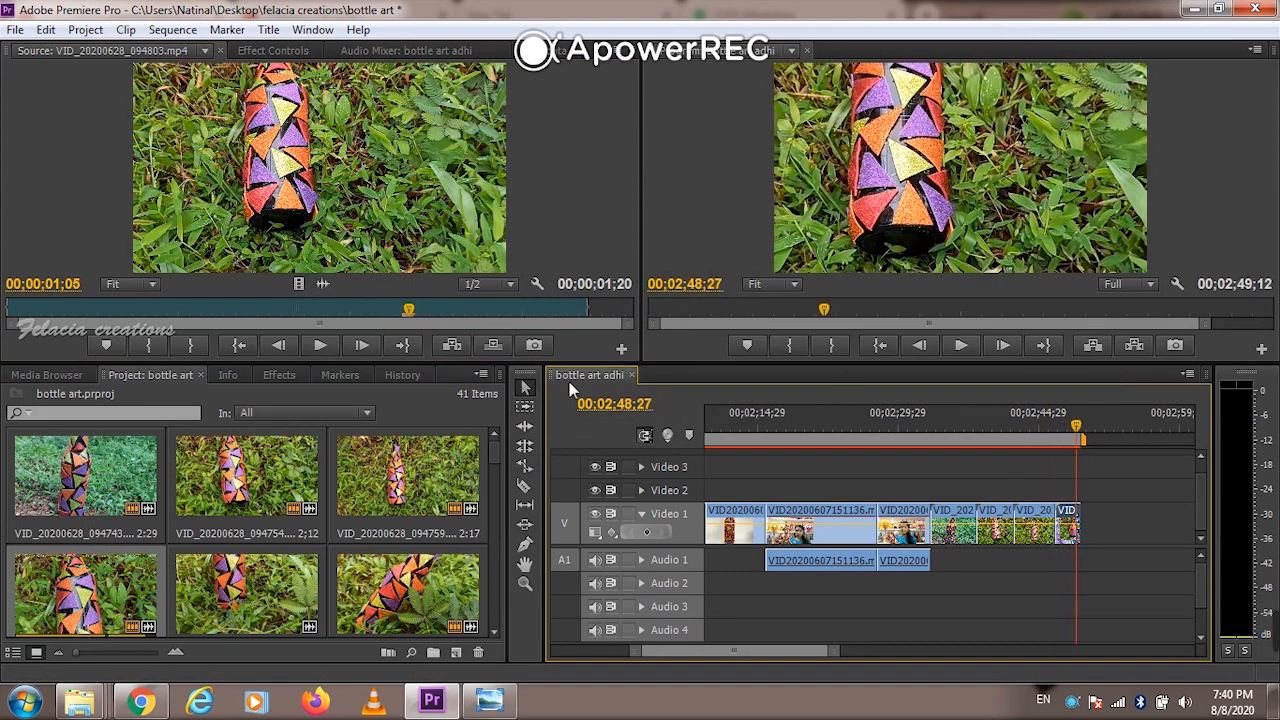
Append only the video of VID_20200628_094809.mp4 to Video 1, set its speed to 60%, and play back the slowed clip
double_click(278, 583)
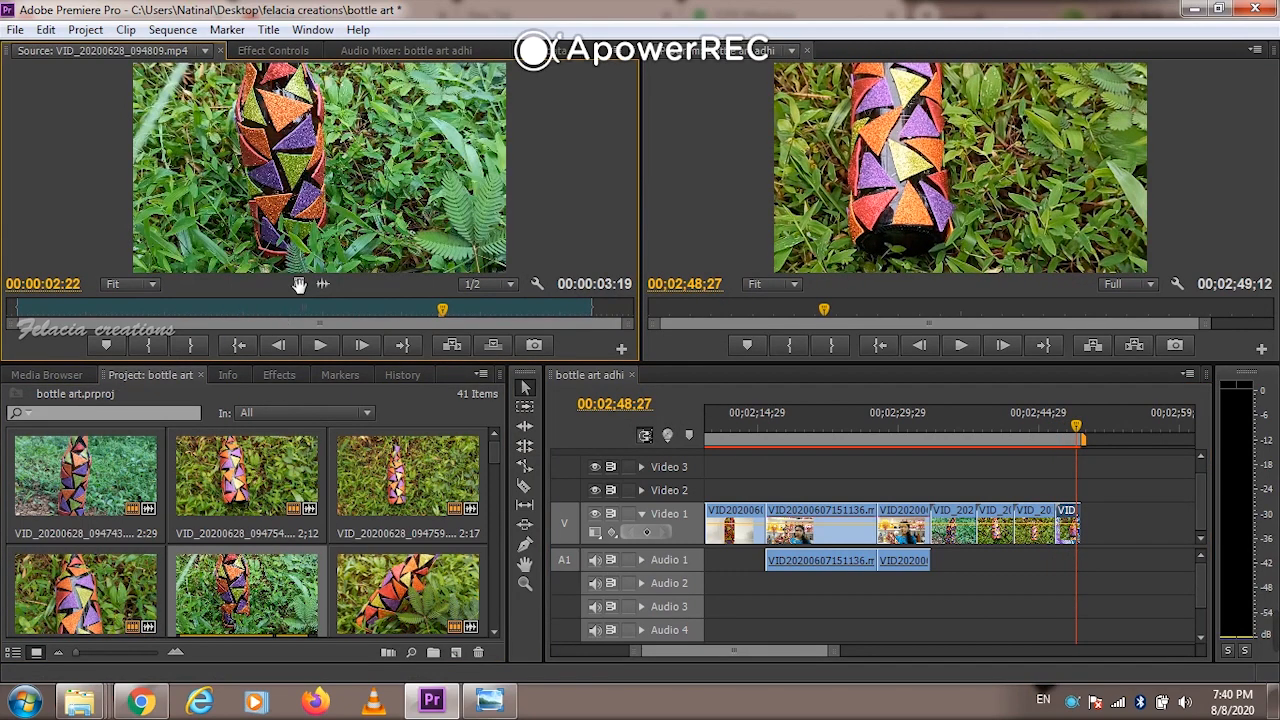
drag(298, 285, 1097, 545)
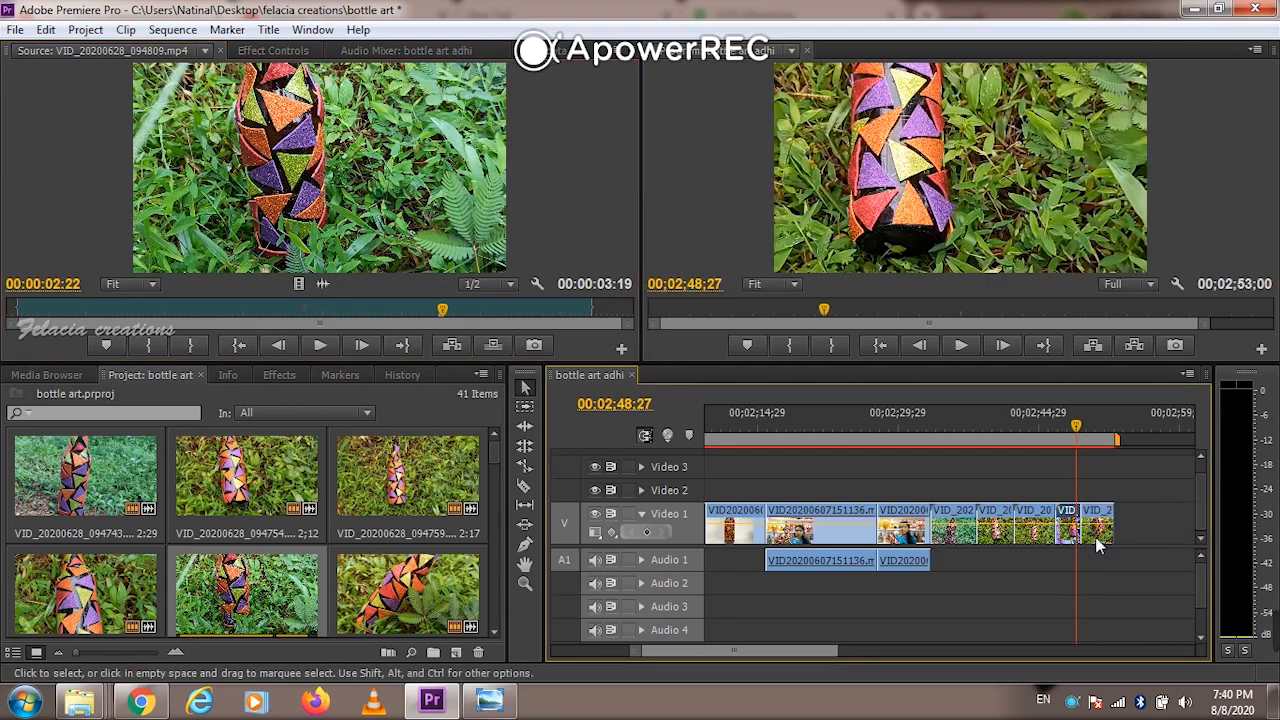
right_click(1097, 540)
click(1095, 376)
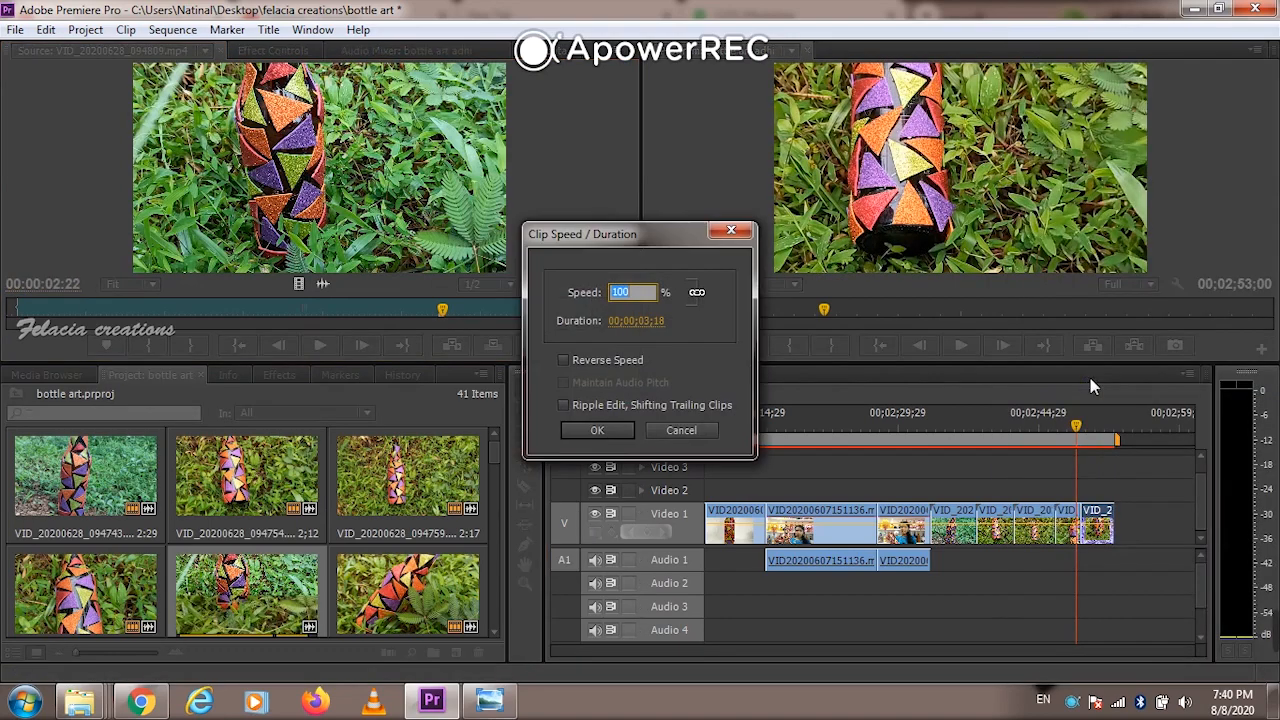
text(60)
key(Return)
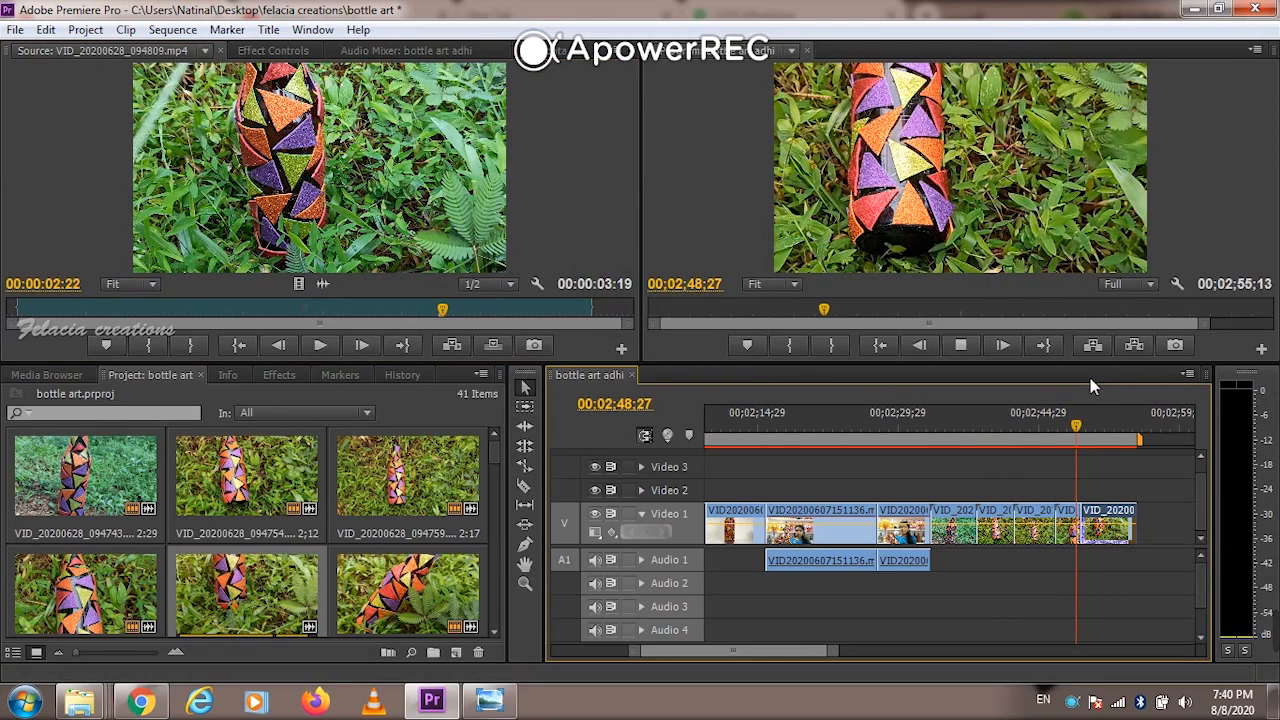
key(space)
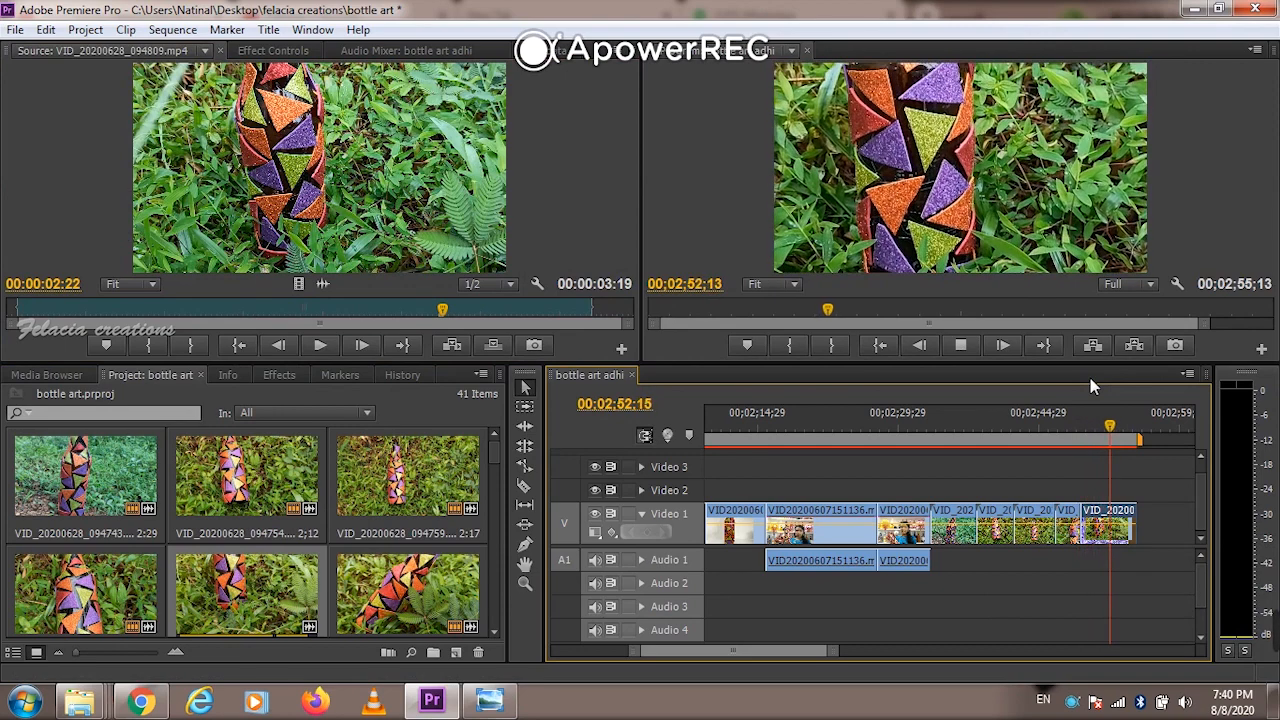
key(space)
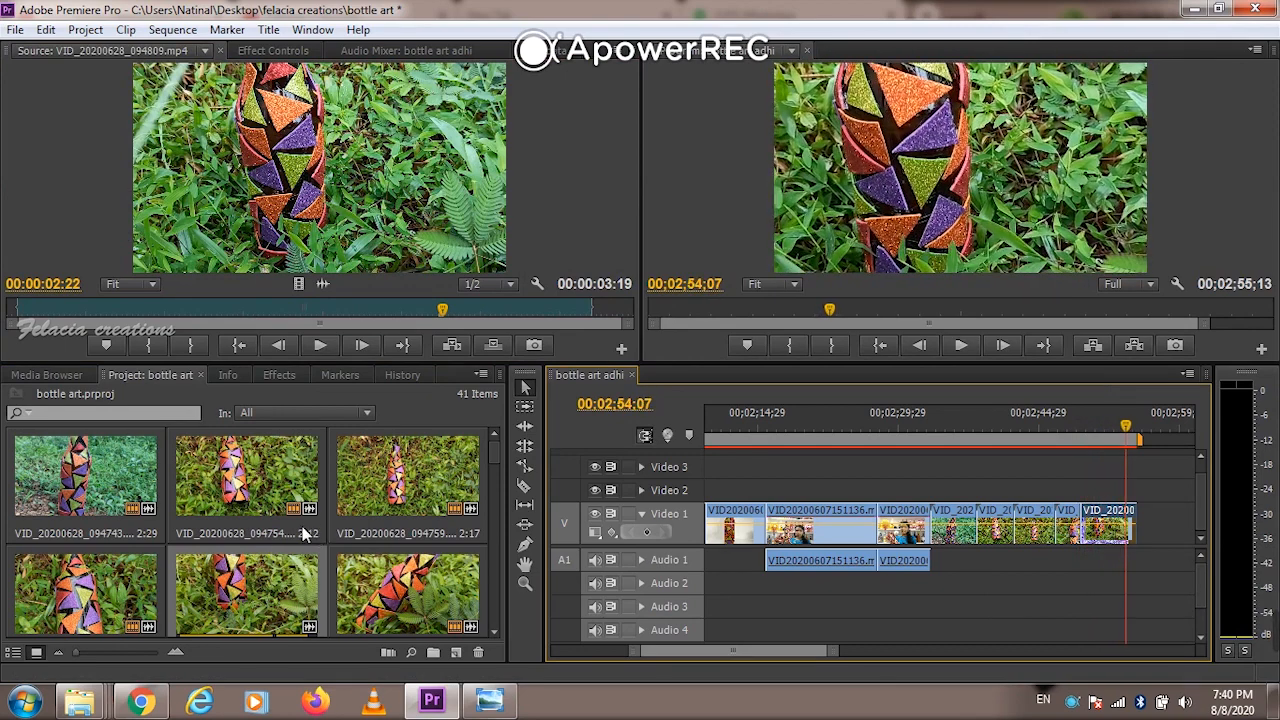
Add only the video of VID_20200628_094817.mp4 to the end of Video 1, set its speed to 60%, and preview it
double_click(405, 592)
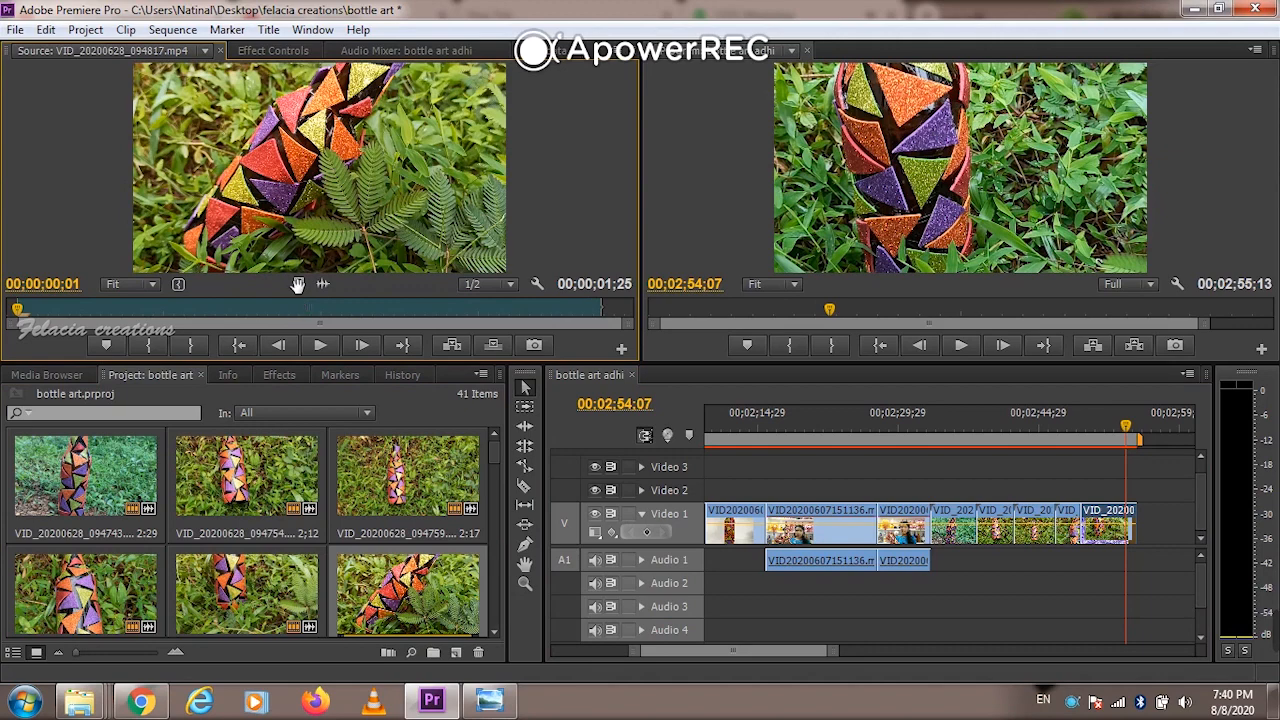
drag(297, 285, 1150, 437)
click(1150, 437)
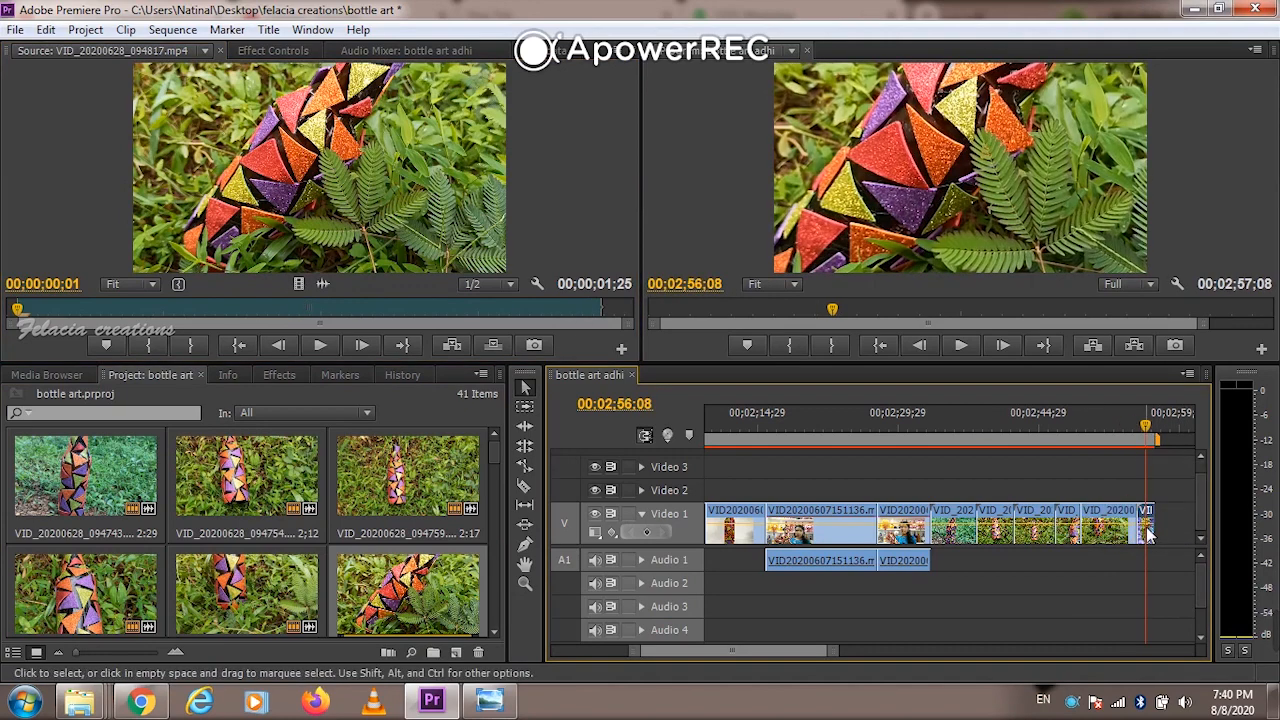
right_click(1150, 530)
click(1096, 380)
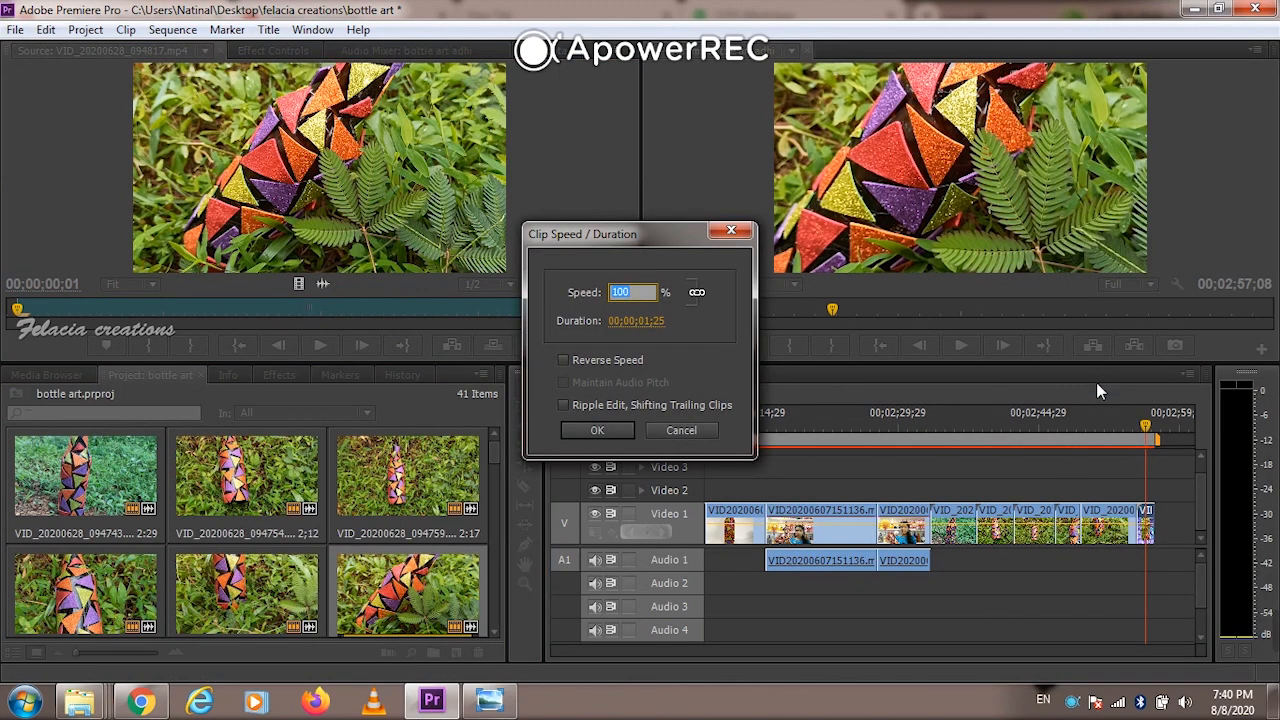
text(60)
key(Return)
key(space)
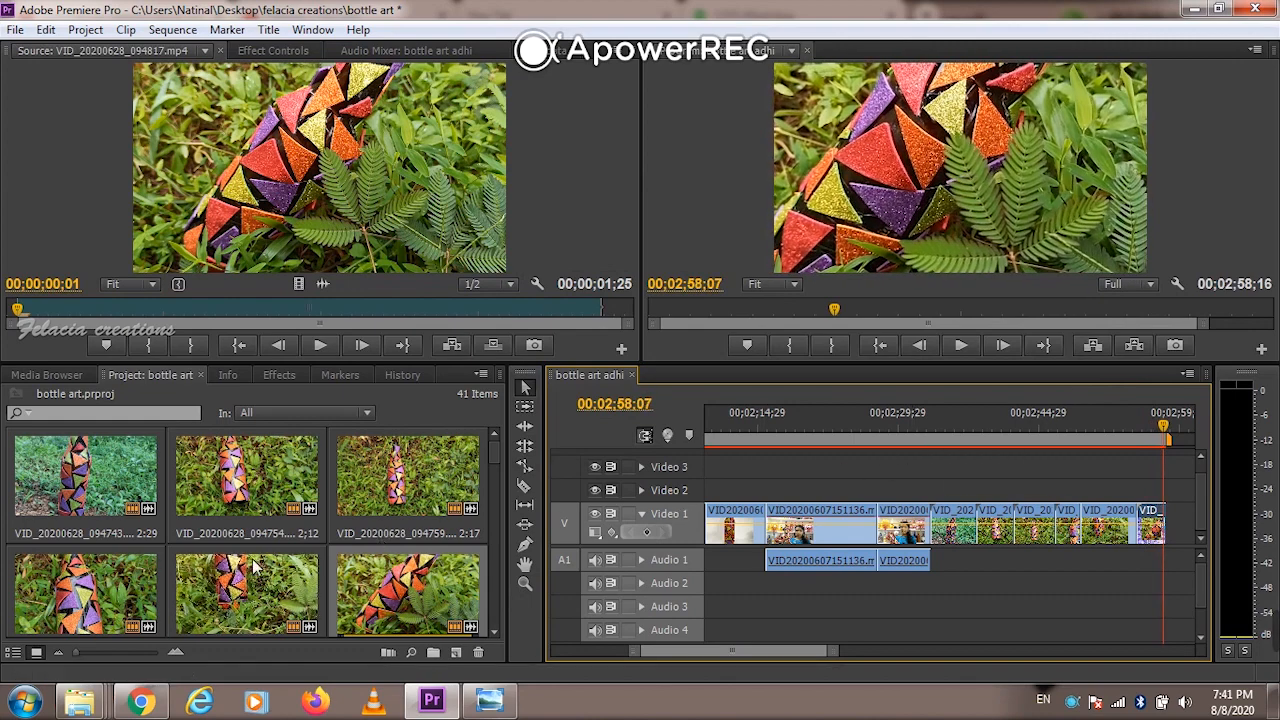
scroll(252, 559, down, 5)
scroll(253, 563, down, 4)
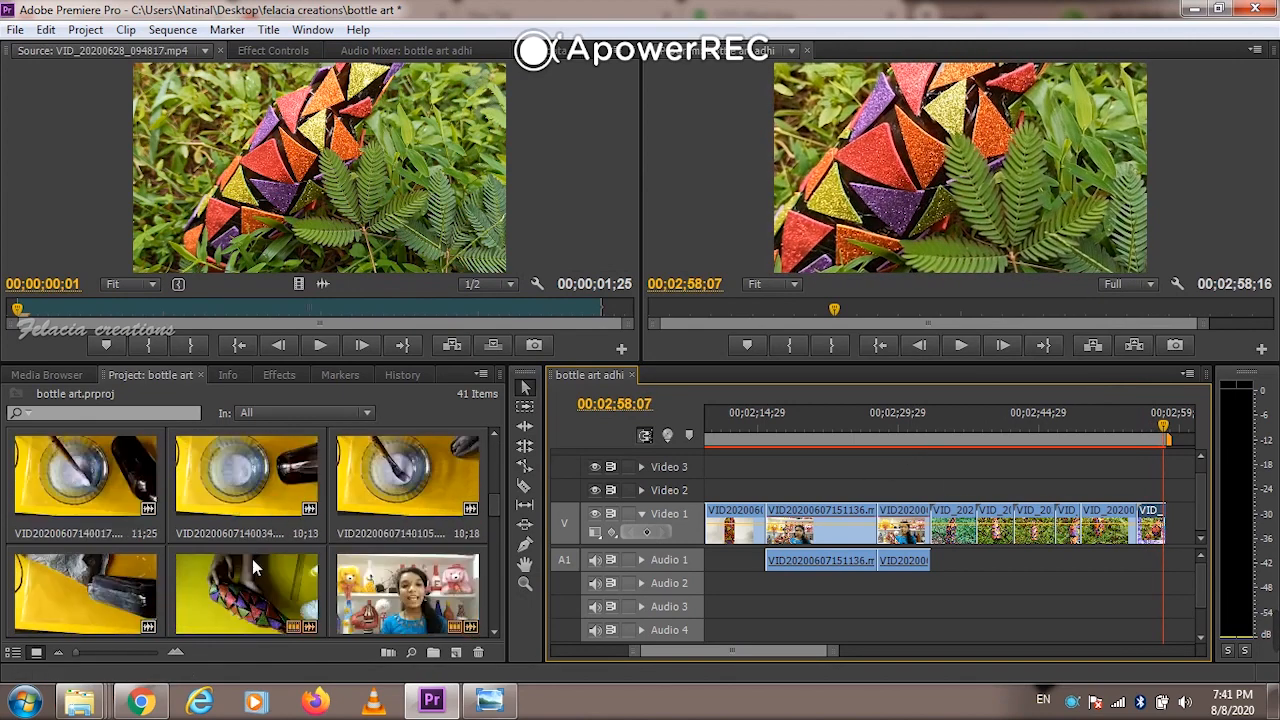
mouse_move(1223, 636)
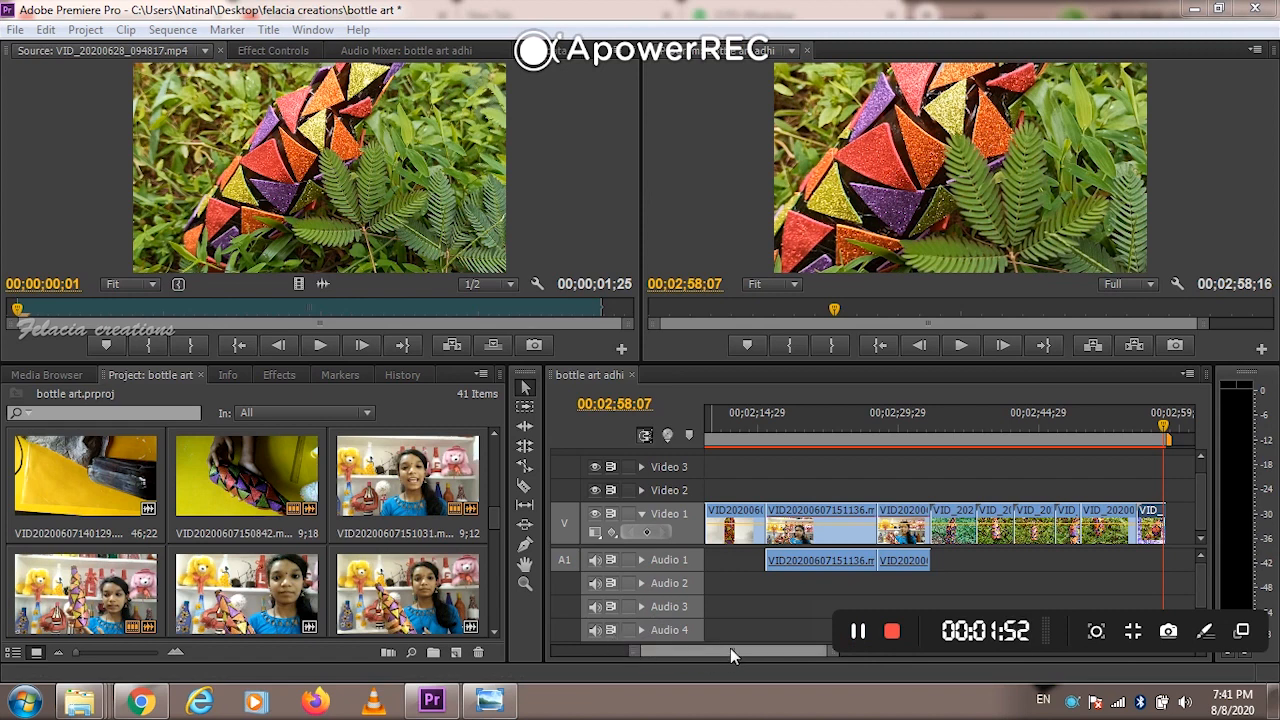
click(857, 635)
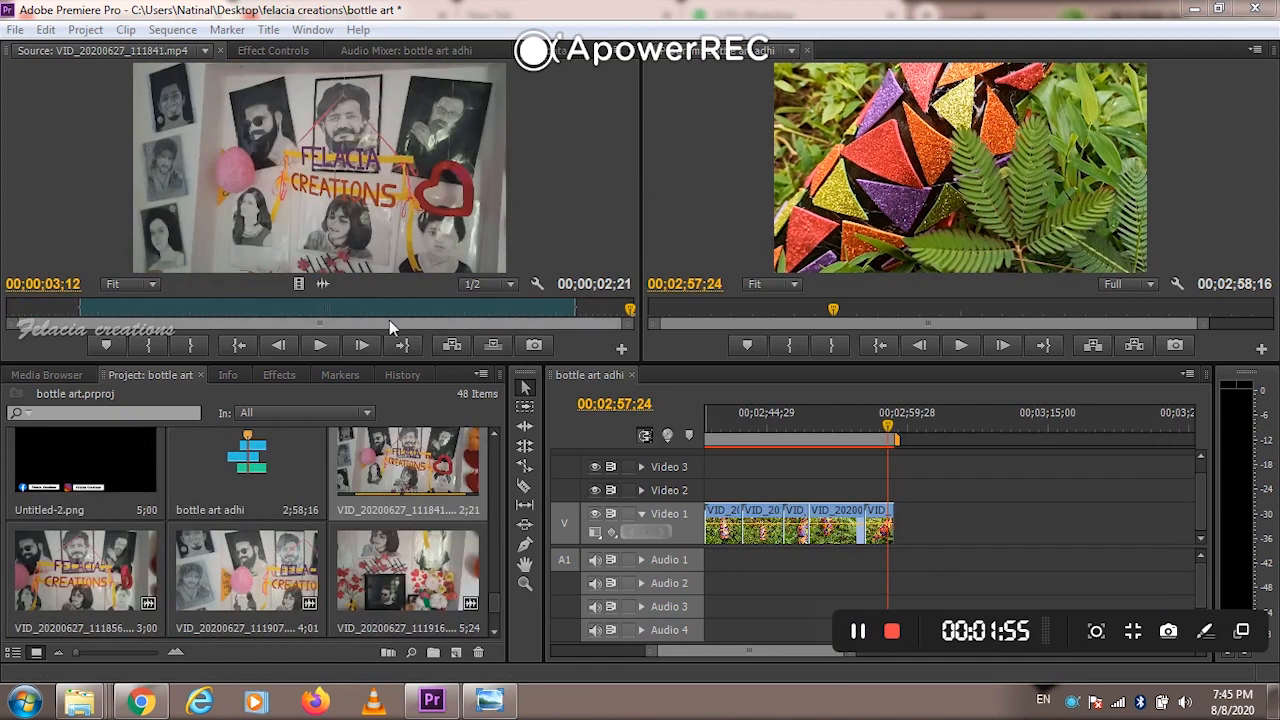
drag(297, 284, 912, 538)
right_click(912, 538)
click(975, 375)
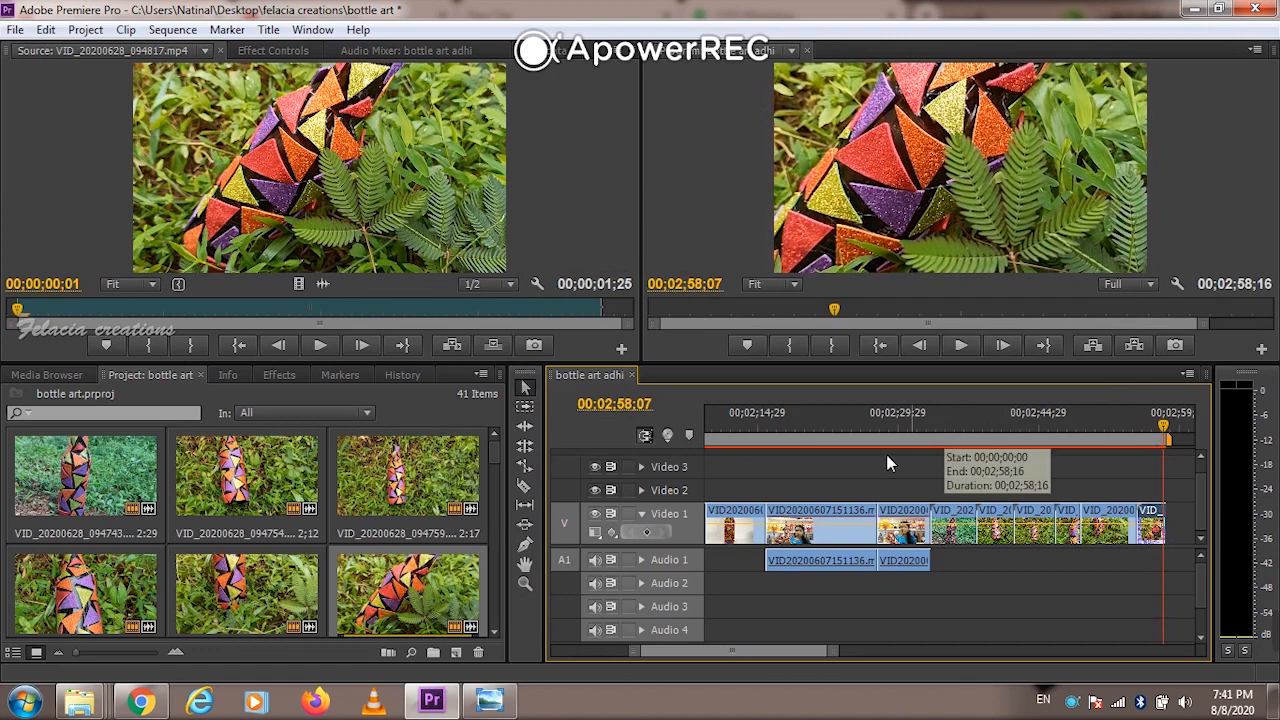
scroll(253, 565, down, 8)
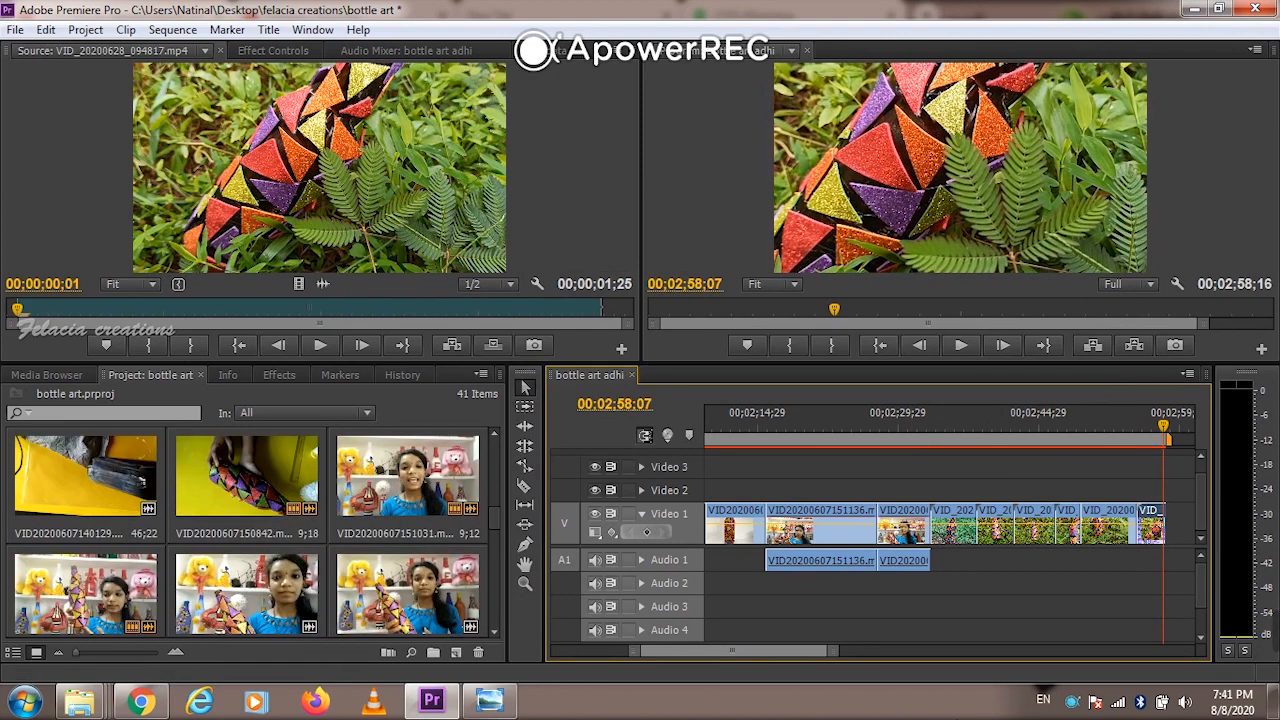
mouse_move(1207, 637)
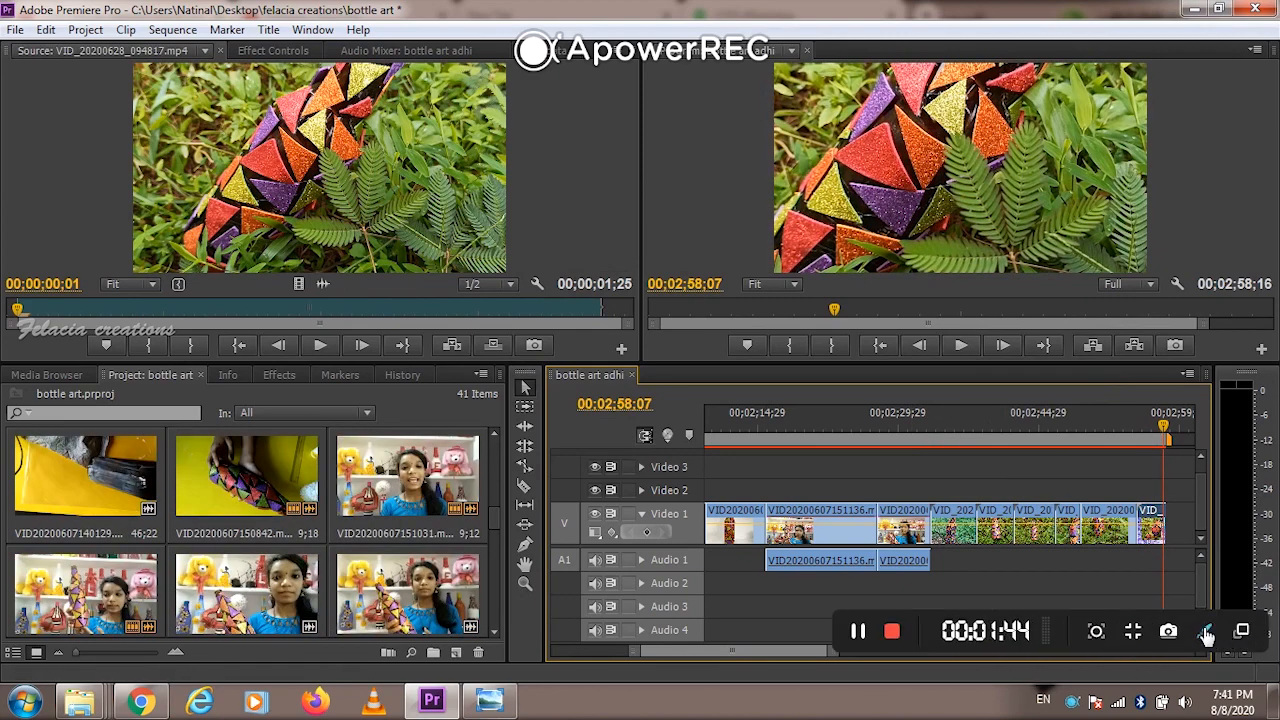
click(857, 636)
click(857, 636)
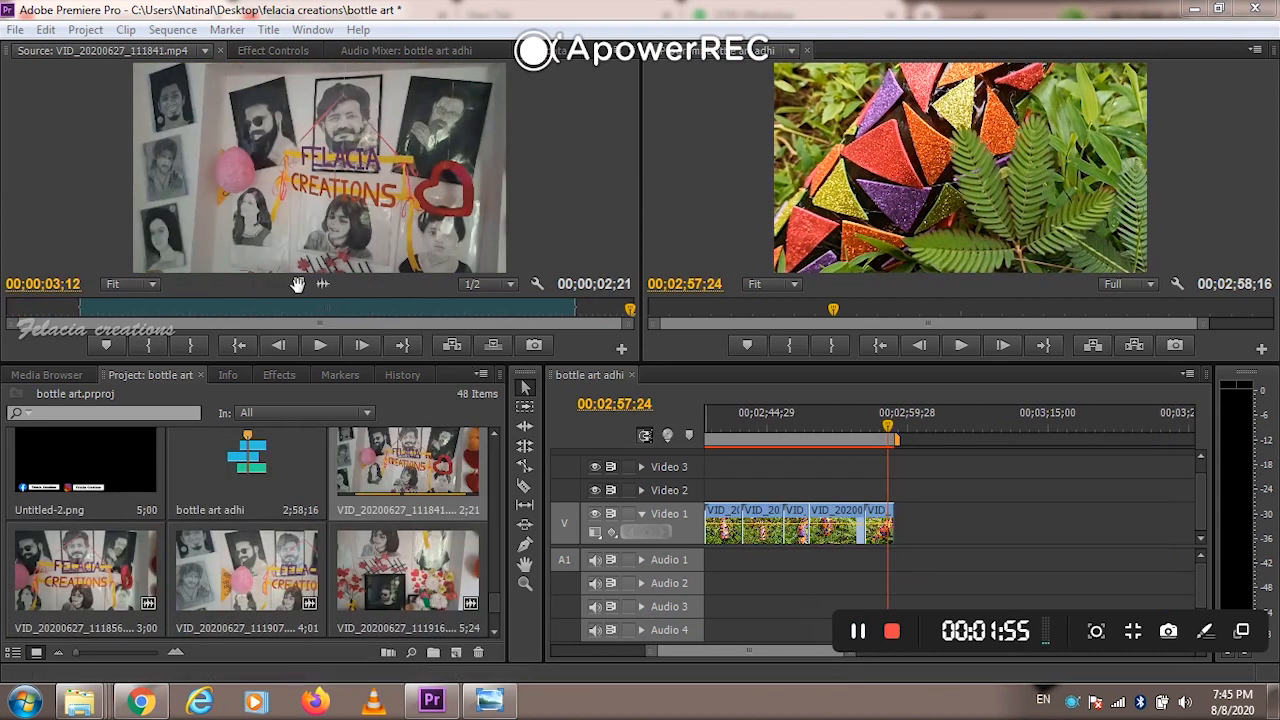
Append only the video of VID_20200627_111841.mp4 to the end of Video 1, set its speed to 60%, and preview it
drag(297, 285, 912, 538)
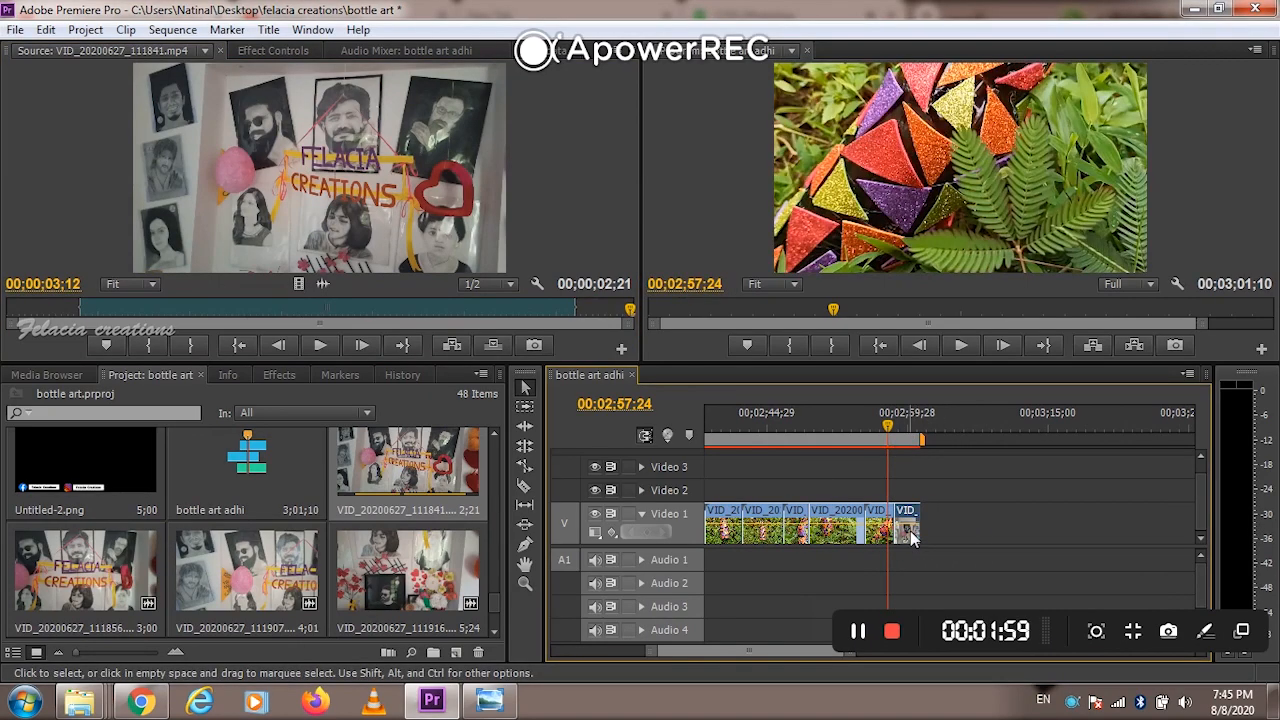
right_click(912, 538)
click(972, 406)
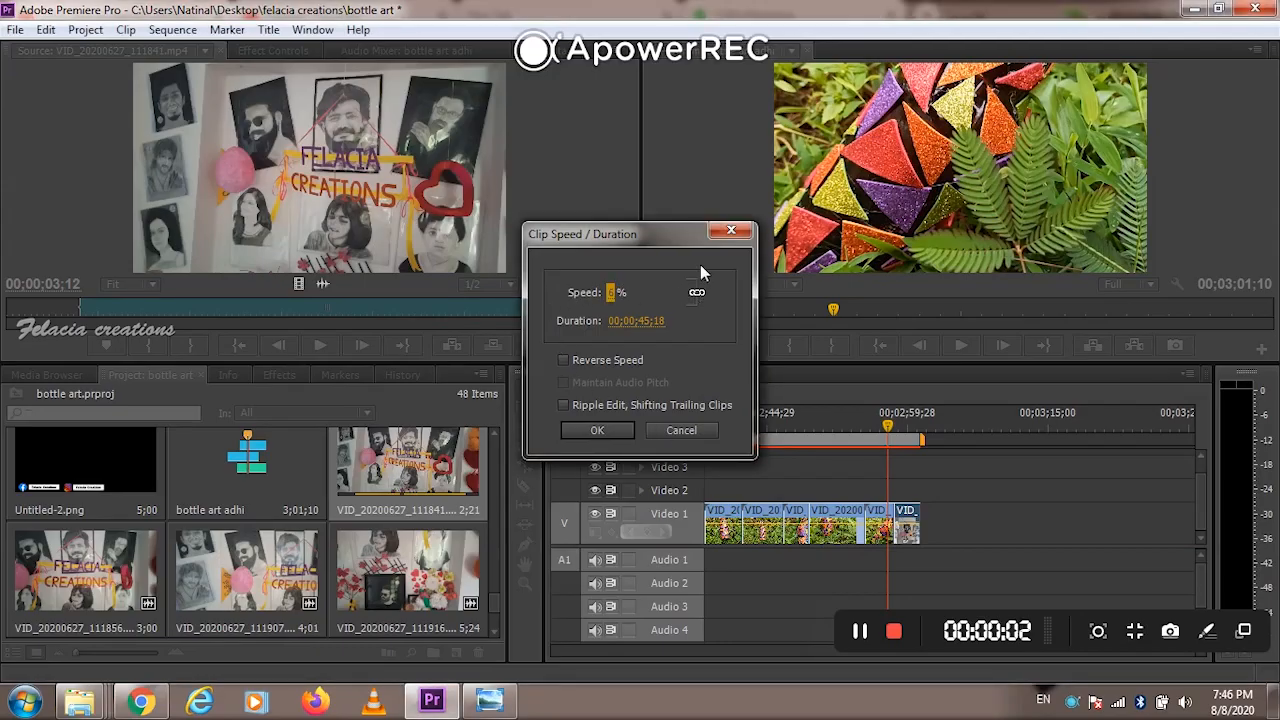
click(731, 231)
right_click(912, 518)
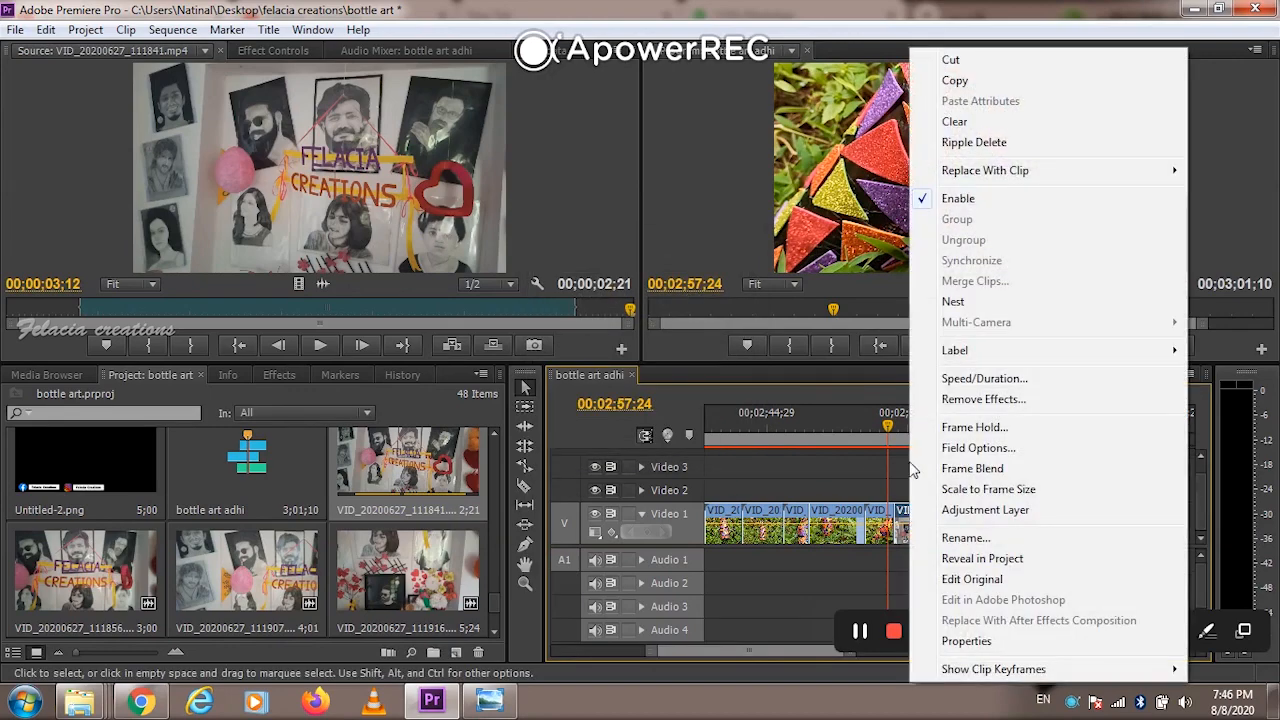
click(1012, 376)
text(60)
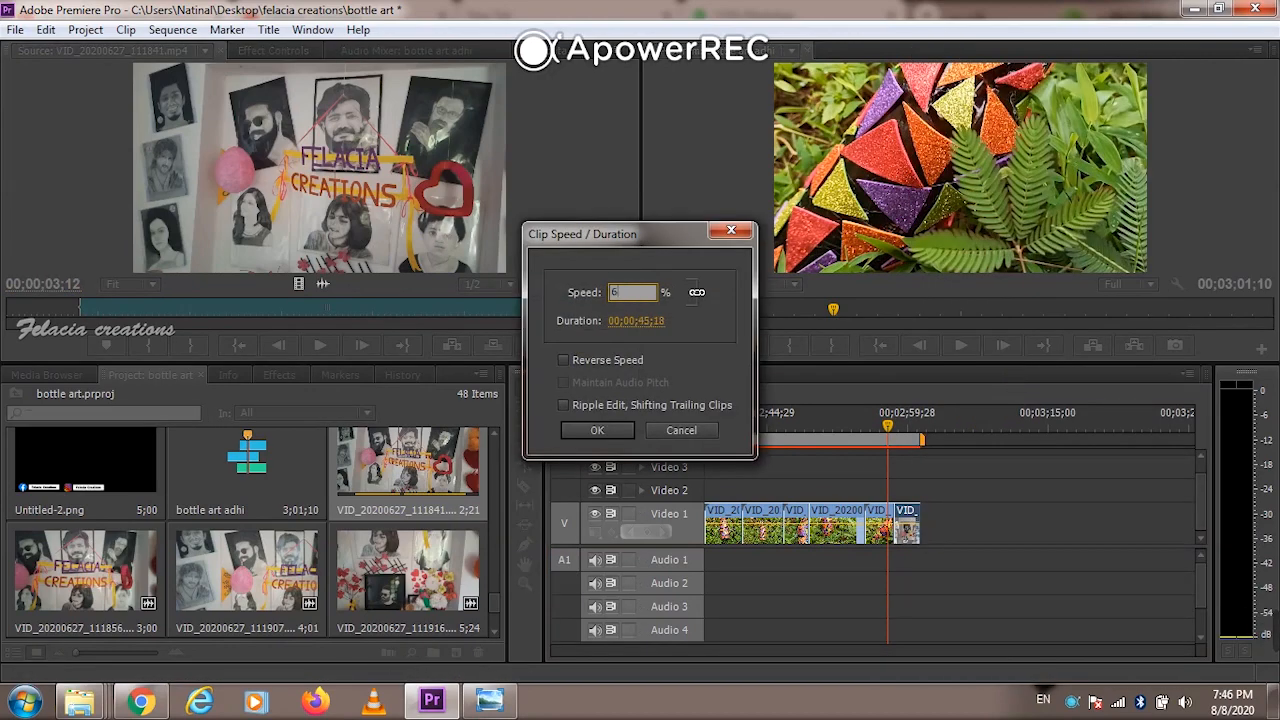
key(Return)
key(space)
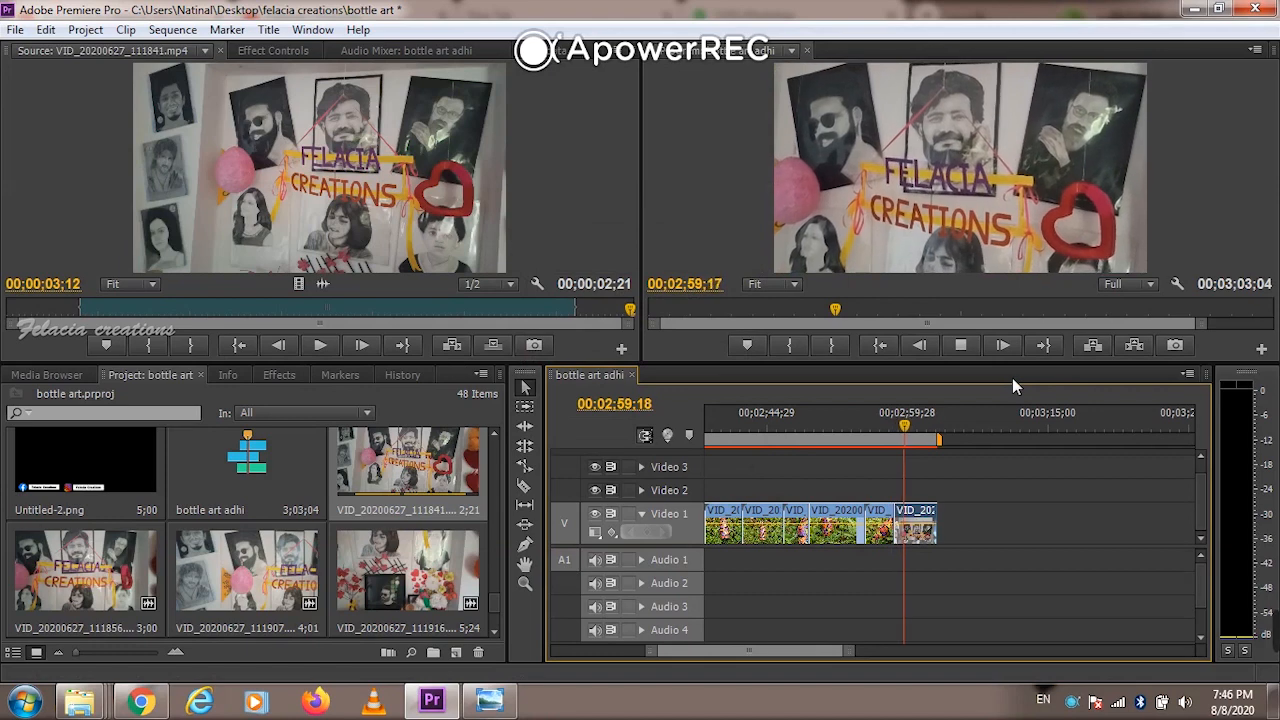
key(space)
Load VID_20200627_111856.mp4 as the source, mark its In point near the start, and play it through
double_click(28, 566)
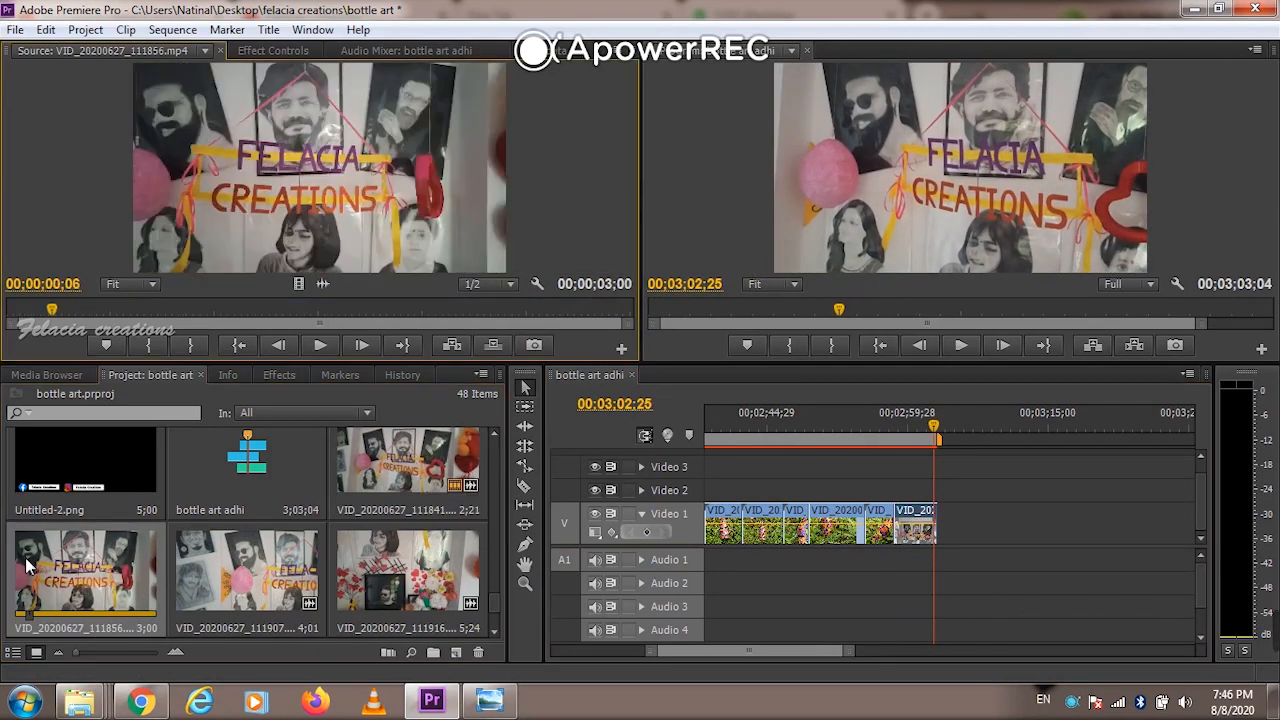
click(11, 311)
key(space)
key(space)
key(i)
key(space)
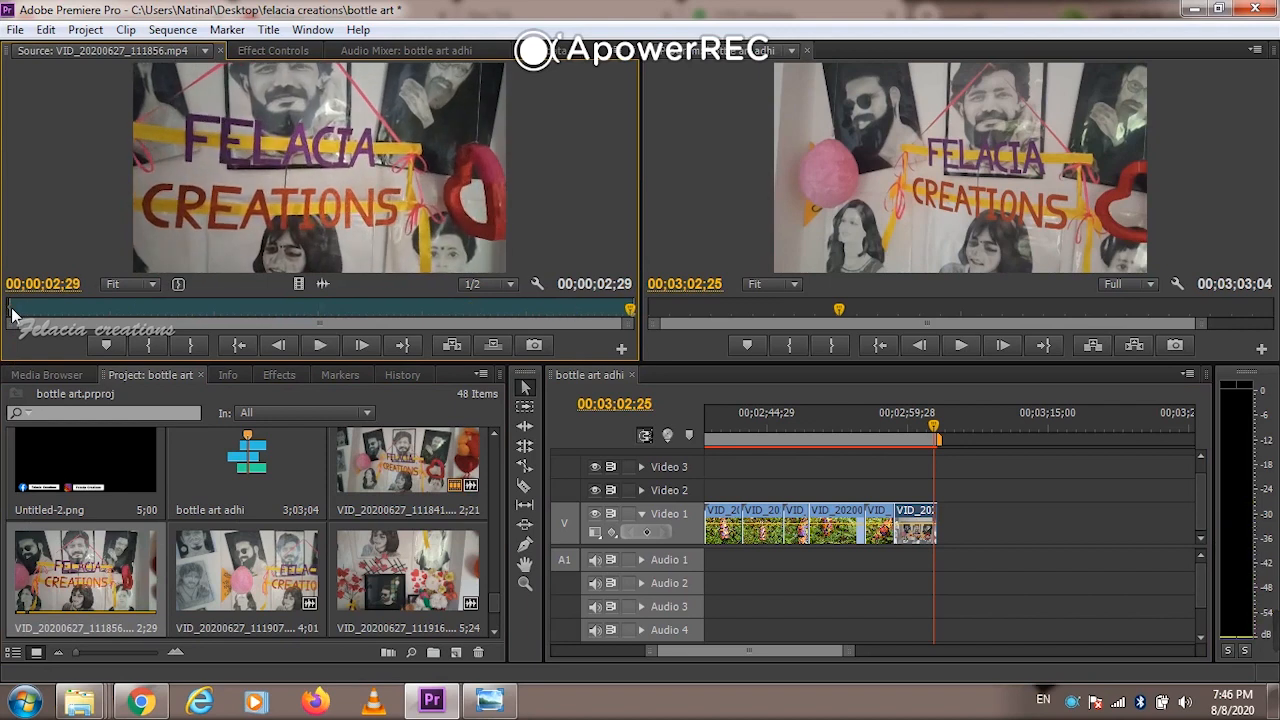
Place only the video of VID_20200627_111856.mp4 after the last Video 1 clip, slow it to 60% speed, and preview it
drag(301, 283, 953, 538)
right_click(953, 538)
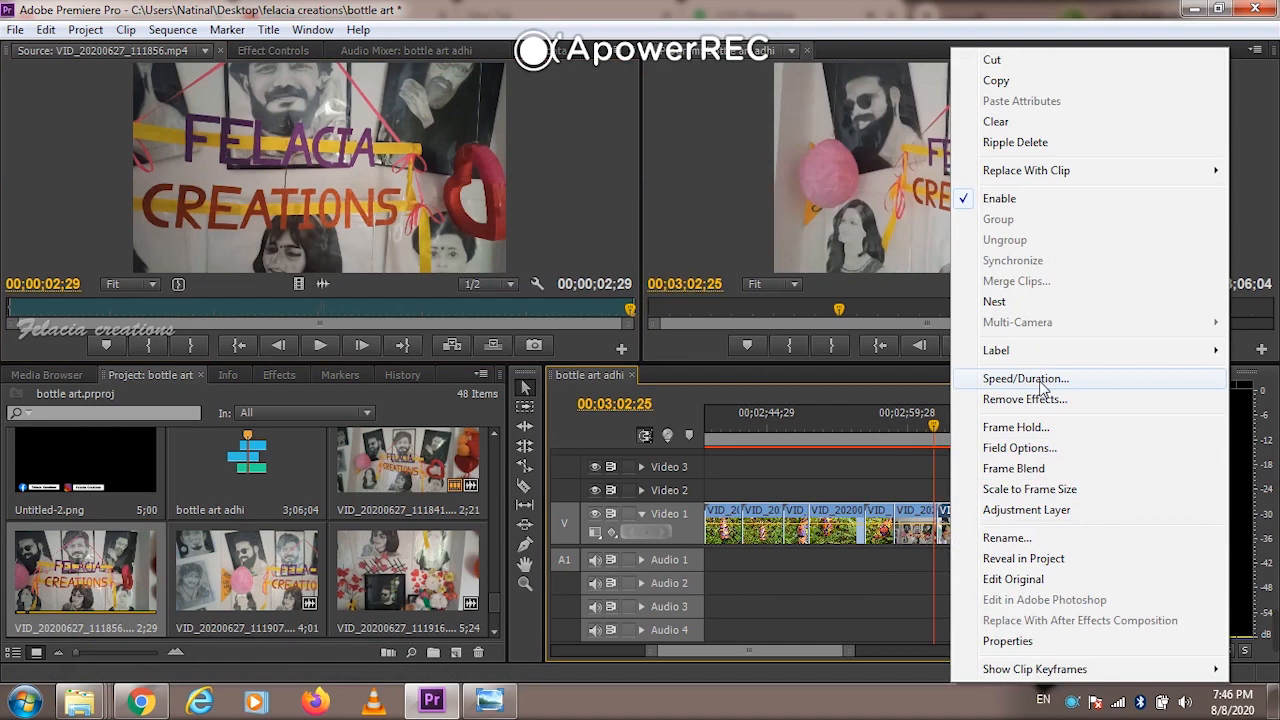
click(1039, 380)
key(Return)
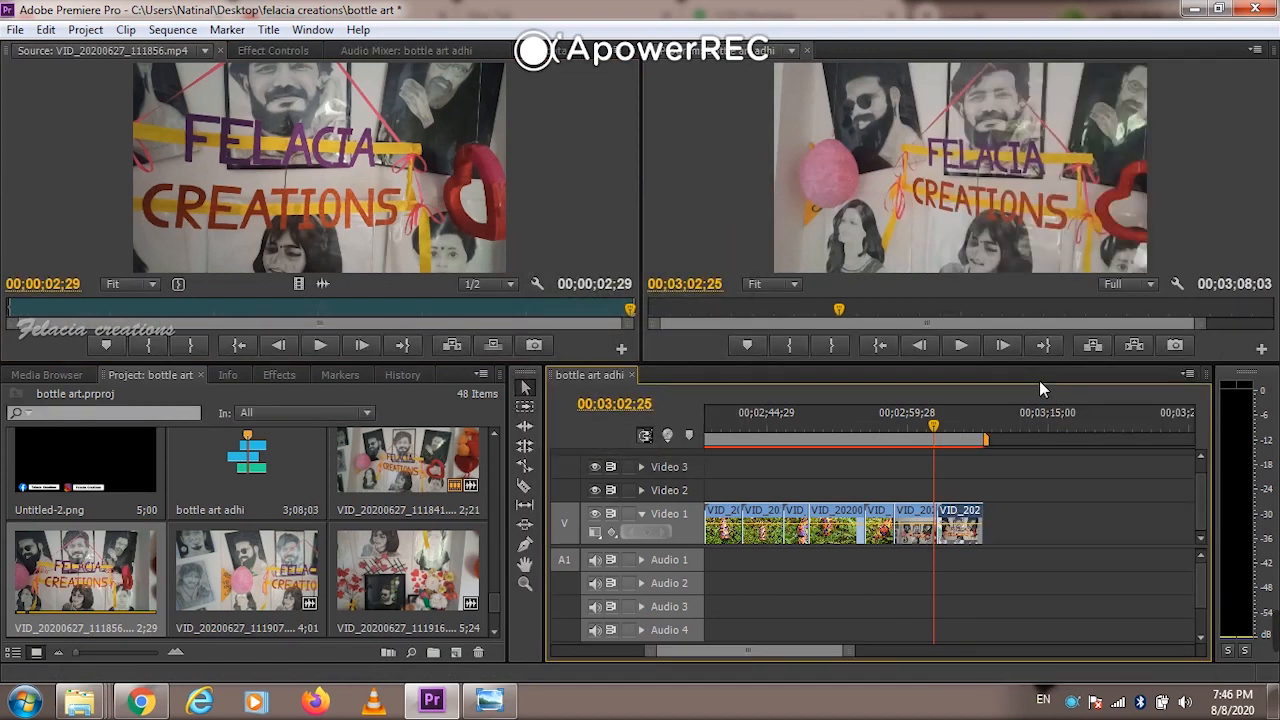
key(space)
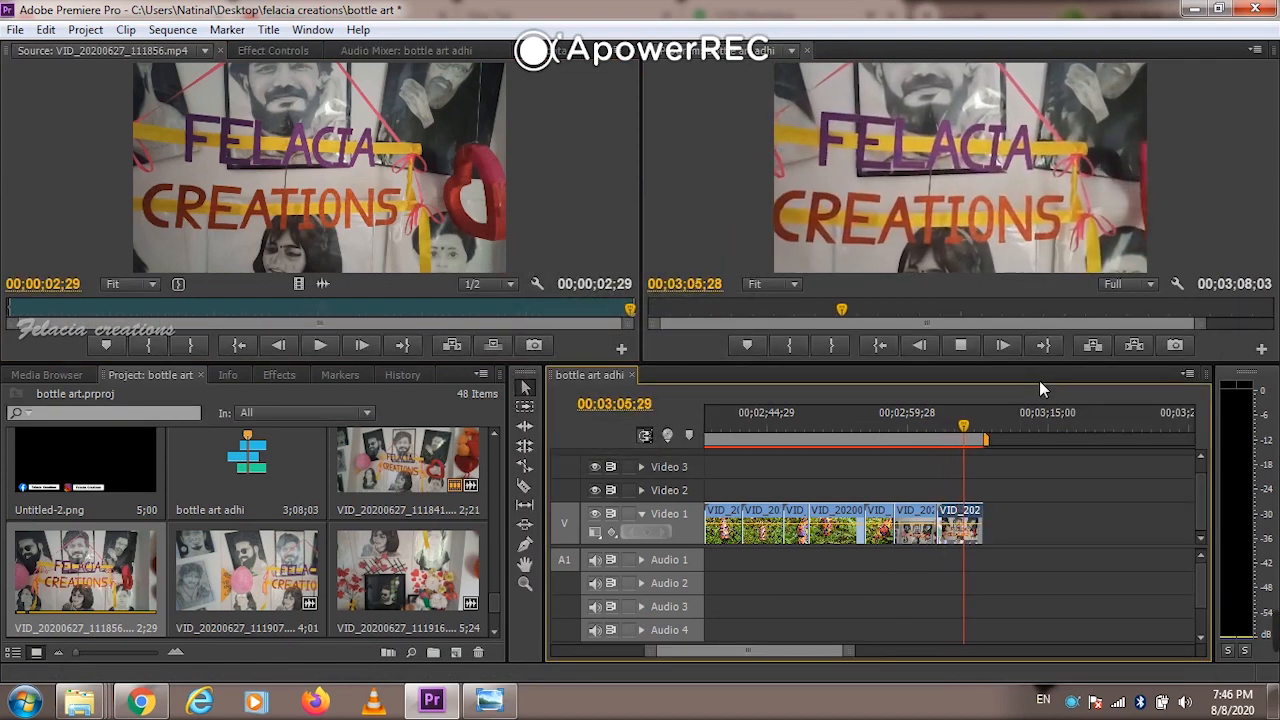
key(space)
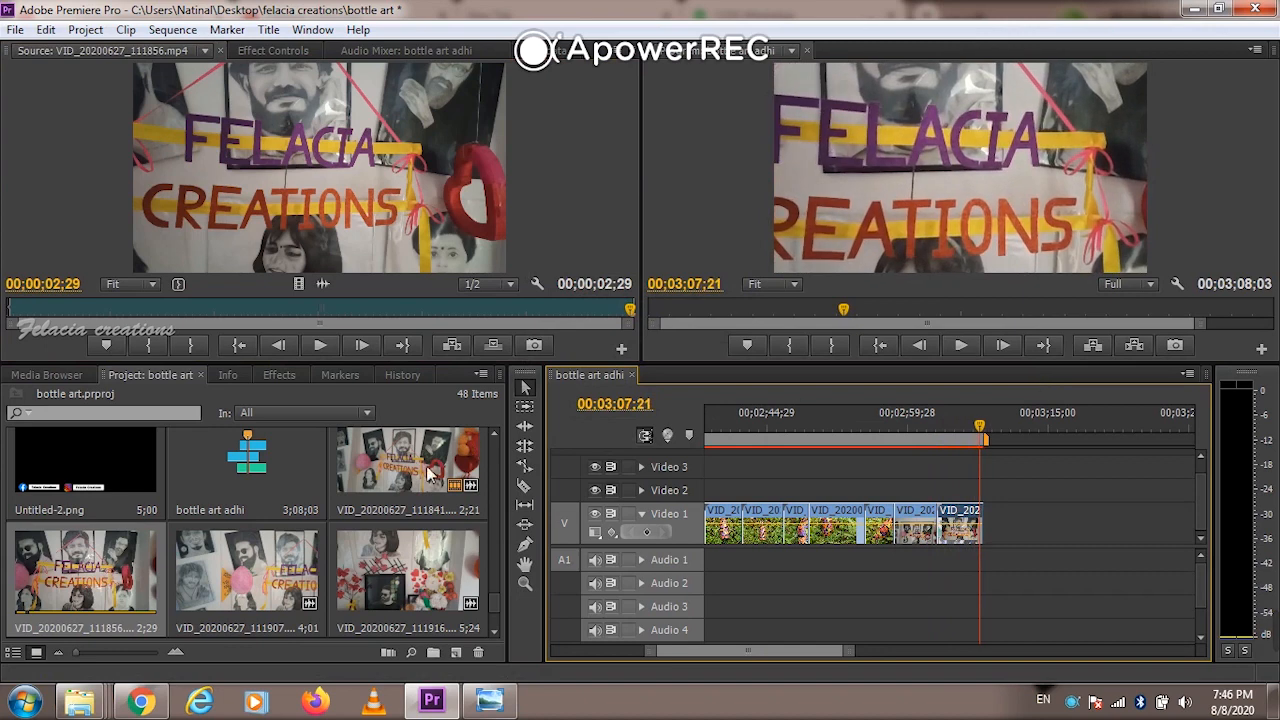
Load VID_20200627_111907.mp4 and mark a source range of 3;17 from its start, leaving out the end
double_click(245, 628)
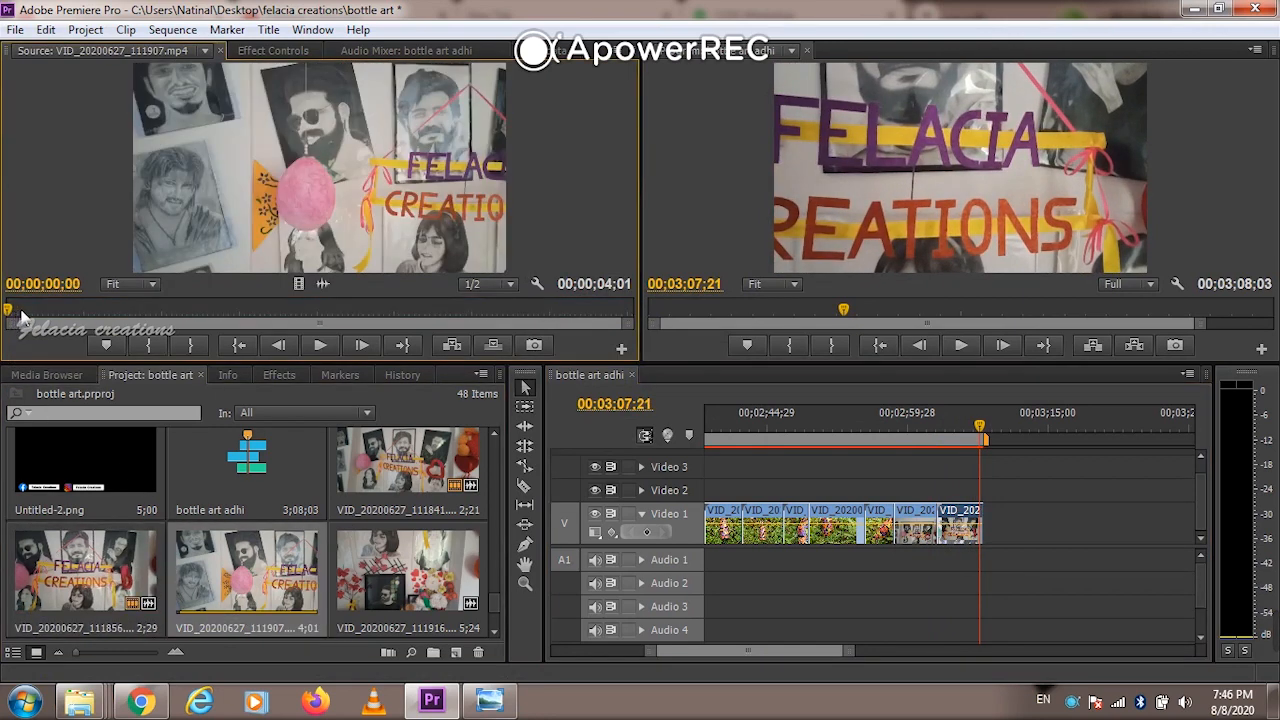
key(space)
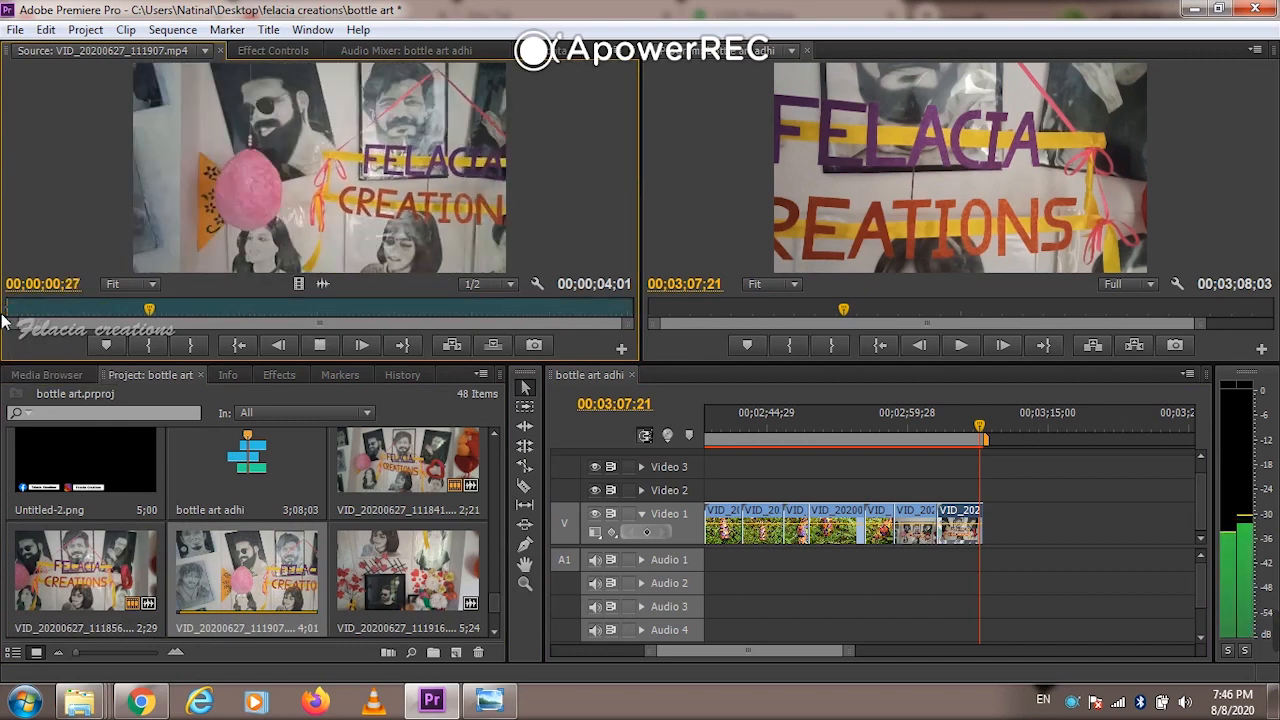
key(o)
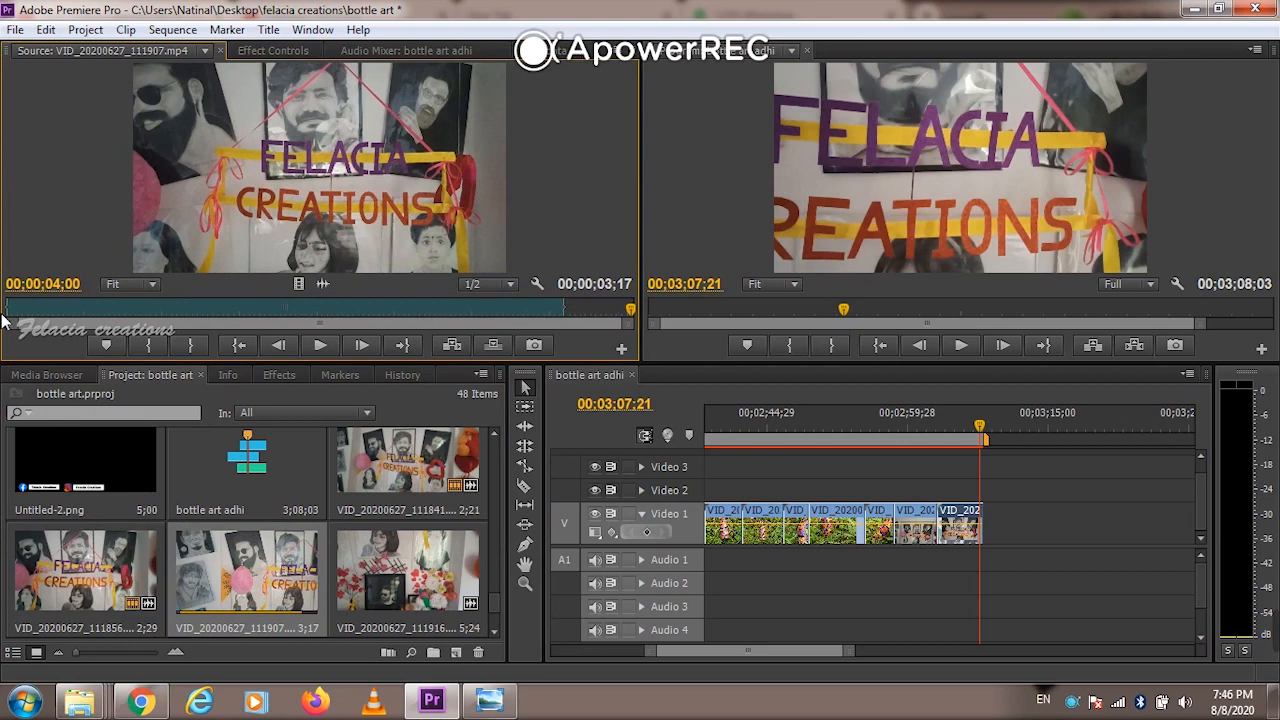
Add the marked range of VID_20200627_111907.mp4 without audio to the end of Video 1, set its speed to 60%, and preview it
drag(797, 350, 992, 523)
right_click(1004, 523)
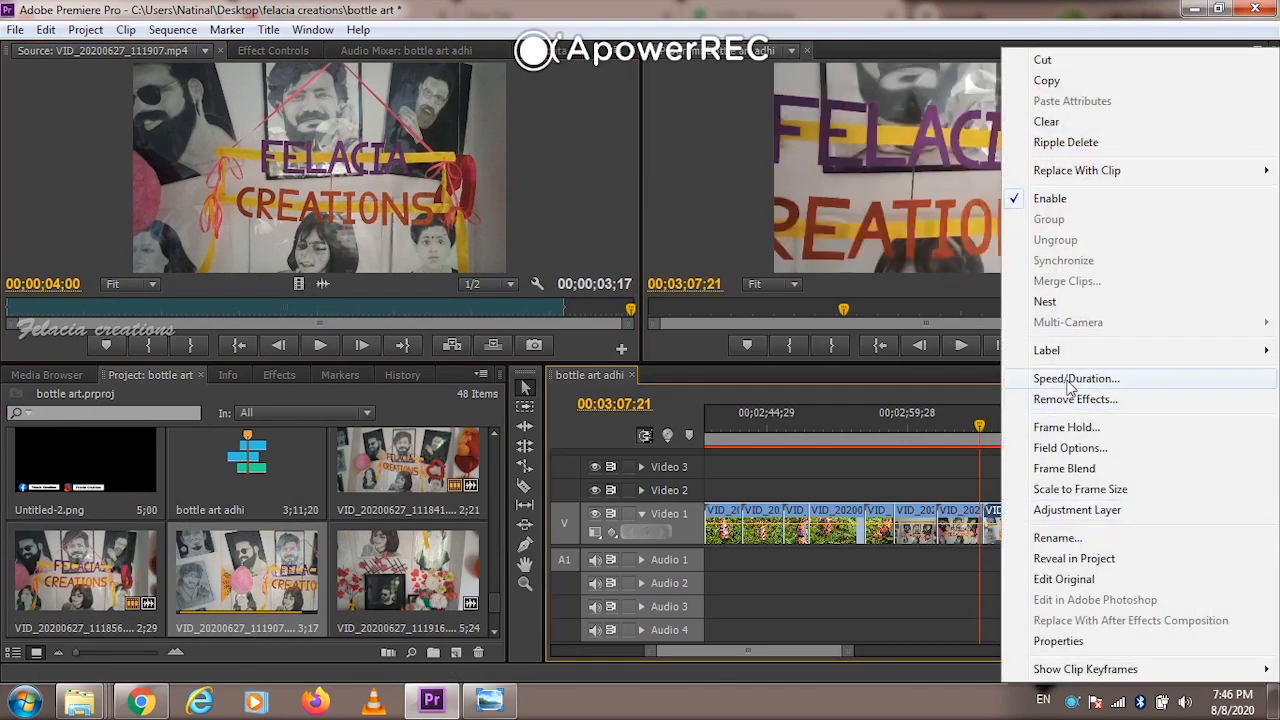
click(1070, 380)
text(60)
key(Return)
key(space)
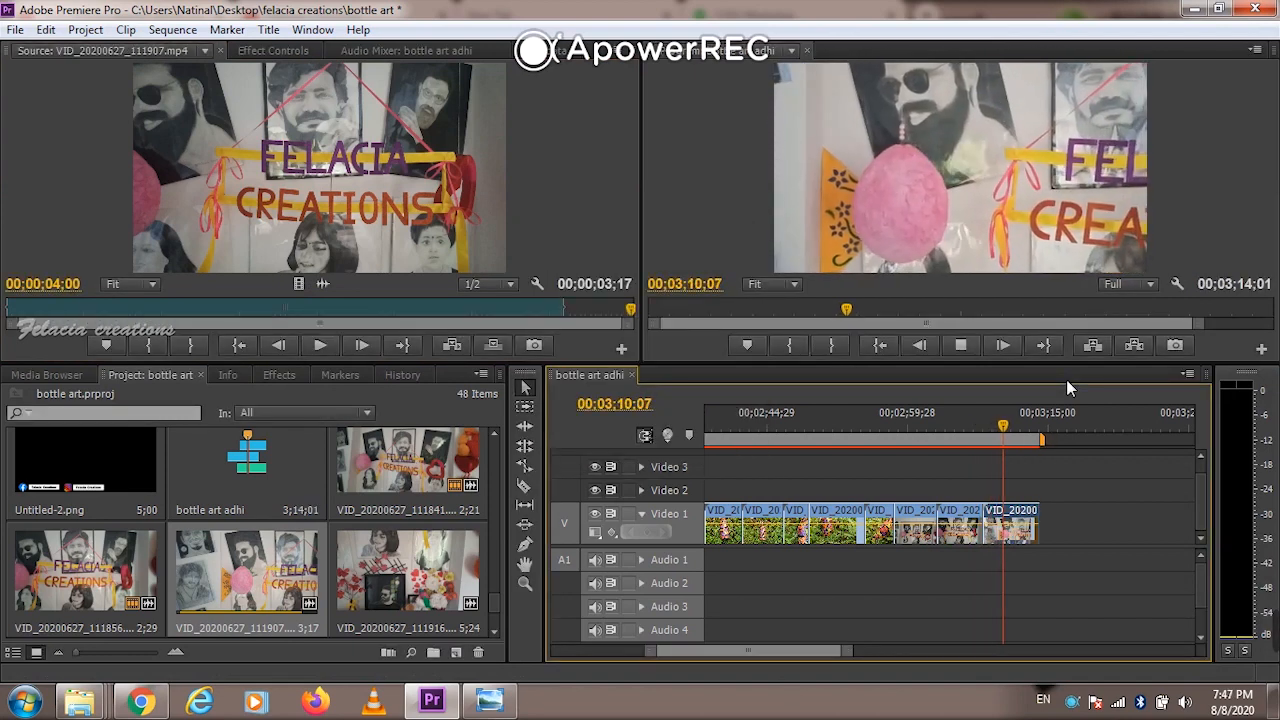
key(space)
Load VID_20200627_111916.mp4 as the source and review it from the start
double_click(430, 590)
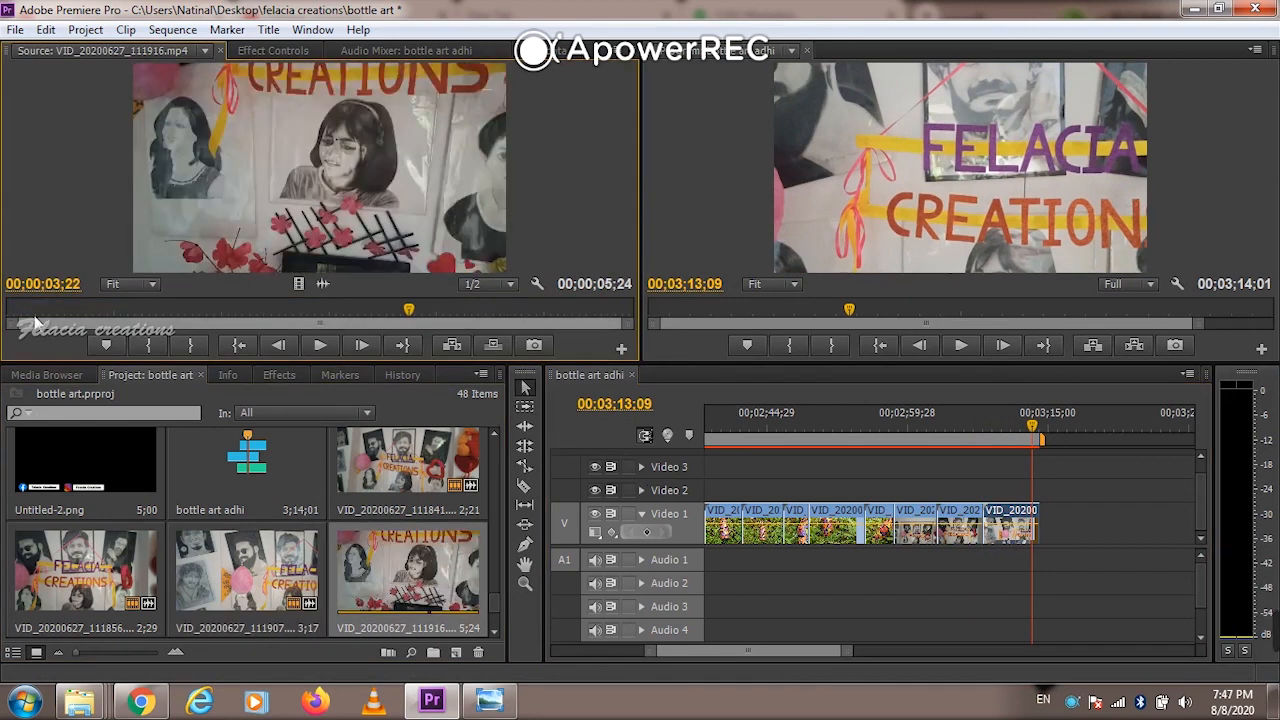
click(12, 312)
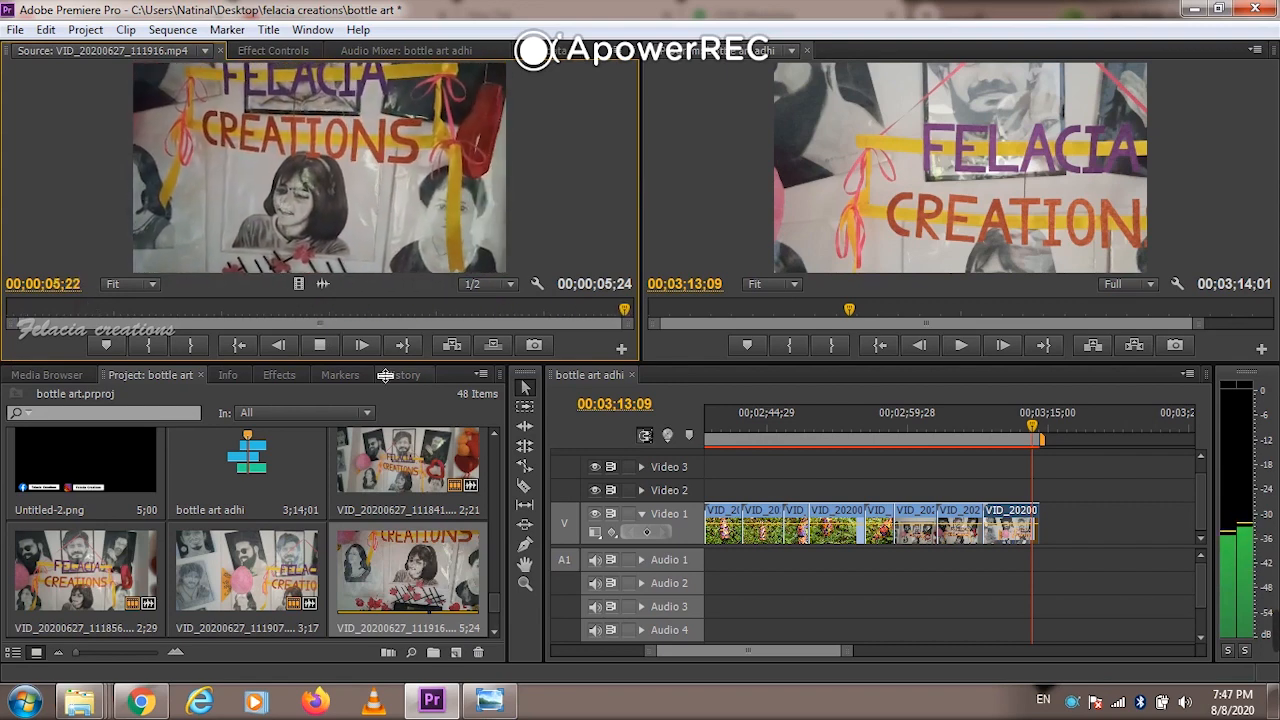
Load VID_20200627_111928.mp4 and mark a source range of 1;19 starting near its beginning
scroll(342, 556, down, 1)
double_click(118, 565)
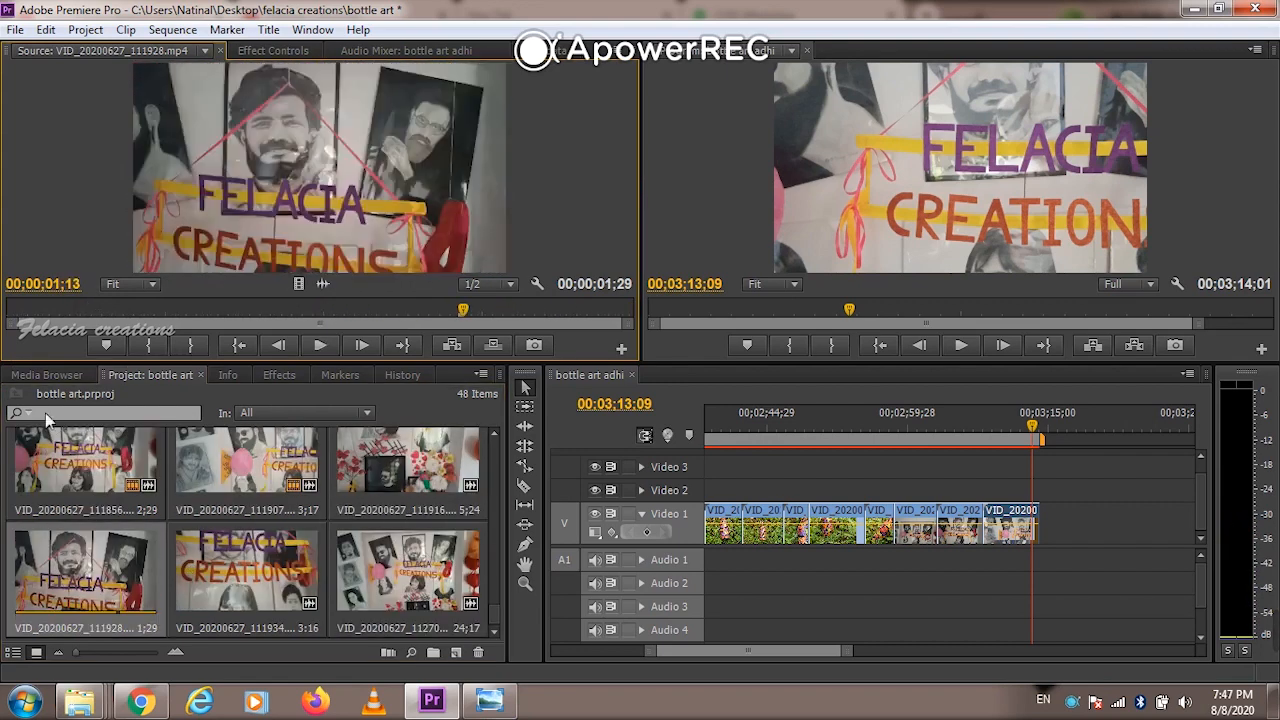
click(10, 314)
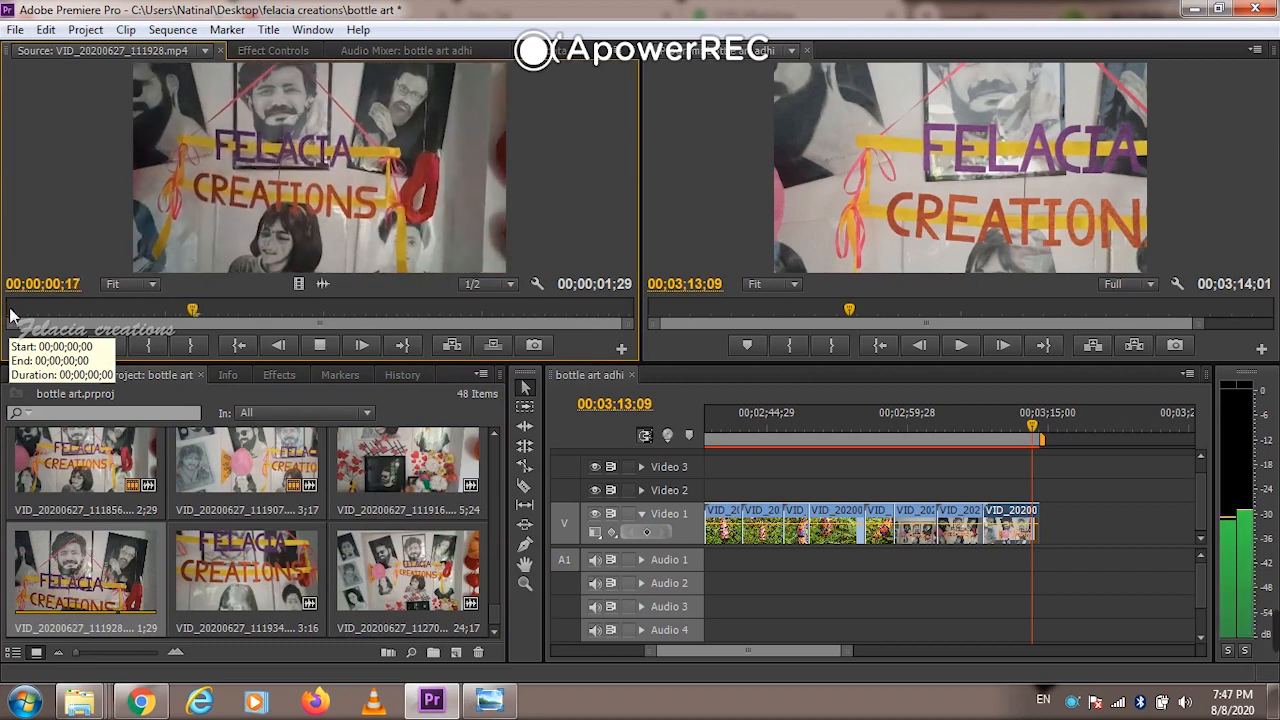
click(12, 314)
key(space)
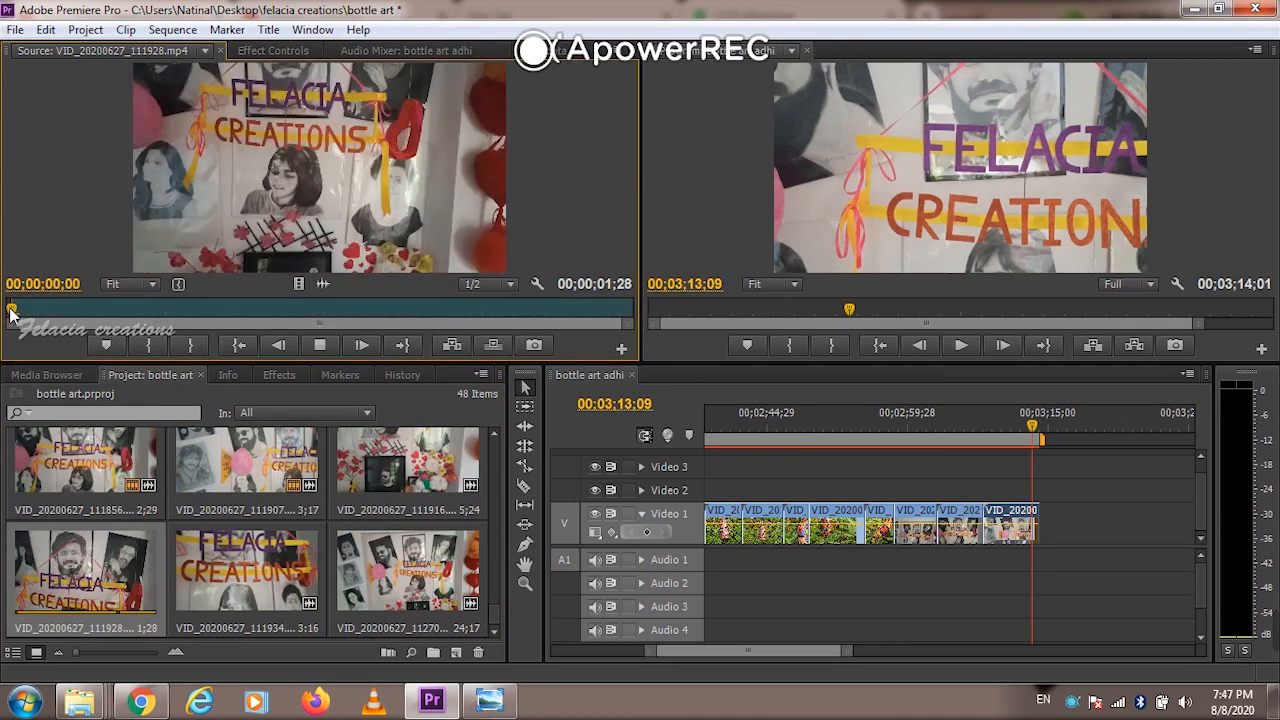
key(o)
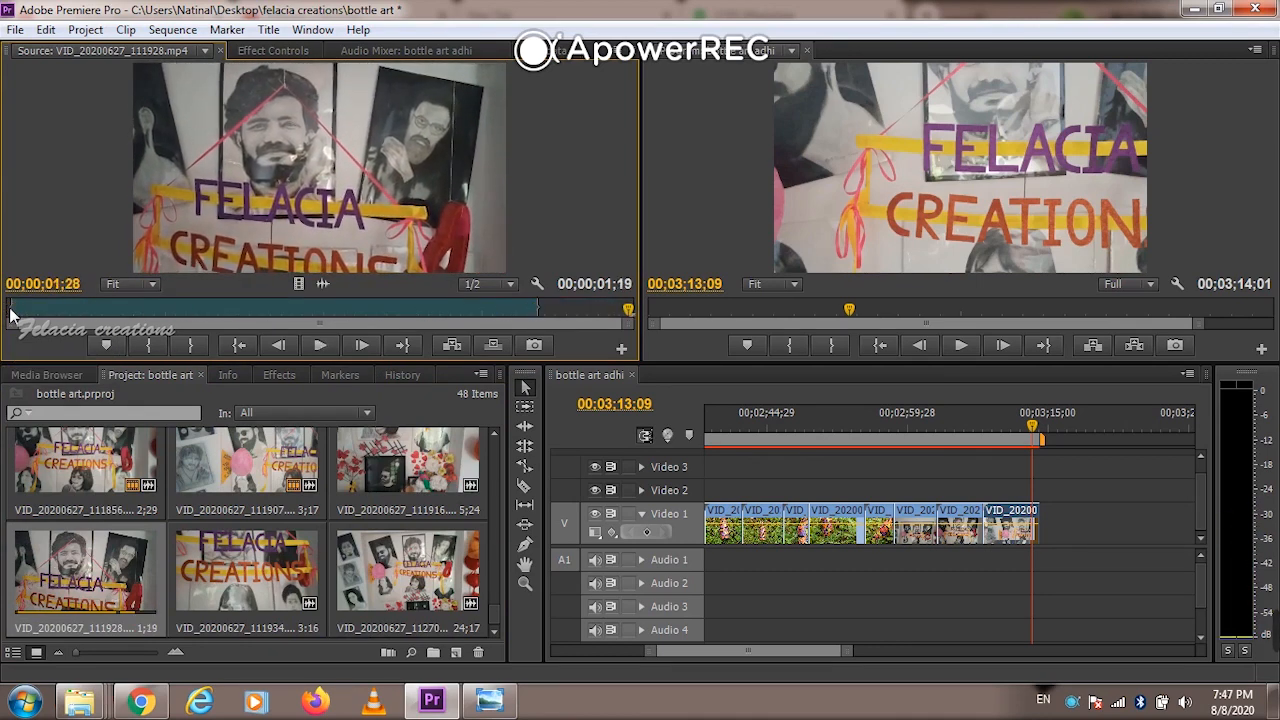
Append only the video of the marked VID_20200627_111928.mp4 range to Video 1, set its speed to 60%, and play it back
drag(621, 309, 1046, 530)
right_click(1046, 530)
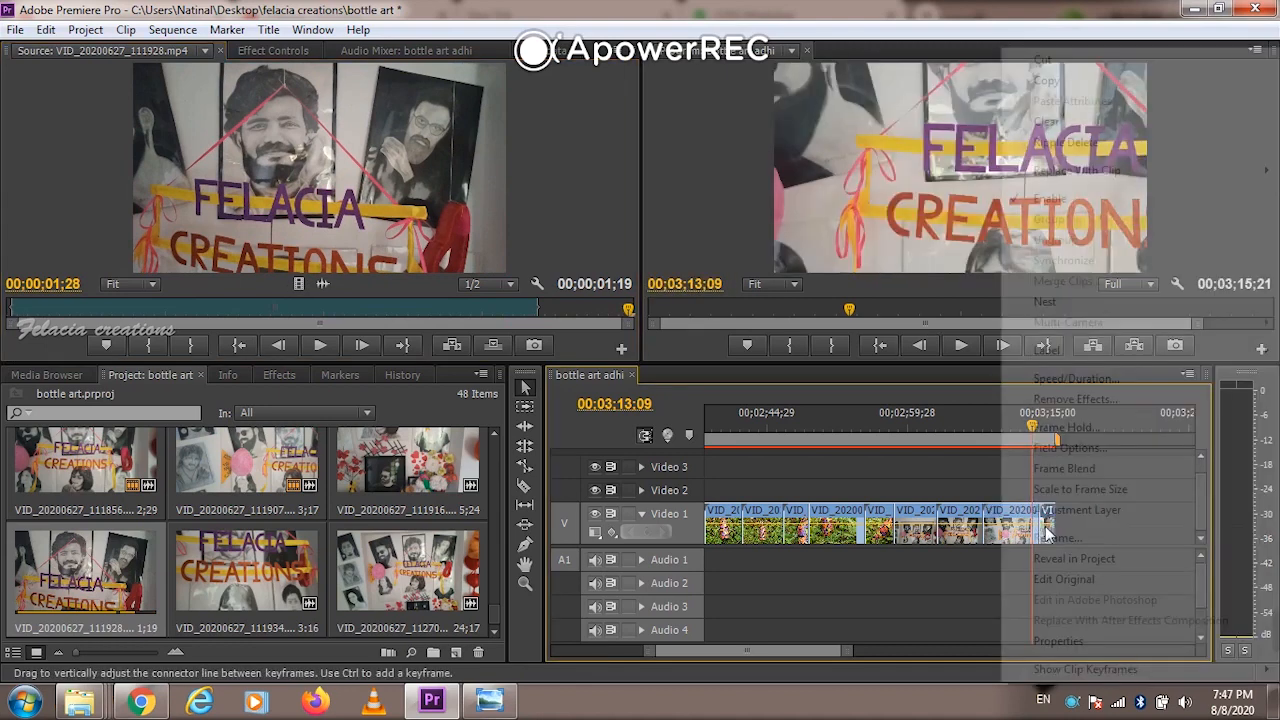
click(1076, 379)
text(60)
key(Return)
key(space)
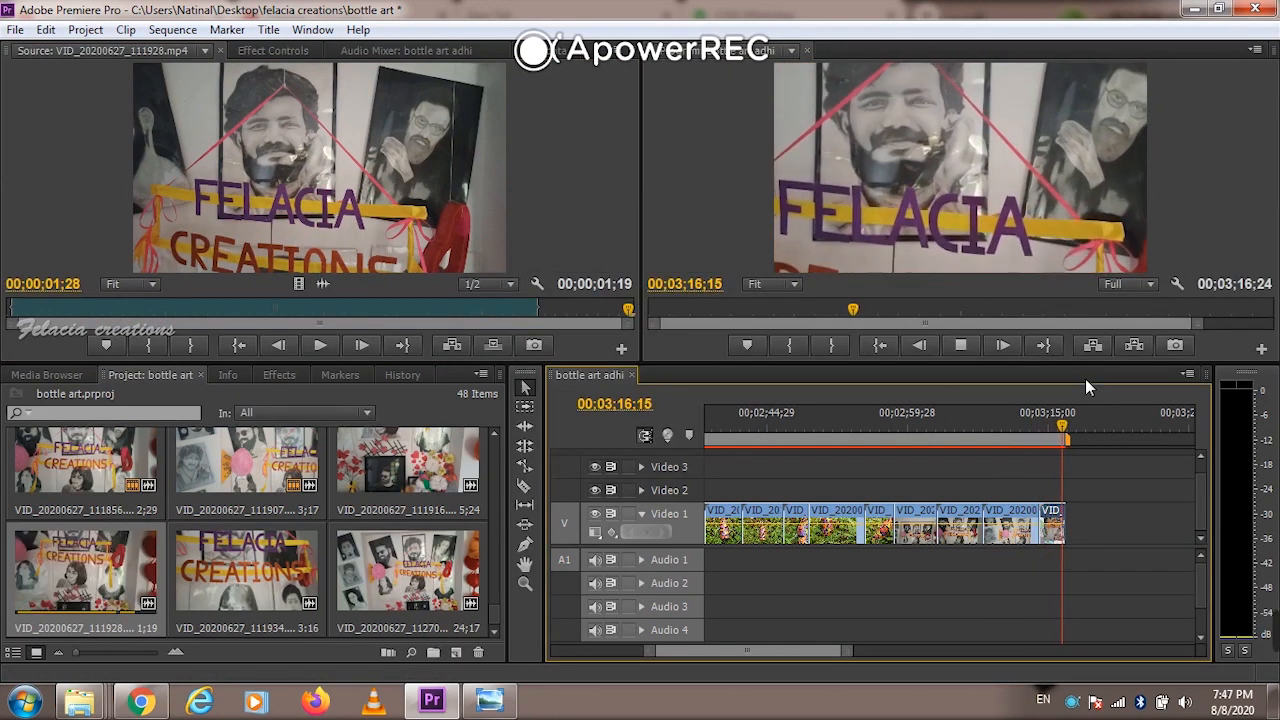
Load VID_20200627_111934.mp4 as the source and review it from the start
double_click(250, 598)
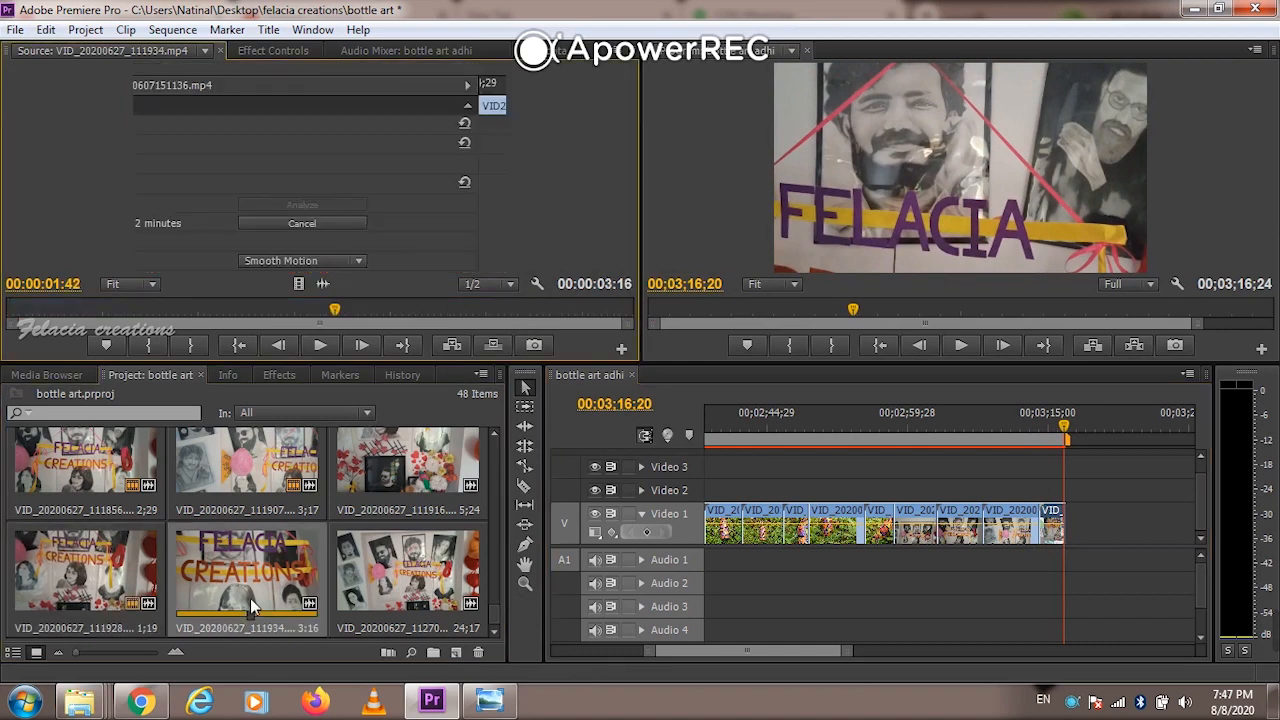
click(10, 314)
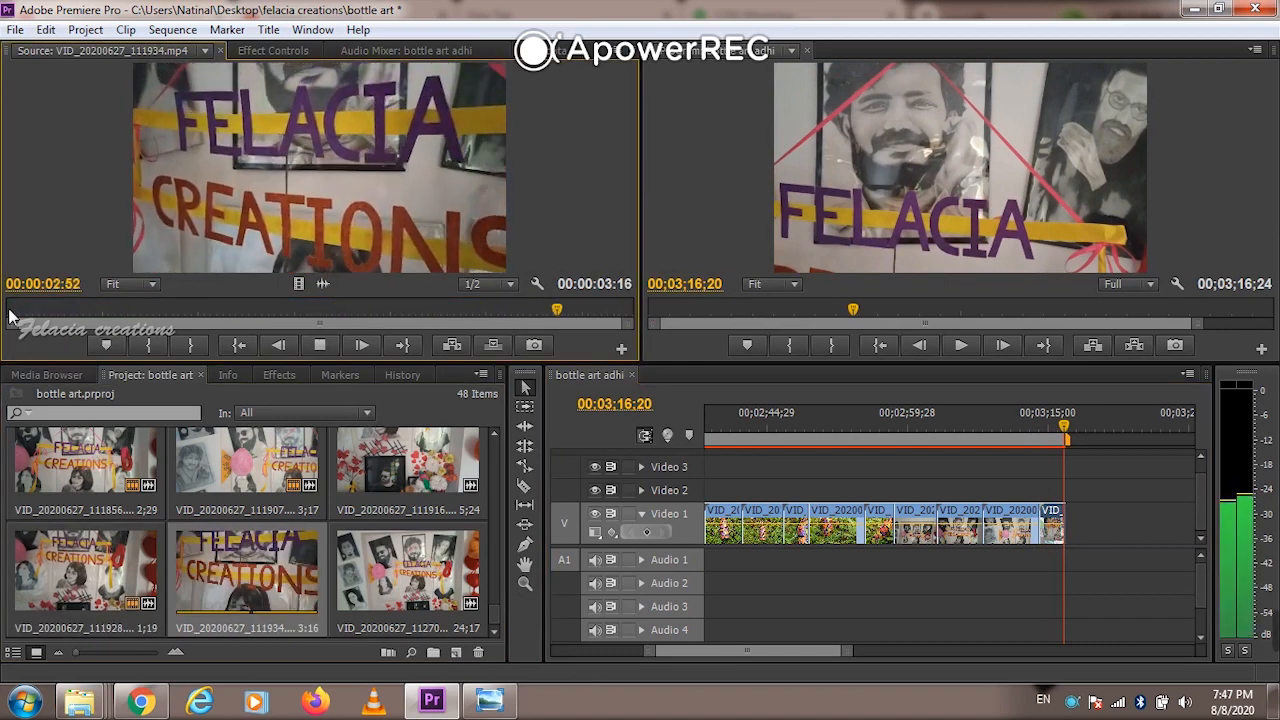
key(space)
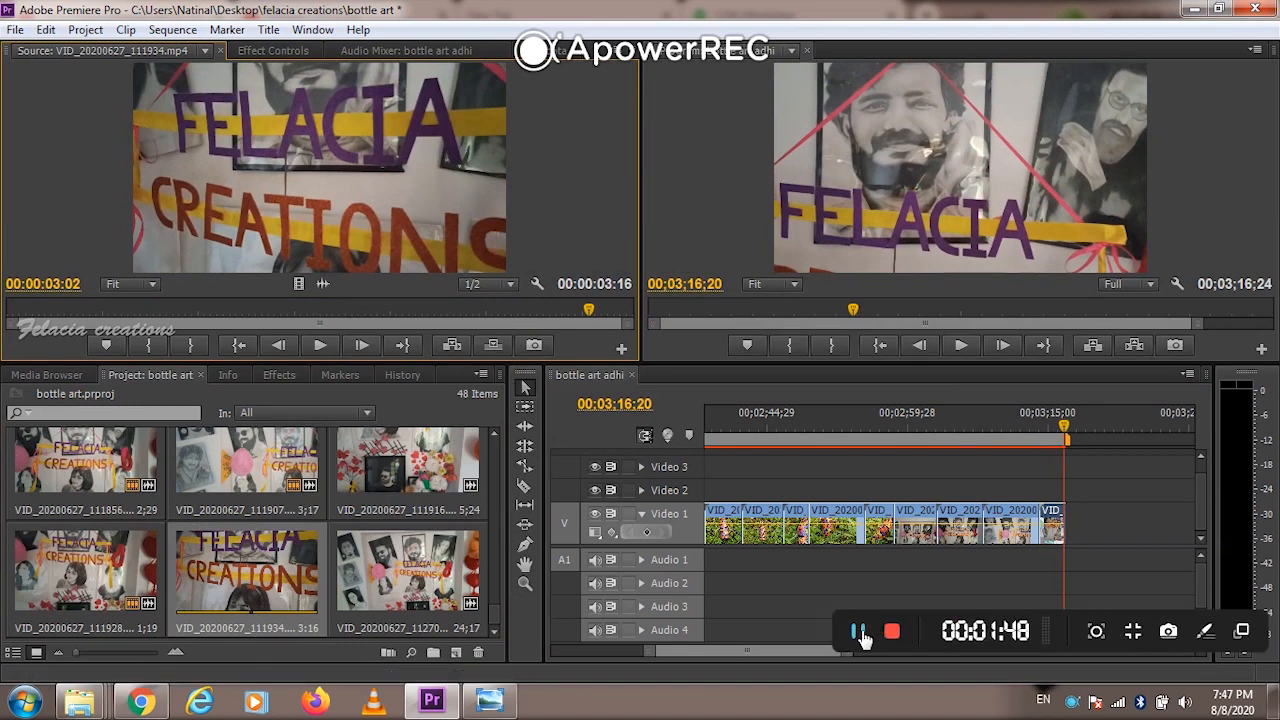
click(879, 626)
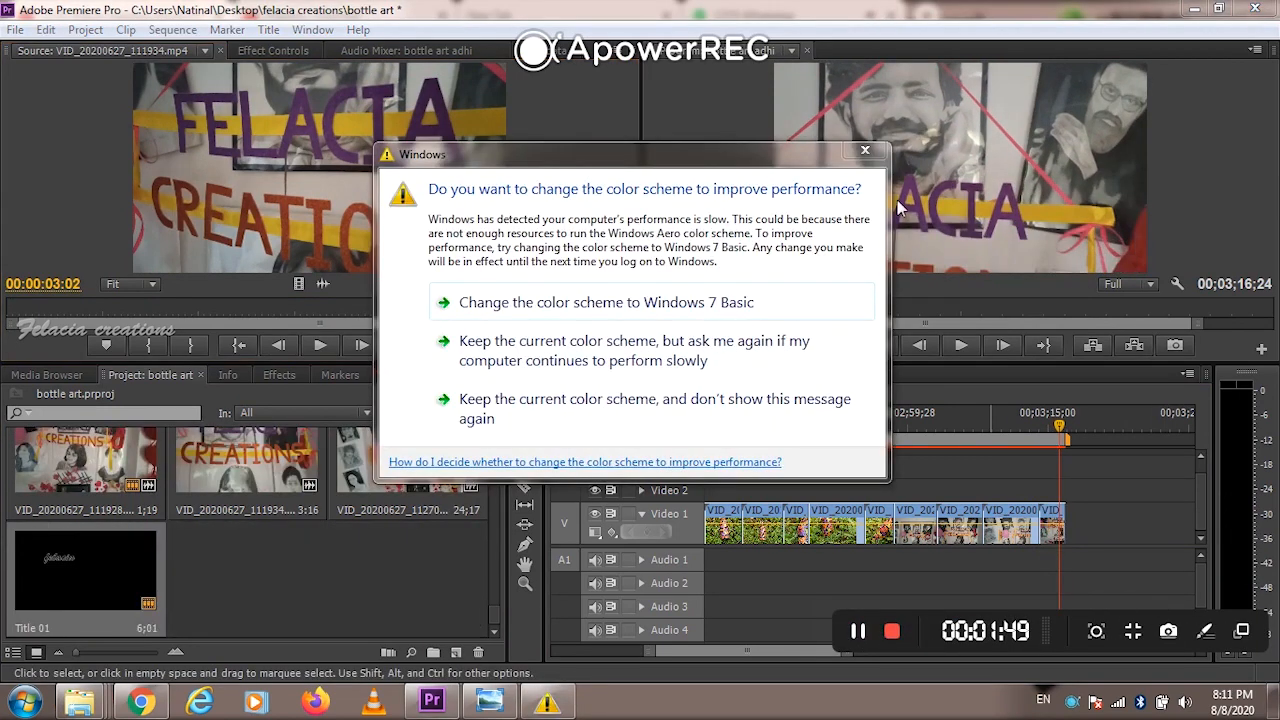
Dismiss the Windows color scheme prompt and play back the last wall clip on Video 1
click(866, 149)
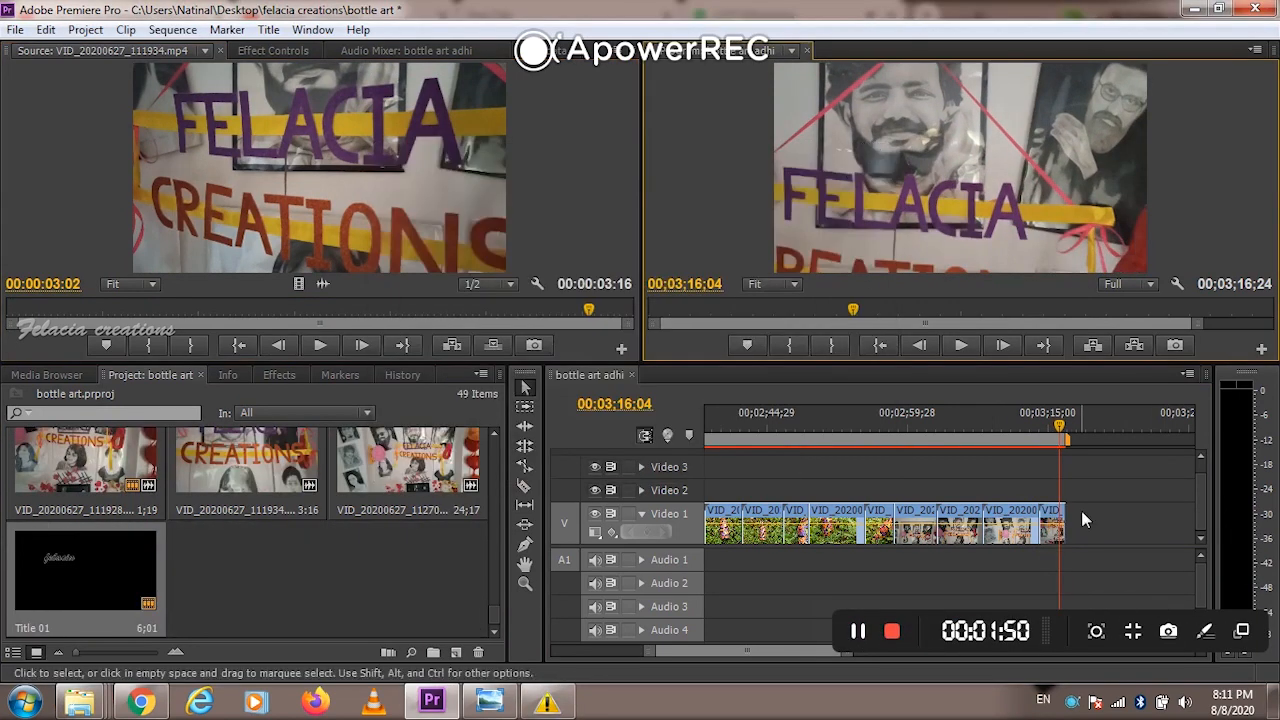
click(1046, 428)
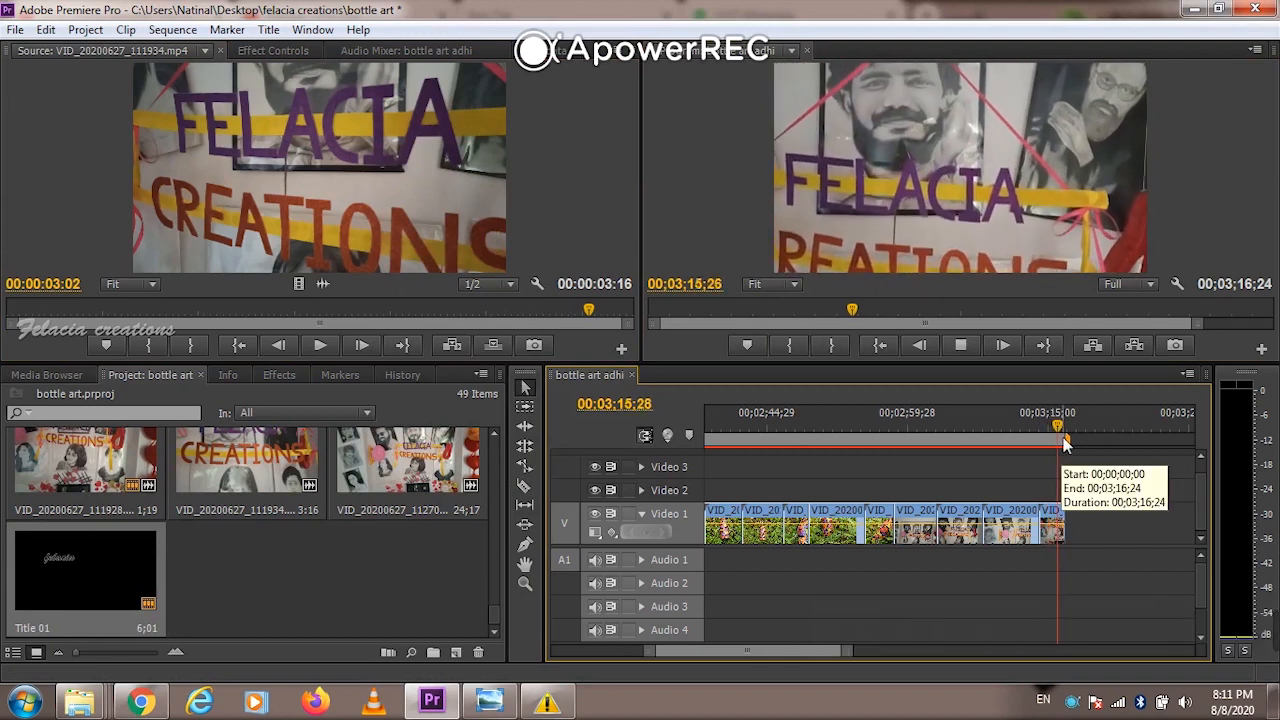
click(1063, 425)
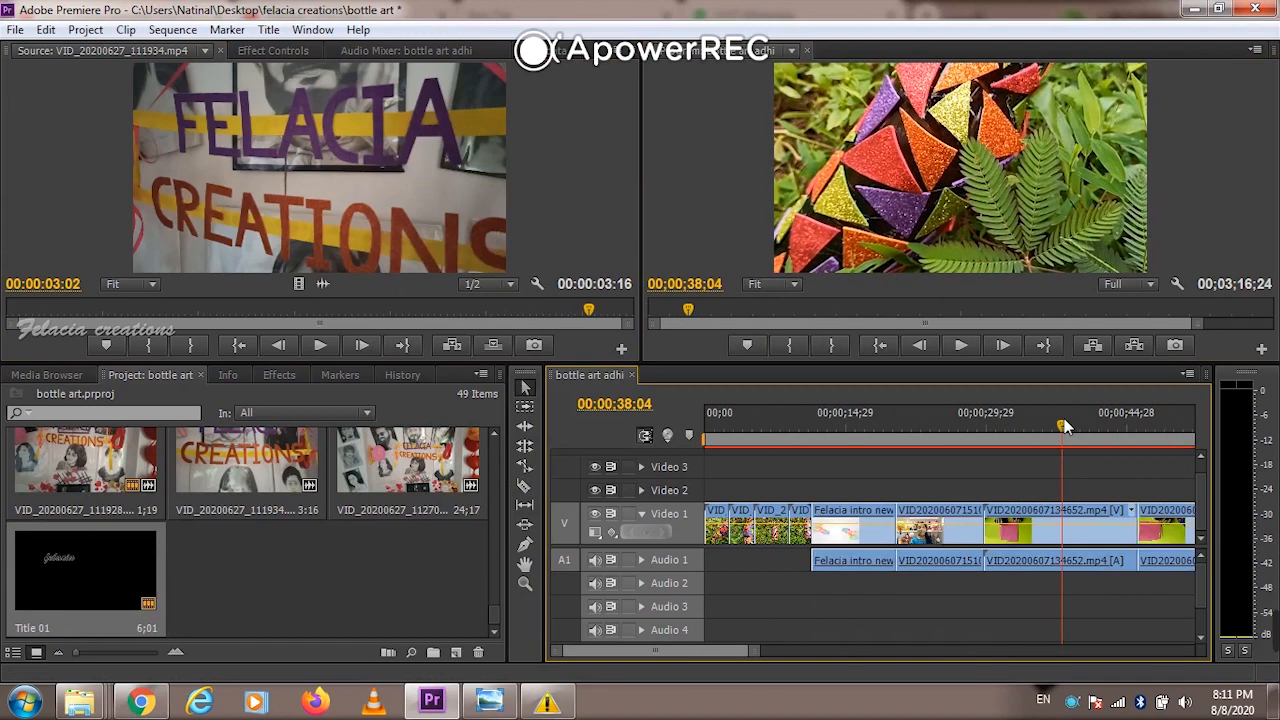
key(space)
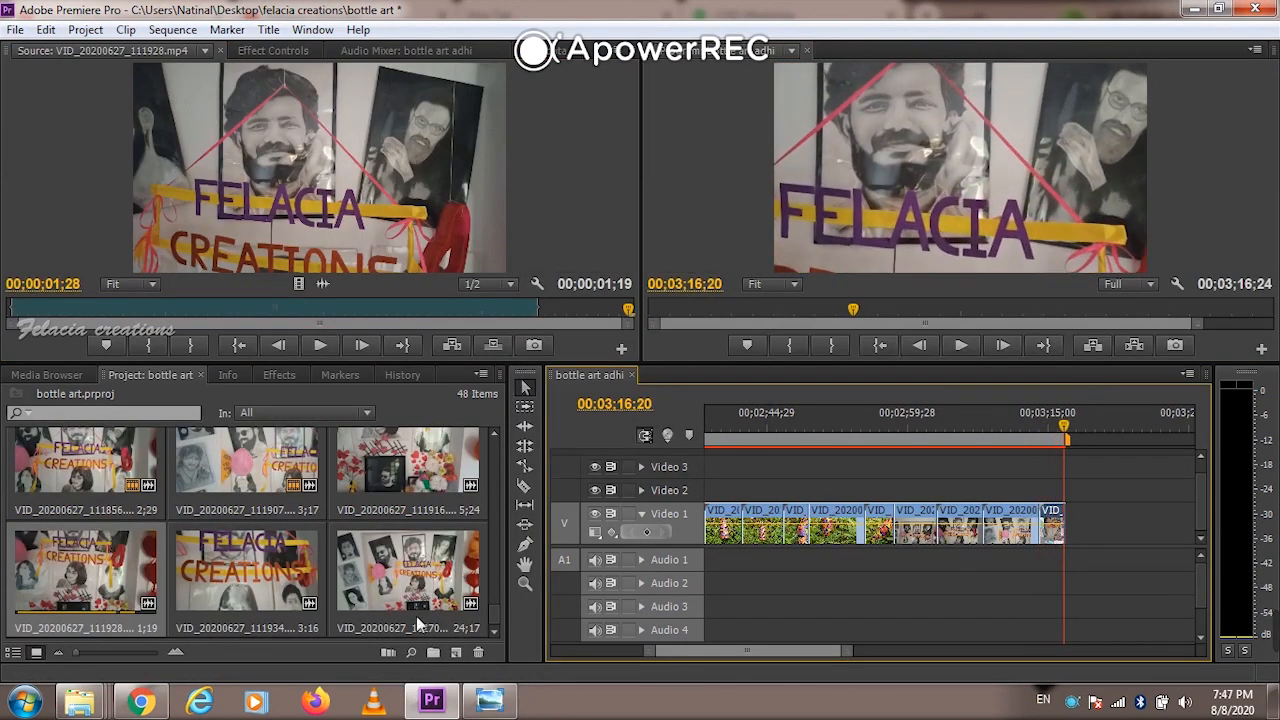
Load VID_20200627_111934.mp4 as the source and play it through from its beginning
double_click(251, 604)
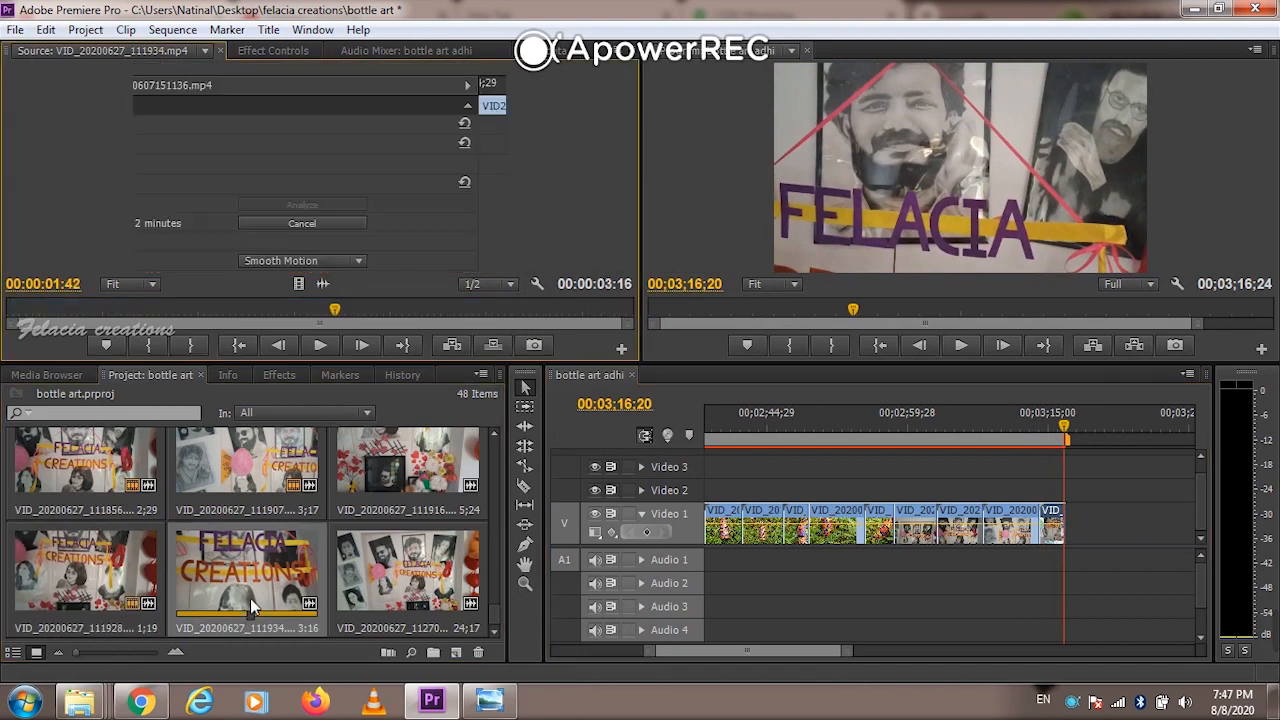
click(10, 316)
key(space)
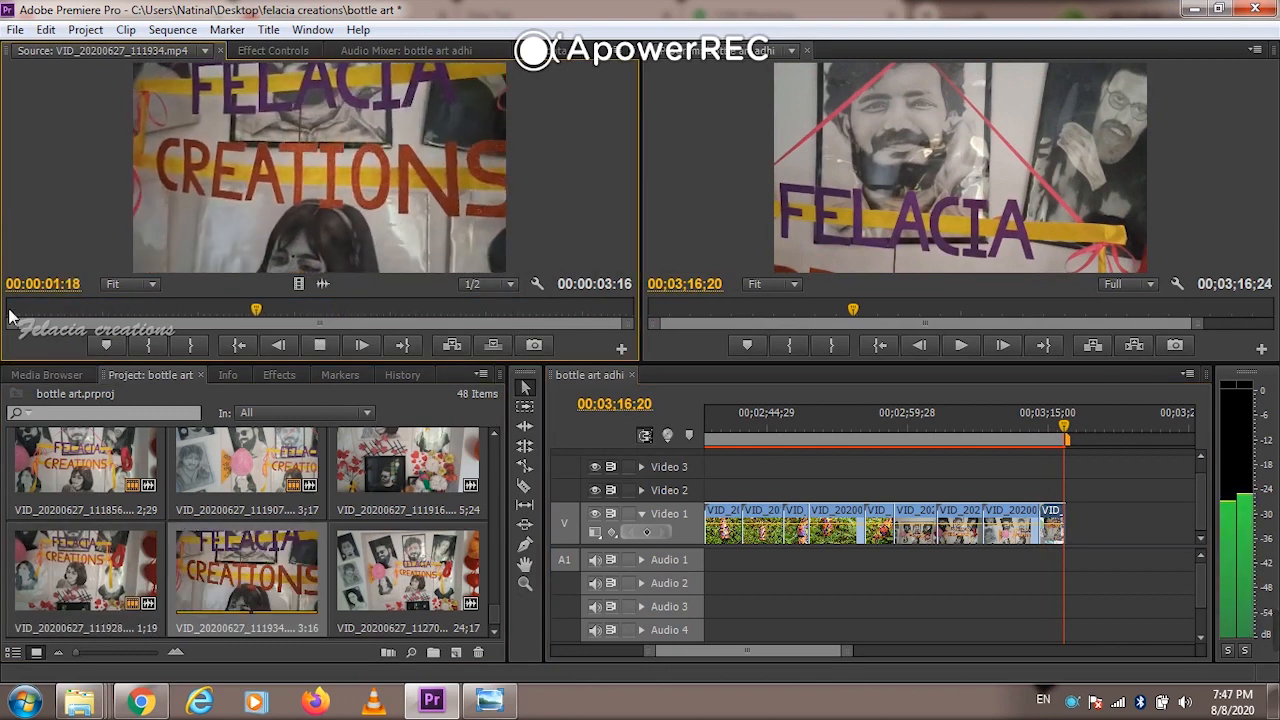
key(space)
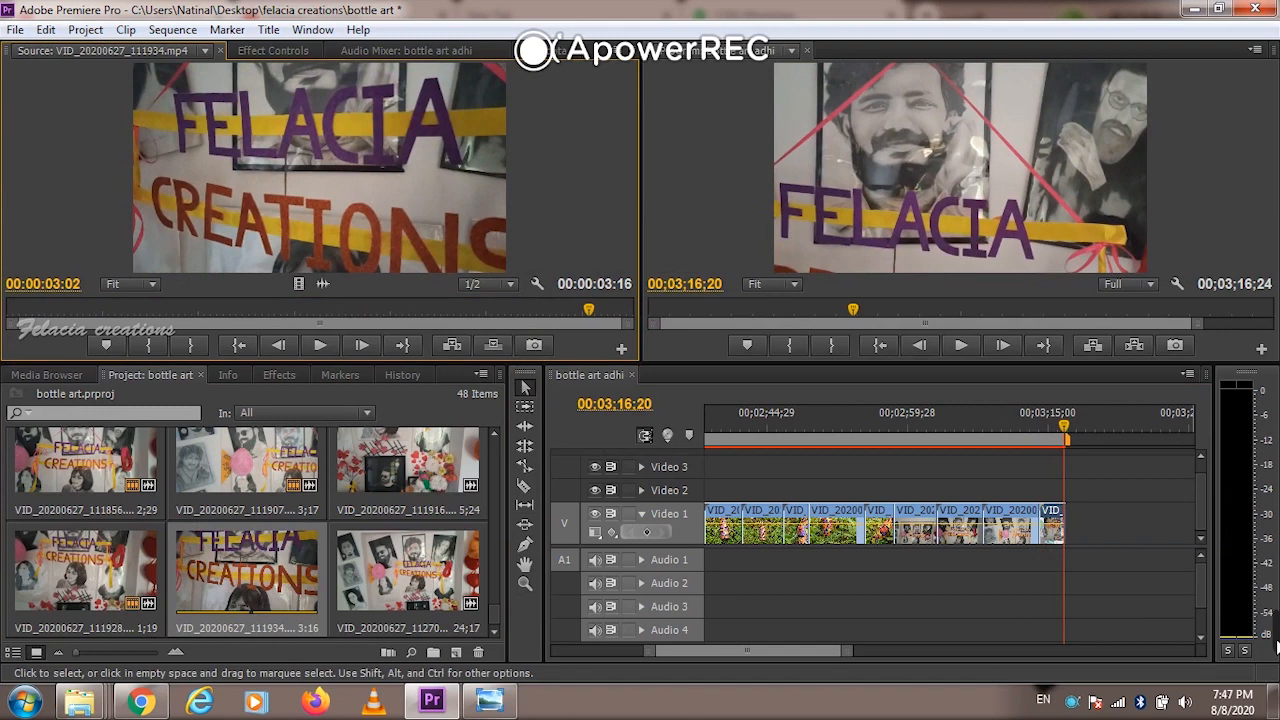
mouse_move(906, 636)
click(858, 631)
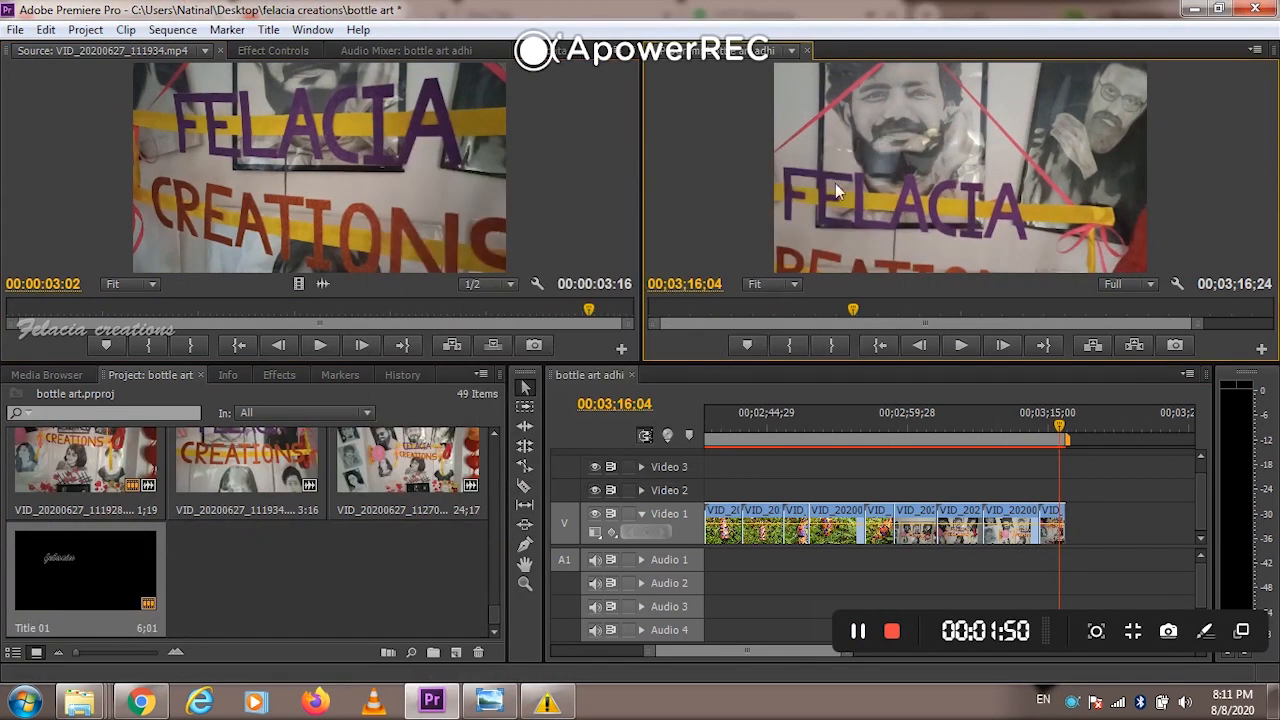
Replay the last wall clip on Video 1 and place the playhead at the sequence's end, at 00;03;16;21
drag(1060, 428, 1047, 428)
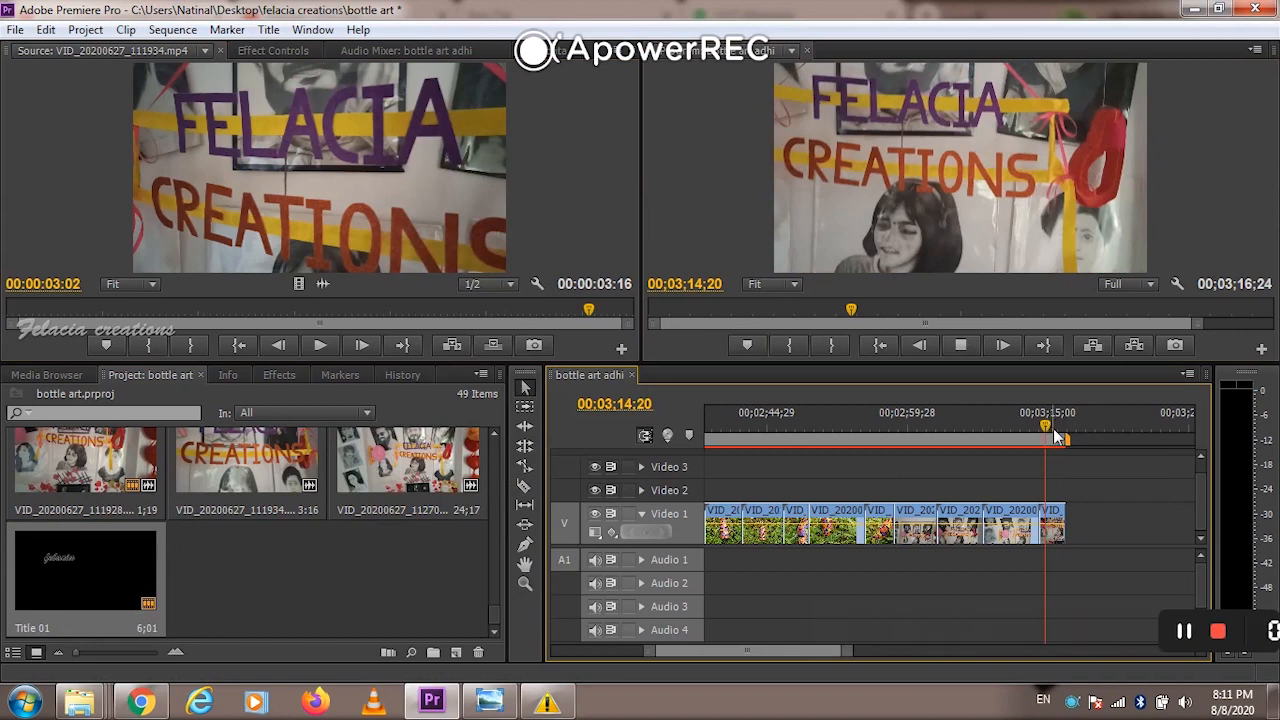
key(space)
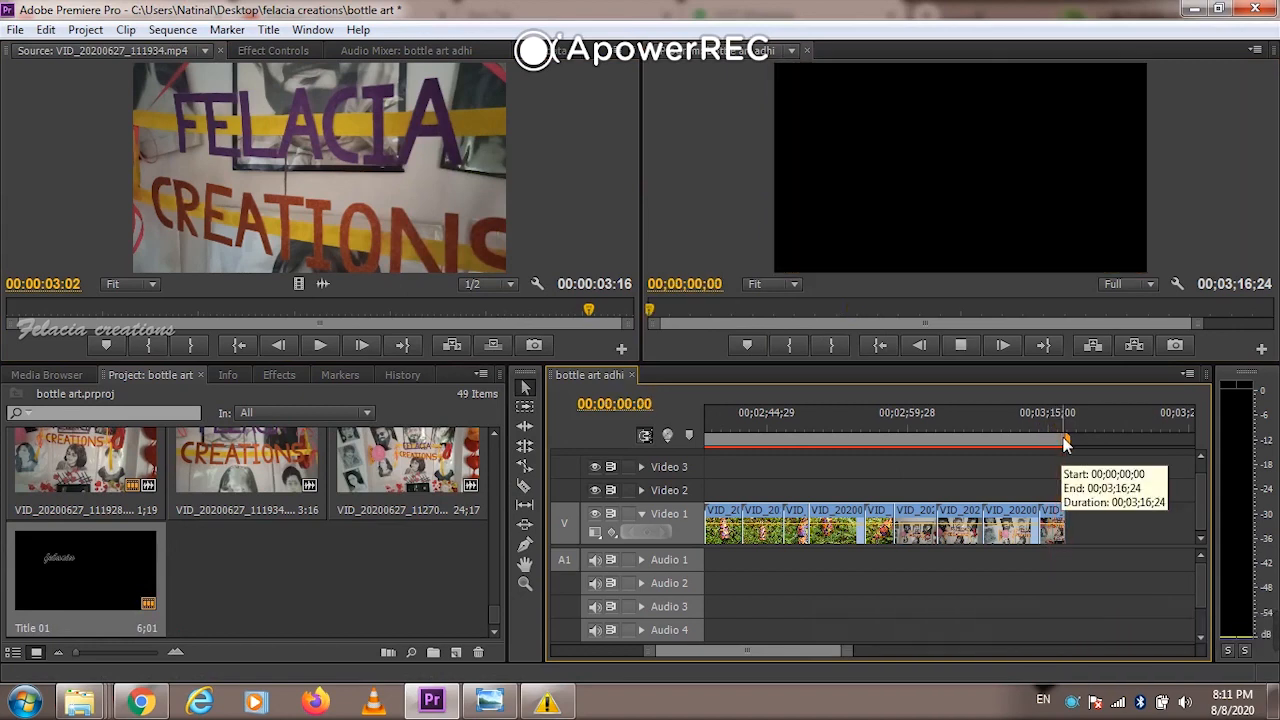
click(1064, 426)
click(1066, 427)
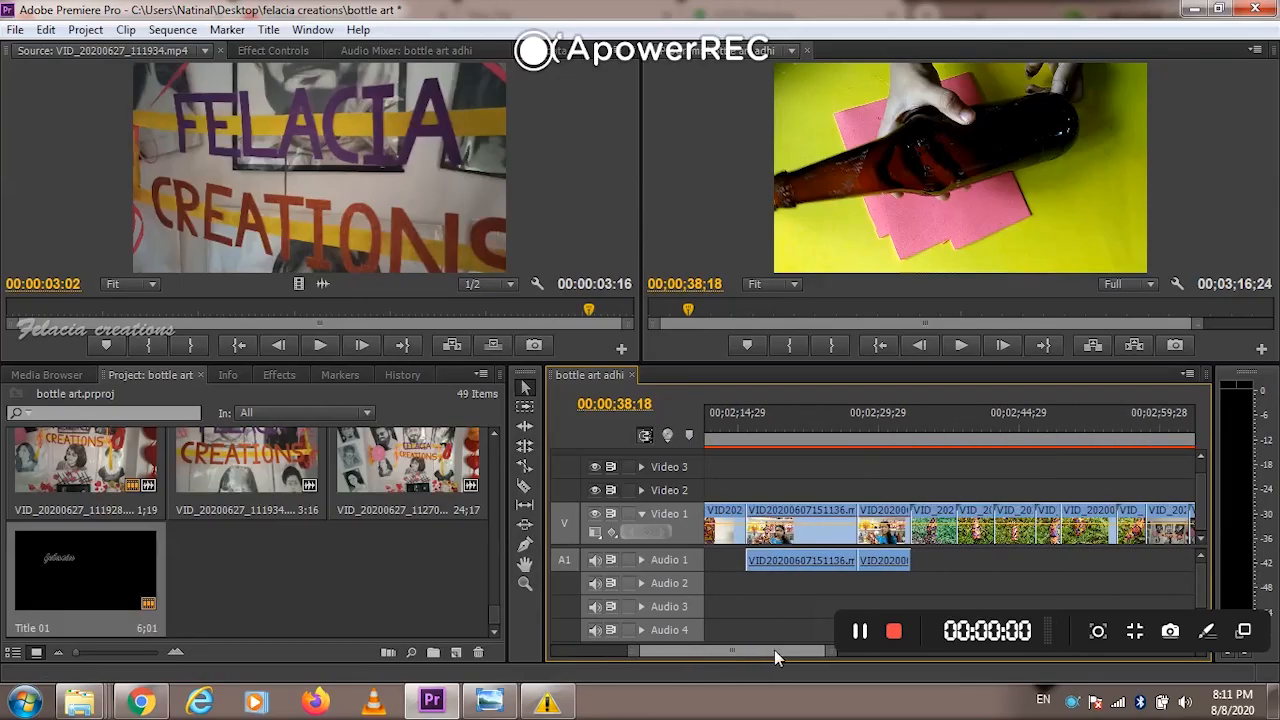
drag(774, 650, 800, 652)
drag(768, 418, 777, 424)
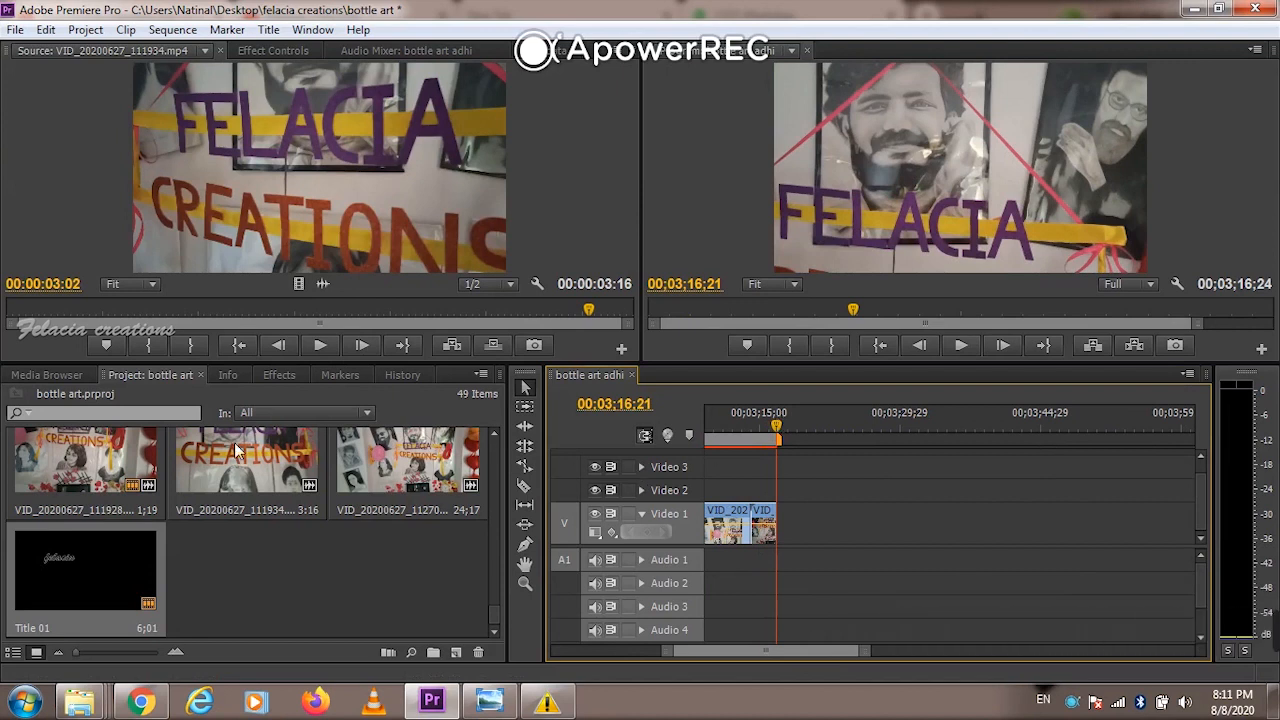
Load VID_20200627_111934.mp4 and mark a source range of 3:03 starting near its beginning
double_click(210, 481)
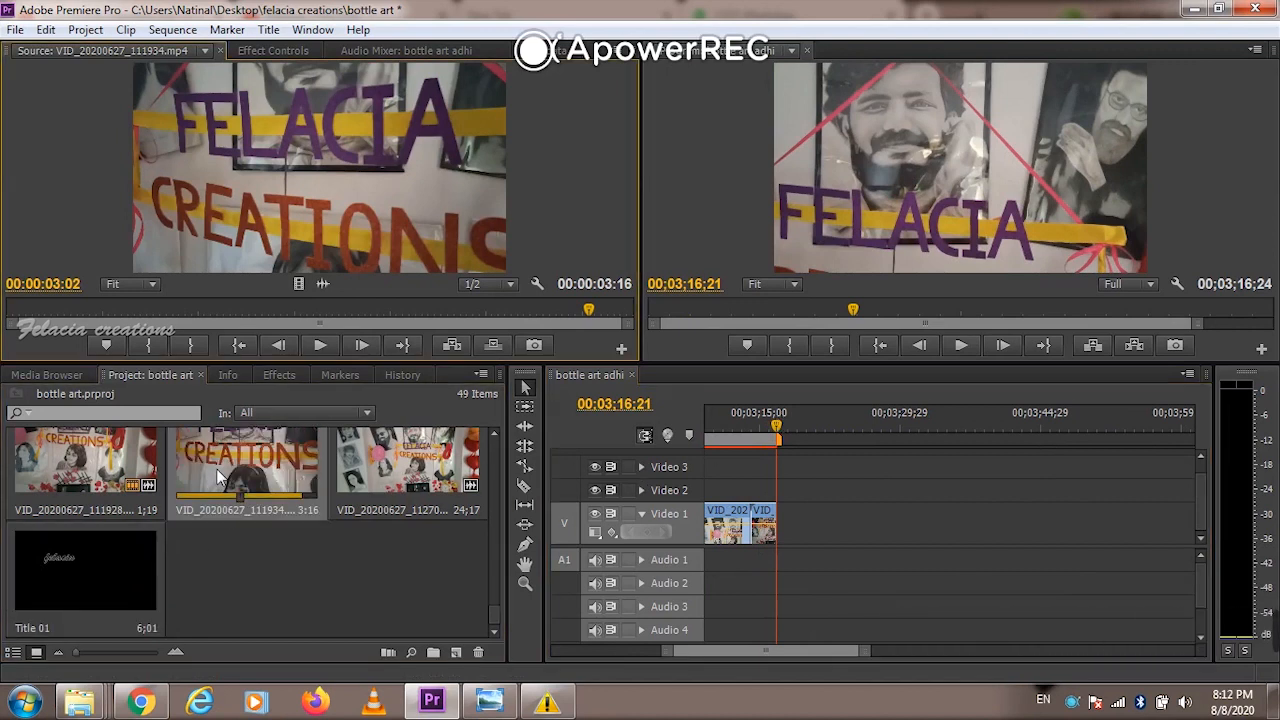
click(12, 310)
key(space)
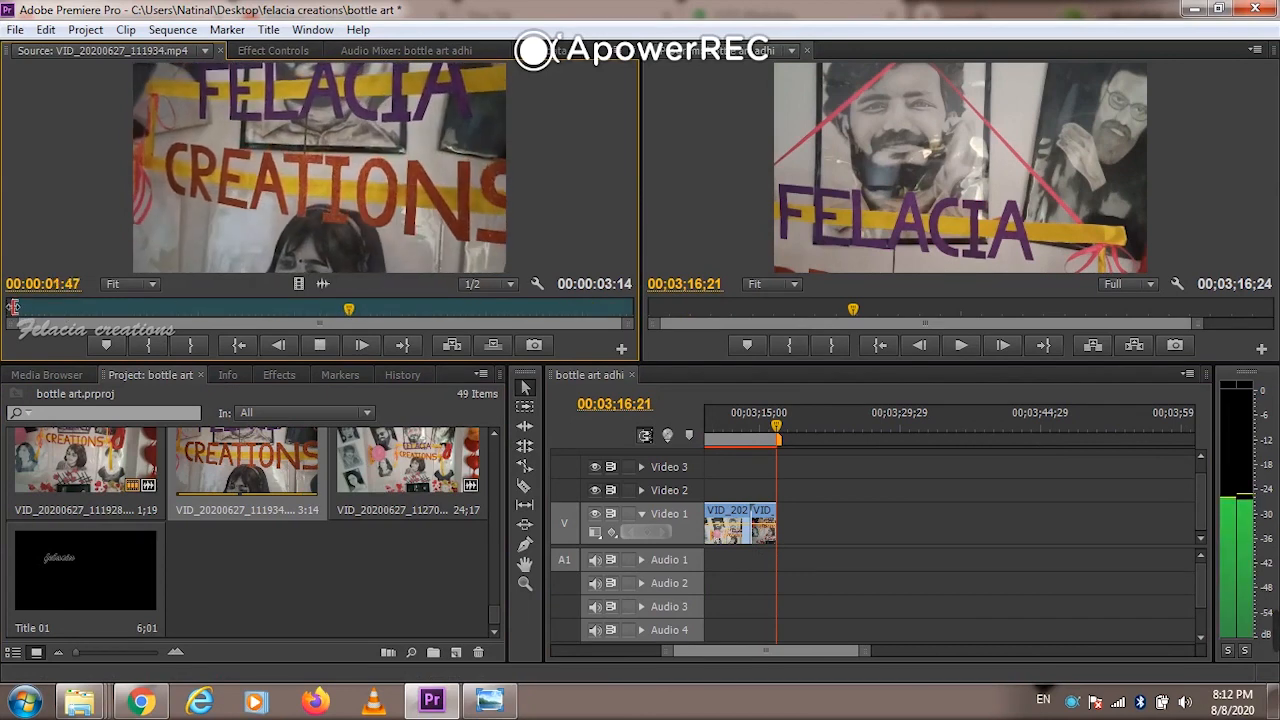
key(o)
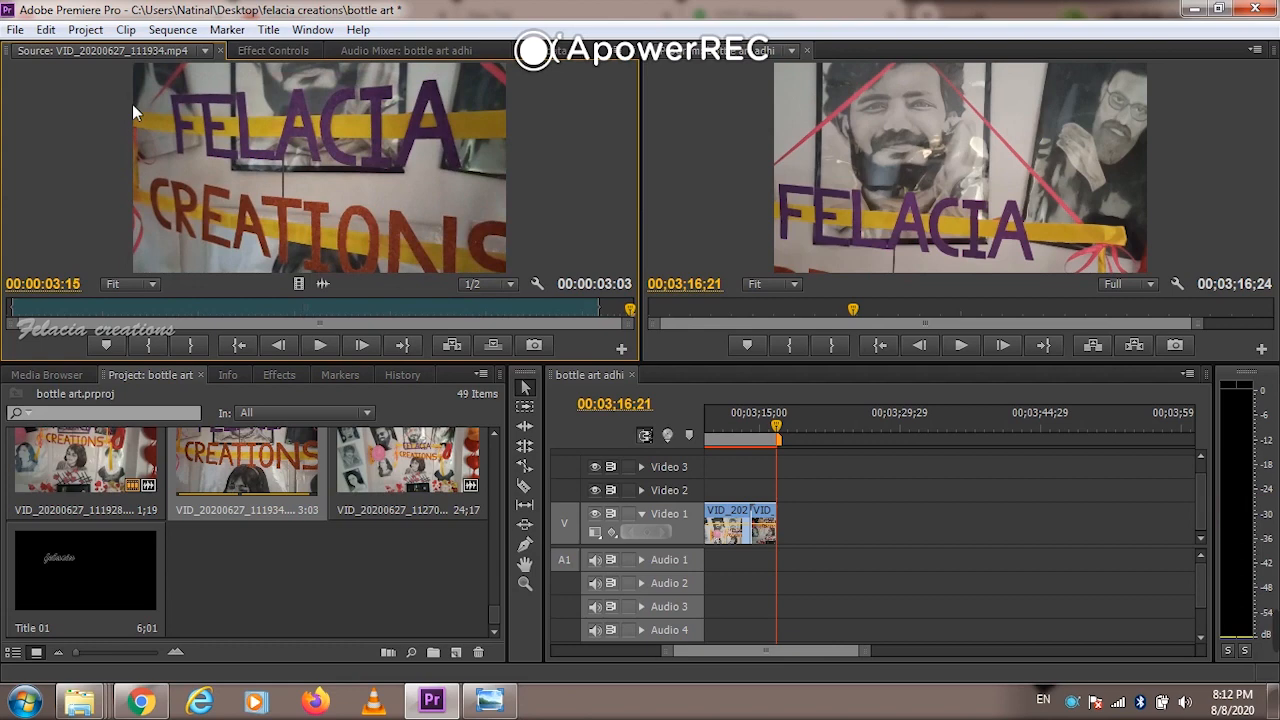
Append only the video of the marked VID_20200627_111934.mp4 range to Video 1, set its speed to 60%, and play it back
drag(750, 403, 795, 535)
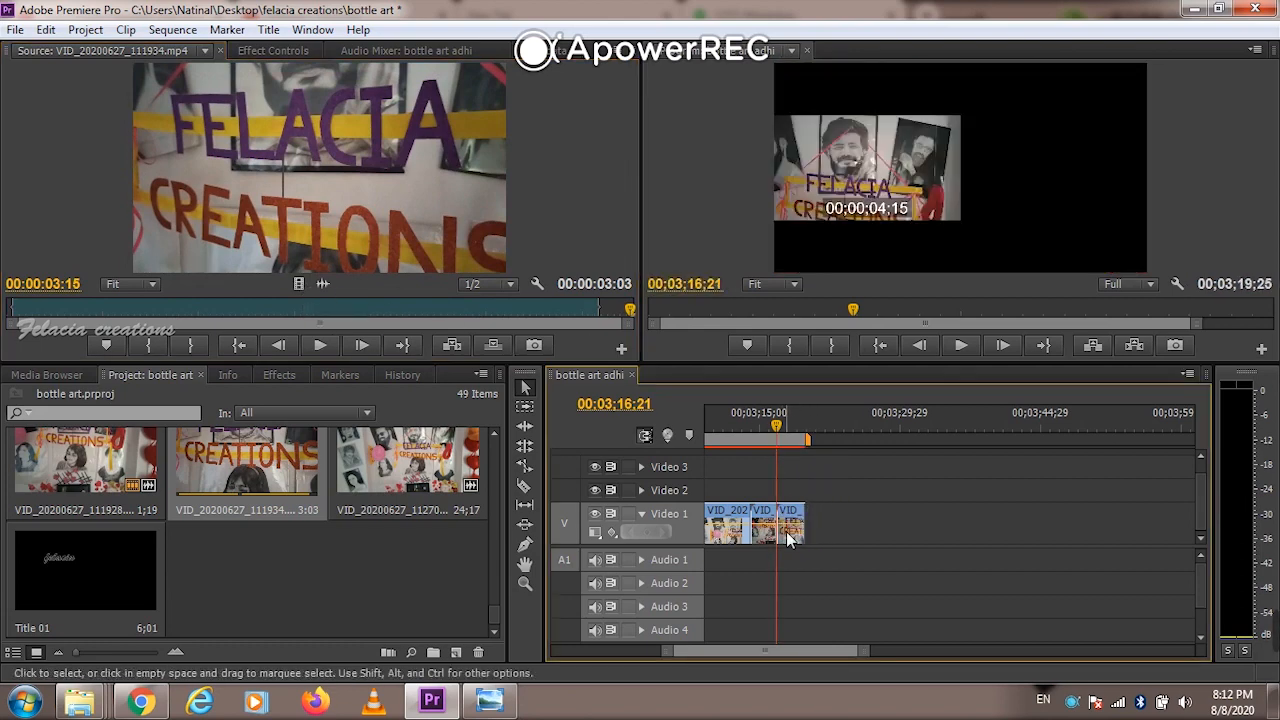
right_click(787, 536)
click(909, 390)
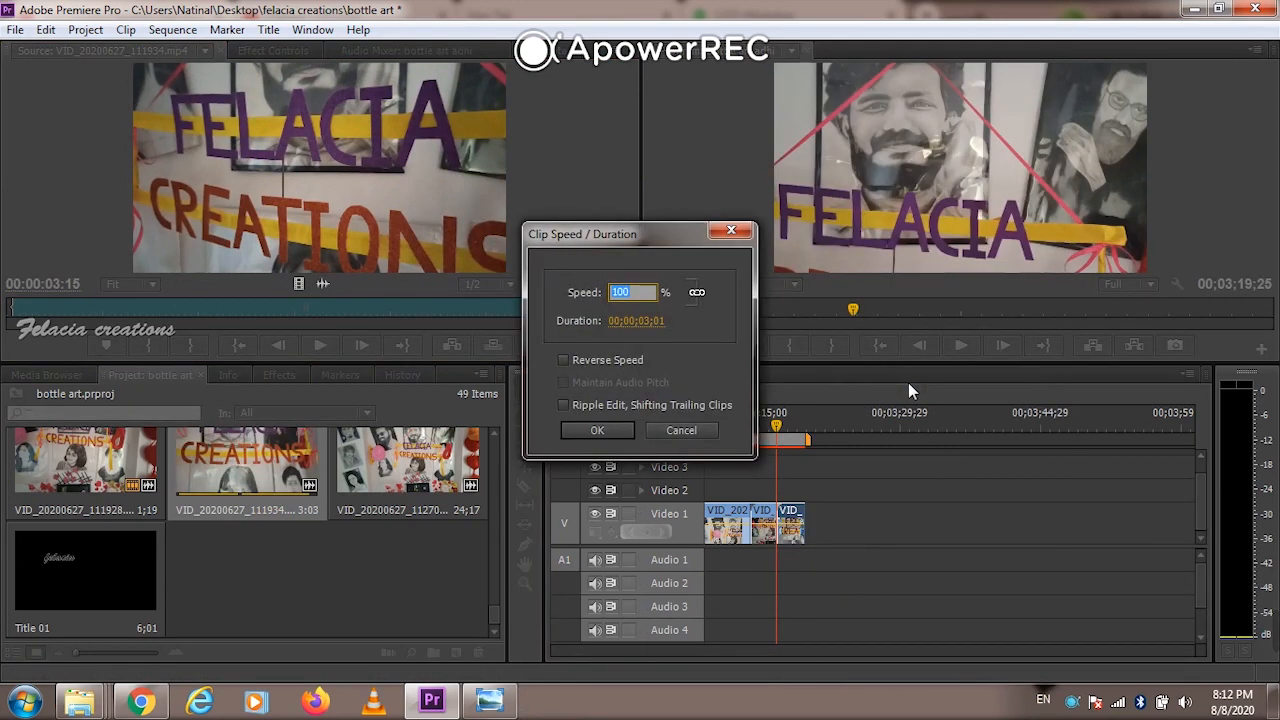
text(60)
key(Return)
key(space)
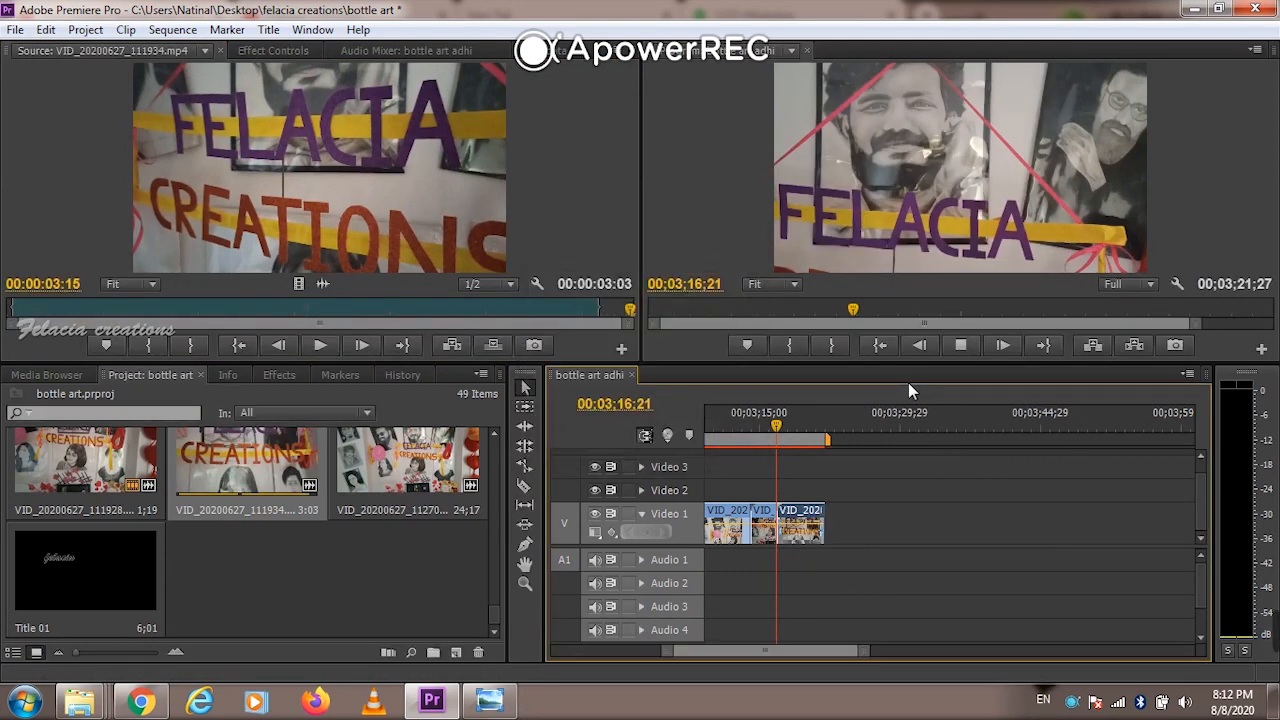
Load VID_20200627_112706.mp4 as the source and review its opening section
double_click(354, 481)
click(7, 316)
key(space)
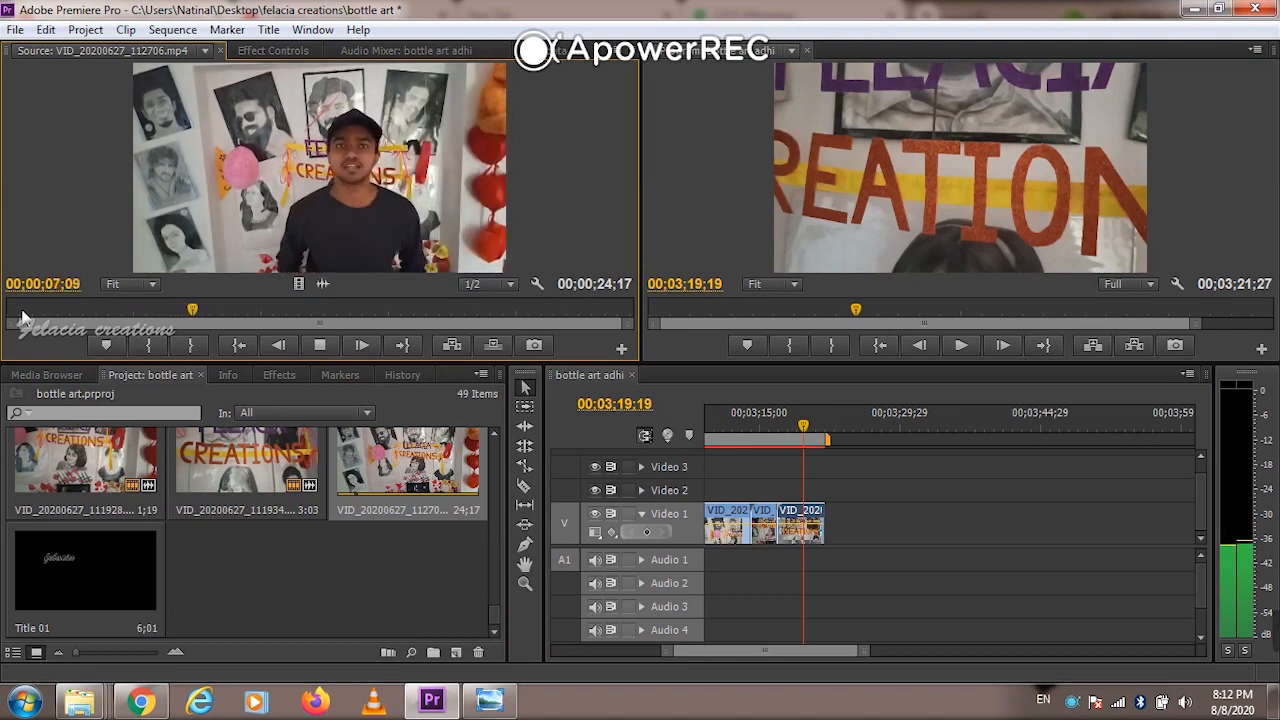
key(space)
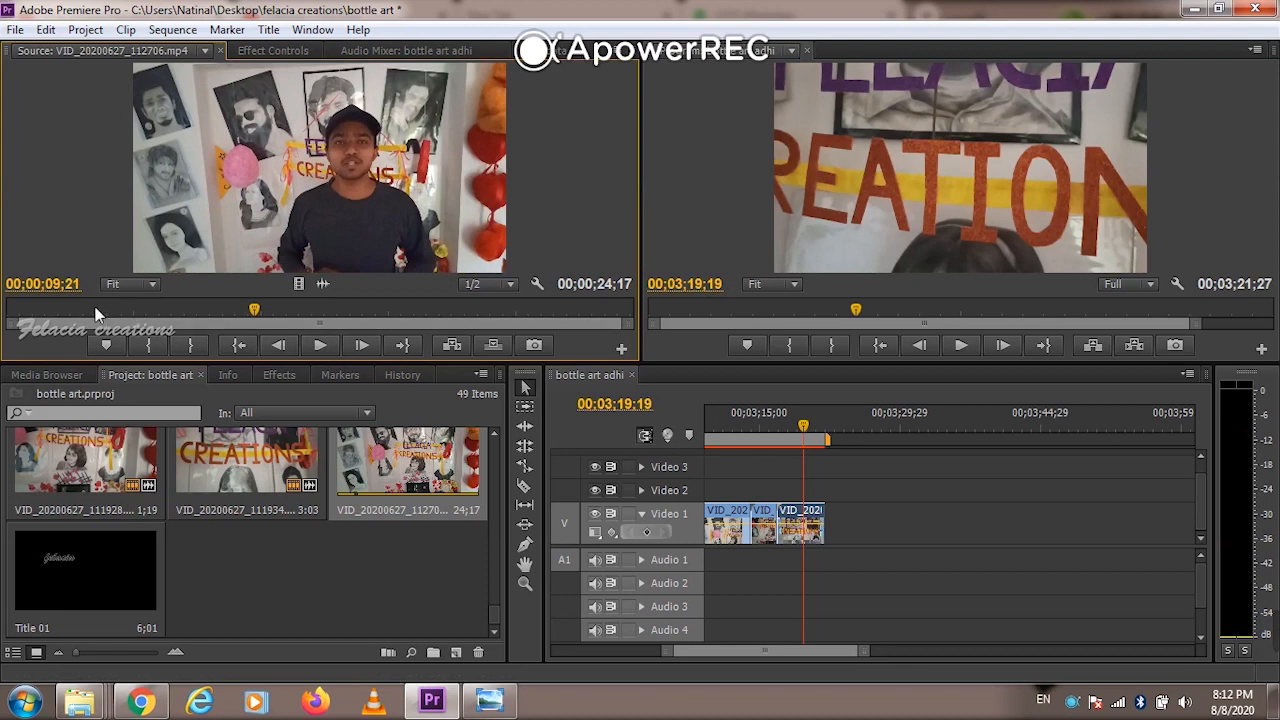
click(53, 312)
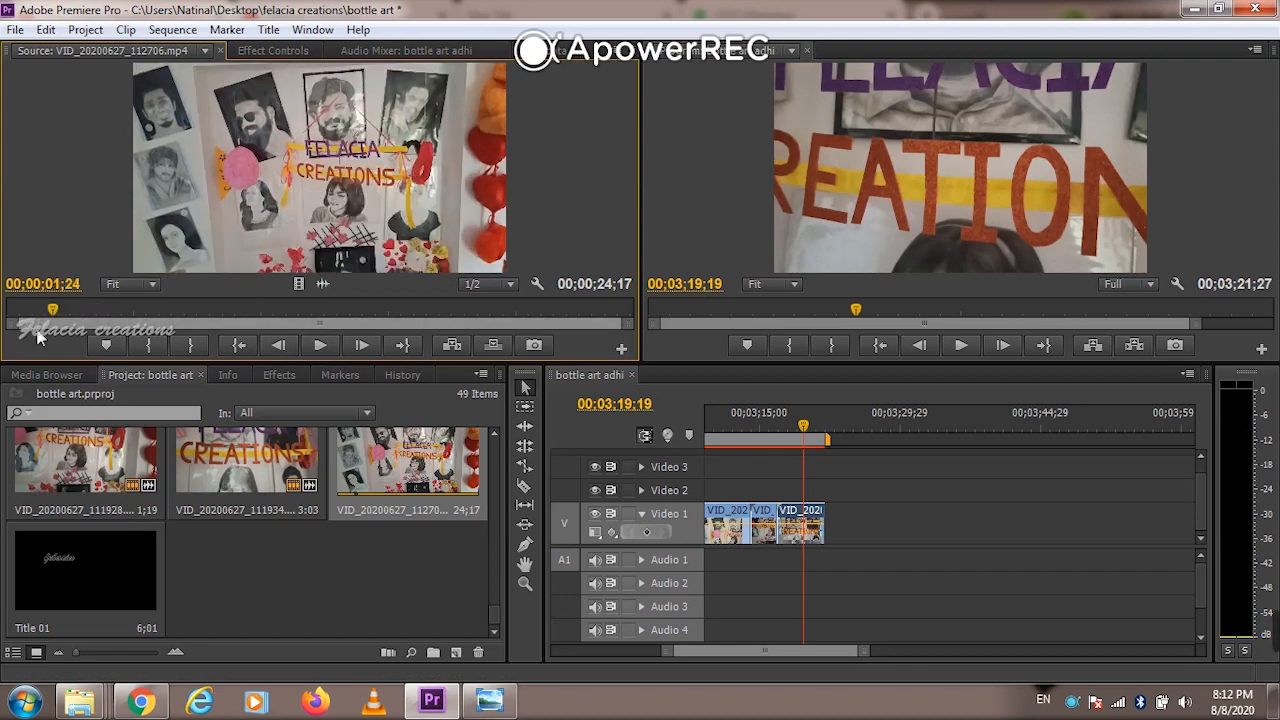
Append SUBB_1.mp4 with its audio after the last wall clip on Video 1 and play it back
click(822, 428)
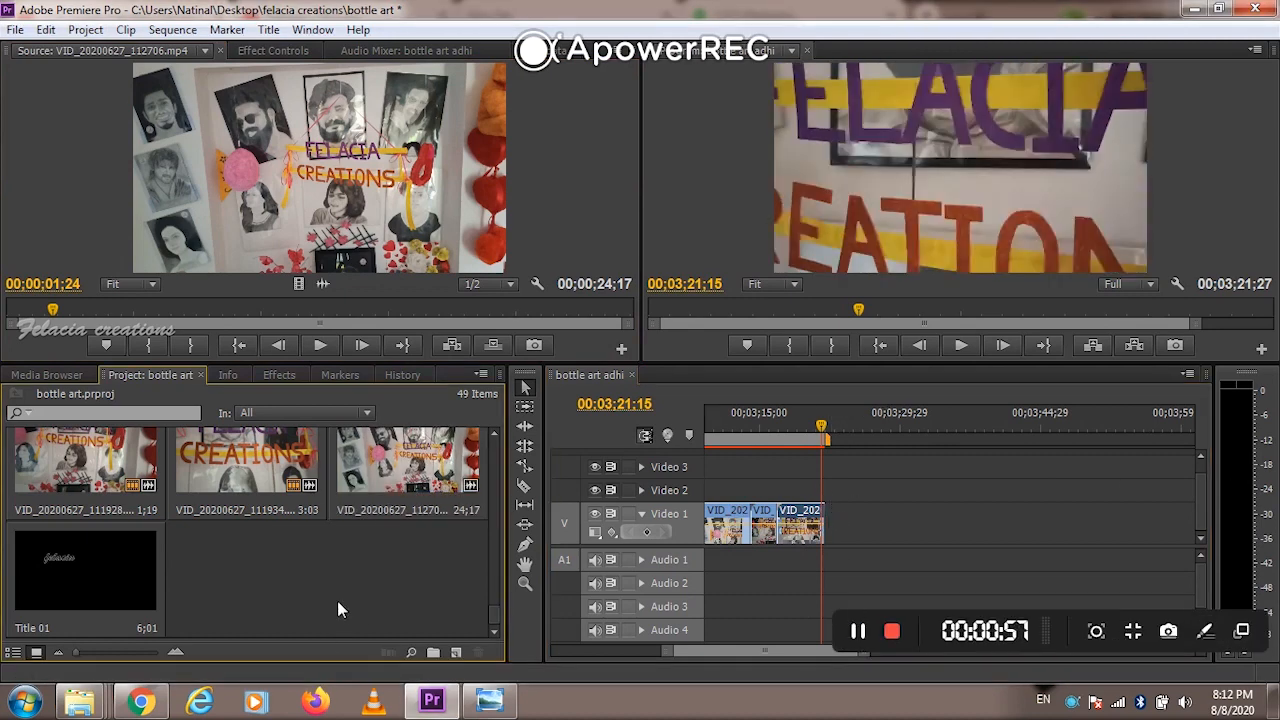
scroll(337, 600, down, 10)
scroll(341, 595, up, 3)
scroll(341, 590, down, 3)
double_click(420, 482)
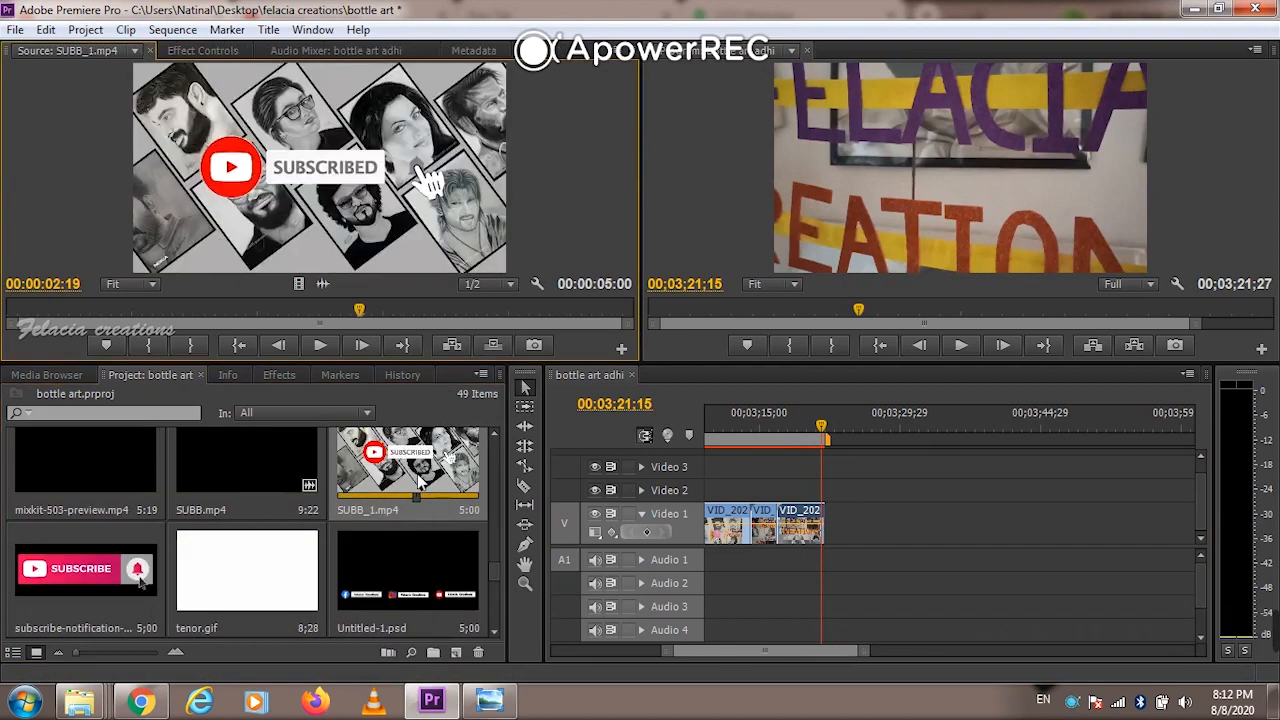
drag(775, 333, 830, 515)
key(space)
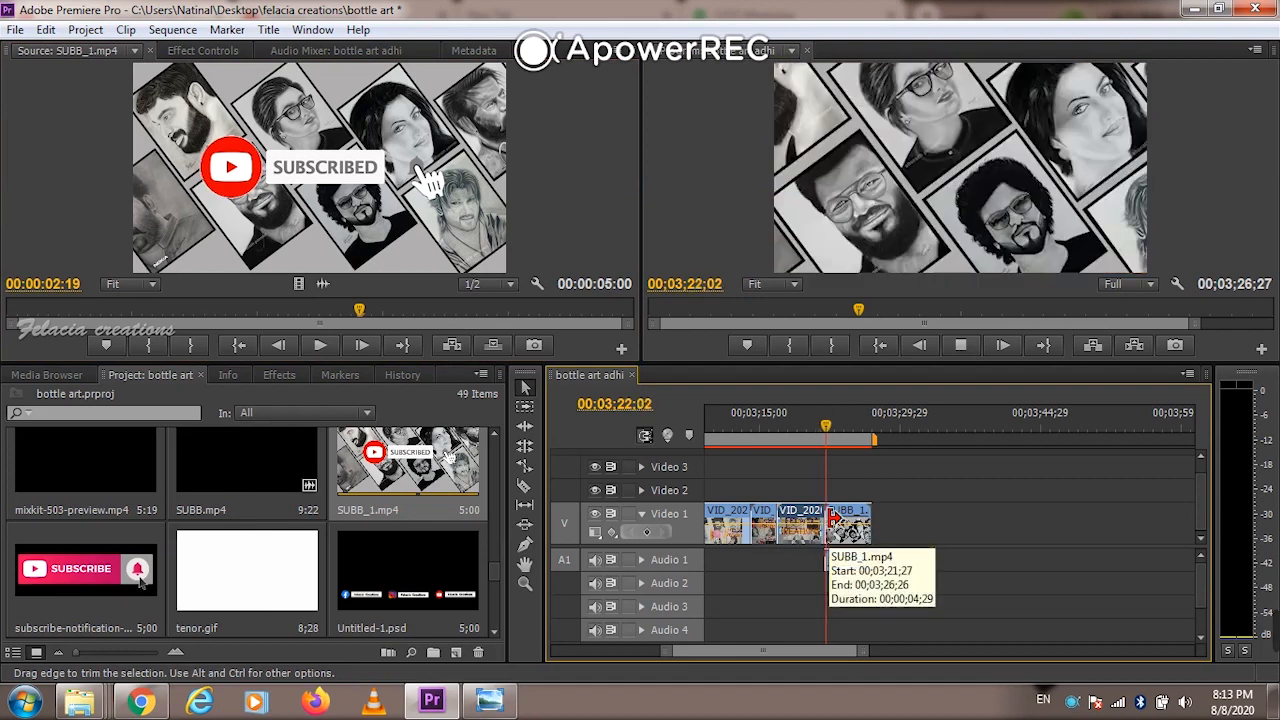
Scale the SUBB_1.mp4 clip down to fit the frame width and play it back
click(862, 232)
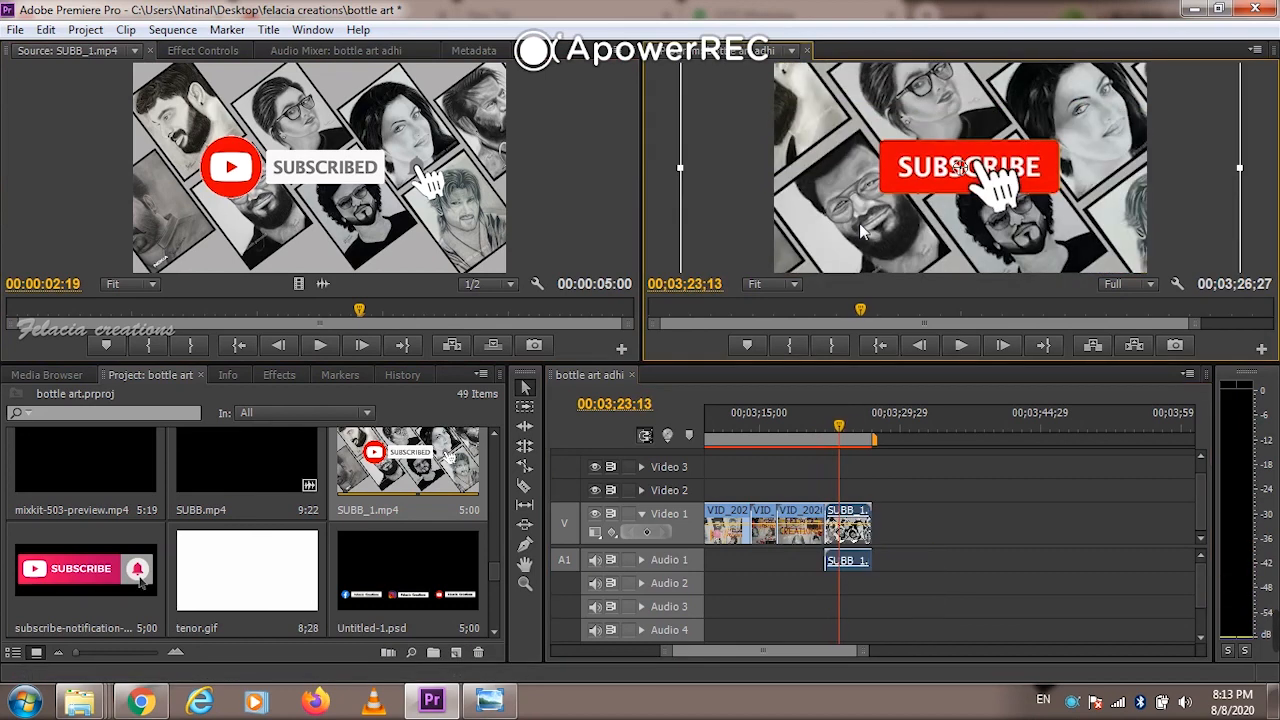
drag(723, 166, 770, 172)
key(space)
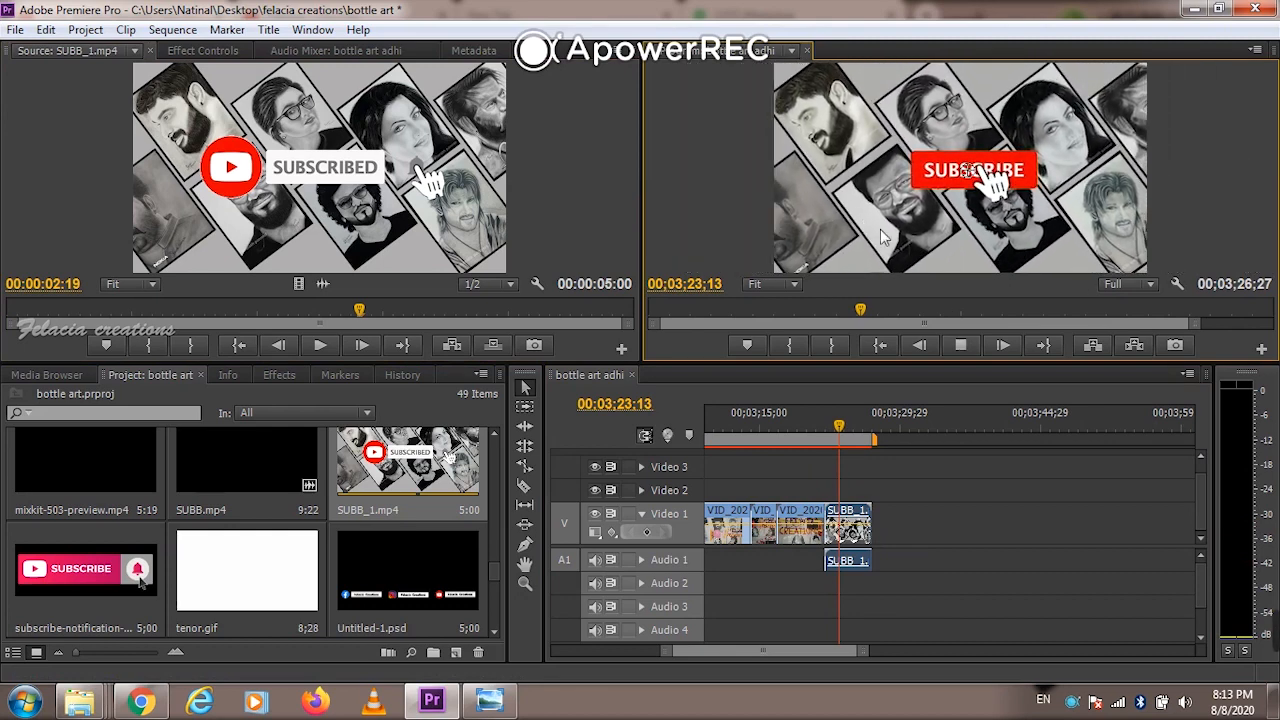
key(space)
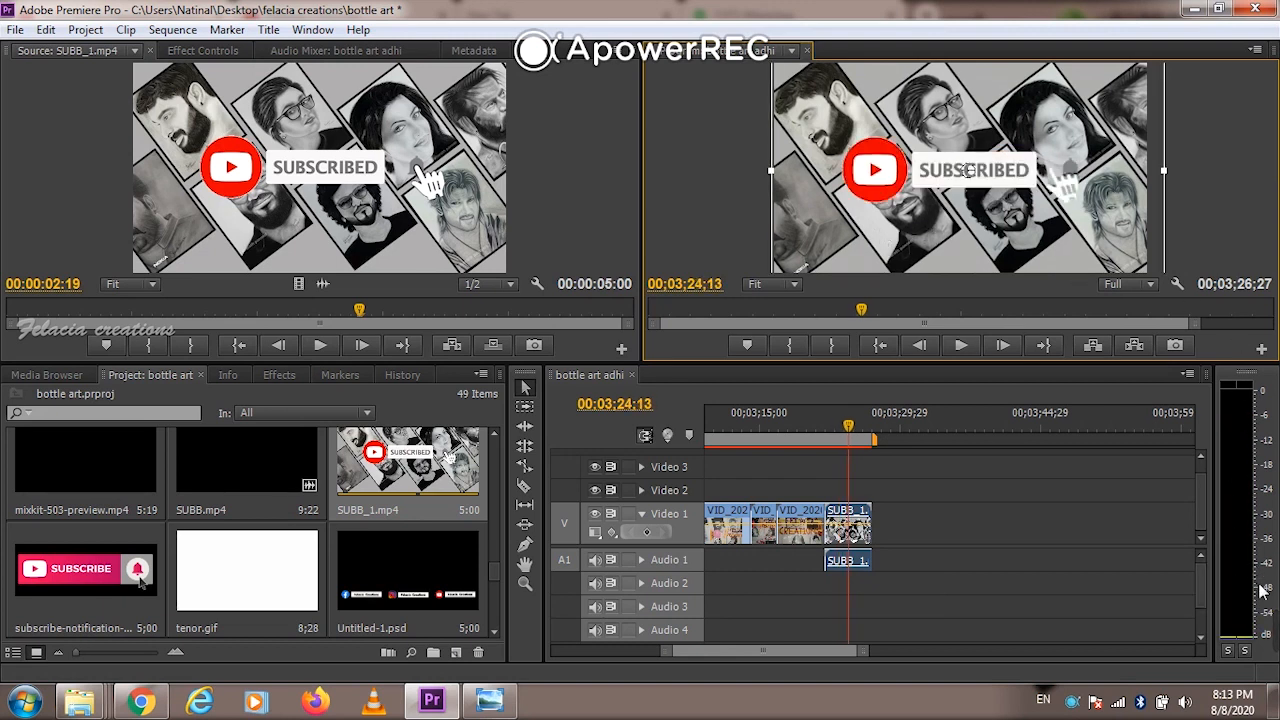
Append felacia outro new.mp4 with its audio directly after the SUBB_1.mp4 clip on Video 1
mouse_move(1268, 630)
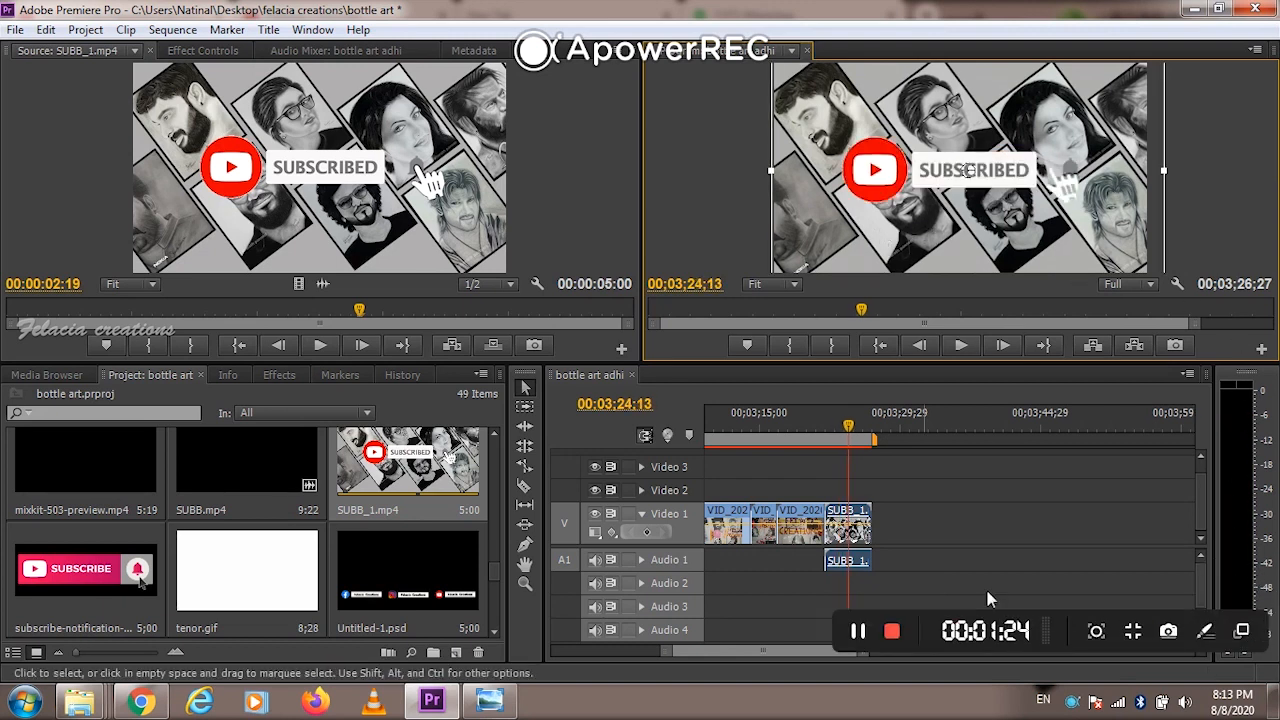
click(950, 457)
scroll(413, 538, down, 3)
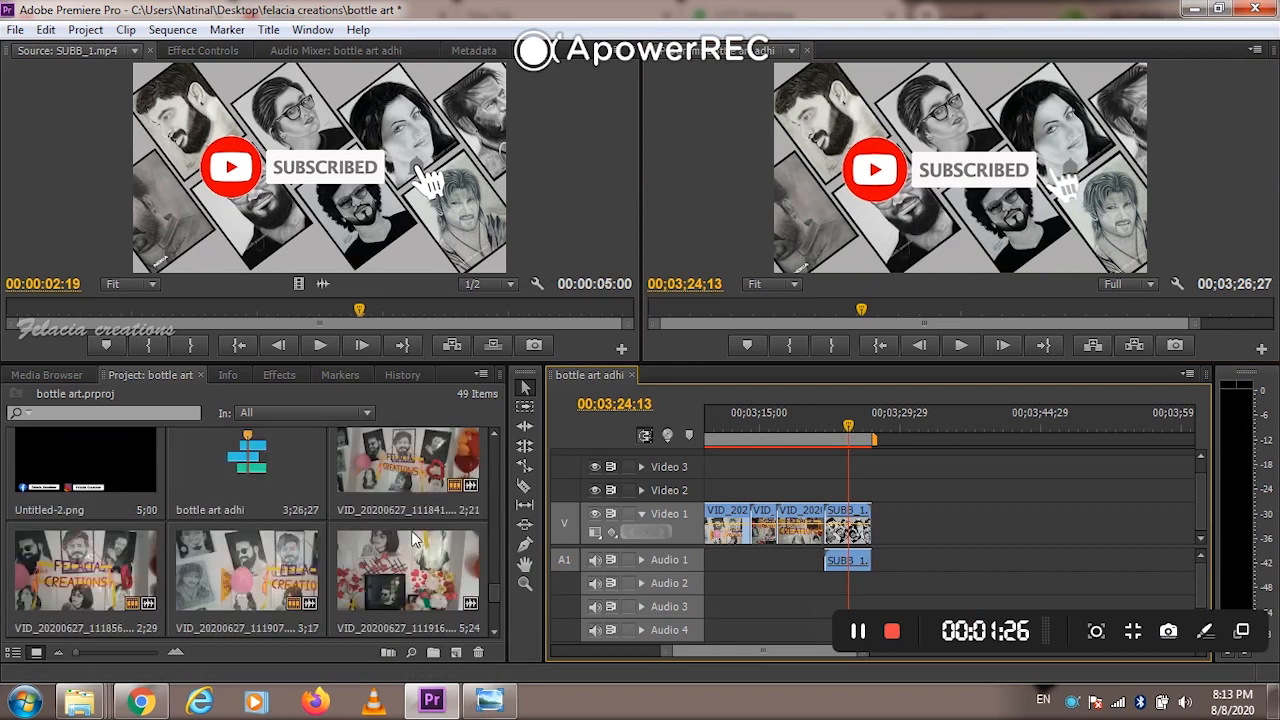
scroll(413, 538, down, 5)
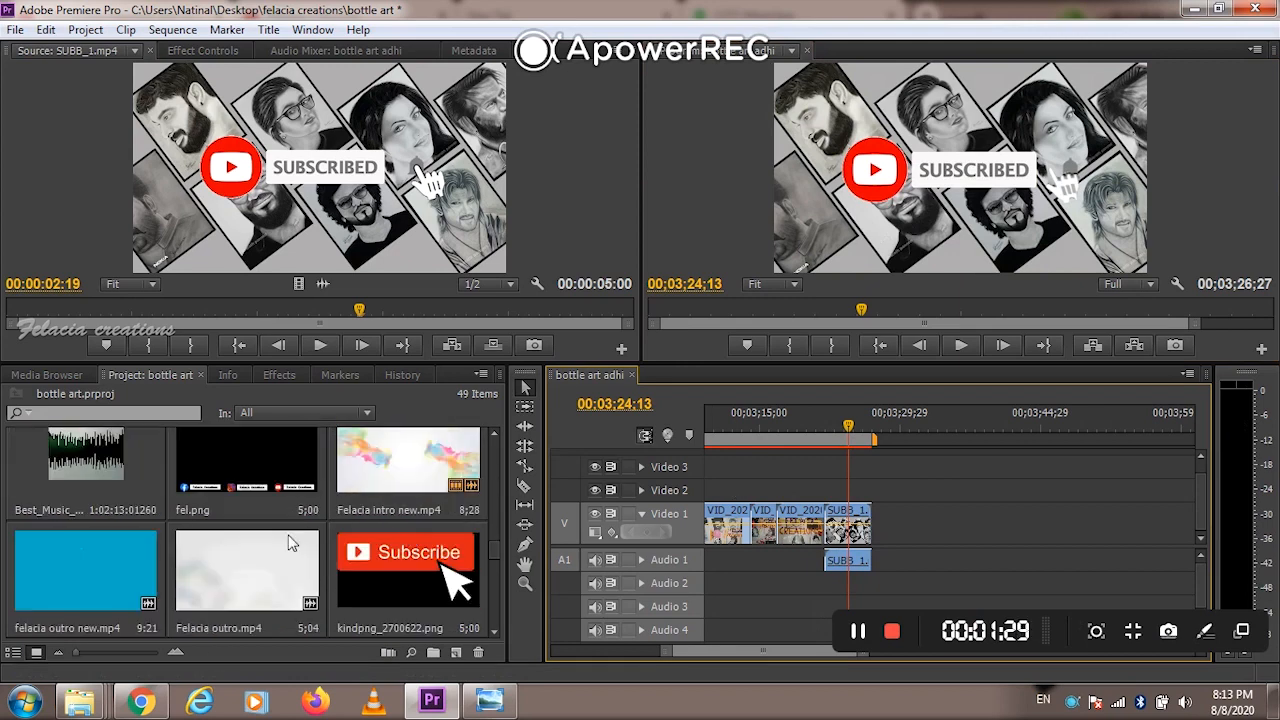
click(61, 537)
double_click(61, 537)
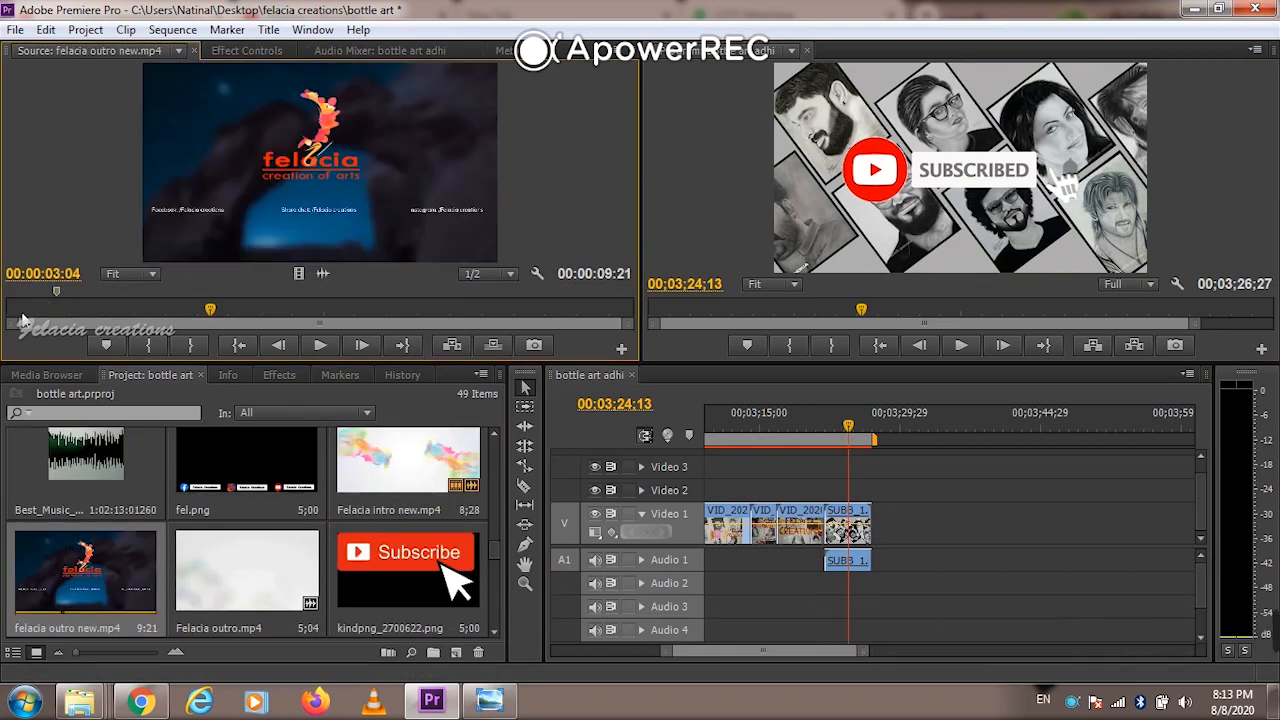
drag(88, 572, 875, 525)
click(962, 428)
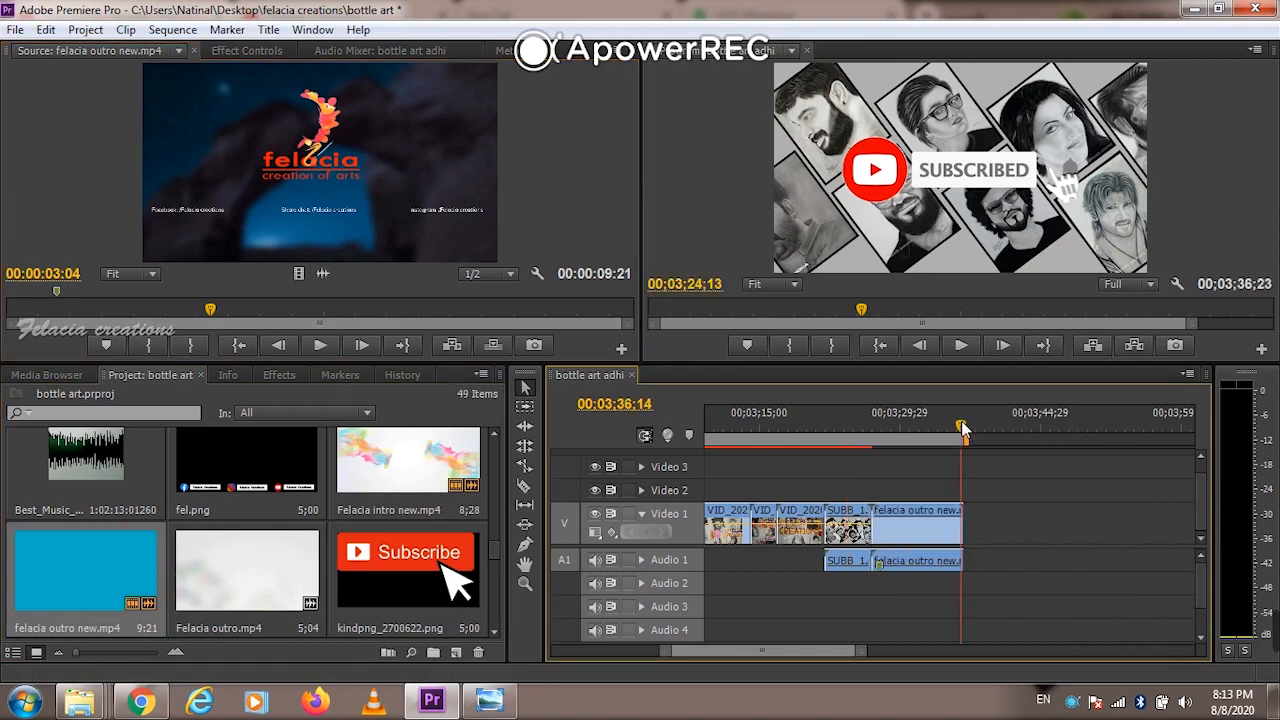
Play the sequence from its start to check the opening clips and the Felacia intro
drag(800, 644, 640, 648)
click(709, 425)
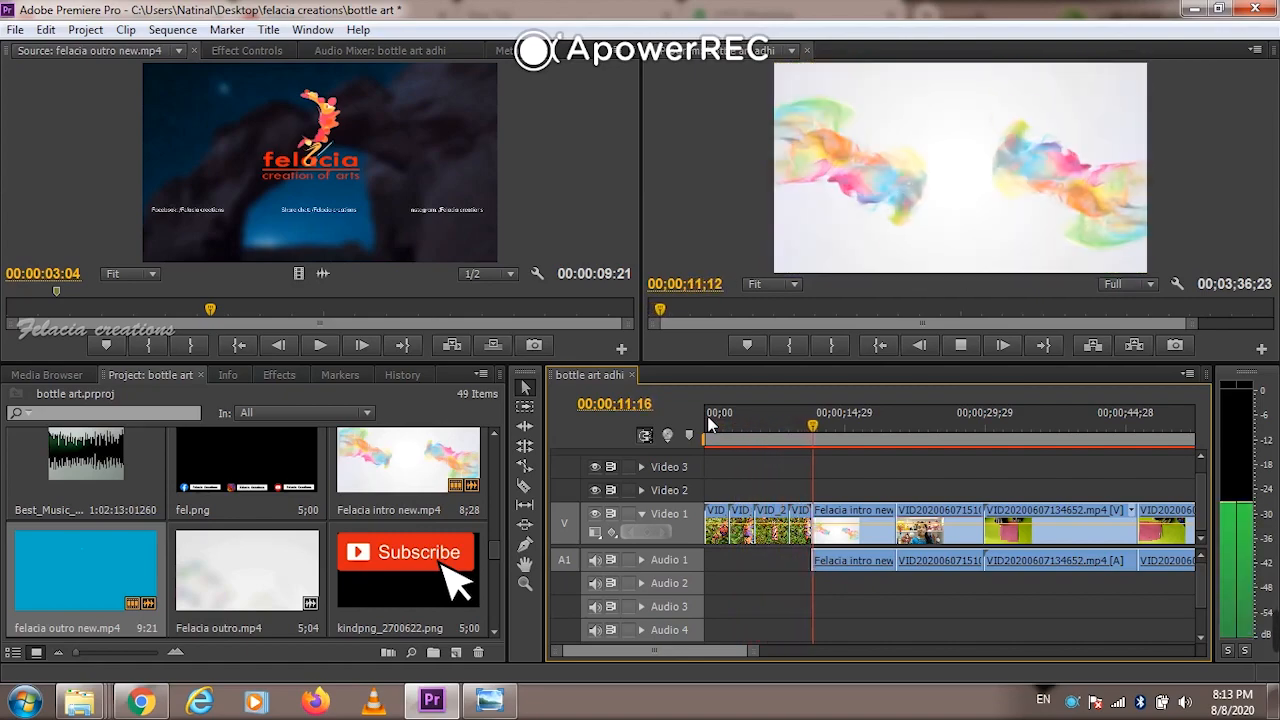
click(786, 430)
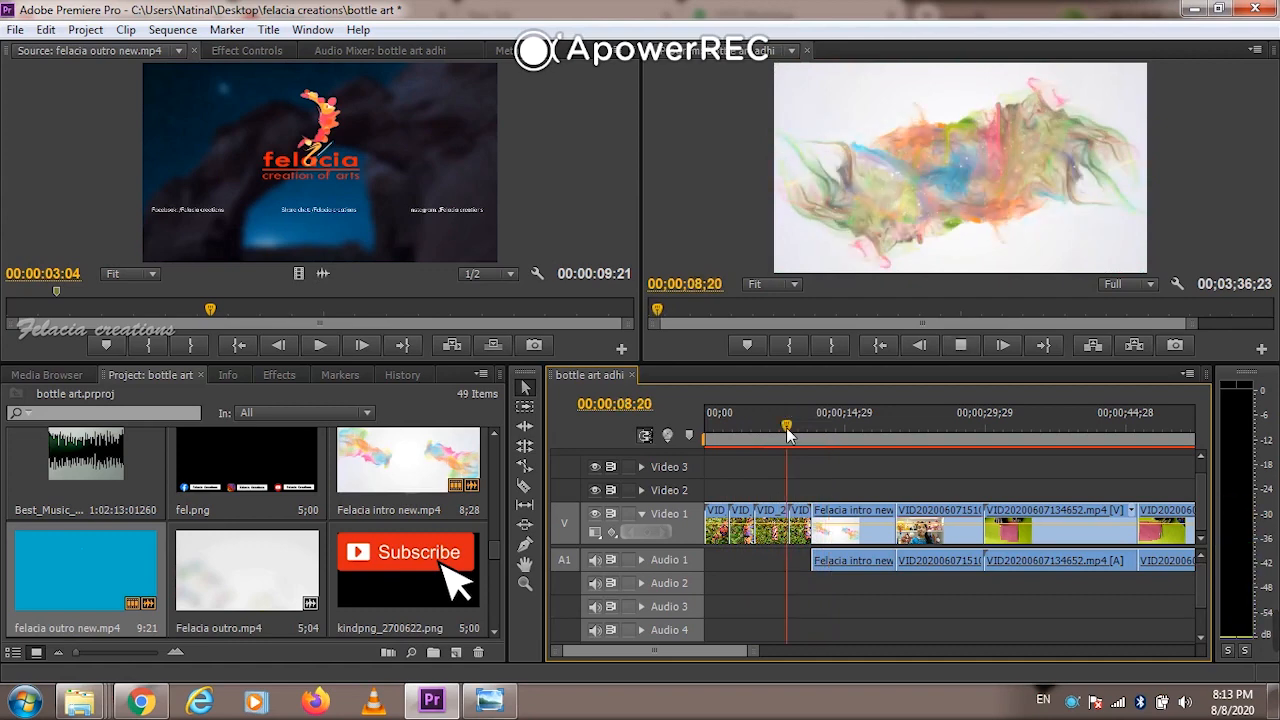
key(space)
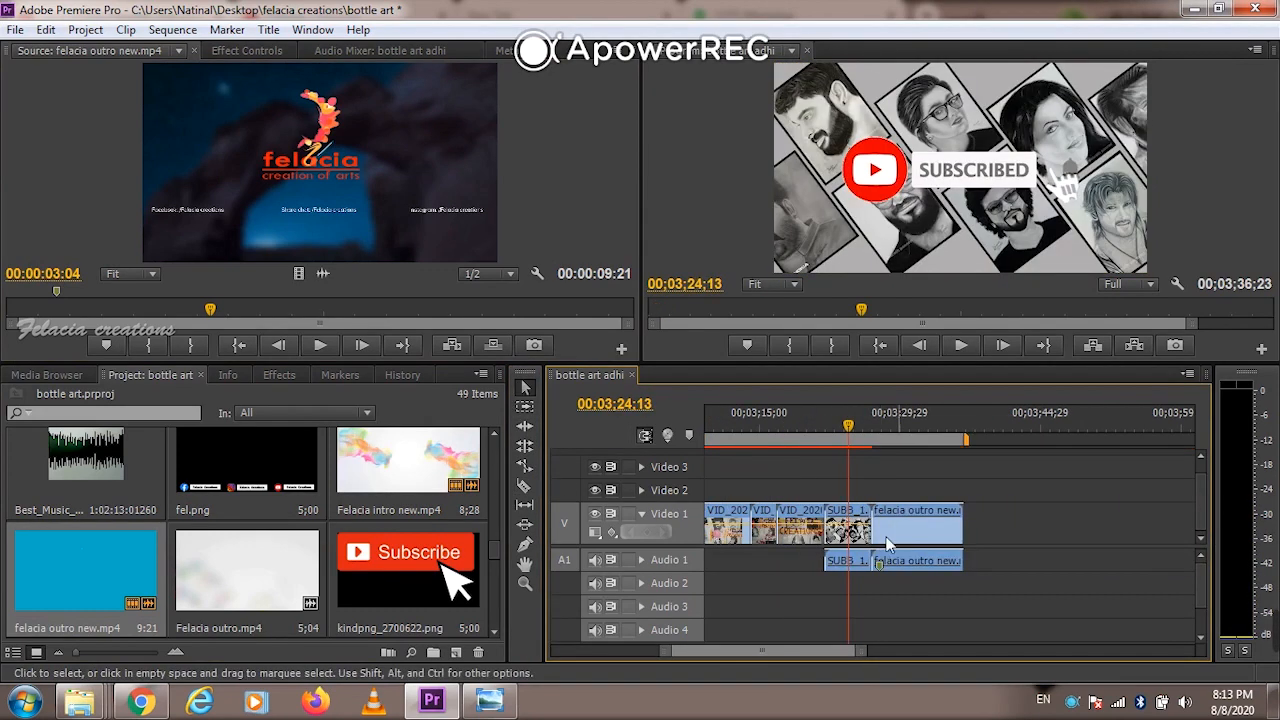
Check the frame near the end of the Felacia outro and play the opening bottle clips from the sequence start
click(962, 428)
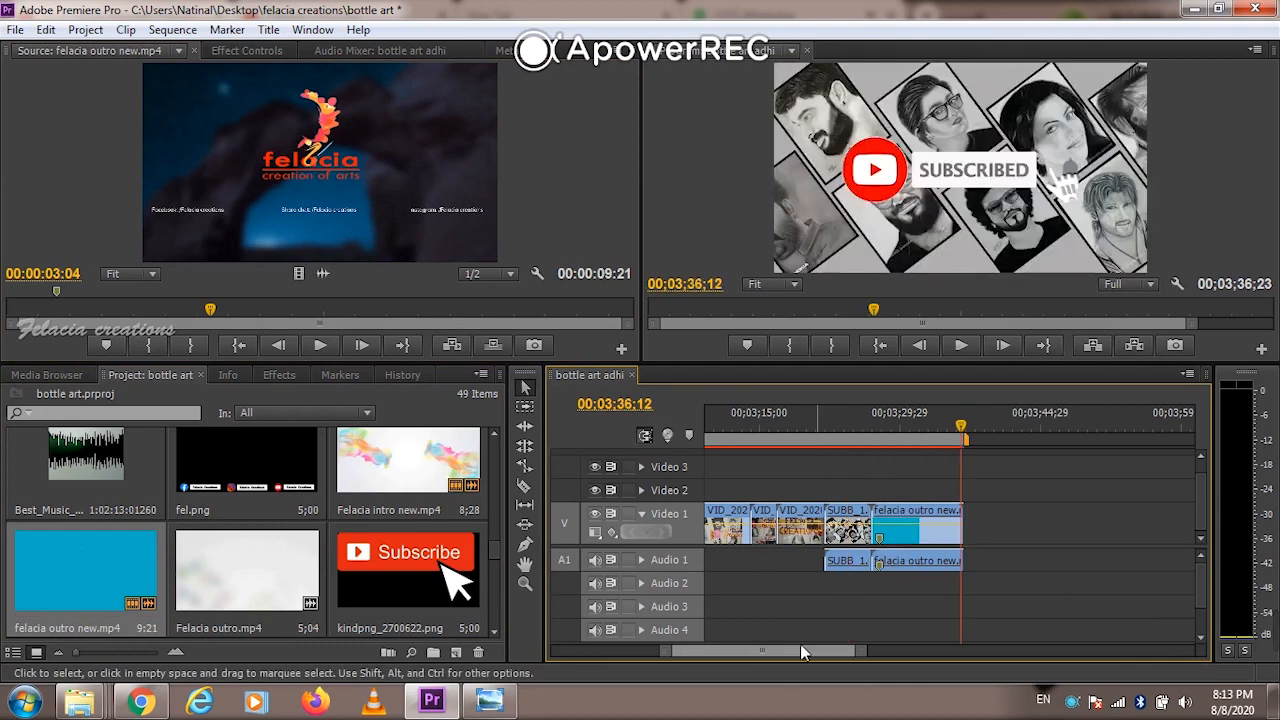
drag(798, 650, 665, 650)
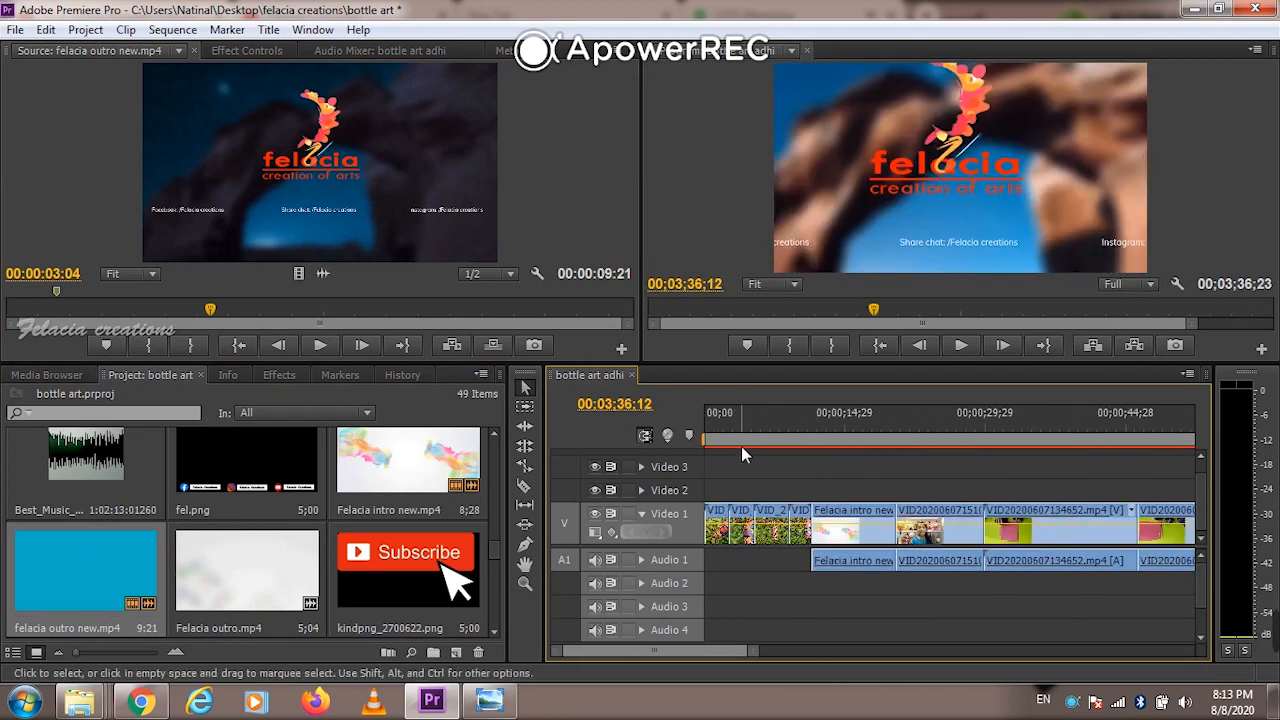
click(708, 425)
key(space)
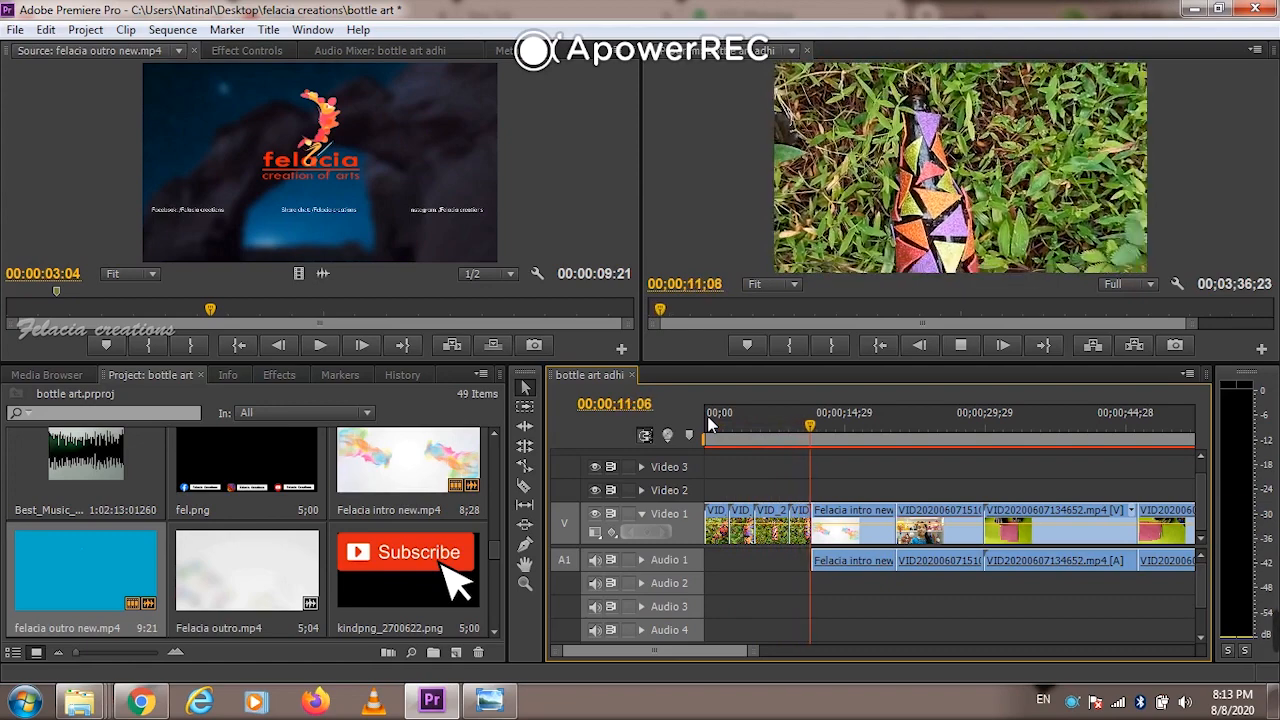
Replay the opening from 00;00;08;20 and select the clips from the Felacia intro onward with Track Select
click(786, 428)
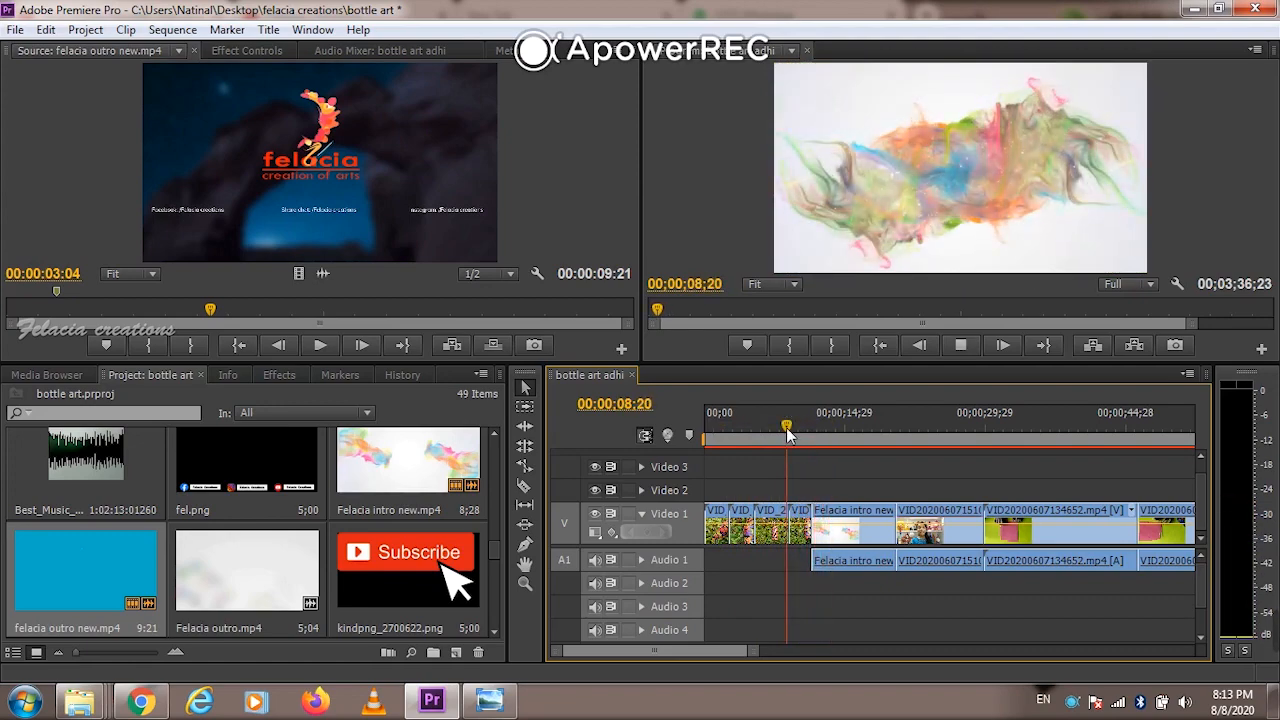
key(space)
click(525, 406)
click(812, 556)
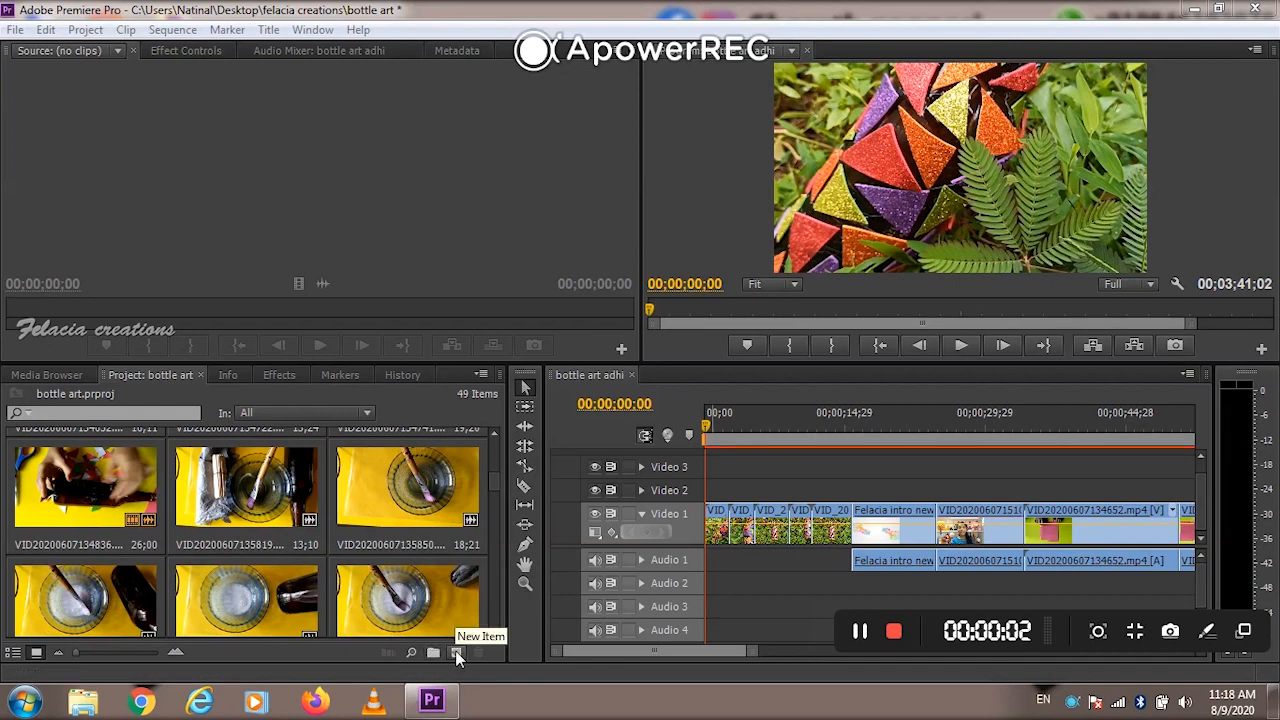
Create a new 1280 × 720 title with a 29.97fps Drop-Frame timebase and square pixels
click(456, 653)
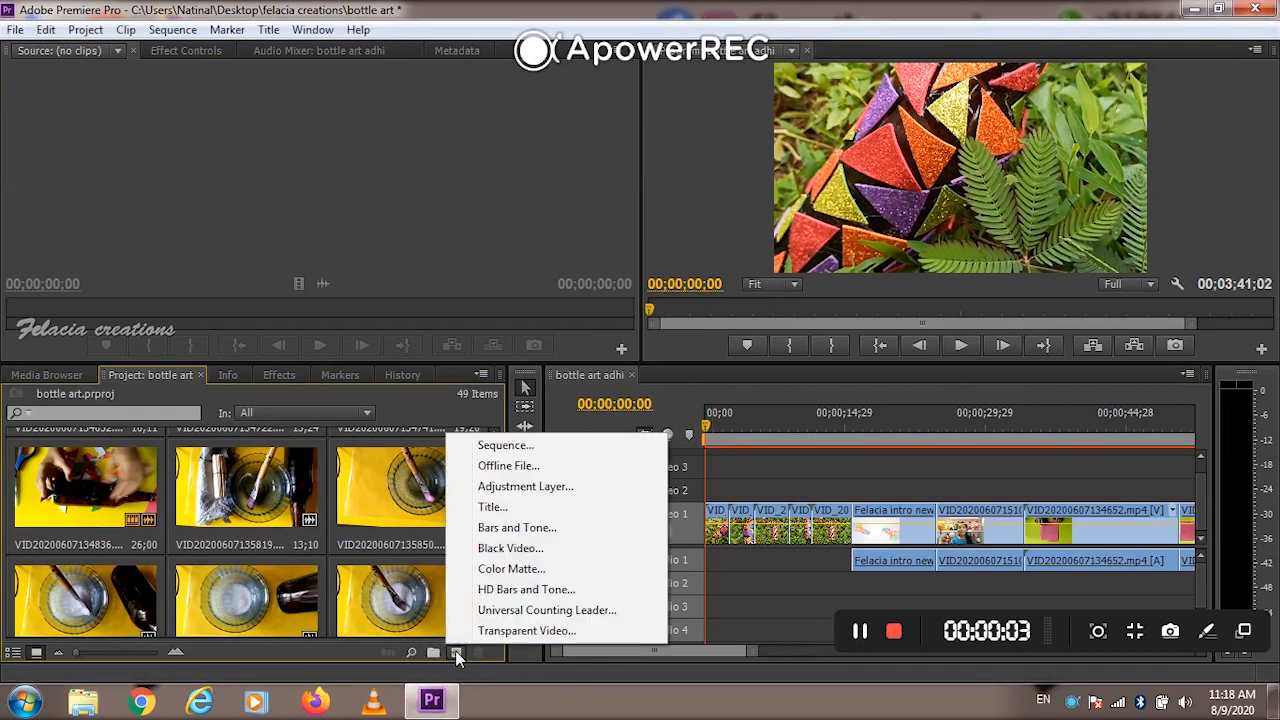
click(500, 507)
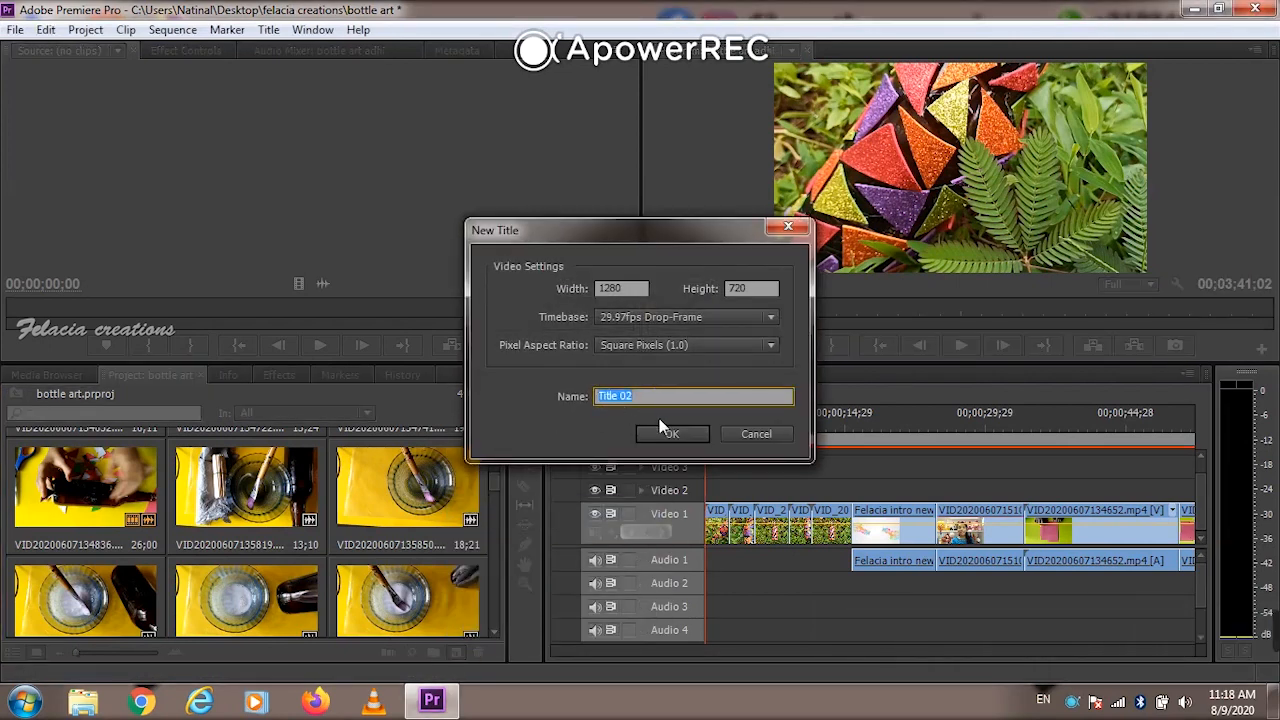
click(668, 432)
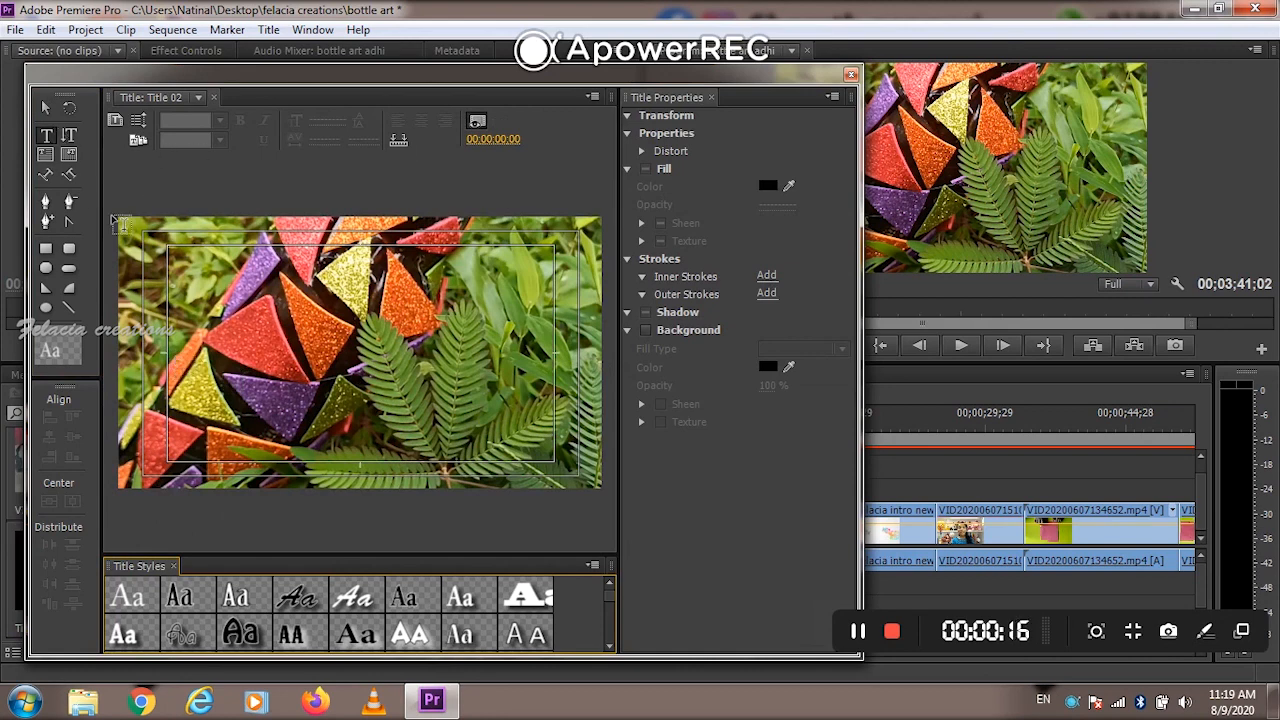
Draw a text box about 416 wide and 116 high in the left half of the title frame
drag(172, 333, 330, 377)
drag(345, 364, 372, 372)
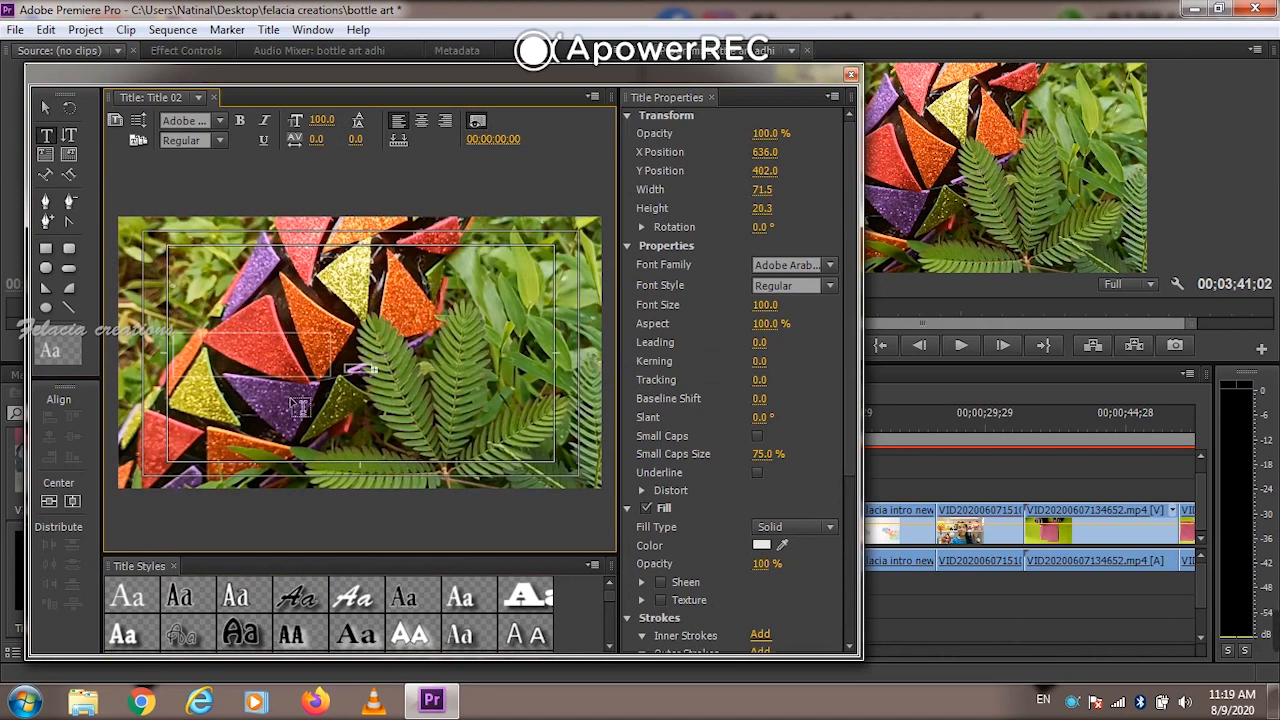
click(184, 362)
click(184, 362)
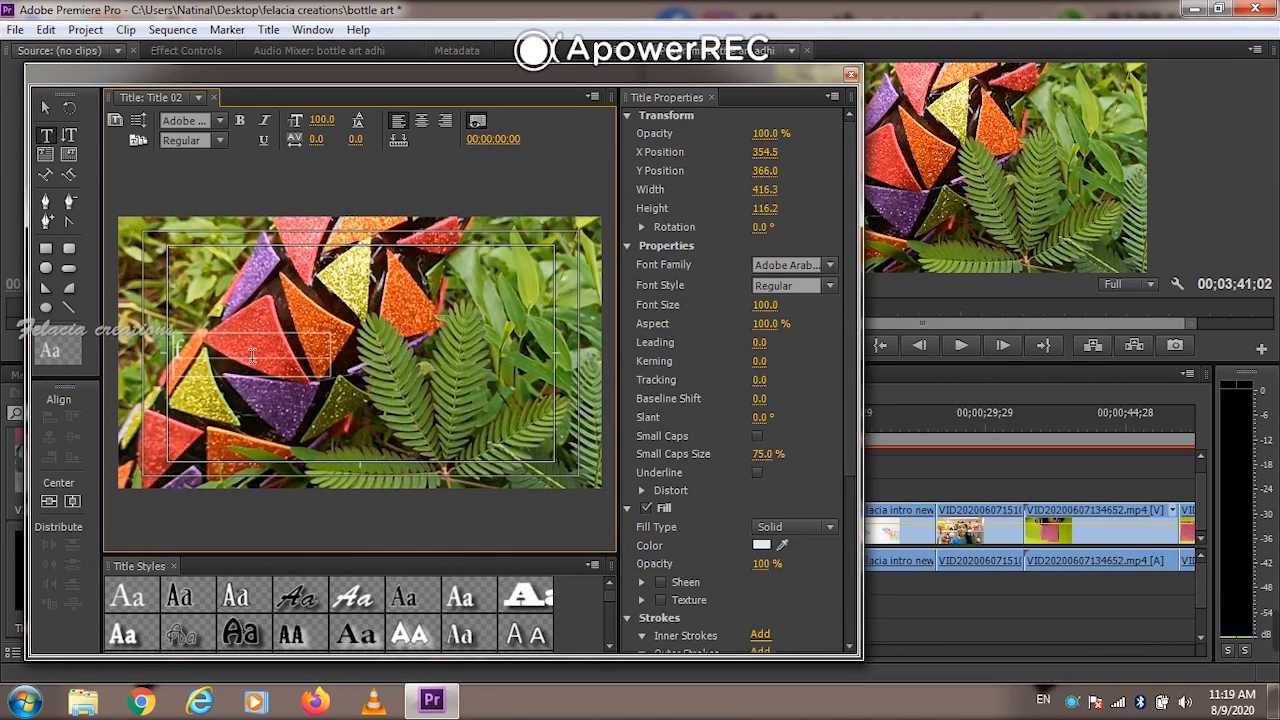
Enter "Felacia" as the text in the new text box
text(f)
key(BackSpace)
text(Fela)
key(BackSpace)
key(BackSpace)
key(BackSpace)
text(ia)
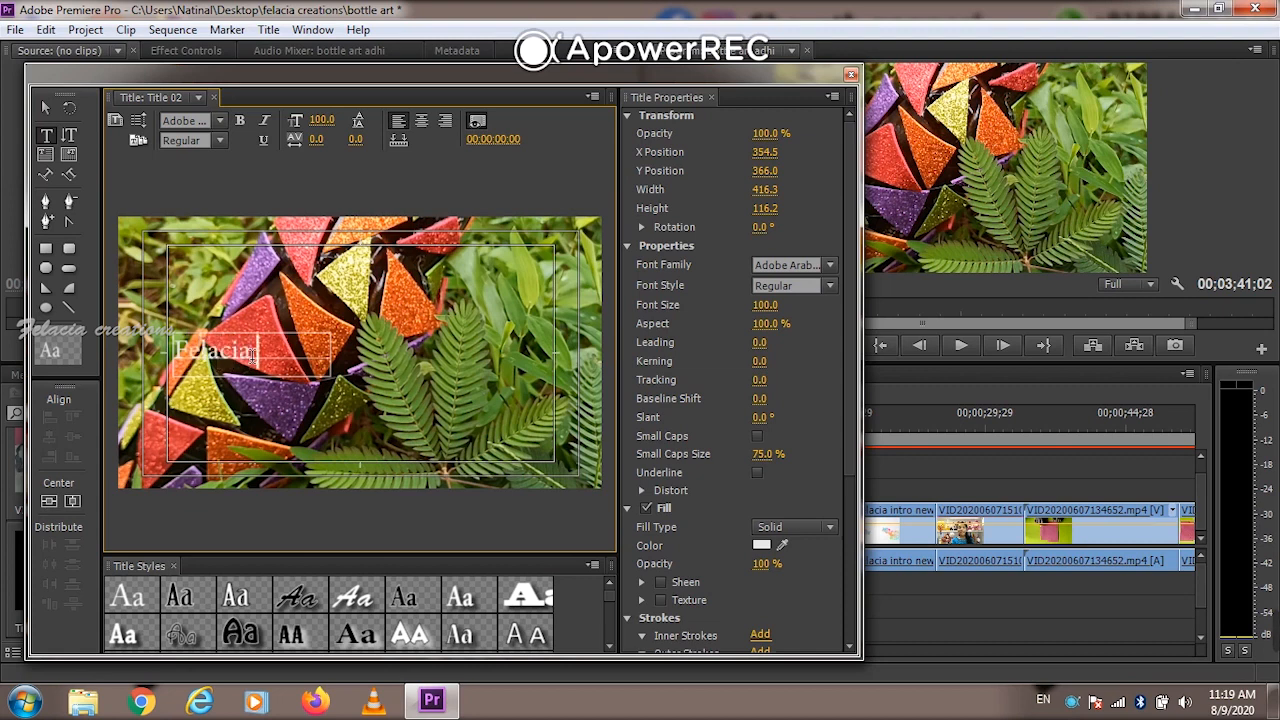
Complete the text as "Felacia Creations" and widen its box to about 558 so it fits on one line
text( Creat)
key(BackSpace)
key(BackSpace)
key(BackSpace)
key(BackSpace)
key(BackSpace)
key(BackSpace)
click(45, 107)
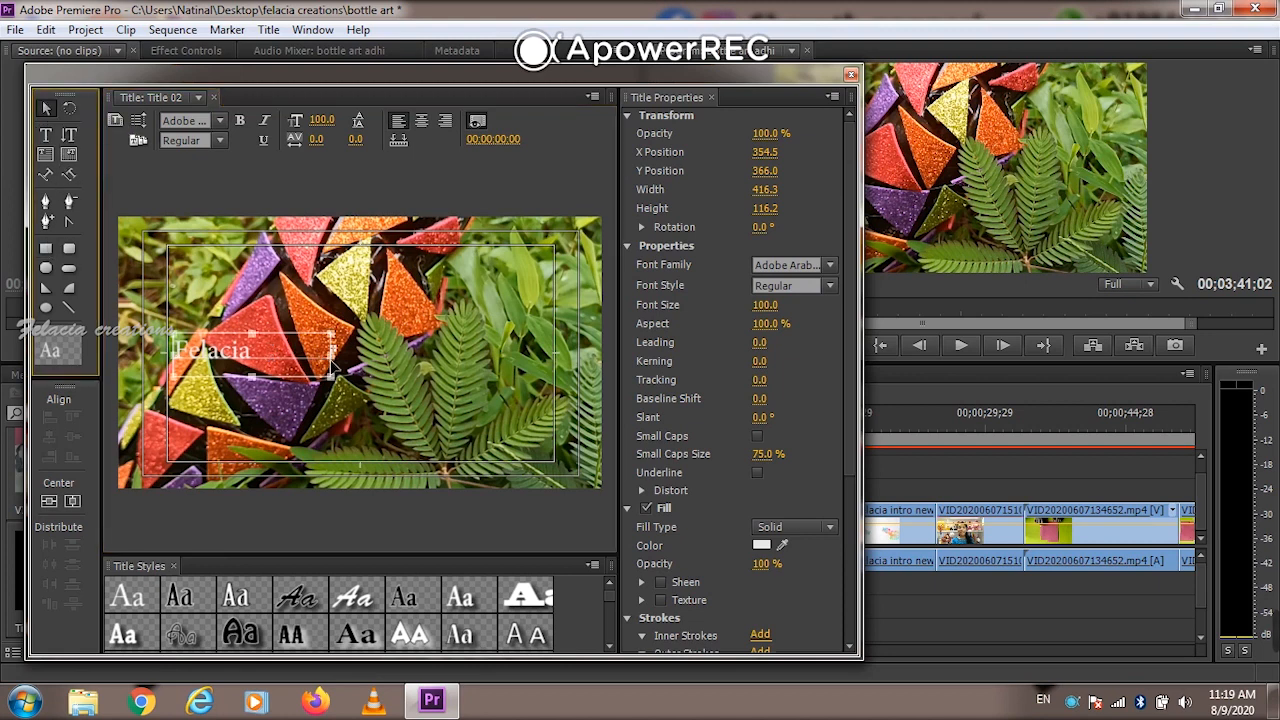
drag(329, 353, 383, 353)
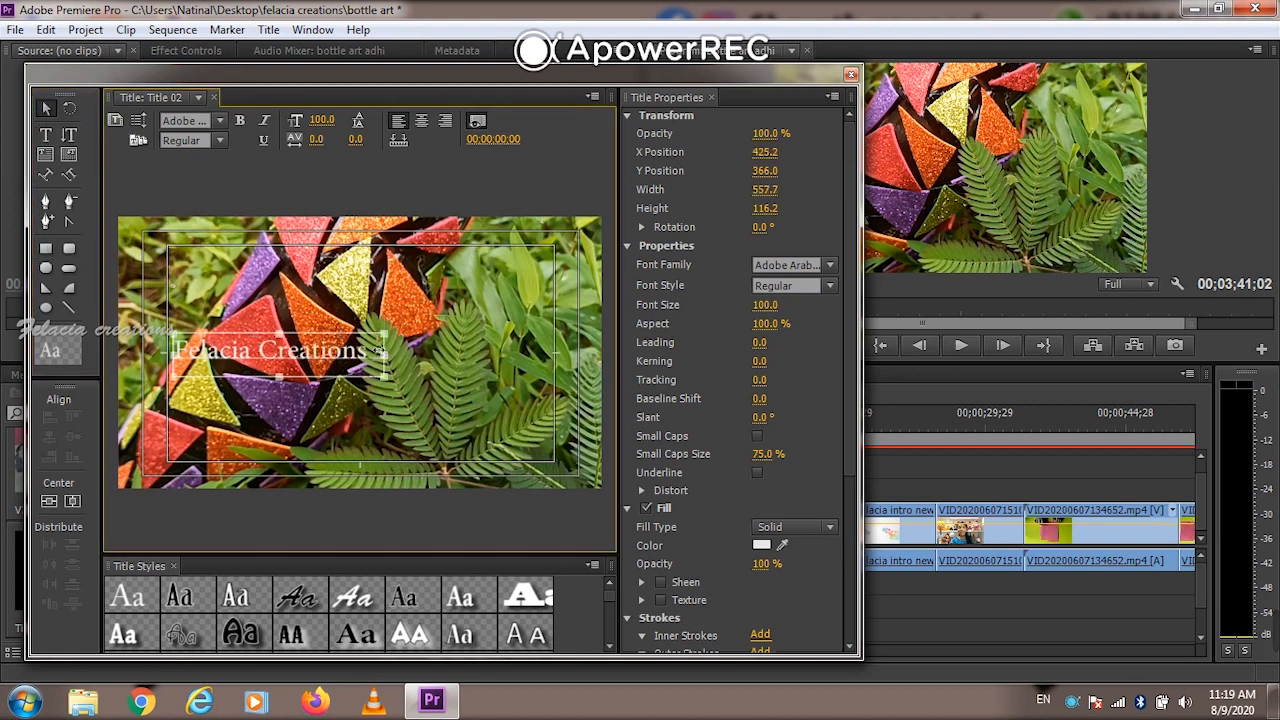
Try several title styles on the whole text, apply the white Brush Script style and widen the text box to about 721
double_click(345, 357)
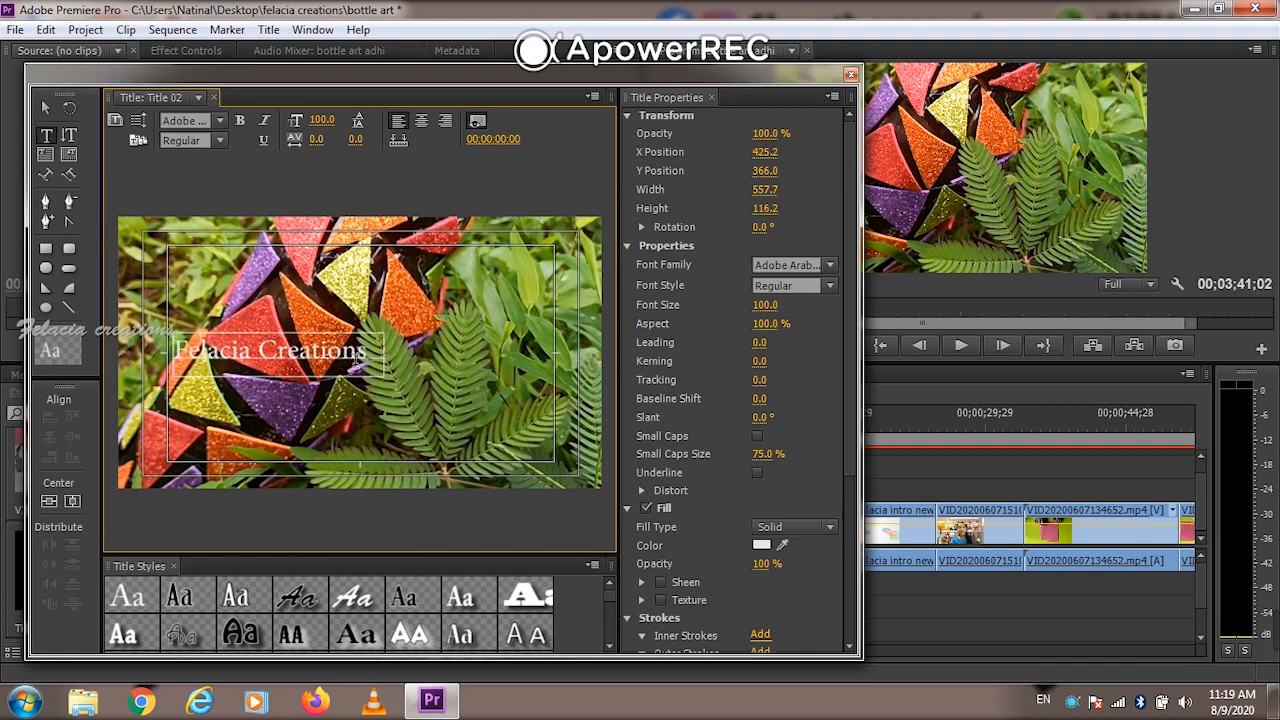
drag(367, 349, 141, 356)
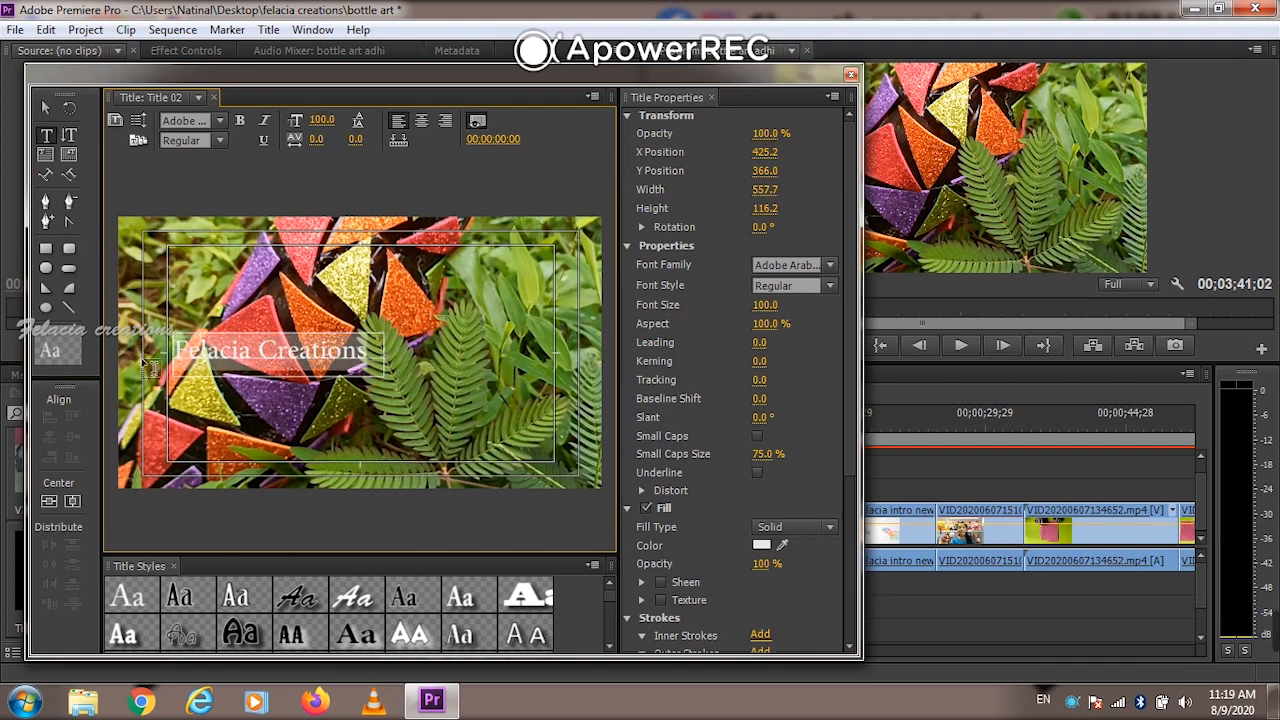
click(177, 604)
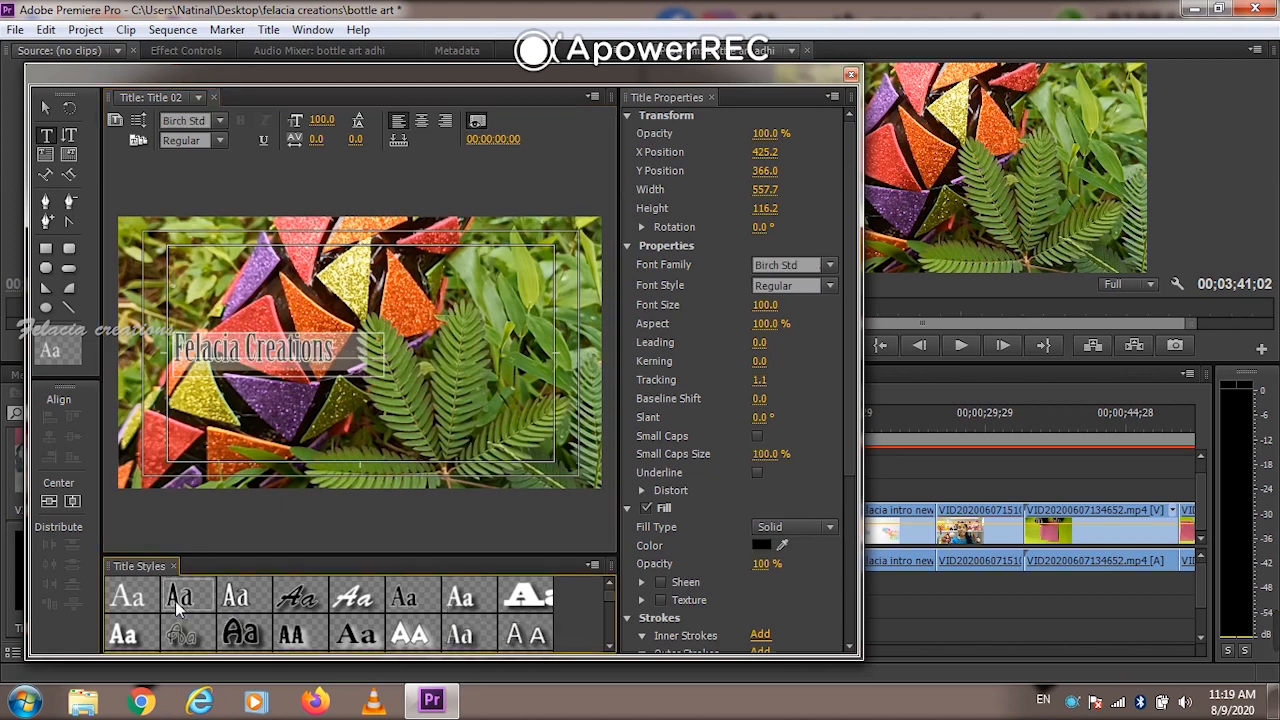
click(245, 604)
click(360, 600)
click(405, 600)
click(450, 600)
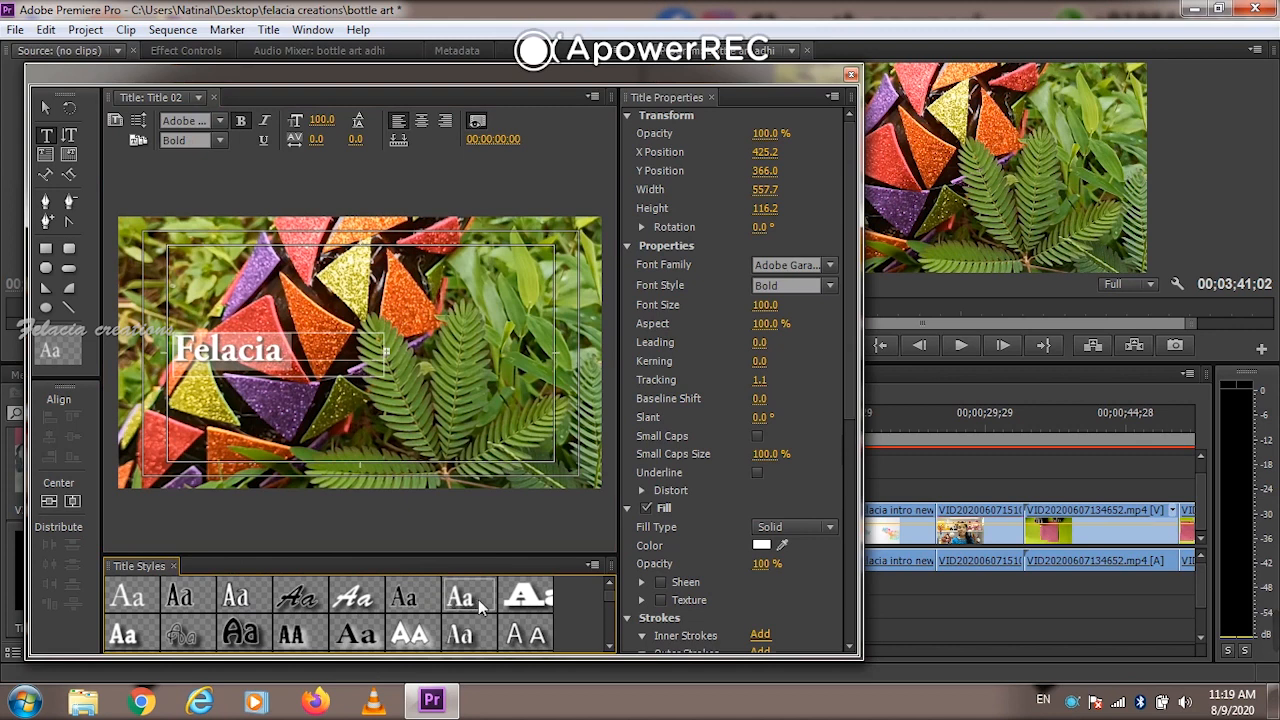
click(155, 600)
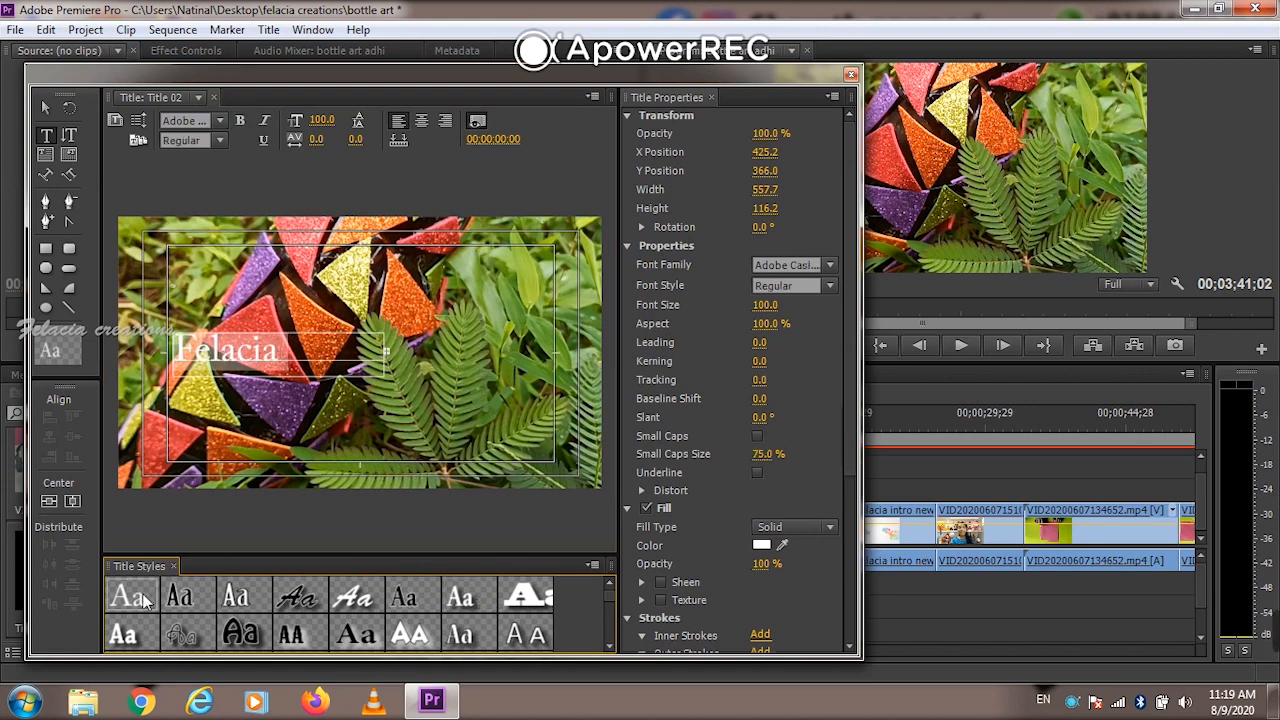
click(138, 632)
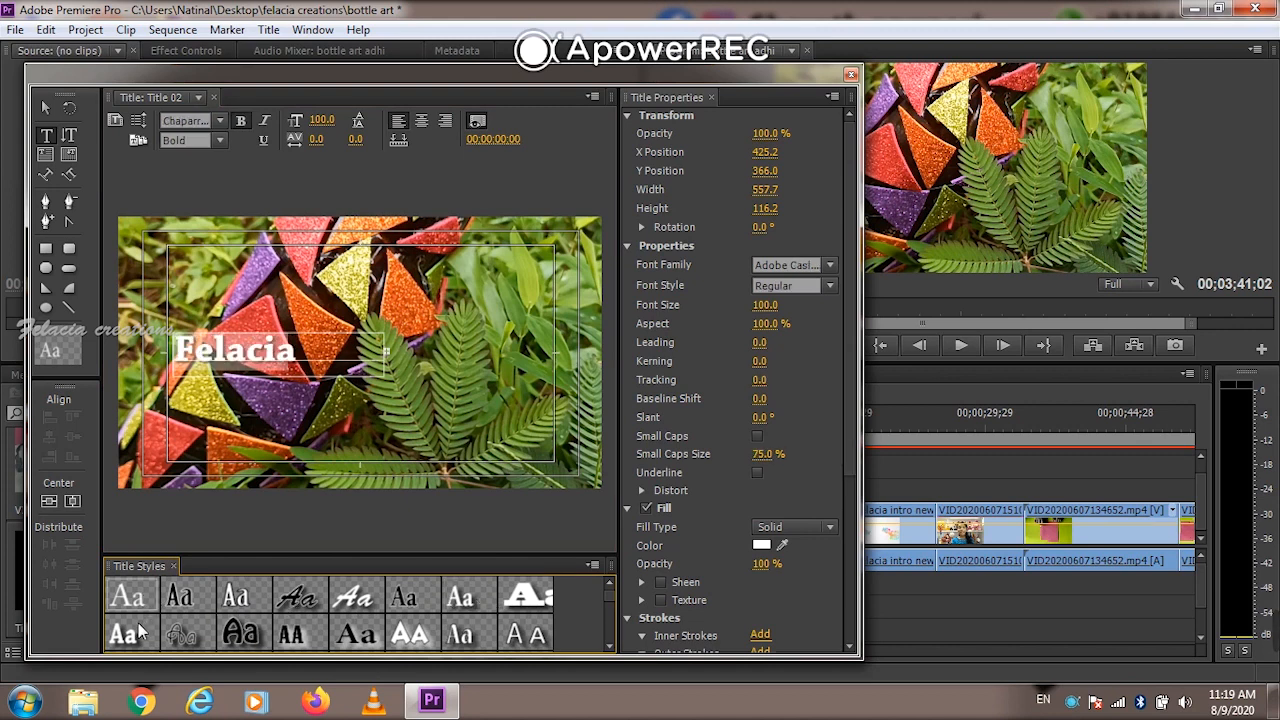
click(225, 636)
click(289, 638)
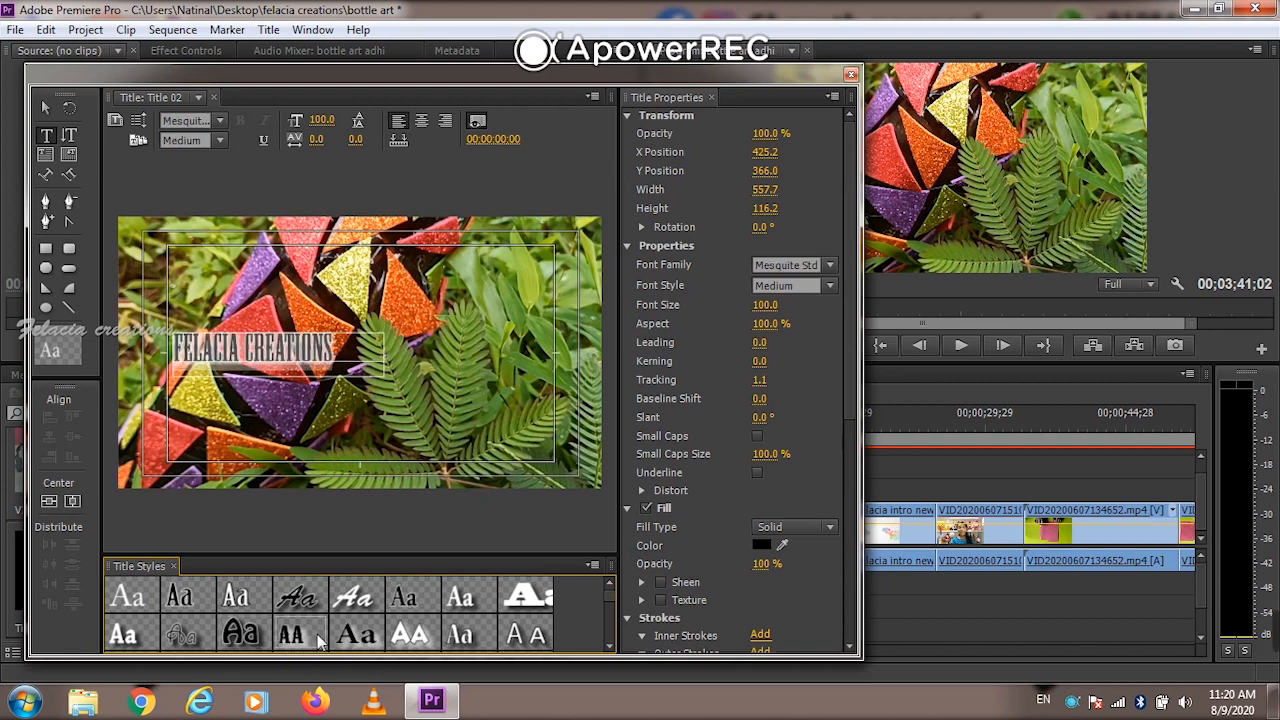
click(395, 640)
scroll(395, 640, down, 2)
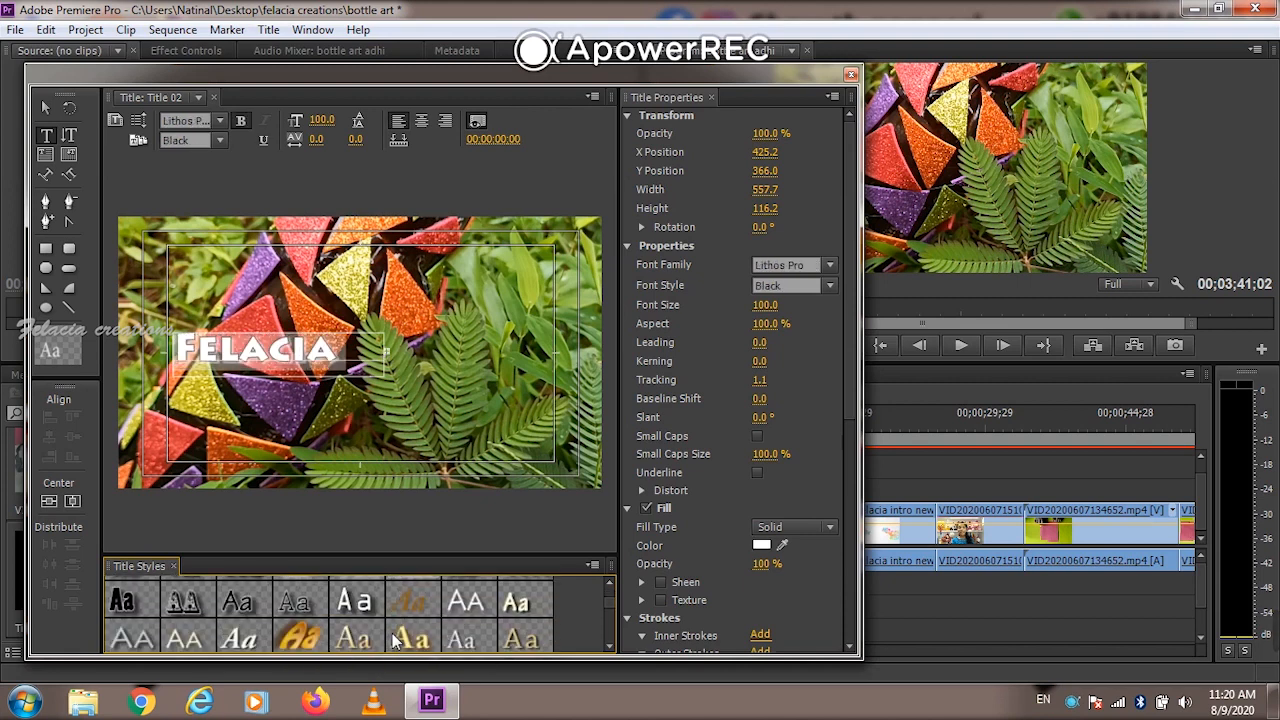
scroll(395, 640, down, 3)
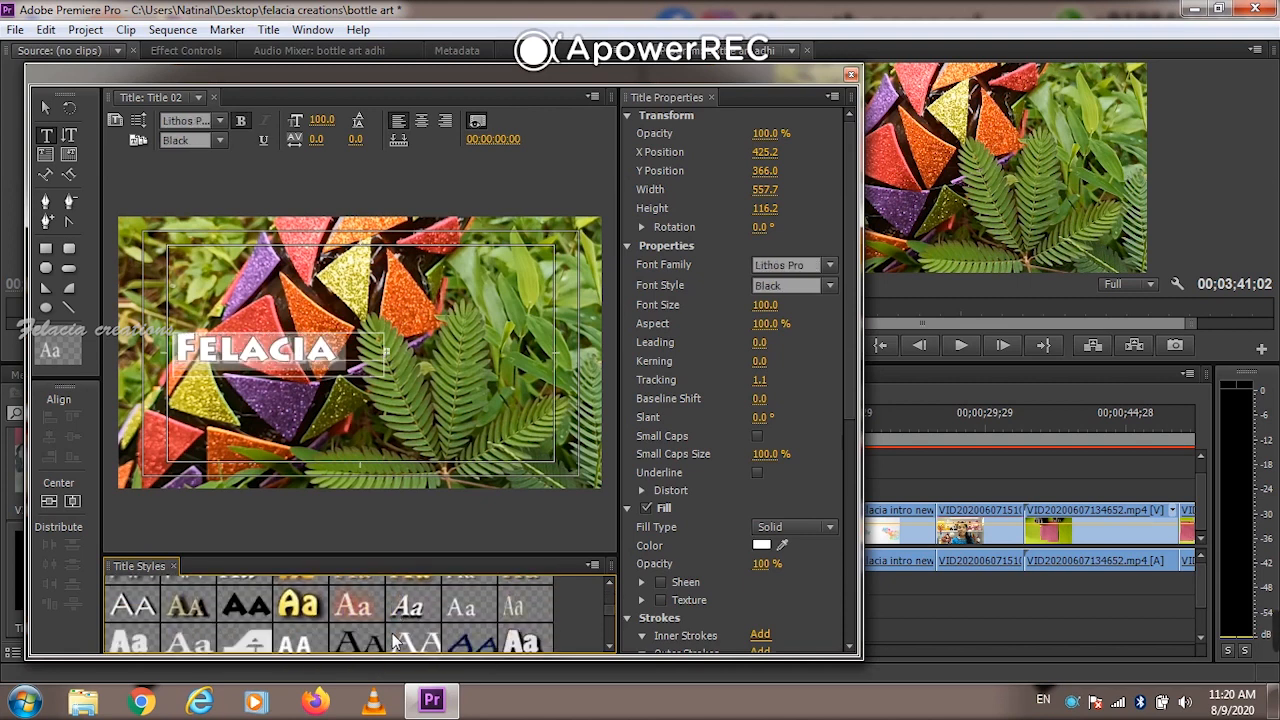
click(138, 612)
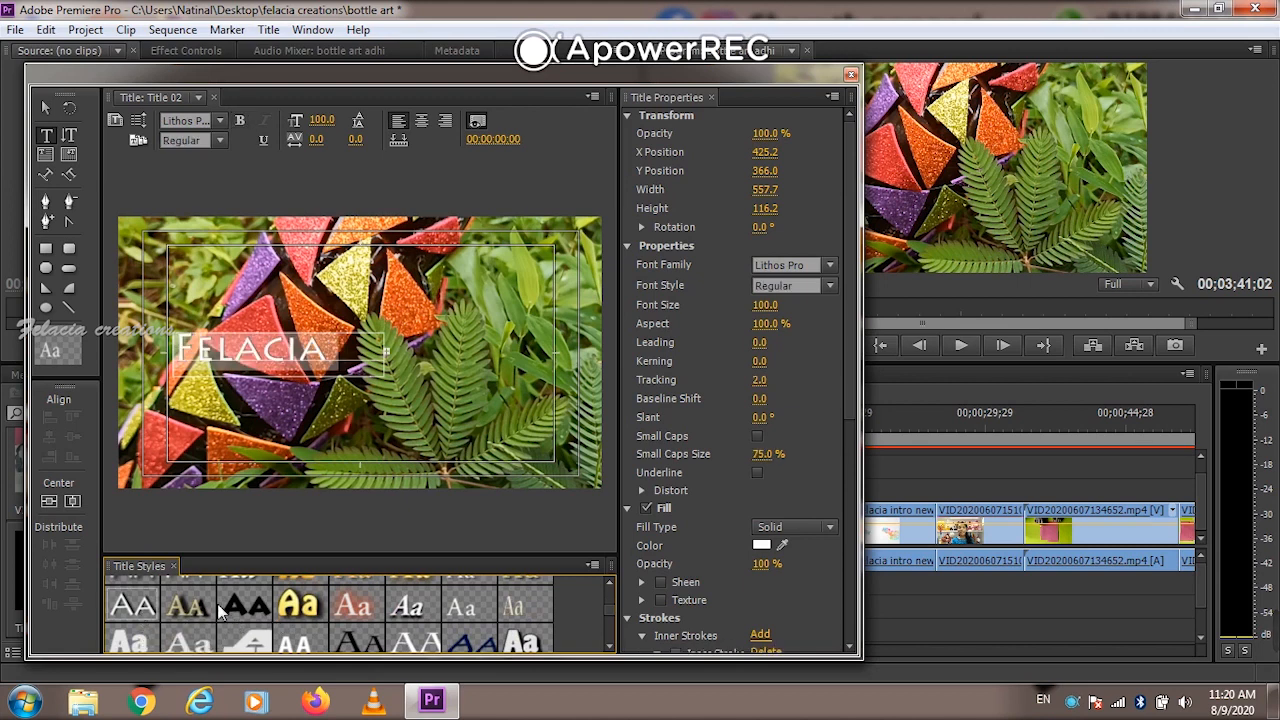
click(437, 610)
click(528, 604)
click(458, 607)
scroll(458, 610, up, 3)
click(126, 598)
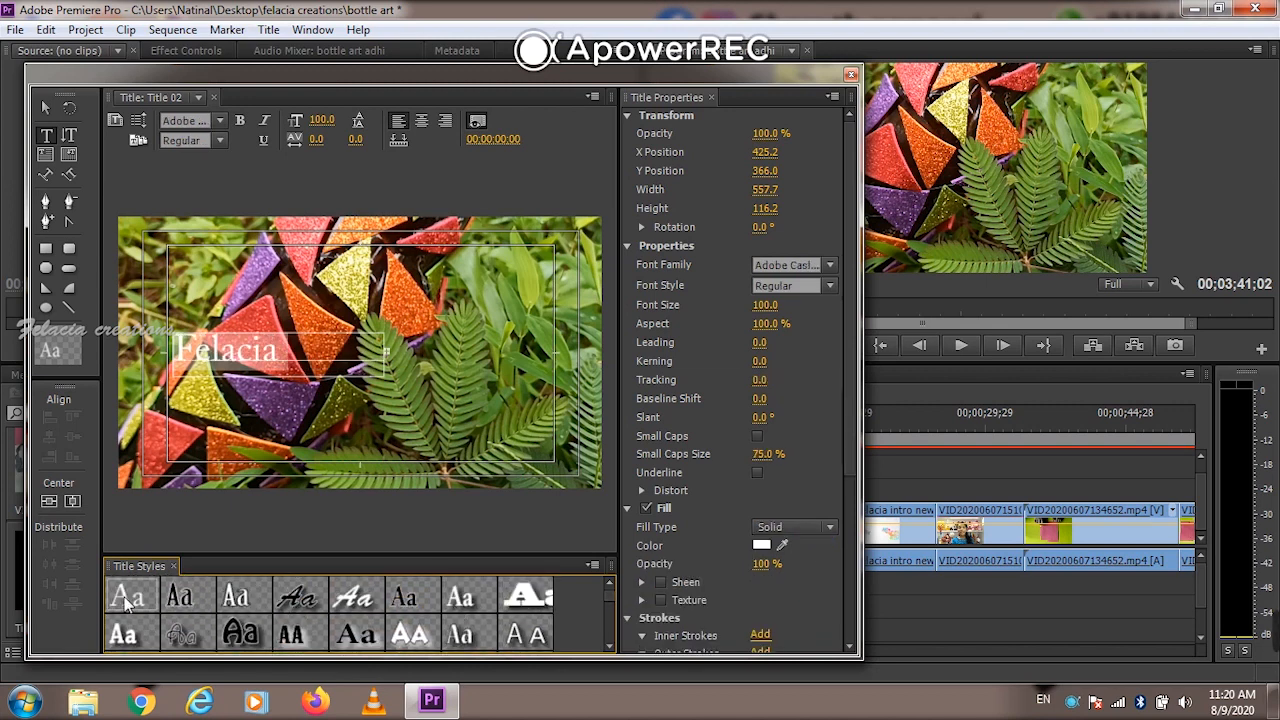
click(369, 600)
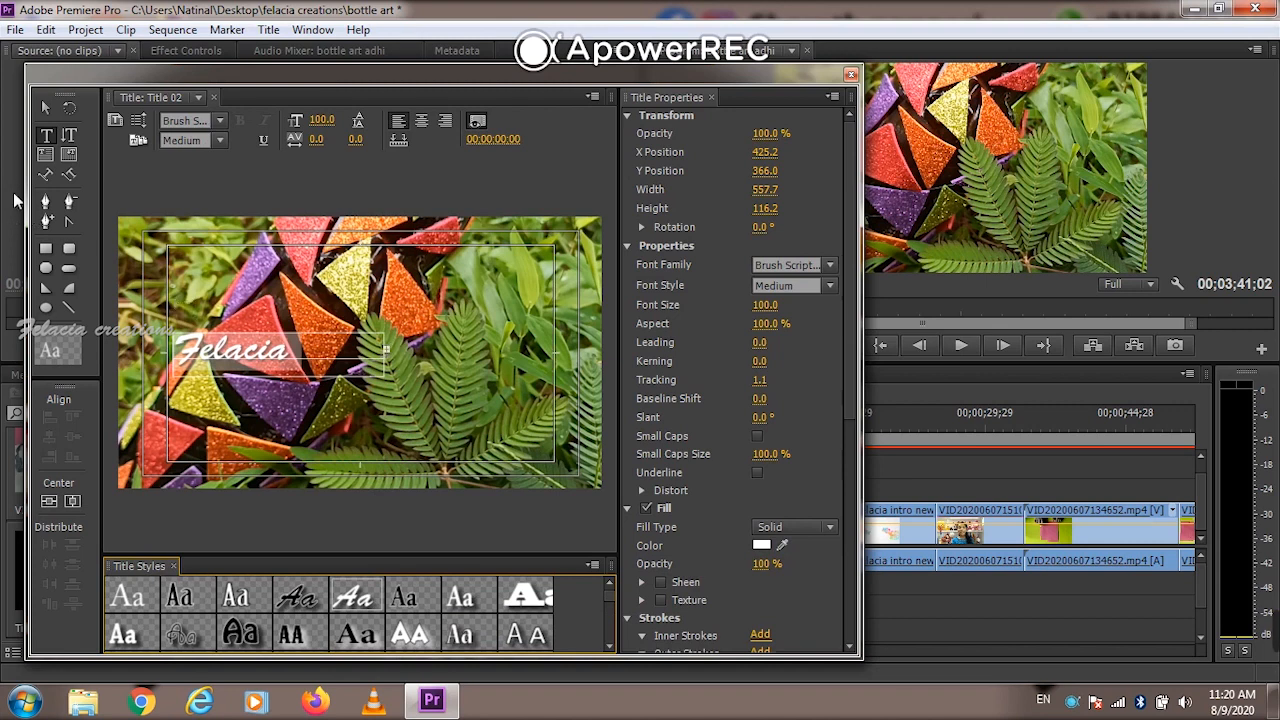
click(41, 100)
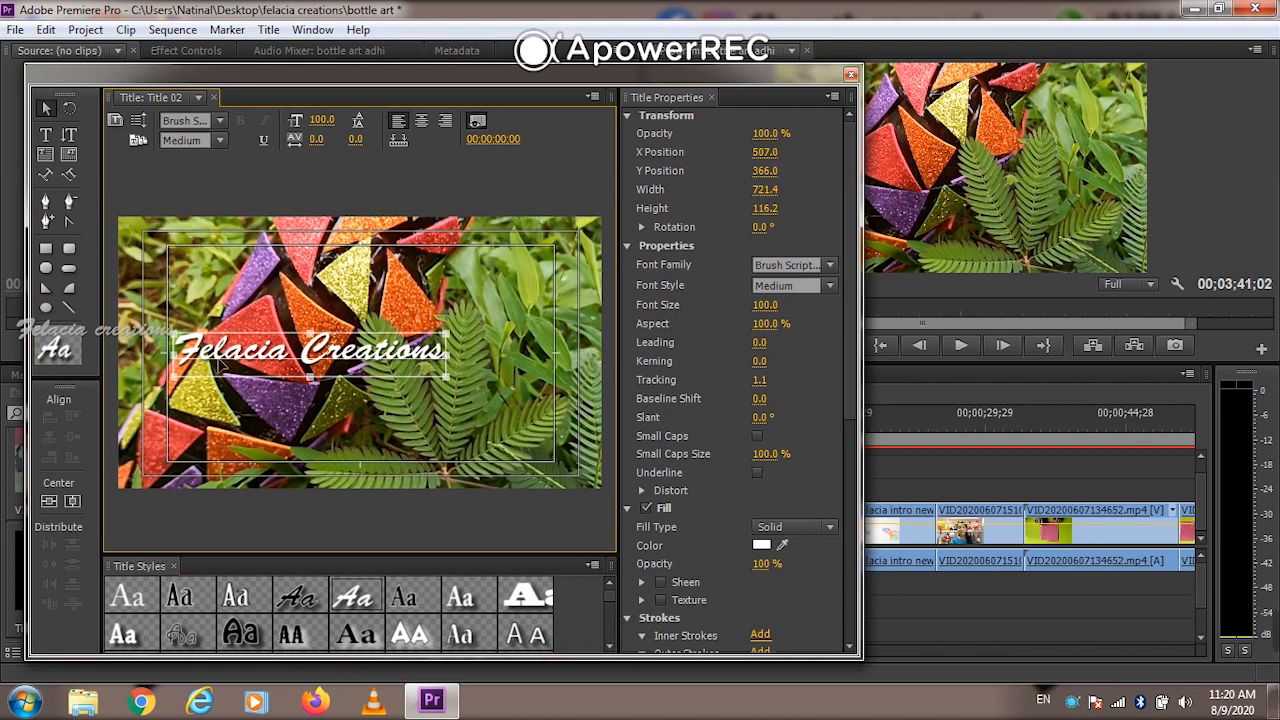
Try a lowercase f as the first letter of "Felacia Creations" and restore the capital F
double_click(194, 344)
key(BackSpace)
text(f)
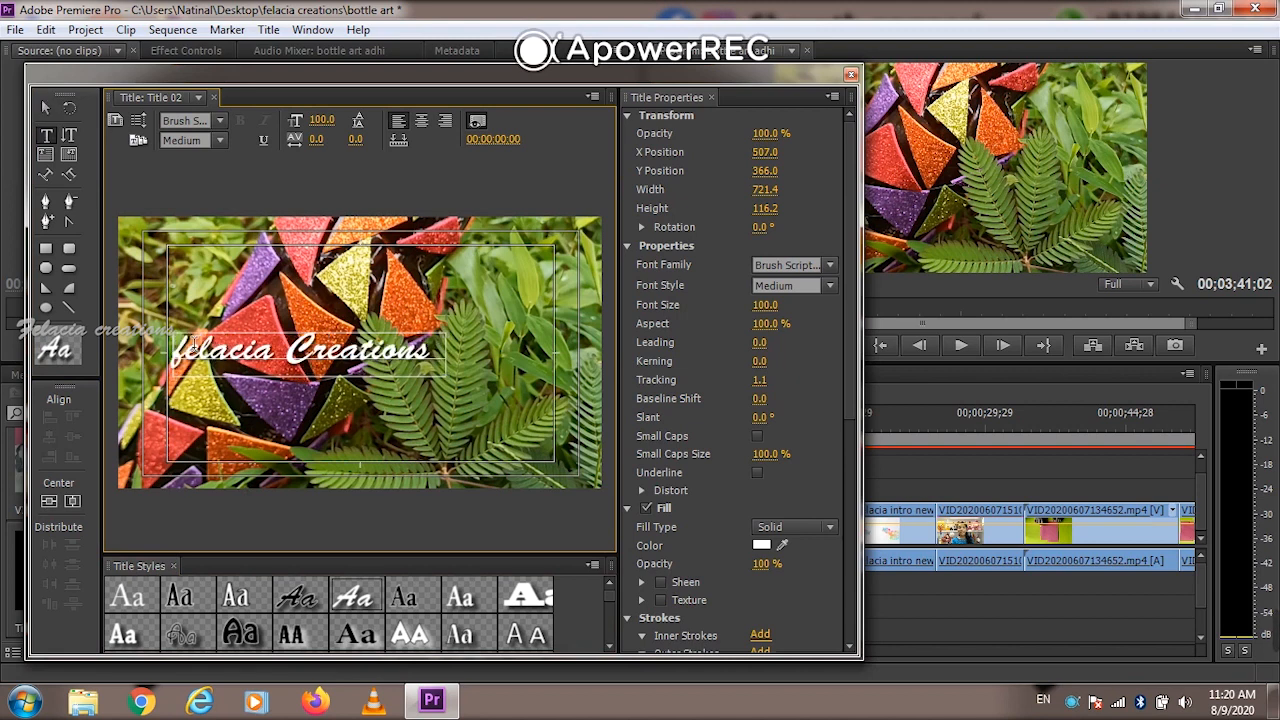
key(BackSpace)
text(F)
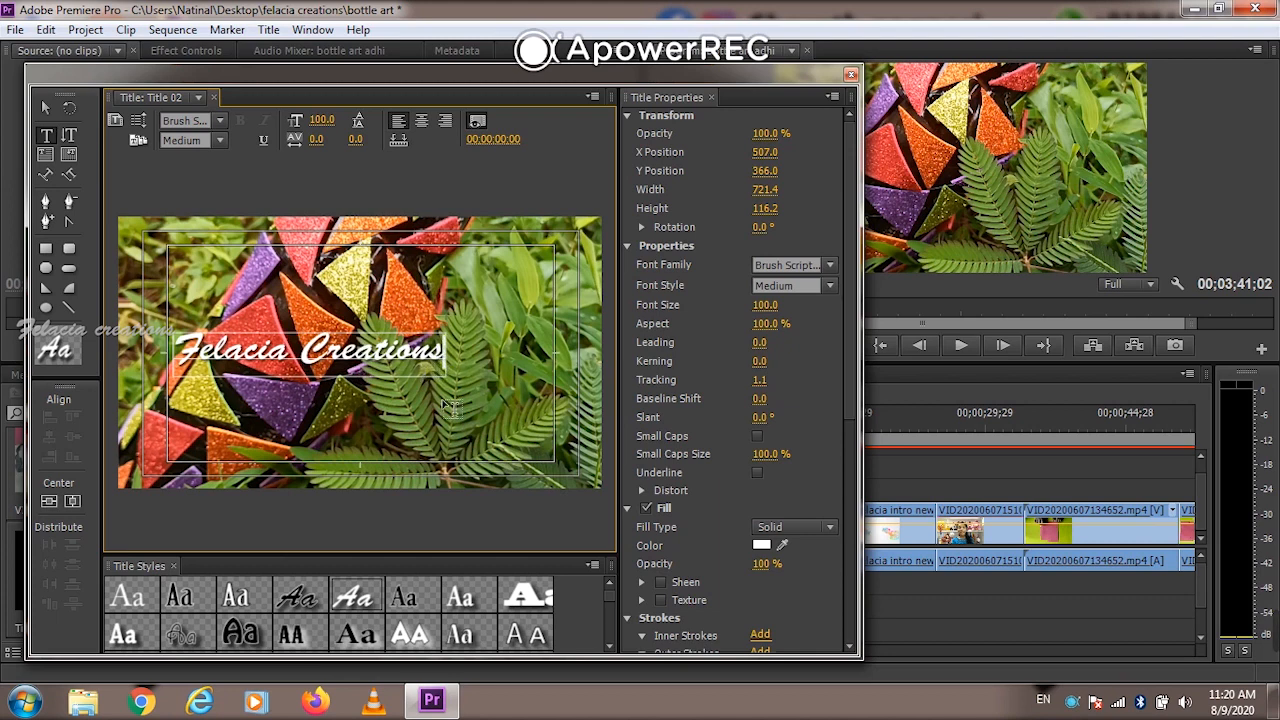
double_click(443, 352)
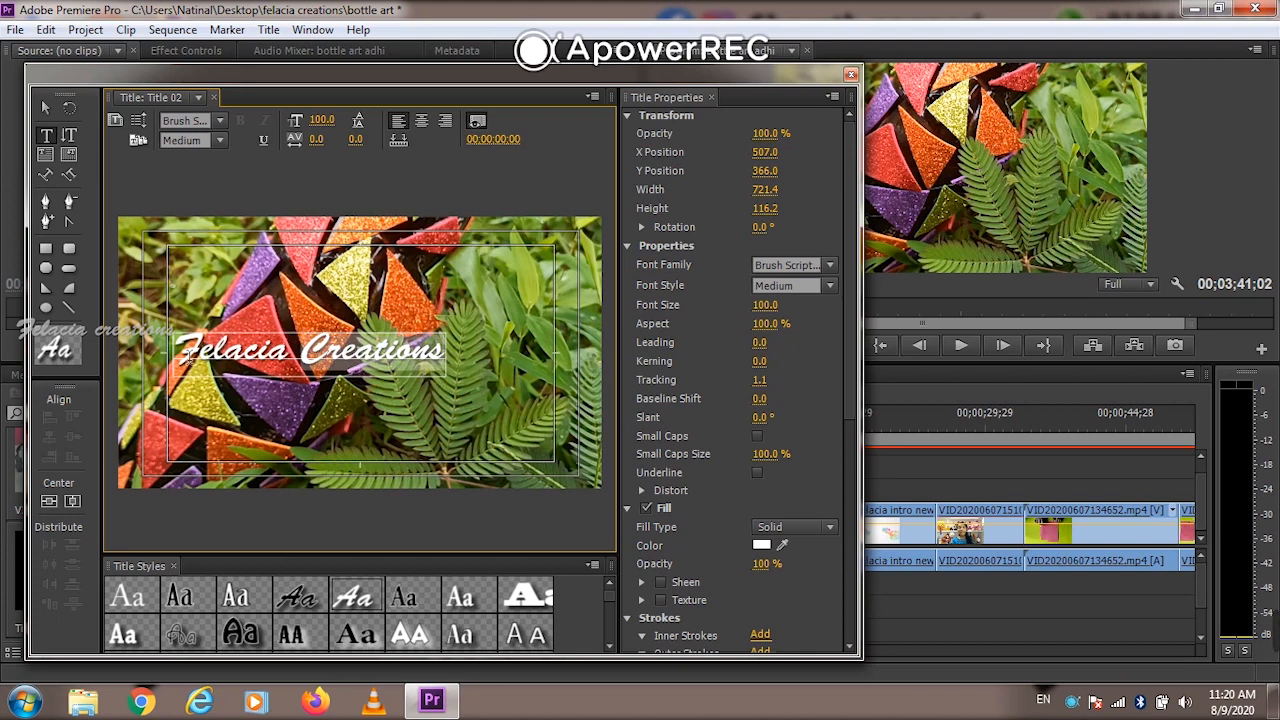
click(395, 356)
click(302, 355)
key(BackSpace)
text(f)
key(BackSpace)
text(F)
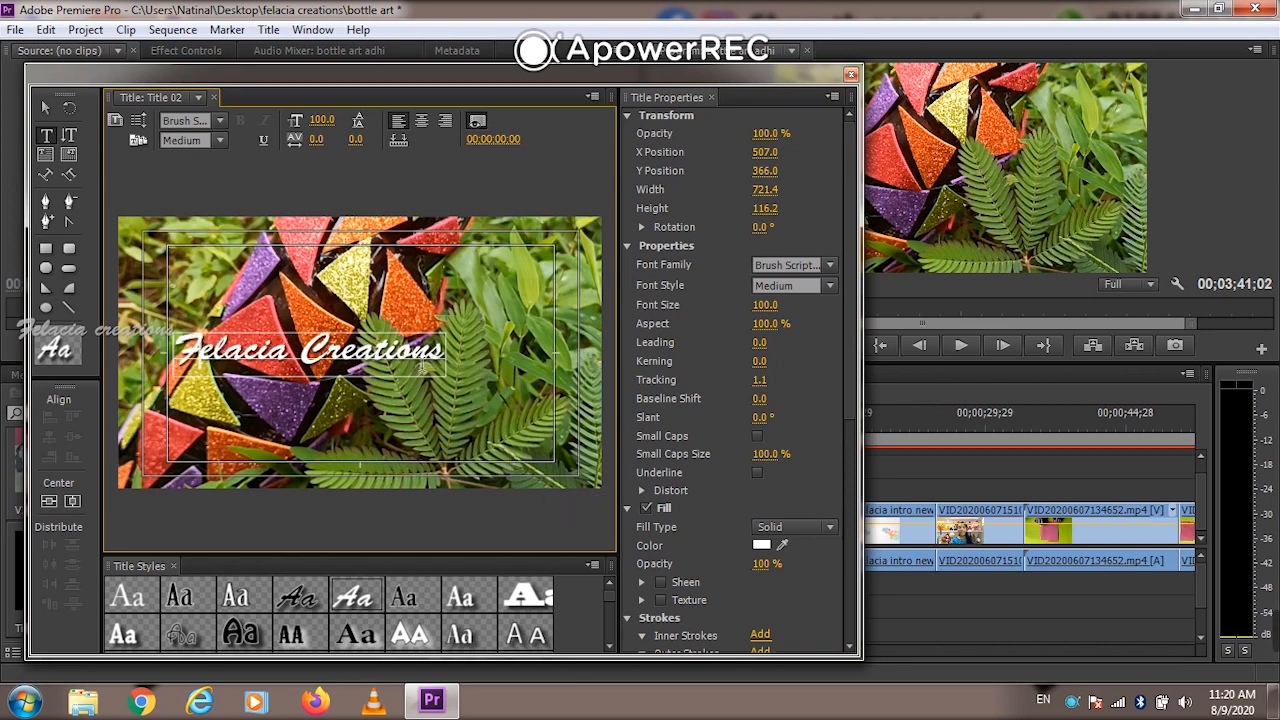
Set the font size of the whole "Felacia Creations" text to 40
double_click(444, 371)
click(443, 371)
double_click(444, 360)
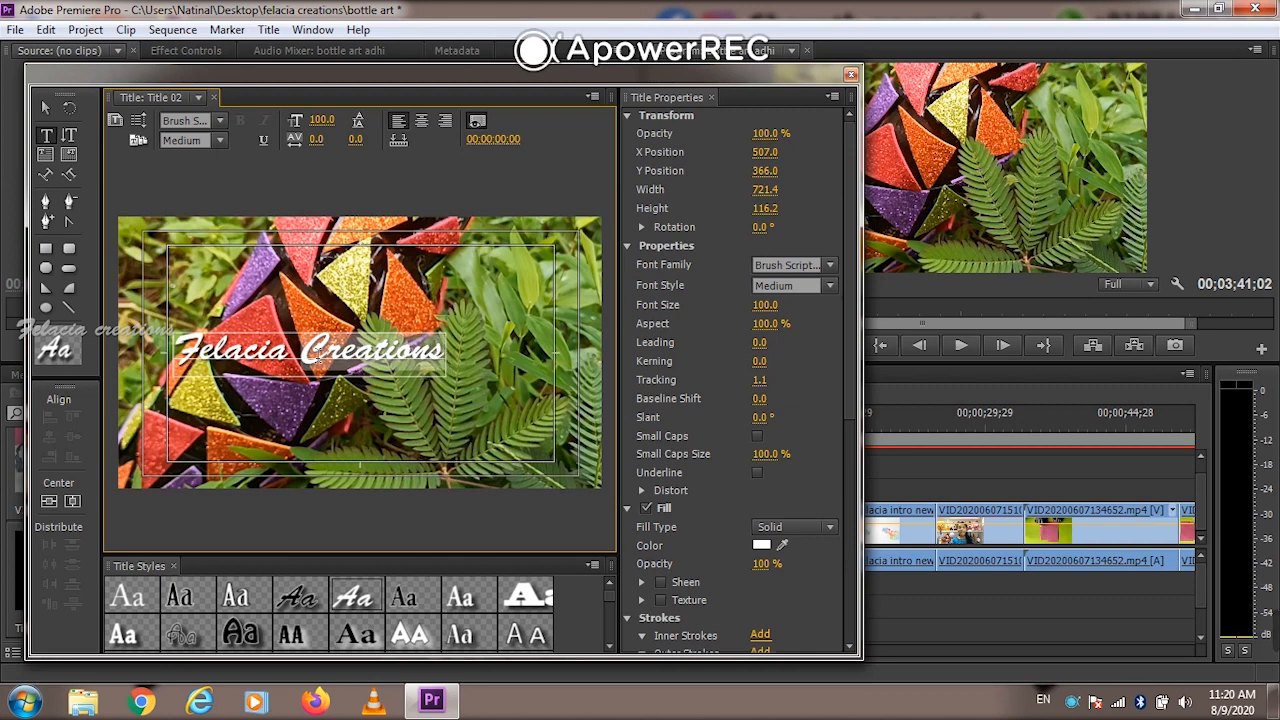
click(318, 362)
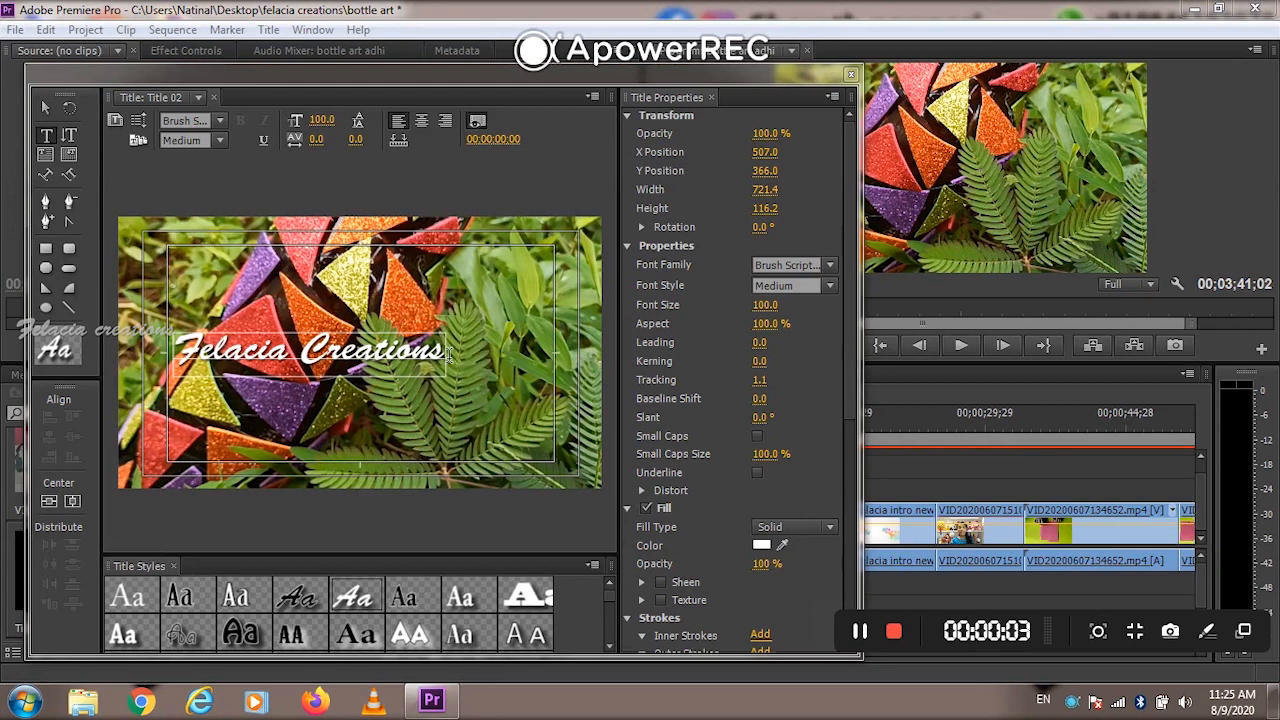
drag(449, 353, 193, 346)
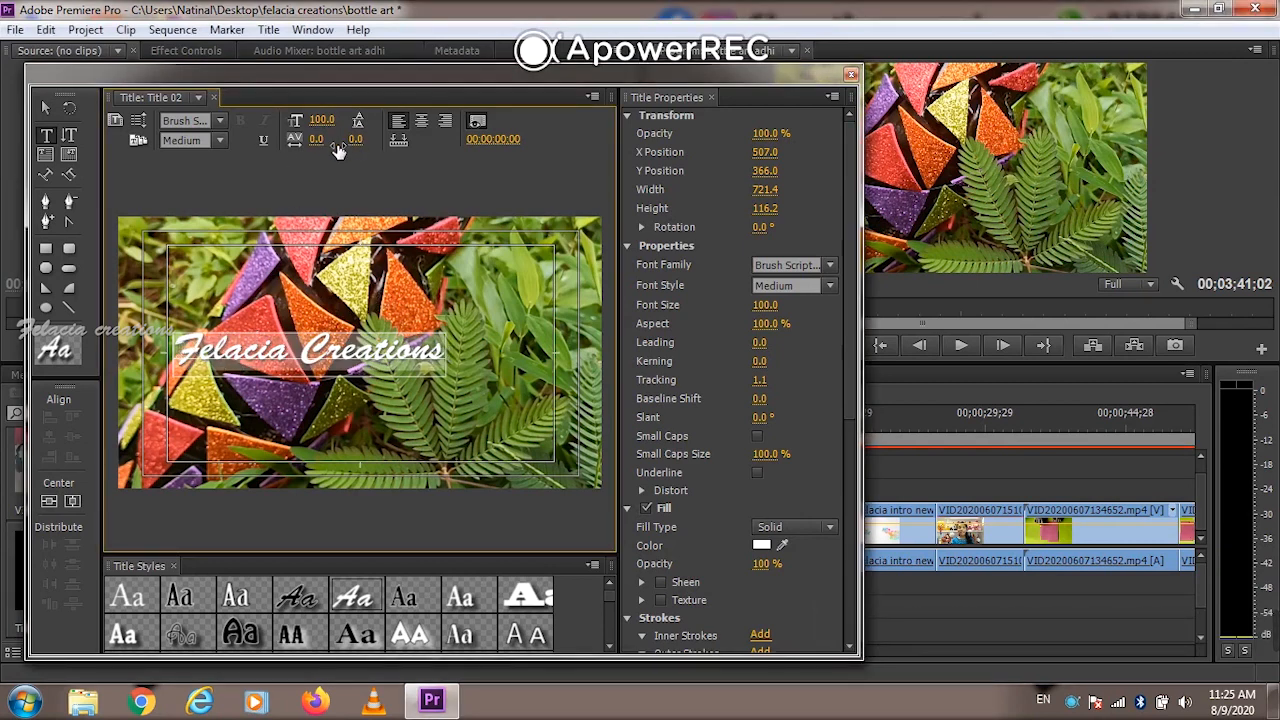
drag(332, 121, 272, 121)
click(327, 114)
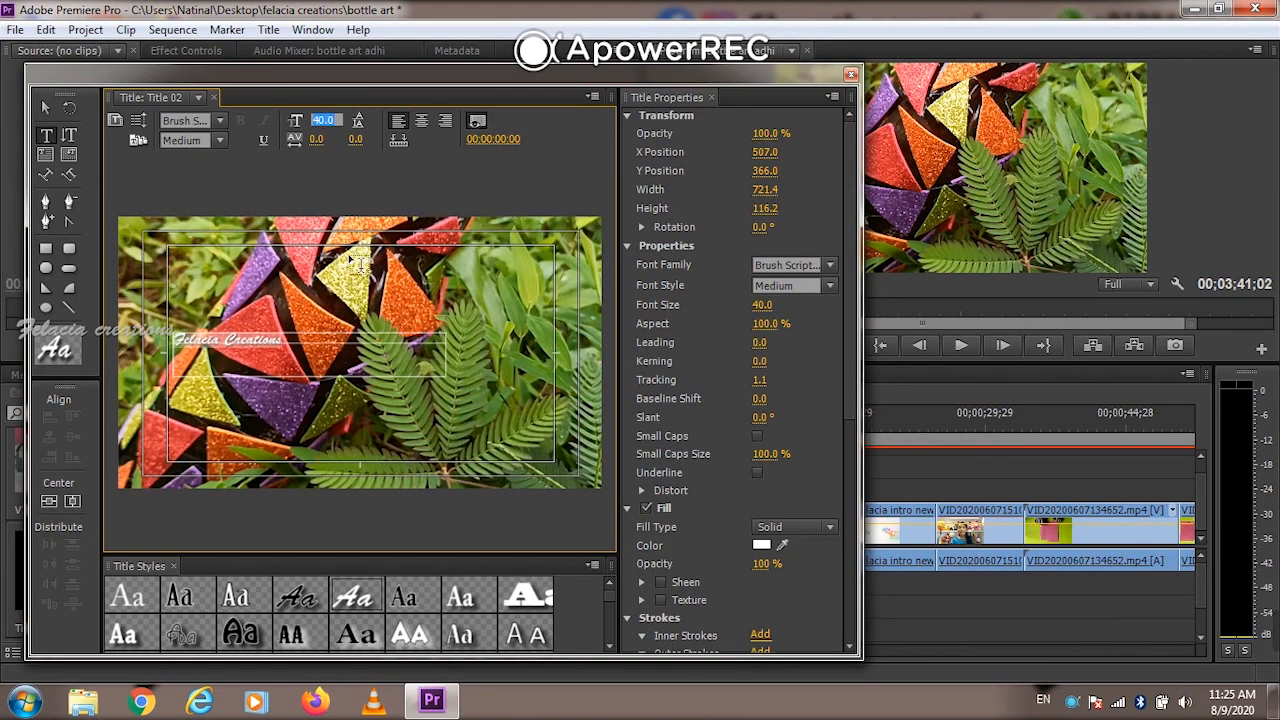
Move the "Felacia Creations" text box slightly down to about X 505, Y 406
click(44, 108)
click(253, 334)
drag(252, 340, 254, 362)
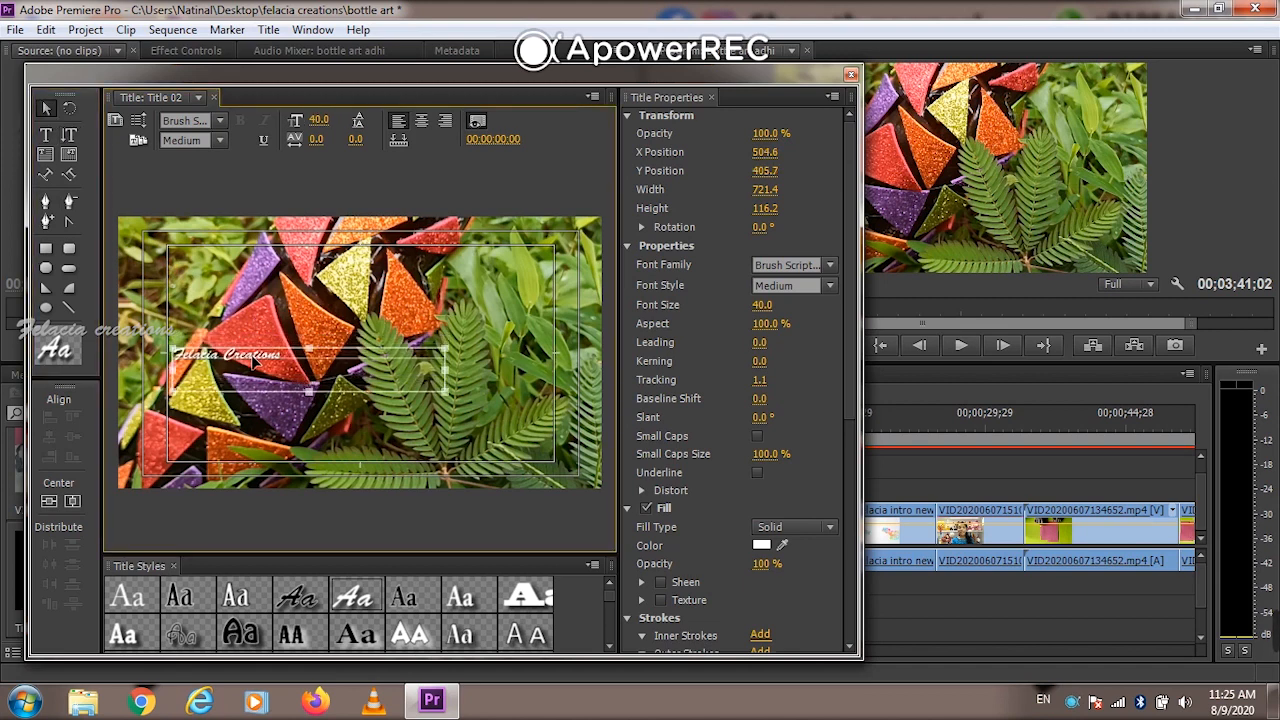
Move the "Felacia Creations" text further left to about X 383 and change its fill type to Linear Gradient
drag(253, 362, 208, 362)
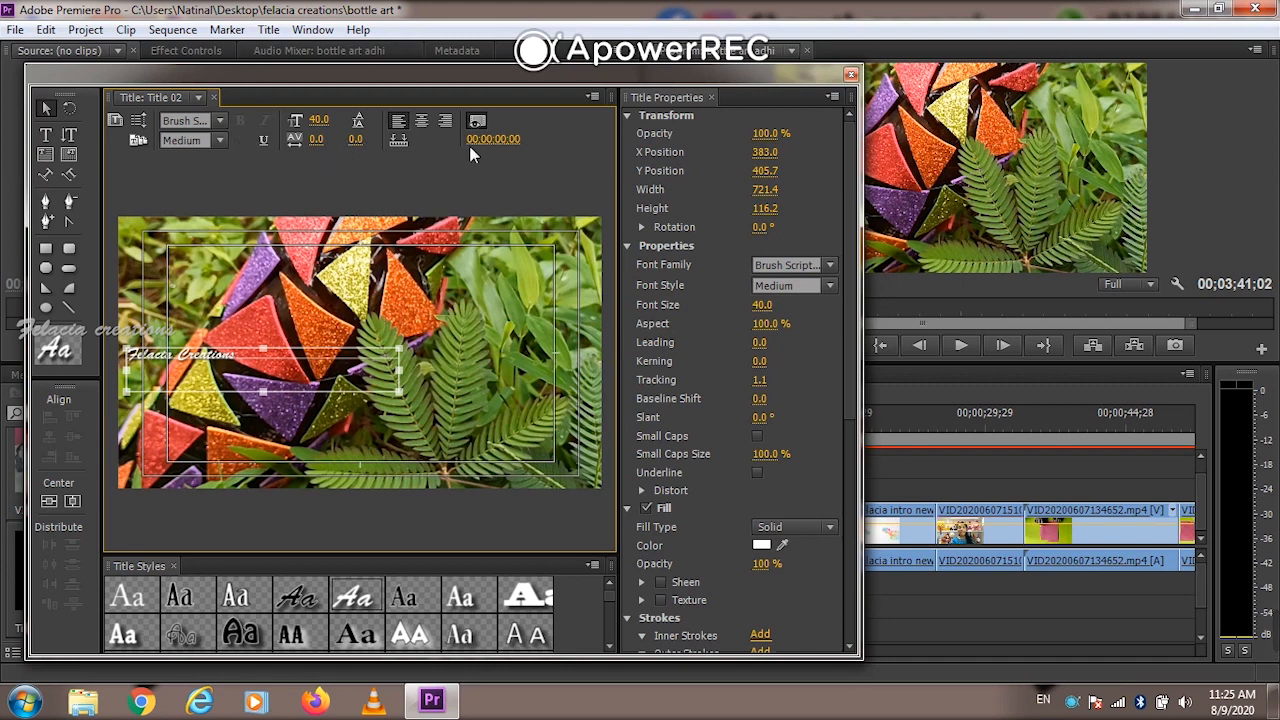
click(795, 526)
click(816, 554)
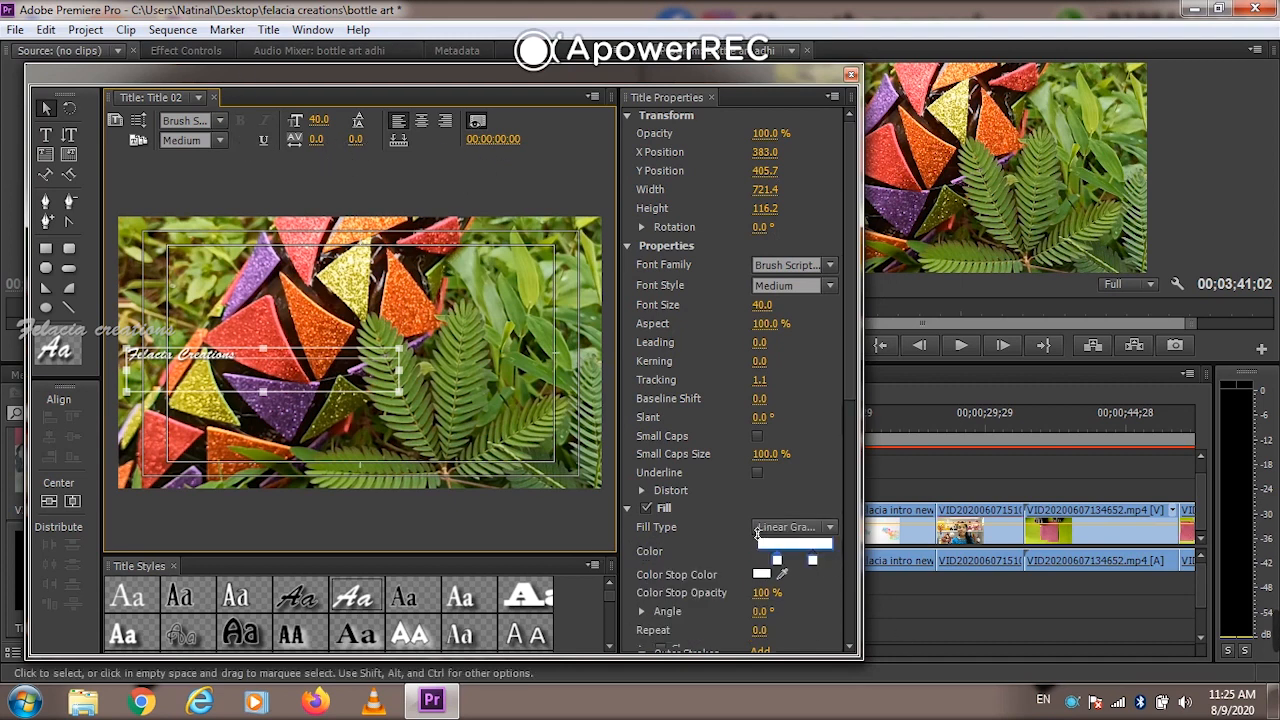
Set the title text's shadow opacity to 86% and its overall opacity to 46%
drag(848, 355, 843, 560)
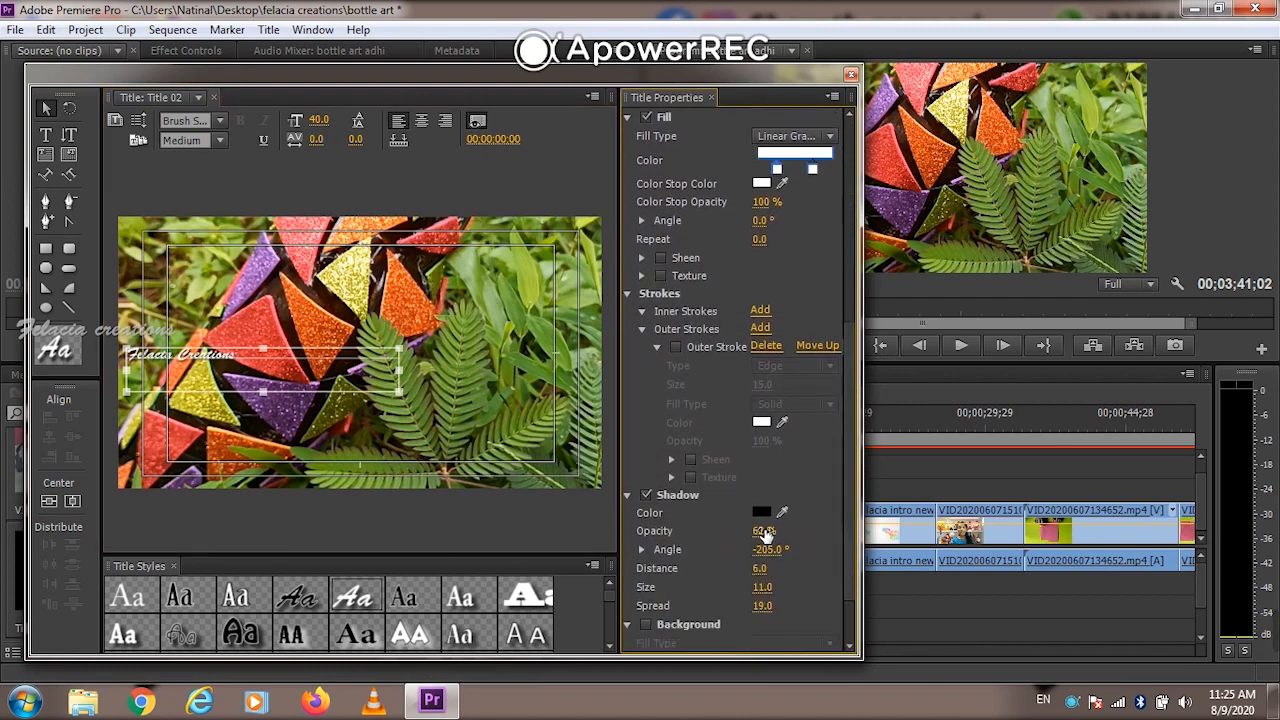
drag(764, 531, 817, 531)
scroll(678, 520, up, 2)
scroll(678, 515, up, 5)
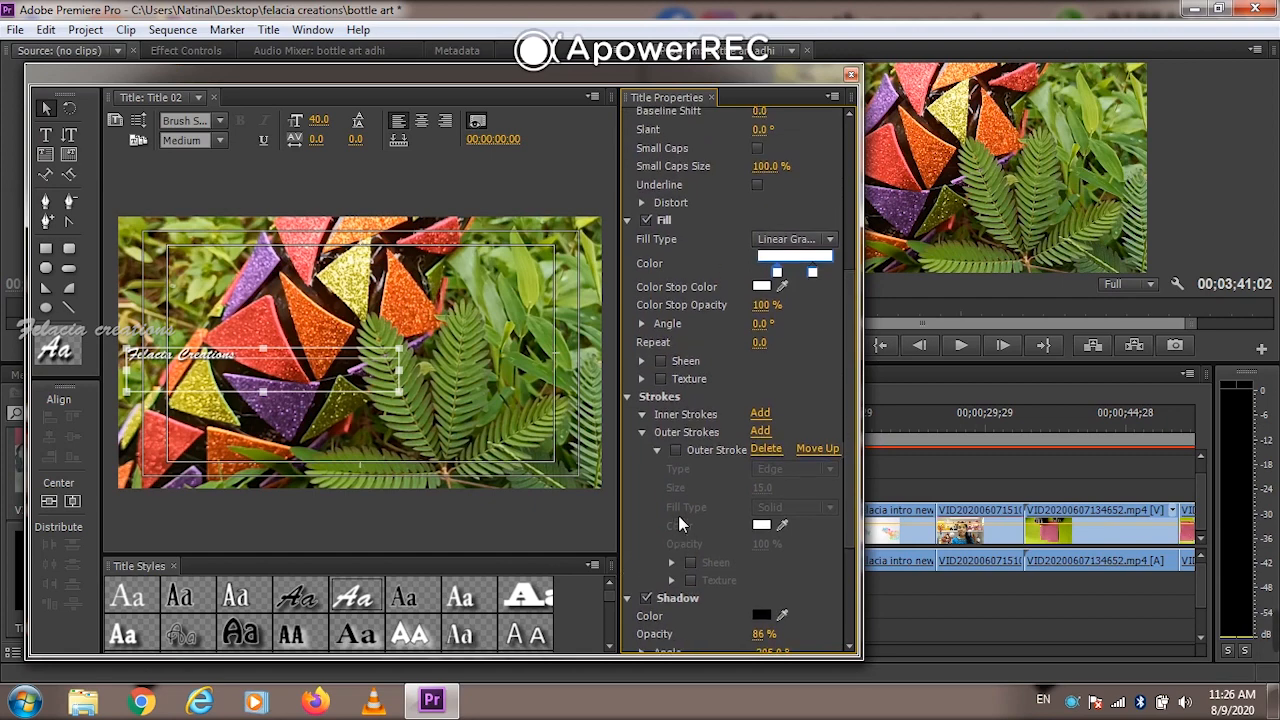
scroll(663, 505, up, 6)
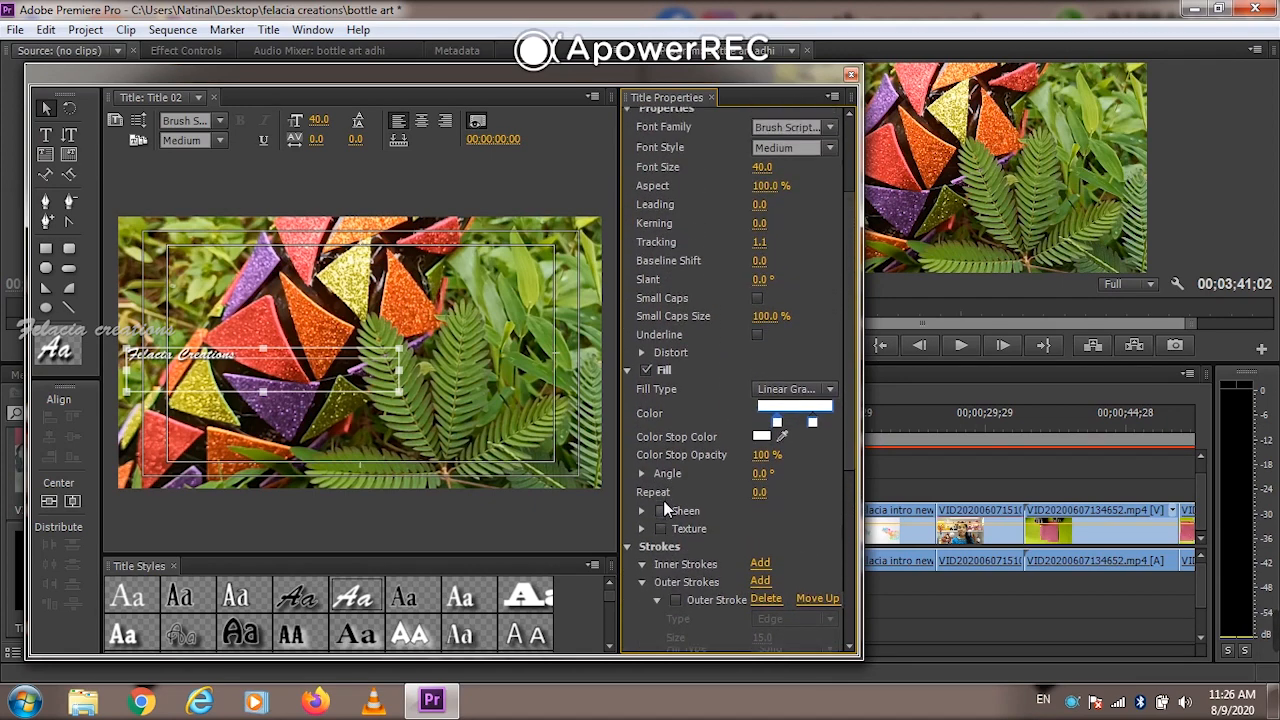
scroll(663, 498, up, 1)
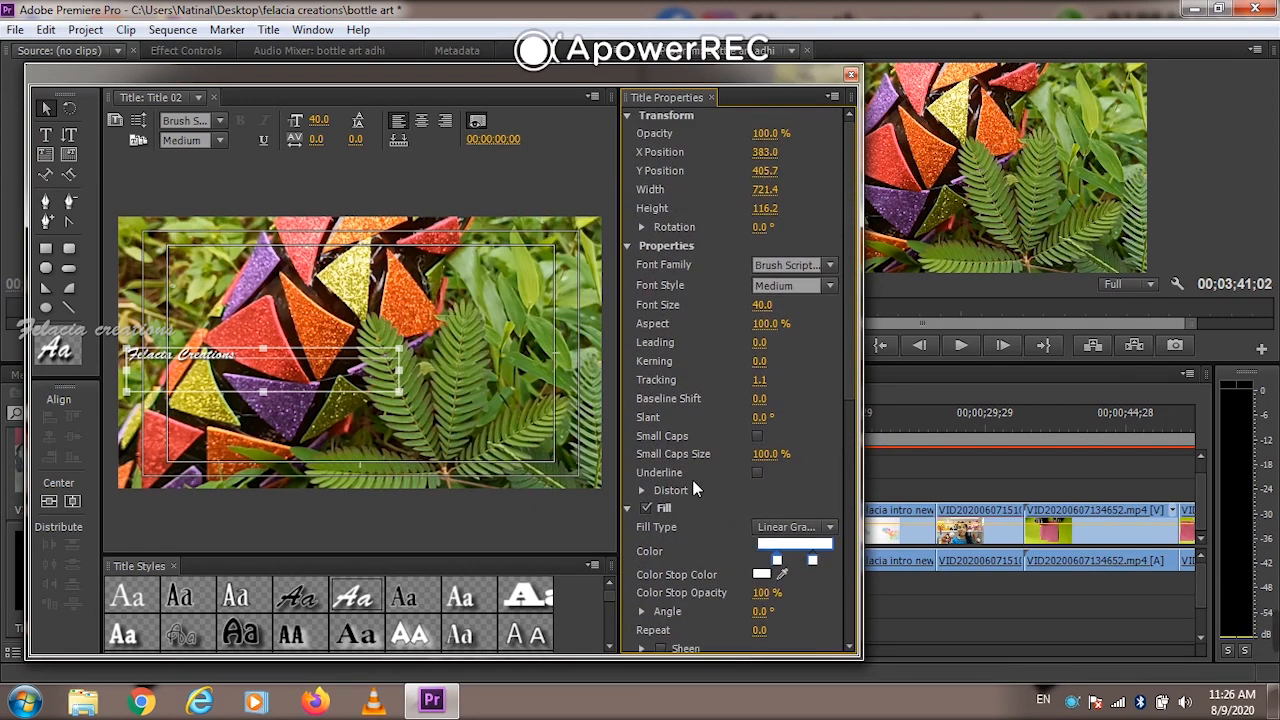
drag(764, 135, 730, 133)
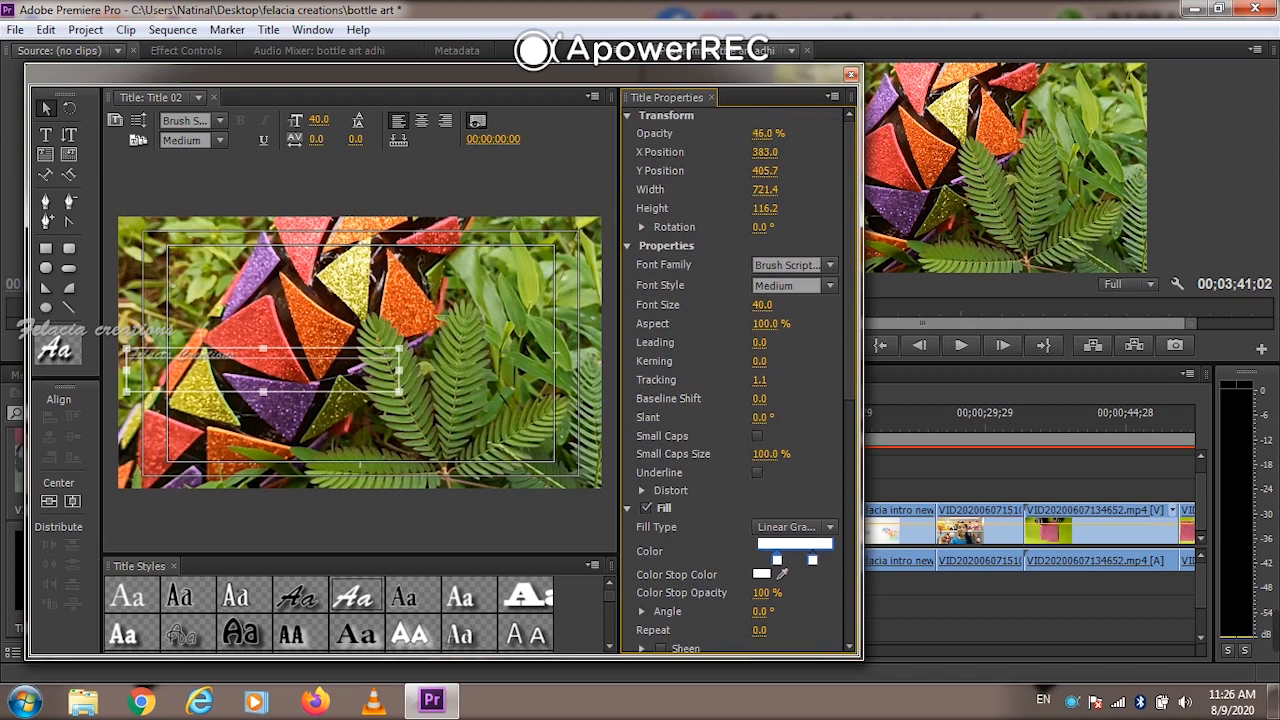
click(530, 358)
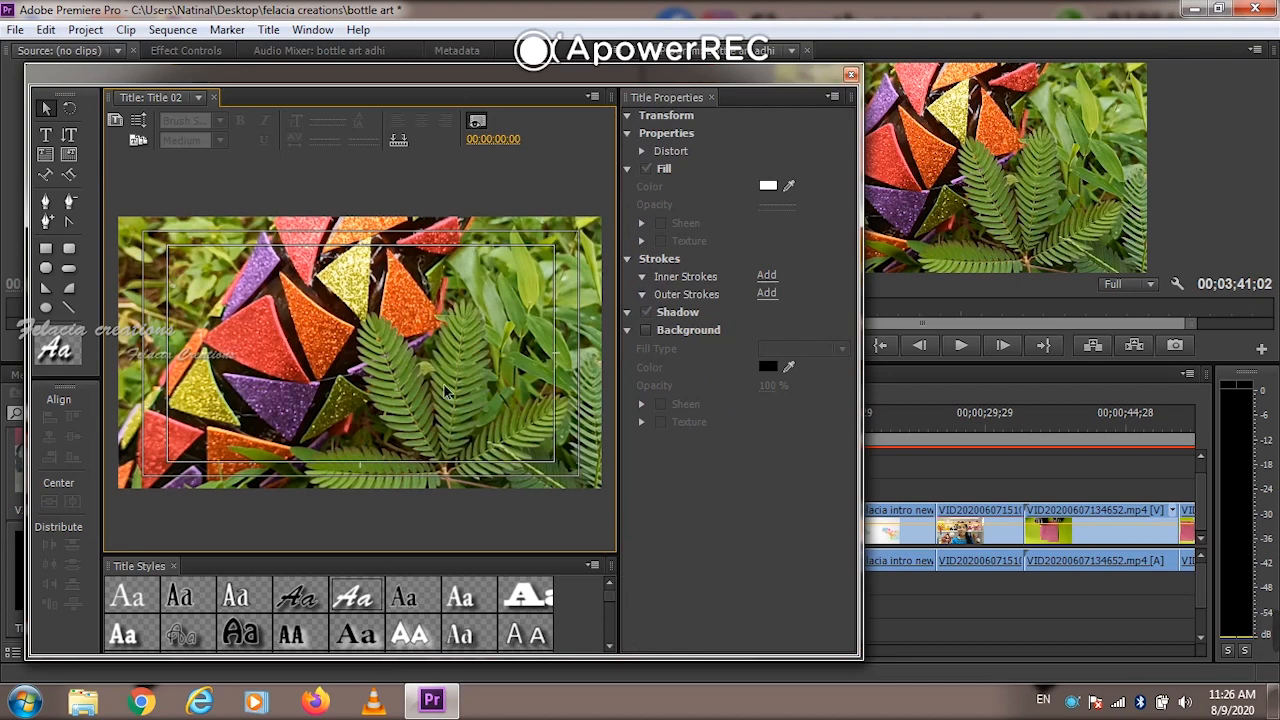
Save the project and close the Title 02 editor
drag(134, 77, 146, 111)
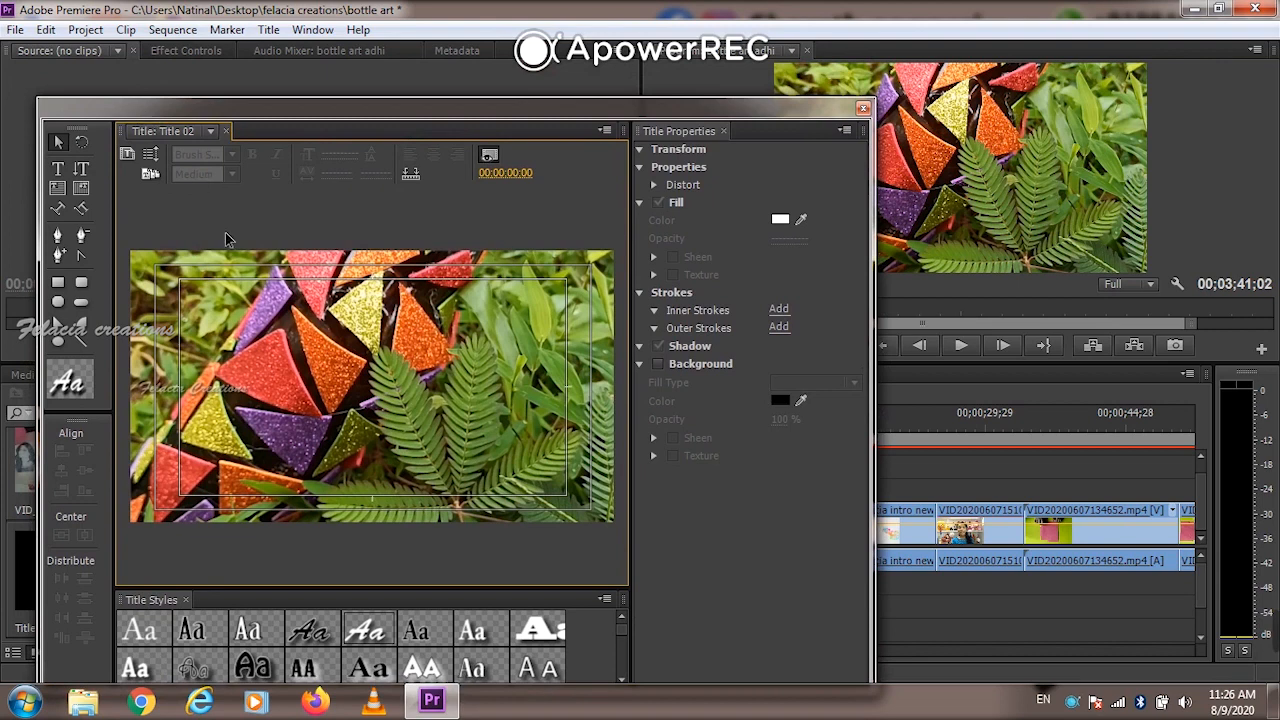
key(ctrl+s)
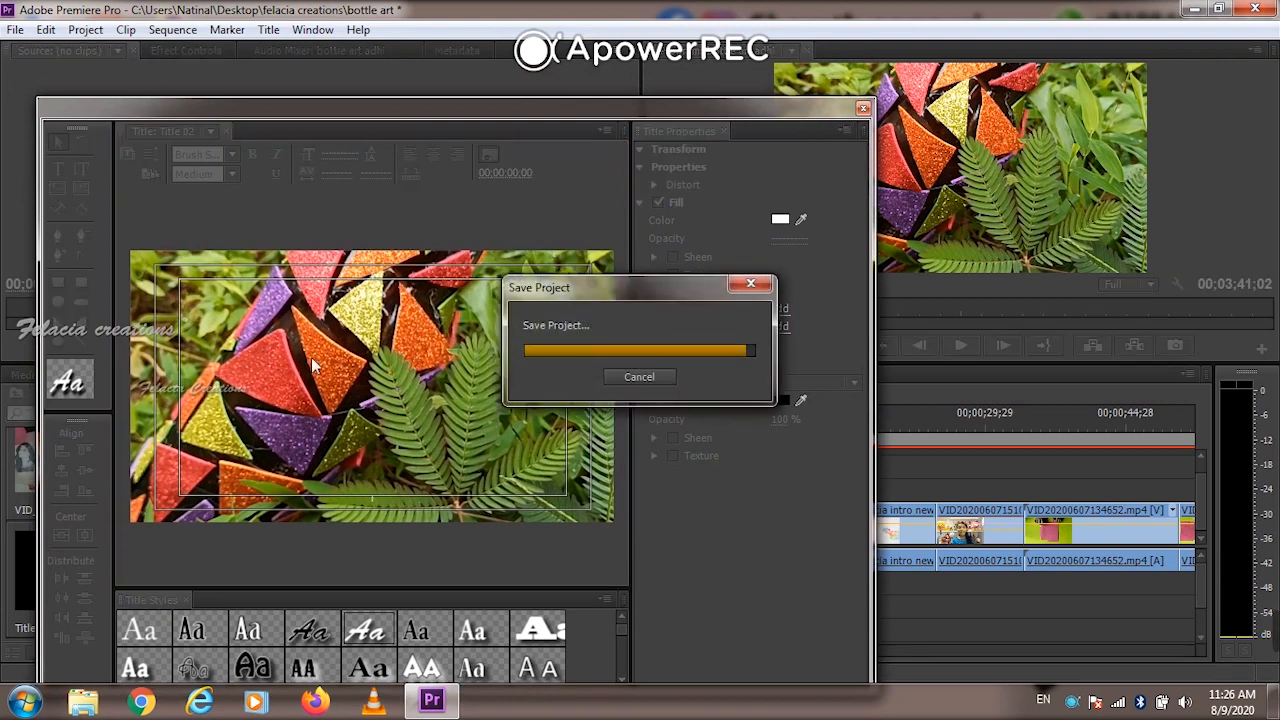
drag(456, 108, 774, 91)
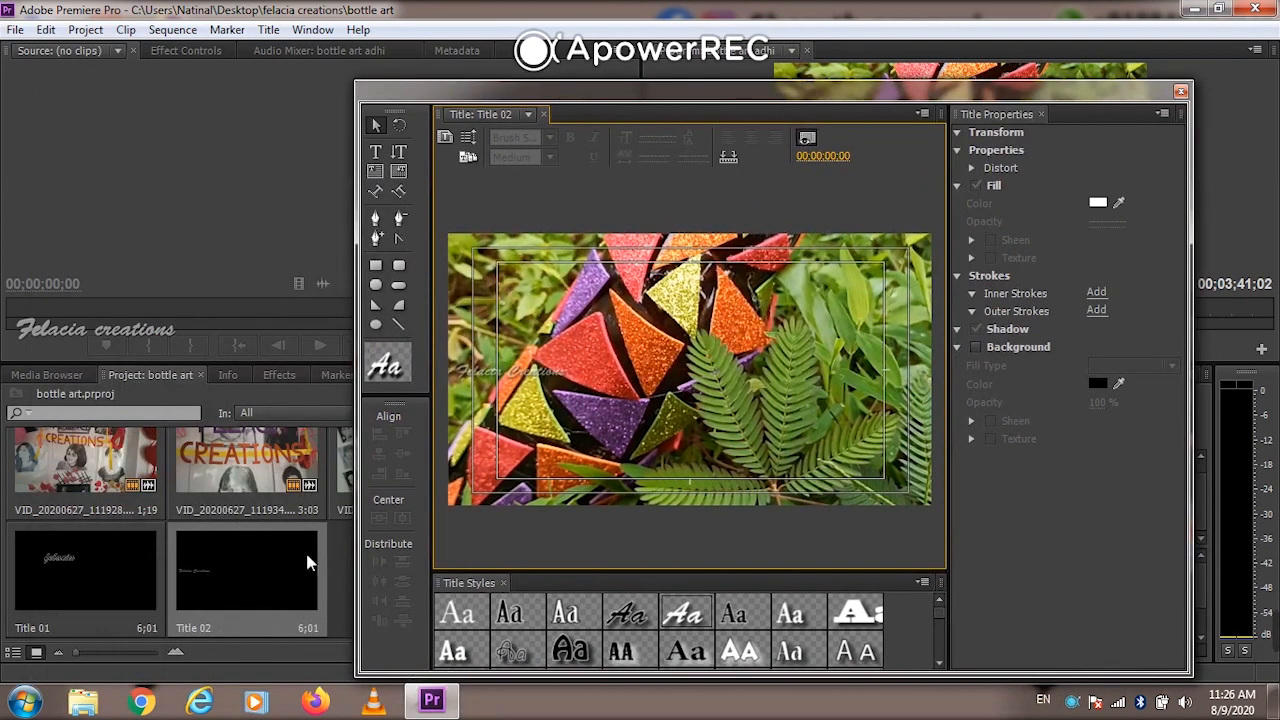
click(1181, 93)
double_click(227, 569)
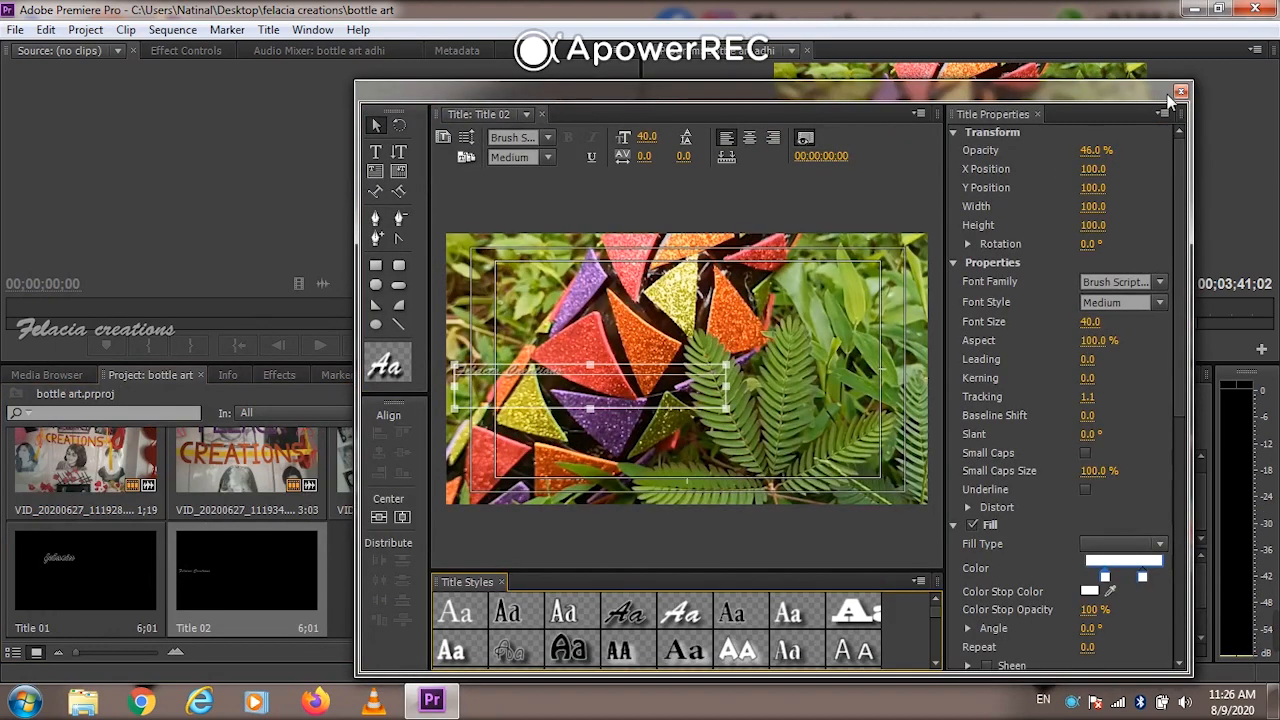
click(1181, 91)
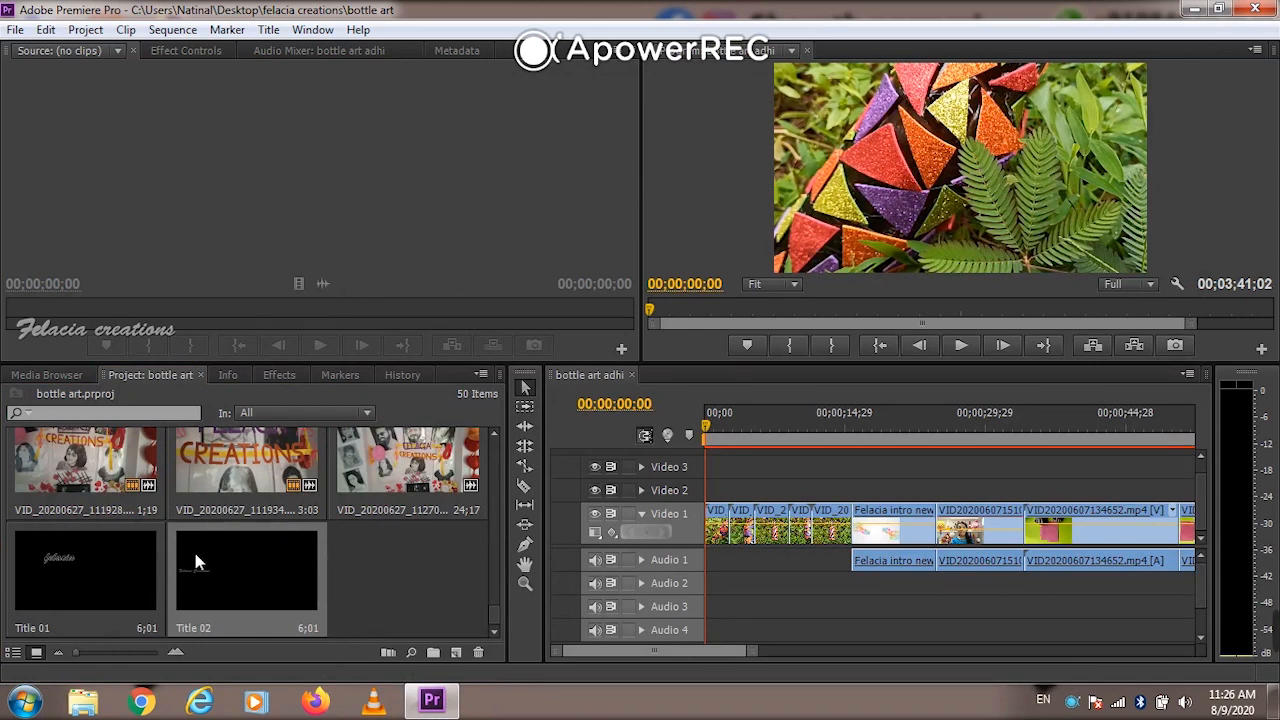
Place Title 02 on Video 2 at the start of the sequence and play the opening to check it
drag(222, 542, 703, 492)
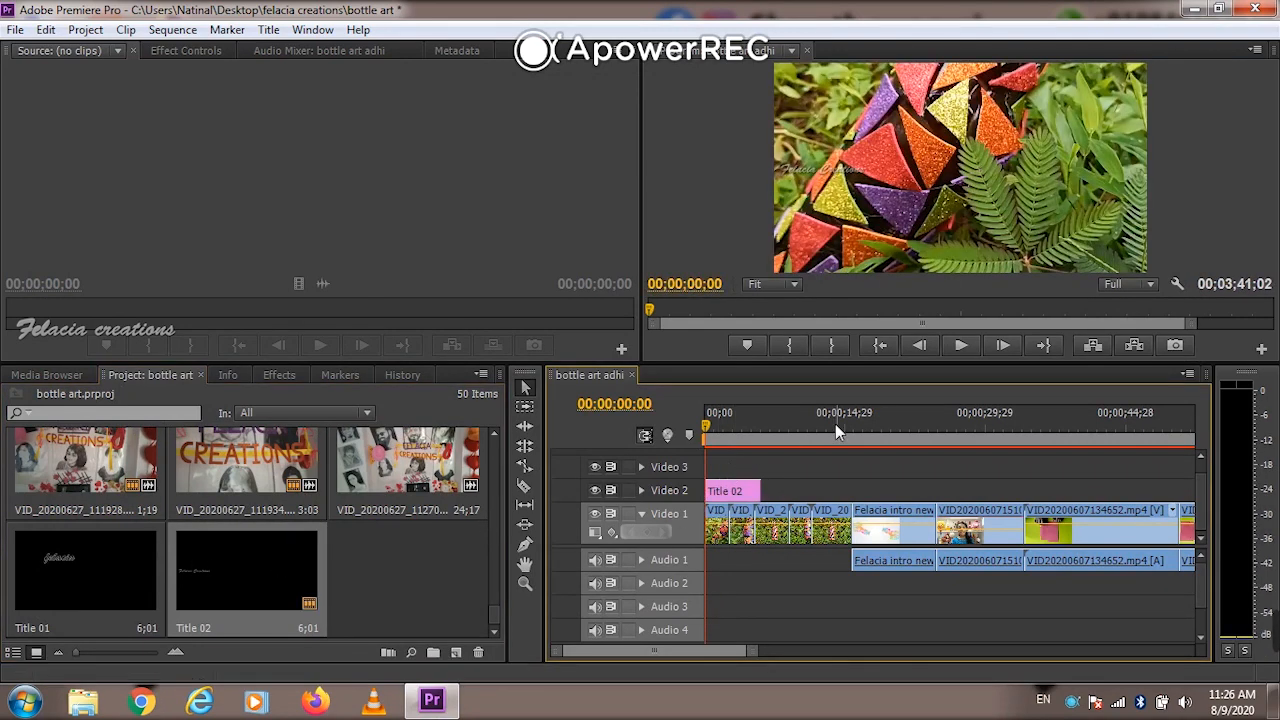
key(space)
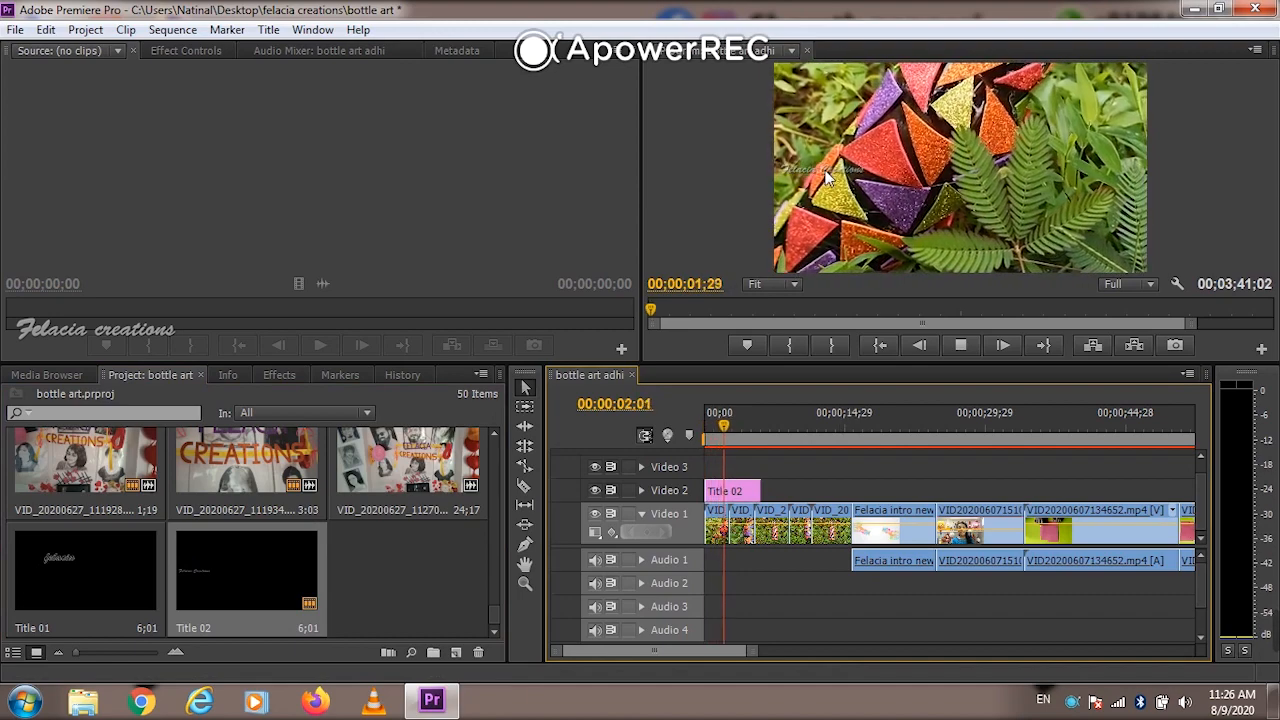
key(space)
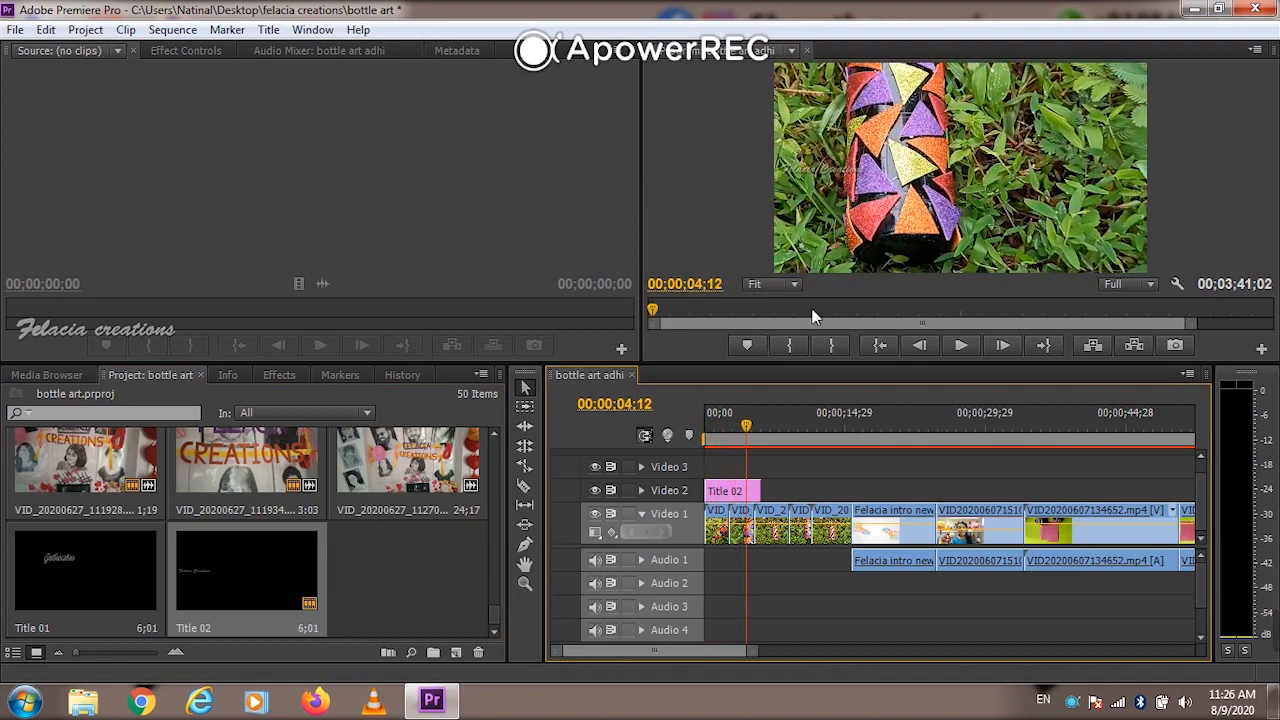
click(706, 430)
key(space)
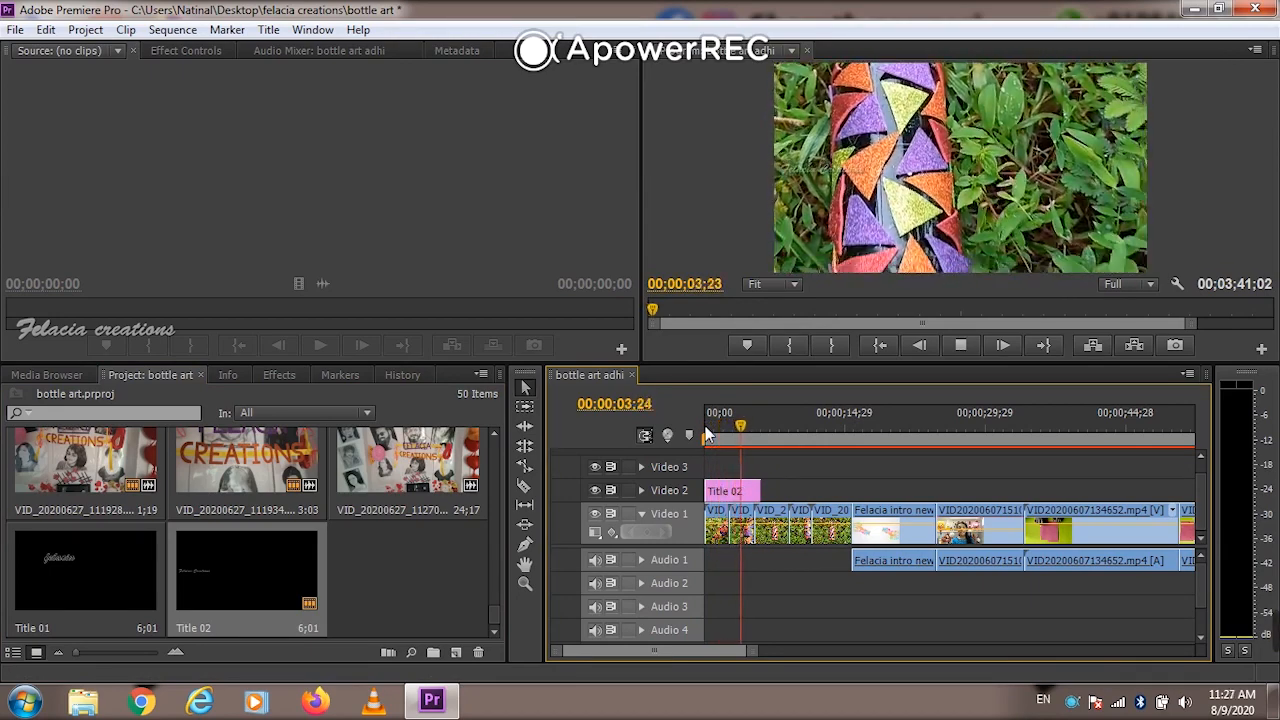
key(space)
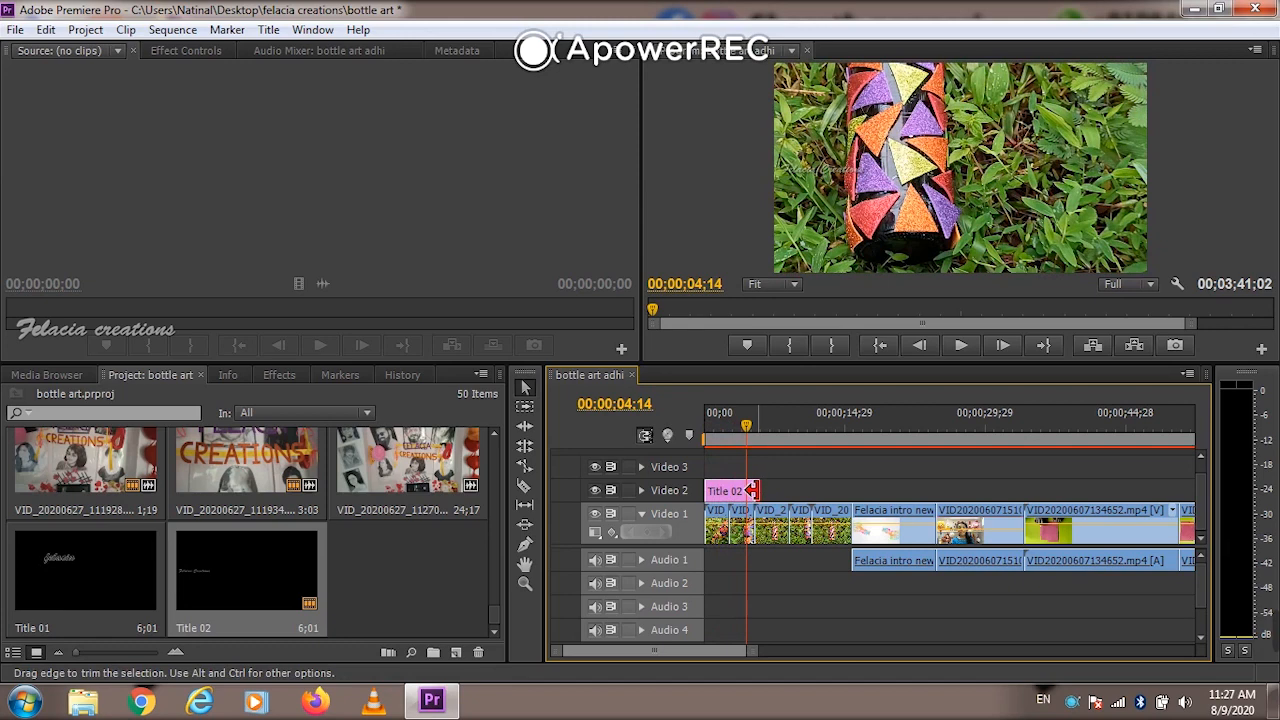
Extend the Title 02 clip on Video 2 across the sequence up to the start of the SUBB_1 clip
drag(768, 493, 810, 492)
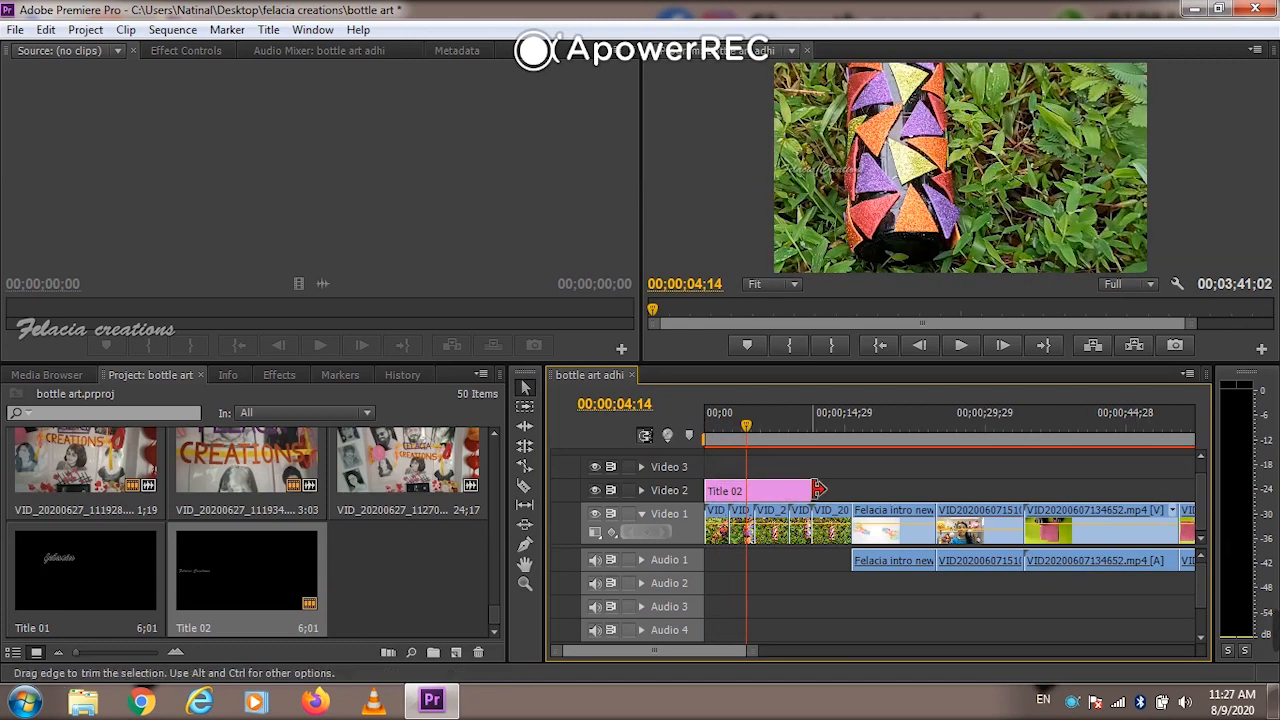
drag(805, 490, 1186, 490)
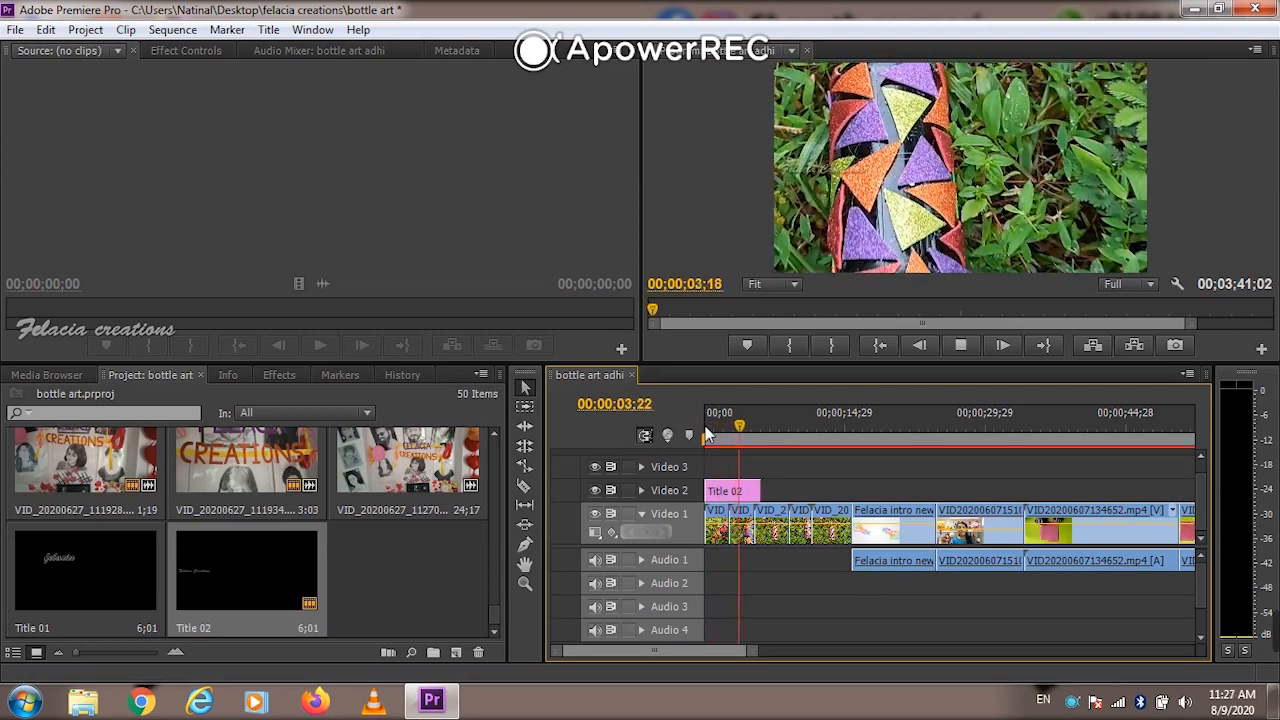
key(space)
drag(759, 490, 811, 490)
drag(894, 491, 1149, 488)
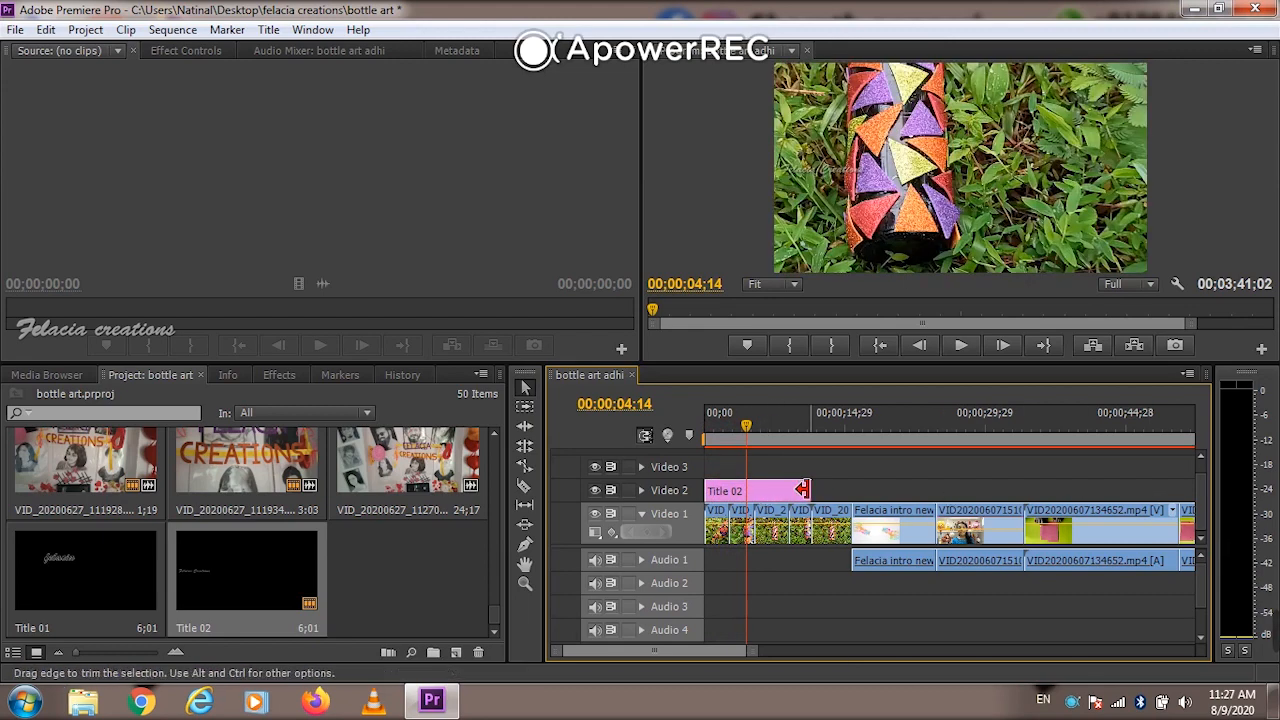
drag(803, 490, 1186, 490)
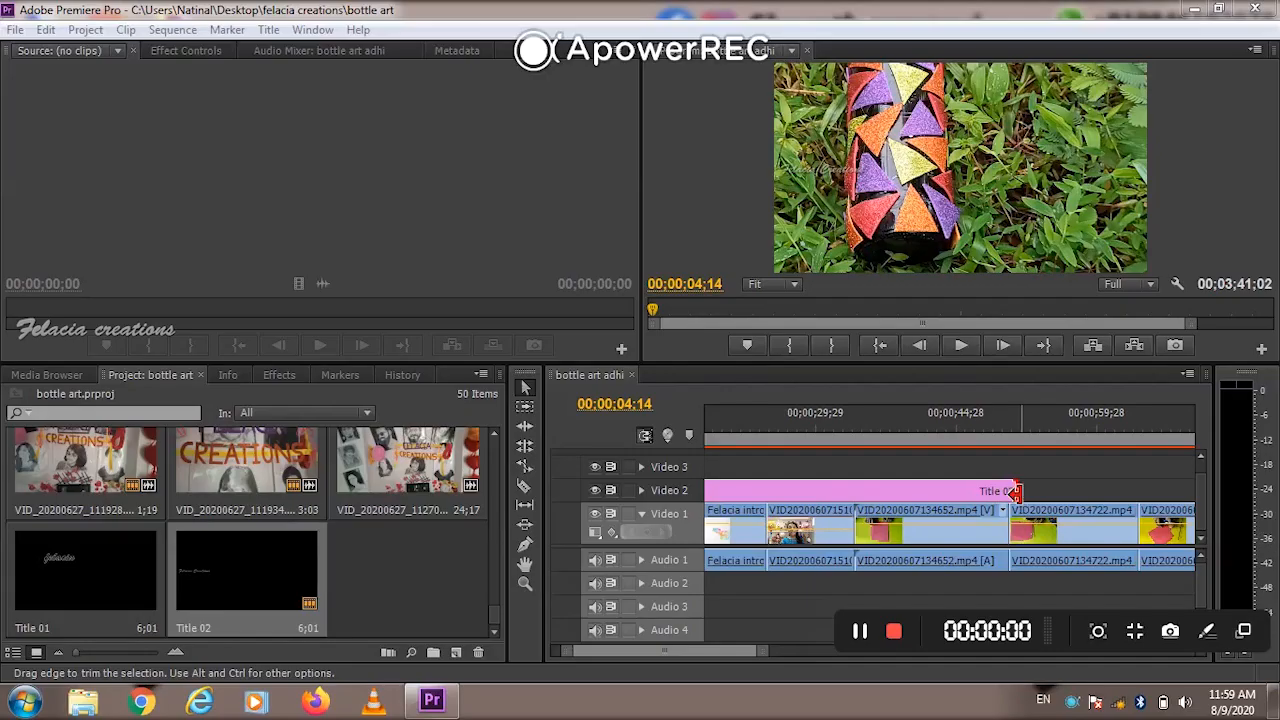
drag(1017, 490, 1076, 488)
Check the title overlay near 00;03;22;19 and play the sequence from about 00;00;01;18
click(1045, 425)
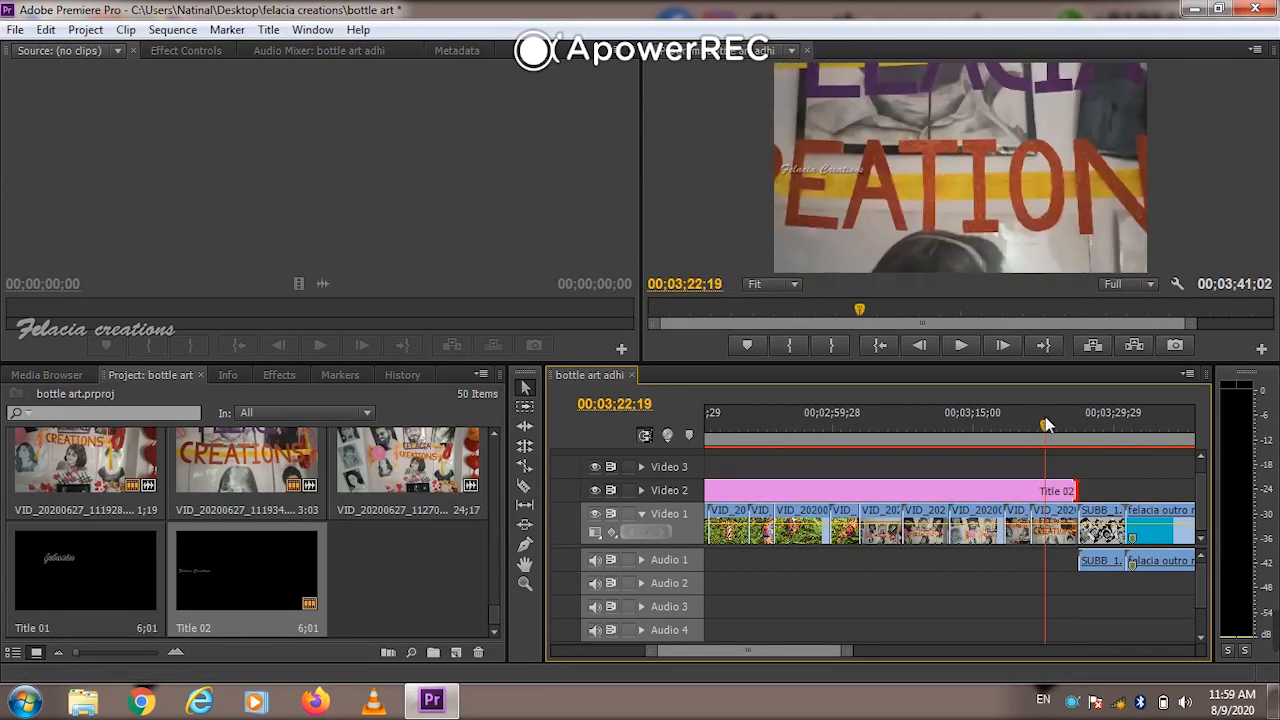
drag(797, 653, 621, 655)
click(746, 424)
click(722, 428)
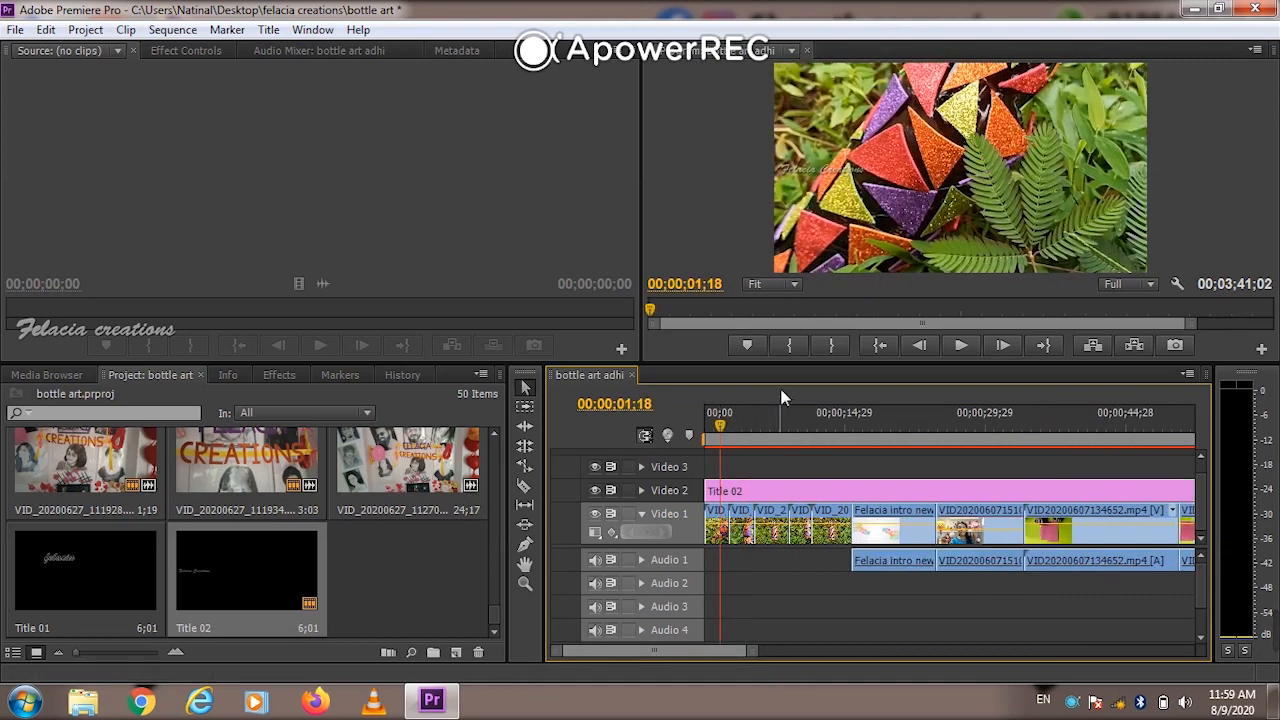
key(space)
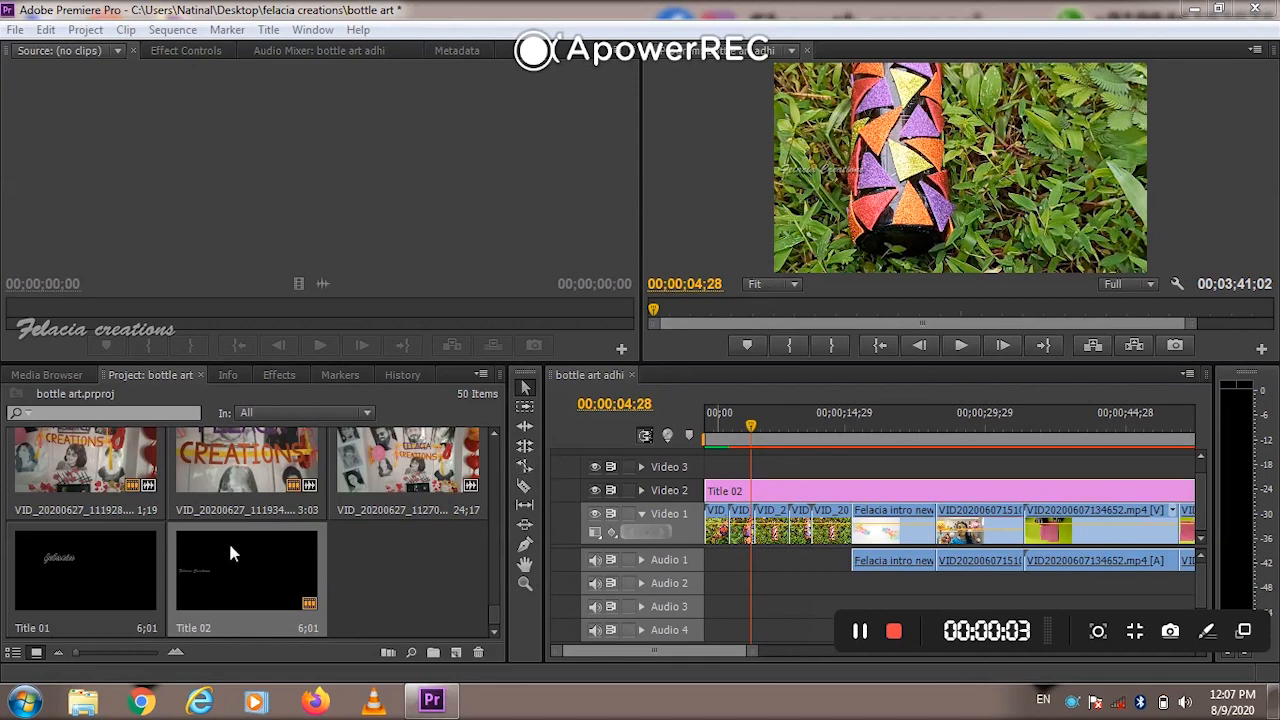
Place Untitled-1.psd on Video 3 just after 00;00;04;28 and play the sequence to 00;00;06;02
click(401, 497)
scroll(404, 495, up, 5)
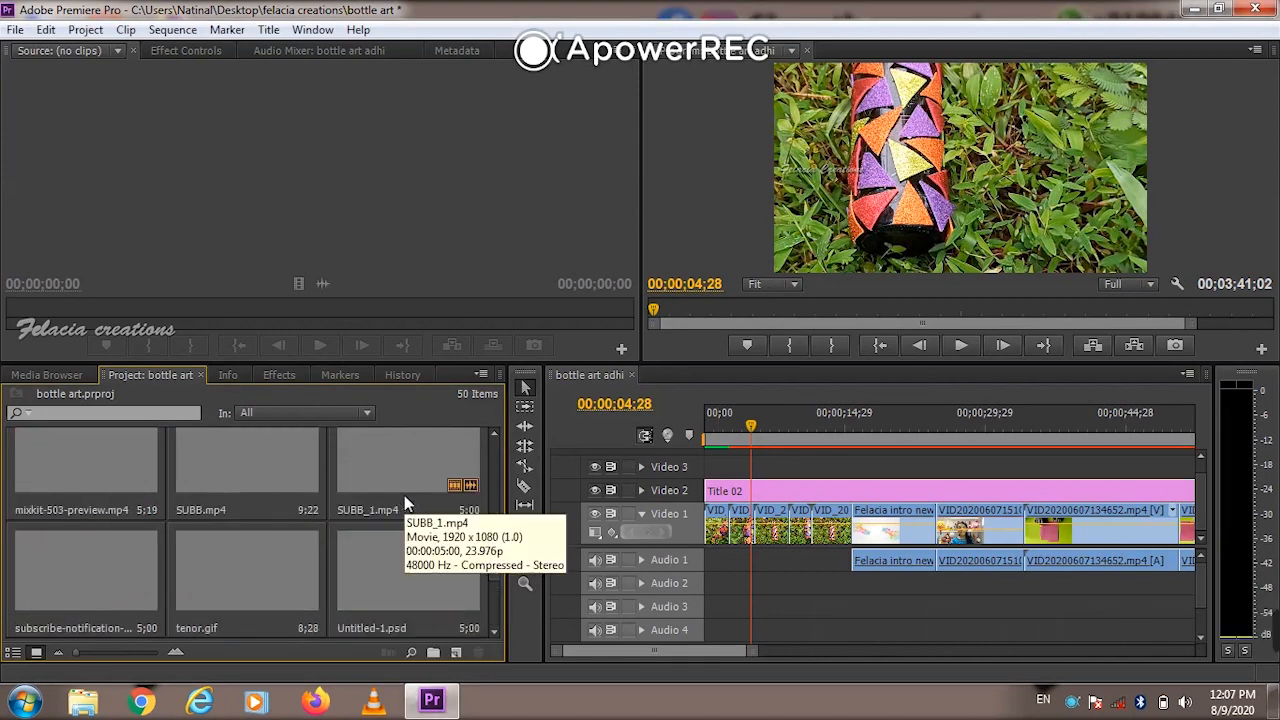
drag(380, 562, 763, 464)
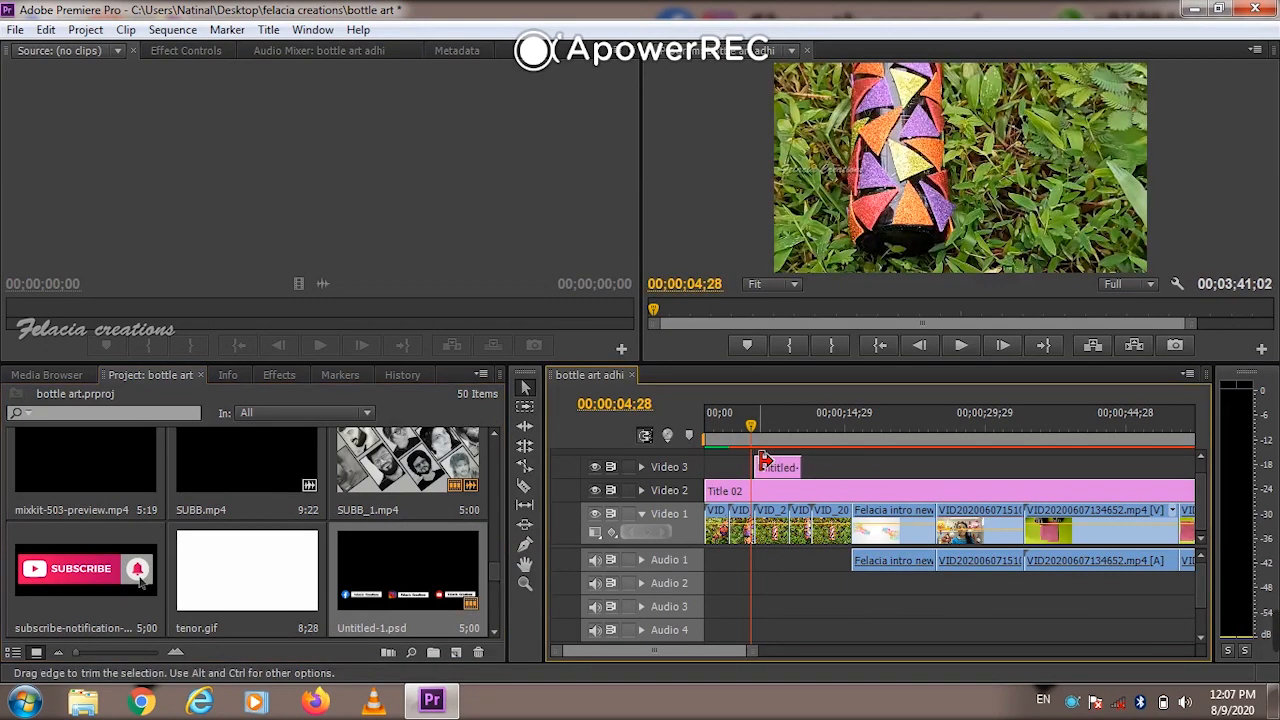
key(space)
key(space)
Reposition the Untitled-1.psd social media banner and scale it down so all three handles fit inside the frame
click(978, 176)
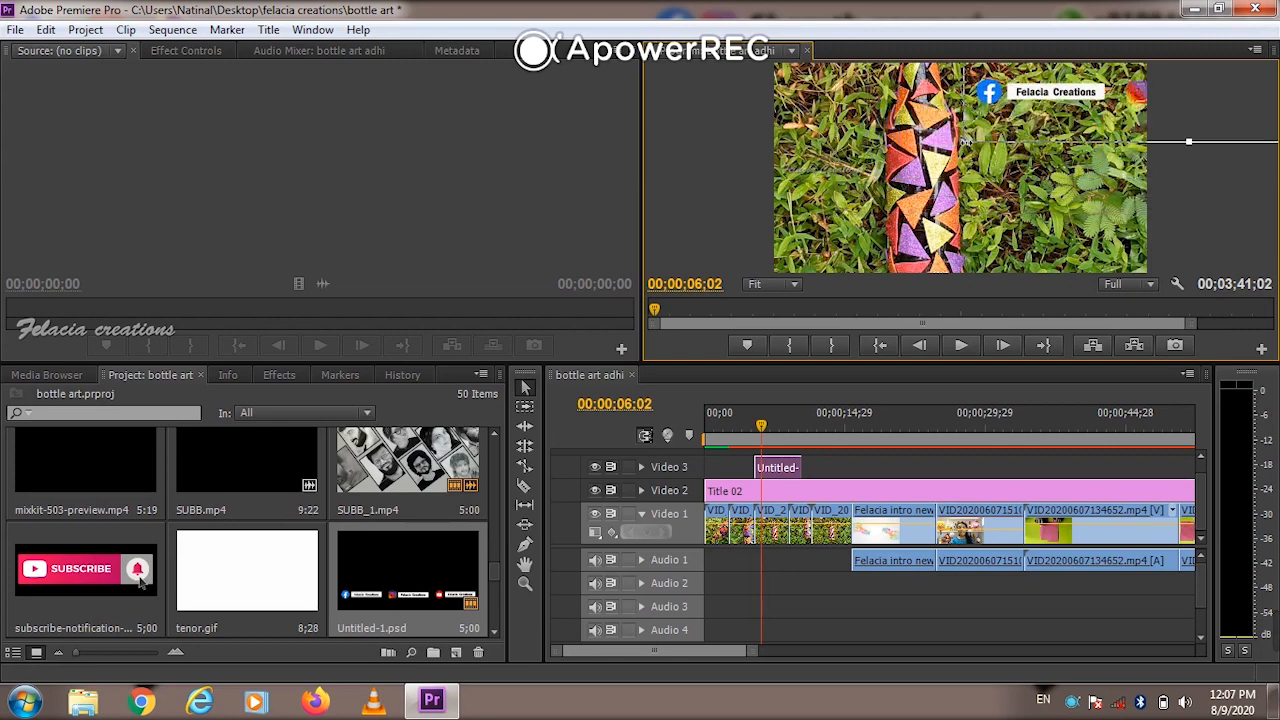
drag(921, 248, 890, 239)
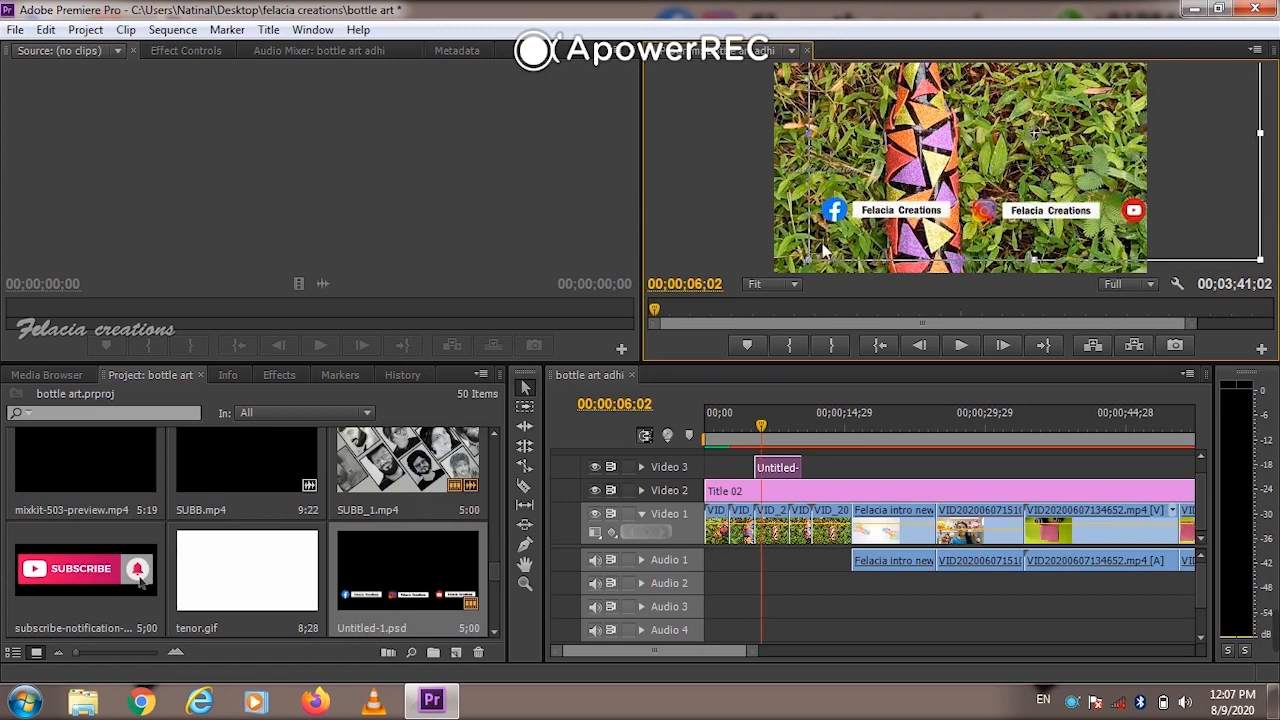
drag(810, 258, 881, 243)
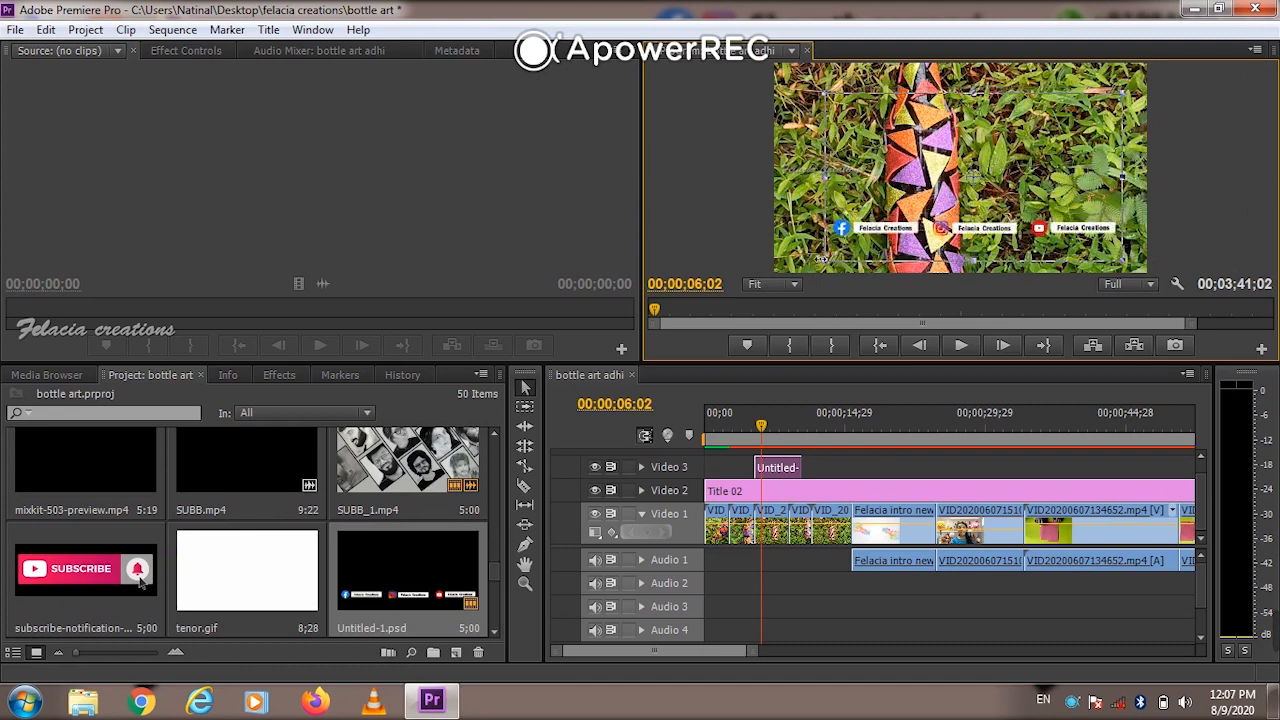
click(816, 259)
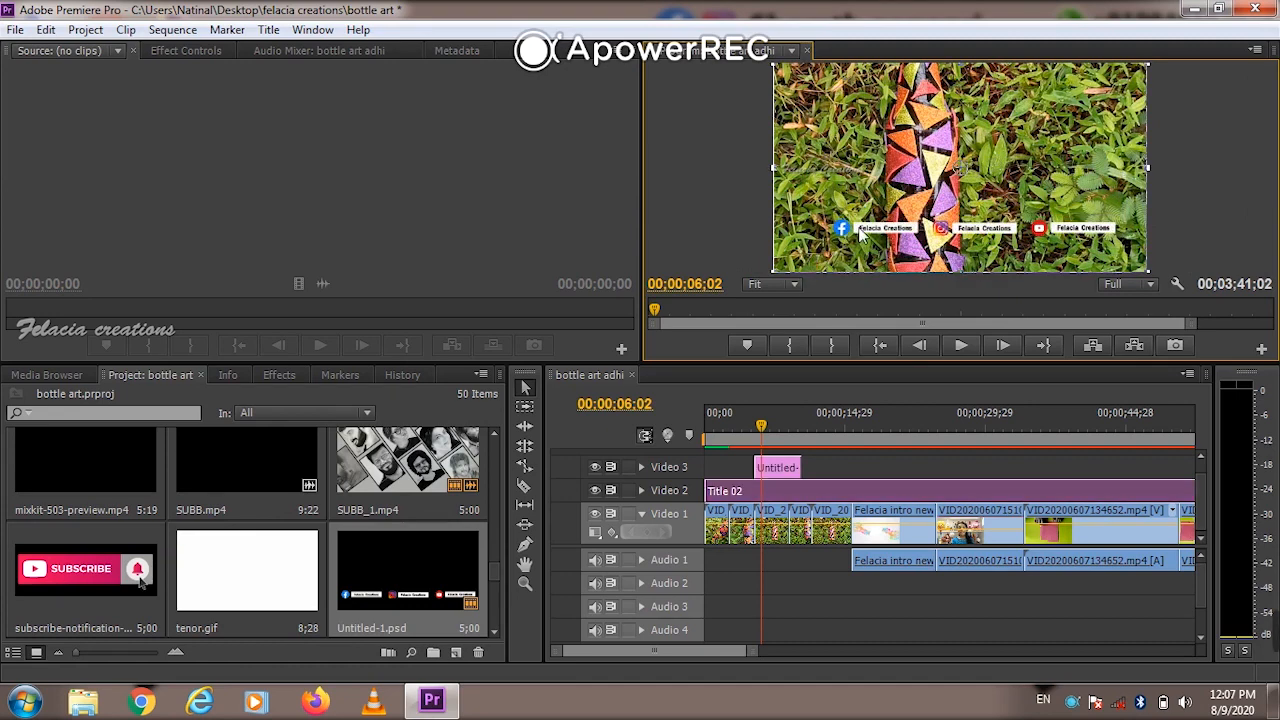
Enlarge the social media banner to about the full frame width and move it down to the frame's lower edge
double_click(779, 466)
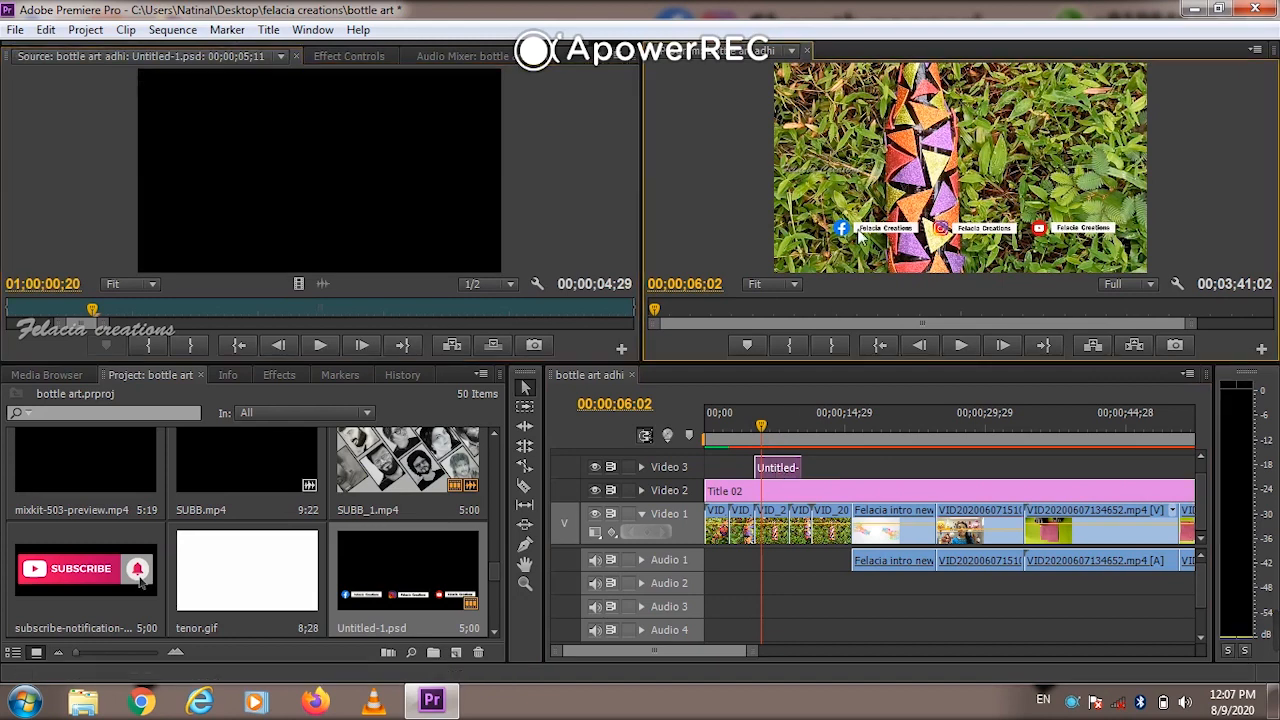
click(858, 234)
drag(826, 260, 788, 281)
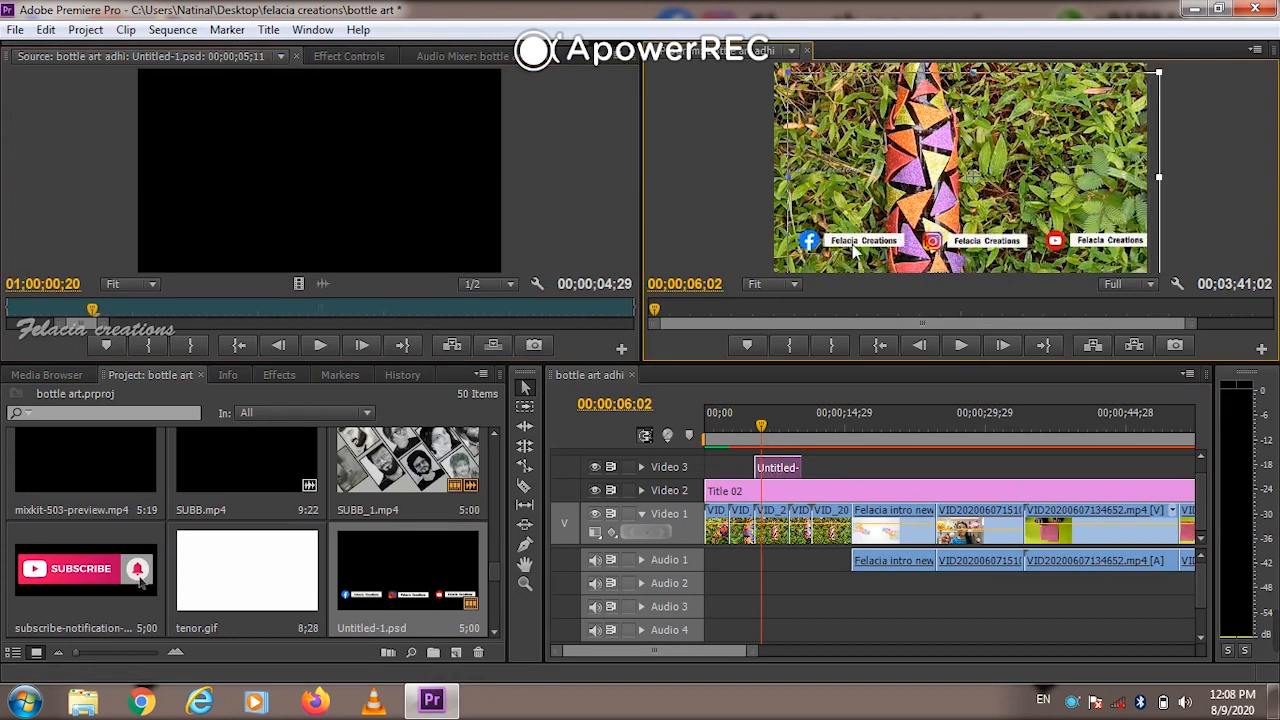
drag(845, 250, 830, 270)
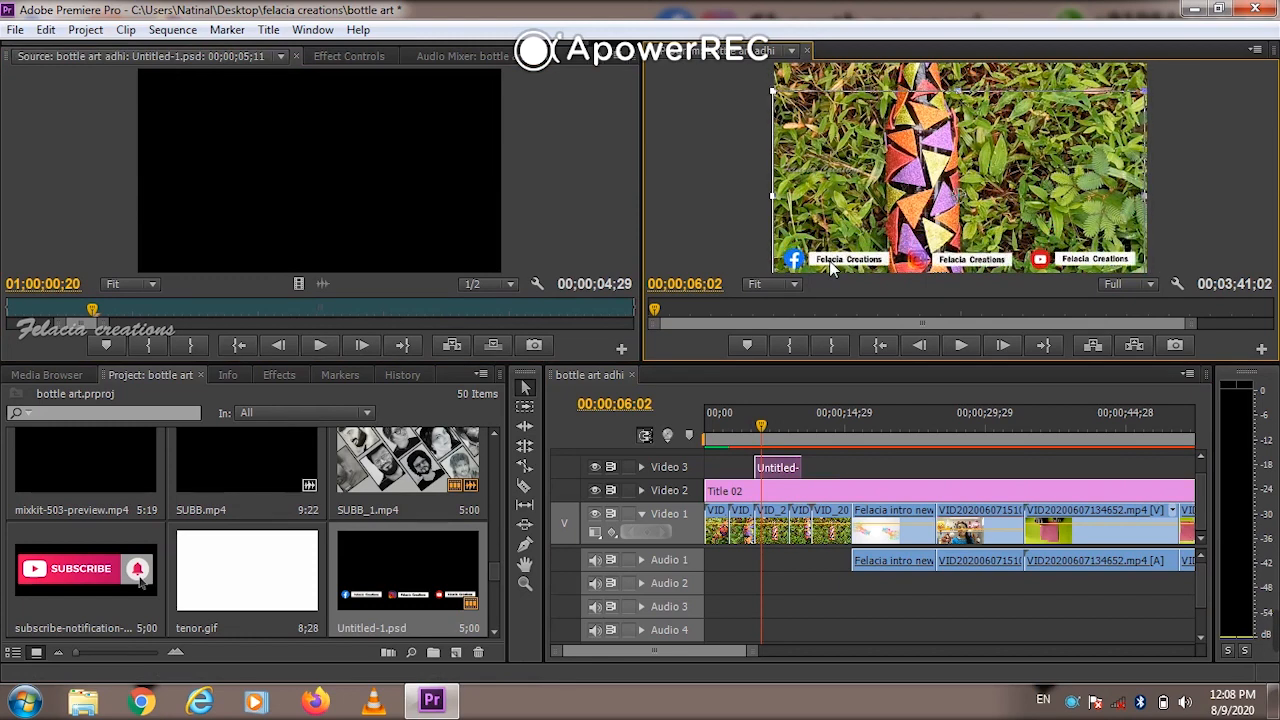
click(1207, 221)
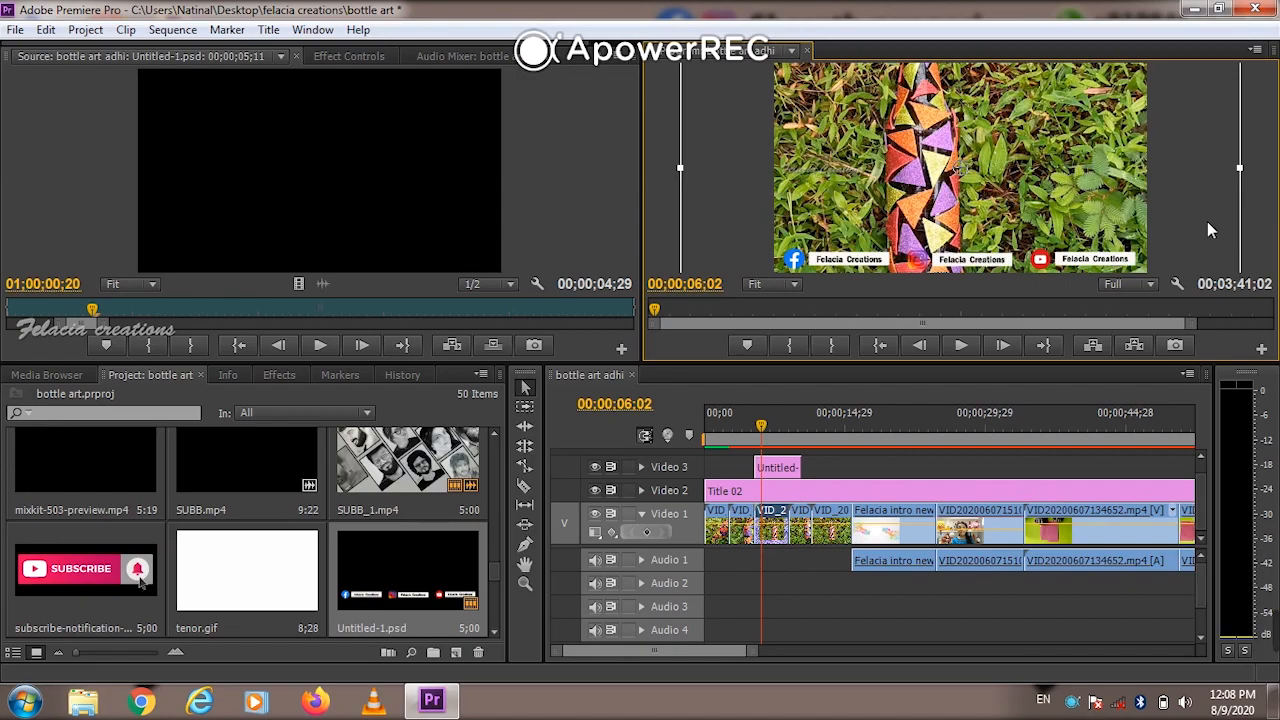
Play the sequence from 00;00;06;02 to 00;00;32;00 and browse to the last items in the project
key(space)
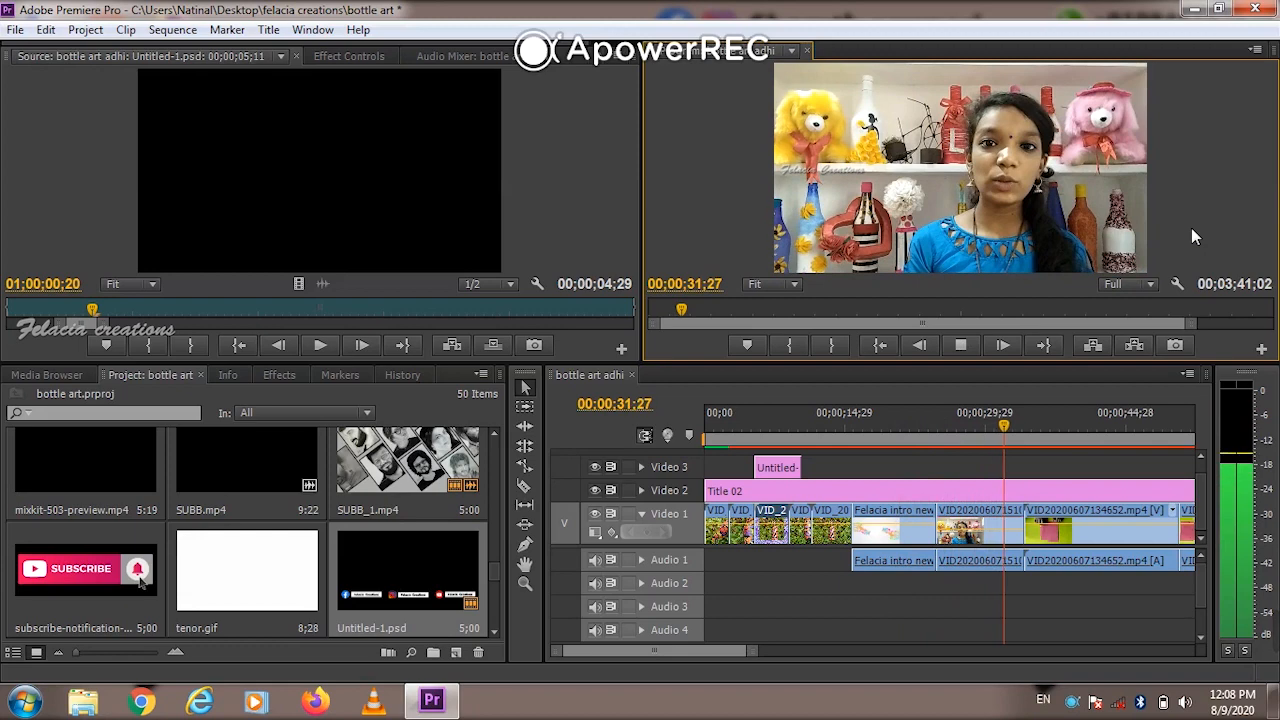
key(space)
scroll(218, 526, down, 3)
scroll(218, 526, up, 3)
scroll(220, 527, down, 3)
mouse_move(1006, 649)
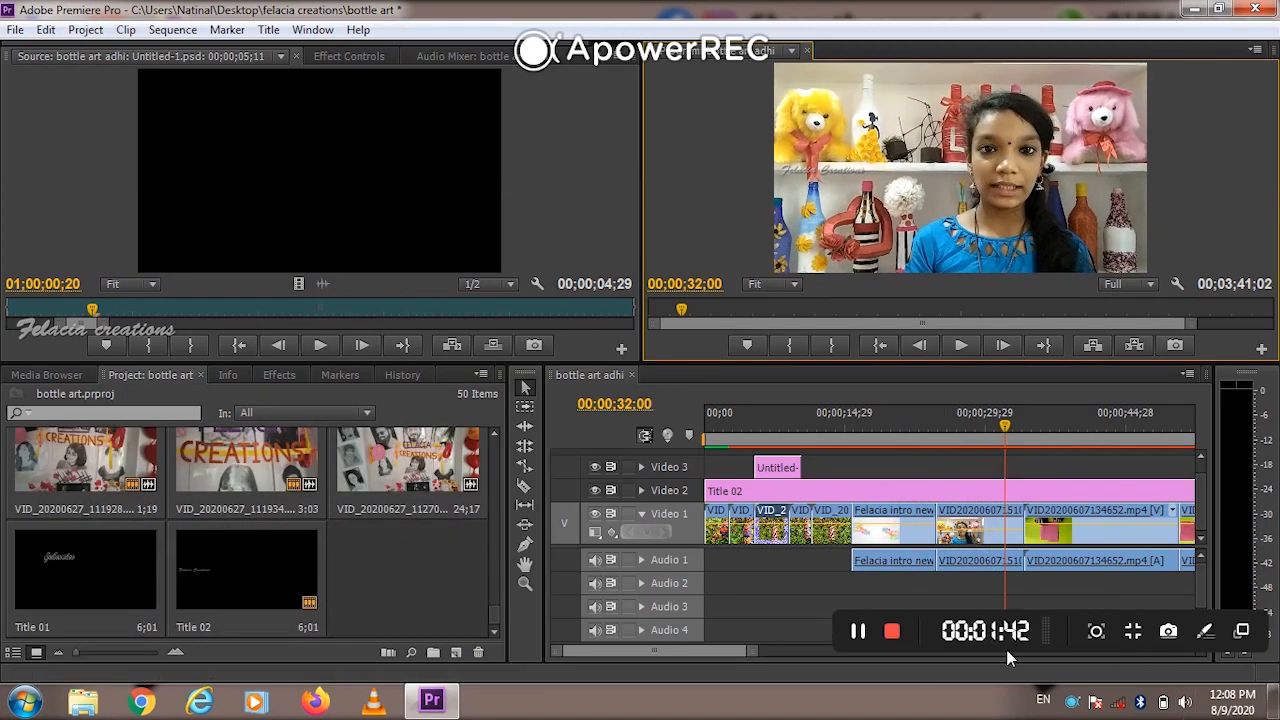
click(857, 637)
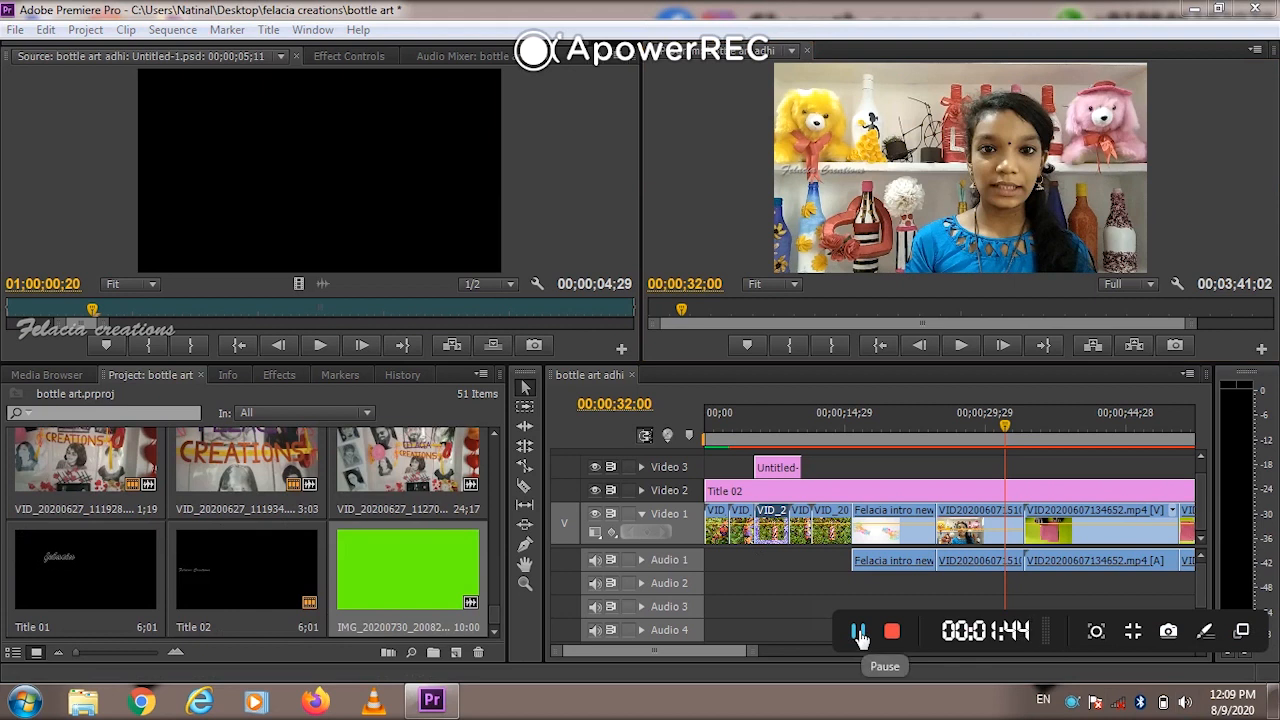
Open the green-screen subscribe clip IMG_20200730_200821_254 (1).mp4 in the source monitor and play it from its start
double_click(396, 581)
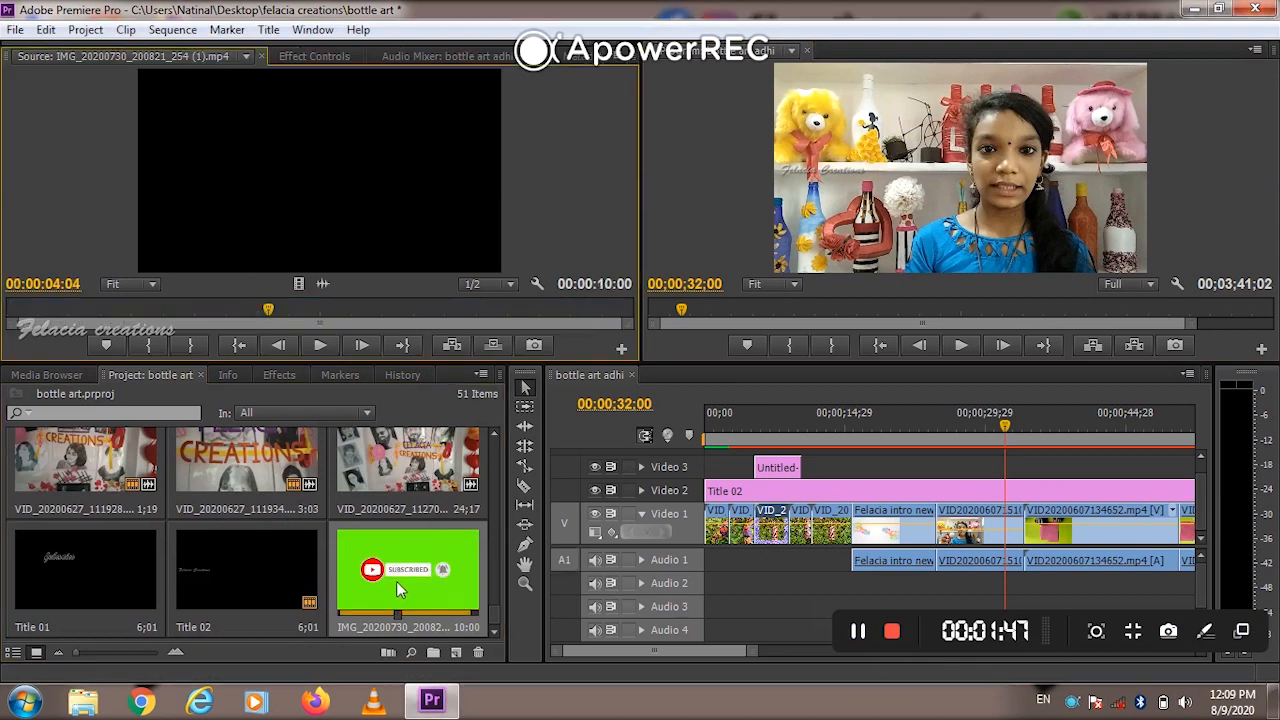
click(10, 313)
key(space)
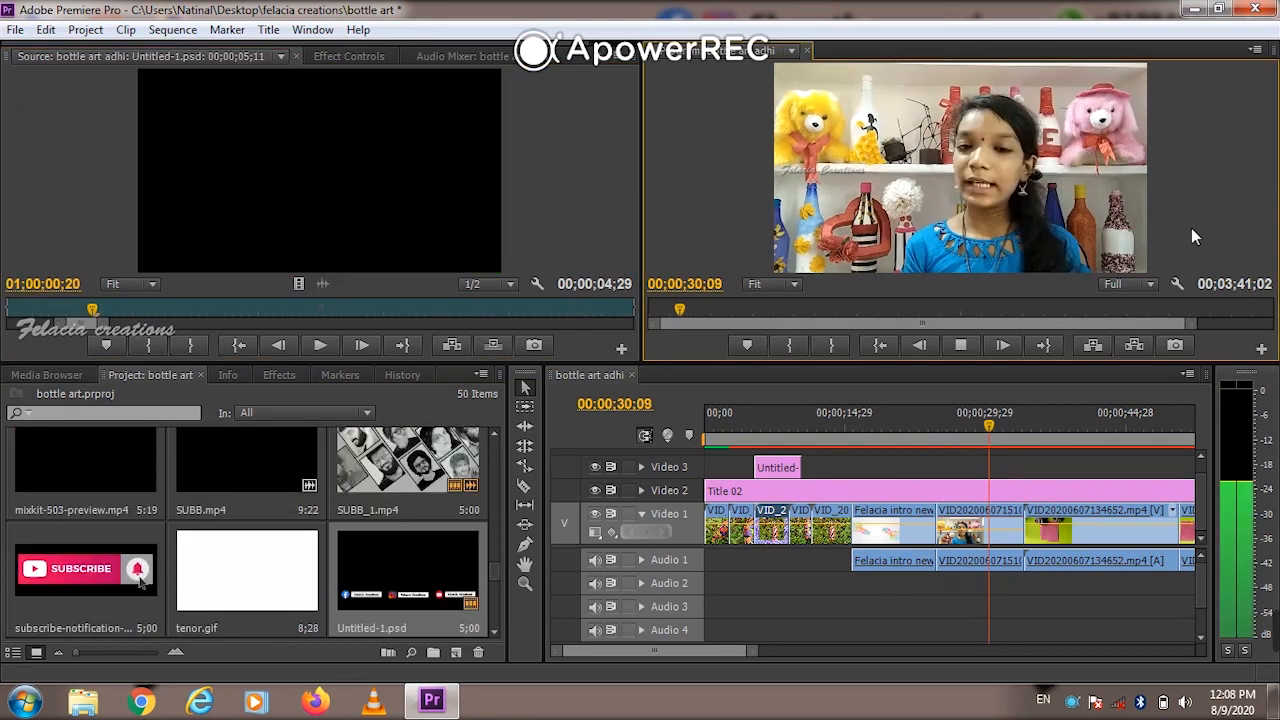
Stop the sequence at 00;00;32;00, find the green-screen subscribe clip among the project items and preview it from the beginning
key(space)
scroll(218, 526, down, 5)
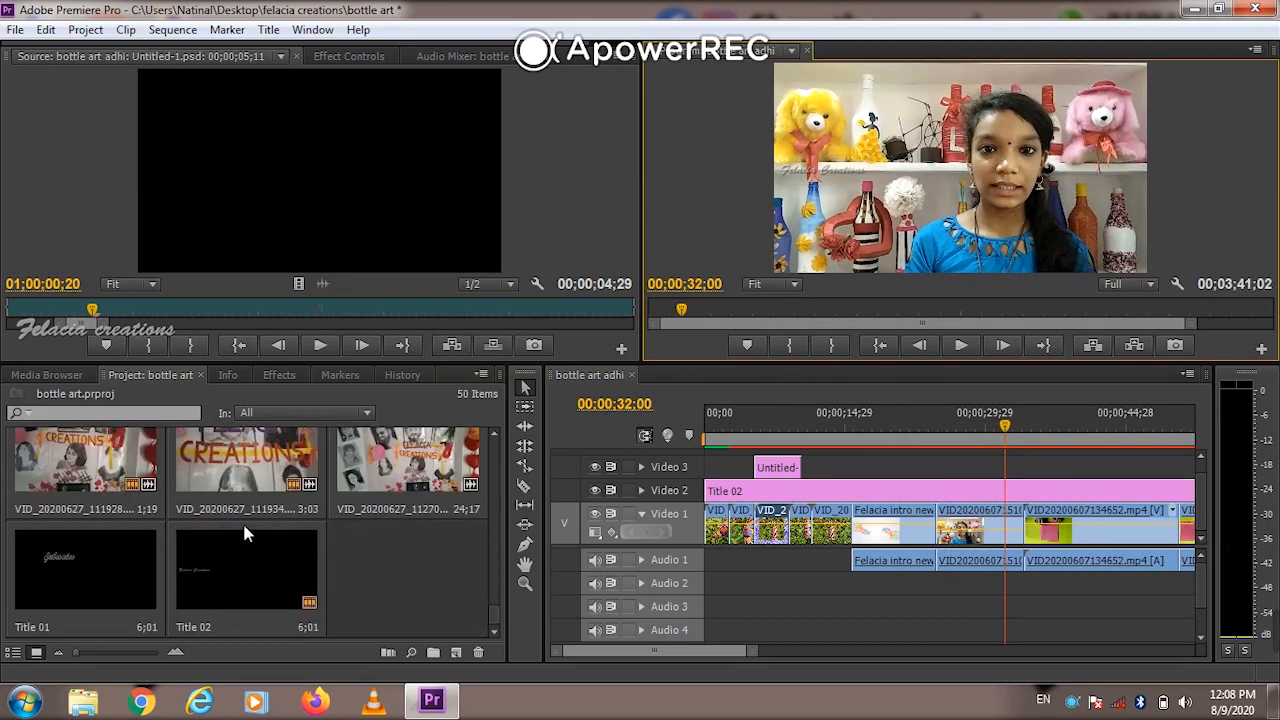
mouse_move(1006, 640)
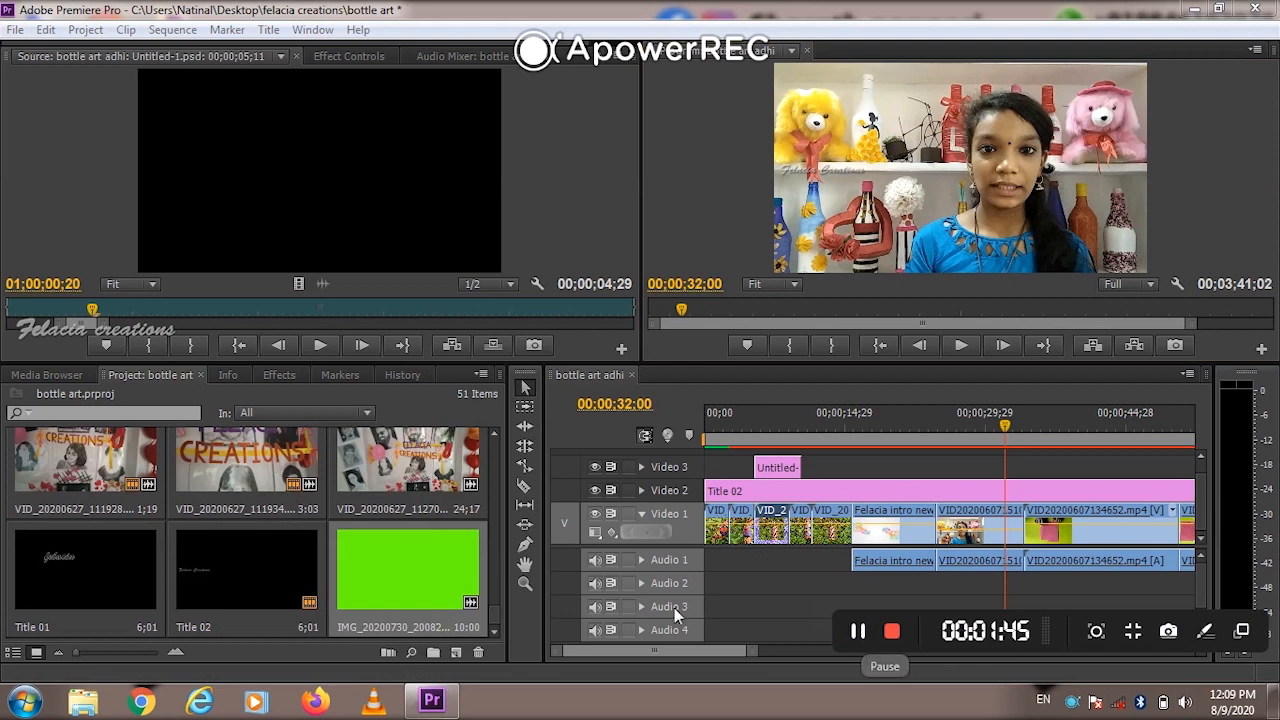
double_click(396, 581)
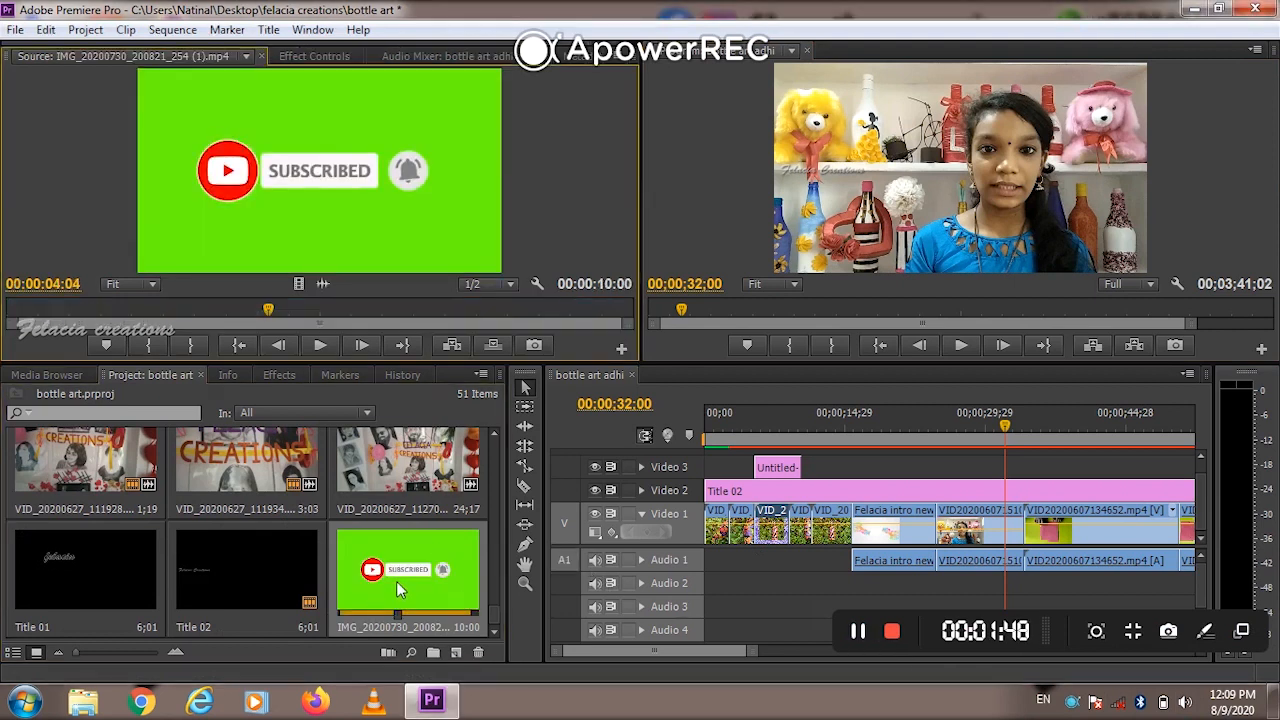
click(9, 313)
key(space)
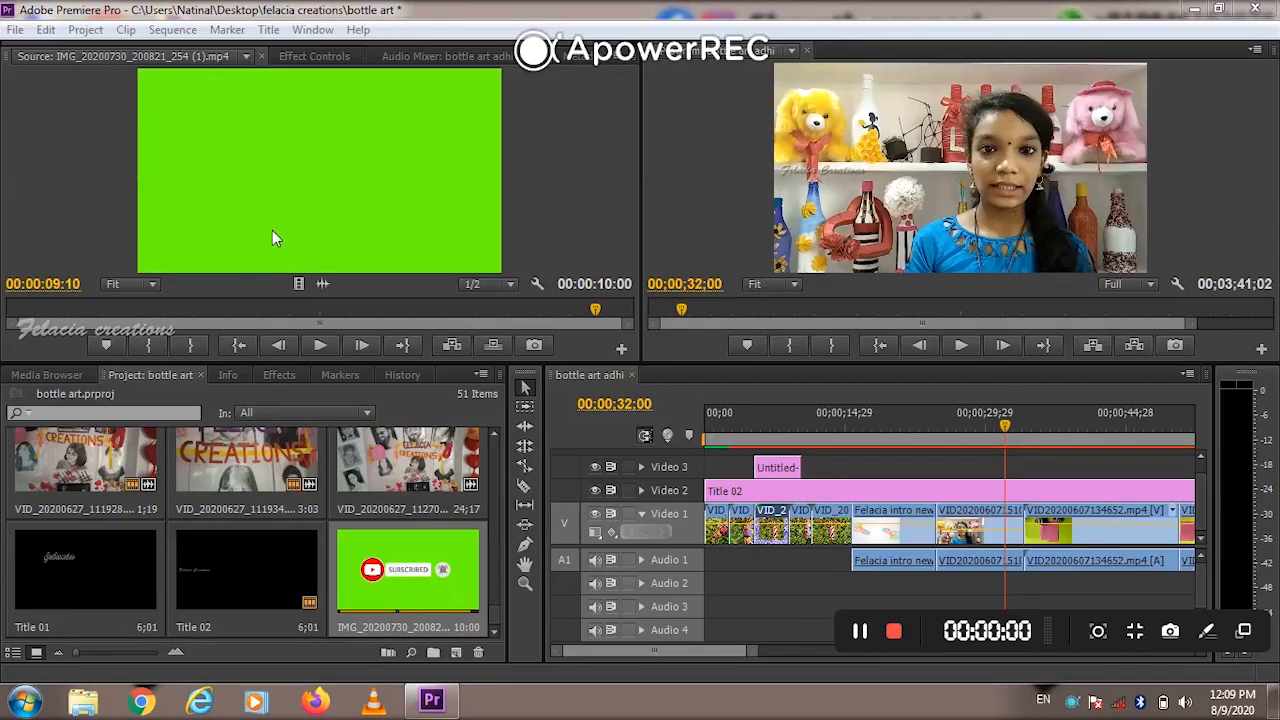
Place the subscribe clip on Video 3 at the start of the first talking clip, about 00;00;24;21, and enlarge it over the frame
drag(266, 217, 948, 472)
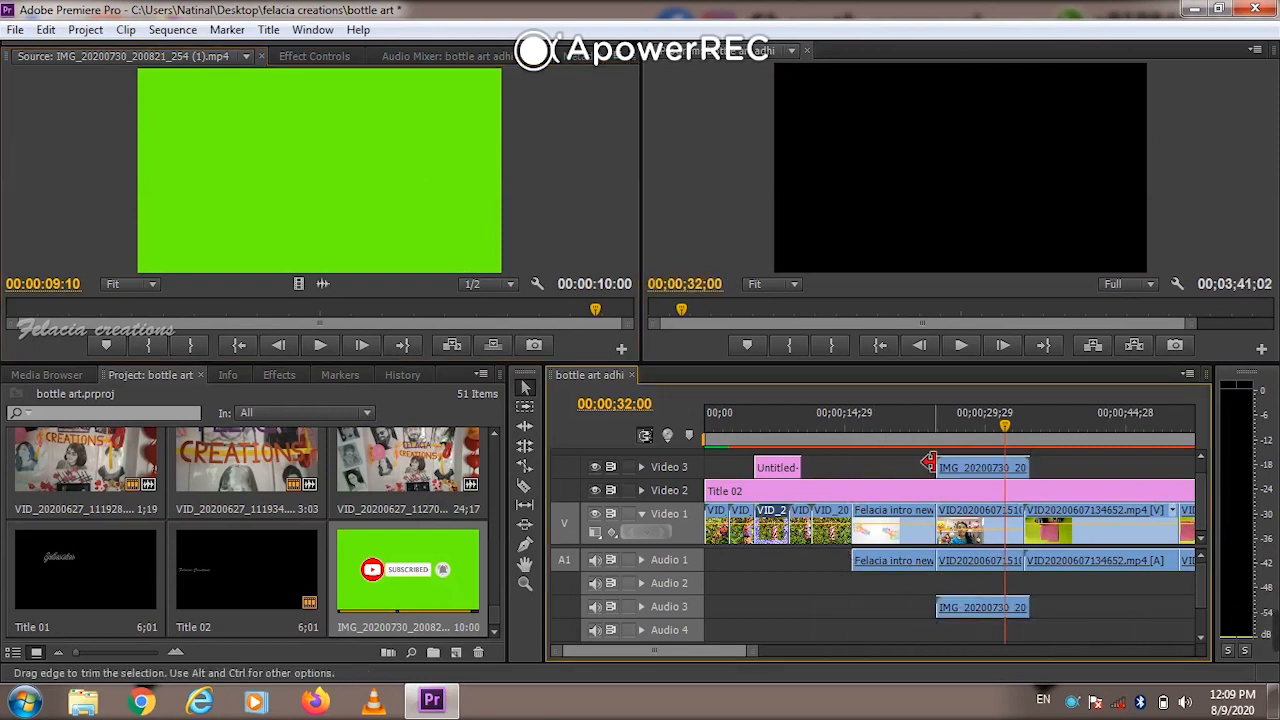
click(942, 422)
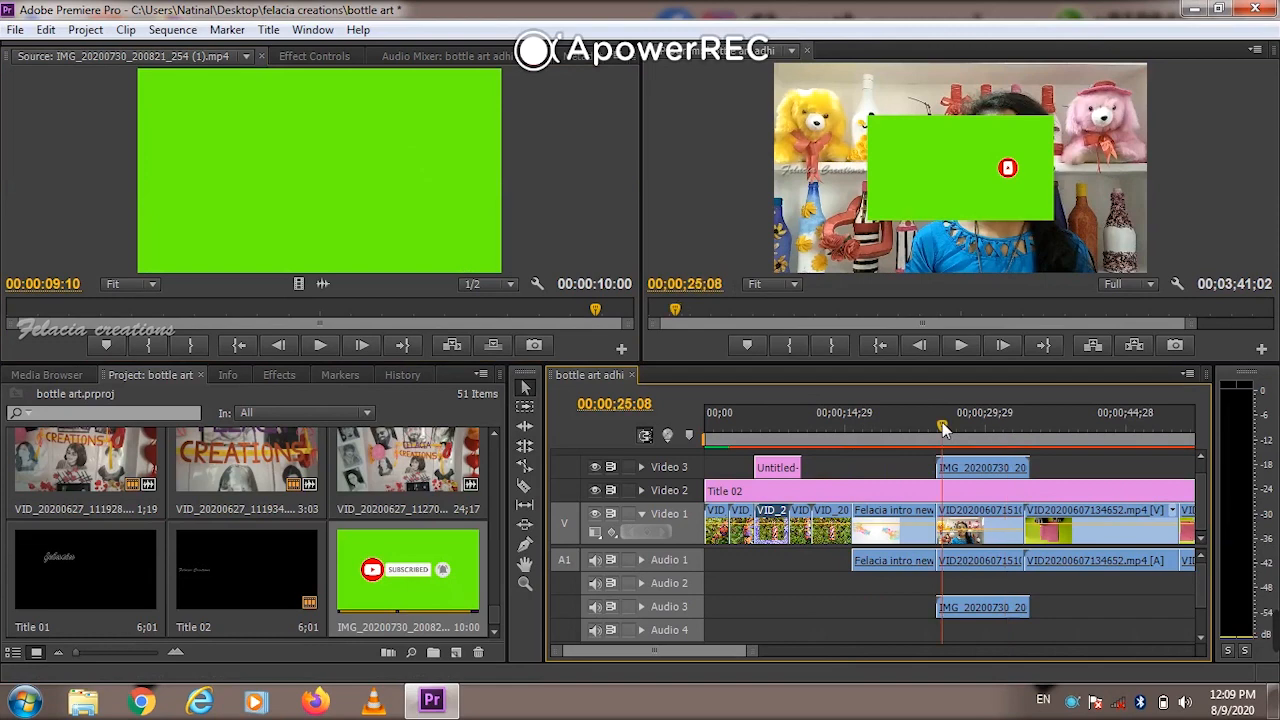
click(916, 189)
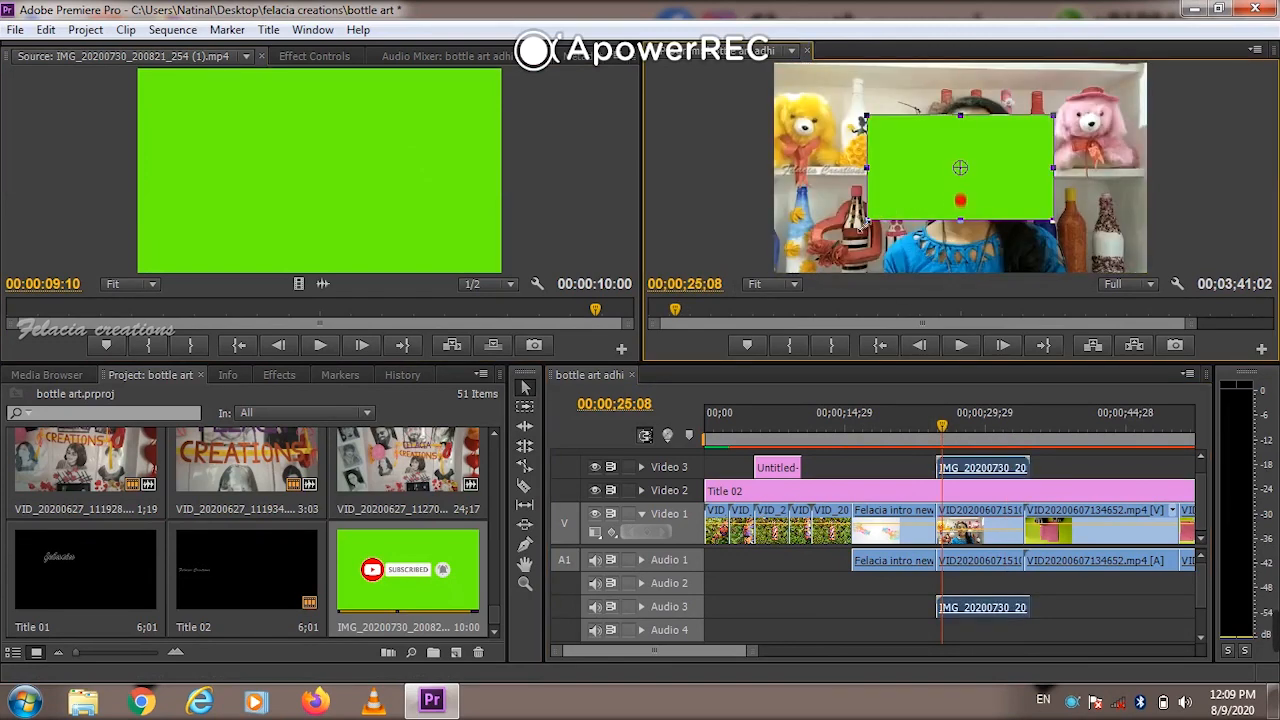
drag(864, 222, 814, 252)
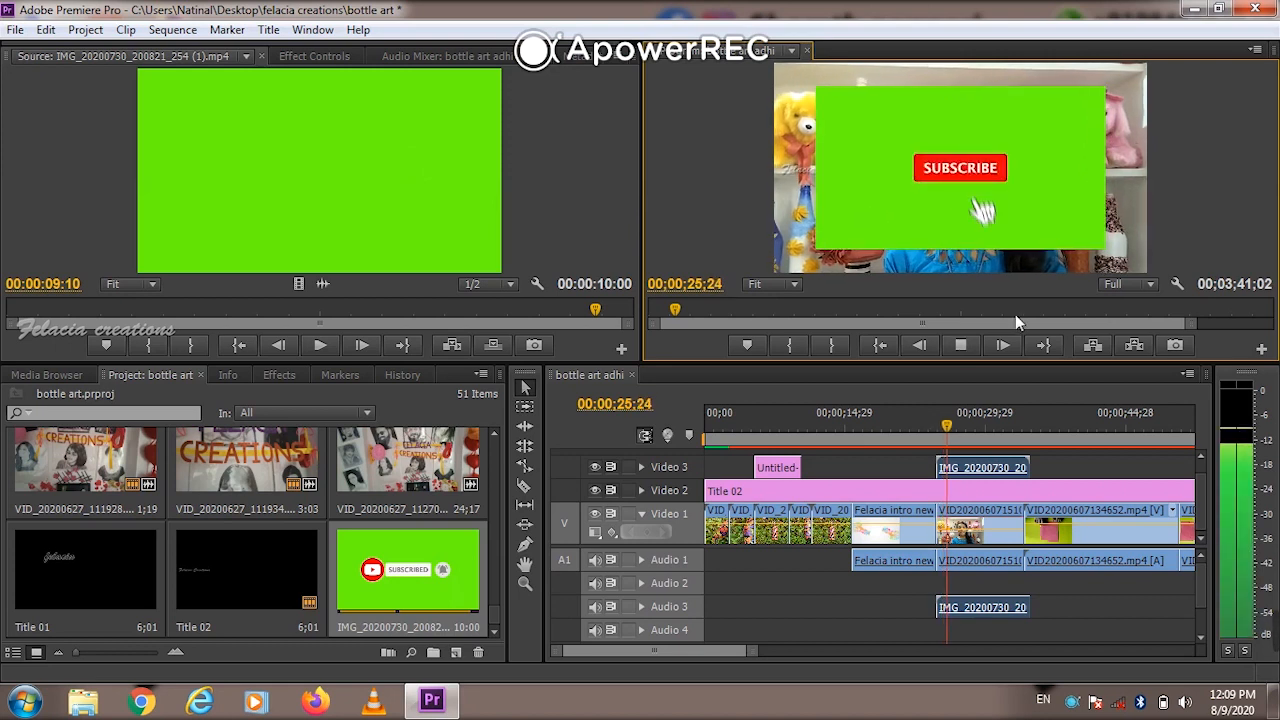
Preview the subscribe clip, go back to 00;00;26;26 and apply the Ultra Key effect to that clip on Video 3
key(space)
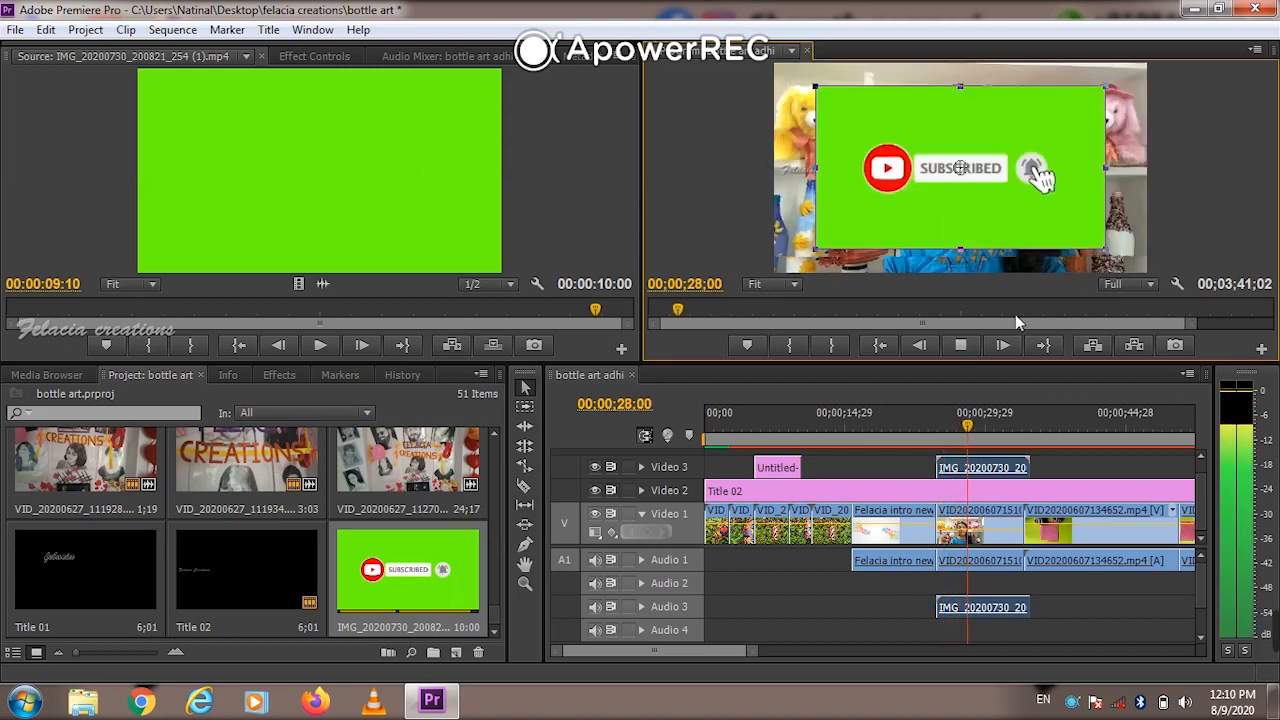
click(958, 422)
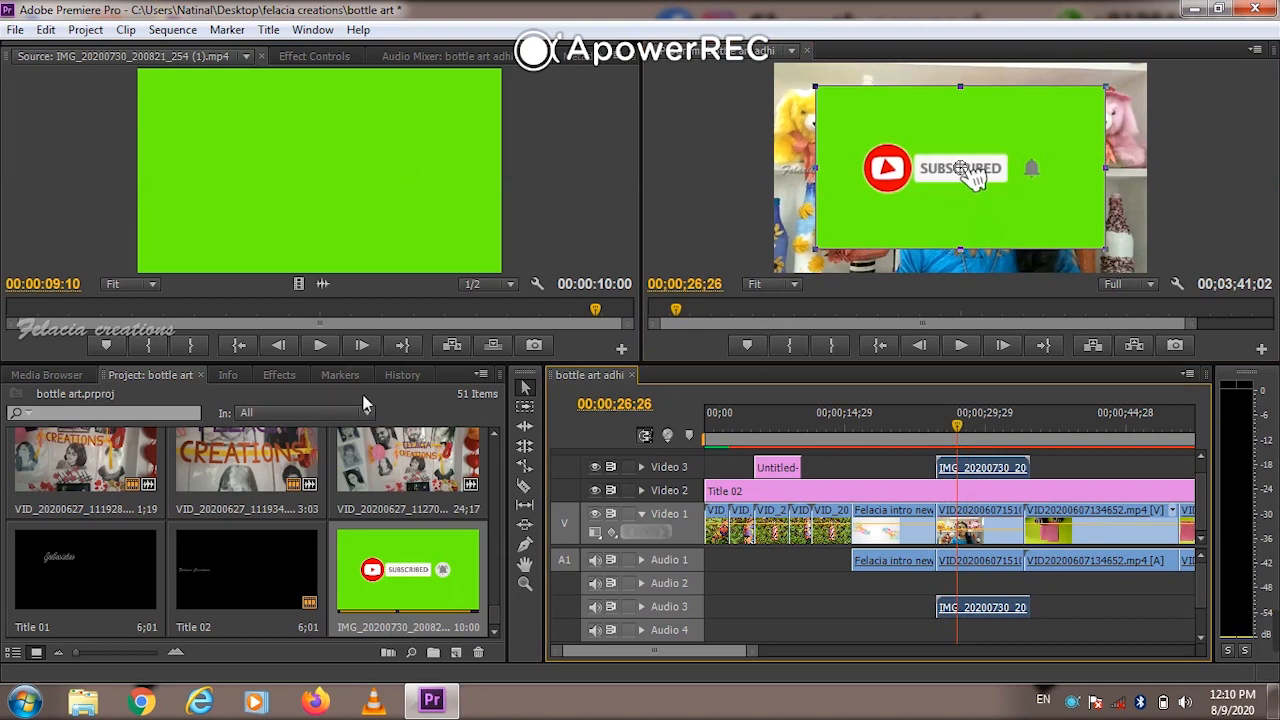
click(281, 376)
click(48, 397)
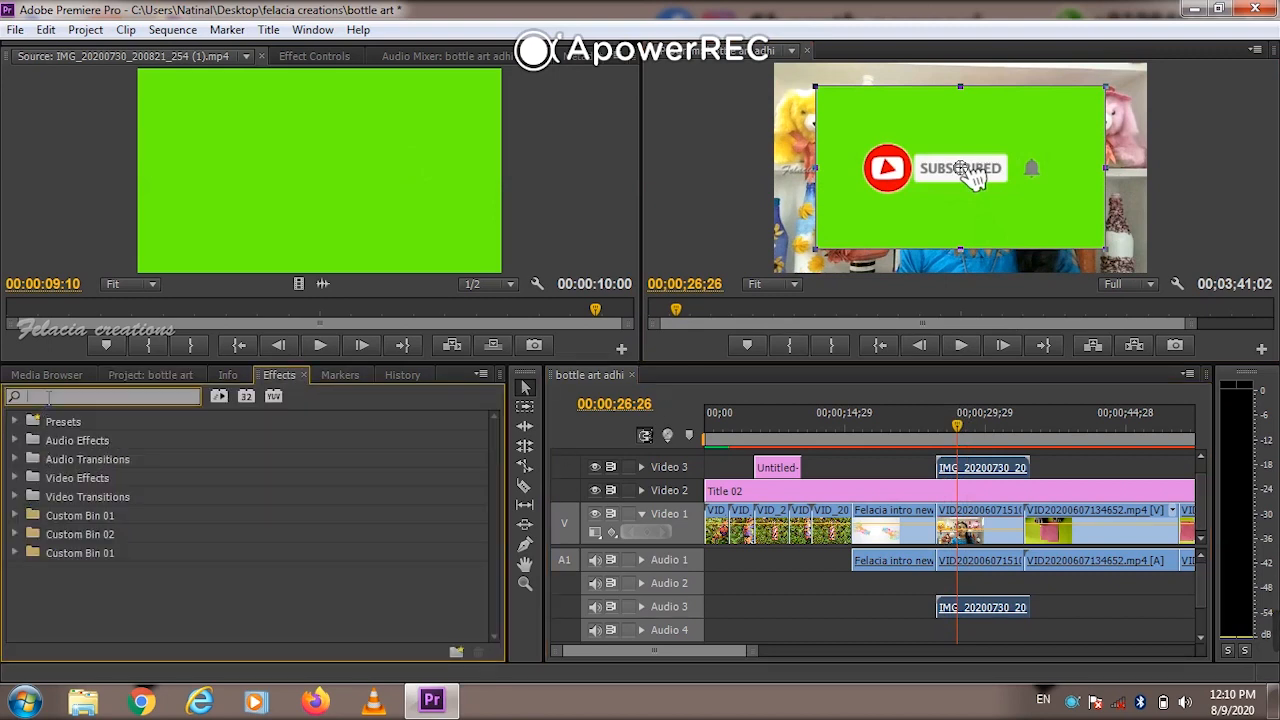
text(ul)
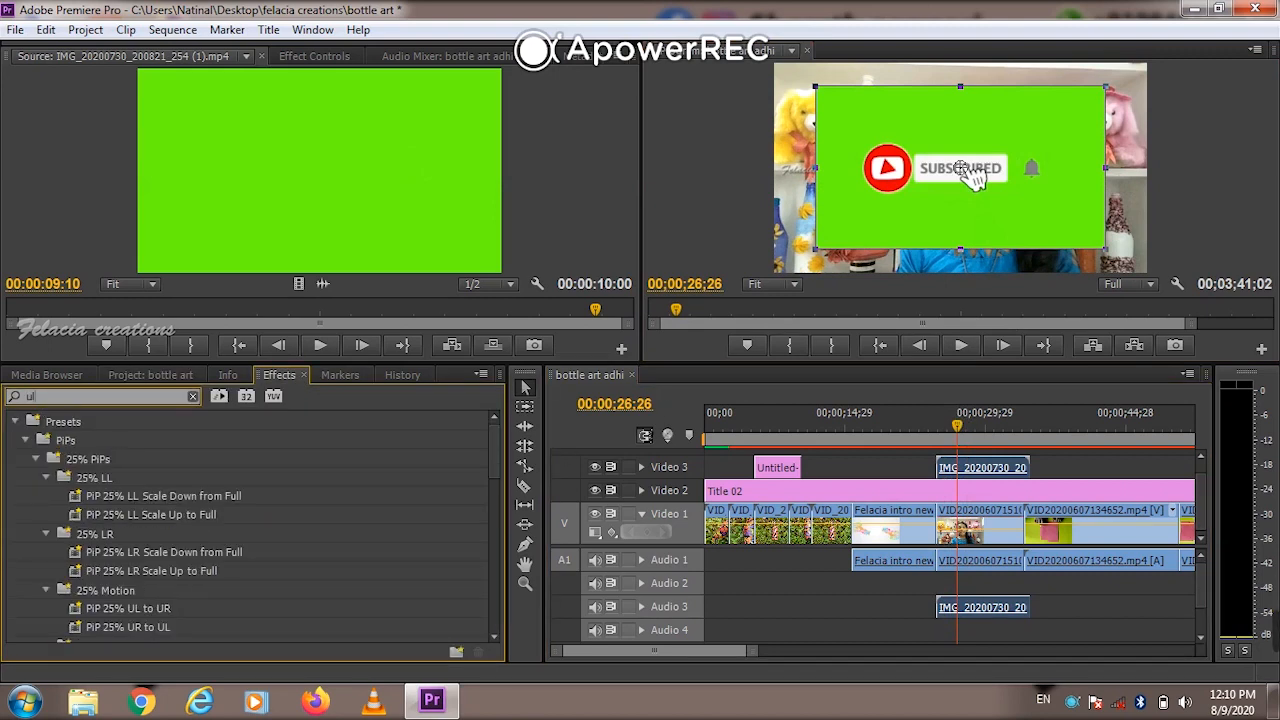
text(tr)
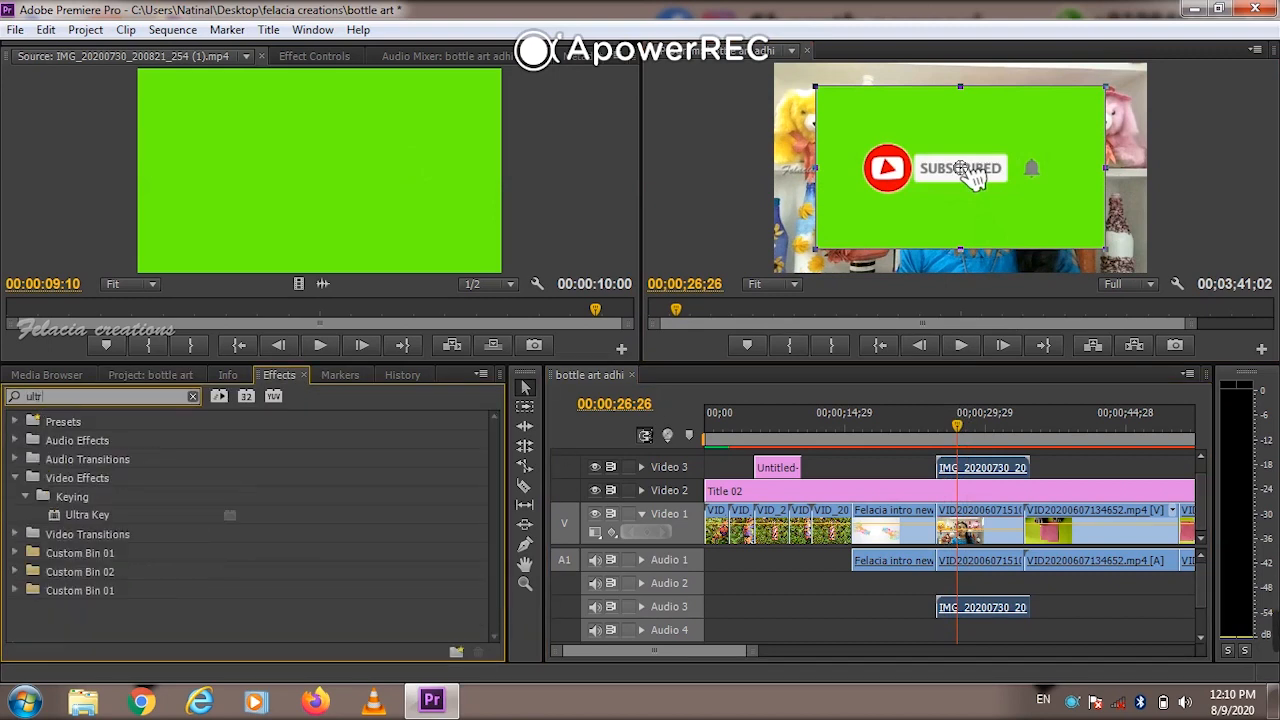
click(120, 520)
drag(120, 516, 955, 466)
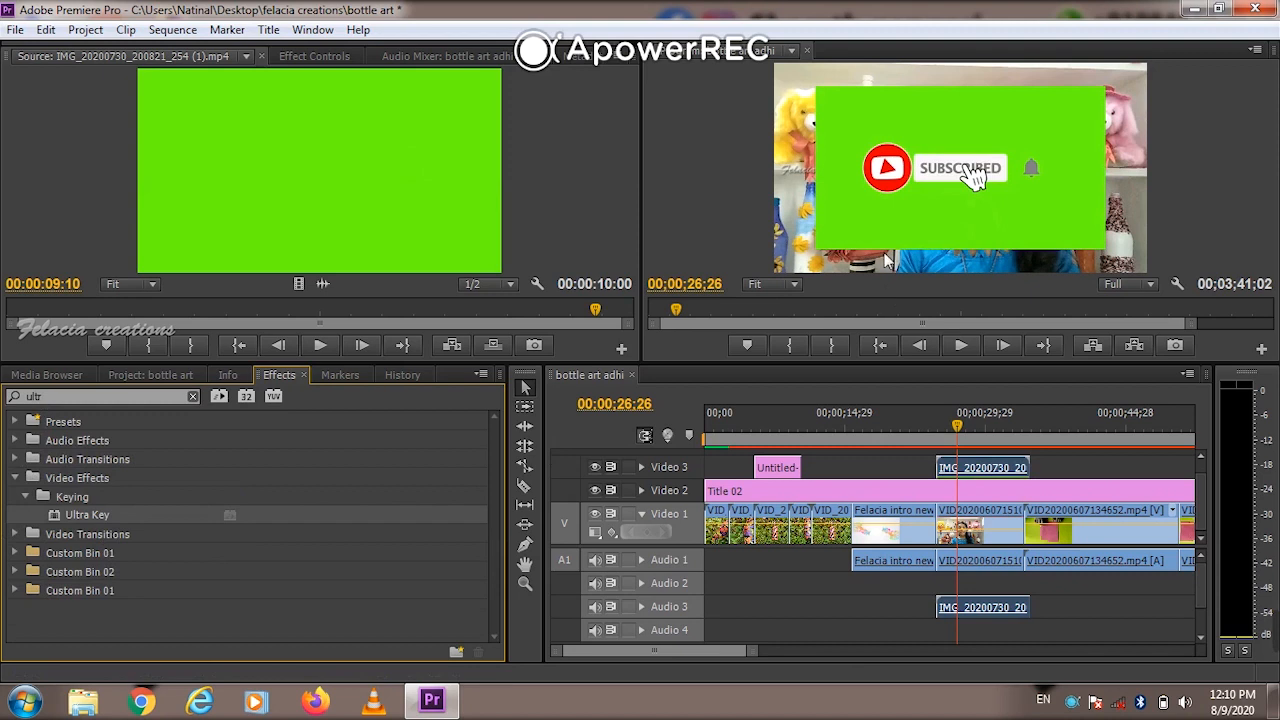
Set the Ultra Key key color to the green sampled from the subscribe clip's background
click(312, 57)
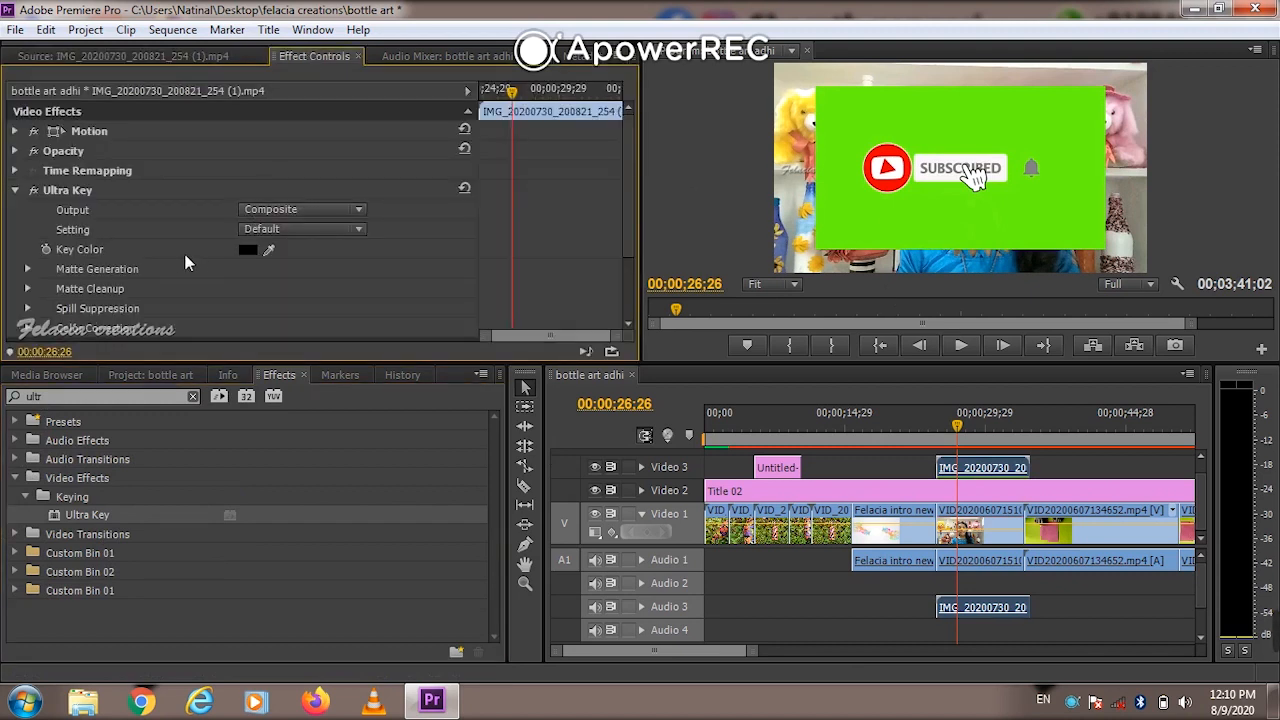
drag(268, 250, 921, 108)
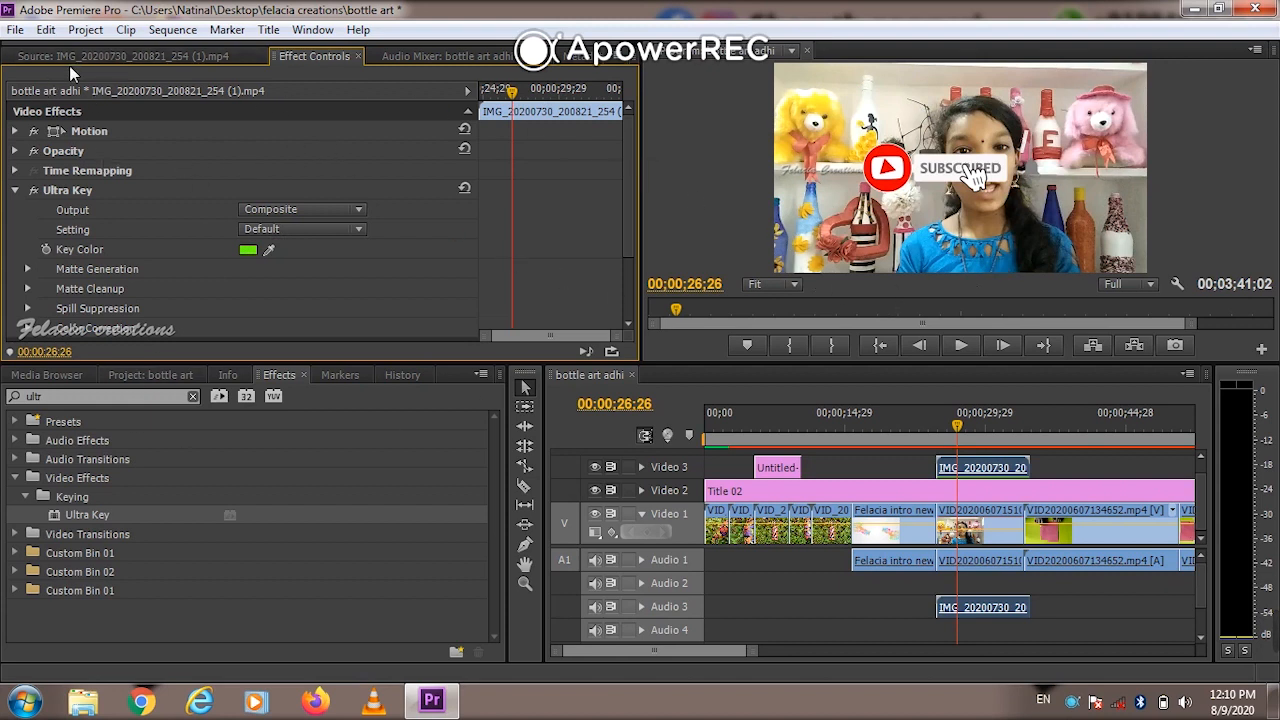
Shrink the keyed subscribe overlay to about a third of the frame width and move it into the frame's lower-left corner
click(900, 170)
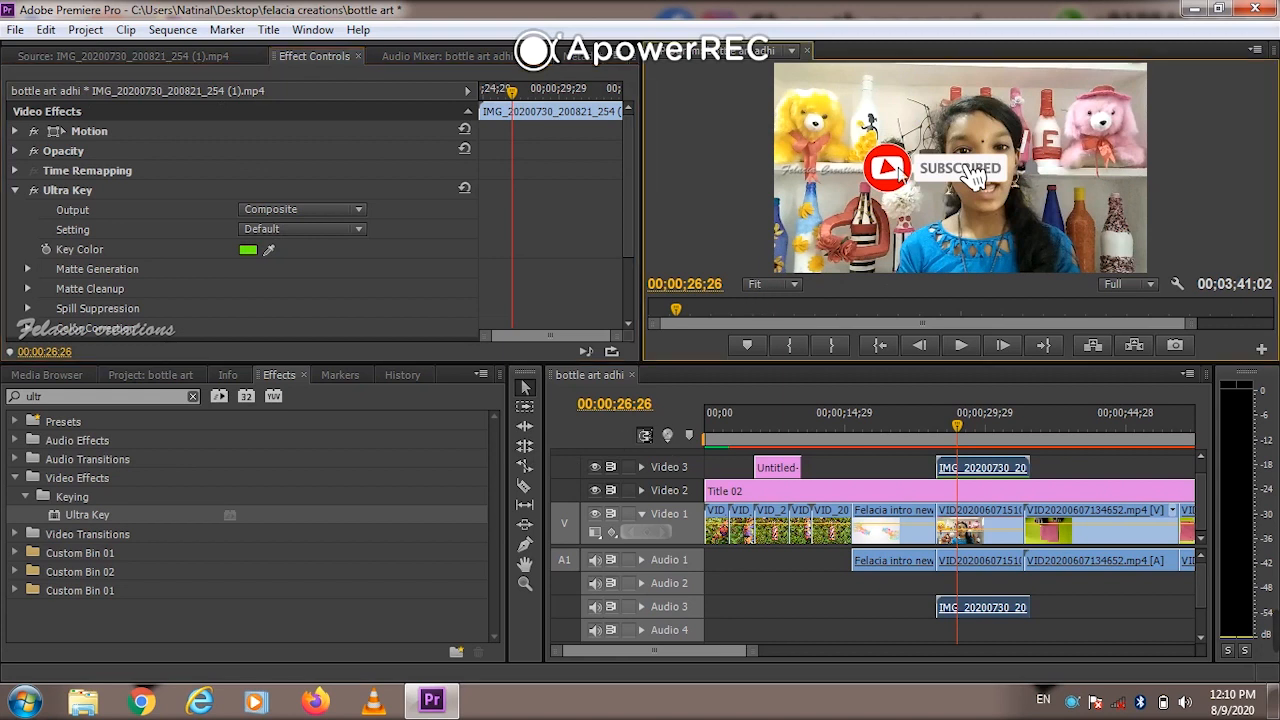
double_click(968, 470)
click(922, 258)
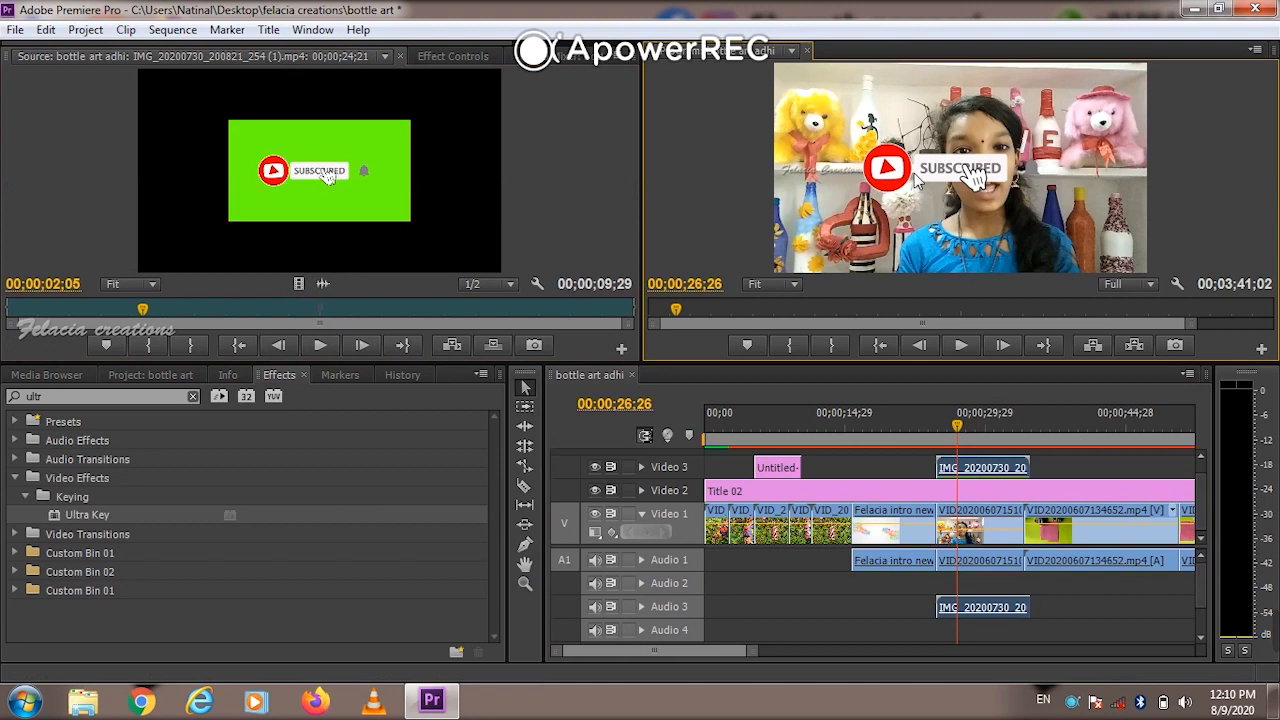
click(897, 182)
mouse_move(899, 183)
mouse_down()
mouse_move(850, 221)
mouse_move(891, 163)
mouse_up()
drag(815, 225, 896, 180)
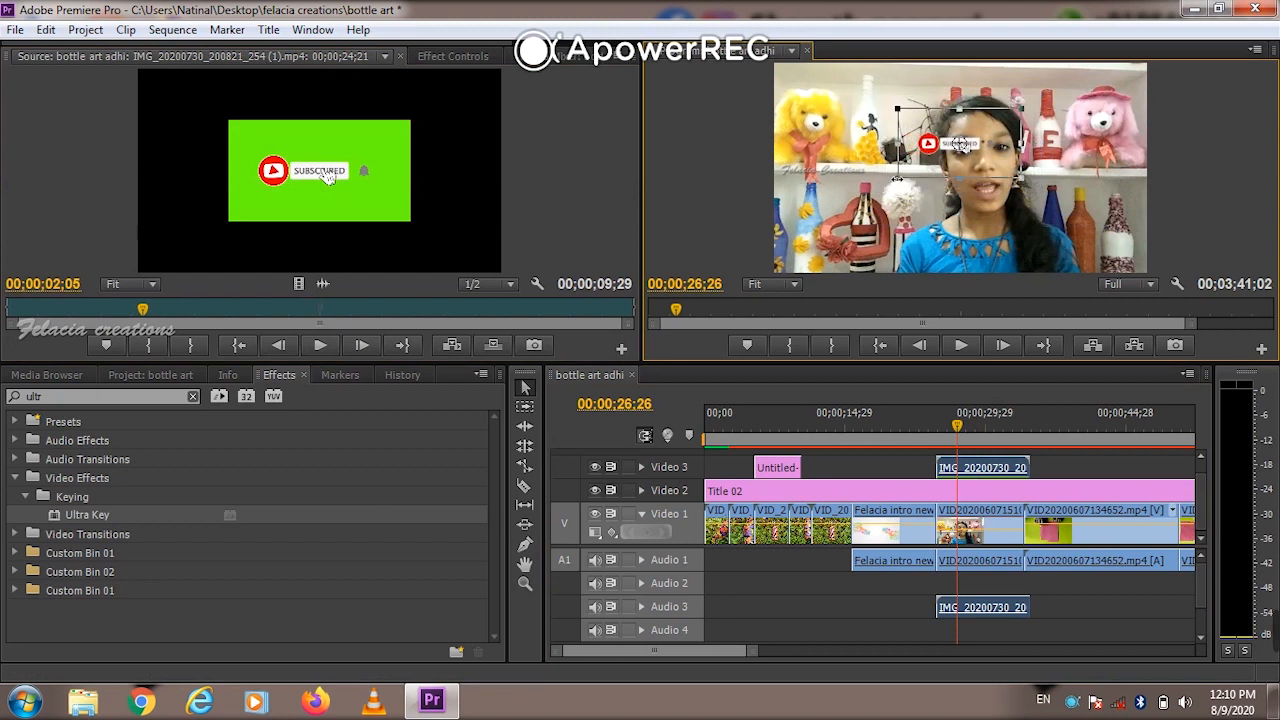
drag(960, 143, 831, 256)
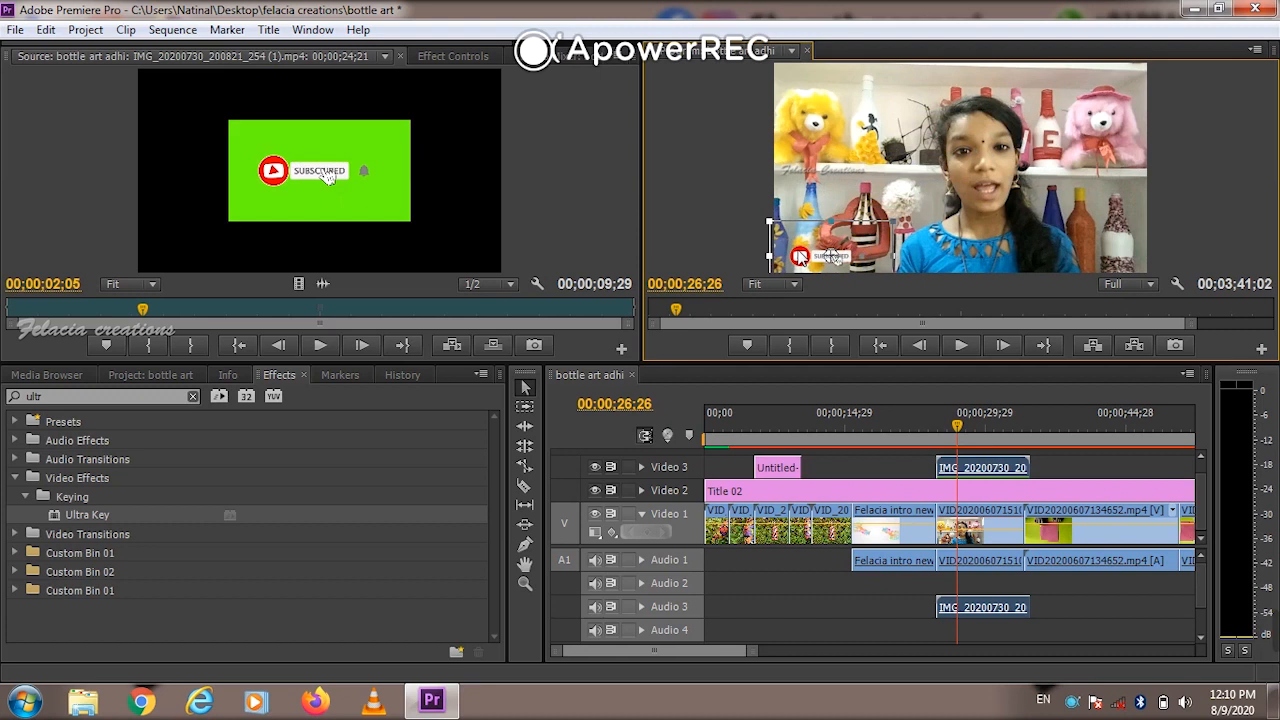
Play the sequence from 00;00;26;26 to about 00;00;39;24 to check the keyed subscribe overlay
click(956, 209)
key(space)
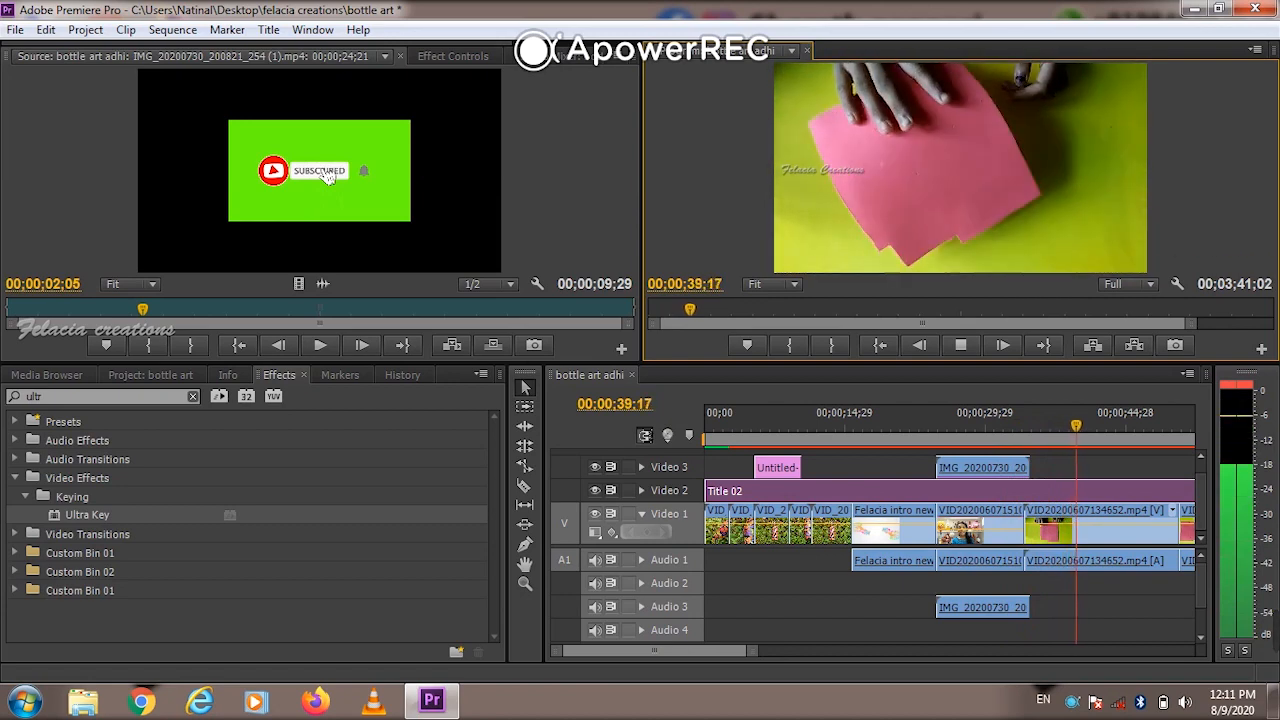
key(space)
Add a copy of the keyed subscribe clip on Video 3 over the closing talking clips, starting just before 00;02;28;10
mouse_move(742, 652)
mouse_down()
mouse_move(815, 651)
mouse_move(752, 659)
mouse_up()
click(916, 435)
click(319, 210)
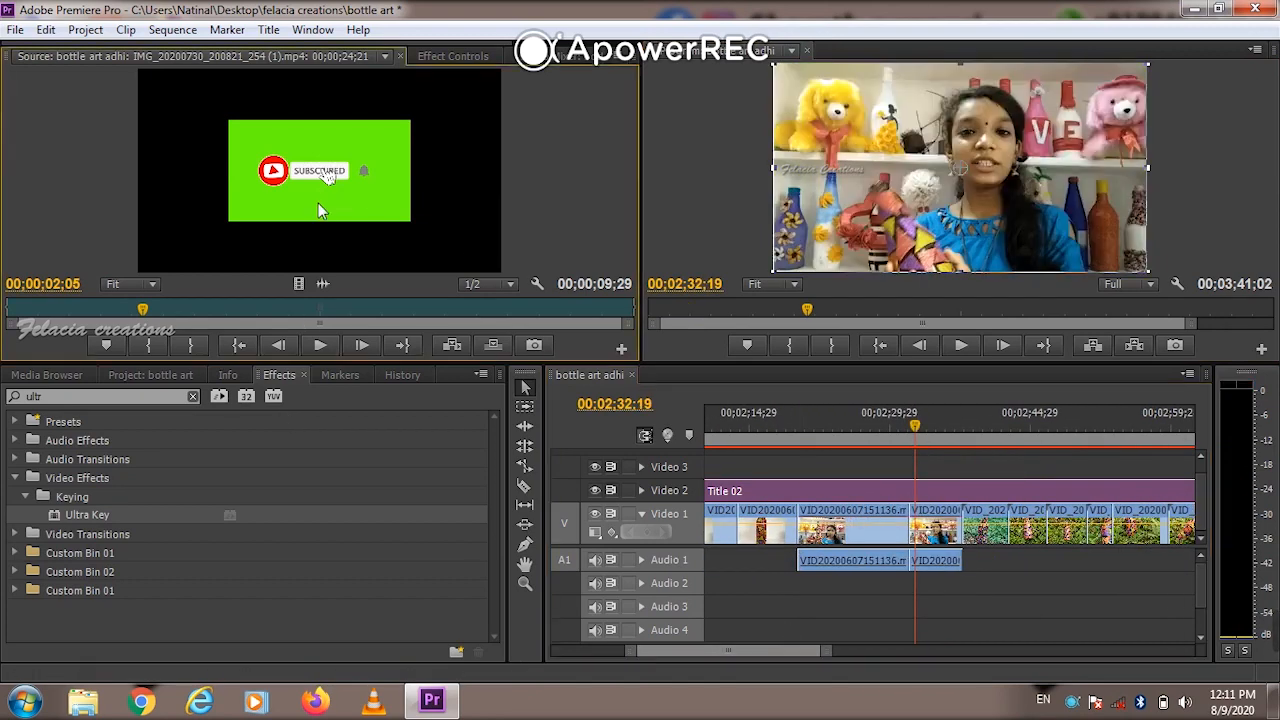
drag(772, 370, 878, 467)
click(875, 419)
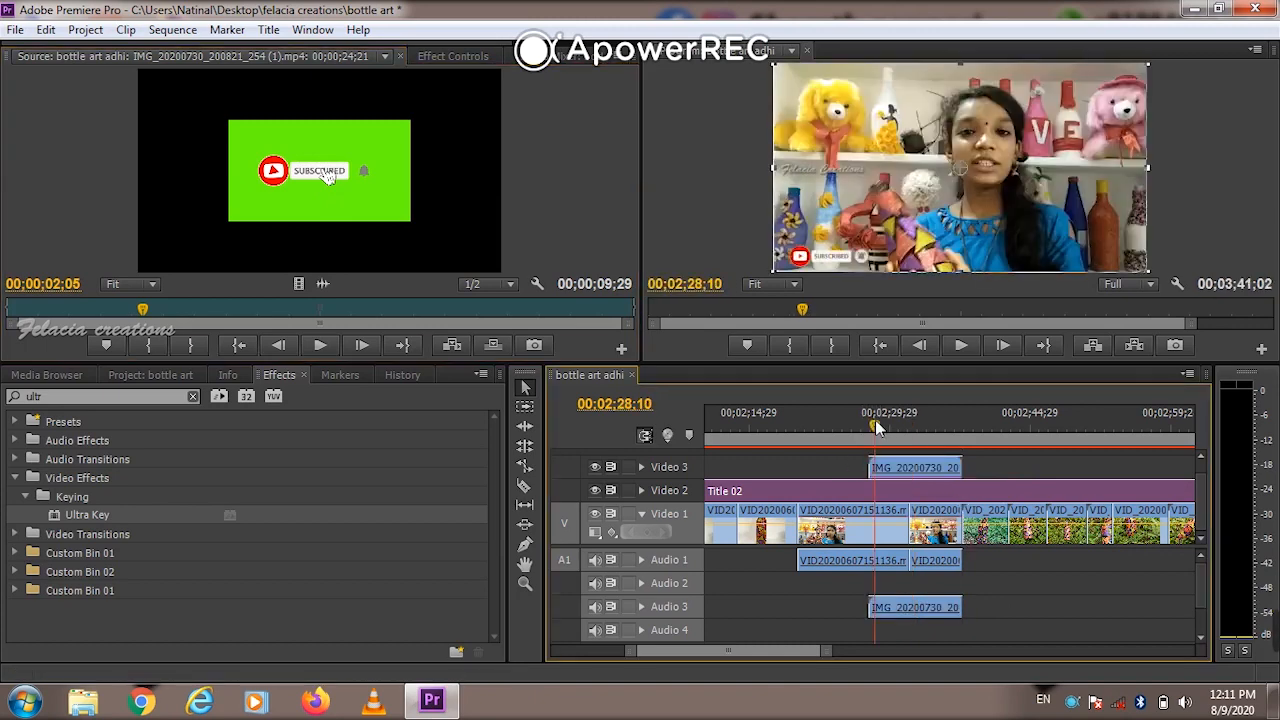
Play the sequence from 00;02;28;10 to check the second subscribe overlay
key(space)
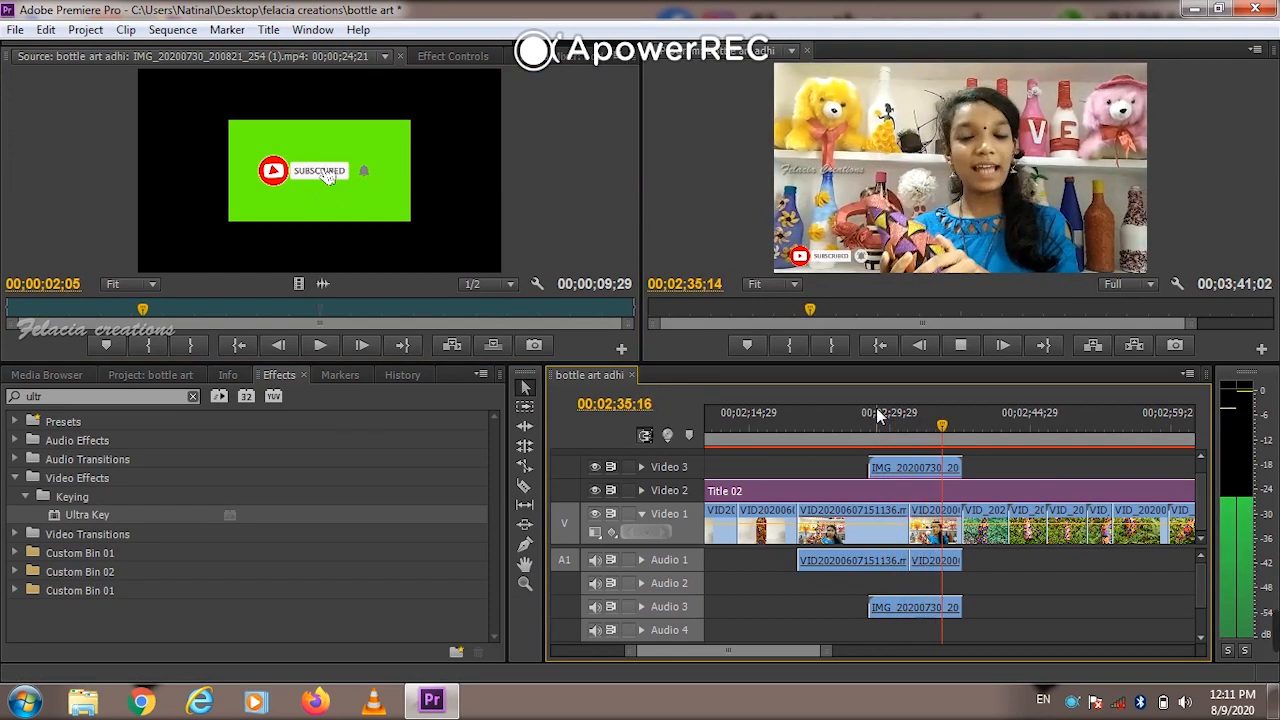
key(space)
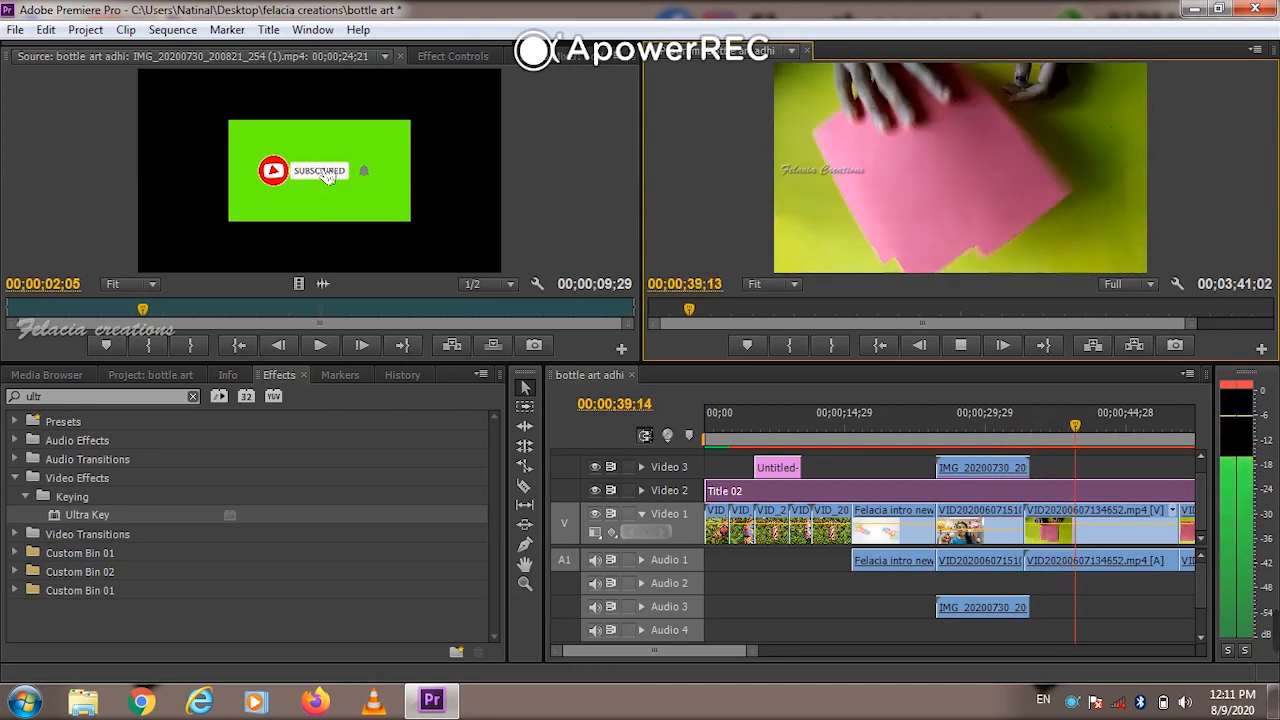
key(space)
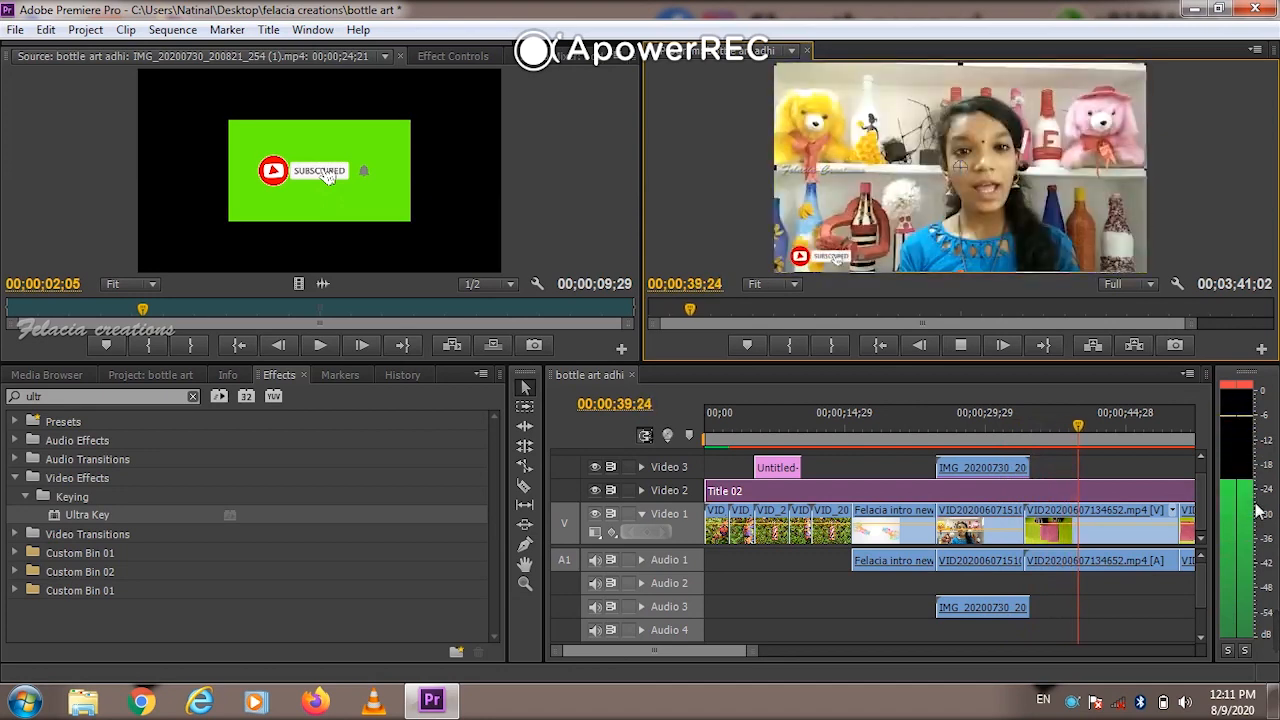
Place the keyed subscribe clip on Video 3 so it ends with the last talking clip, and play from about 00;02;28;10 to 00;02;36;25
mouse_move(747, 653)
mouse_down()
mouse_move(817, 647)
mouse_move(752, 659)
mouse_up()
click(915, 430)
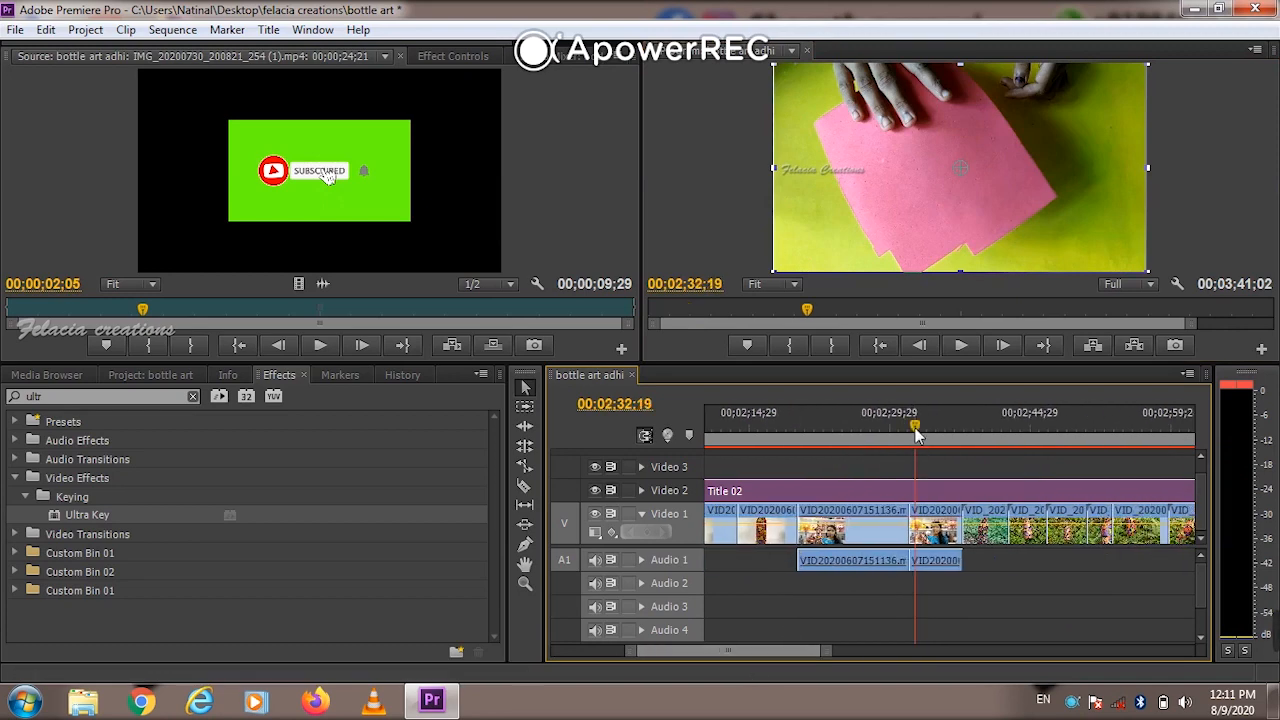
click(319, 204)
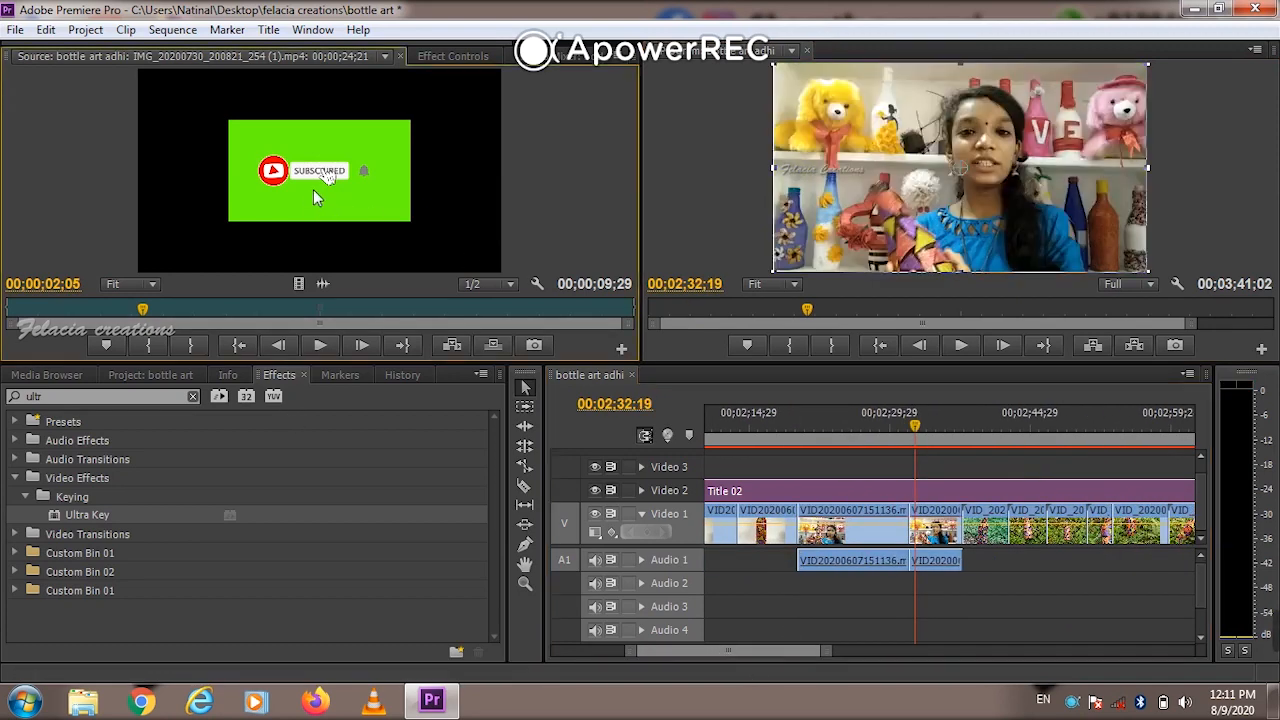
drag(663, 315, 874, 466)
click(875, 425)
key(space)
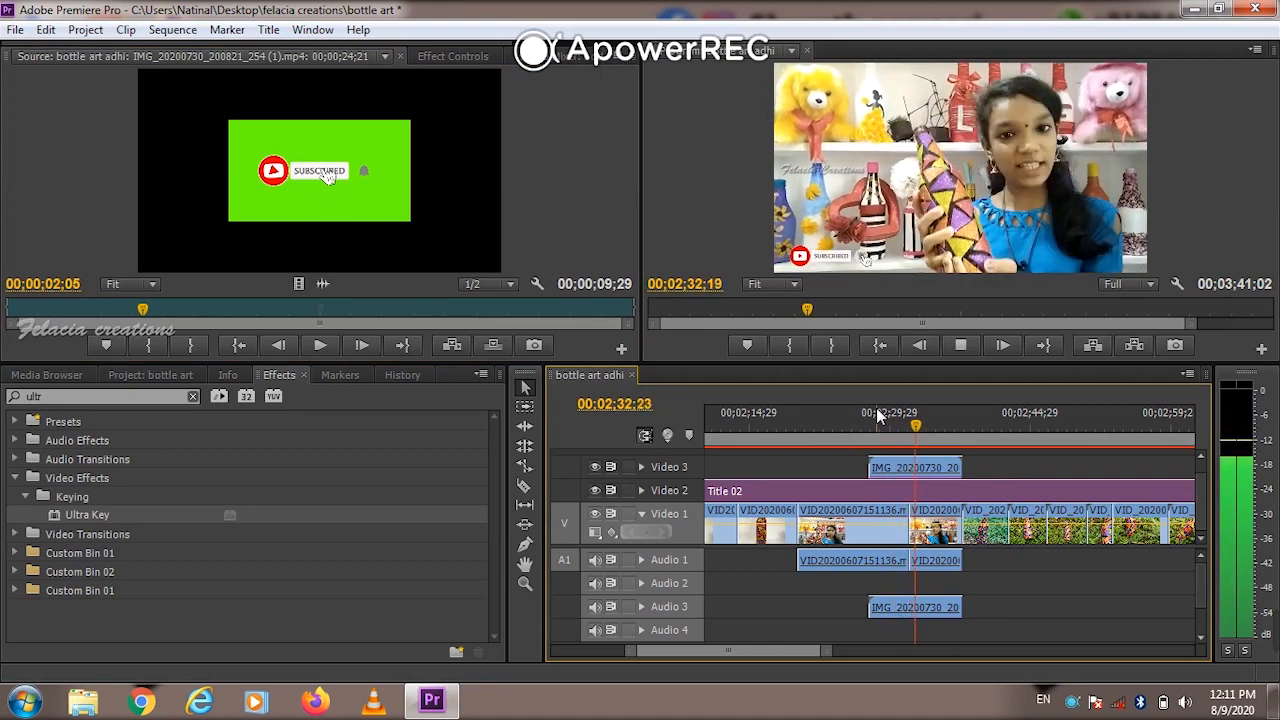
key(space)
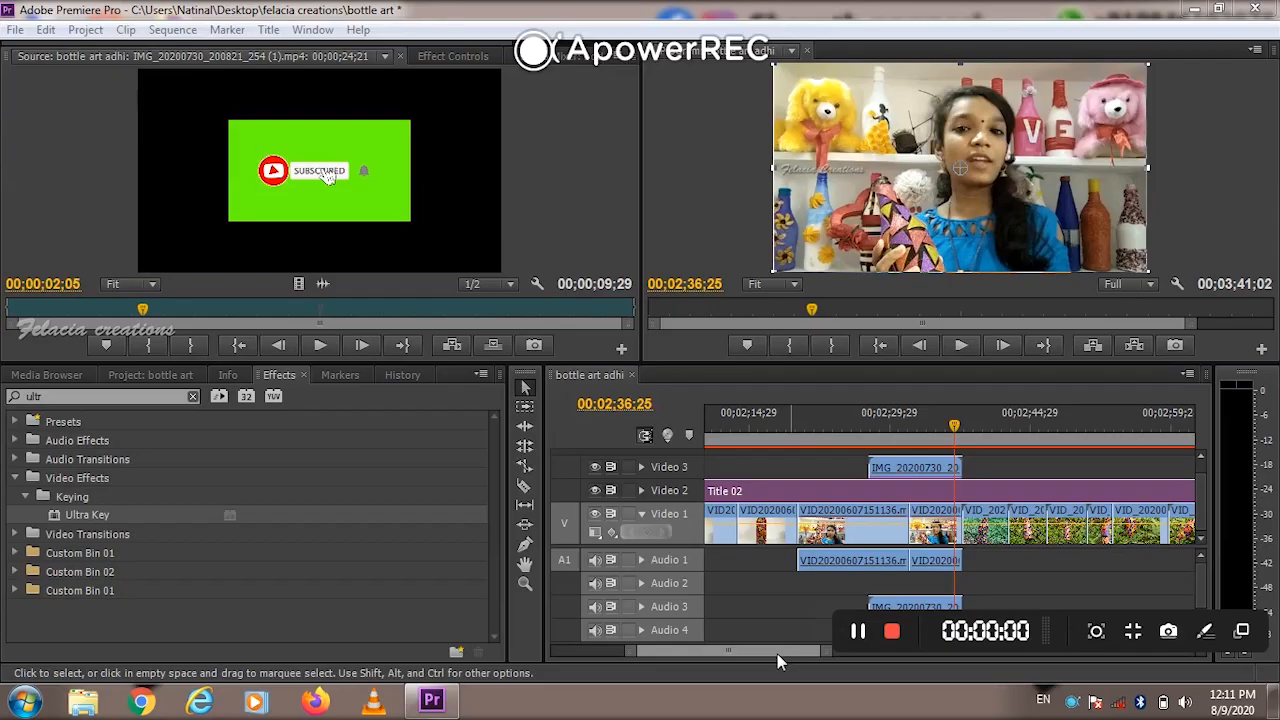
Place the Untitled-1.psd social media banner on Video 3 above VID20200607134741.mp4, starting at about 00;01;06;13
drag(783, 655, 739, 653)
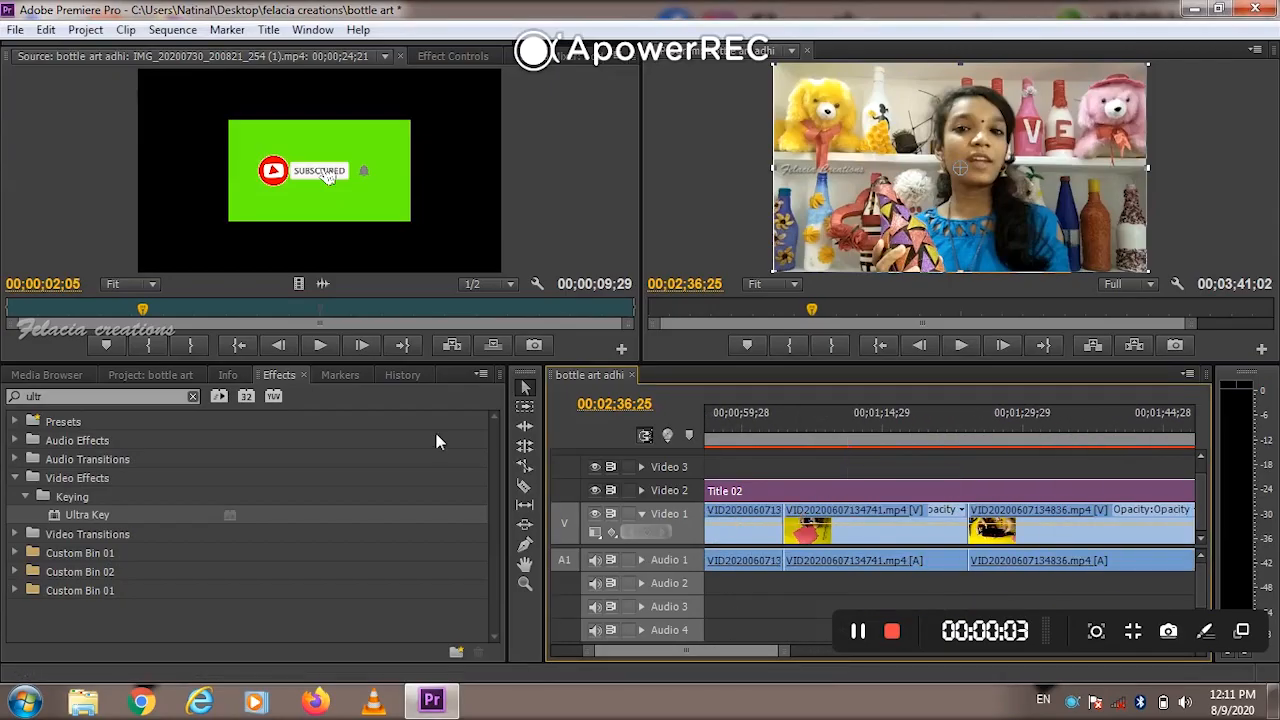
click(121, 376)
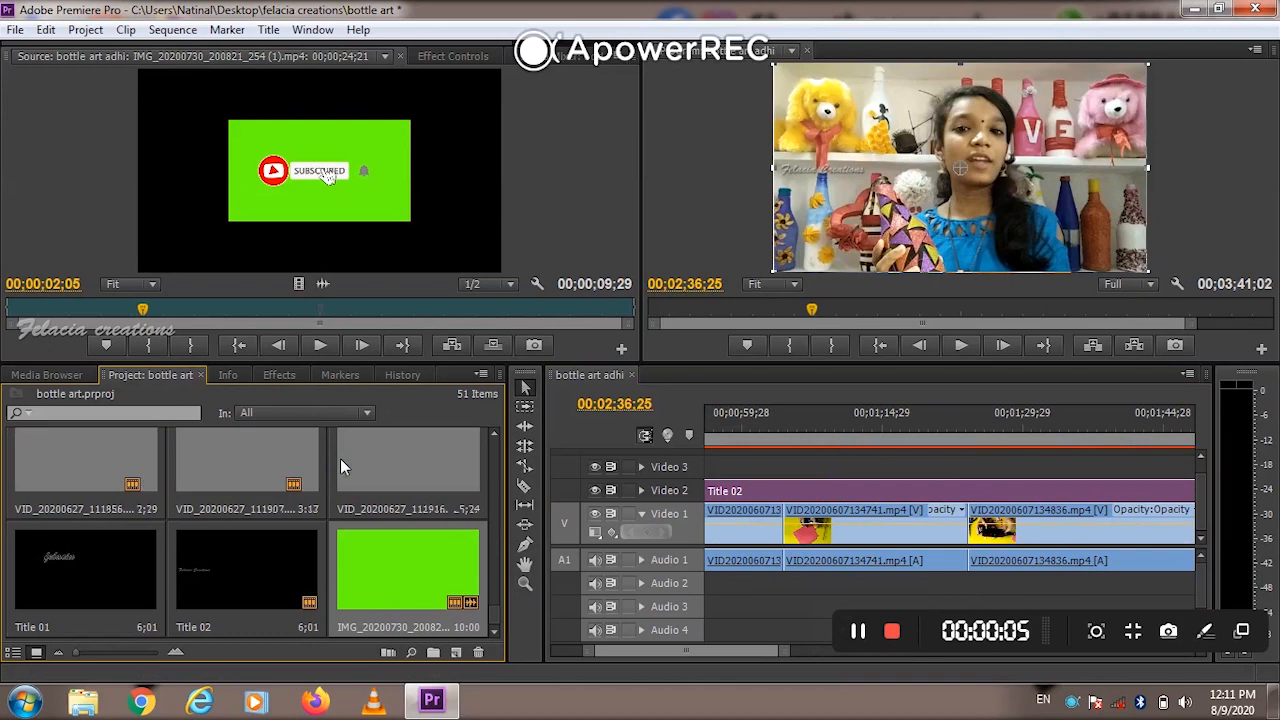
scroll(341, 462, down, 5)
double_click(428, 580)
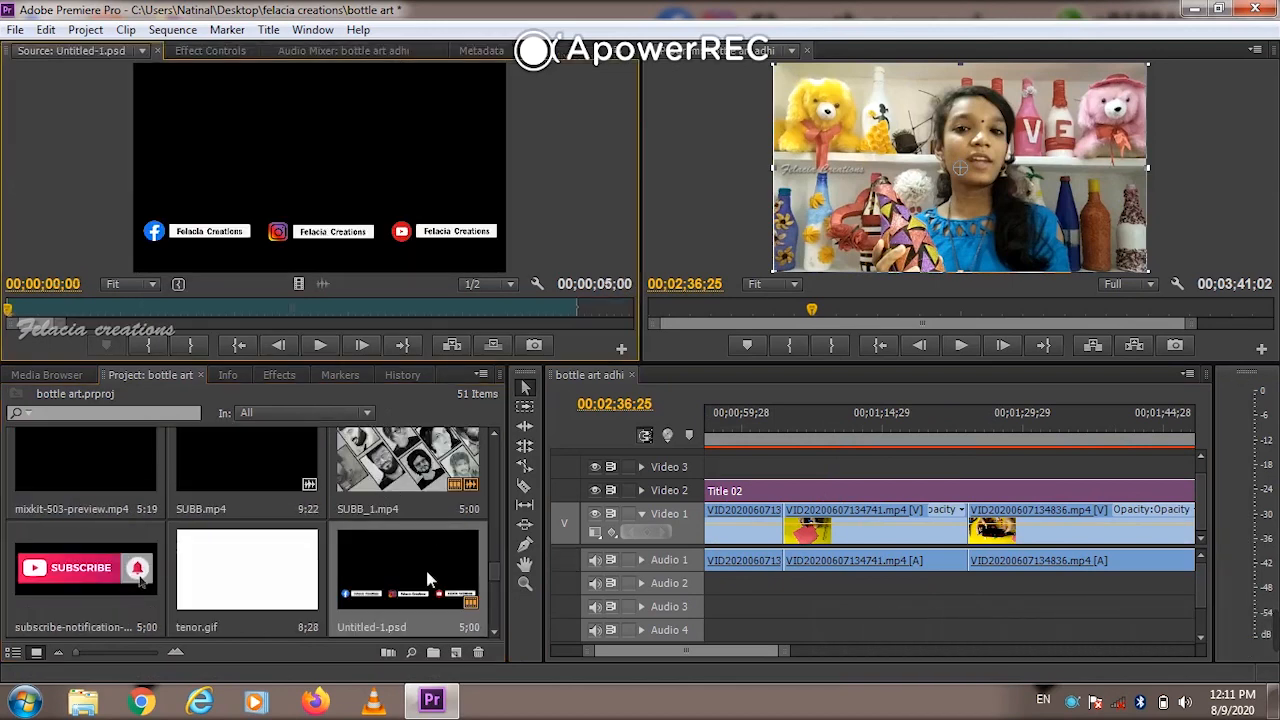
drag(400, 563, 812, 470)
key(space)
key(space)
drag(752, 651, 690, 651)
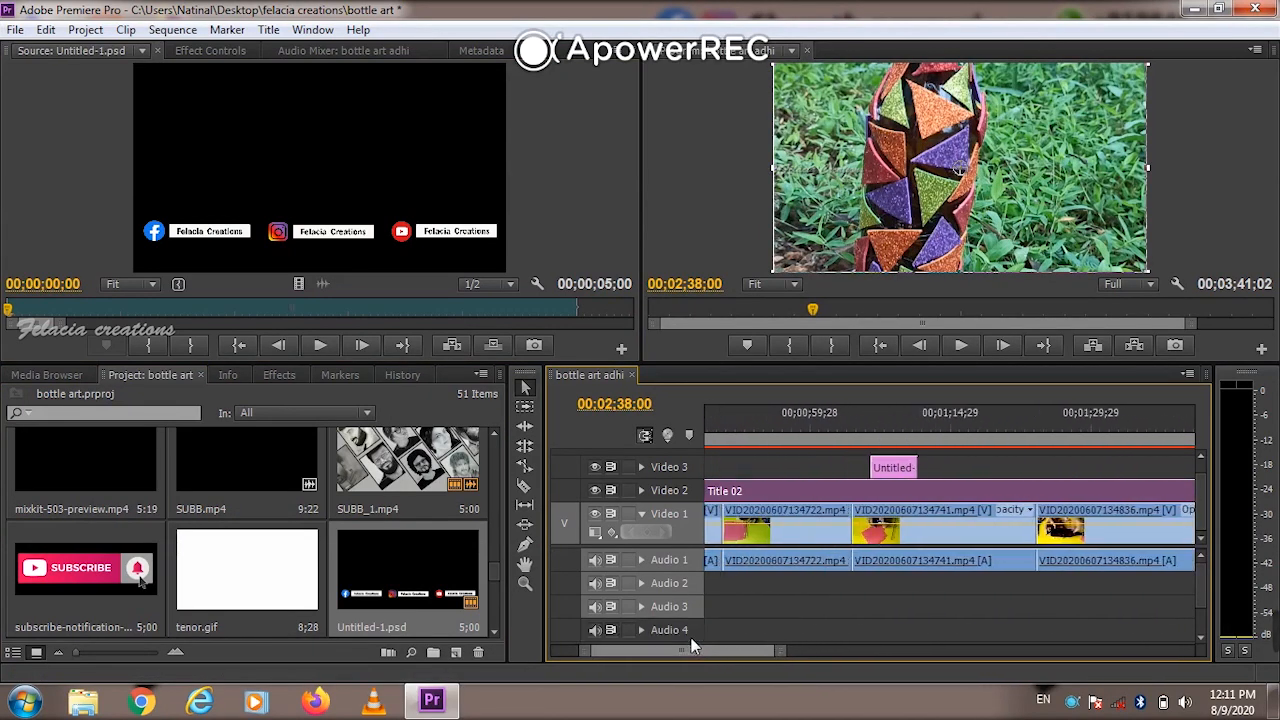
Scale the banner at 00;01;06;23 to slightly less than the frame width and move it to the lower edge of the picture
click(874, 413)
double_click(880, 473)
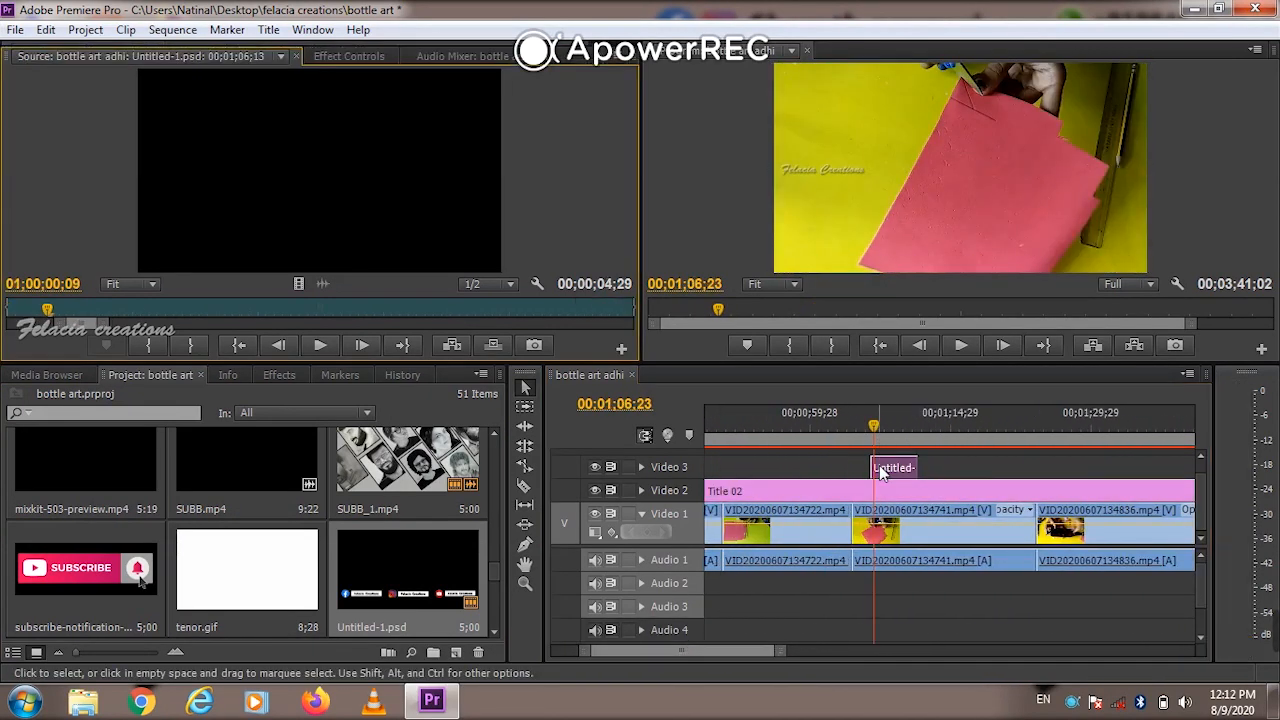
click(869, 231)
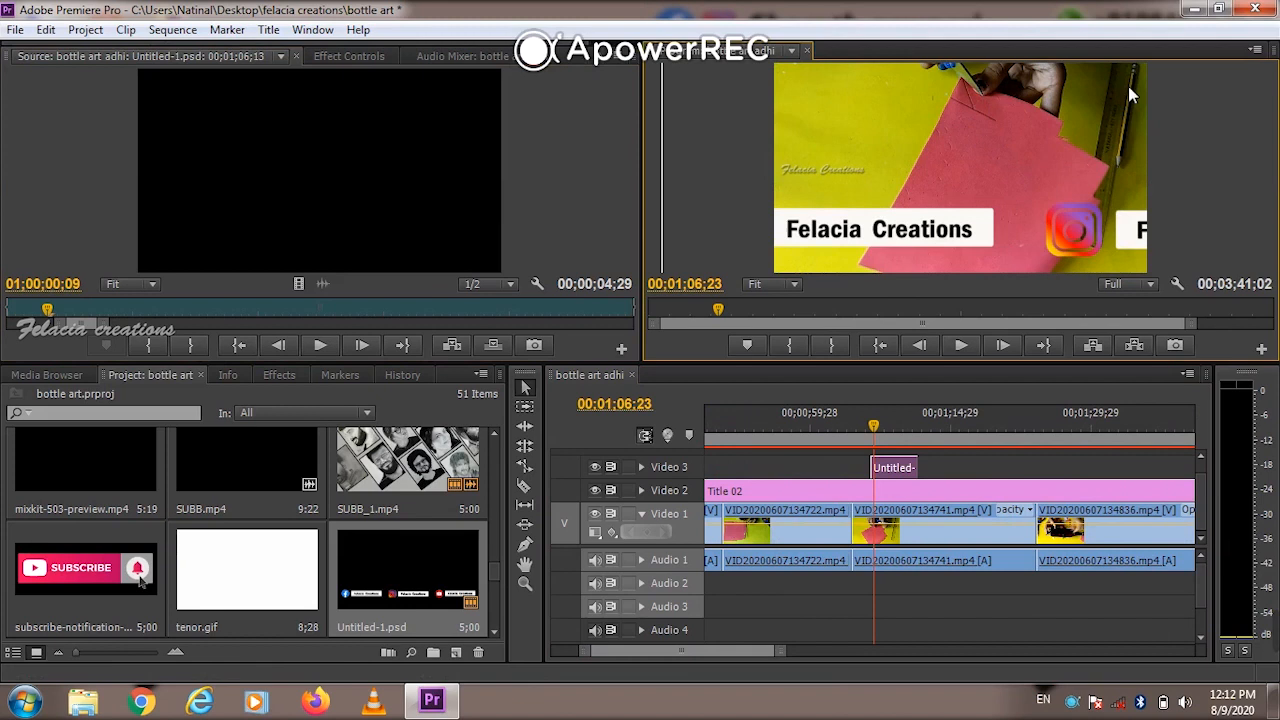
drag(954, 179, 1177, 32)
drag(849, 198, 1066, 108)
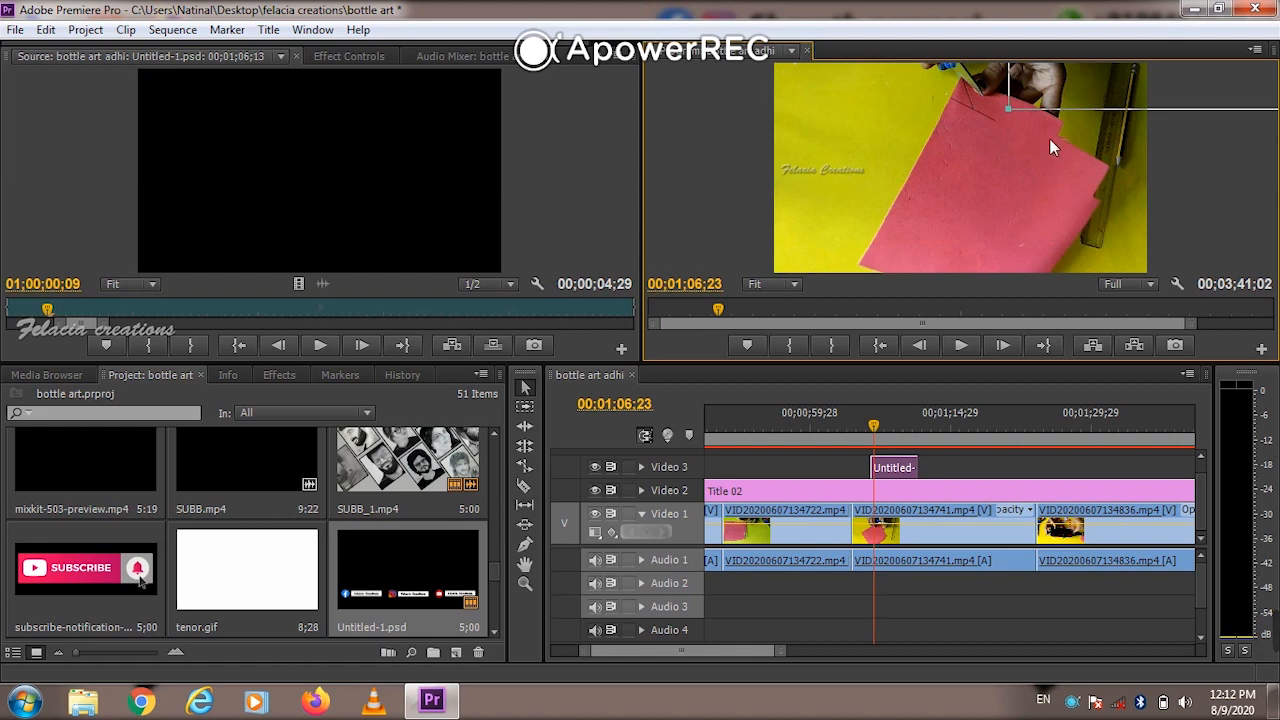
click(1049, 138)
click(1075, 75)
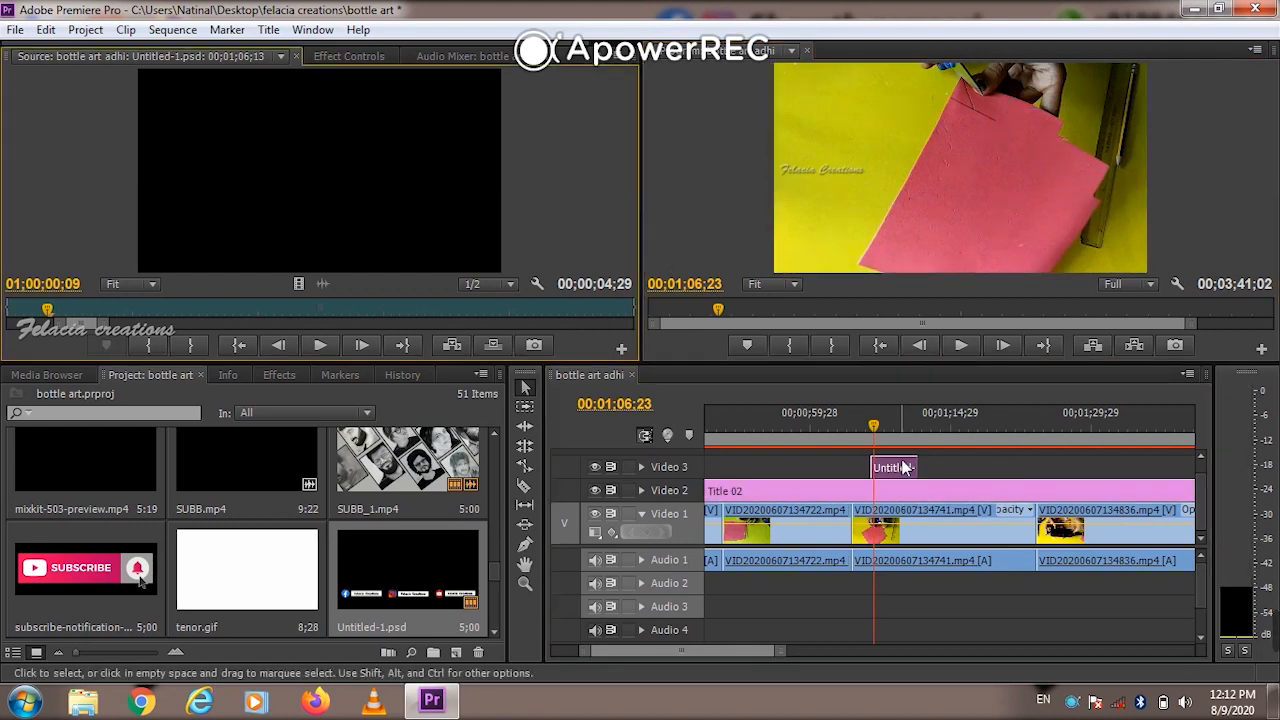
drag(1074, 73, 1005, 133)
drag(1093, 101, 865, 249)
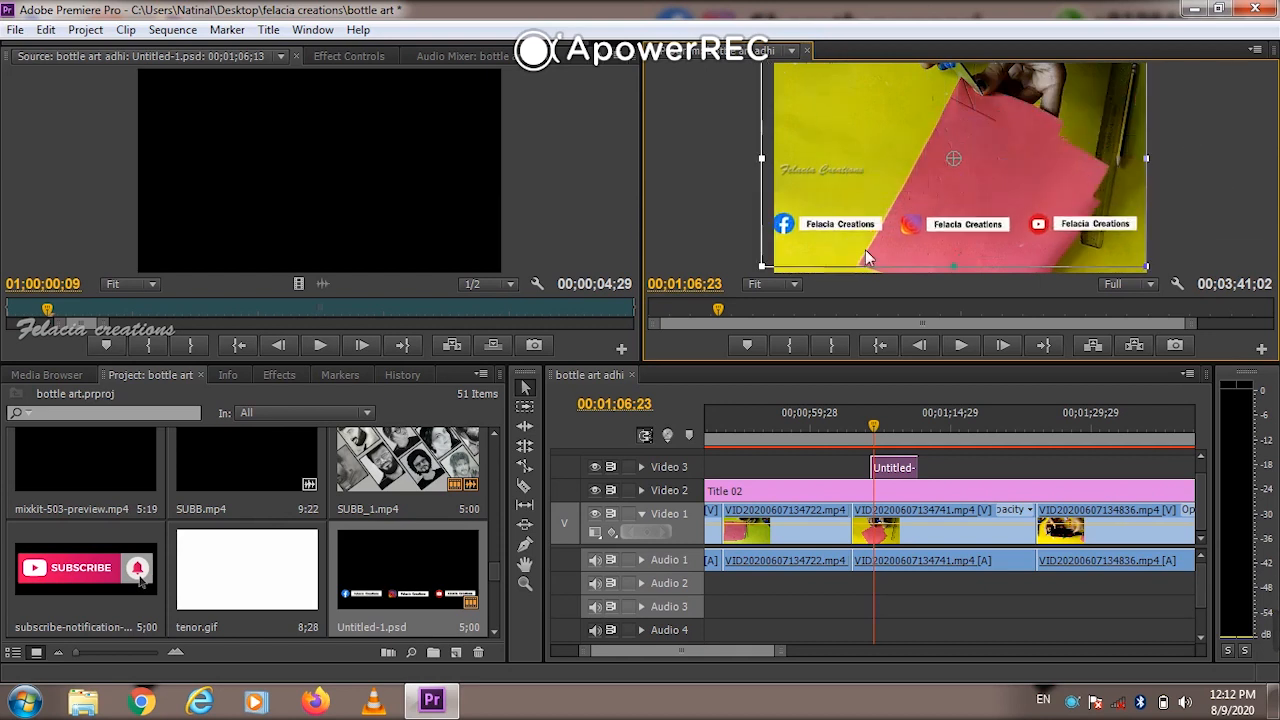
drag(763, 267, 785, 253)
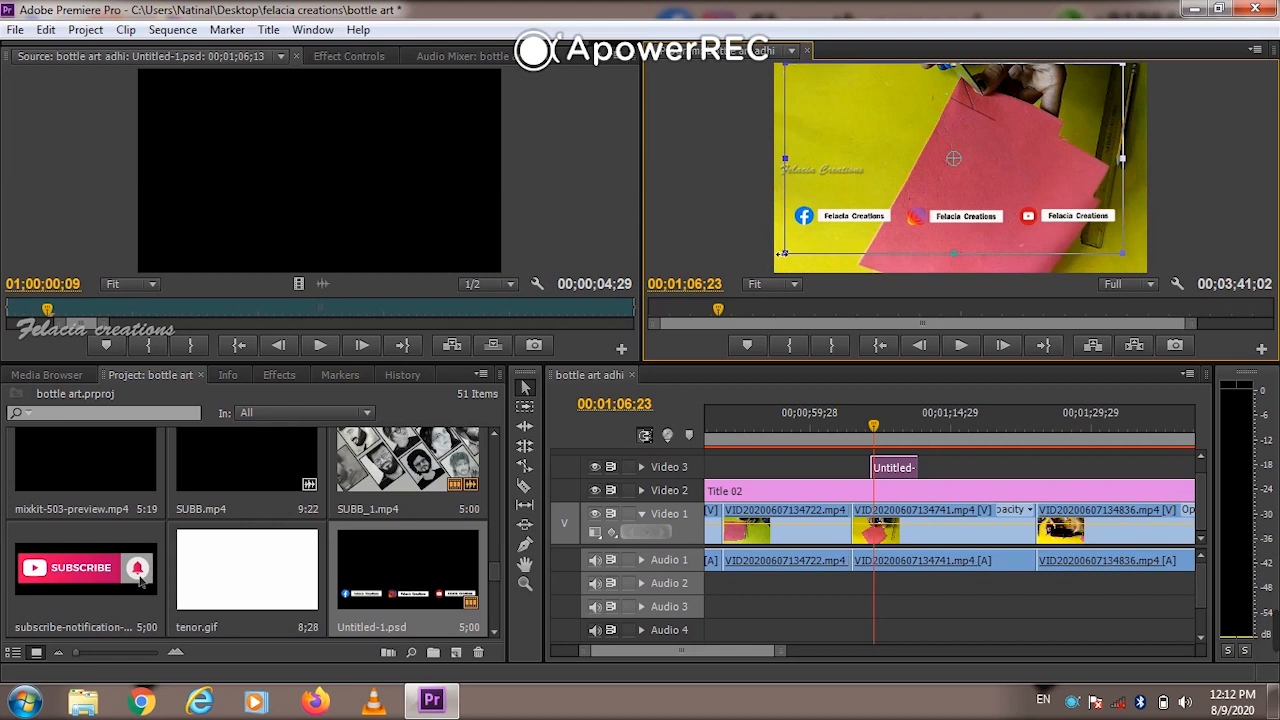
drag(865, 225, 876, 268)
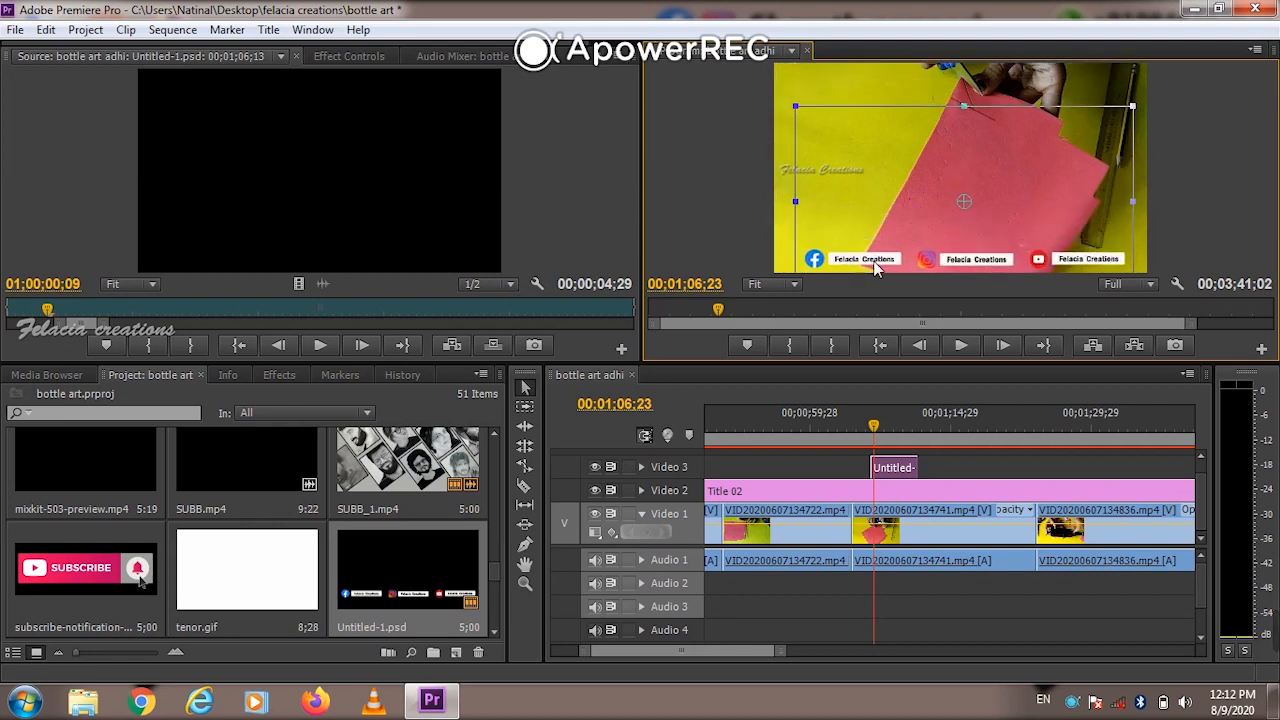
Play the sequence from 00;01;06;23 to about 00;01;14;20 to check the social media banner
click(1247, 188)
key(space)
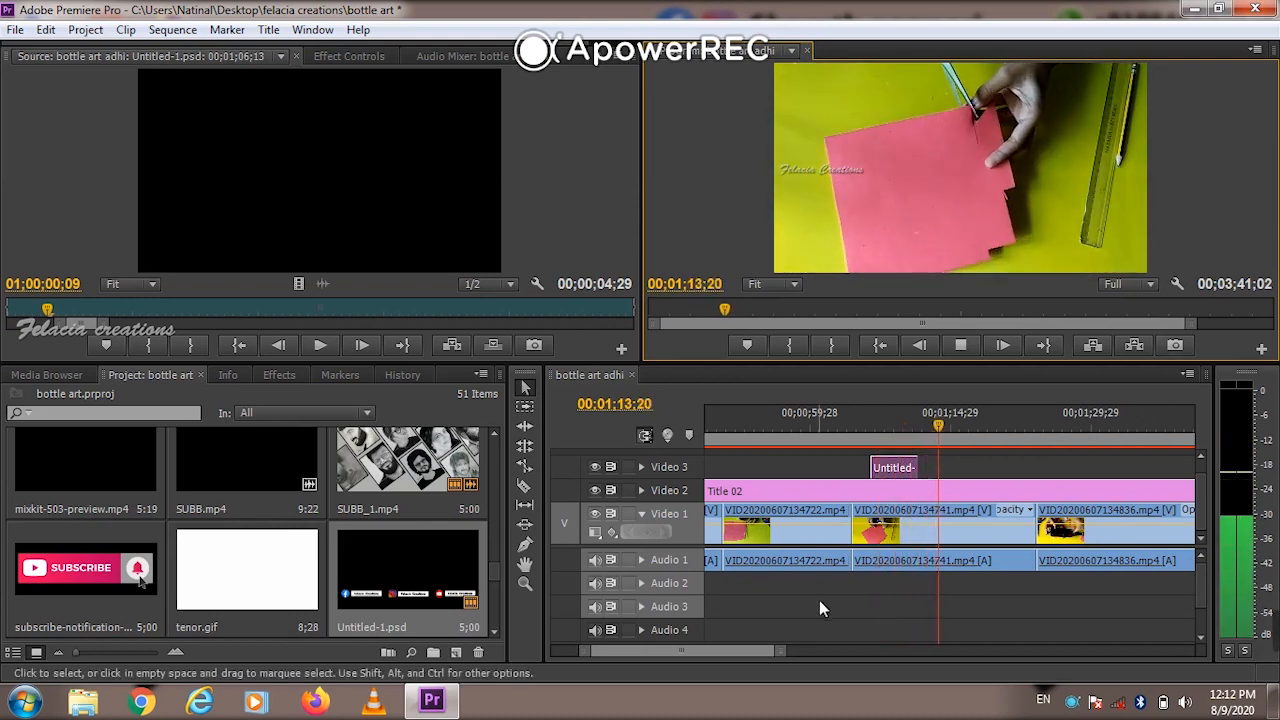
key(space)
Review short stretches of the sequence up to about 00;02;09;22 and from 00;00;26;02 to about 00;00;29;15
drag(739, 656, 771, 648)
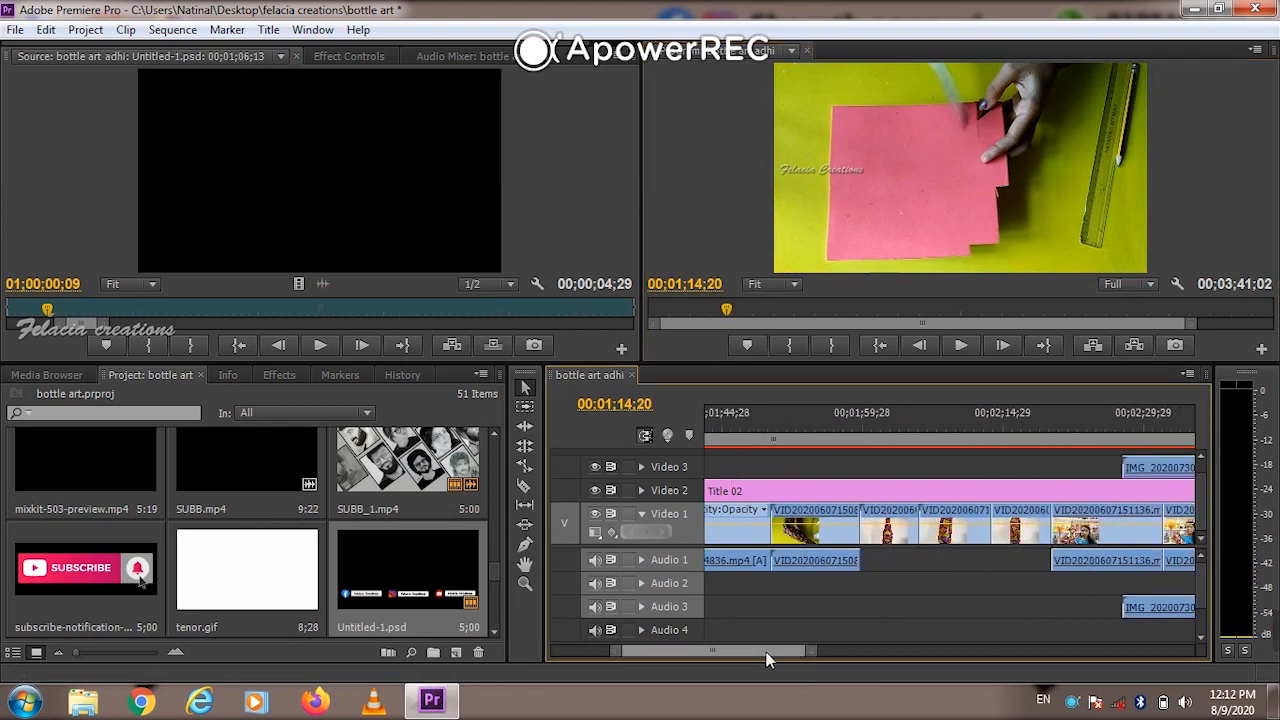
click(929, 423)
key(space)
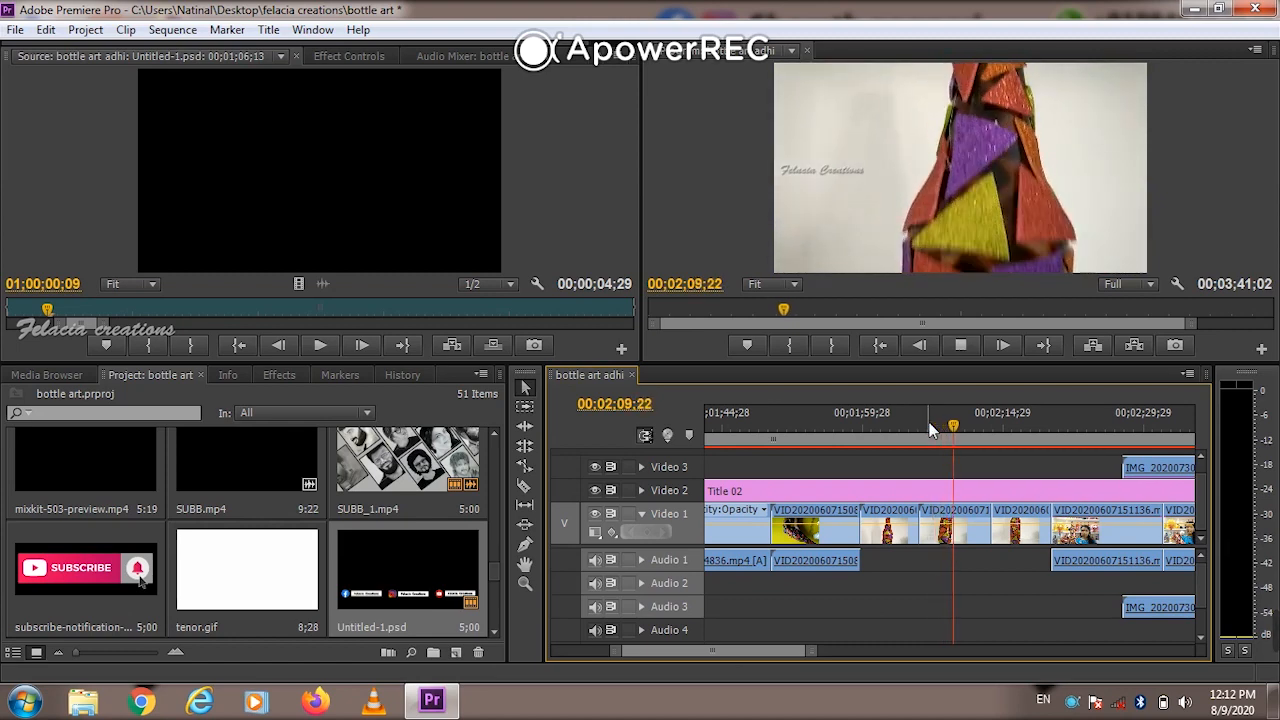
key(space)
drag(750, 648, 628, 639)
click(949, 408)
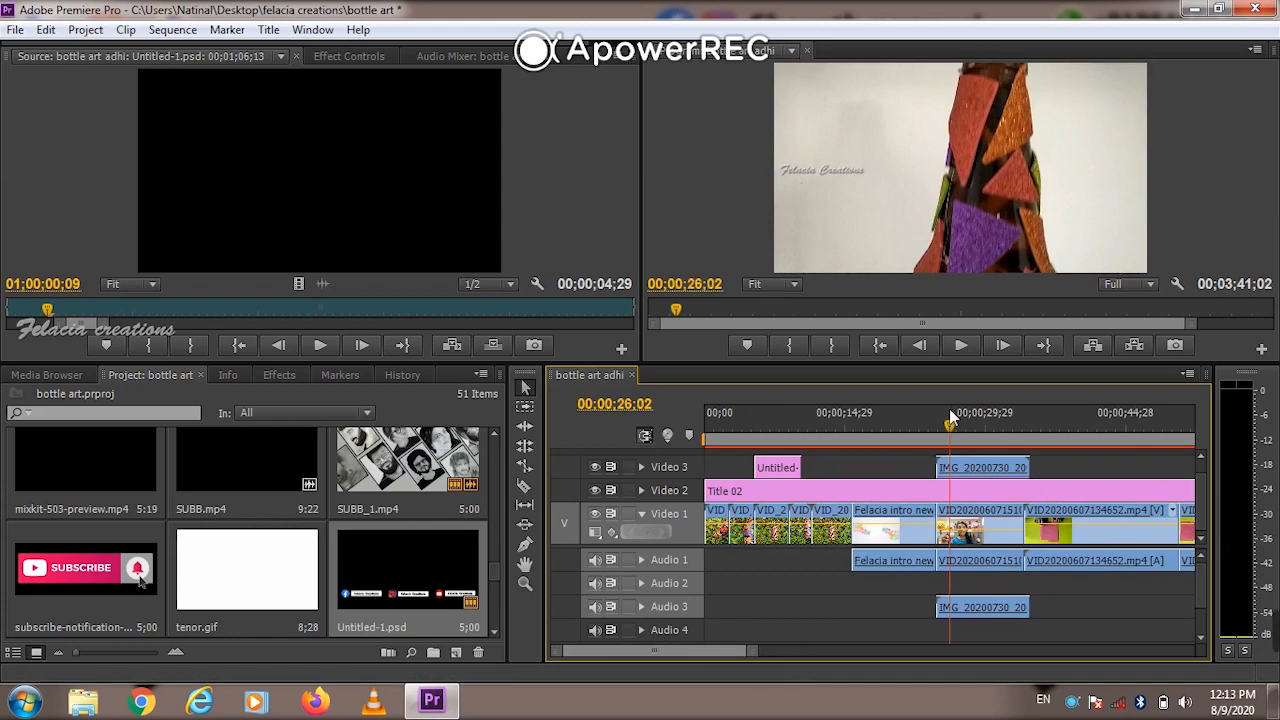
key(space)
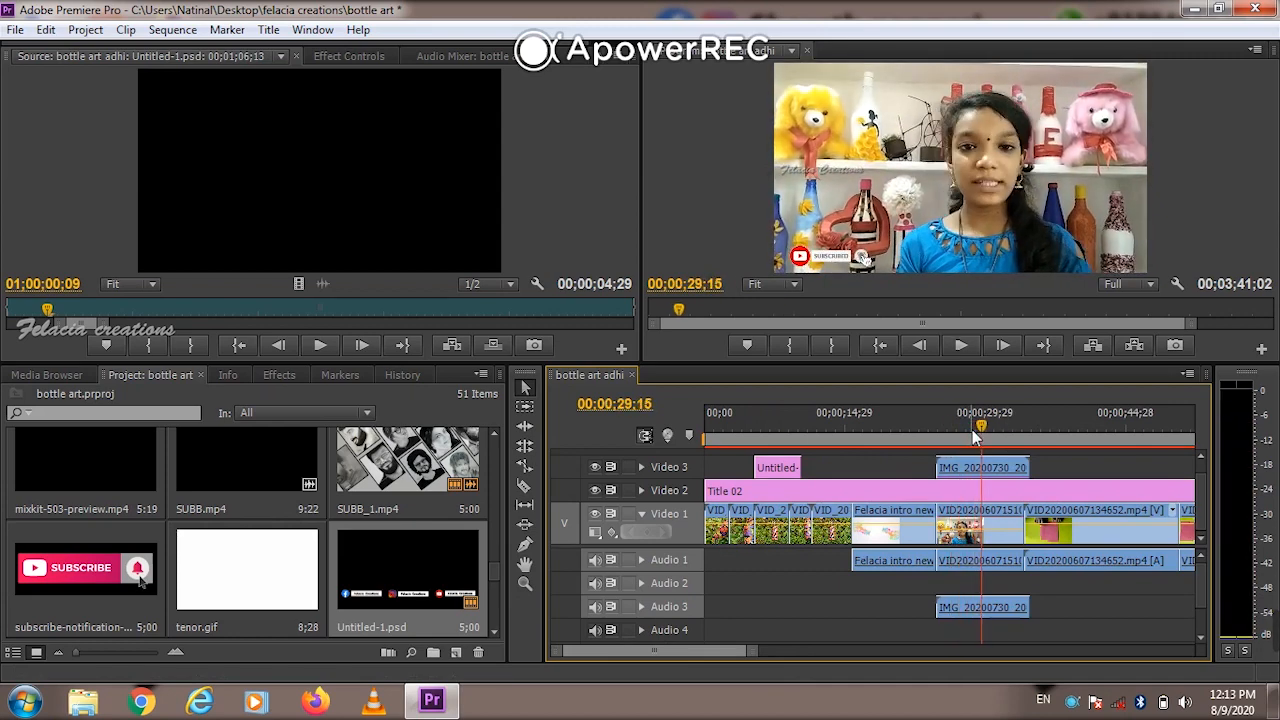
key(space)
Play the opening clips from 00;00;01;00 to about 00;00;02;23 and return the playhead to 00;00;01;00
click(714, 424)
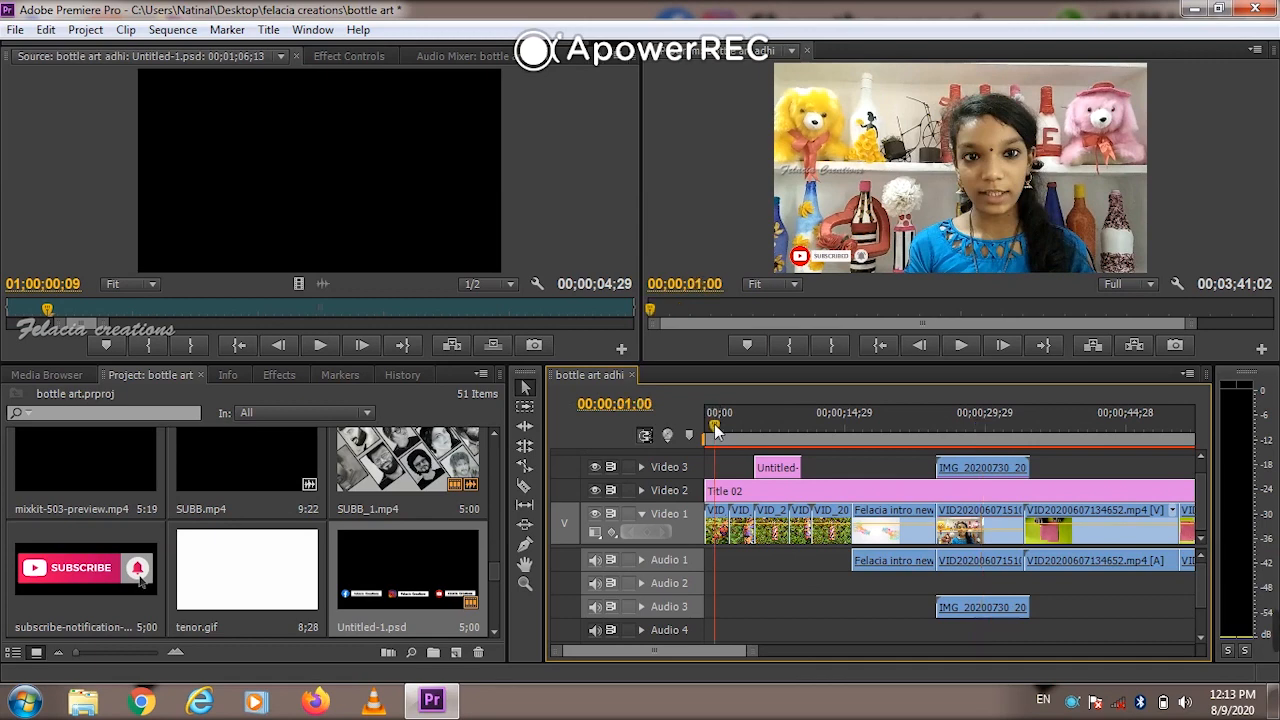
key(space)
key(space)
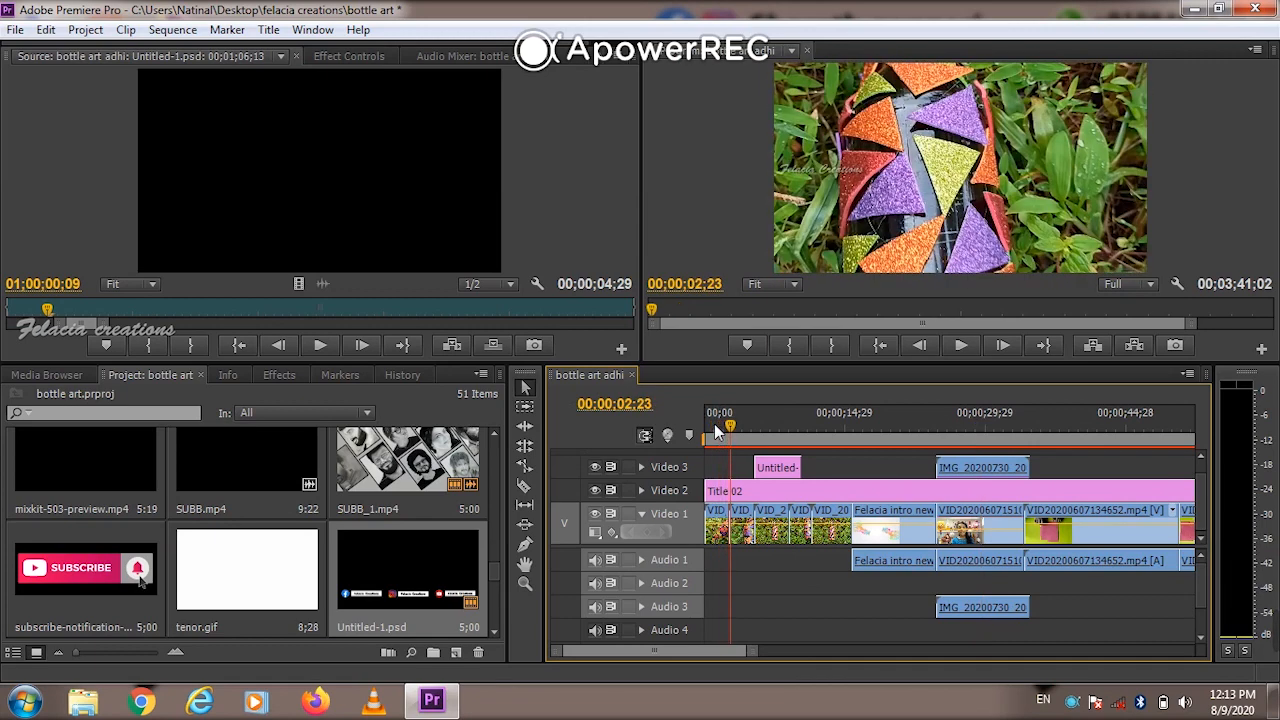
click(715, 425)
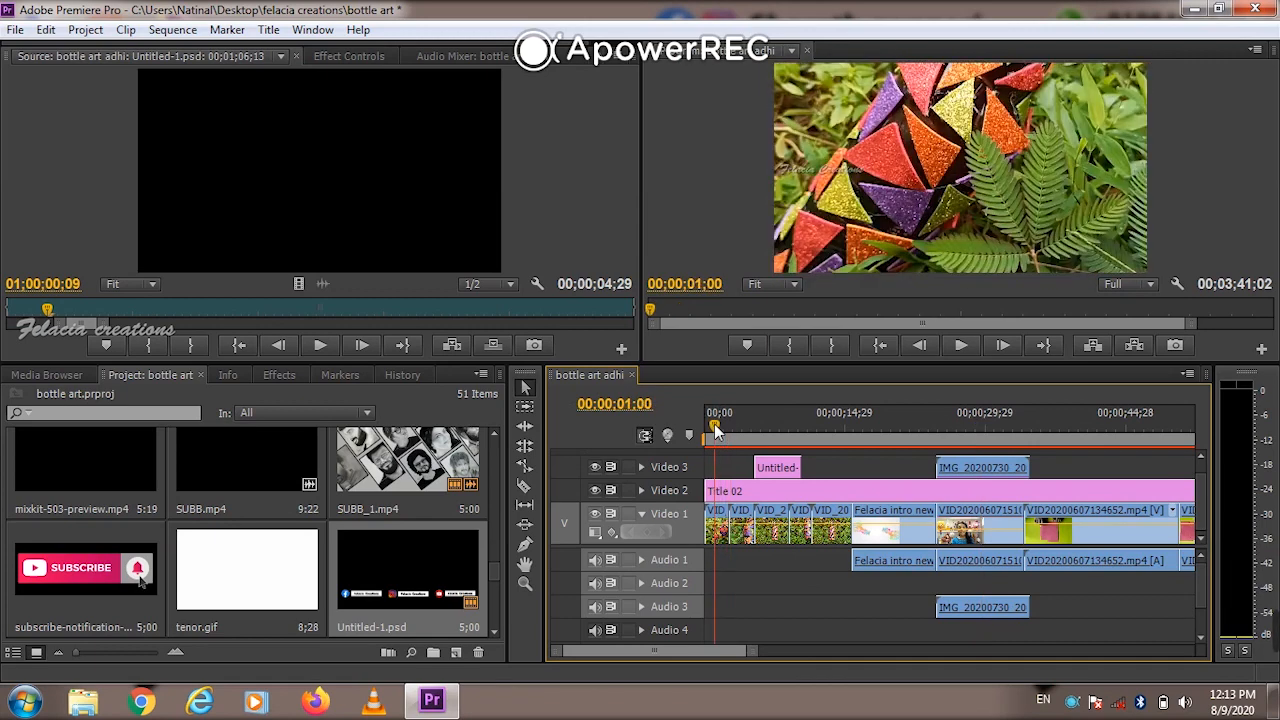
Open the first Video 1 clip as source, clear the effects search, and expand the Dissolve video transitions
click(280, 378)
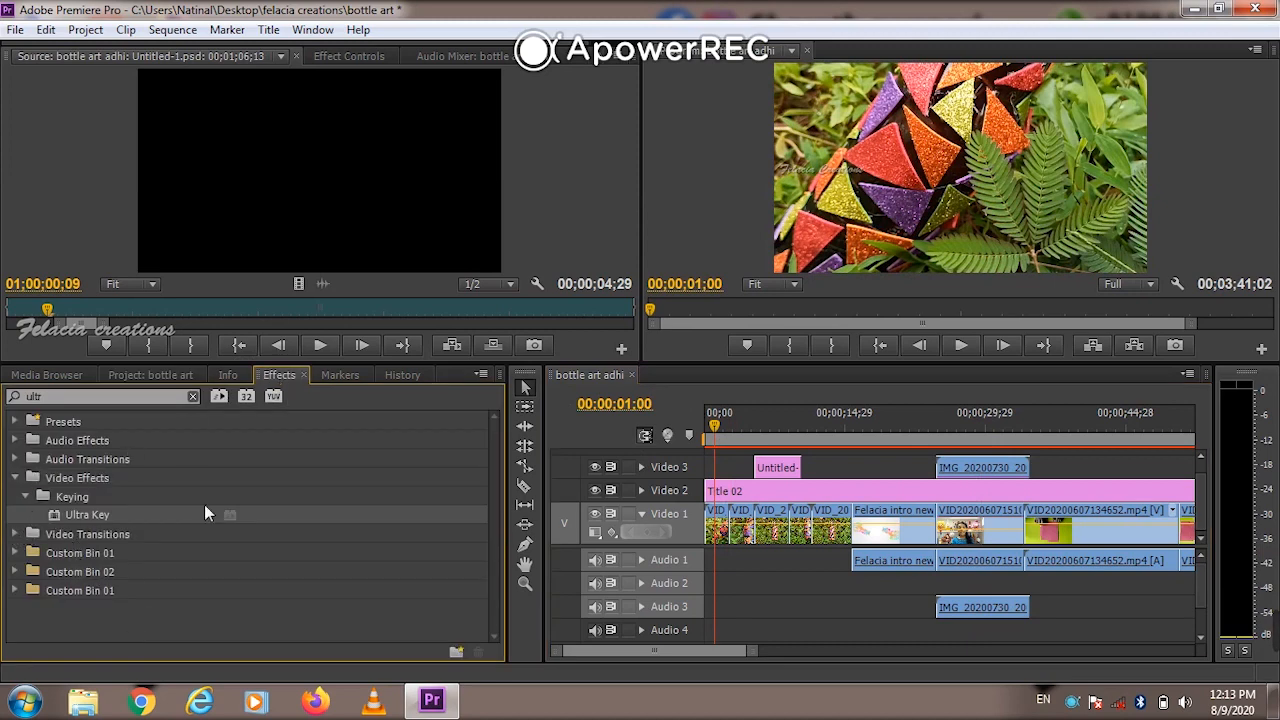
double_click(718, 538)
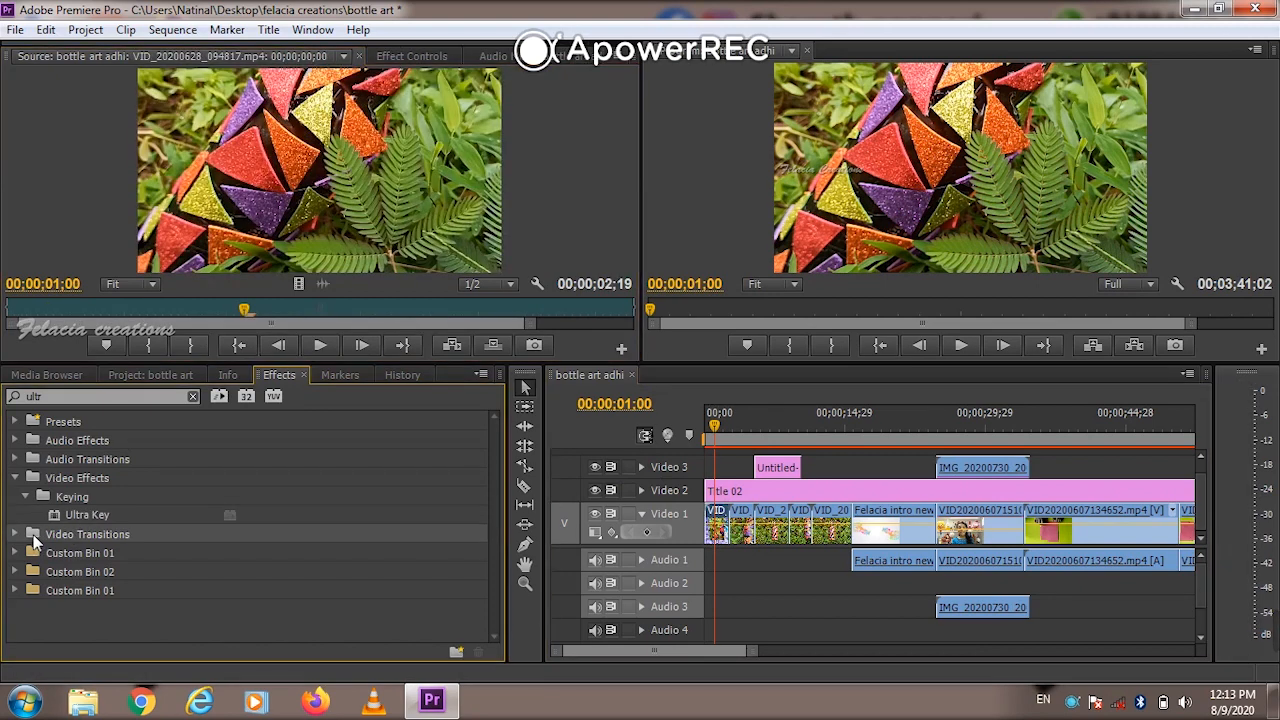
click(193, 396)
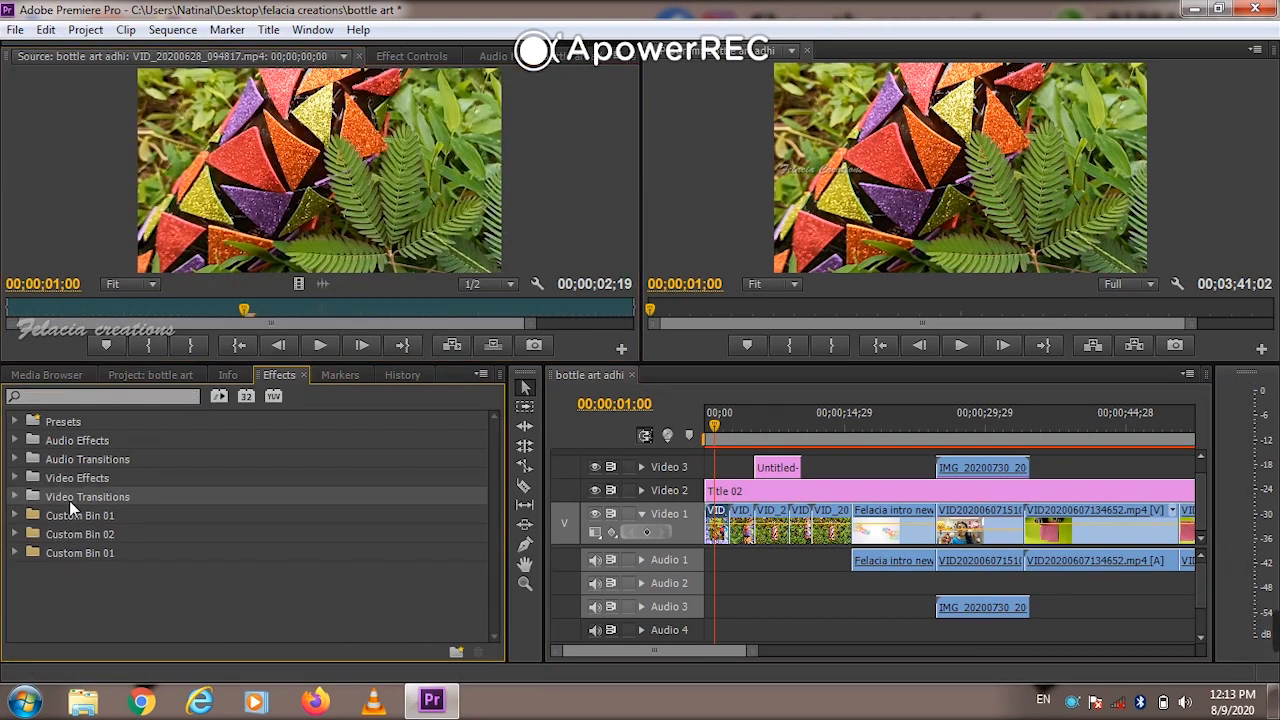
double_click(69, 500)
scroll(69, 500, down, 1)
double_click(69, 500)
scroll(71, 495, down, 1)
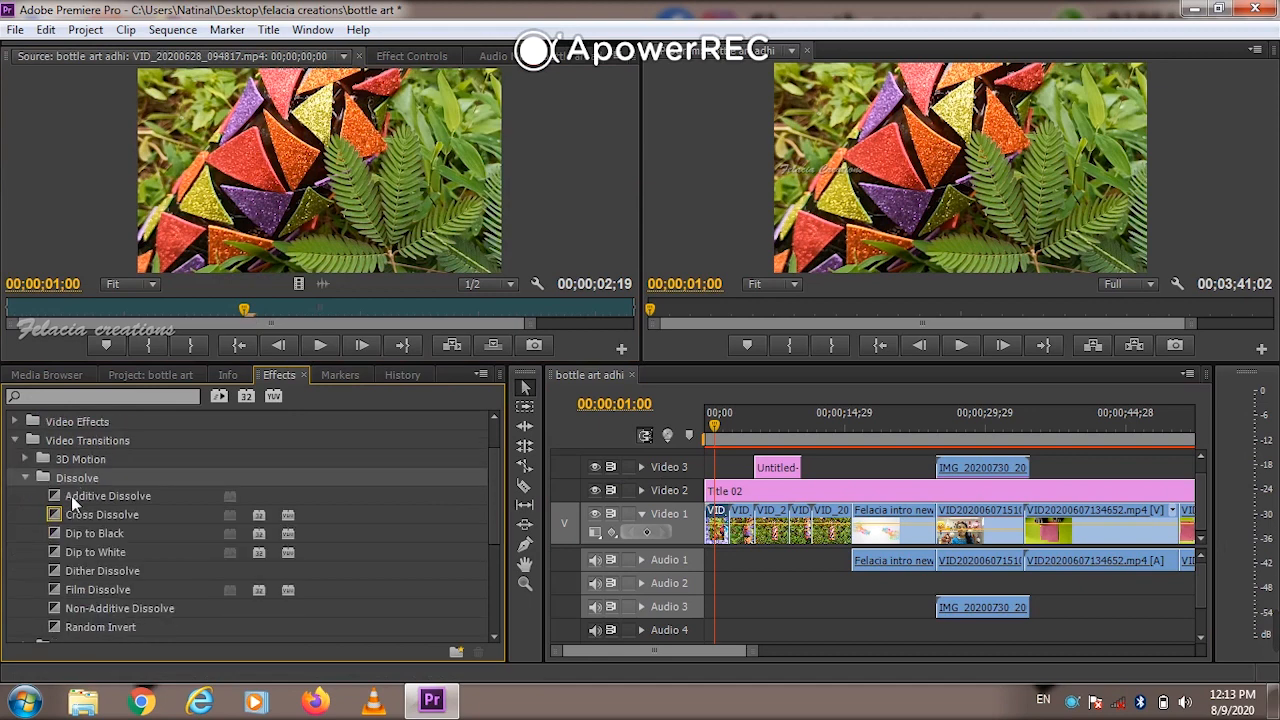
Try the Dip to White transition on the first Video 1 clip and play it from 00;00;01;00
click(96, 528)
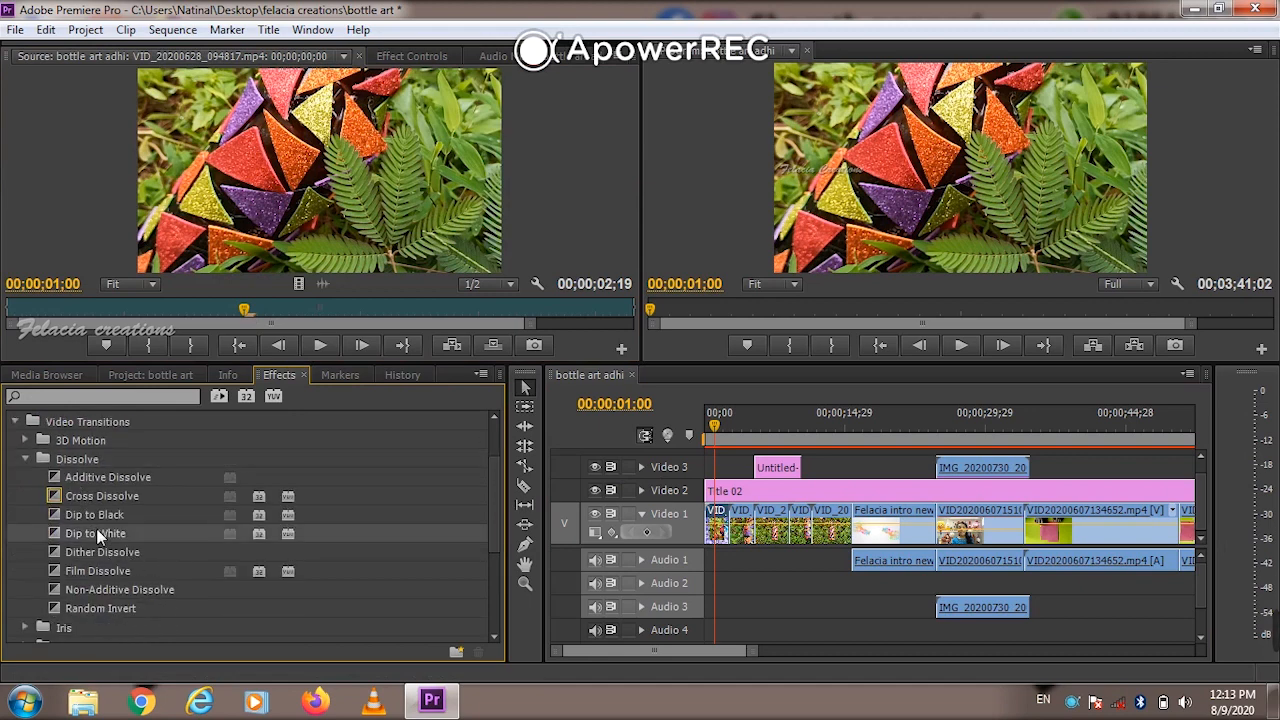
click(103, 516)
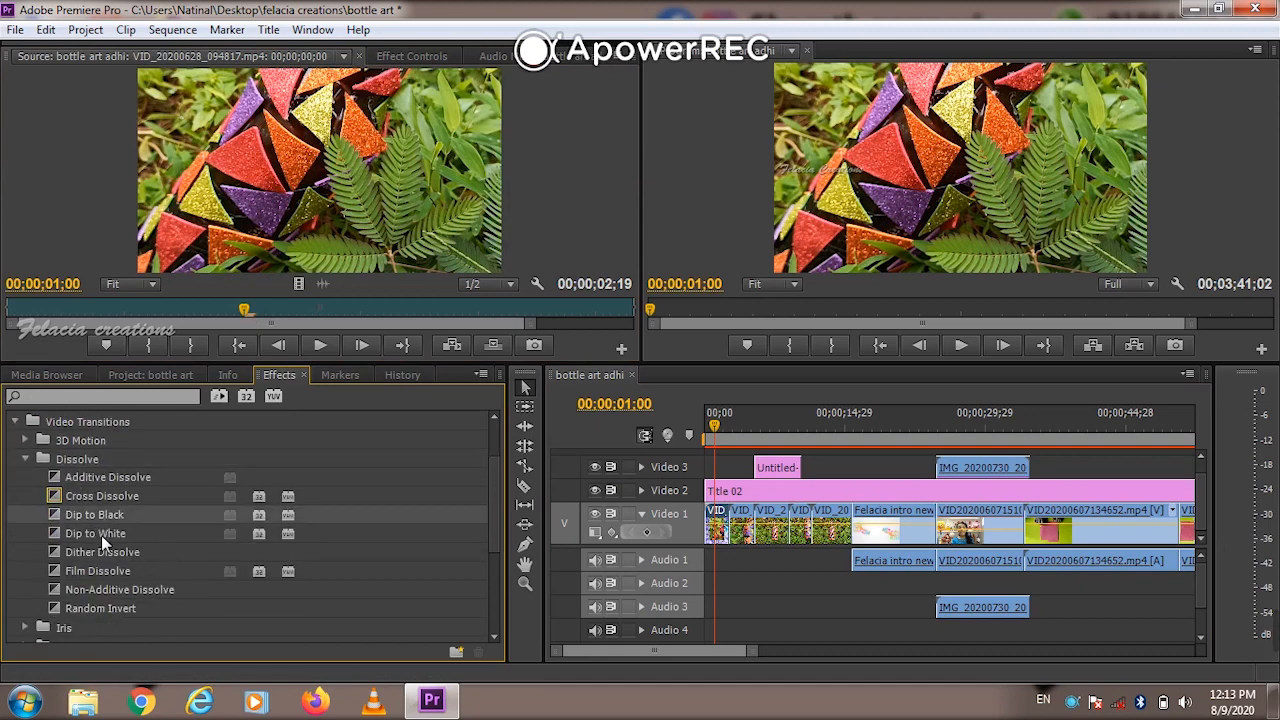
click(101, 535)
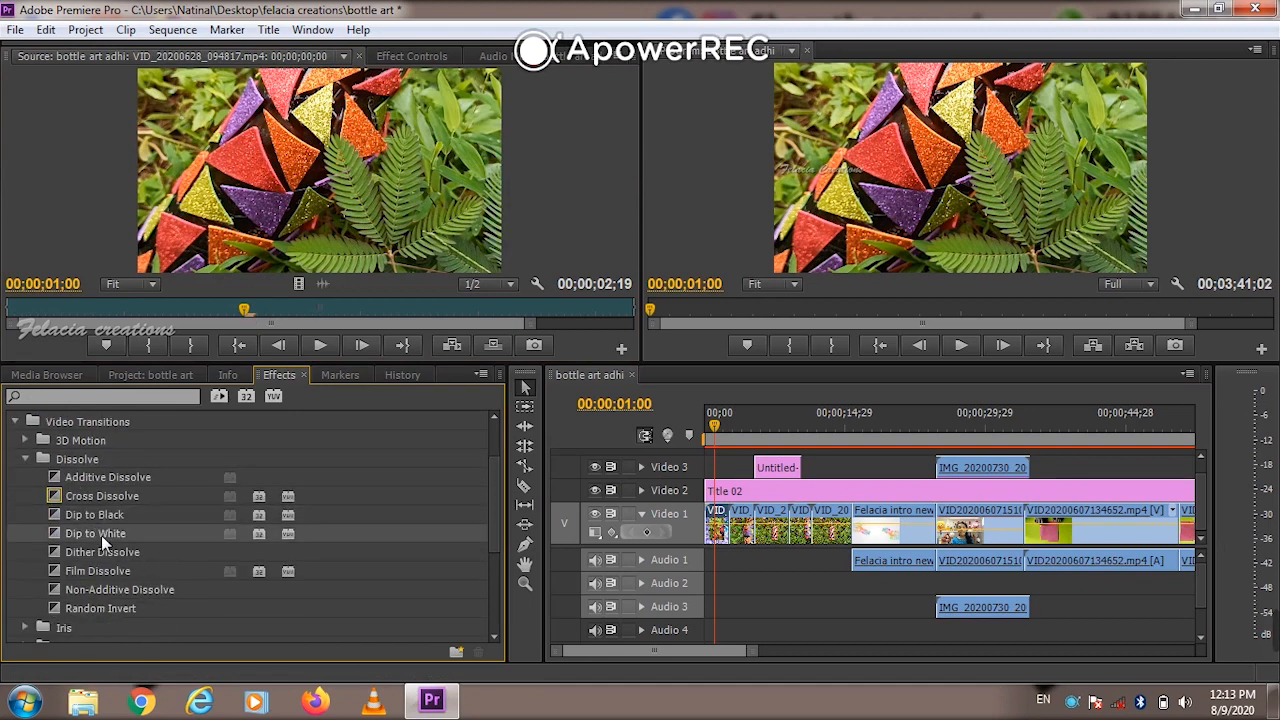
drag(329, 529, 716, 512)
key(space)
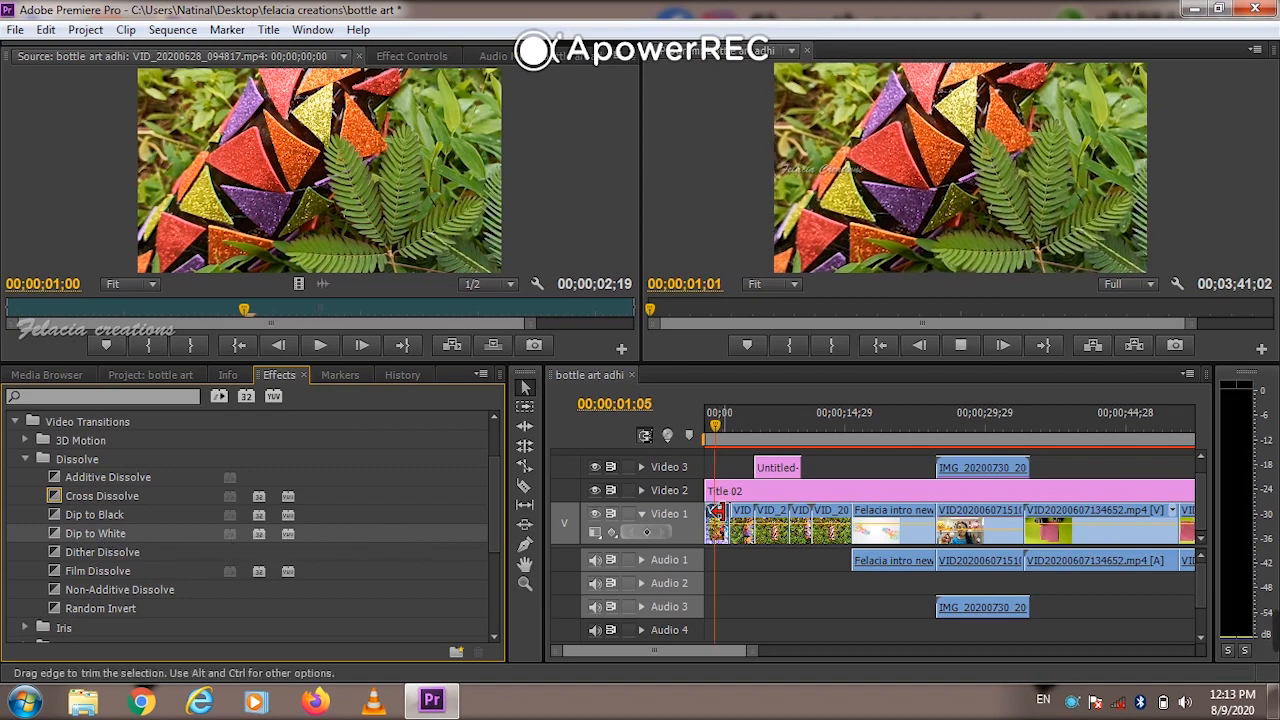
key(space)
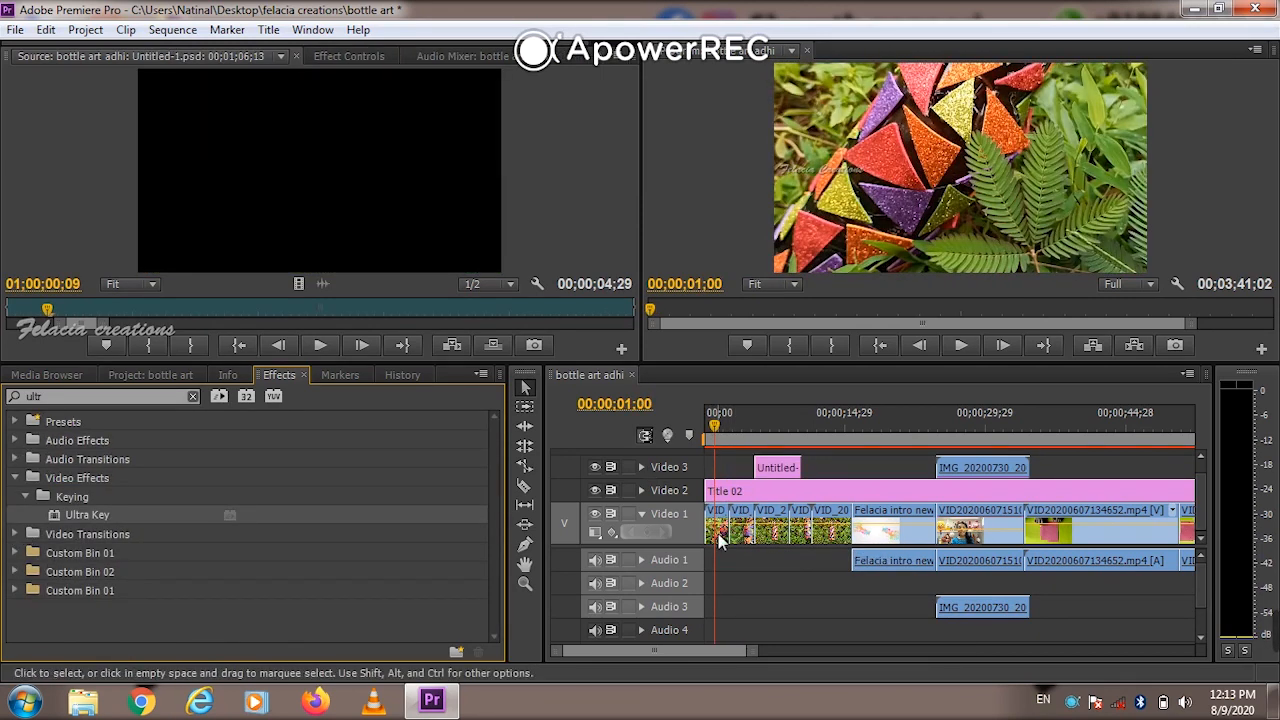
Load the first Video 1 clip as source, remove the "ultr" effects filter, and list the Dissolve video transitions
double_click(718, 537)
double_click(33, 534)
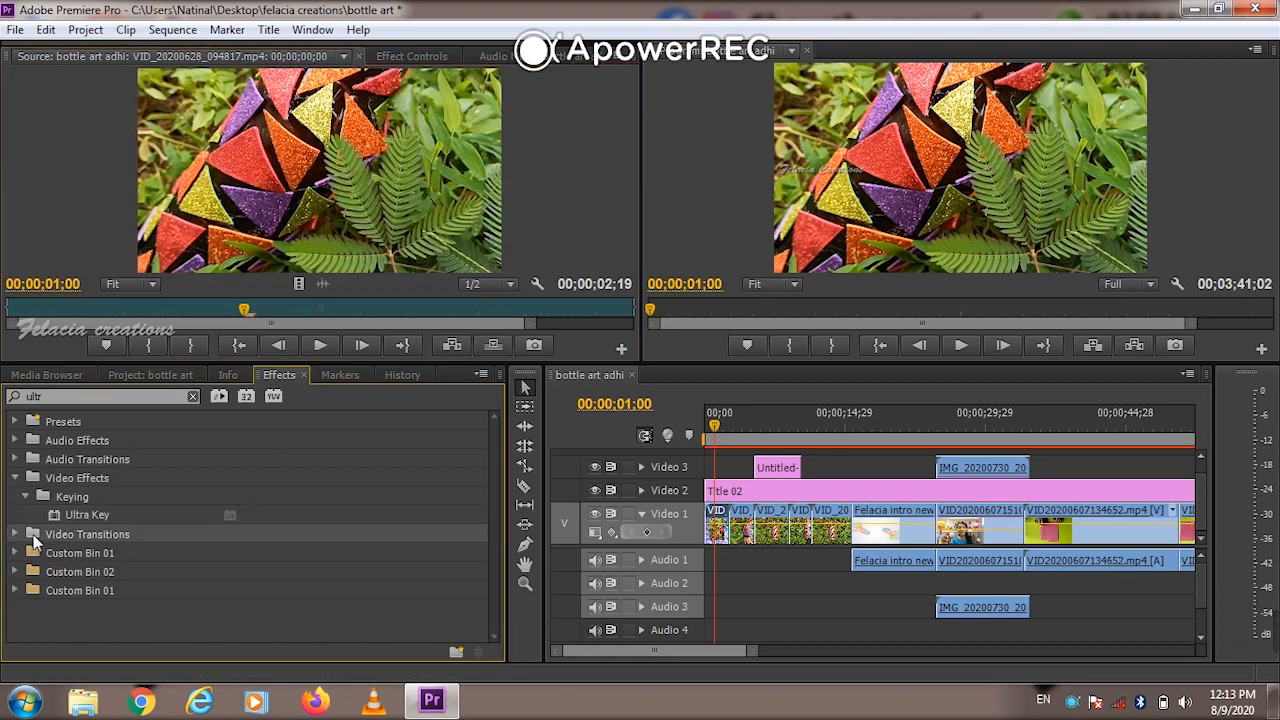
click(193, 396)
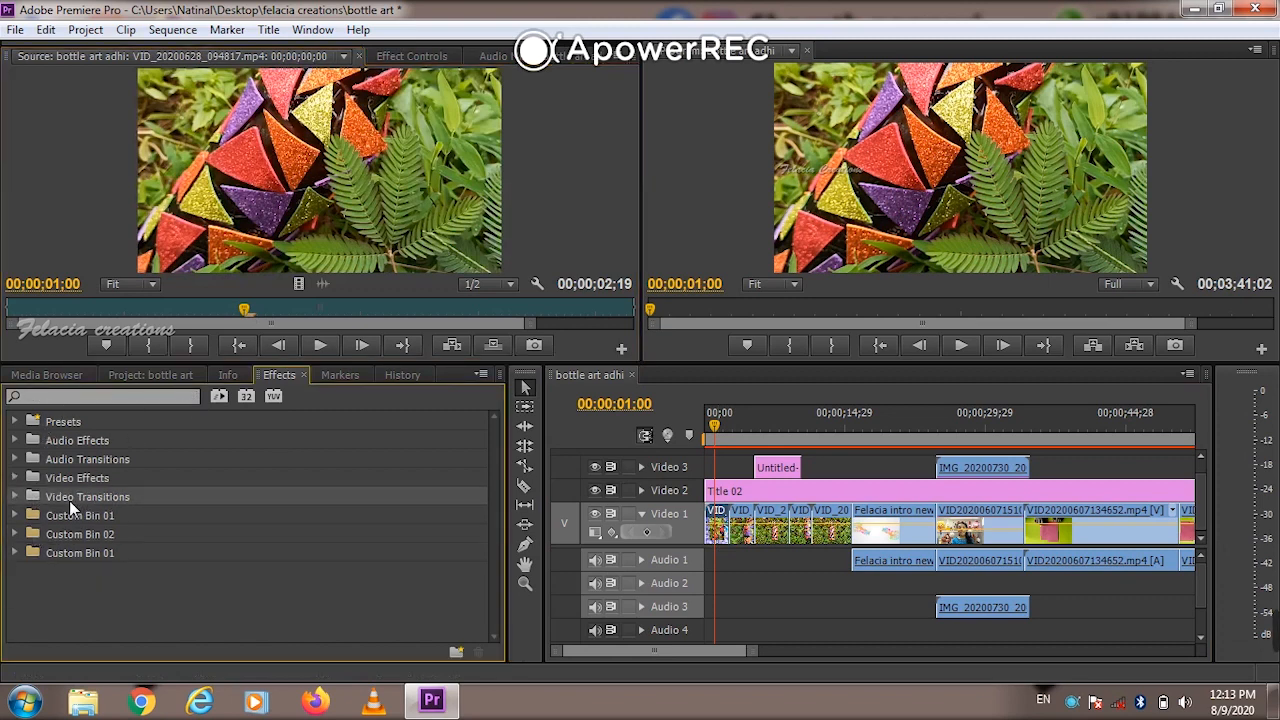
double_click(69, 500)
scroll(69, 500, down, 1)
double_click(71, 496)
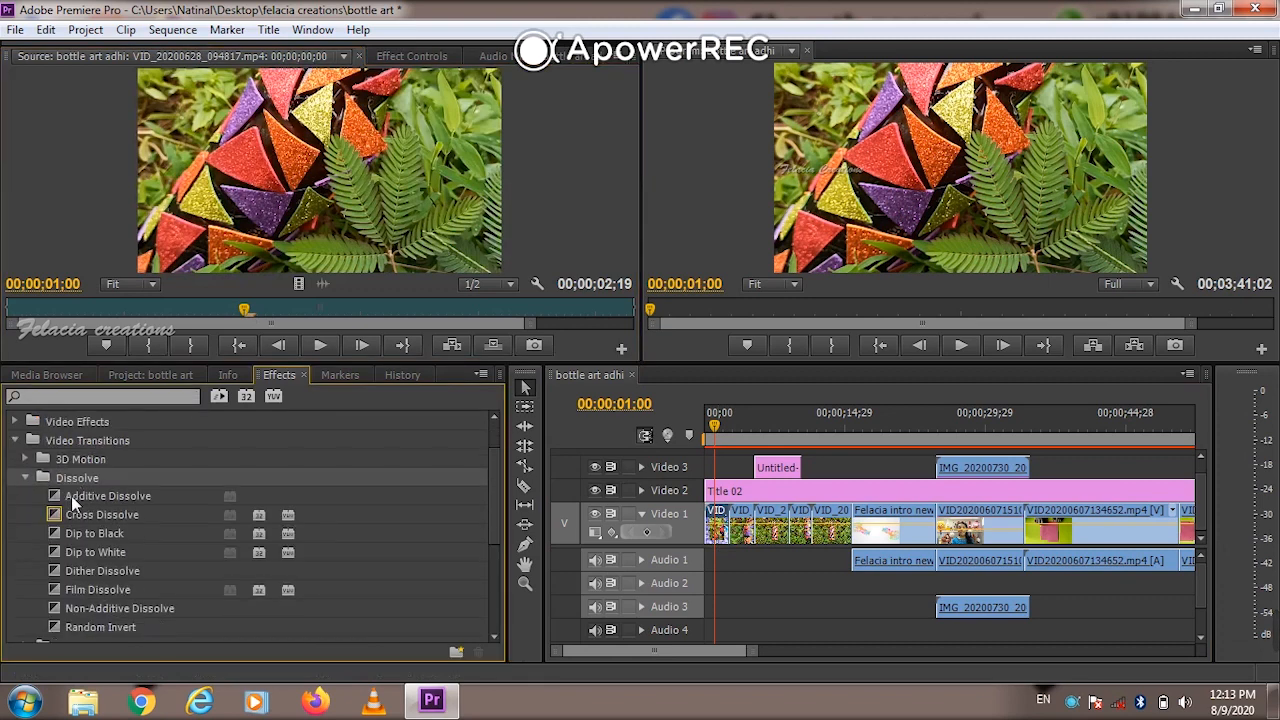
scroll(71, 495, down, 1)
Apply the Dip to White transition to the first clip on Video 1 and start playback from 00;00;01;00
click(96, 528)
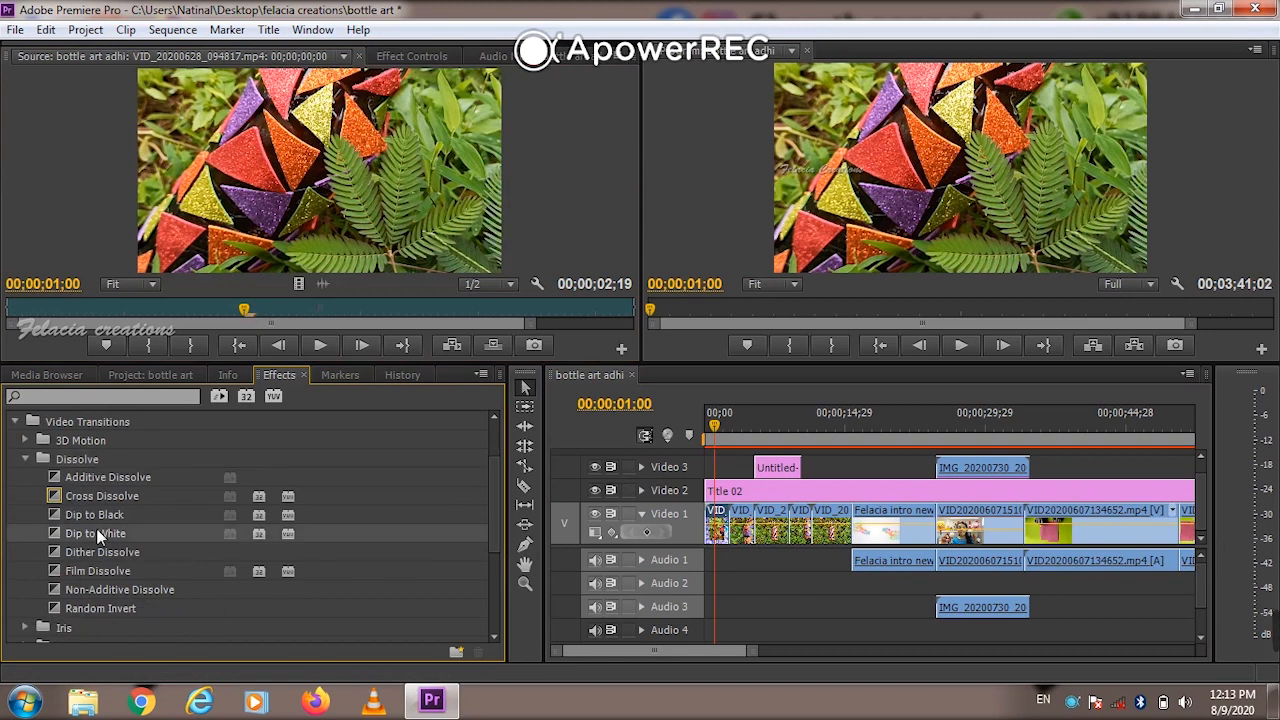
click(103, 516)
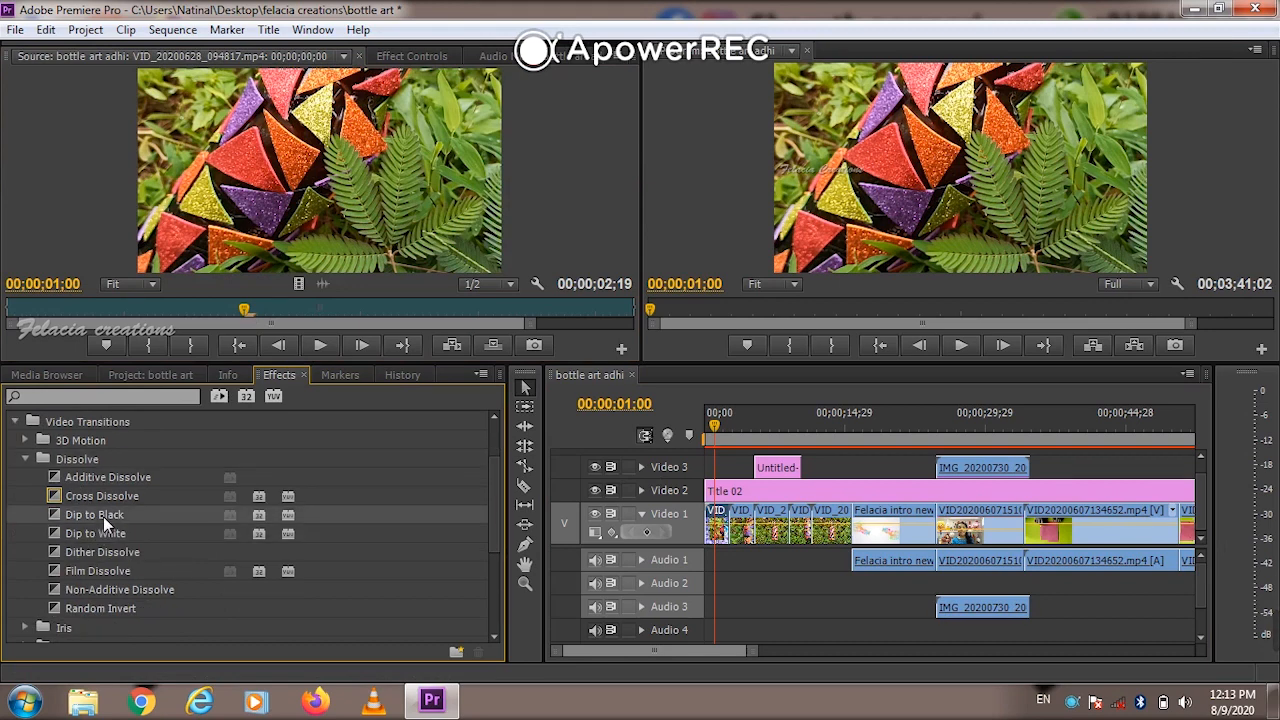
click(101, 533)
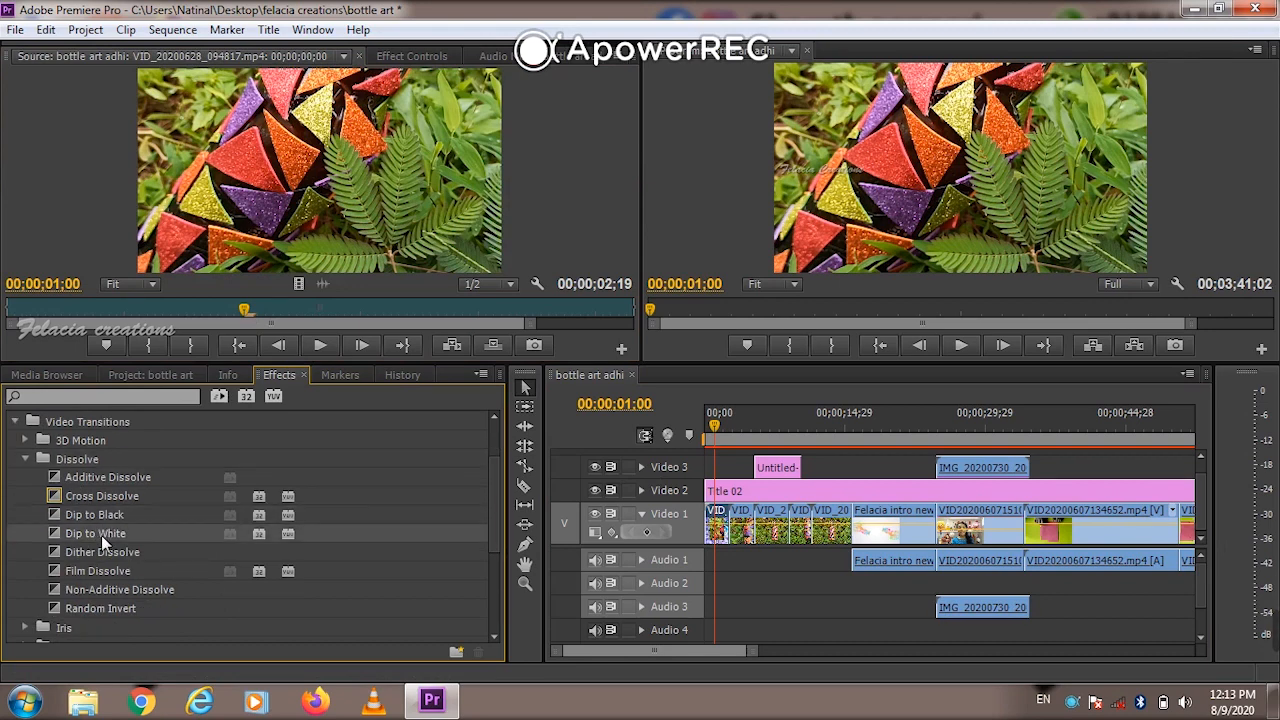
drag(329, 530, 716, 511)
key(space)
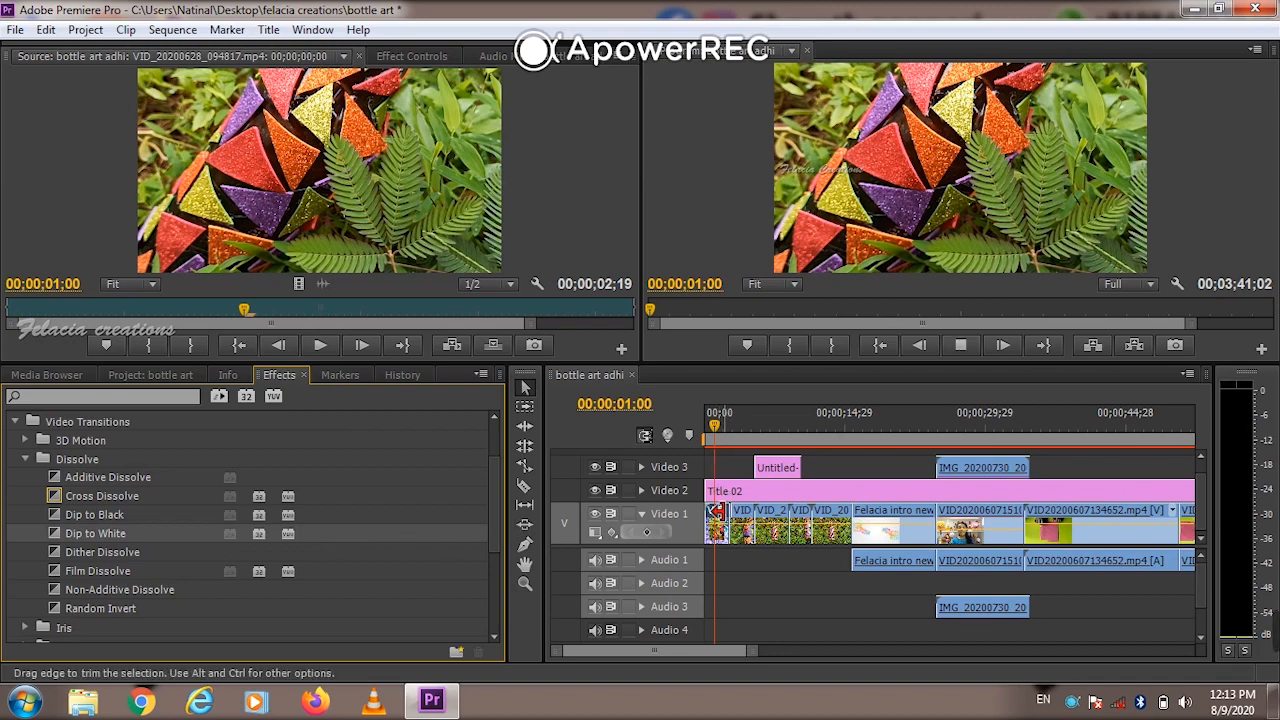
Apply the Dip to Black transition at the end of the second Video 1 clip and play the sequence through it
key(space)
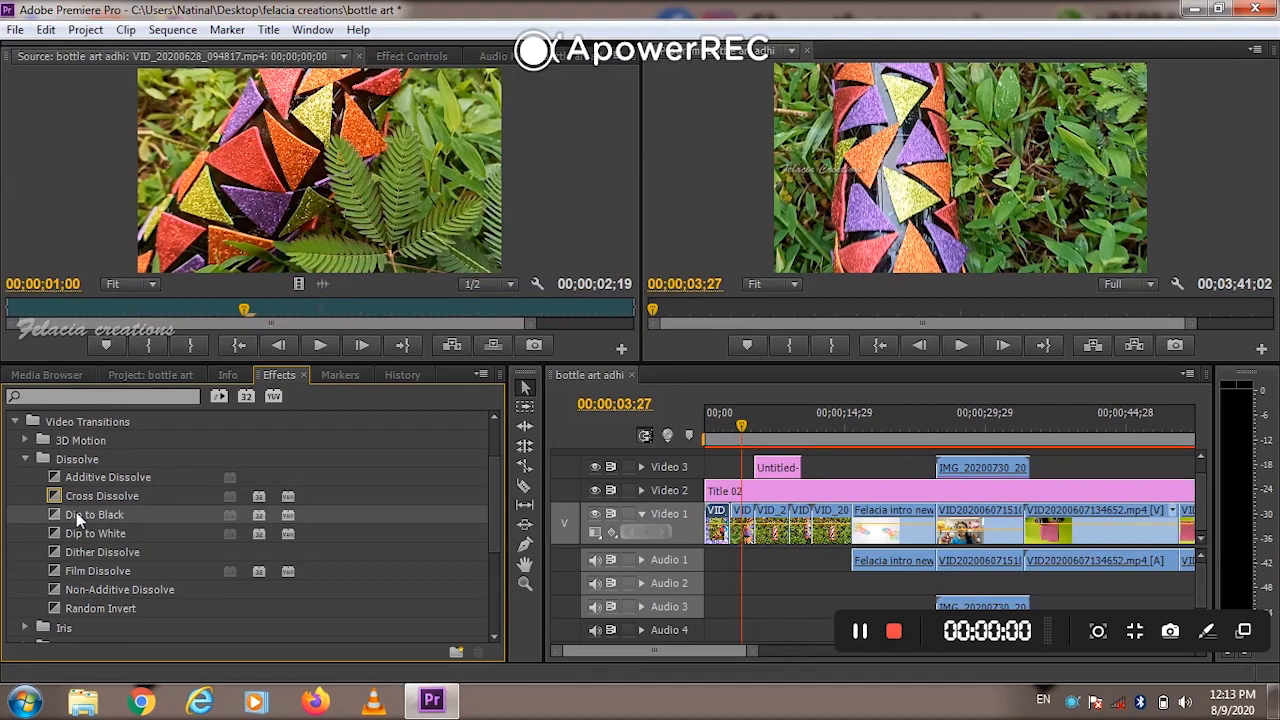
drag(78, 516, 619, 513)
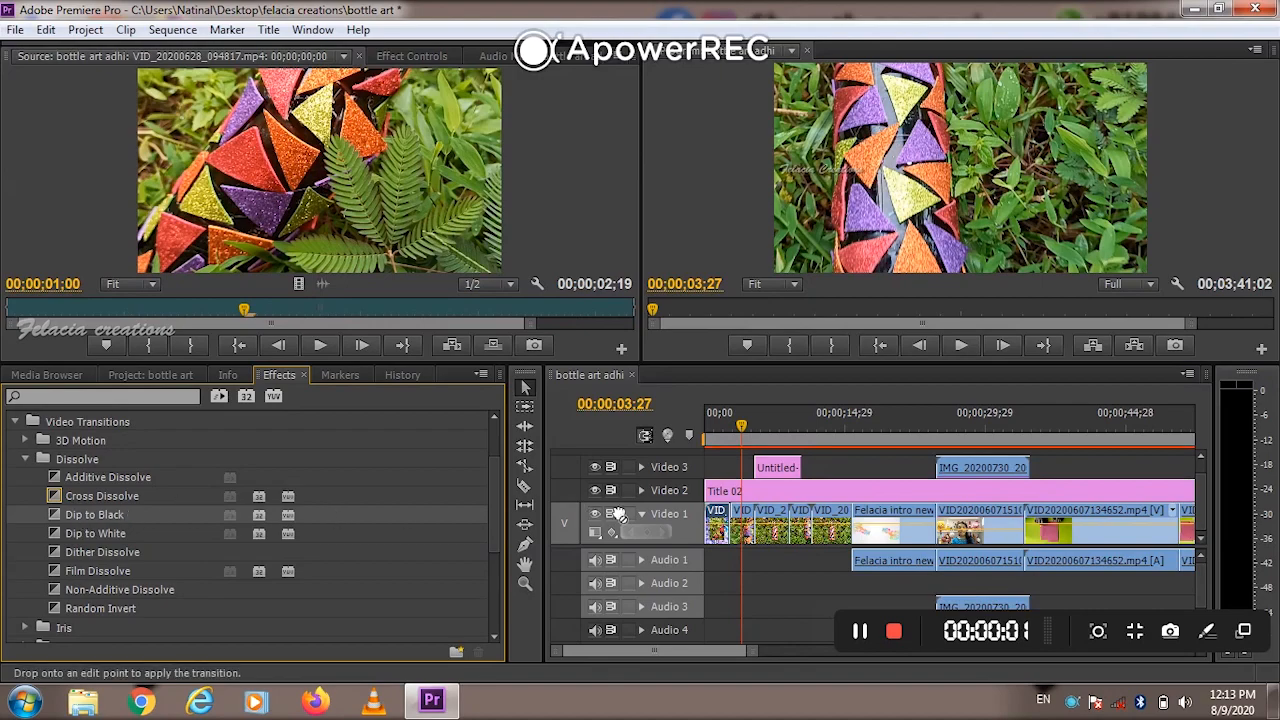
drag(748, 514, 745, 512)
key(space)
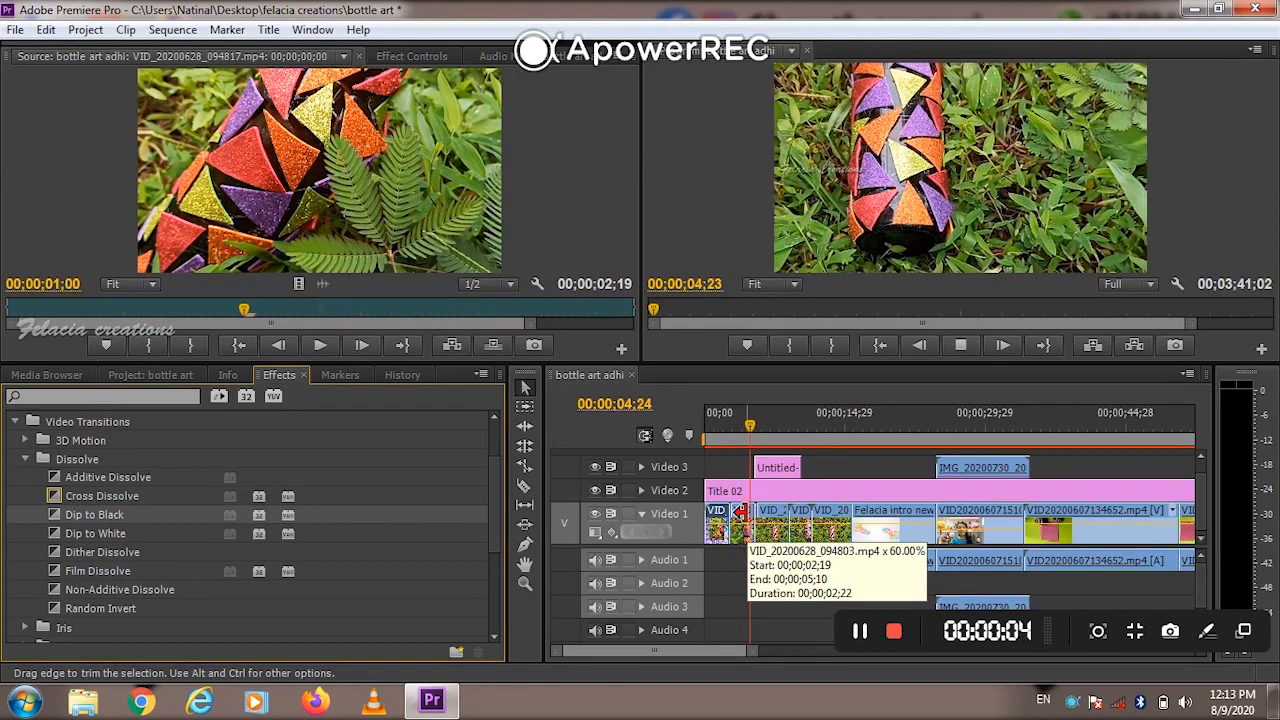
key(space)
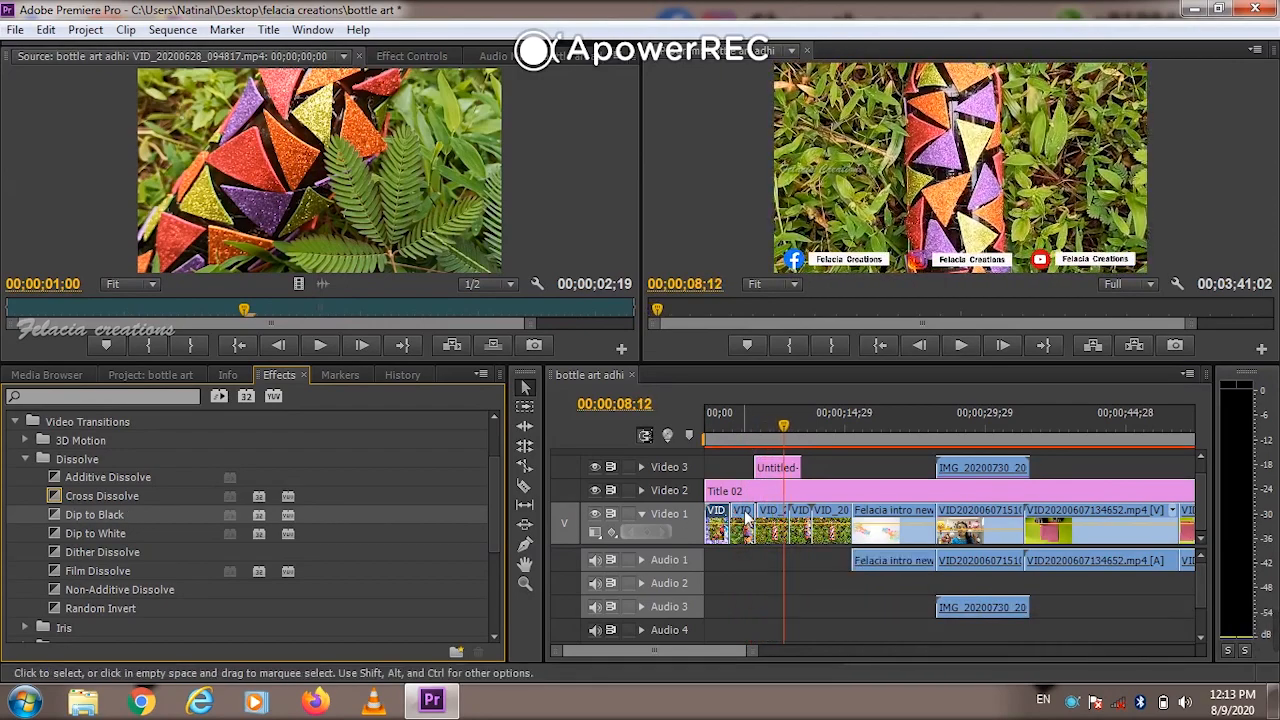
Replay the join between the second and third Video 1 clips to check the transition
click(750, 425)
key(space)
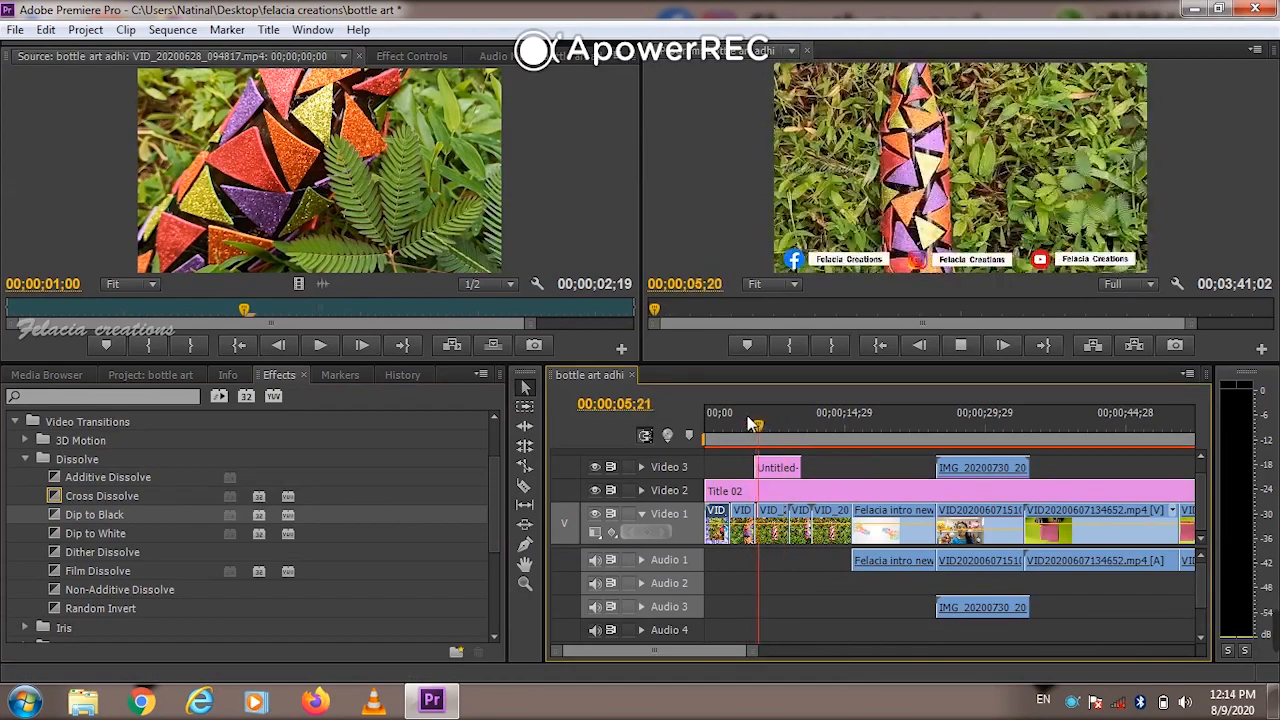
click(750, 425)
key(space)
key(space)
Shift the first social media banner clip on Video 3 slightly later and play the sequence from near the start
click(726, 419)
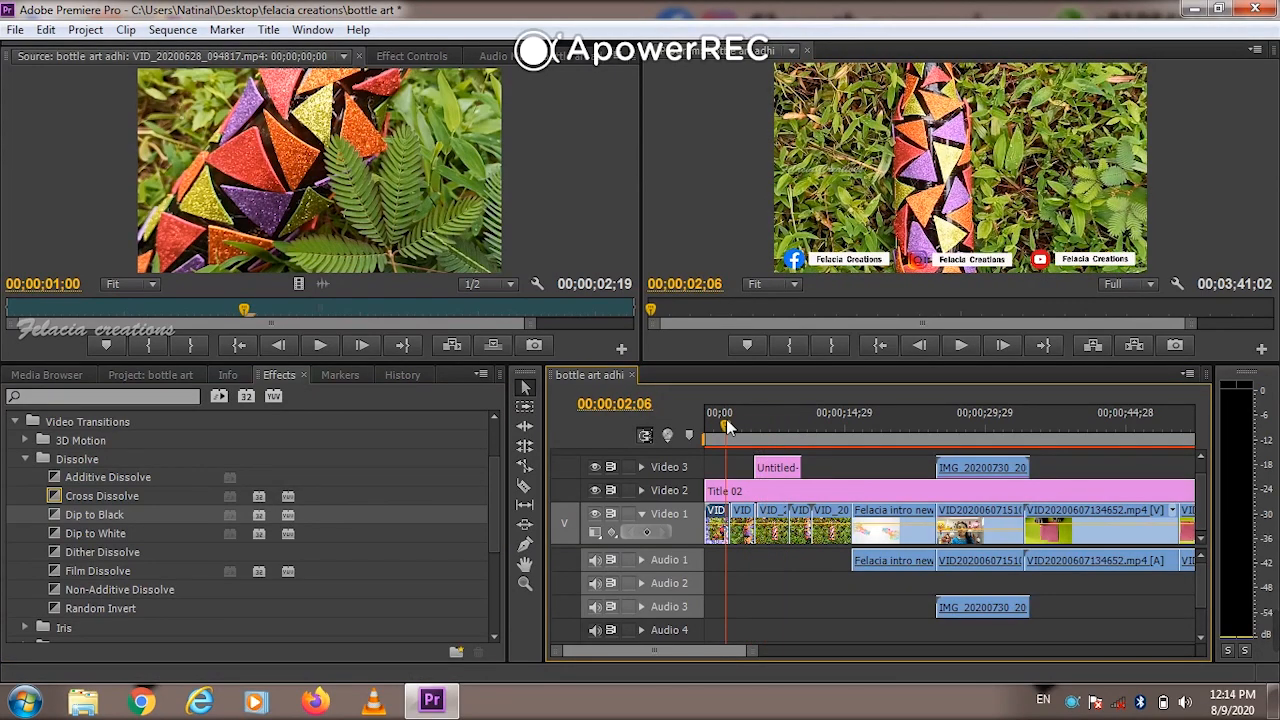
drag(774, 475, 785, 475)
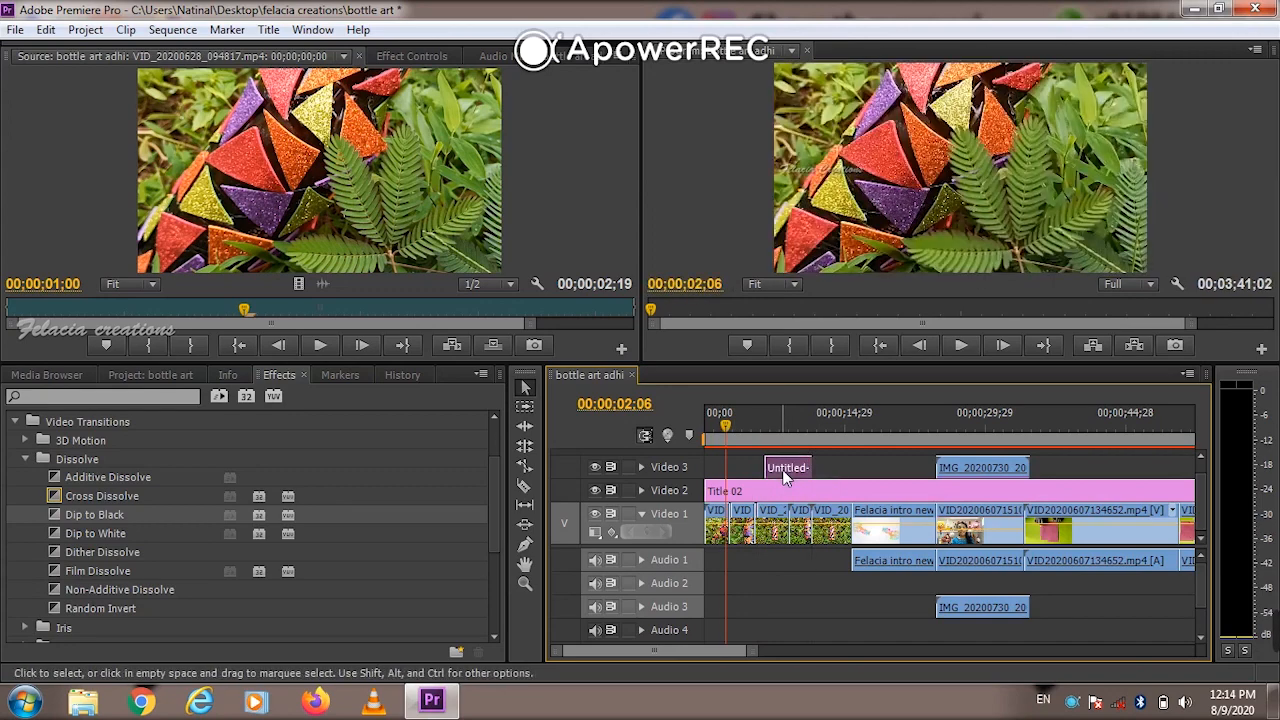
click(712, 427)
key(space)
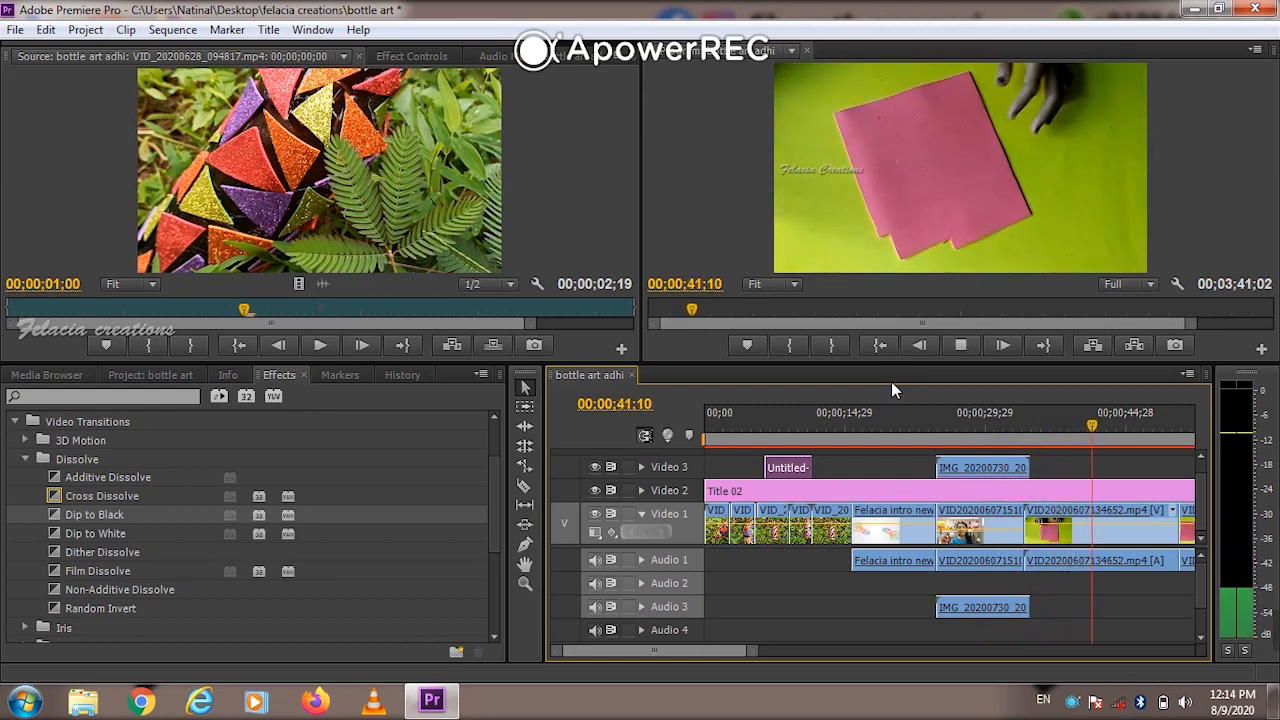
Stop playback, set the playhead to 00;00;40;05, and create a new title named Title 03
key(space)
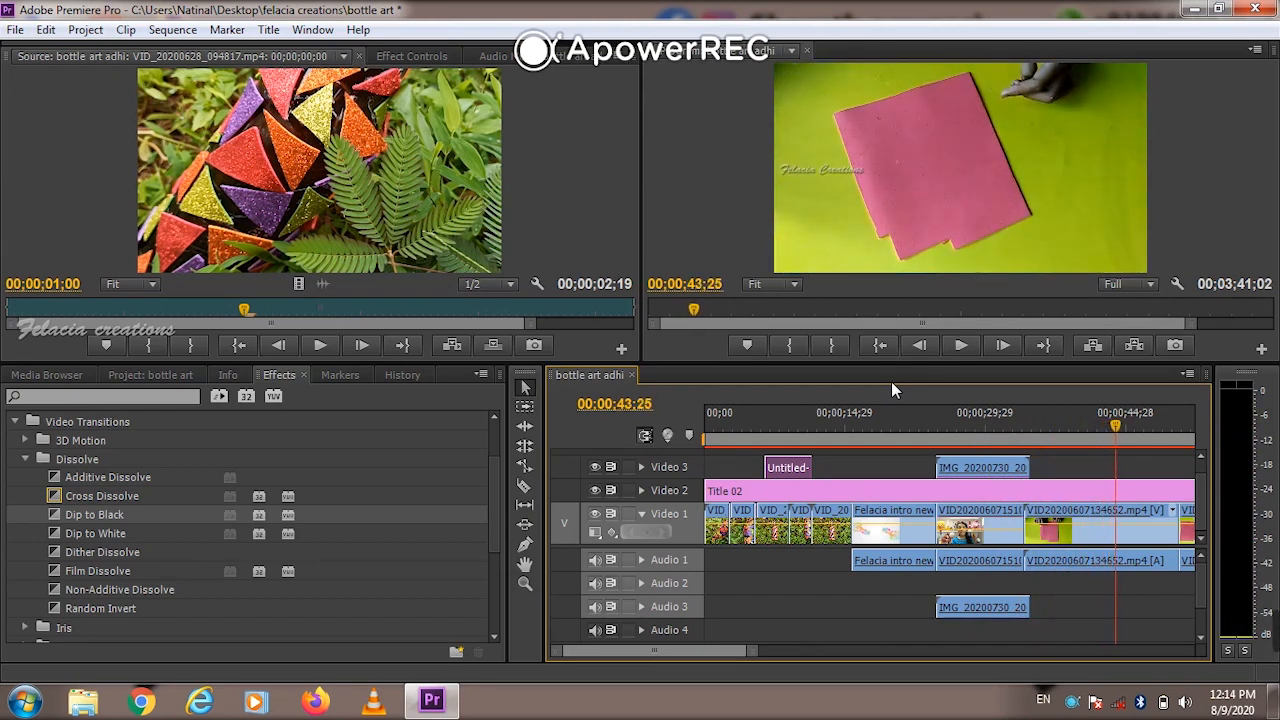
drag(1113, 420, 1097, 427)
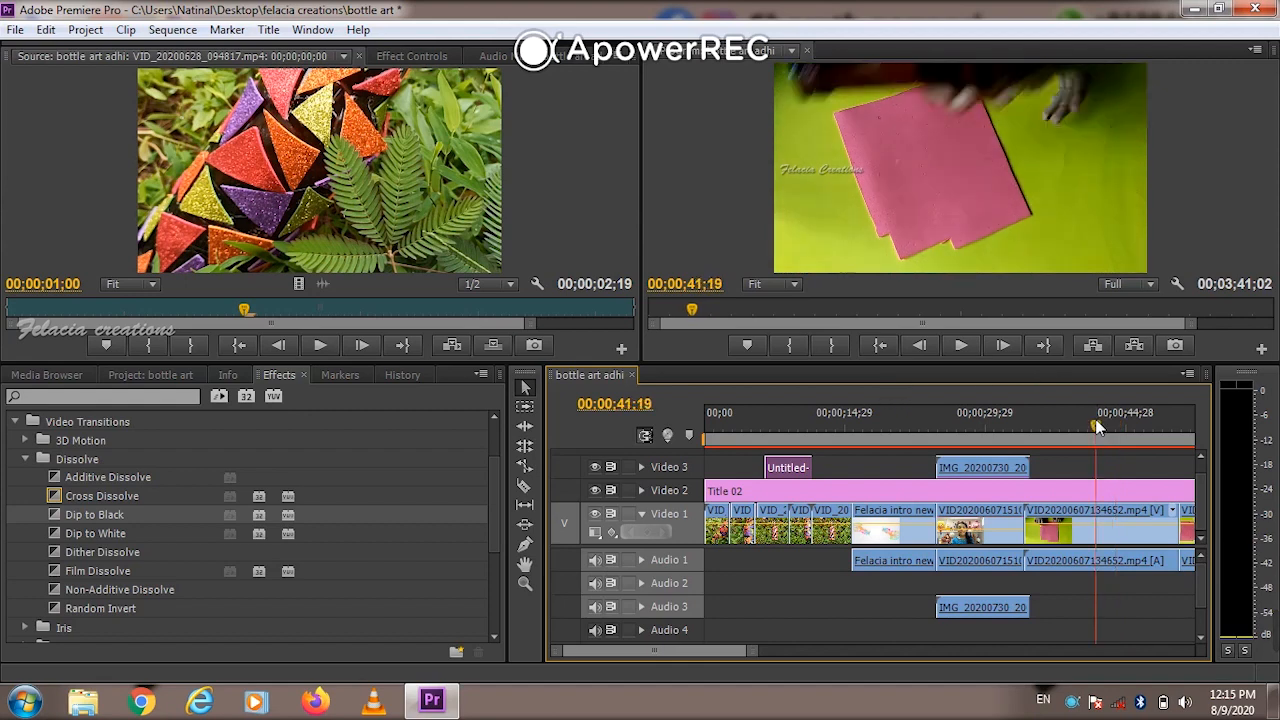
click(1083, 427)
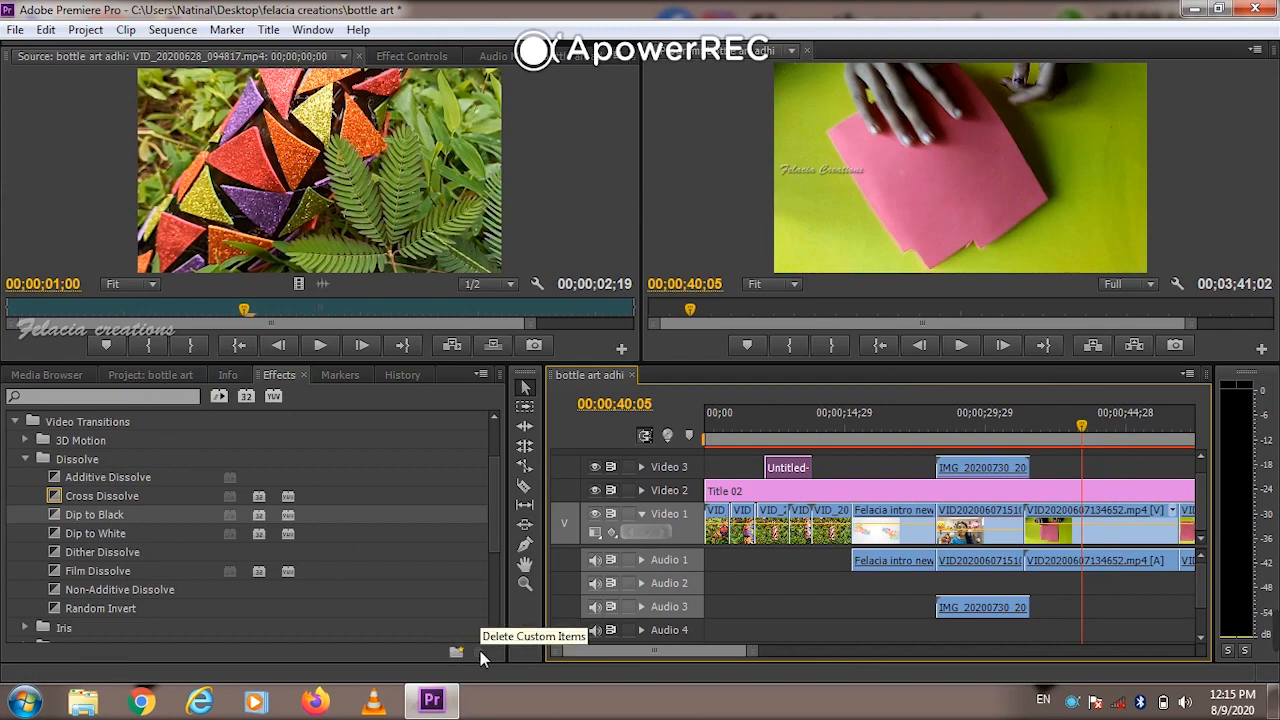
click(40, 377)
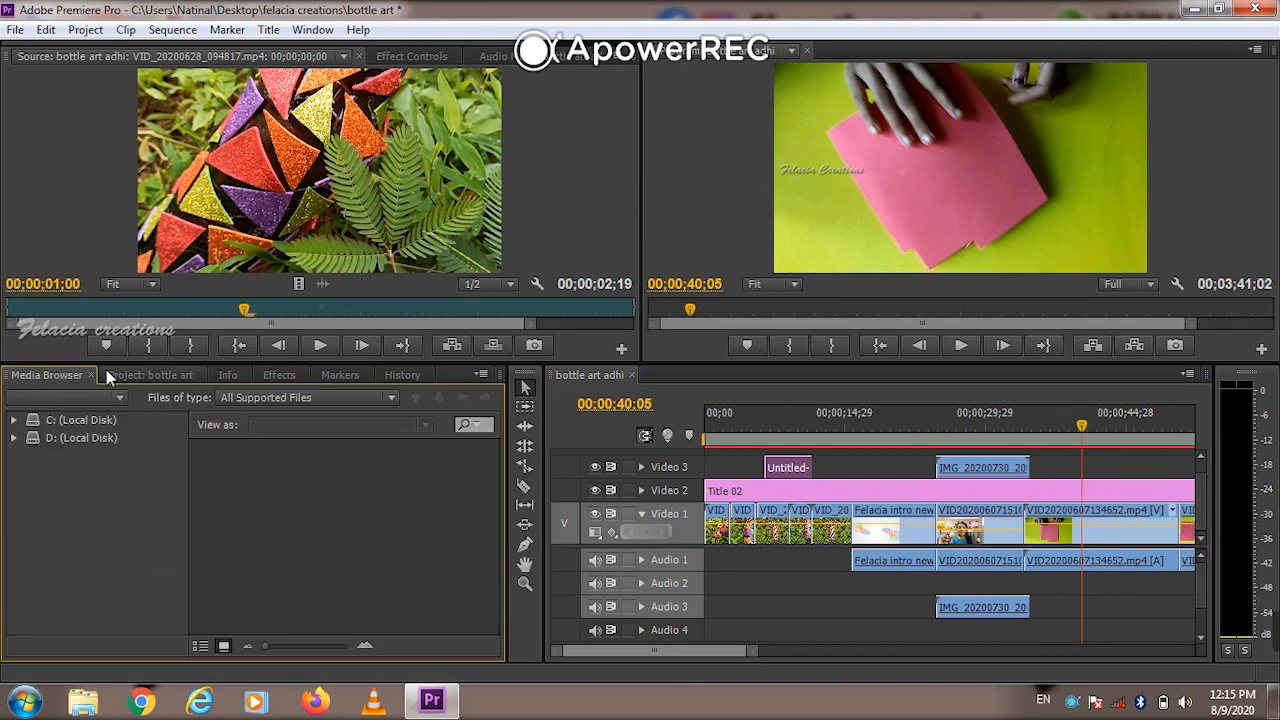
click(150, 375)
click(456, 652)
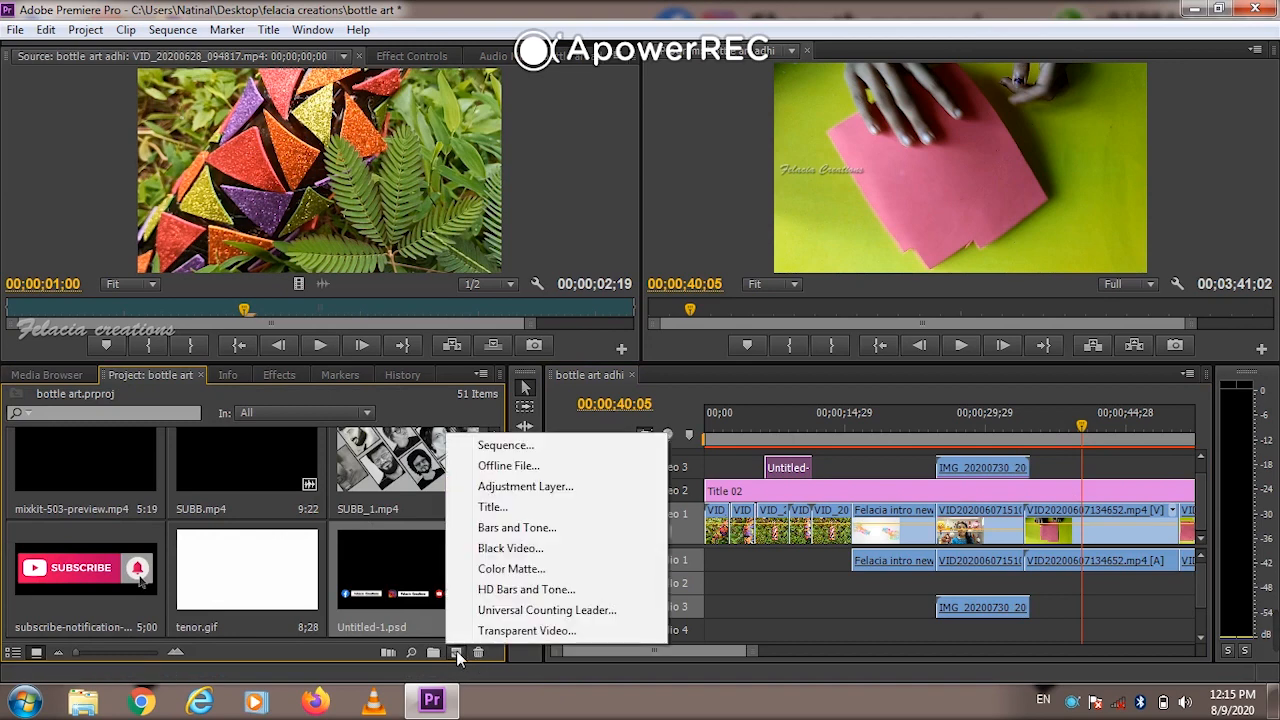
click(506, 507)
click(669, 434)
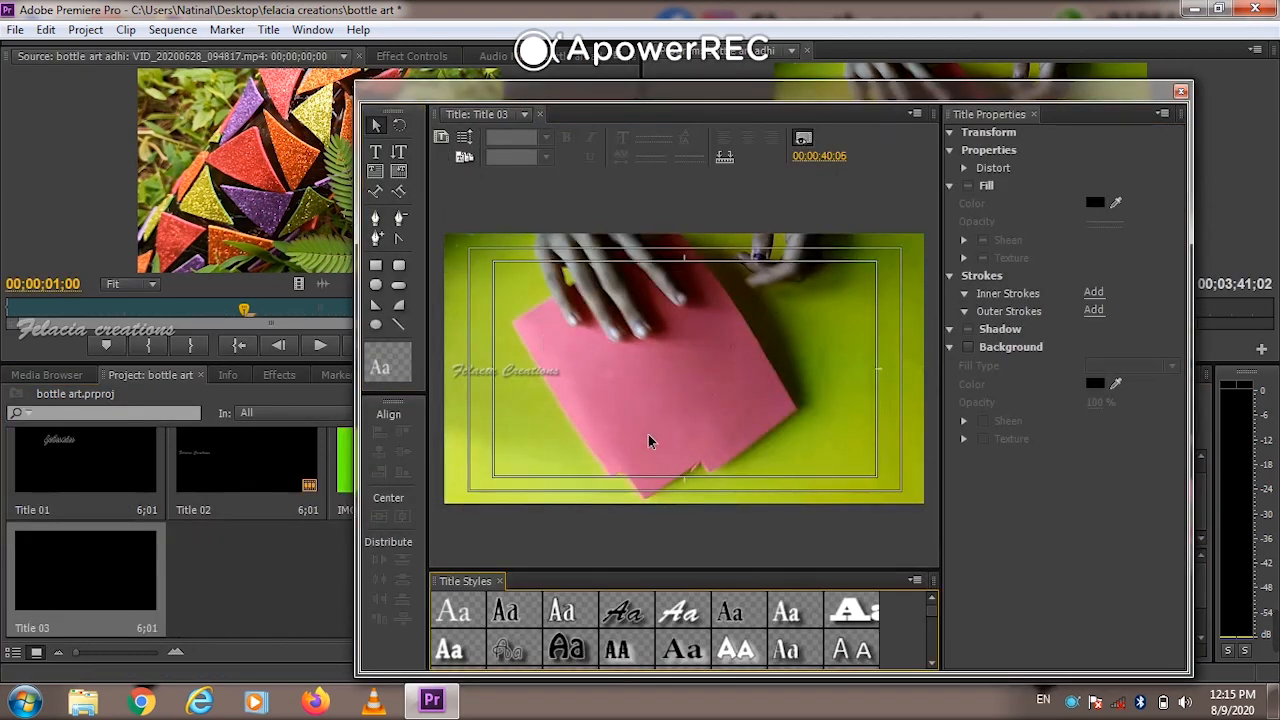
Draw a text box about 404 by 160 over the lower pink paper and enter "gilter" in it
click(378, 150)
drag(616, 382, 767, 438)
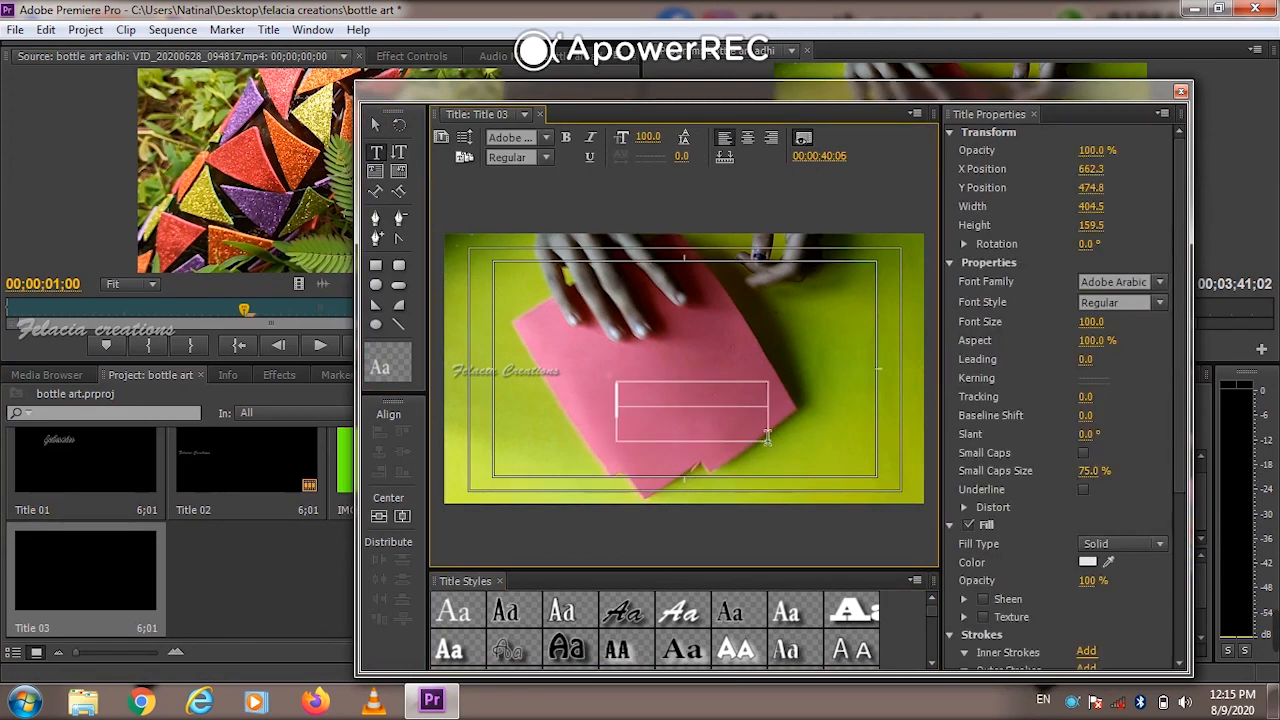
text(gilter pp)
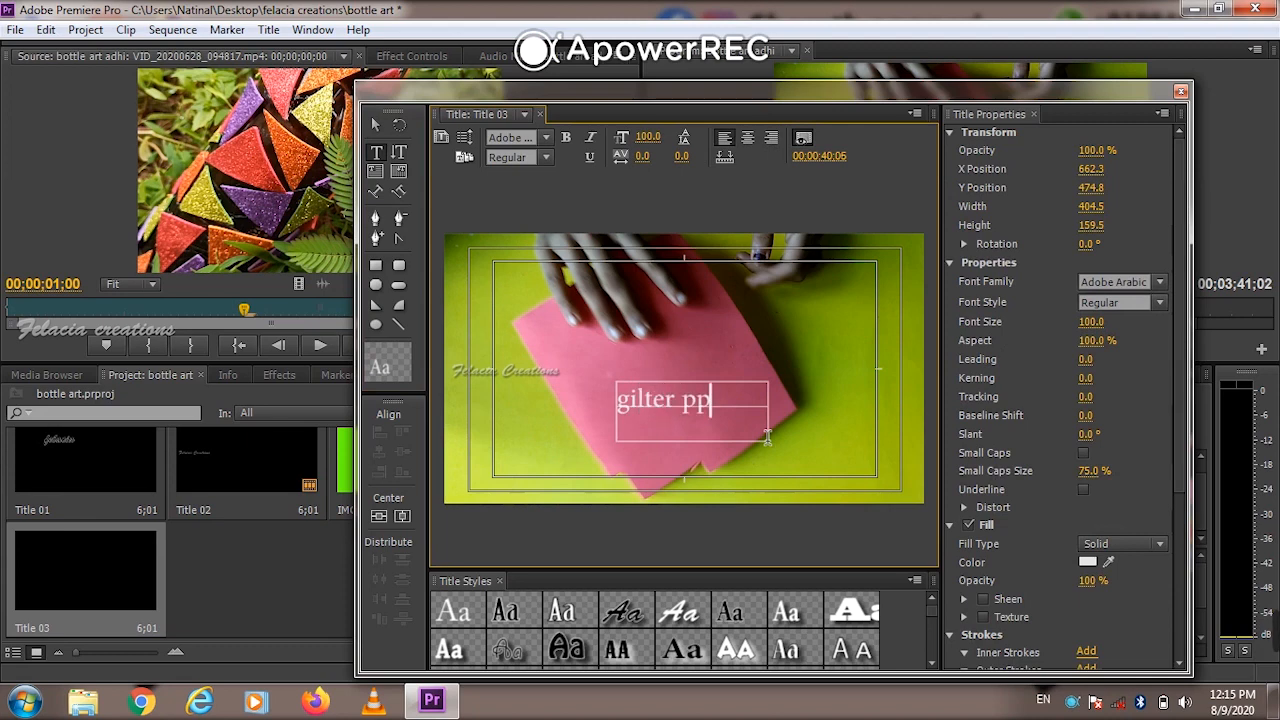
key(BackSpace)
key(BackSpace)
key(BackSpace)
key(BackSpace)
key(BackSpace)
key(BackSpace)
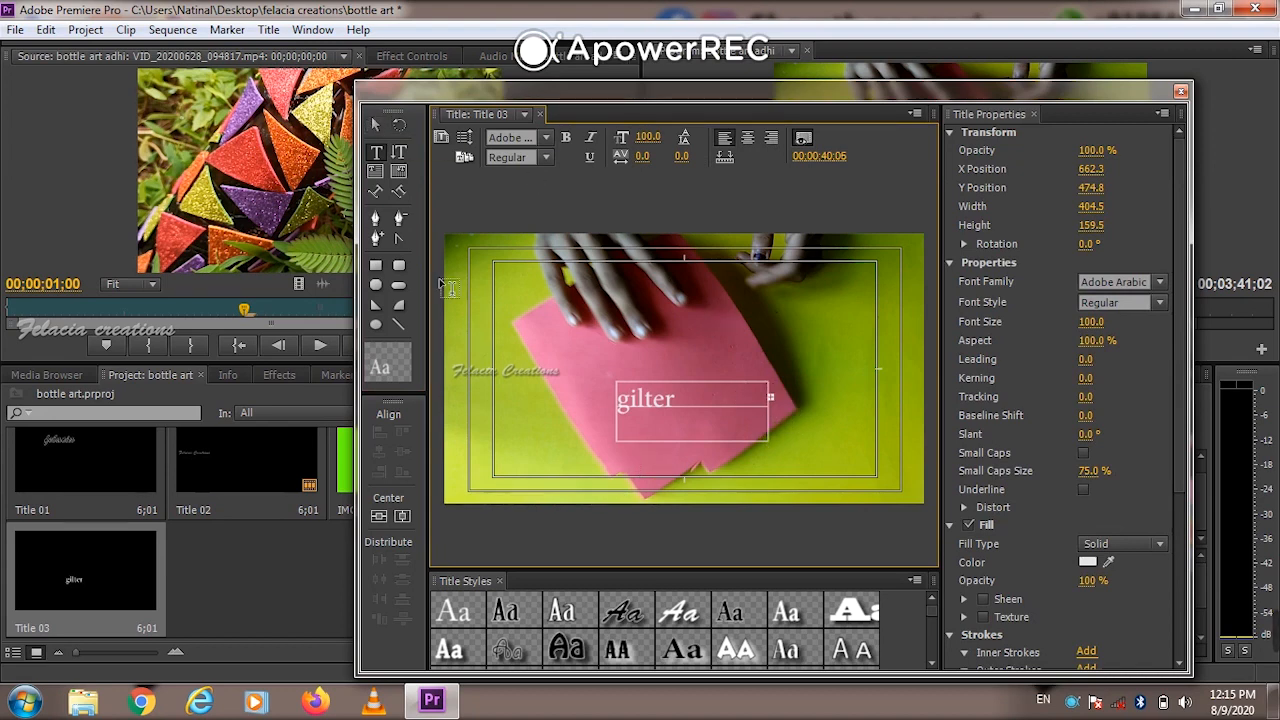
Widen the title's text box to about 547 and open its text for editing
click(376, 124)
click(700, 405)
click(769, 411)
drag(772, 413, 821, 411)
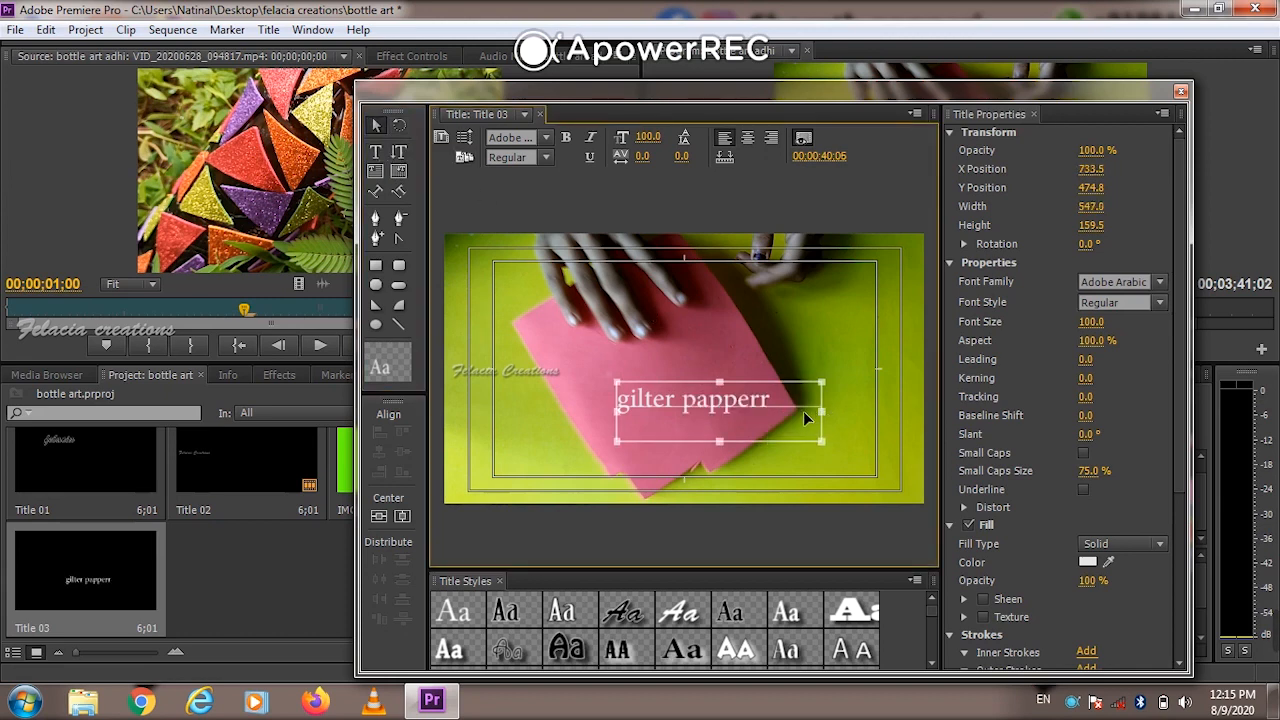
double_click(740, 405)
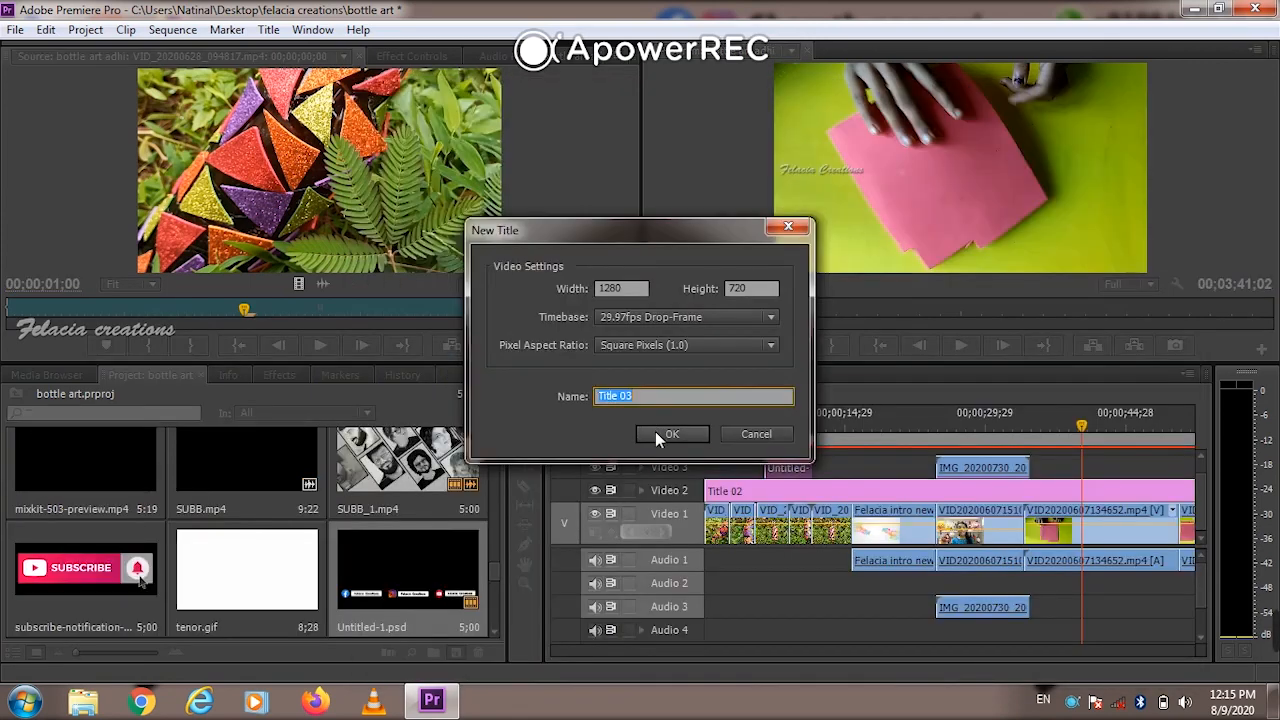
Create Title 03 at 1280 by 720 and draw a text box about 404 by 160 over the lower pink paper
click(660, 432)
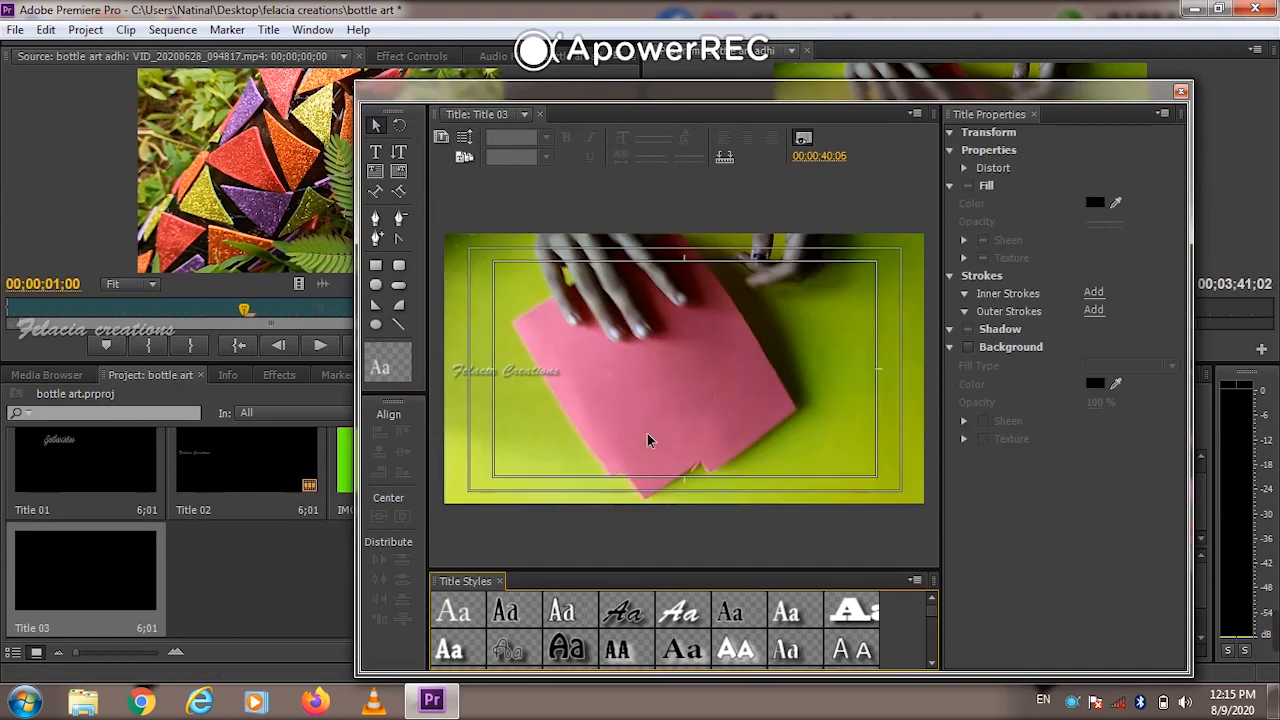
click(378, 151)
drag(616, 382, 767, 437)
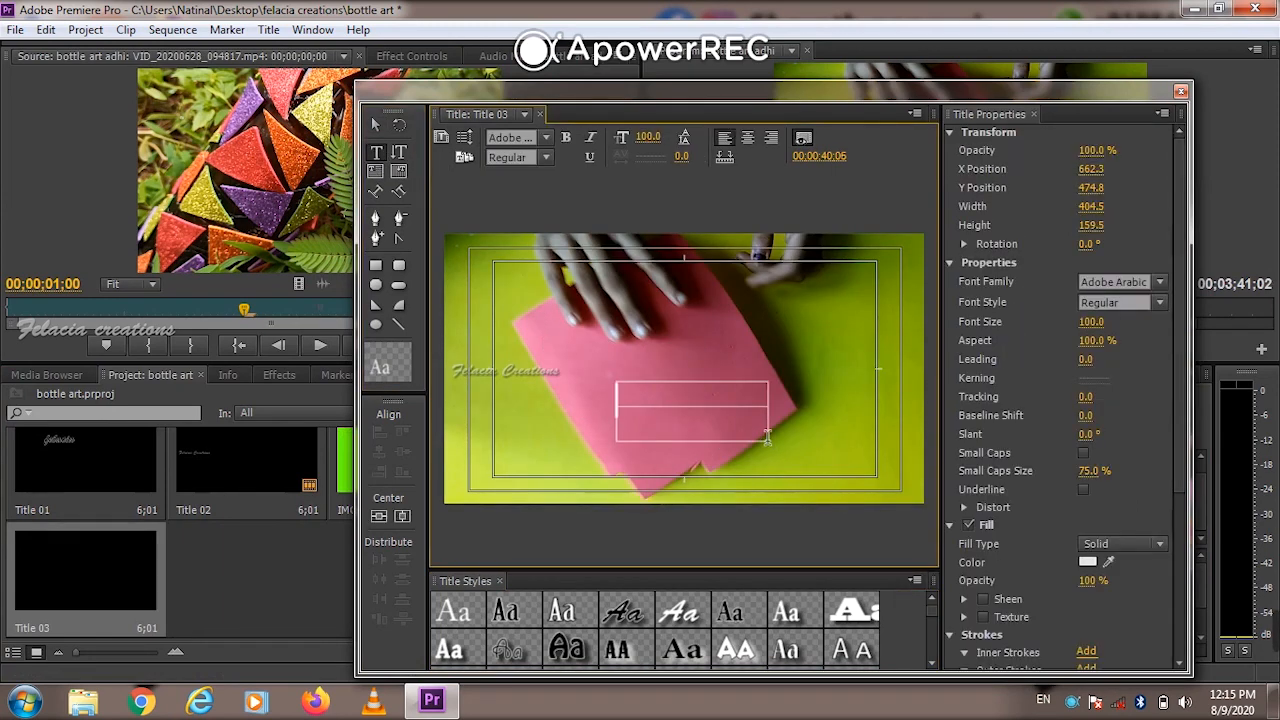
Enter the "gilter papperr" caption, widen its text box to about 547, and reopen the text for editing
text(gilter pp)
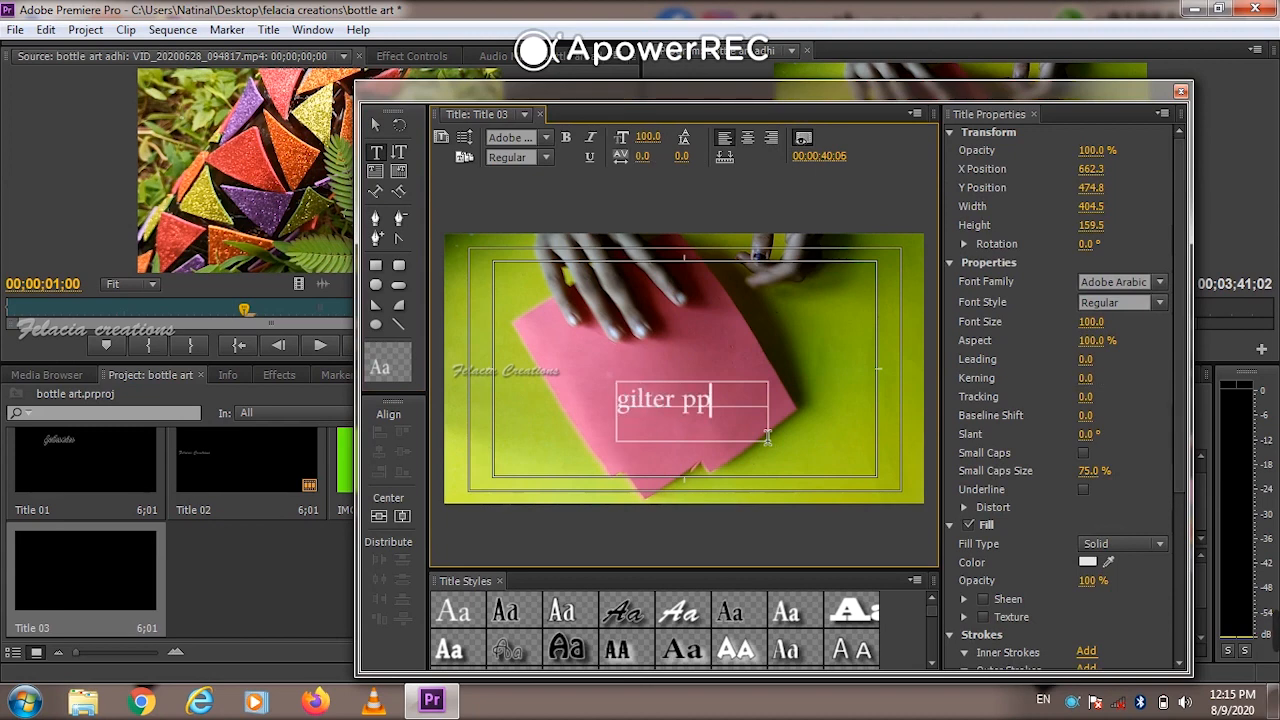
key(BackSpace)
key(BackSpace)
key(BackSpace)
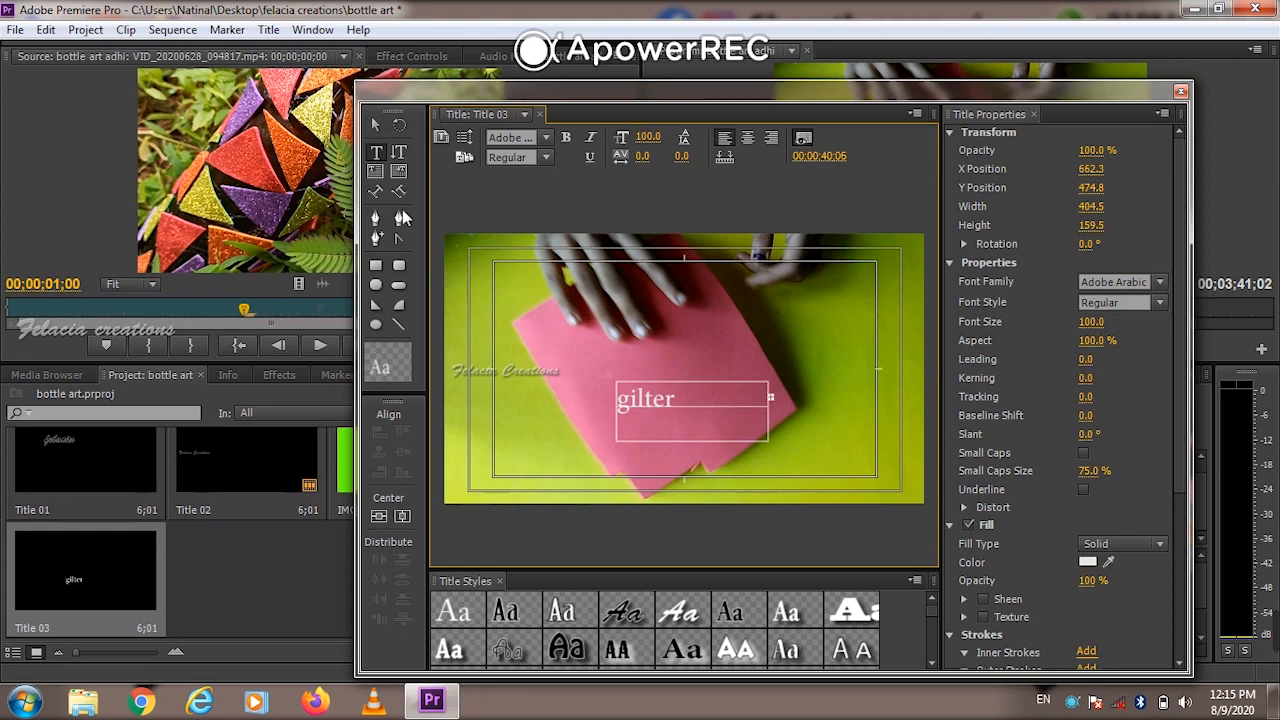
click(377, 125)
drag(769, 412, 821, 412)
double_click(737, 398)
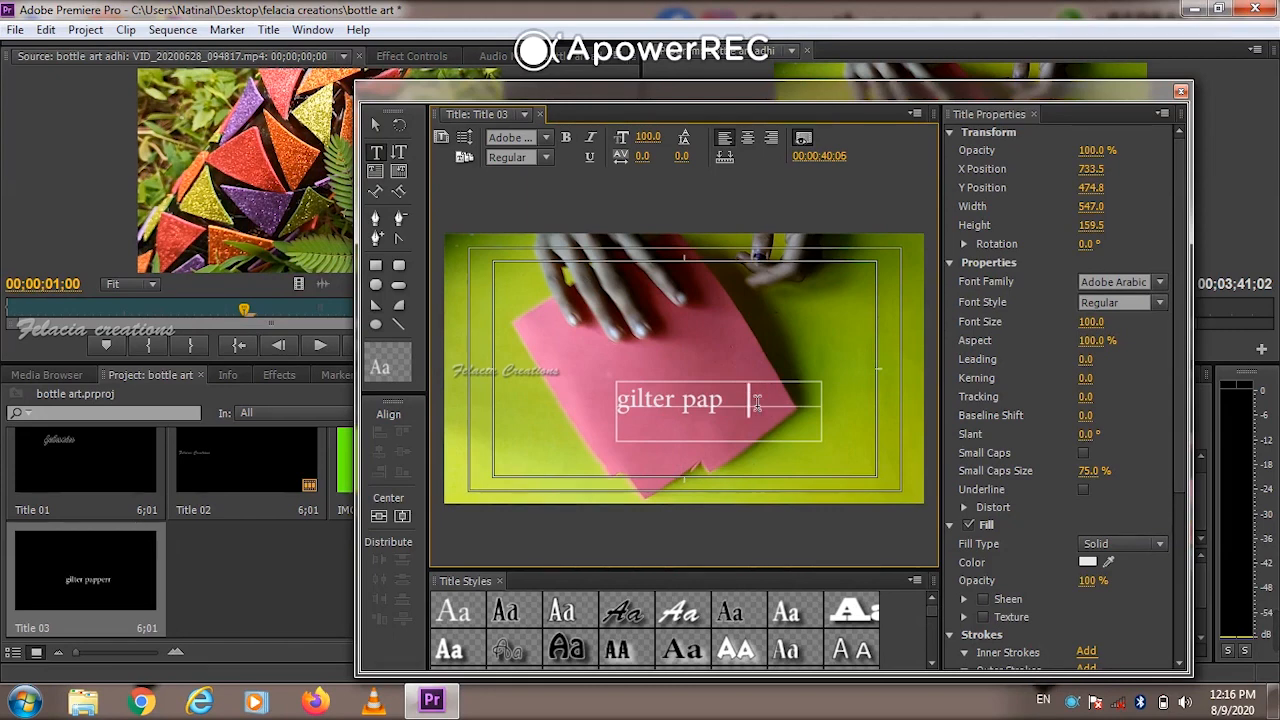
Delete all the caption text in Title 03 and close the title
key(BackSpace)
key(BackSpace)
key(BackSpace)
key(BackSpace)
key(BackSpace)
key(BackSpace)
key(BackSpace)
key(BackSpace)
key(BackSpace)
key(BackSpace)
key(BackSpace)
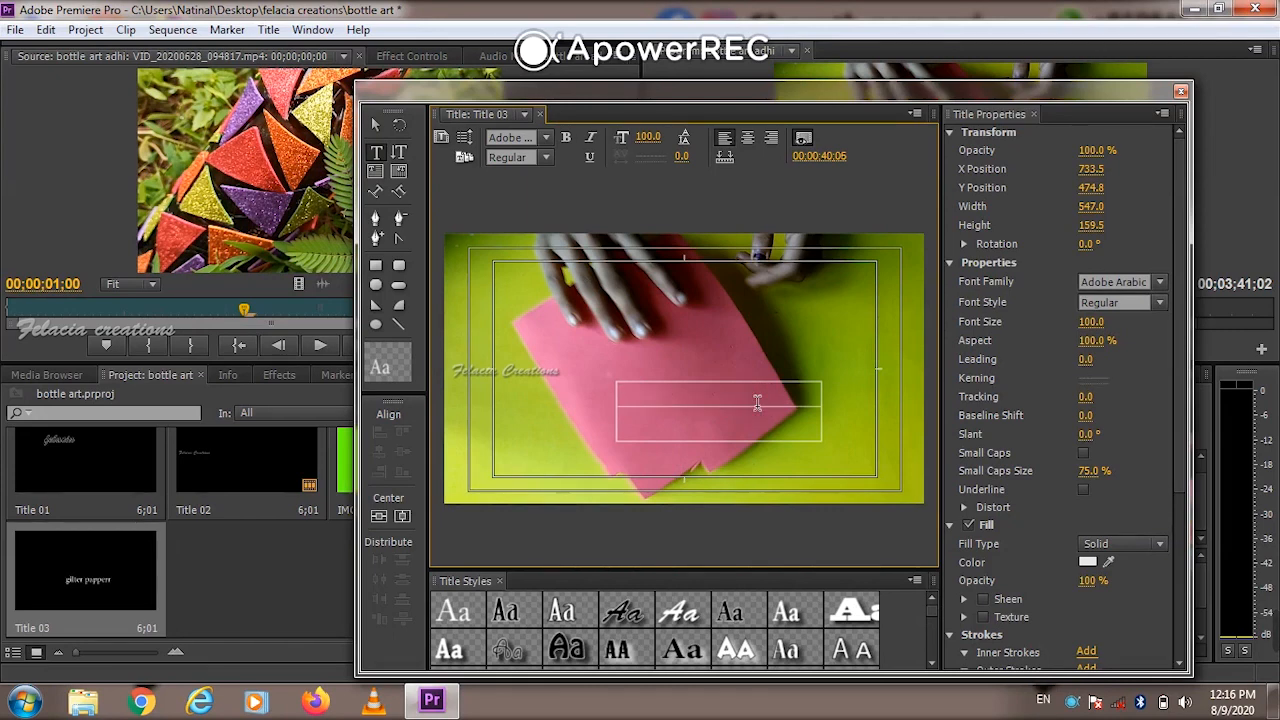
click(1180, 93)
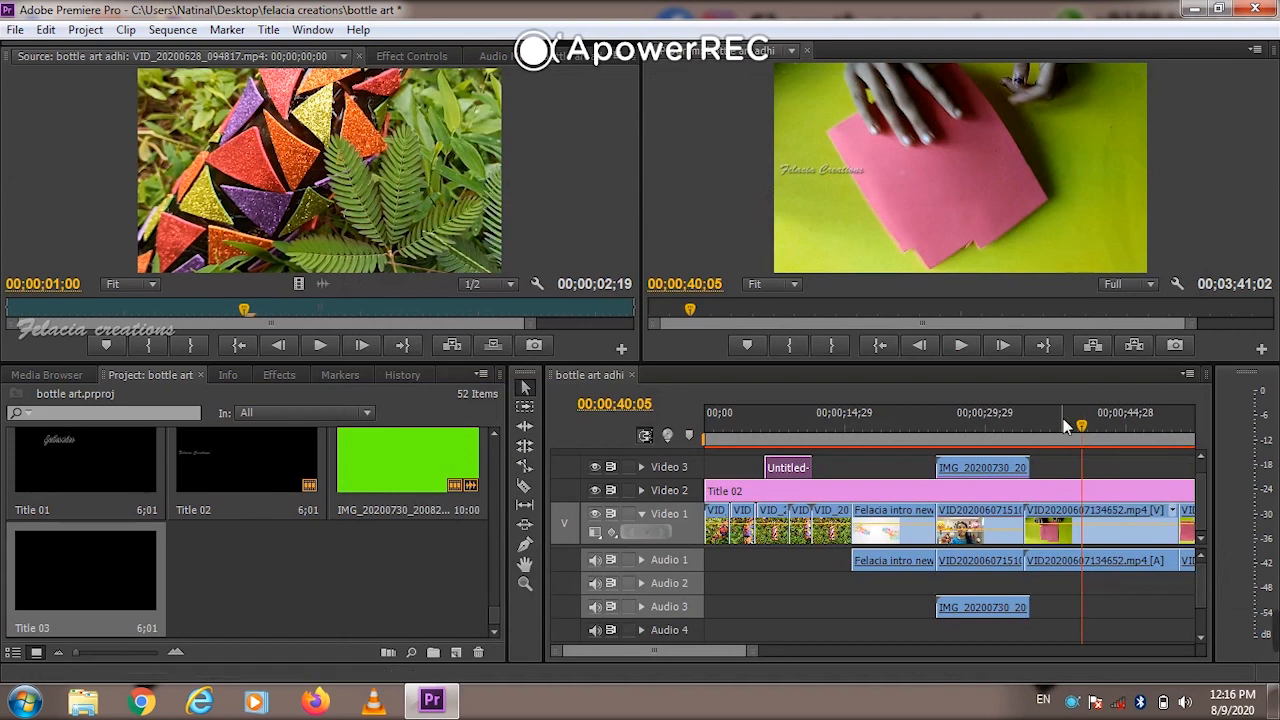
Add a Cross Dissolve at the start of VID20200607134722.mp4 on Video 1 and play it from 00;00;49;09
mouse_move(1276, 636)
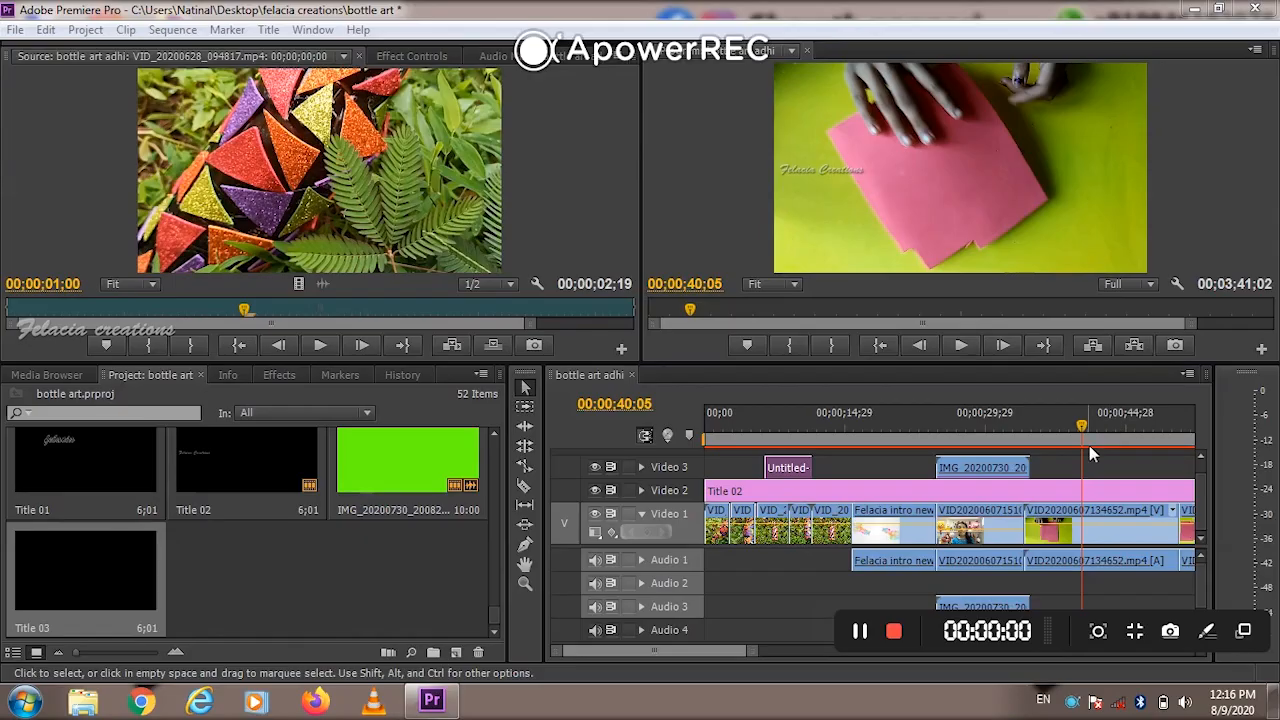
click(1097, 426)
click(978, 348)
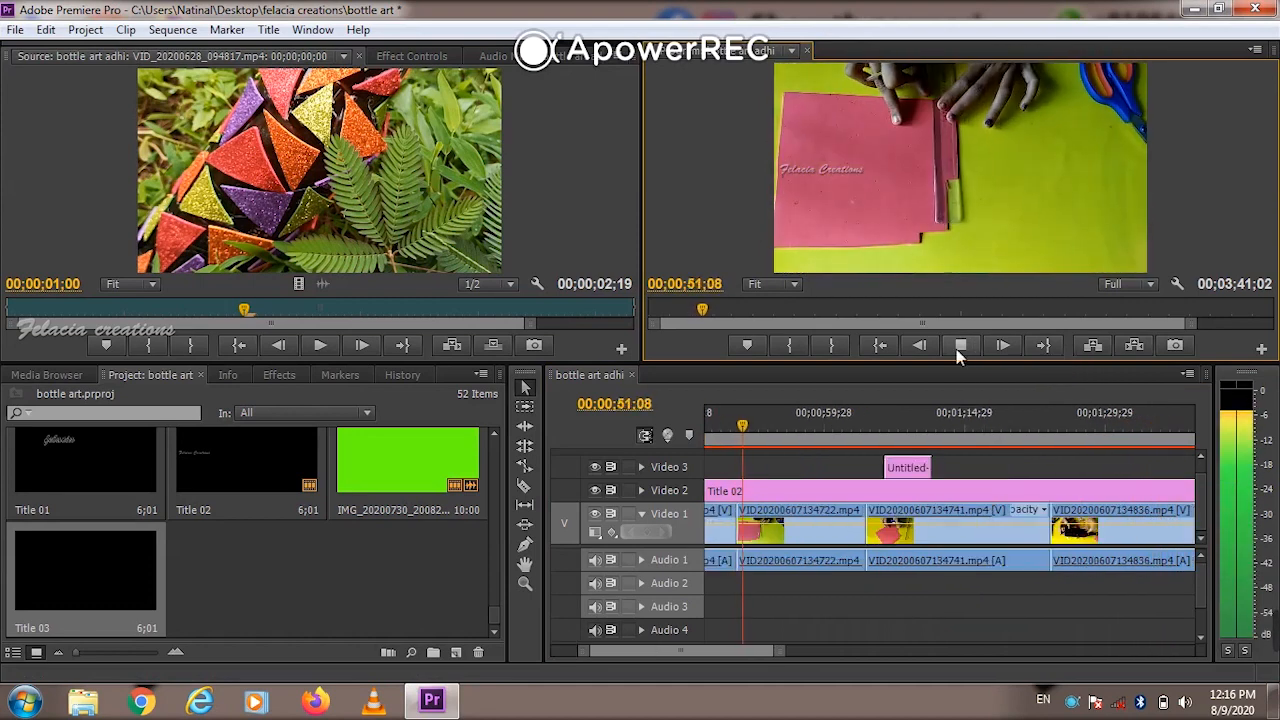
click(731, 424)
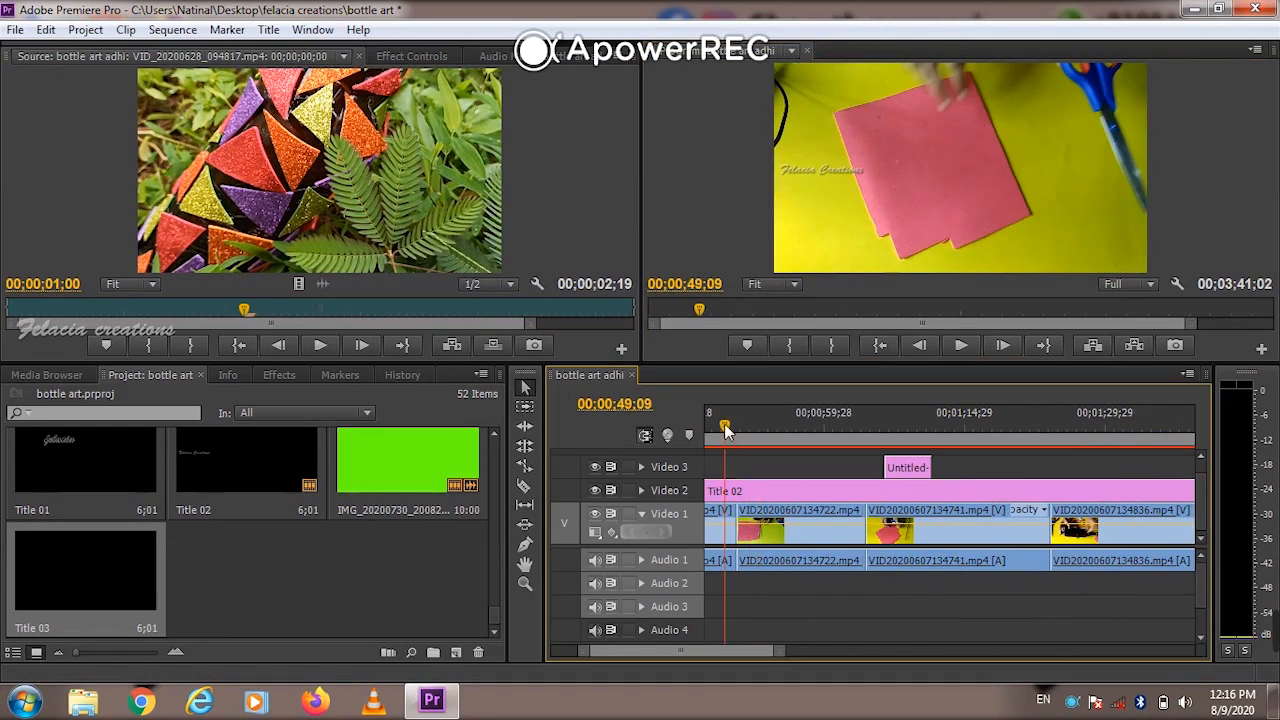
click(724, 424)
click(279, 375)
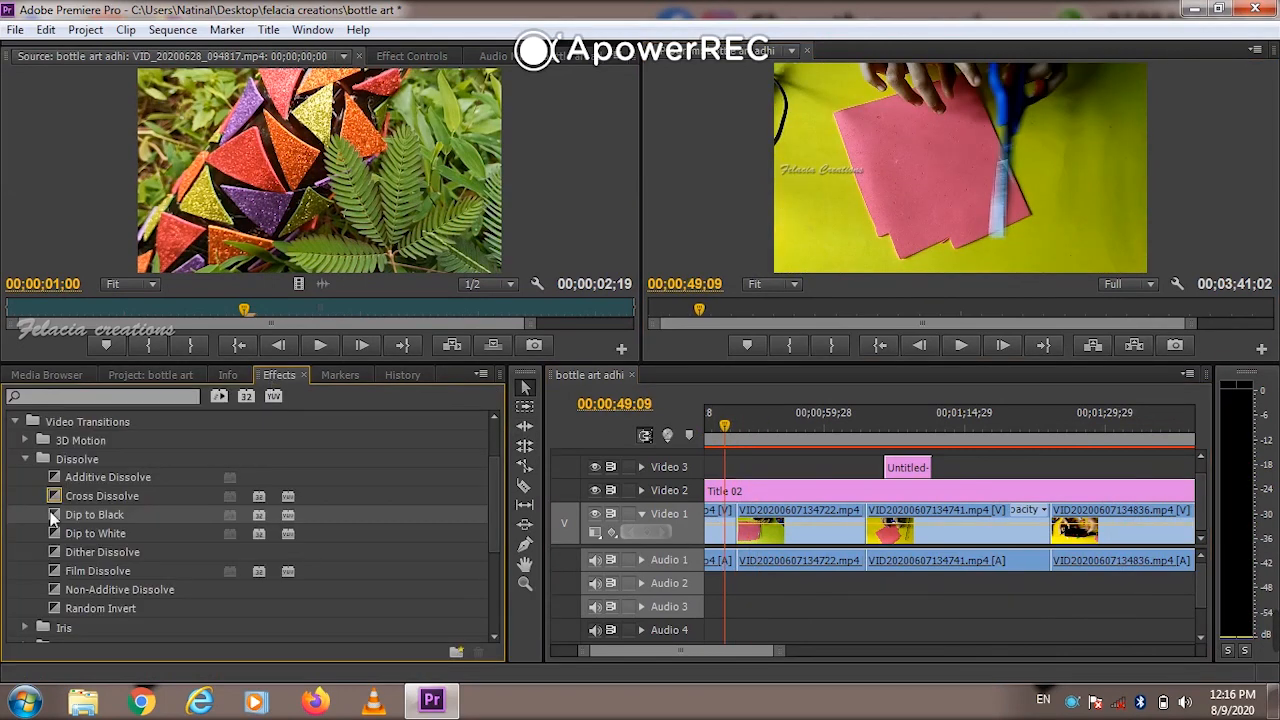
click(117, 494)
drag(116, 494, 726, 512)
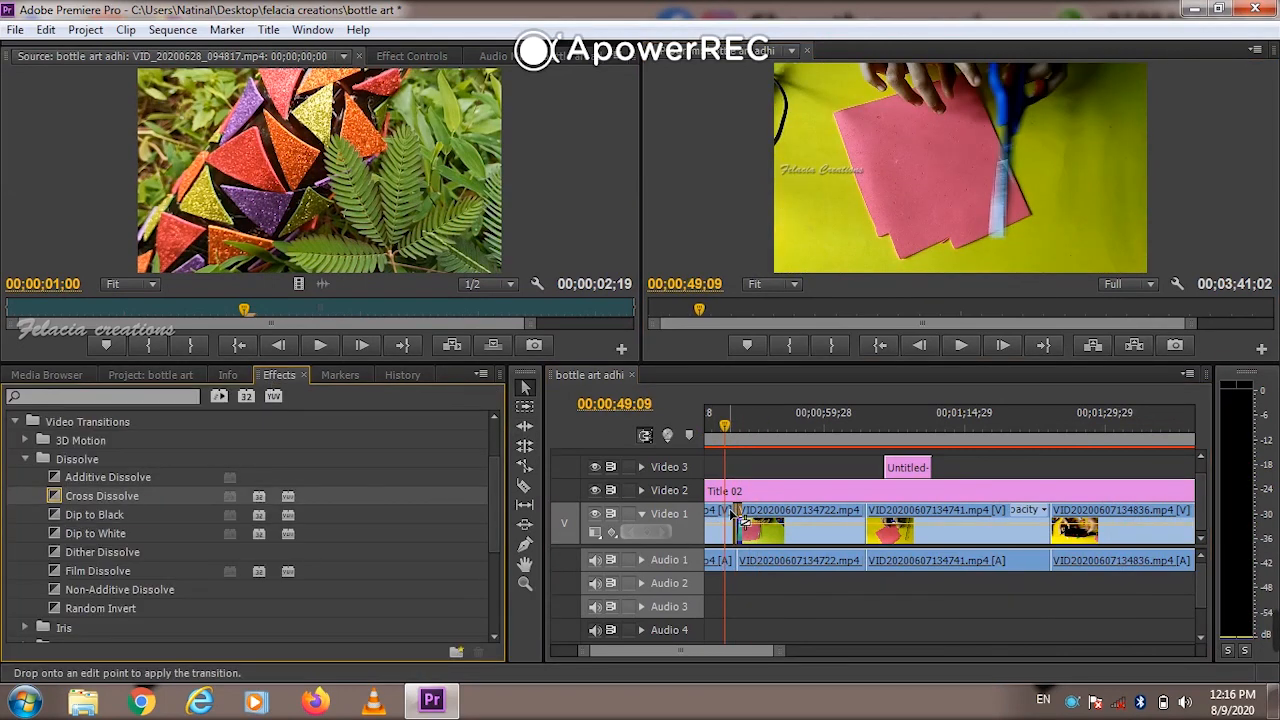
key(space)
Stop playback at 00;01;04;03 and add a Cross Dissolve between VID20200607134722.mp4 and VID20200607134741.mp4 on Video 1
scroll(723, 510, up, 3)
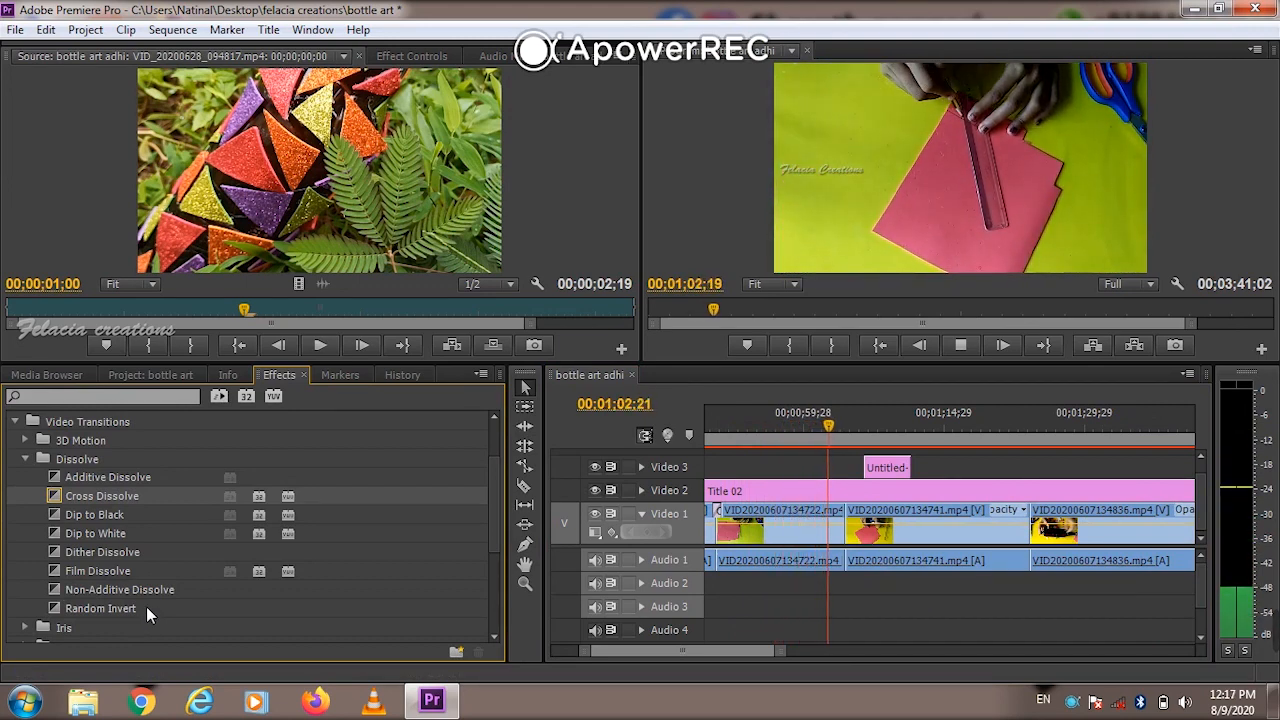
key(space)
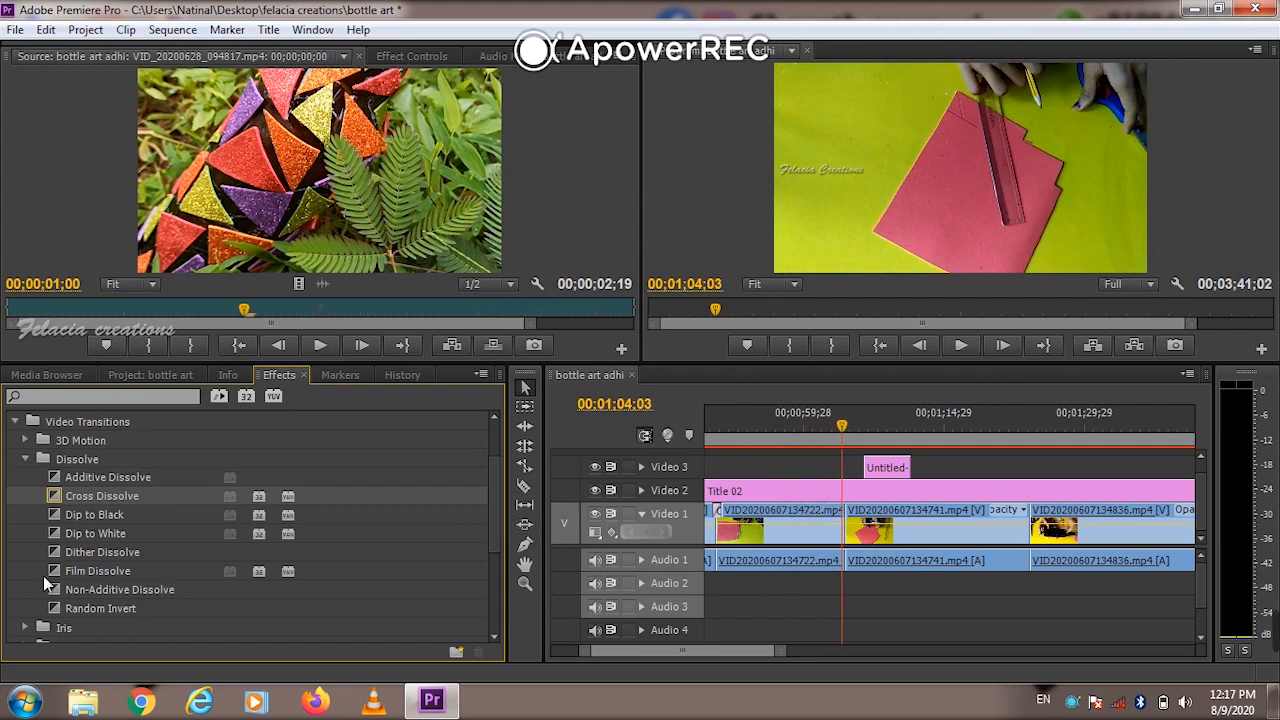
mouse_move(112, 503)
mouse_down()
mouse_move(697, 478)
mouse_move(852, 518)
mouse_move(845, 530)
mouse_up()
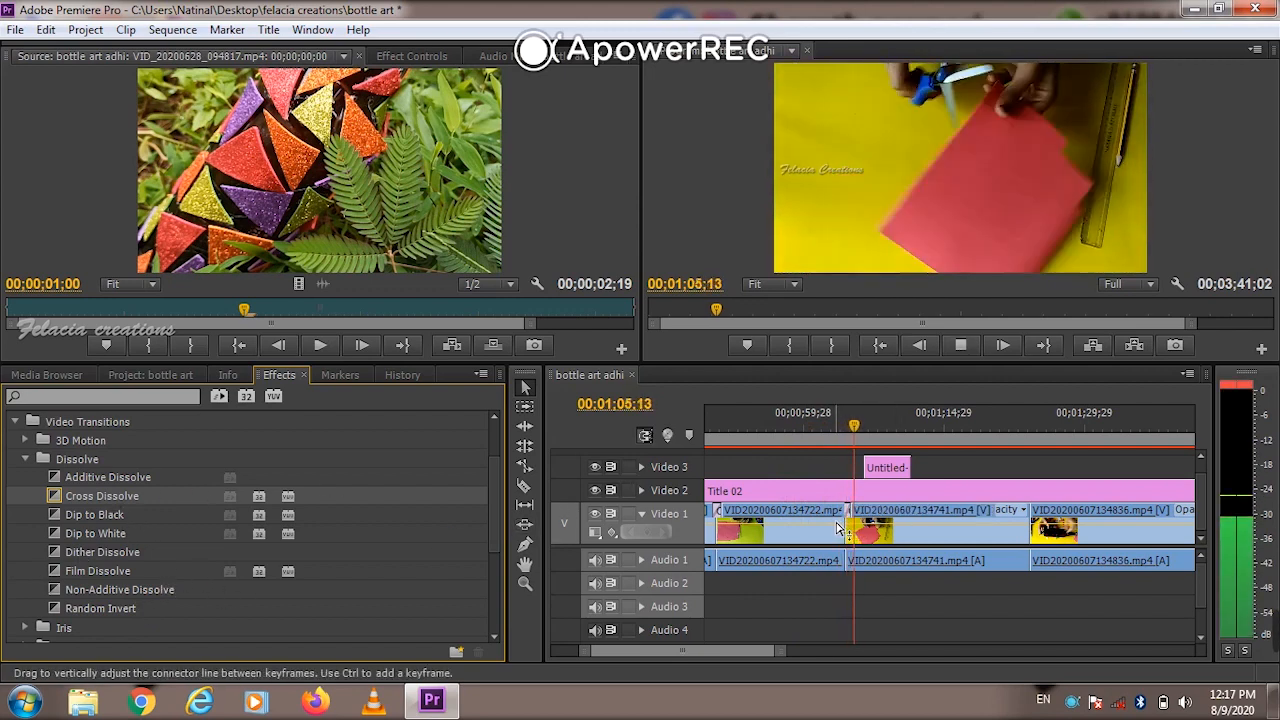
scroll(86, 584, down, 2)
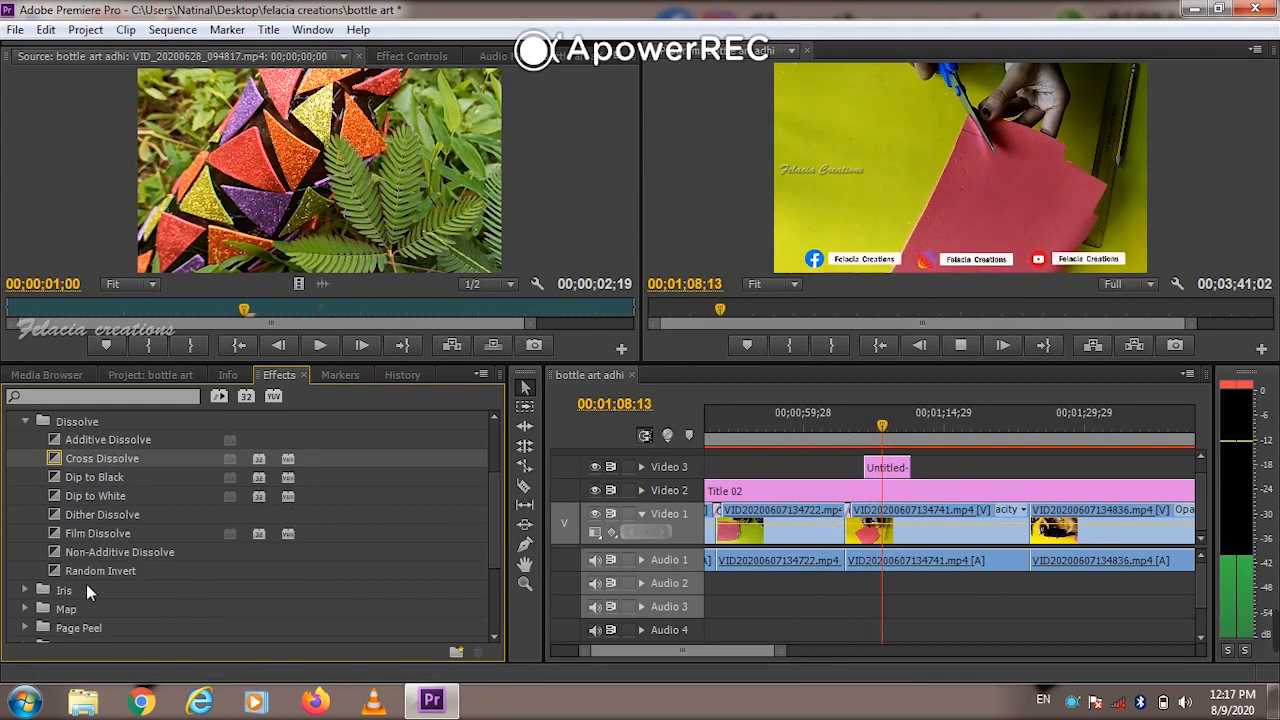
Stop playback, add a Cross Zoom between VID20200607134741.mp4 and VID20200607134836.mp4 on Video 1, and play it
scroll(86, 586, down, 1)
scroll(86, 584, down, 4)
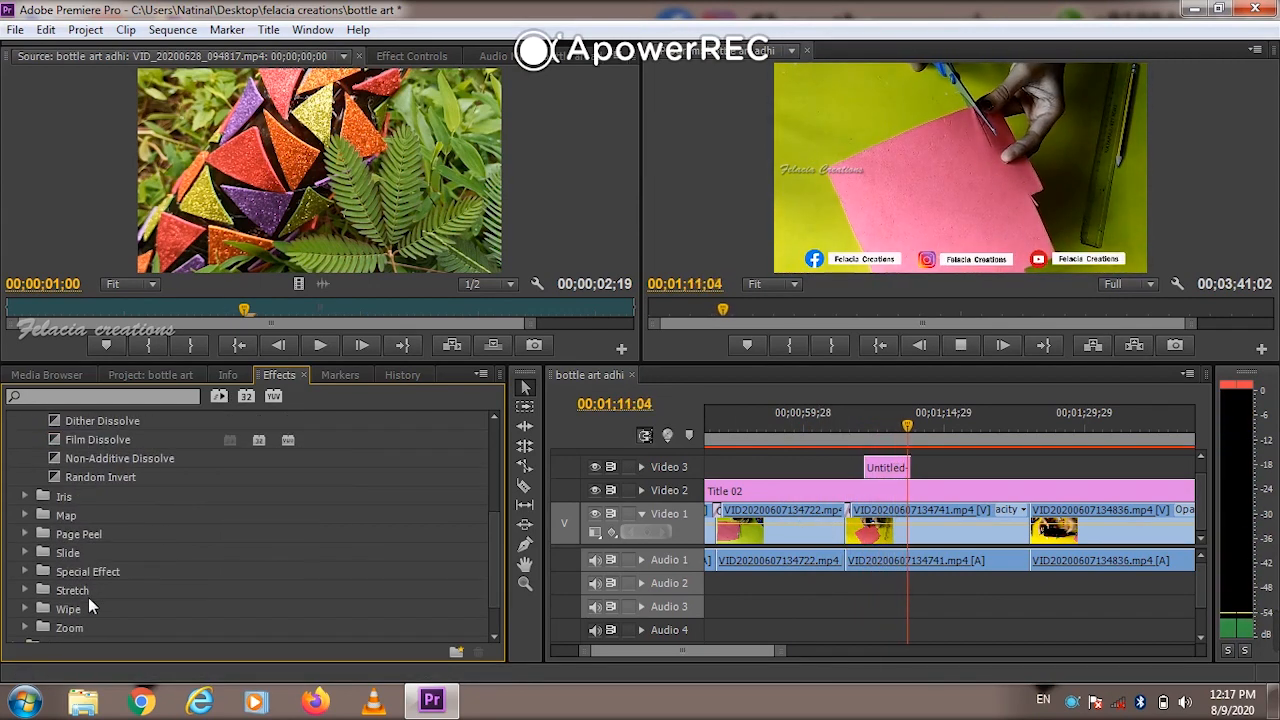
key(space)
scroll(77, 621, down, 2)
double_click(100, 589)
scroll(98, 590, down, 4)
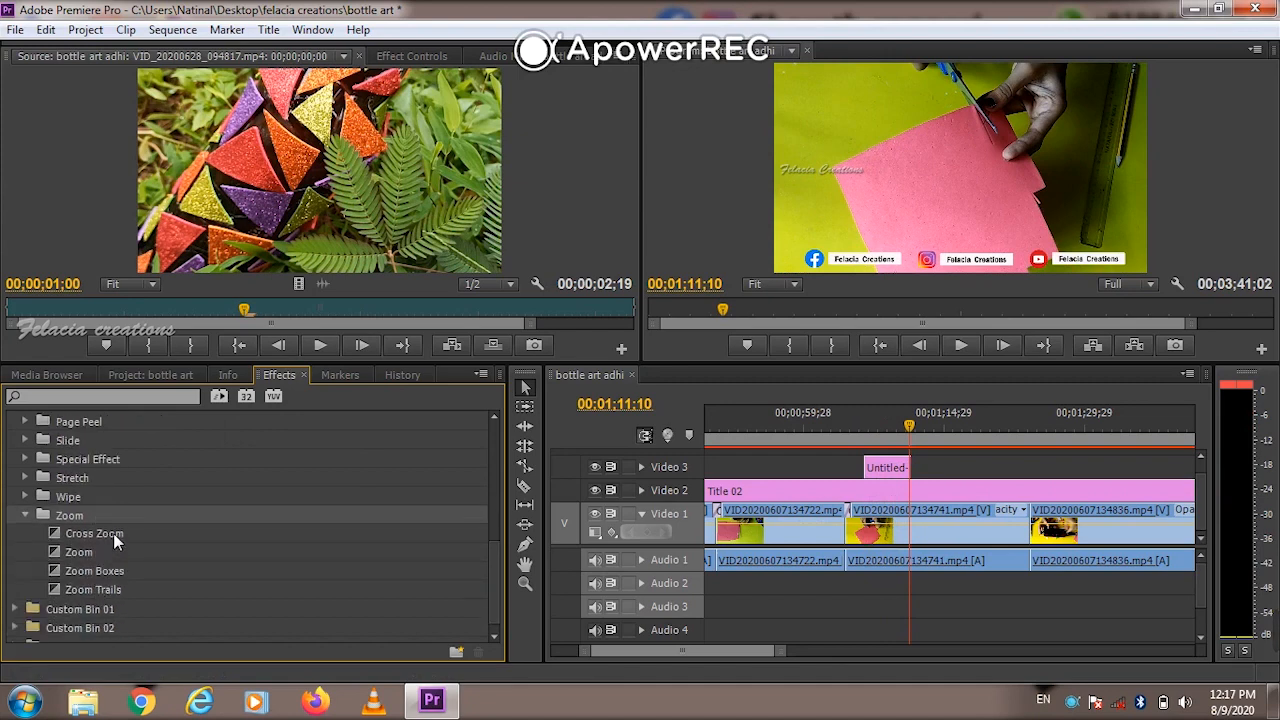
click(113, 533)
drag(113, 533, 1030, 522)
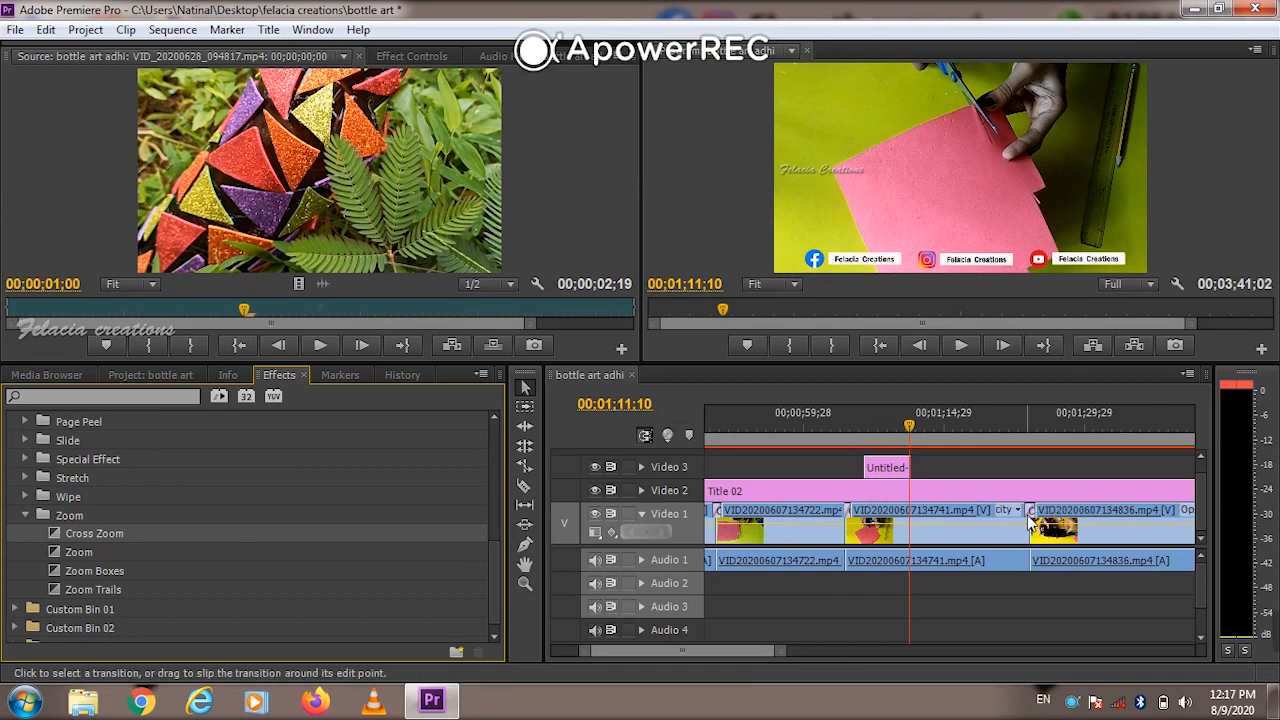
click(1019, 424)
key(space)
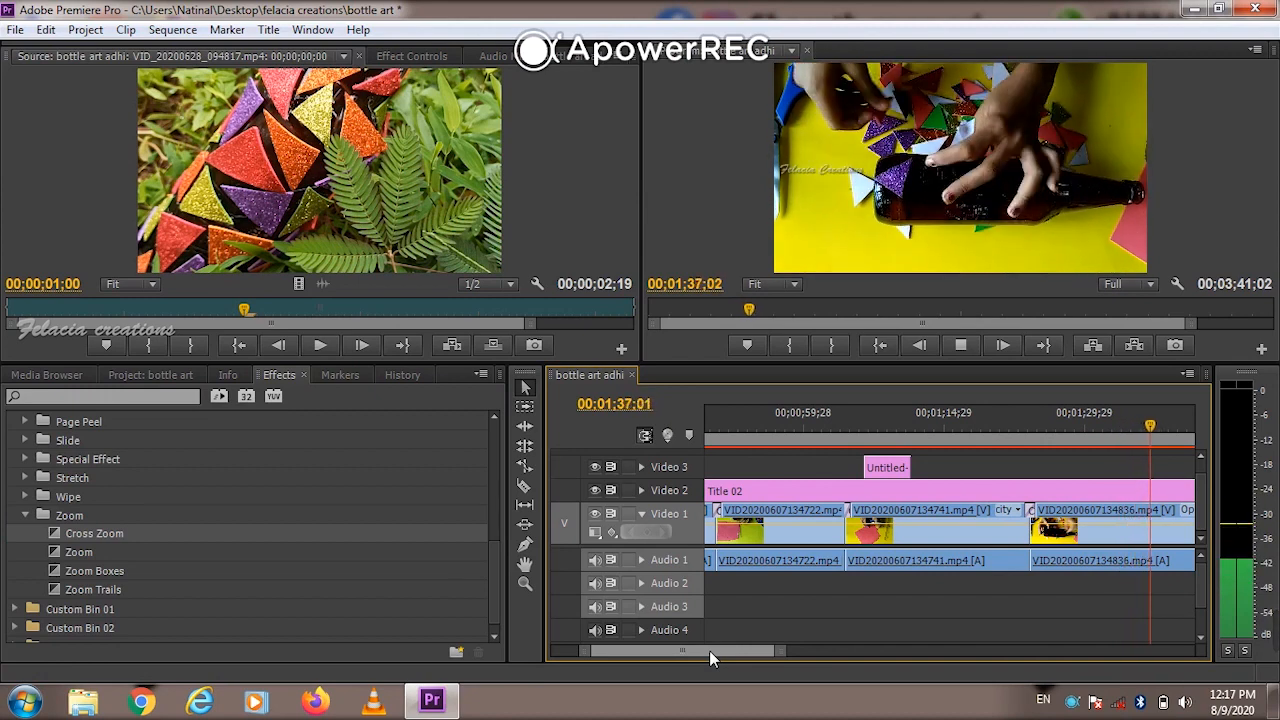
Stop playback, add a Zoom transition at the end of VID20200607134836.mp4 on Video 1, and play across that cut
key(space)
drag(709, 650, 741, 647)
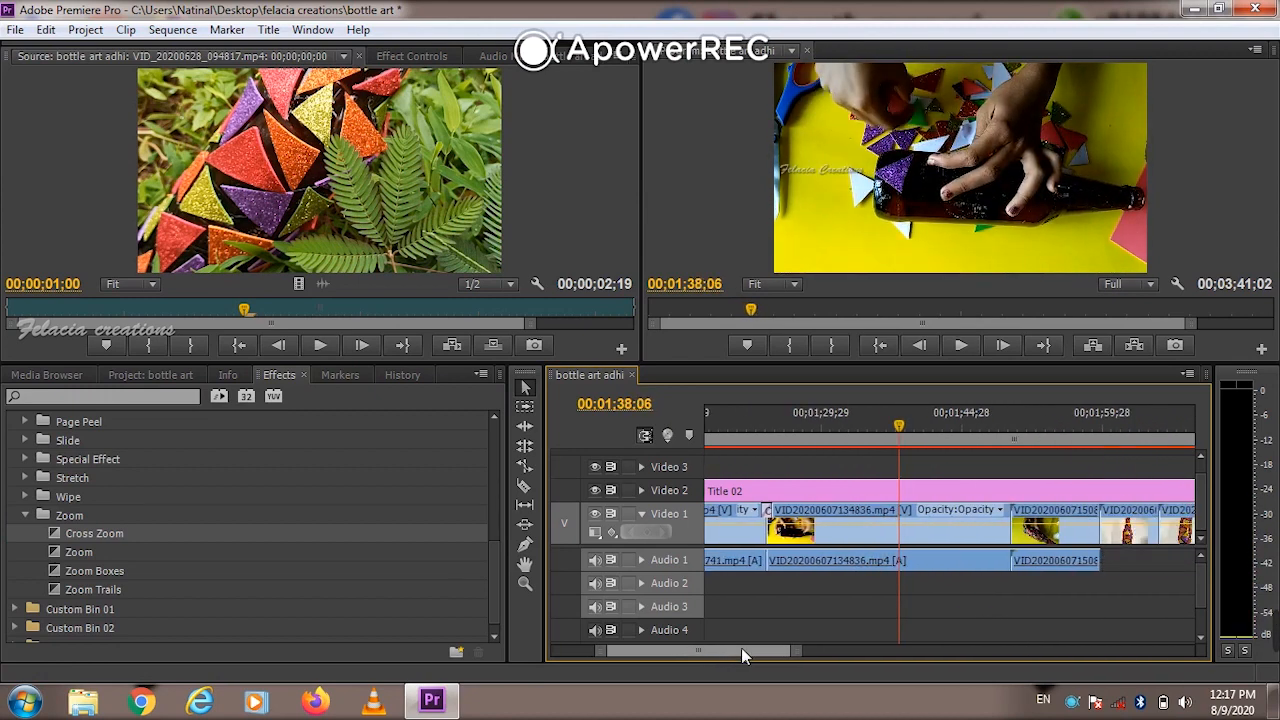
click(1000, 432)
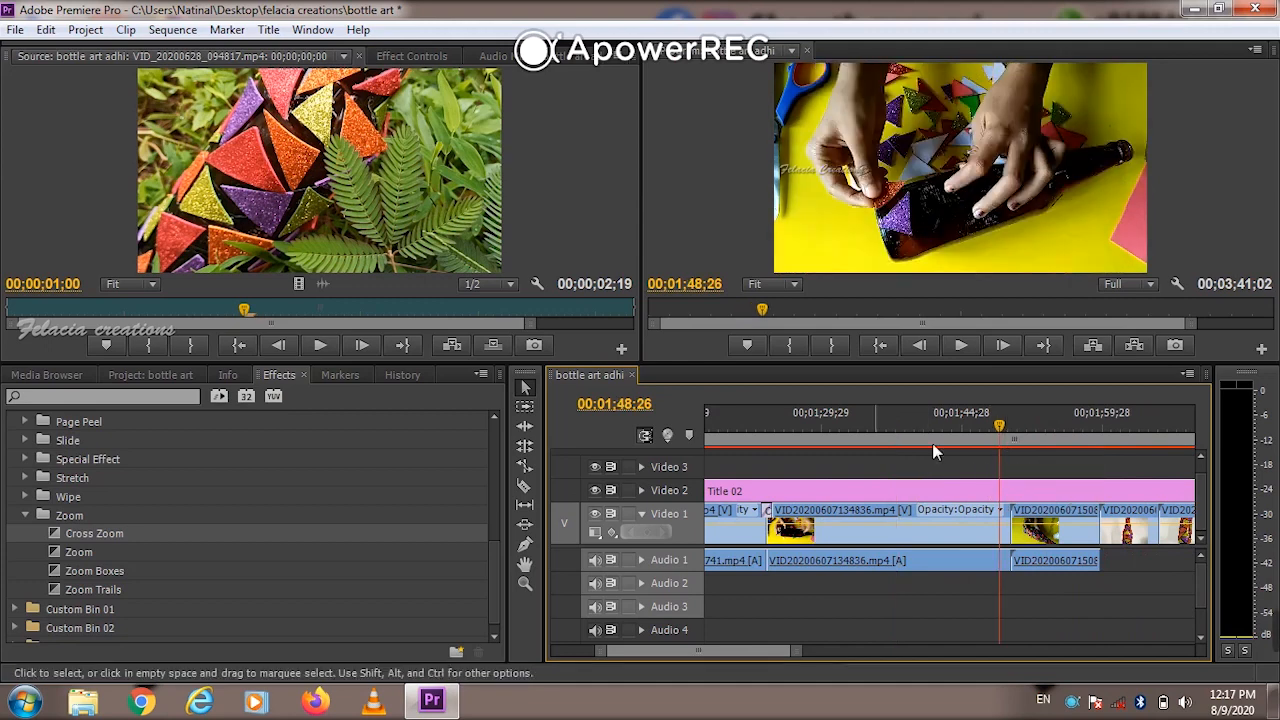
click(174, 569)
drag(170, 558, 1014, 520)
key(space)
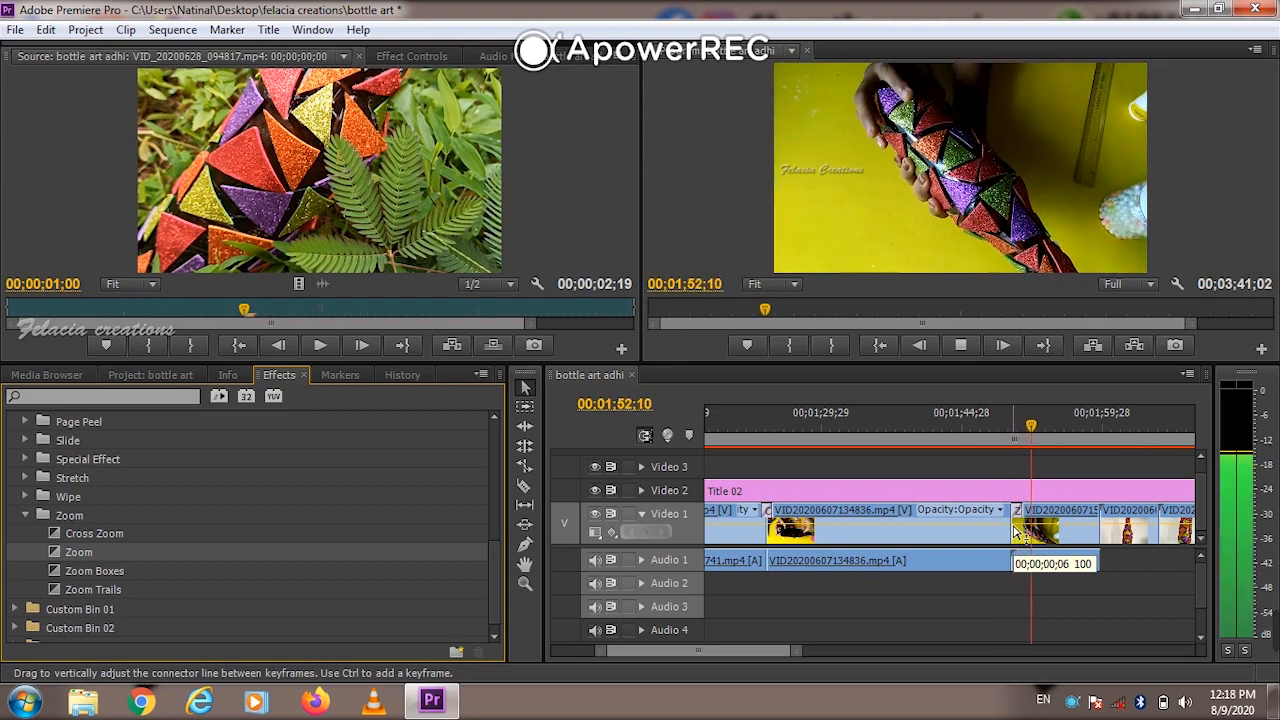
click(1005, 427)
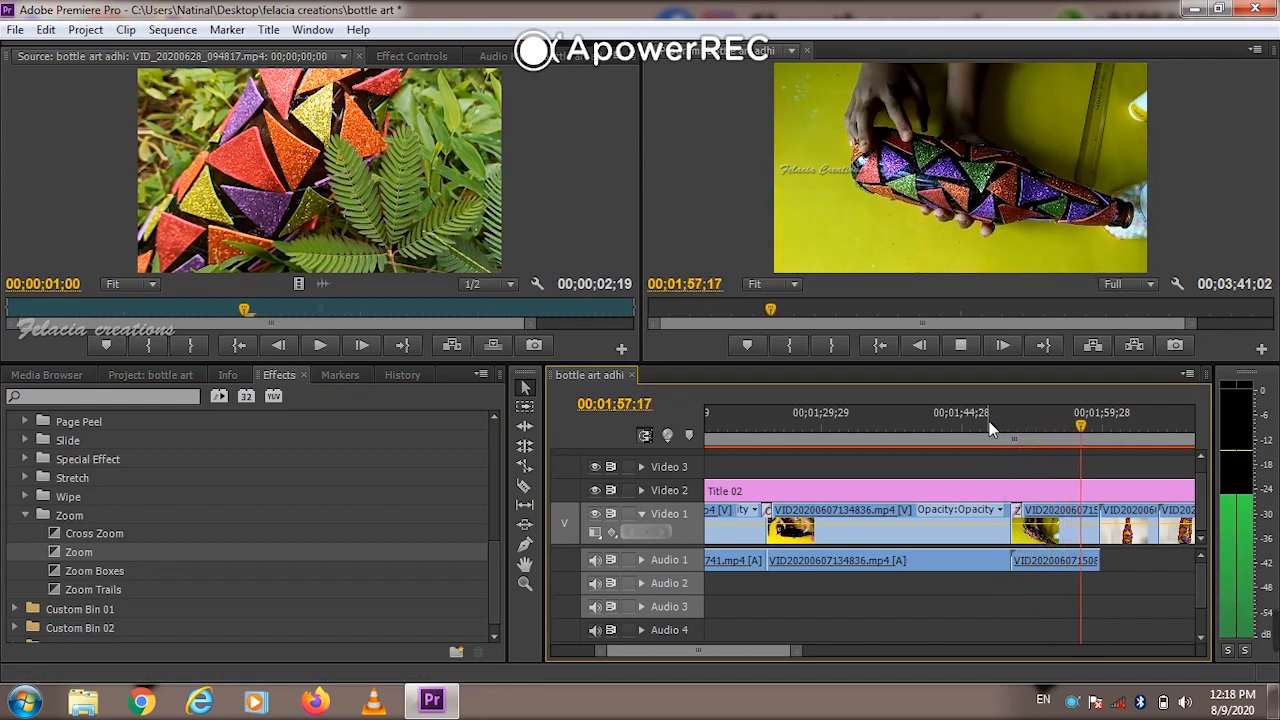
Add a Cross Zoom at the start of VID20200607152930.mp4 on Video 1 and play it
key(space)
click(117, 534)
drag(127, 540, 1108, 530)
key(space)
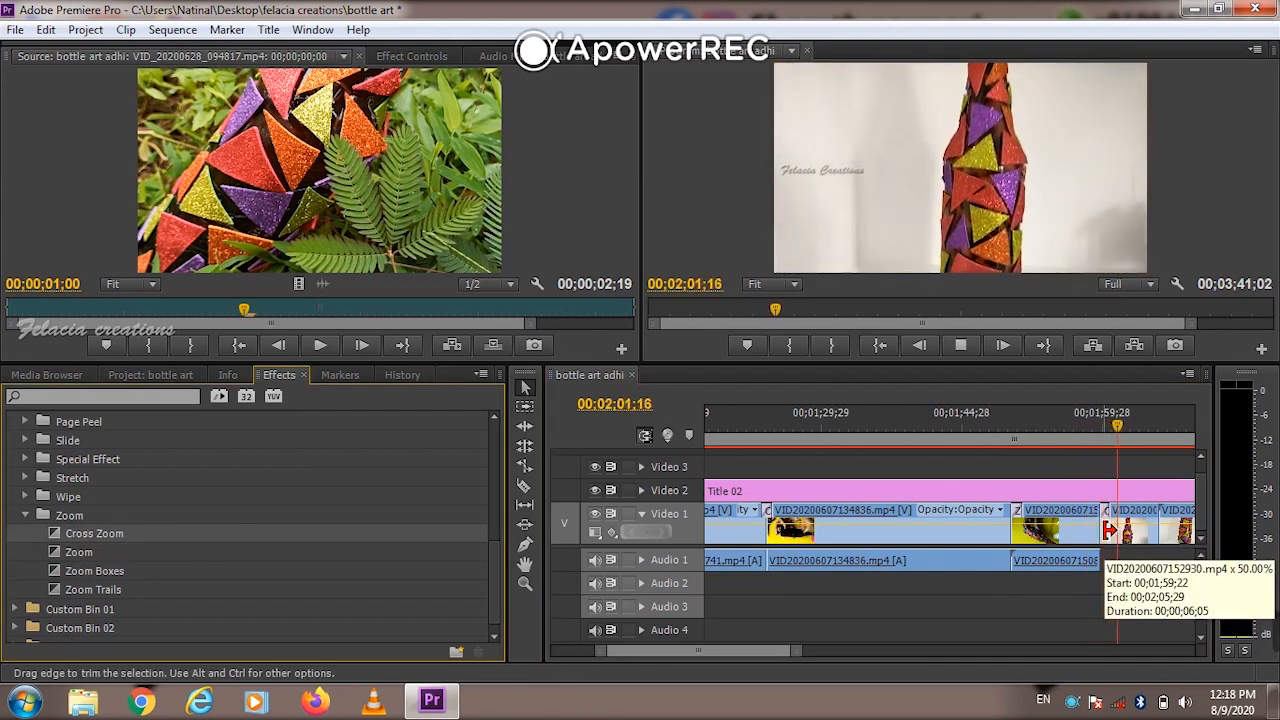
click(1090, 424)
key(space)
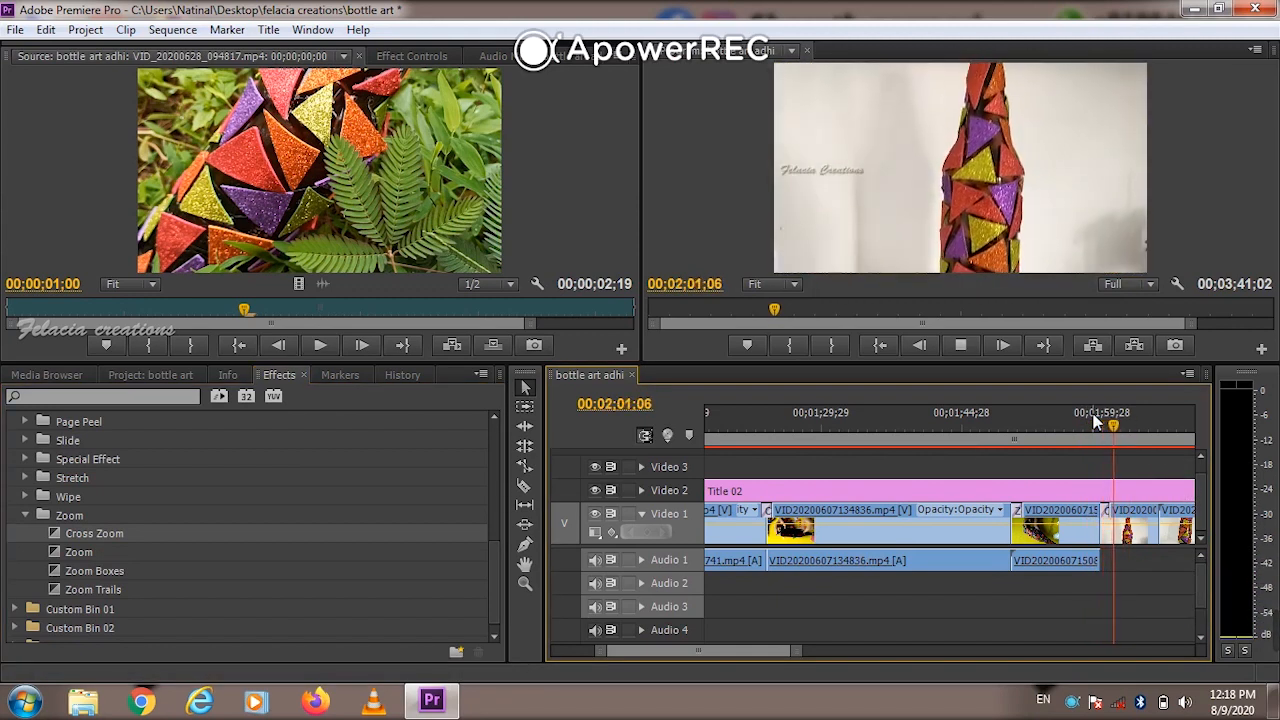
key(space)
Play the Zoom transition after VID20200607134836.mp4 and stop at 00;01;58;02
scroll(90, 497, up, 4)
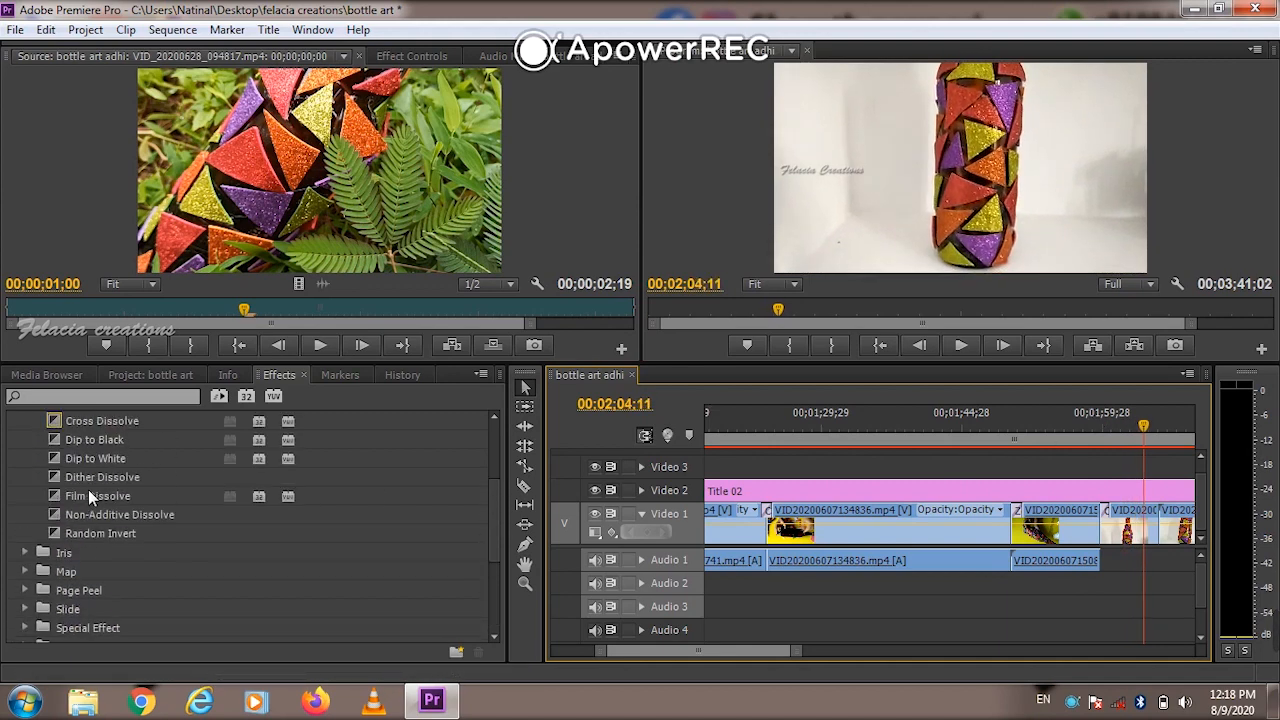
scroll(89, 479, down, 4)
click(1038, 428)
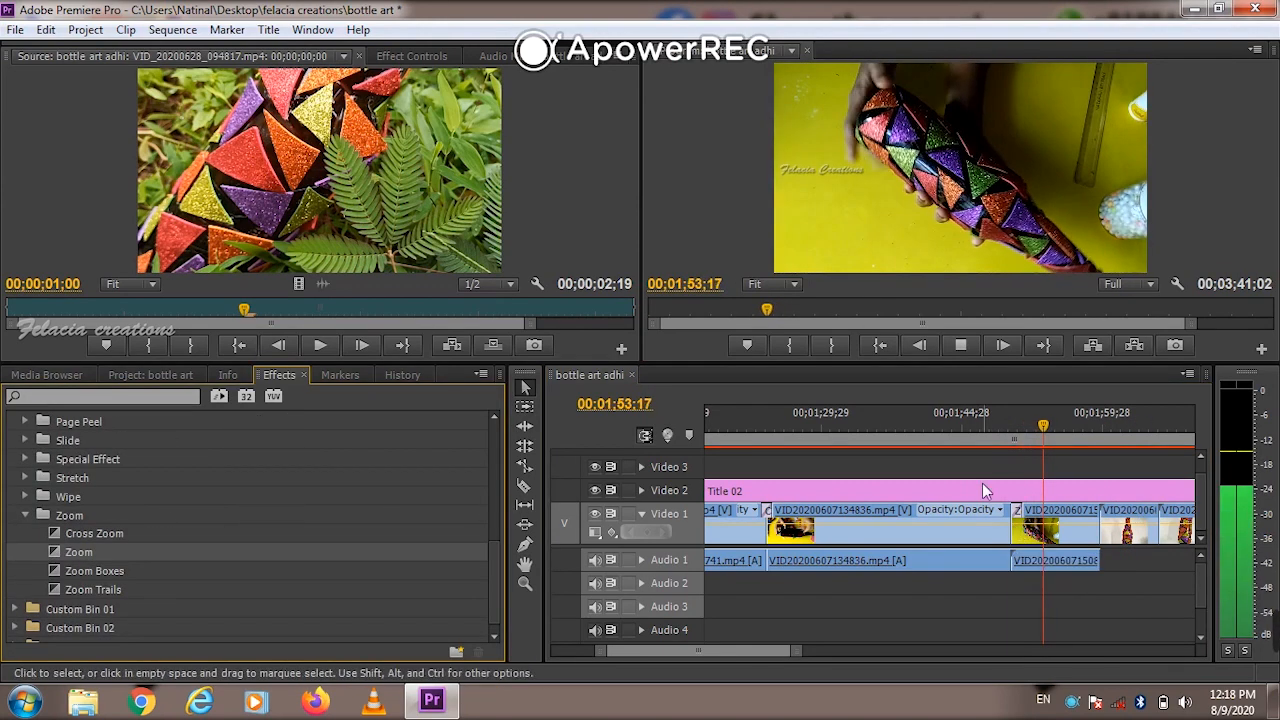
click(1003, 428)
key(space)
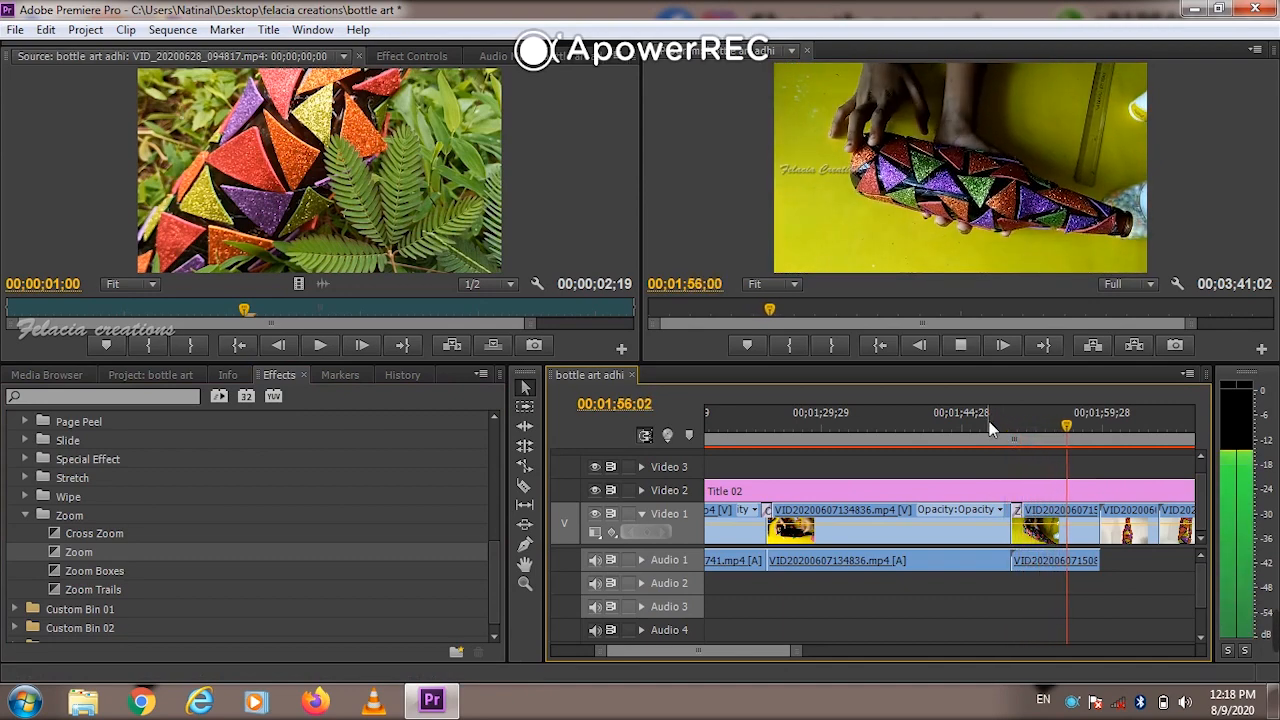
key(space)
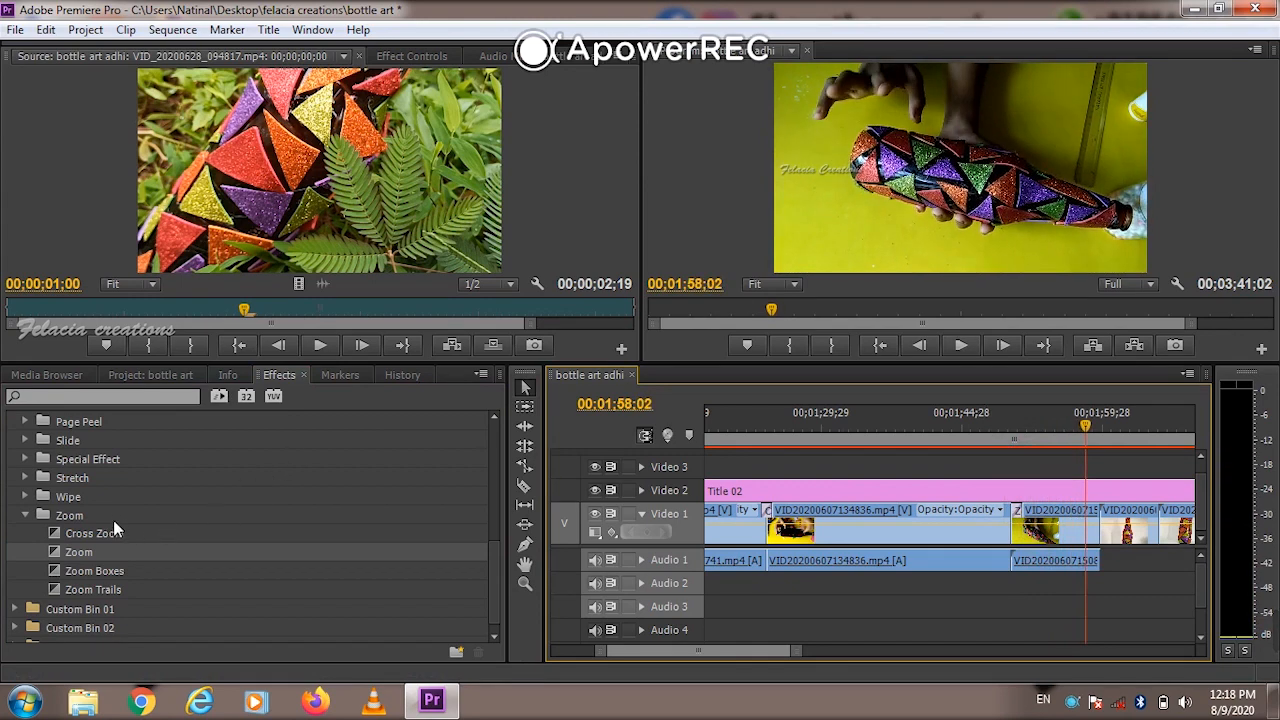
Add a Cross Zoom at the start of VID20200607152930.mp4 on Video 1, play it, and stop at 00;02;04;11
click(117, 538)
drag(117, 538, 1106, 530)
key(space)
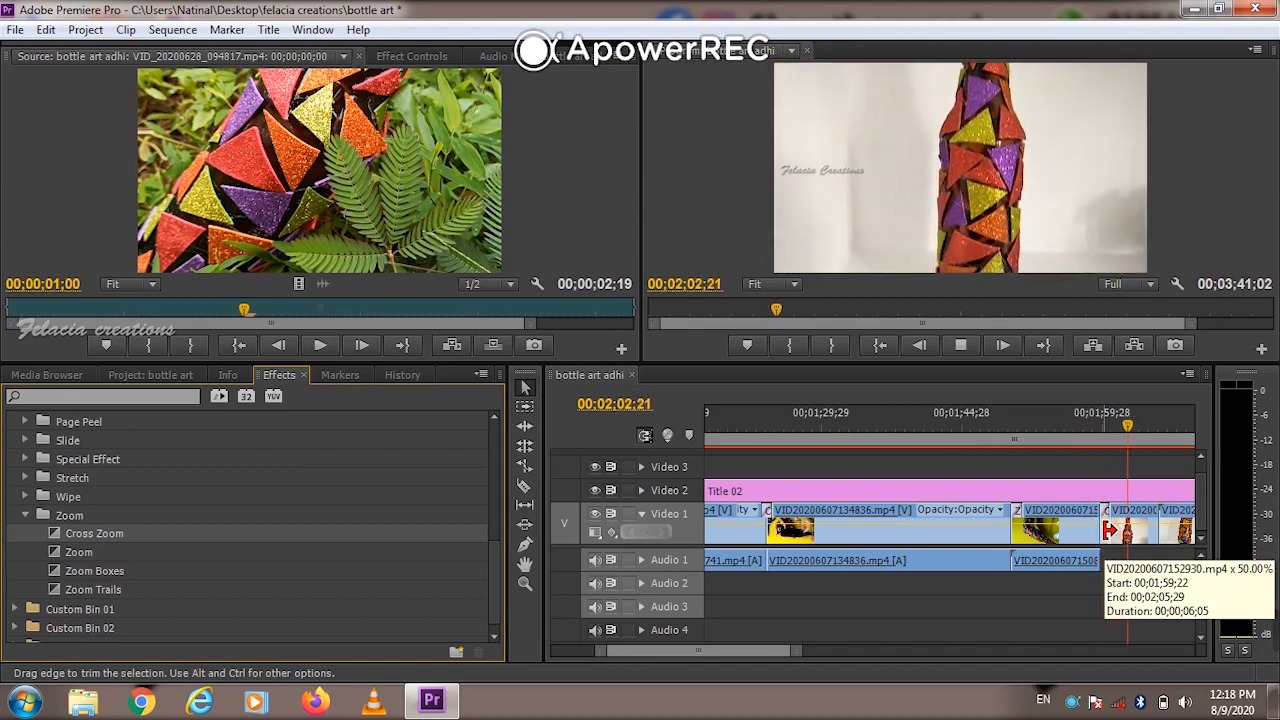
key(space)
click(1091, 418)
key(space)
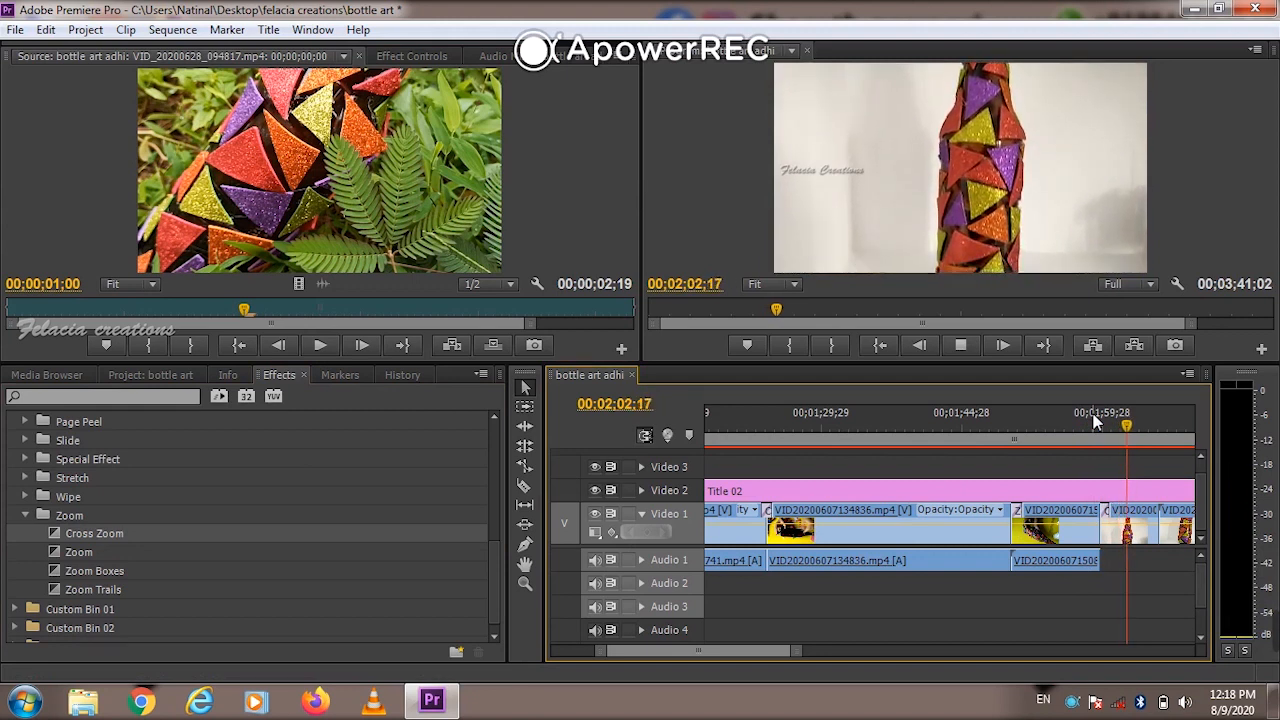
key(space)
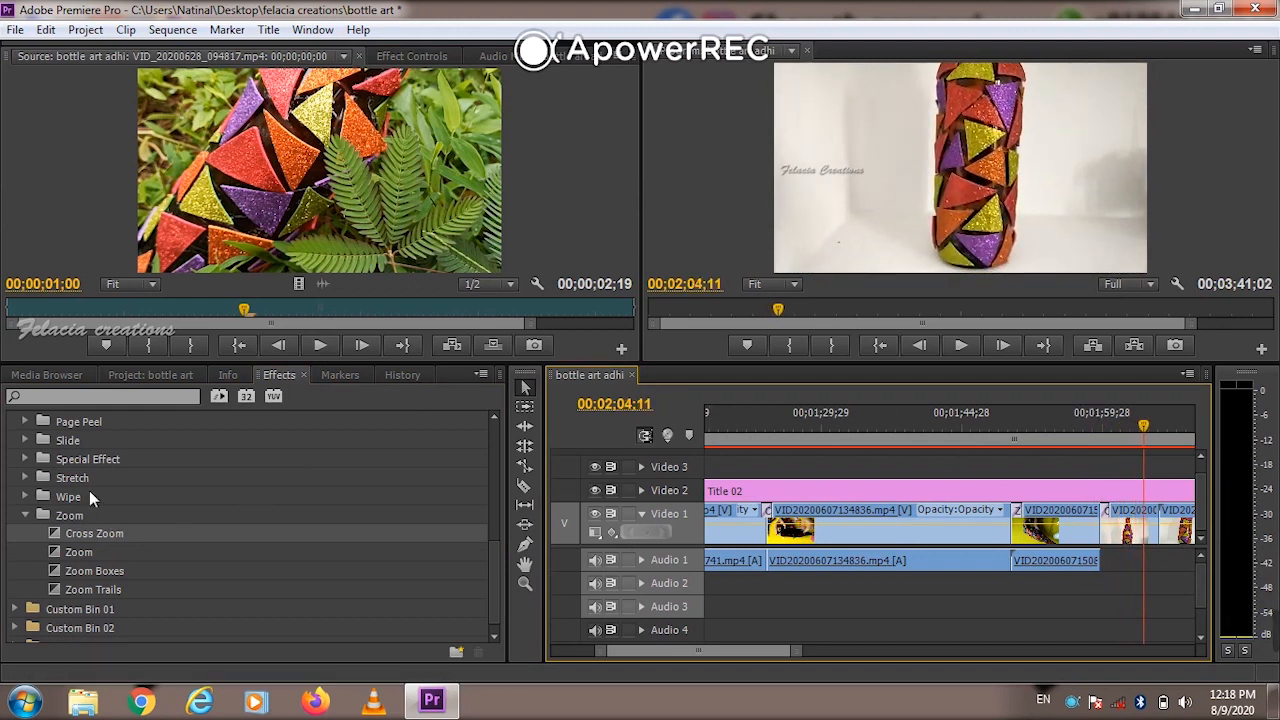
Add a Dip to White at the start of the bottle clip just before VID20200607151136.mp4 on Video 1, and play it
scroll(88, 489, up, 4)
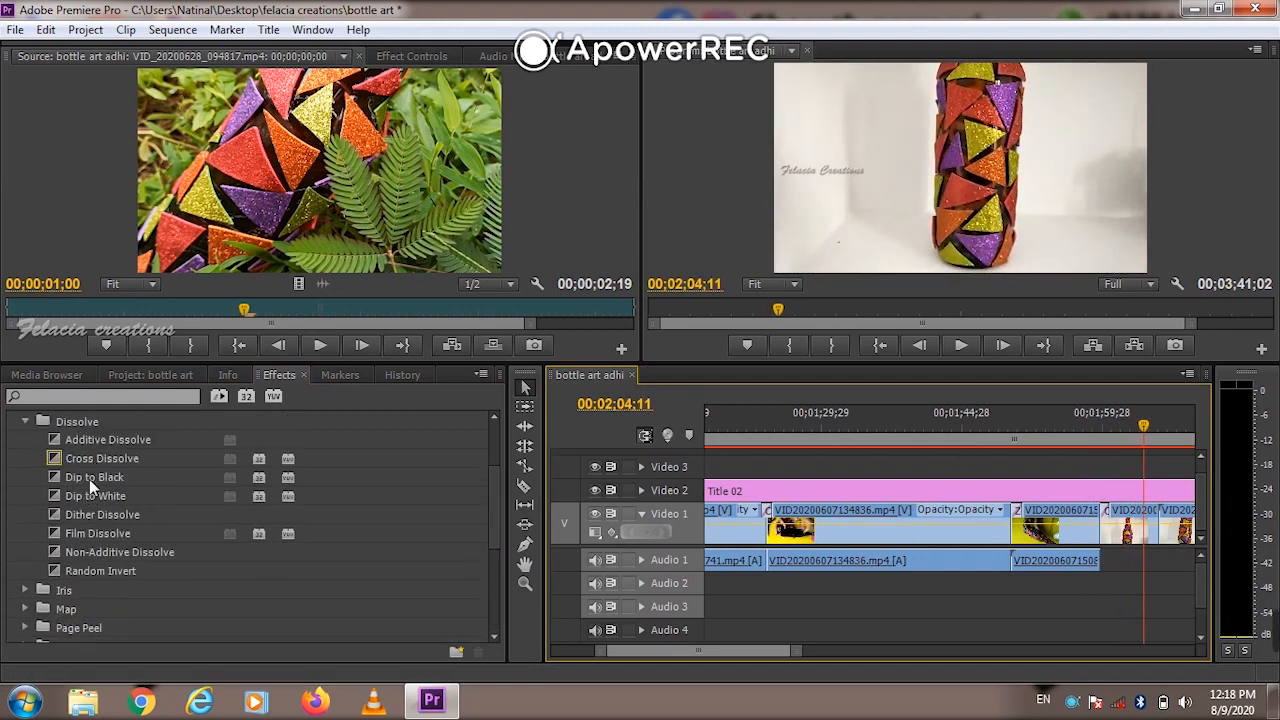
click(89, 479)
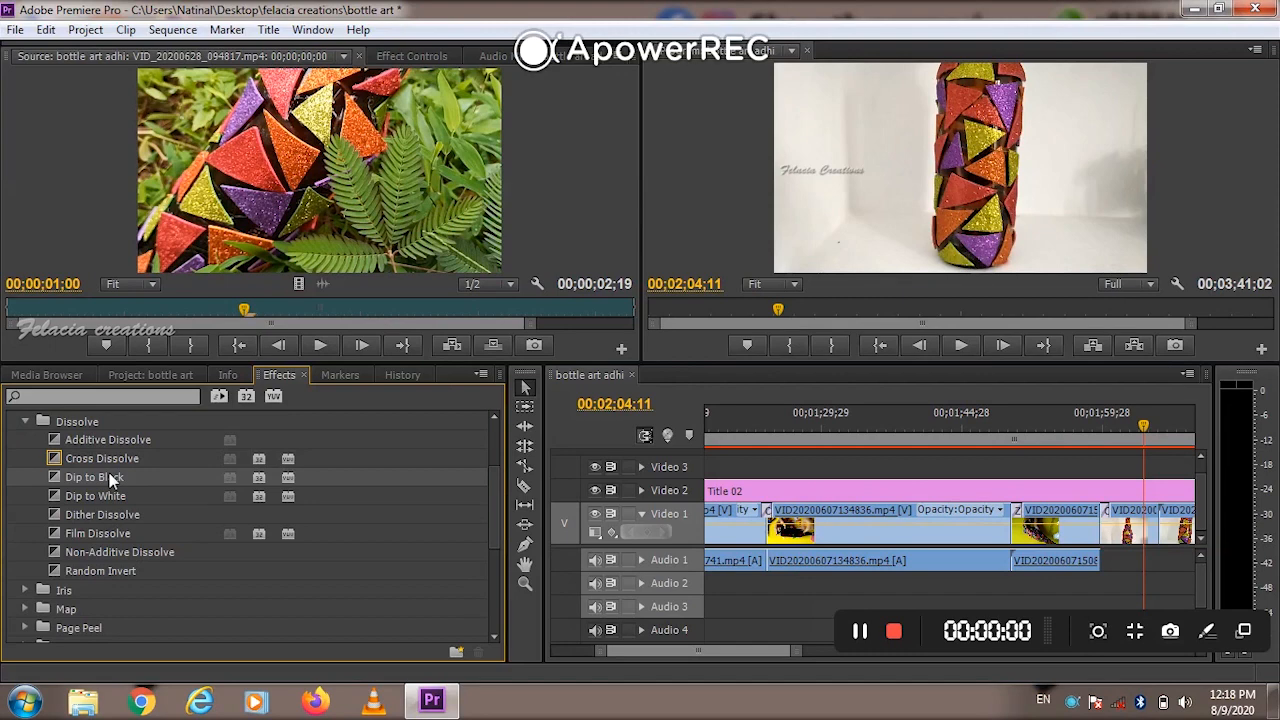
key(space)
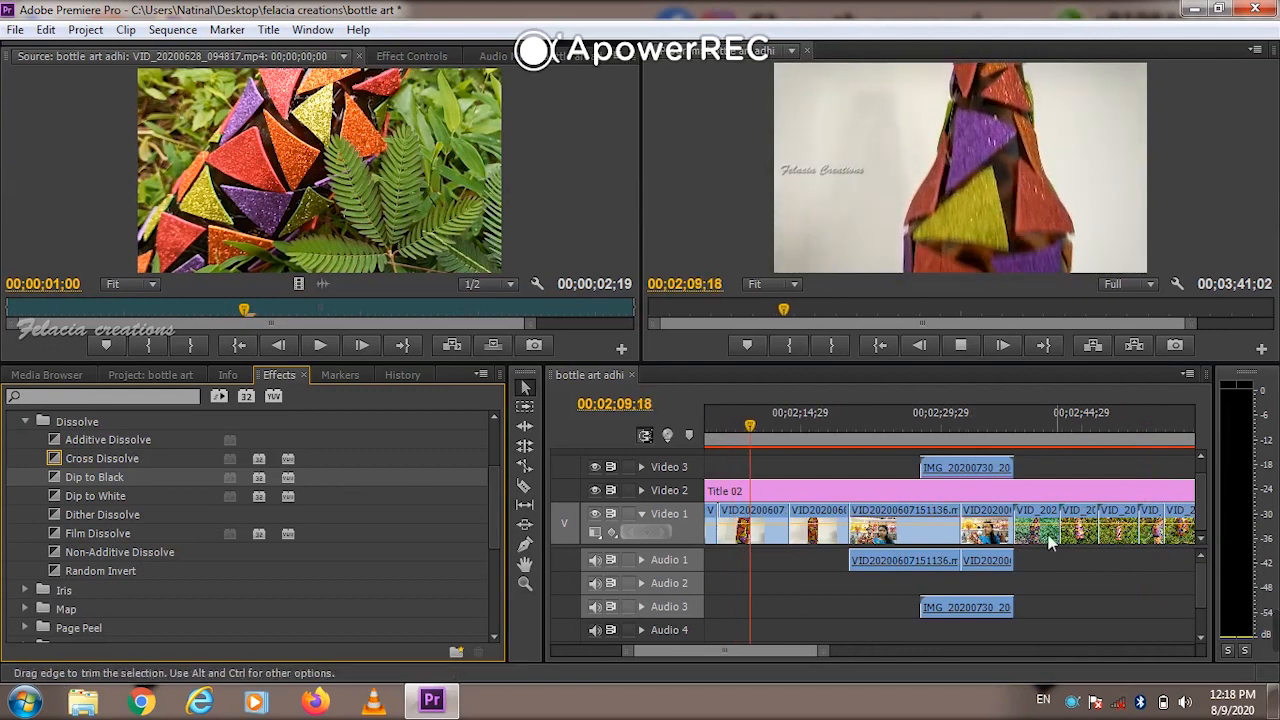
key(space)
drag(97, 494, 794, 517)
key(space)
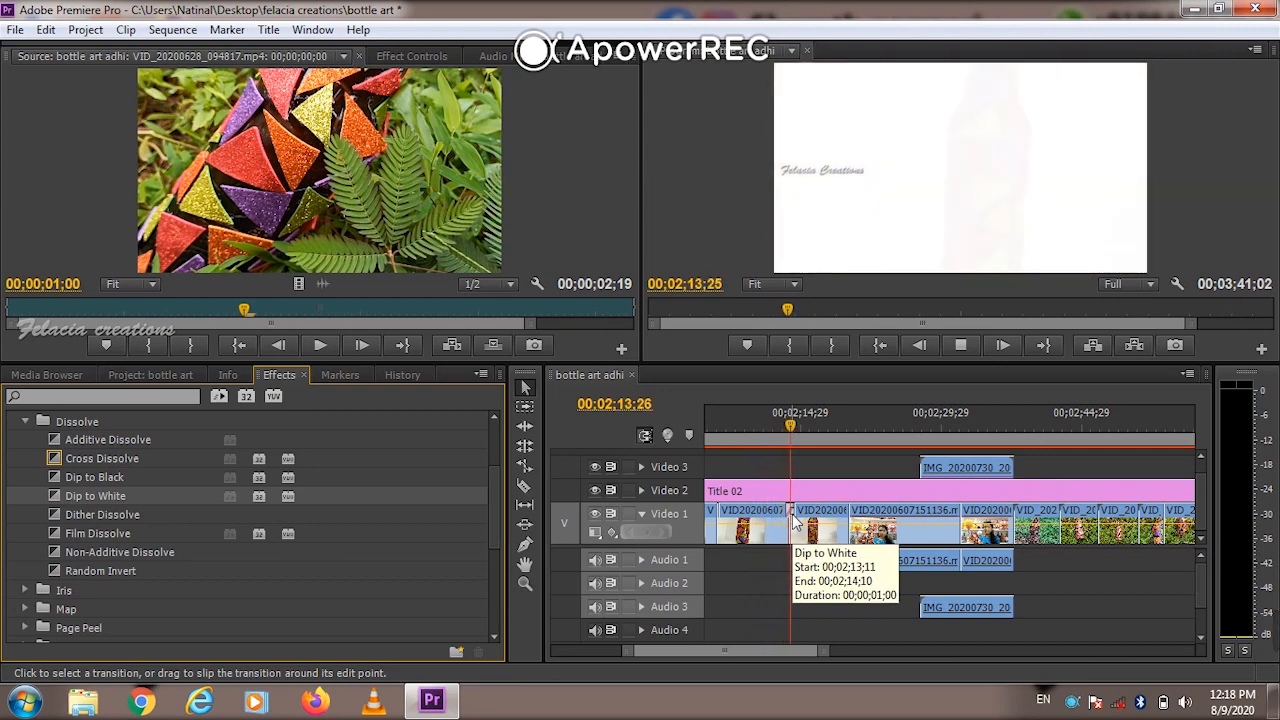
click(775, 423)
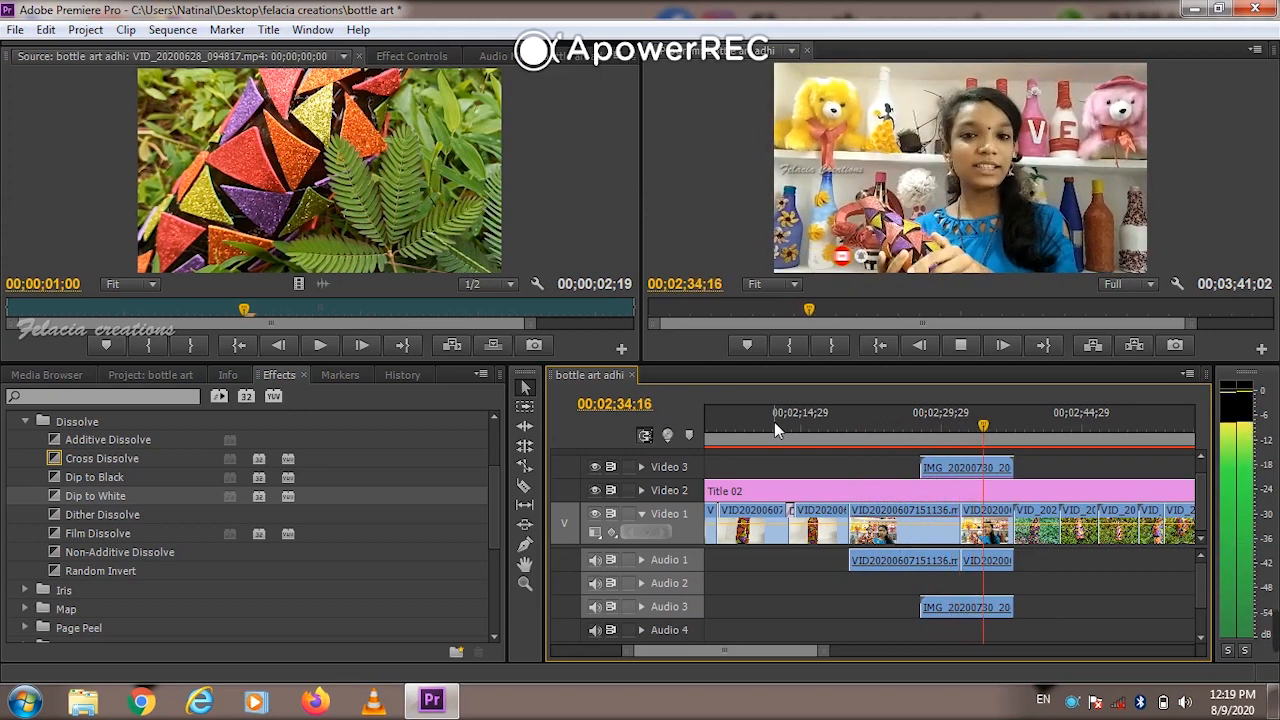
Add a Cross Zoom between the last presenter clip and the first outdoor bottle clip on Video 1, then play it from 00;02;36;14
key(space)
click(1006, 425)
scroll(90, 540, down, 3)
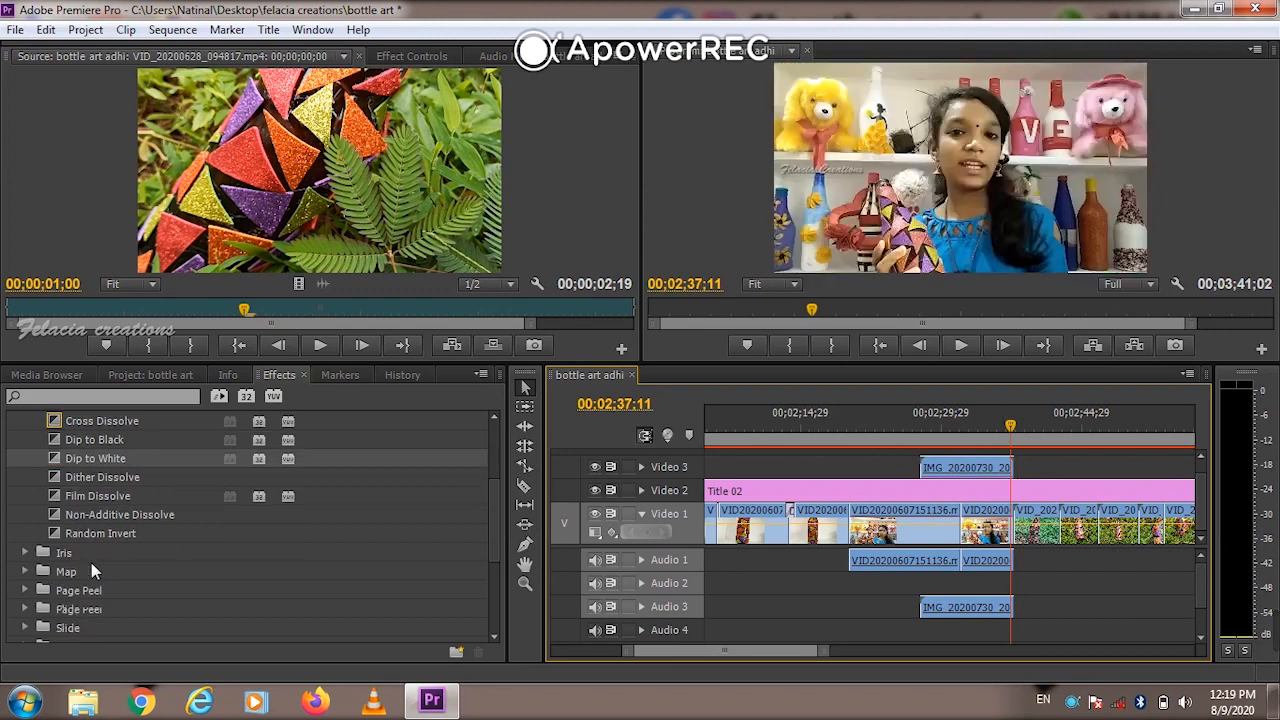
scroll(82, 622, down, 1)
drag(86, 589, 1020, 537)
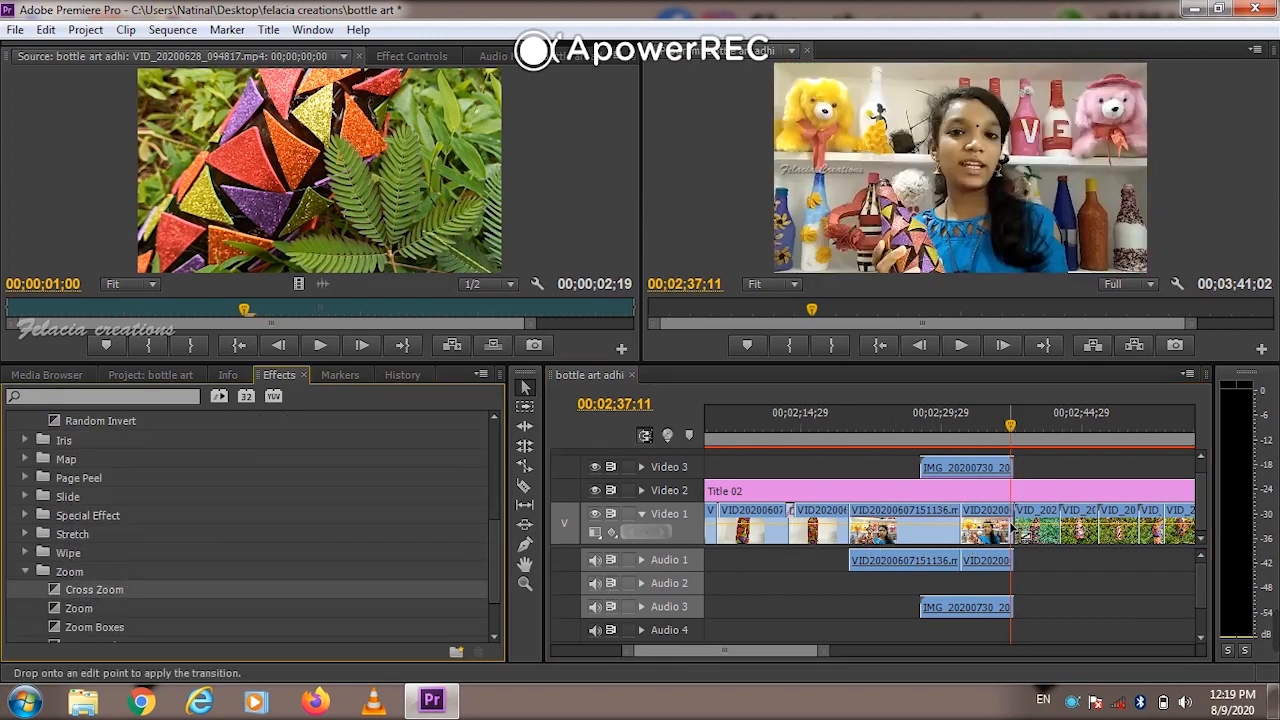
drag(1020, 537, 1020, 537)
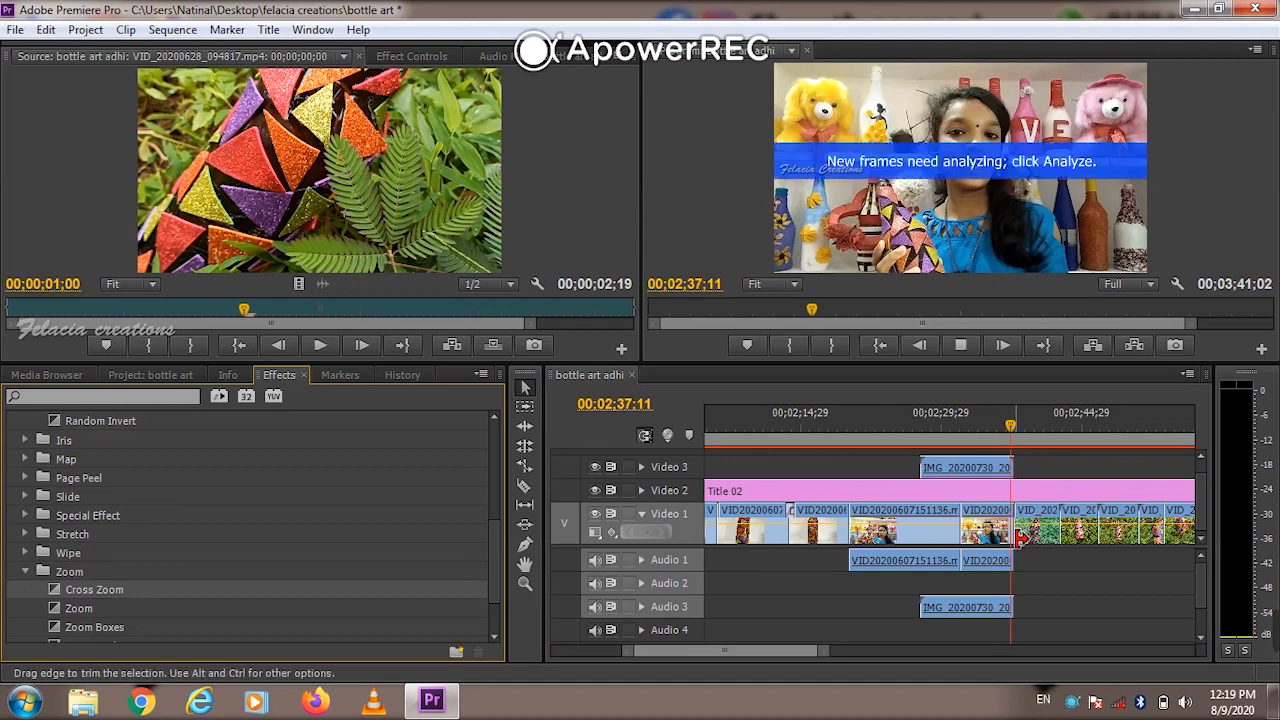
click(1002, 428)
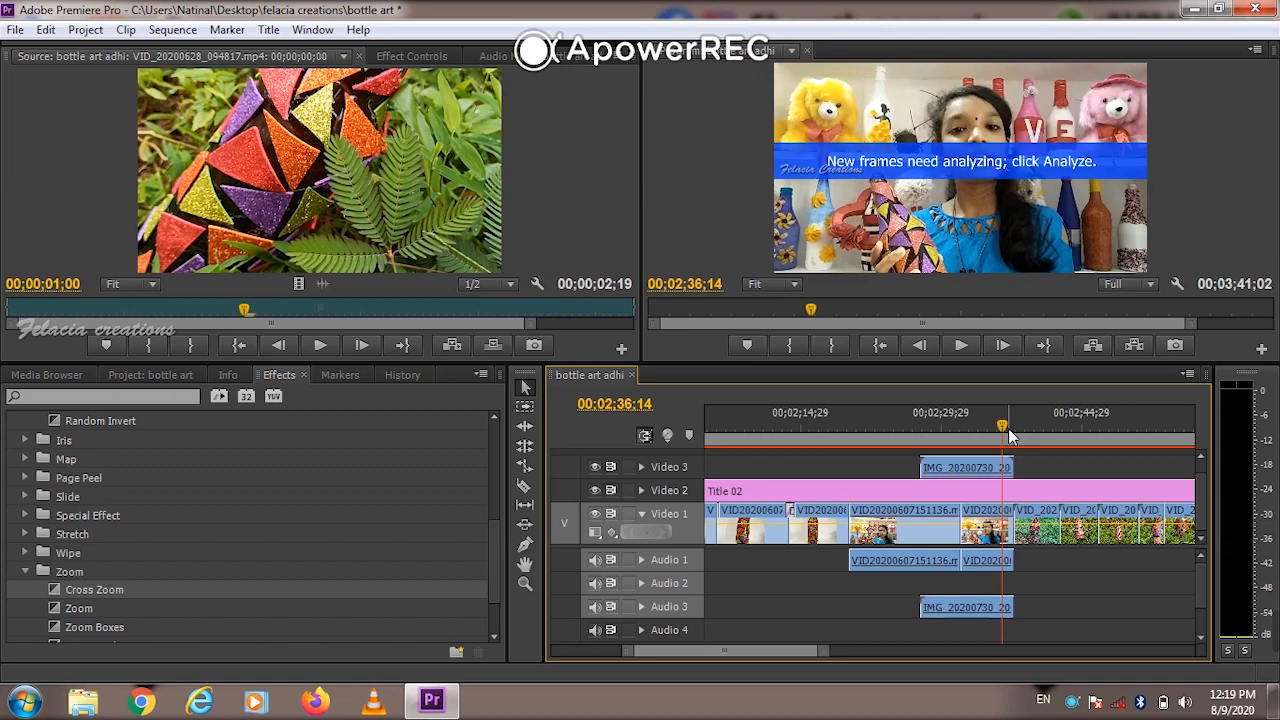
key(space)
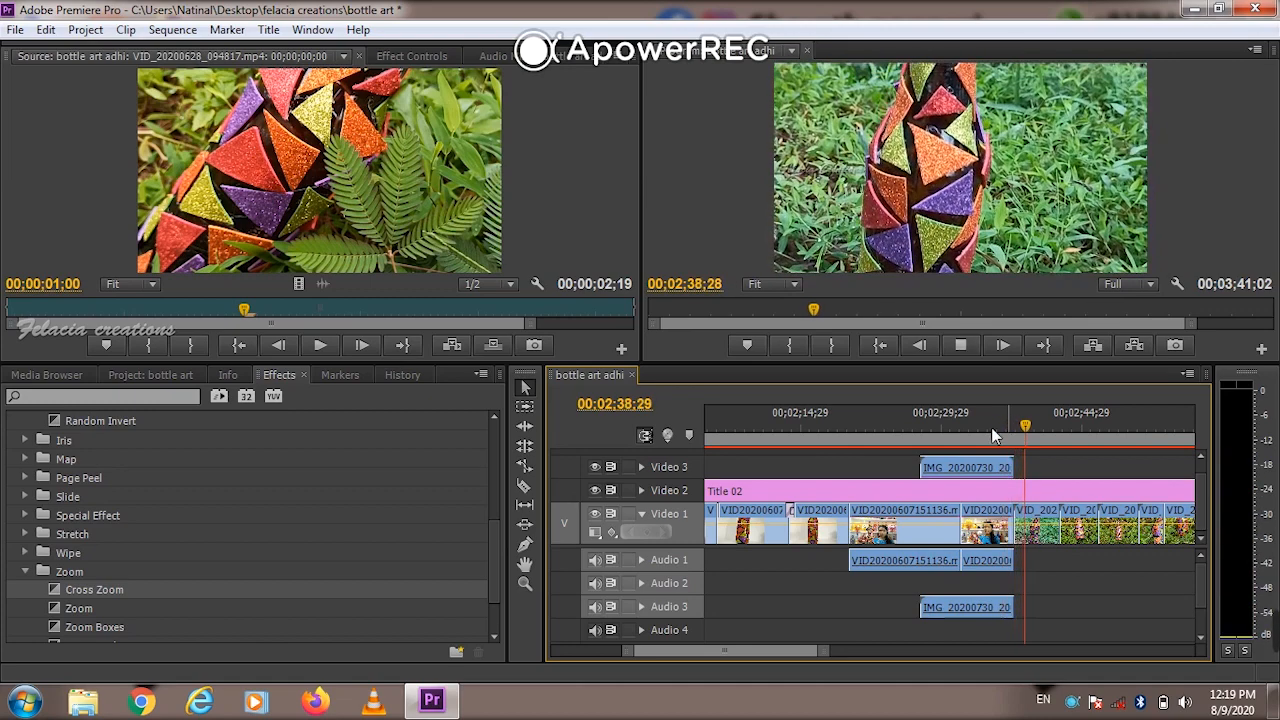
key(space)
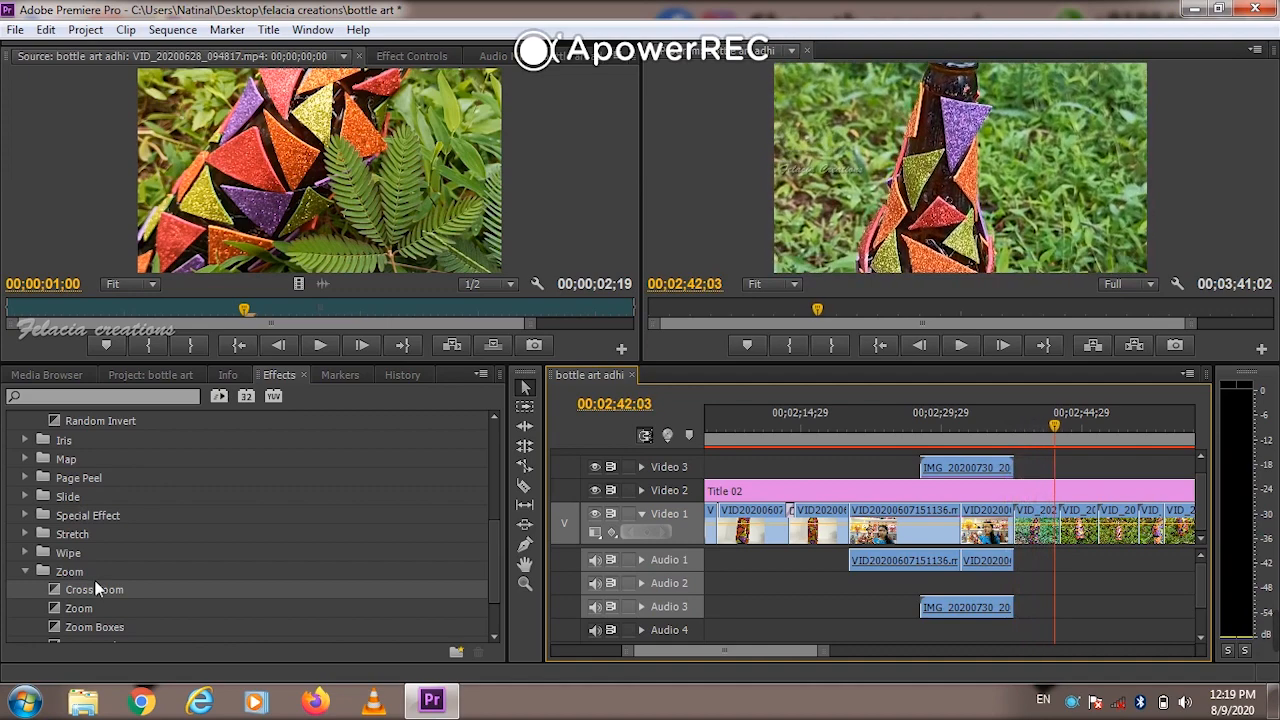
Add Cross Zooms at the next two cuts between the outdoor bottle clips on Video 1, and play through to 00;03;00;28
click(97, 591)
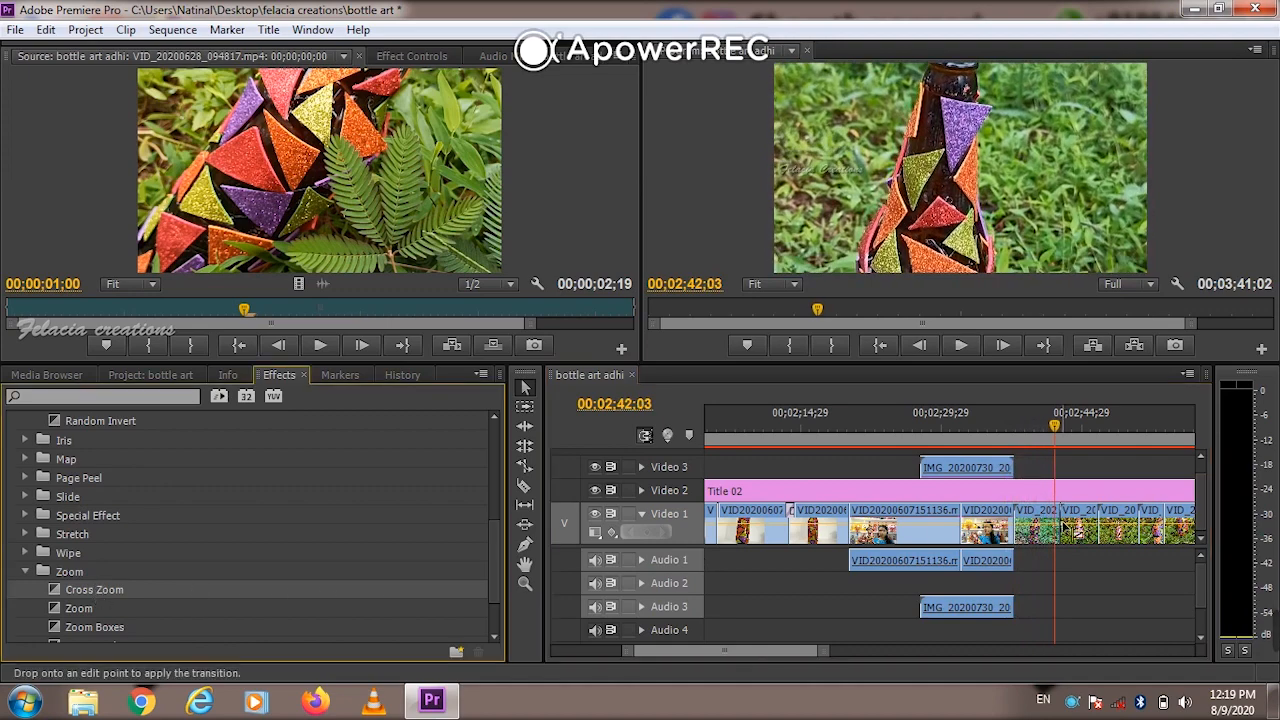
key(space)
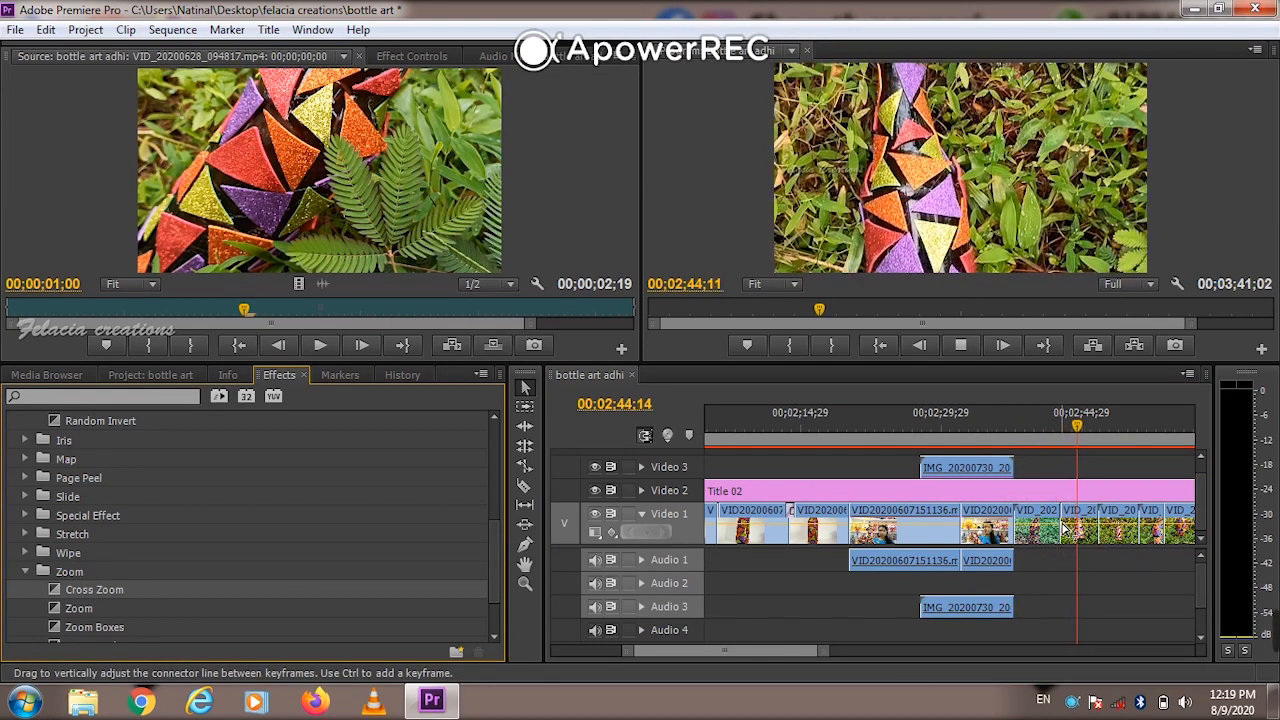
key(space)
drag(138, 588, 1104, 512)
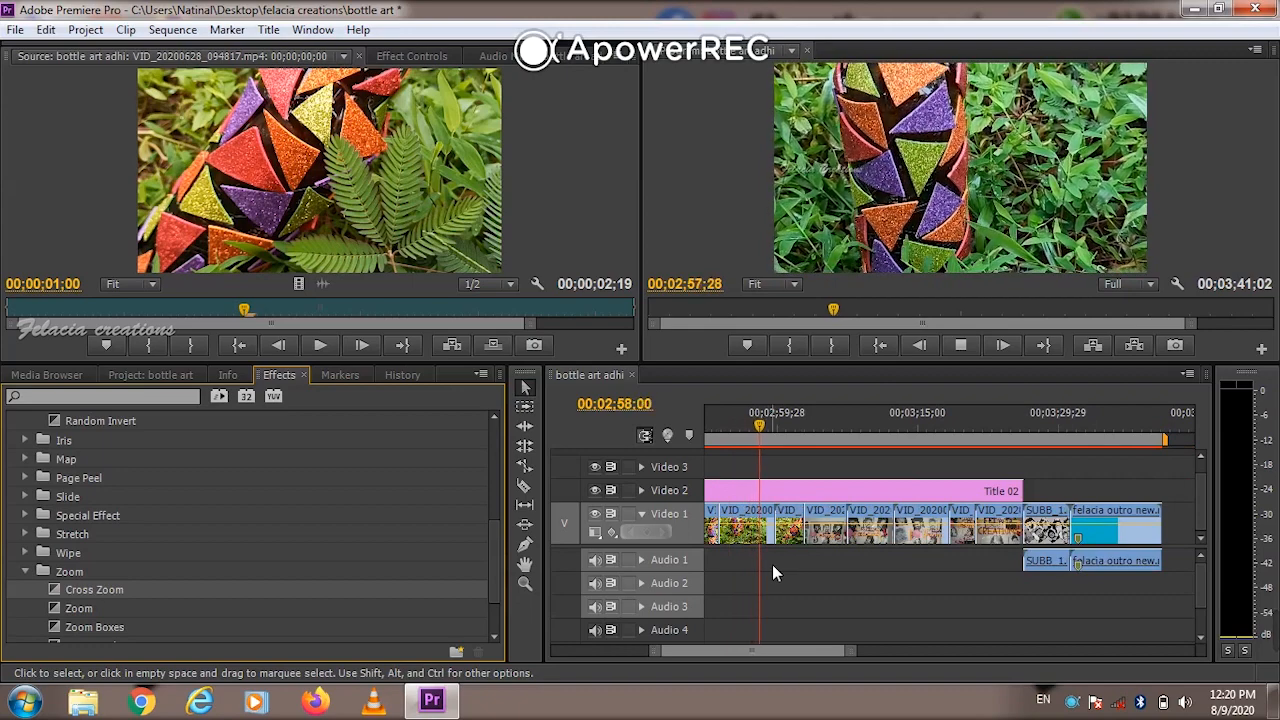
key(space)
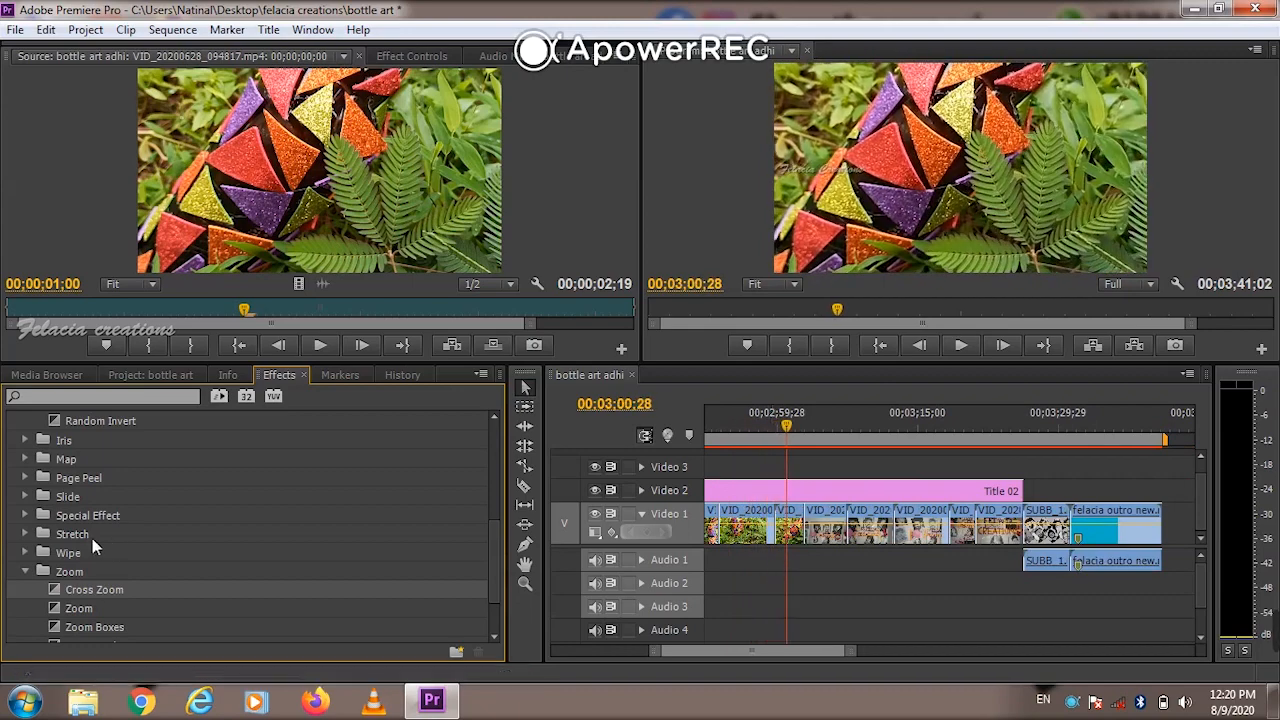
Add a Zoom transition at the end of VID_20200628_094817.mp4 on Video 1, play it, and stop at 00;03;05;25
click(80, 610)
drag(185, 608, 797, 540)
key(space)
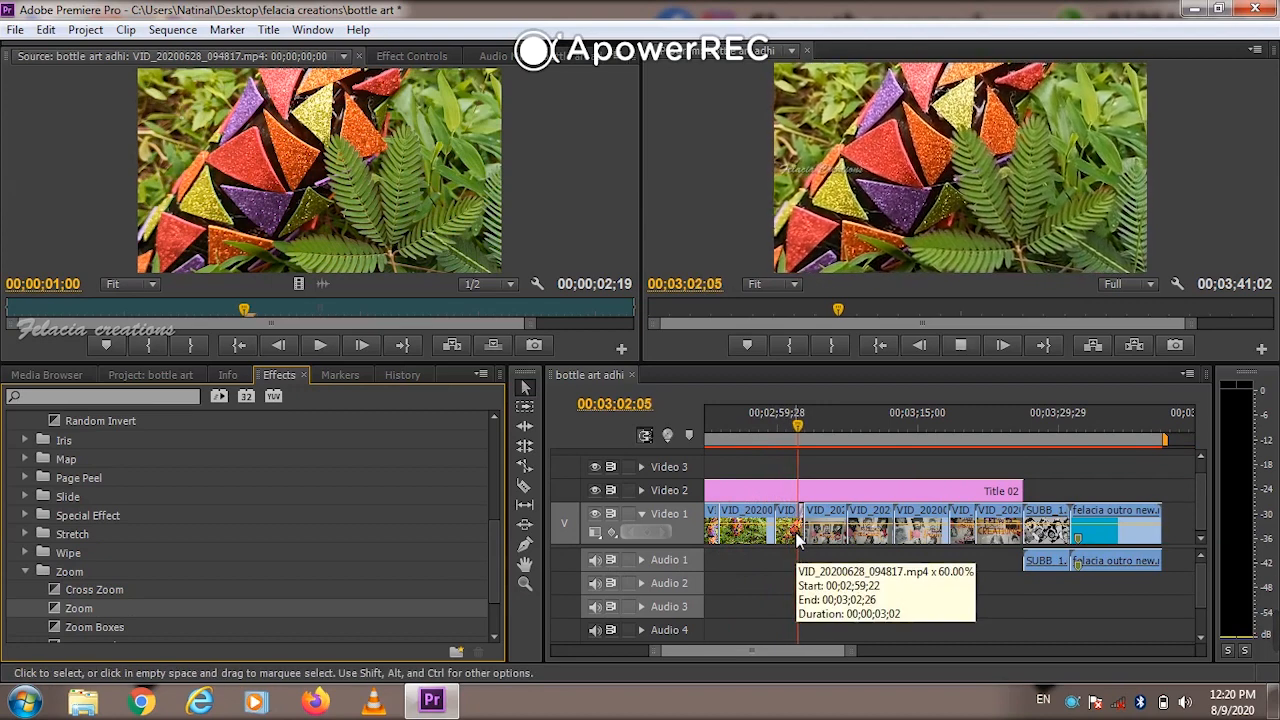
key(space)
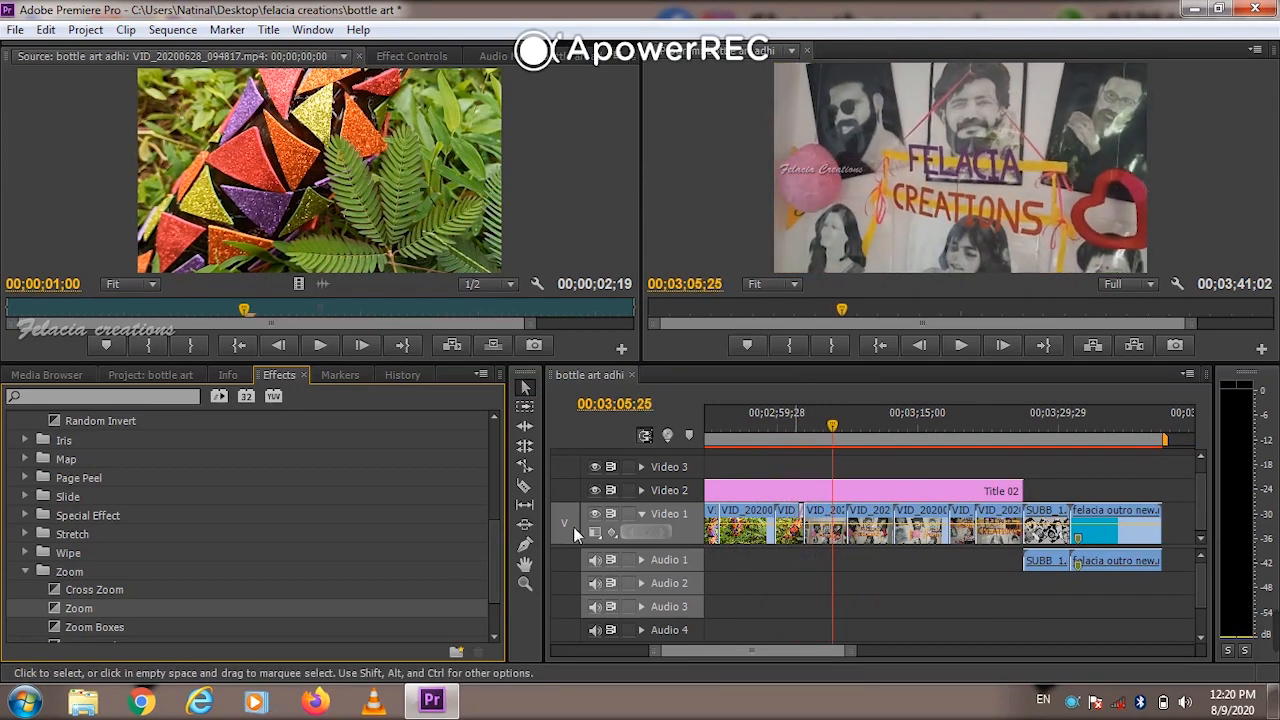
Add a Cross Zoom between the first two portrait-wall clips on Video 1 and play the sequence
click(90, 590)
drag(133, 594, 748, 538)
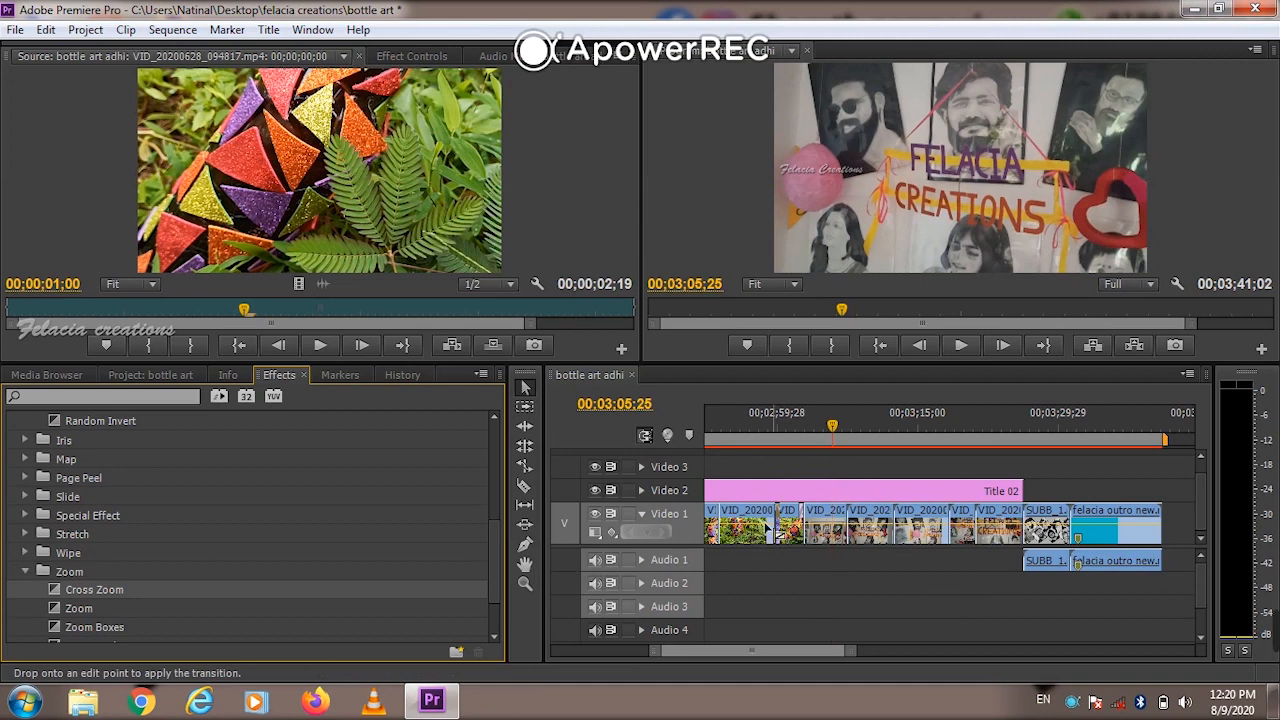
drag(843, 515, 836, 512)
key(space)
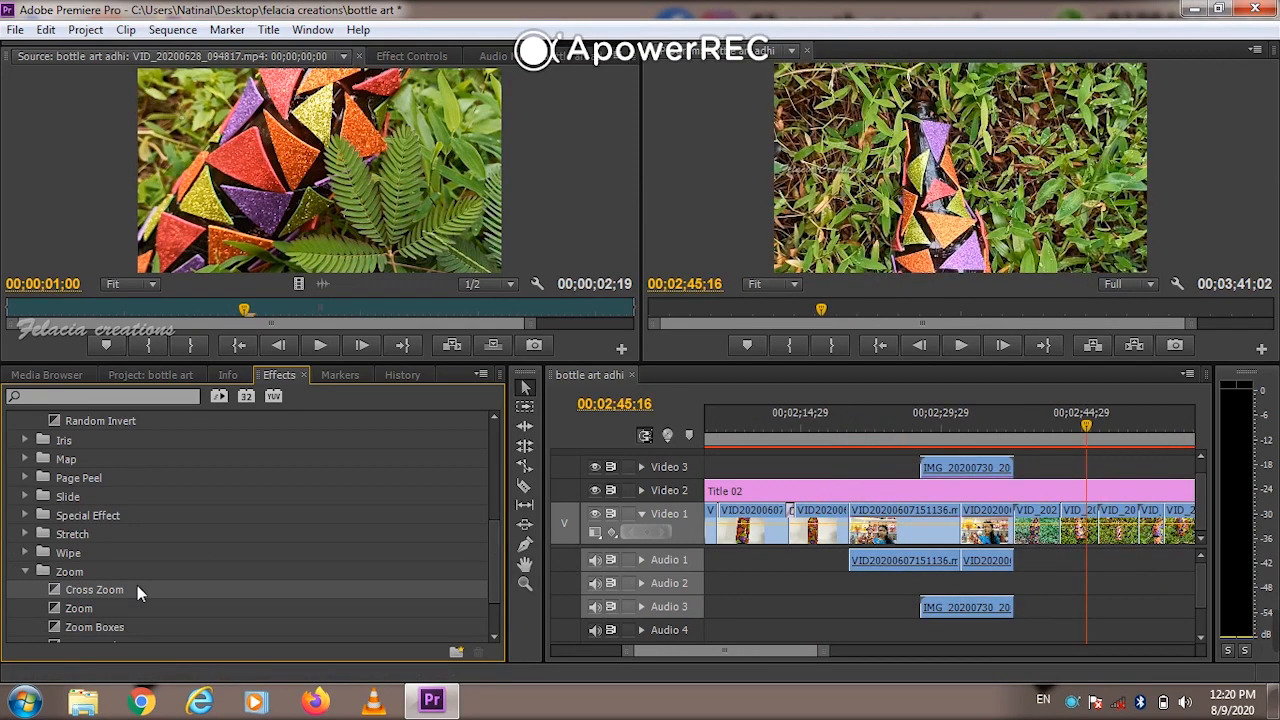
Add a Cross Zoom at the outdoor bottle cut just after 00;02;45;16 on Video 1, and play through to 00;03;00;28
drag(137, 586, 884, 562)
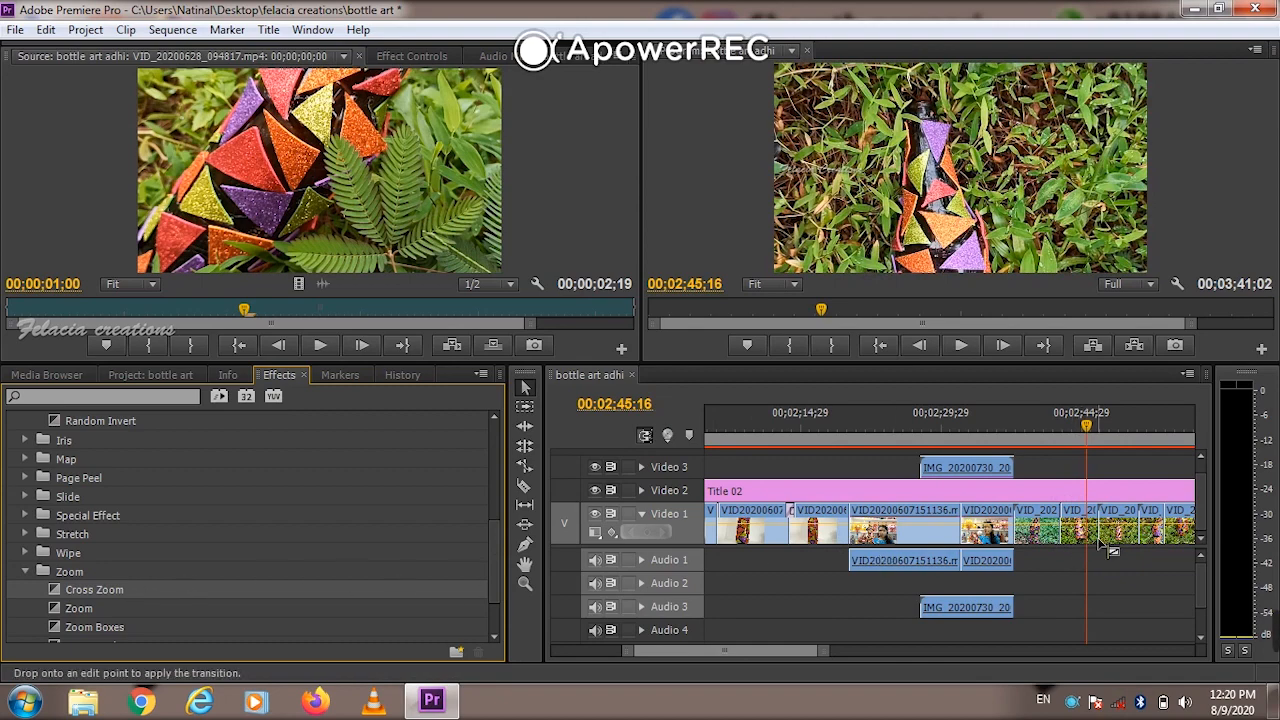
mouse_move(1103, 529)
mouse_down()
mouse_move(1092, 517)
mouse_move(1103, 513)
mouse_up()
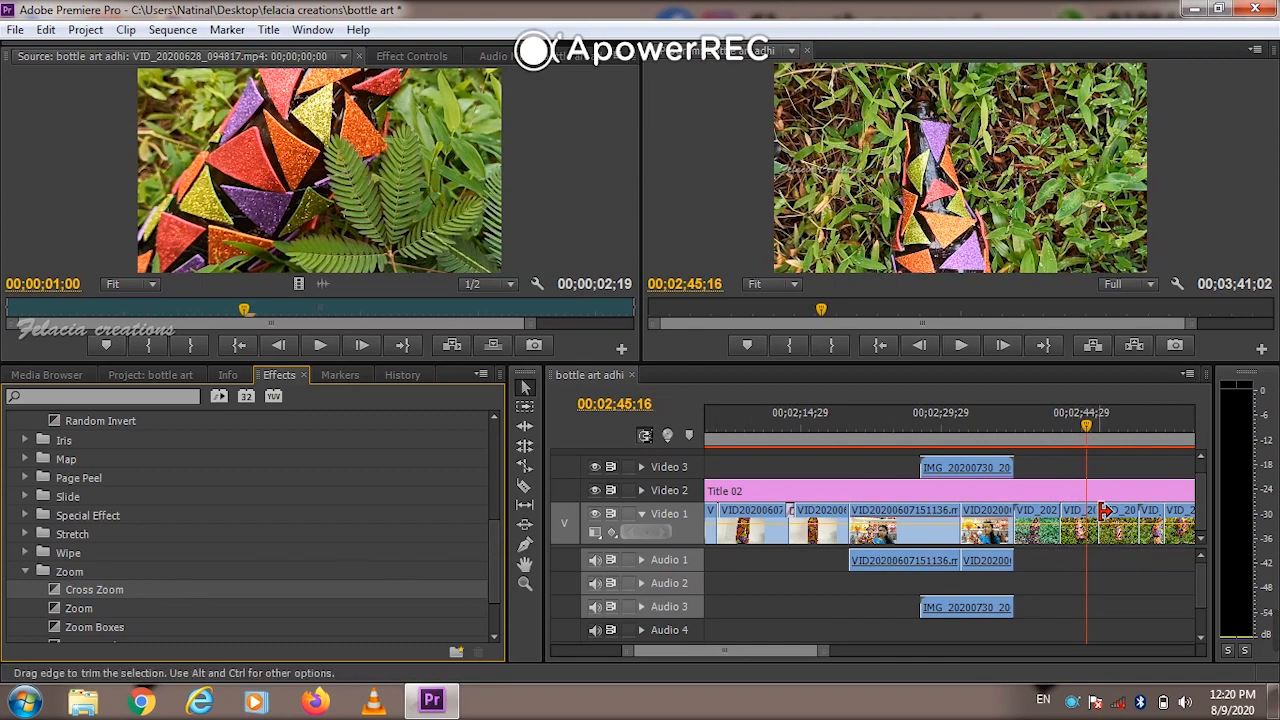
key(space)
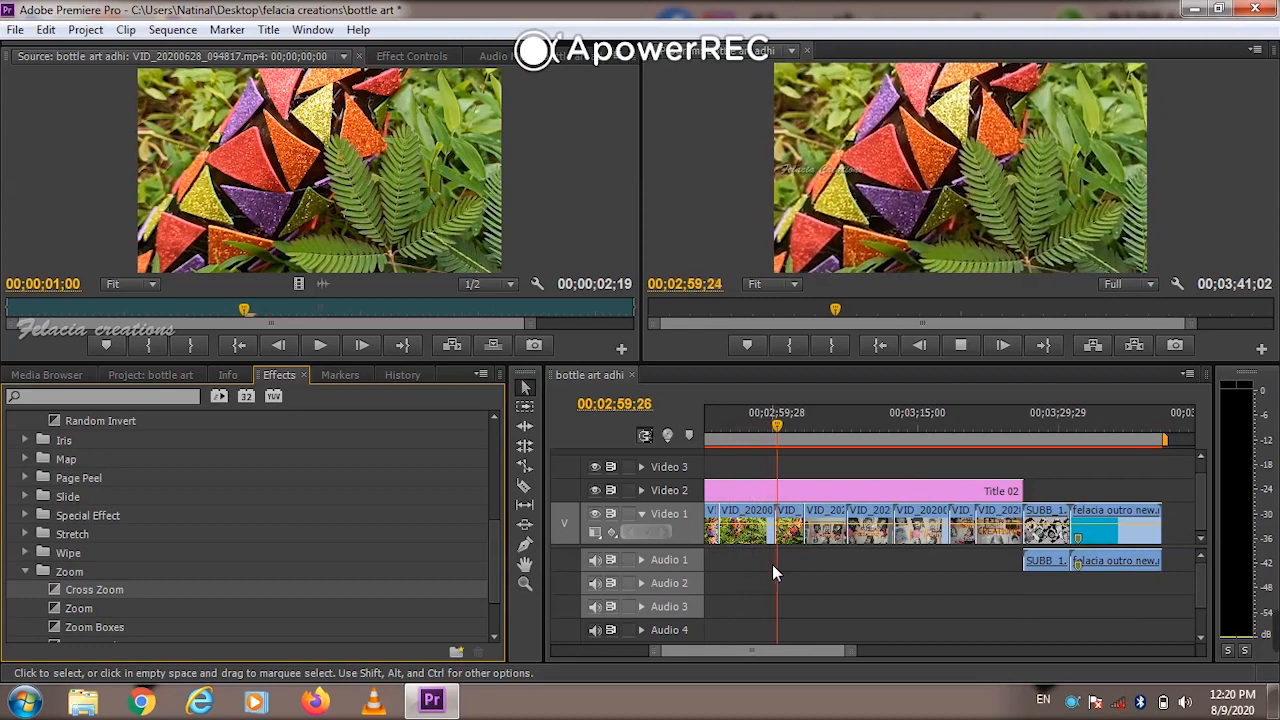
Add a Zoom transition at the end of VID_20200628_094817.mp4 on Video 1, and play it to 00;03;05;25
click(79, 609)
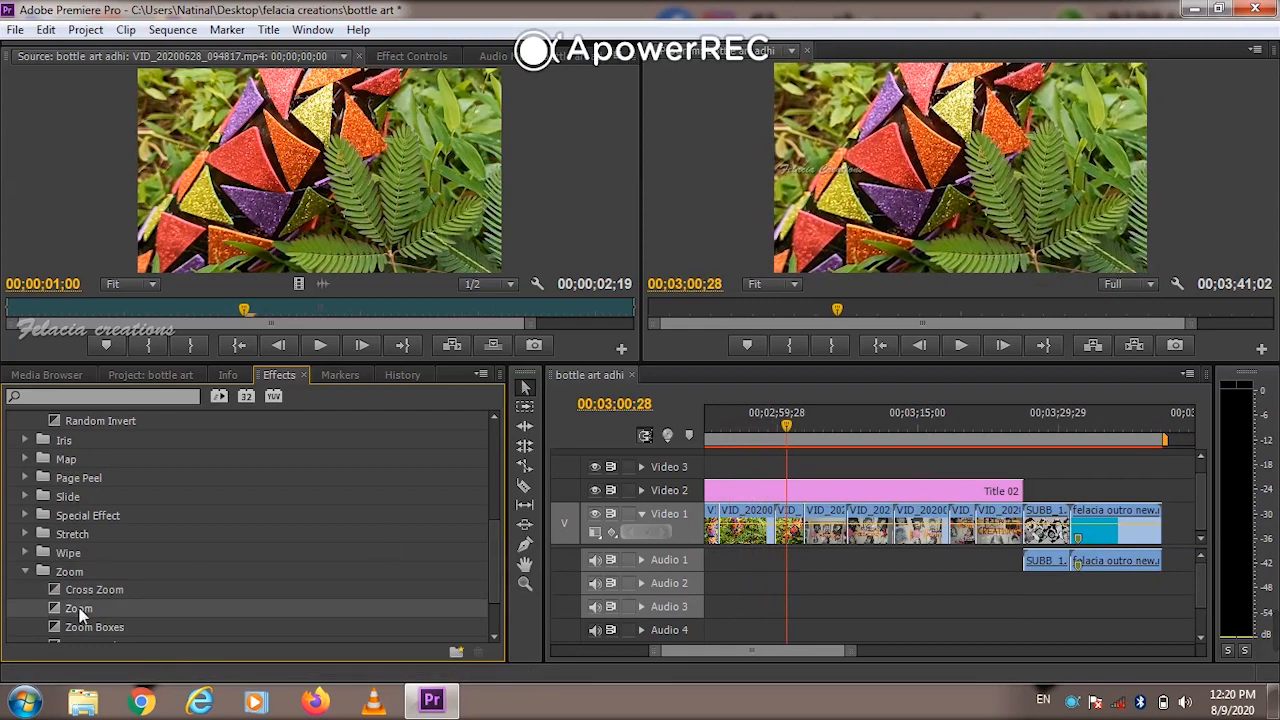
drag(456, 588, 797, 540)
key(space)
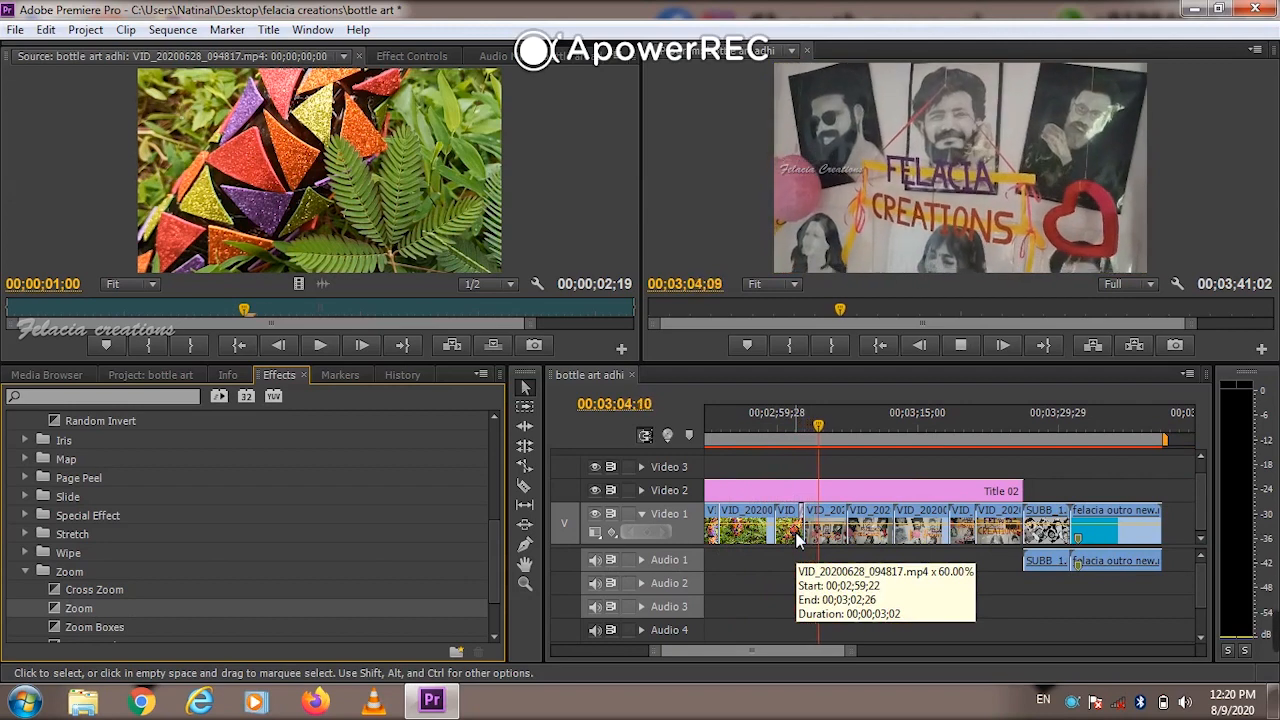
key(space)
click(97, 592)
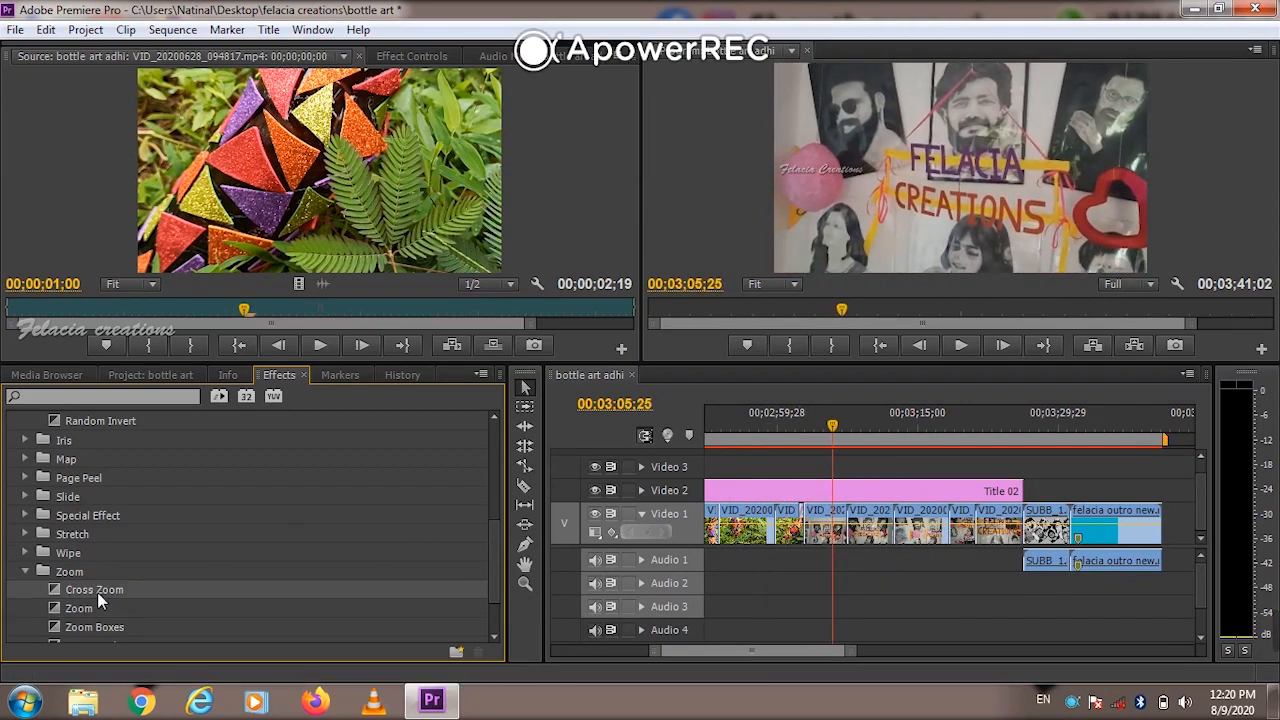
key(space)
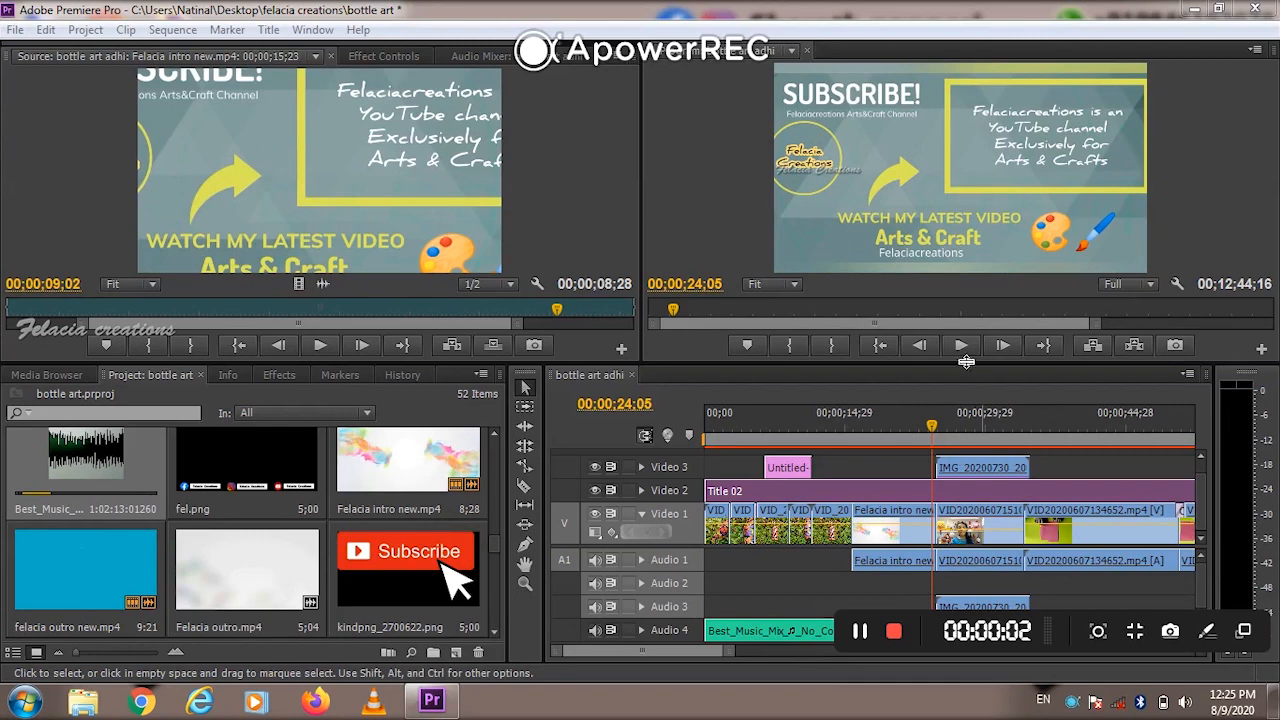
Play the presenter clip from 00;00;24;05 and set the volume Level of the Audio 4 music clip to -32.5 dB during playback
click(954, 348)
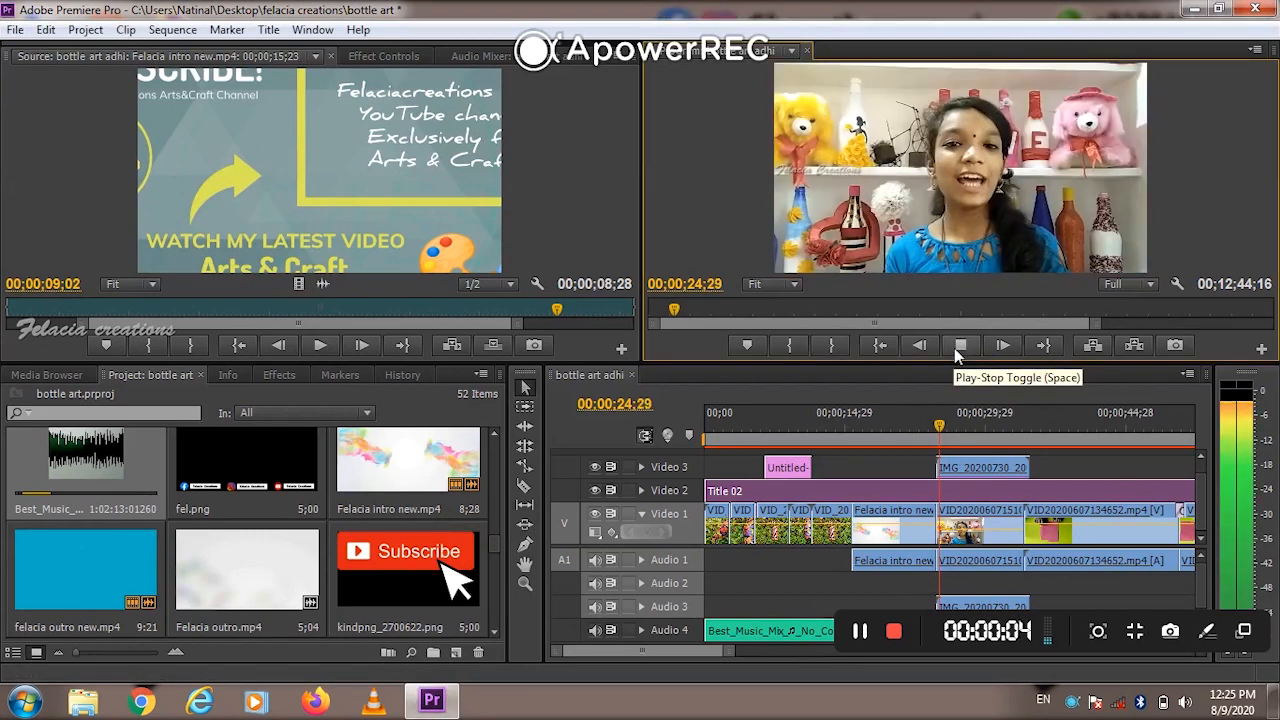
click(958, 346)
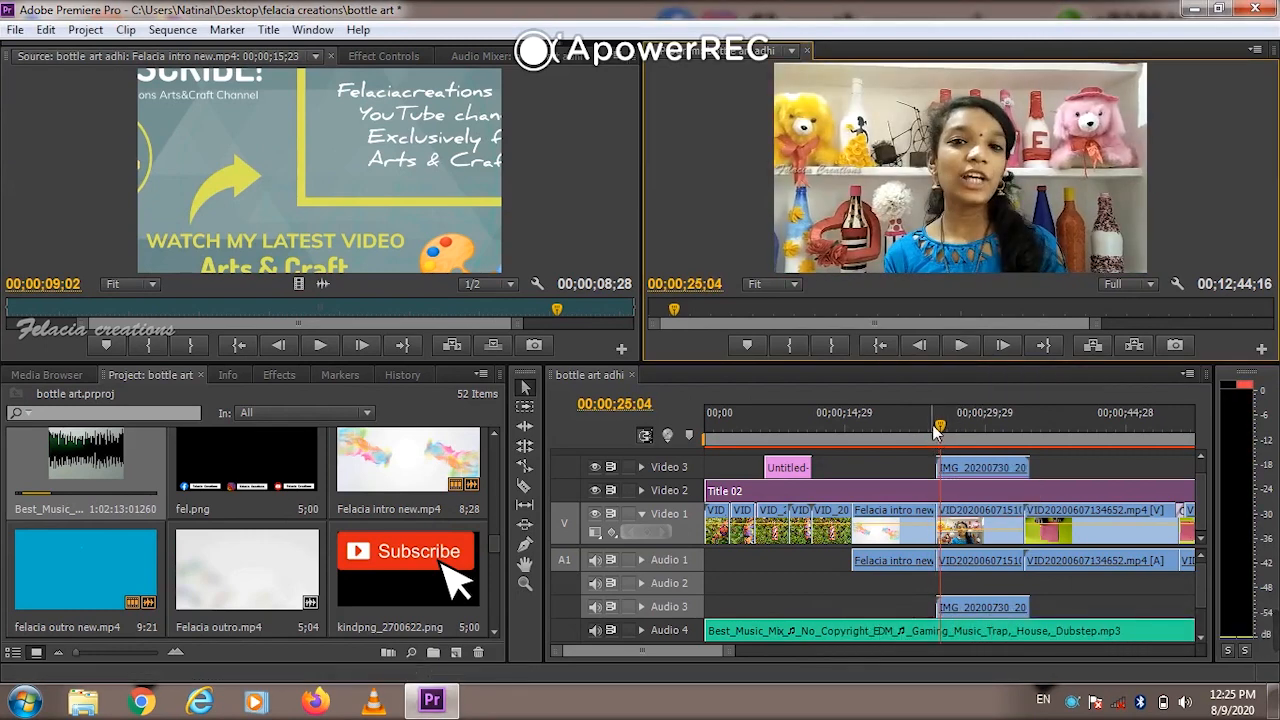
click(383, 56)
click(955, 634)
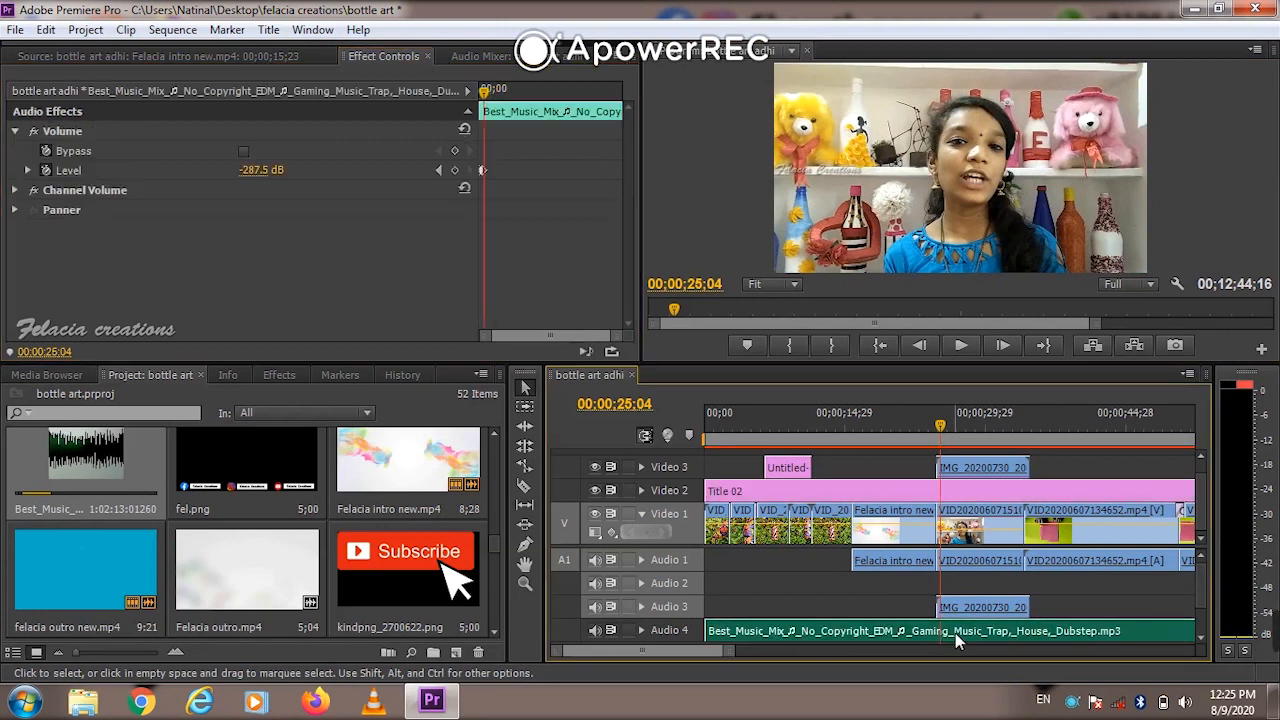
drag(260, 170, 260, 170)
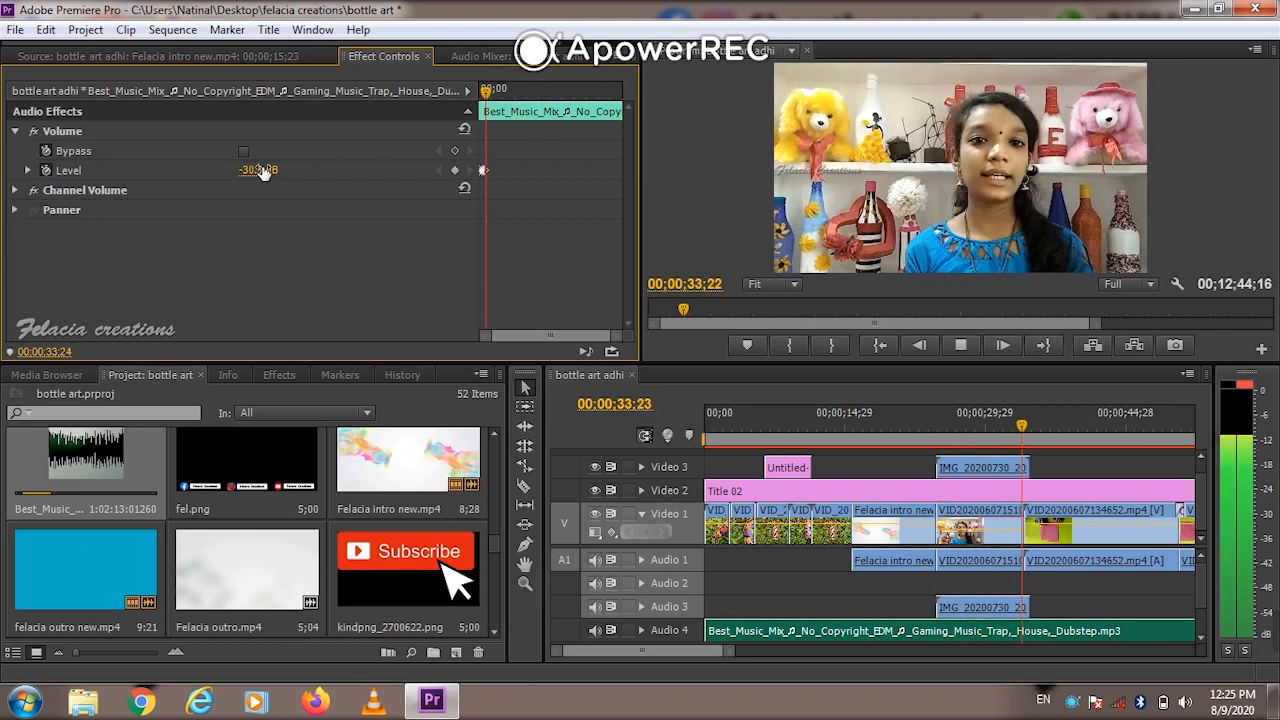
key(space)
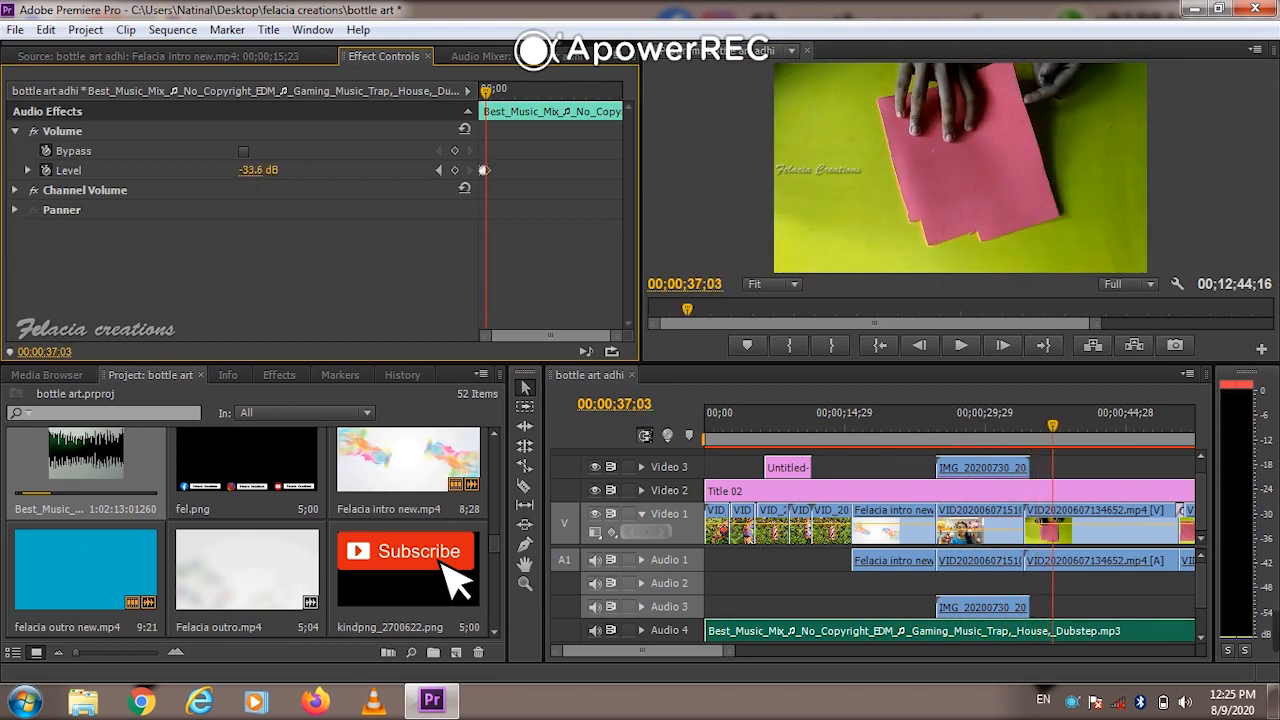
key(space)
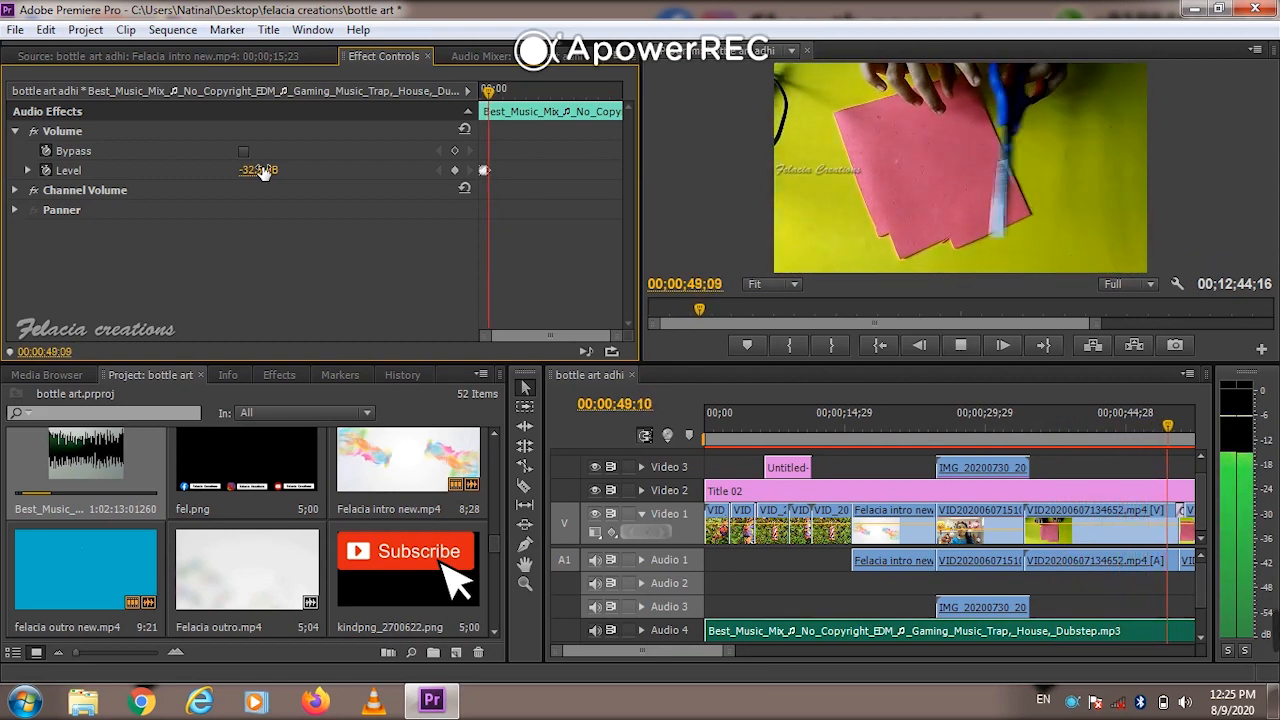
Lower the computer's speaker volume to a little under half while the sequence keeps playing
click(1180, 699)
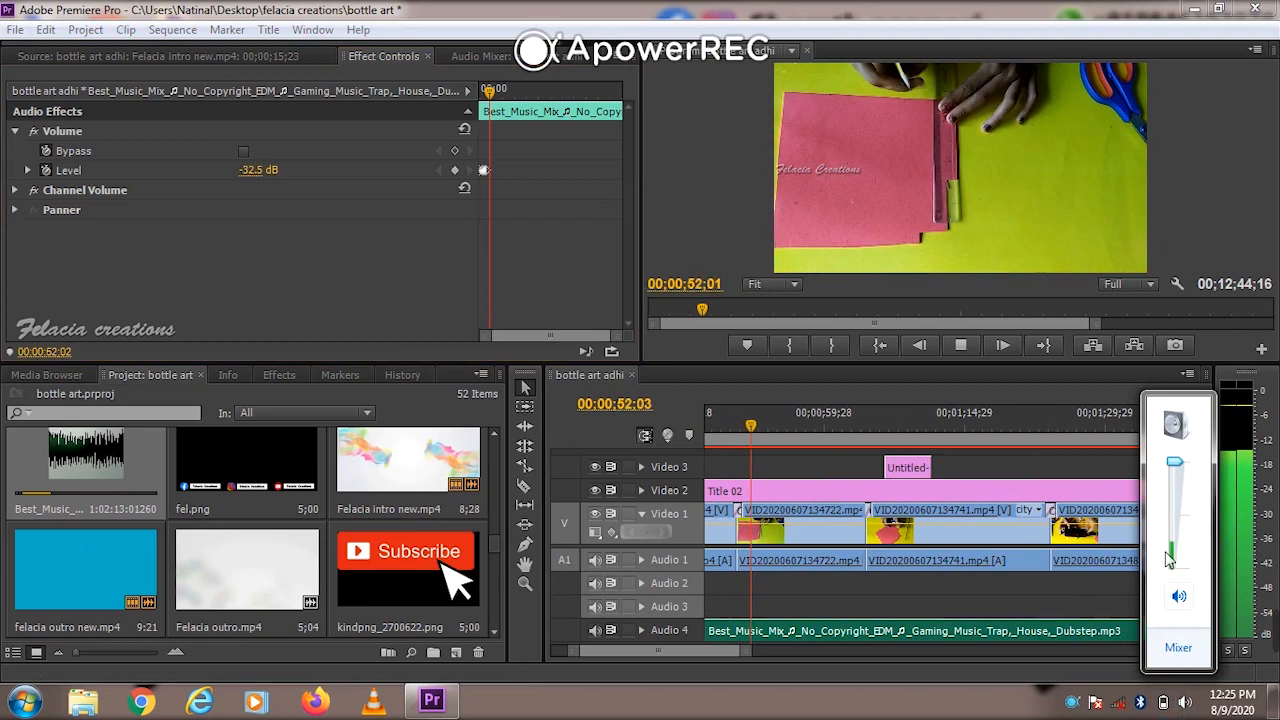
drag(1174, 506, 1174, 528)
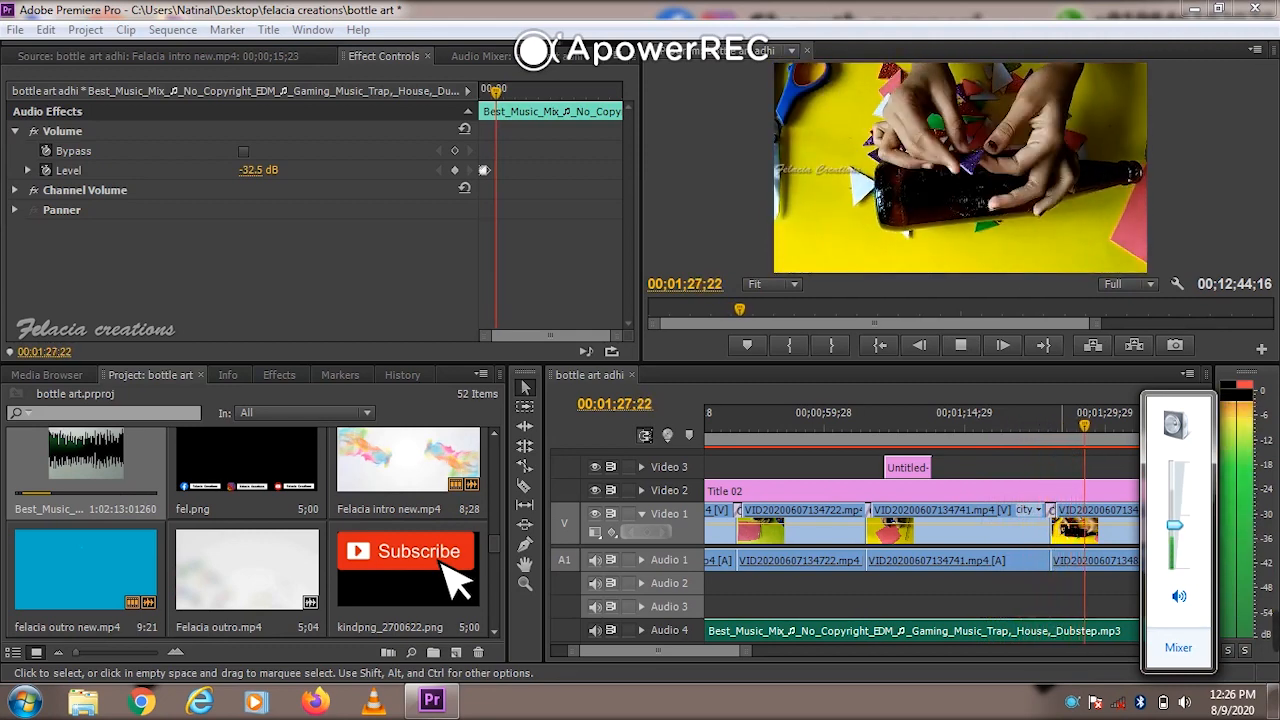
click(1078, 598)
Set the Audio 4 music clip's volume Level to -27.3 dB from 00;02;38;23, and play through to 00;03;31;05
mouse_move(1258, 640)
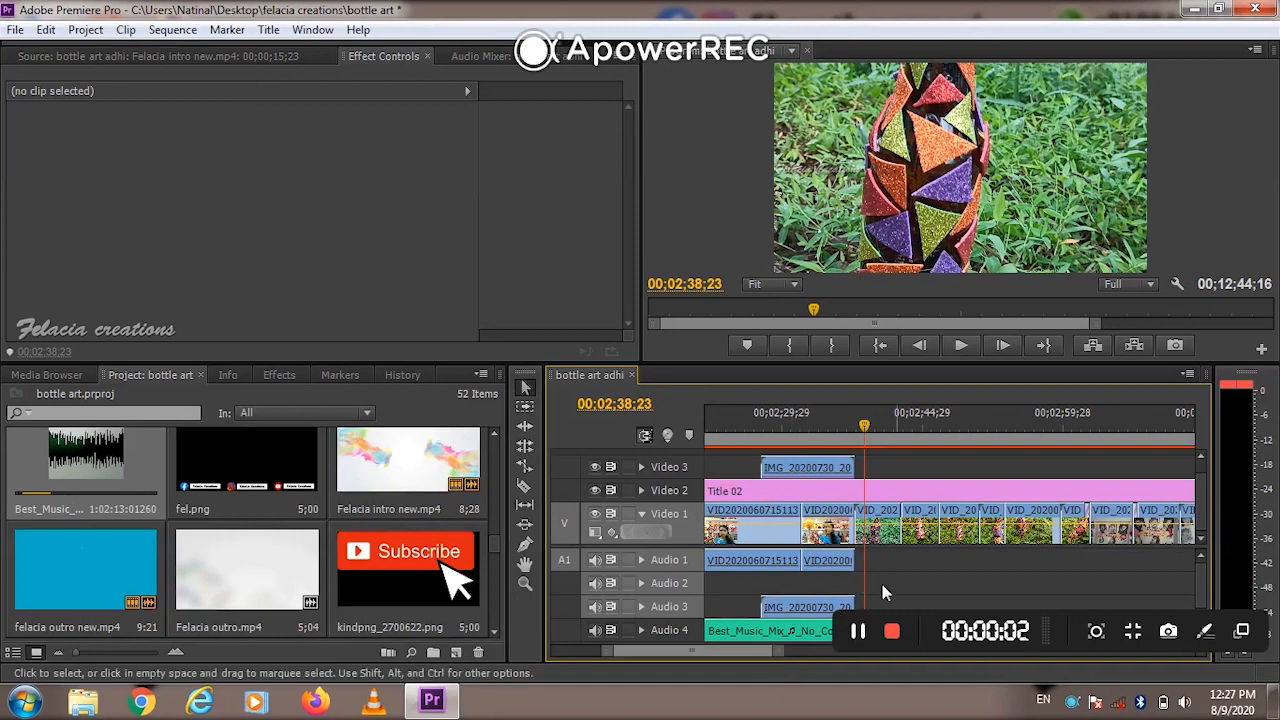
click(386, 56)
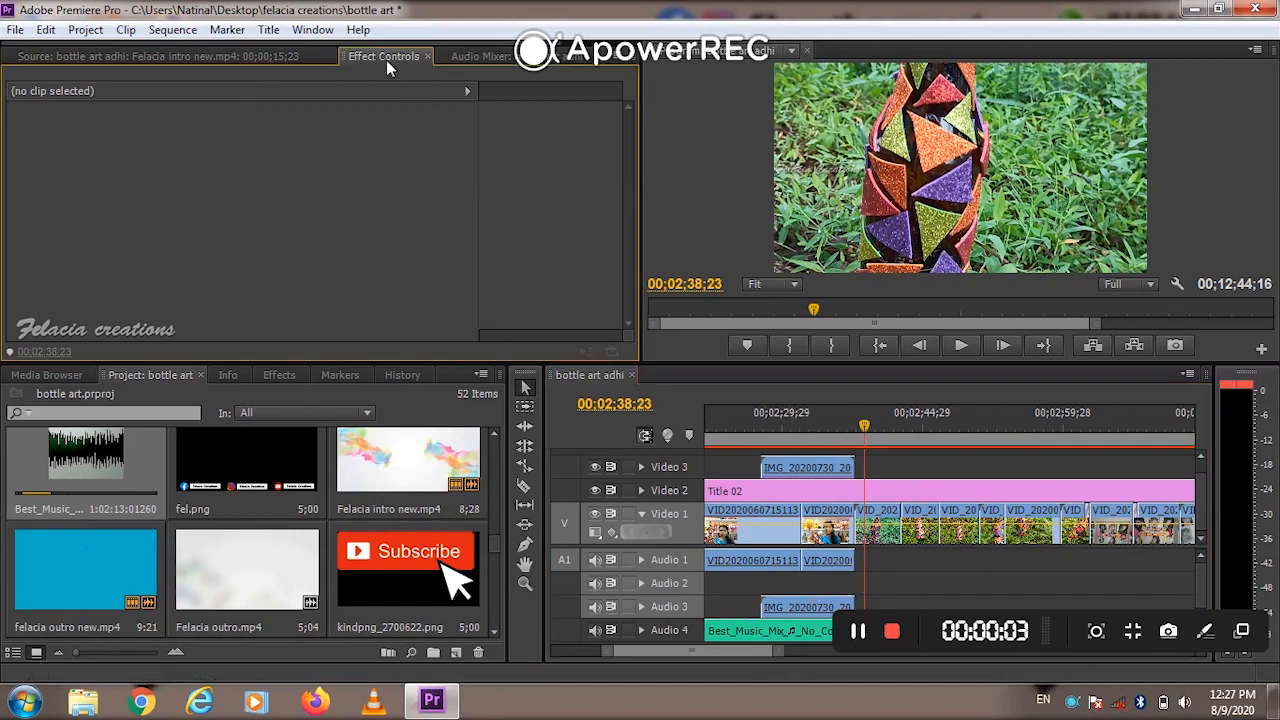
click(797, 637)
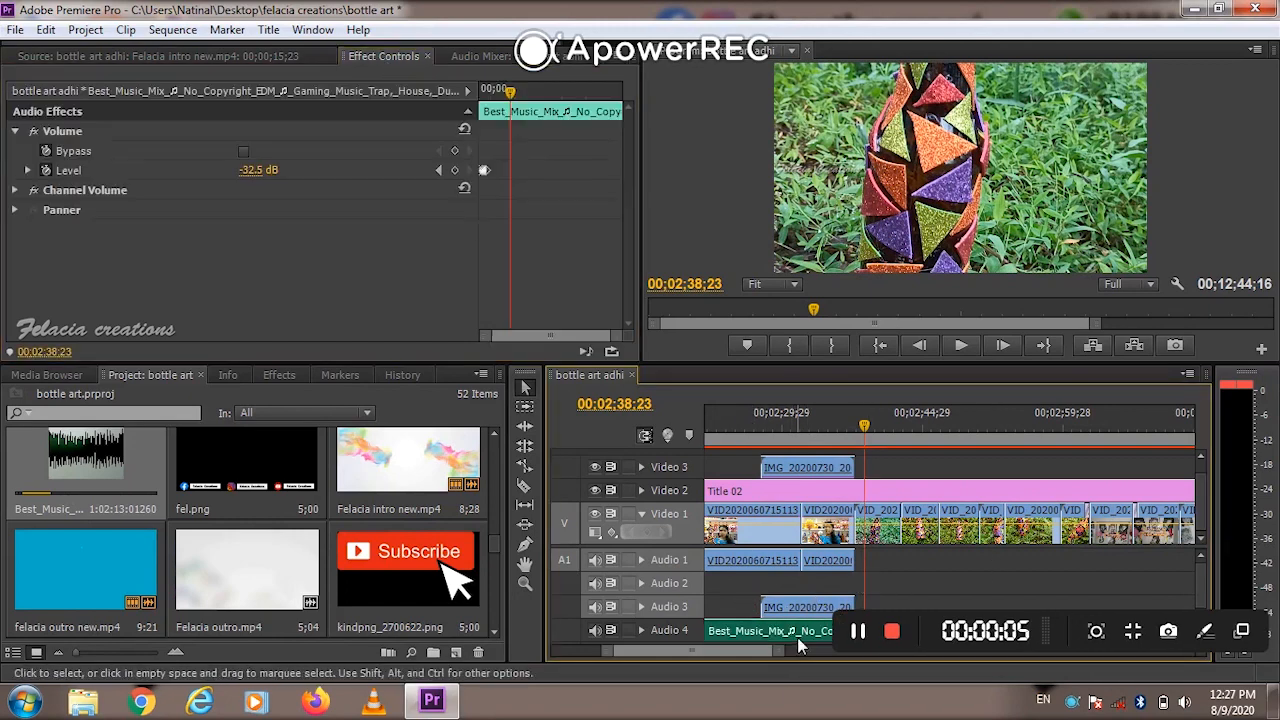
click(260, 170)
drag(277, 170, 320, 170)
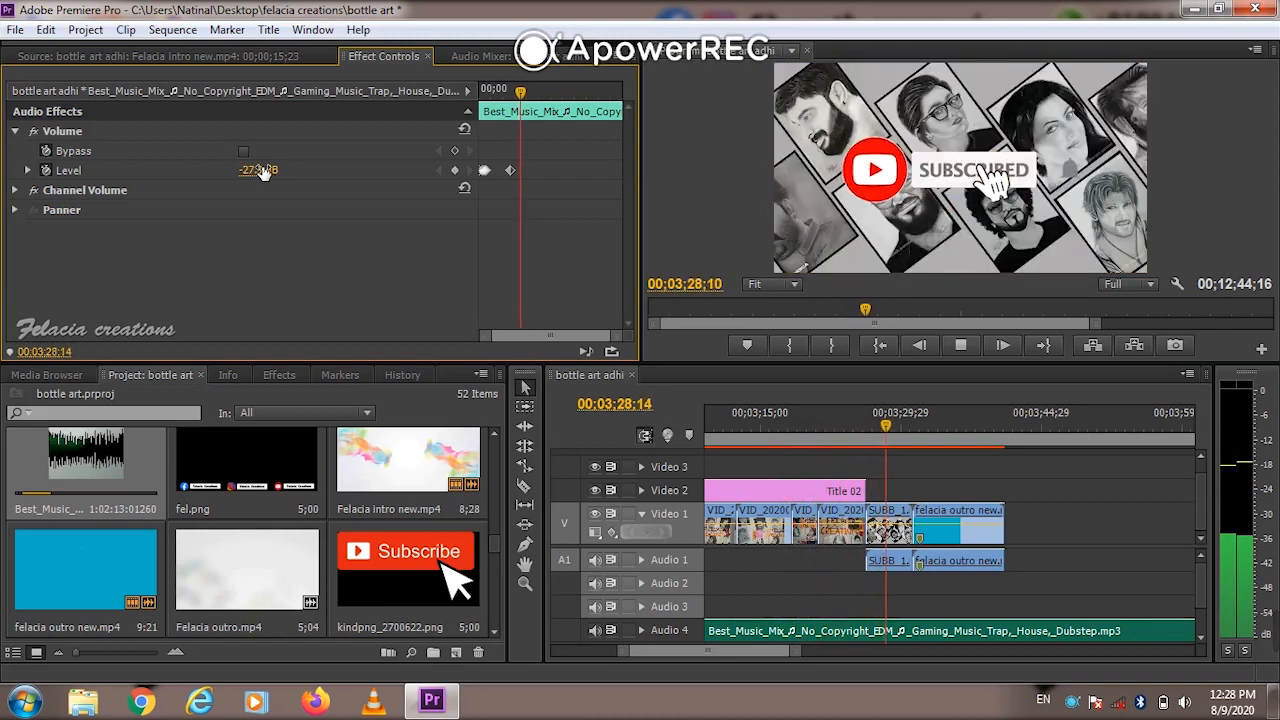
key(space)
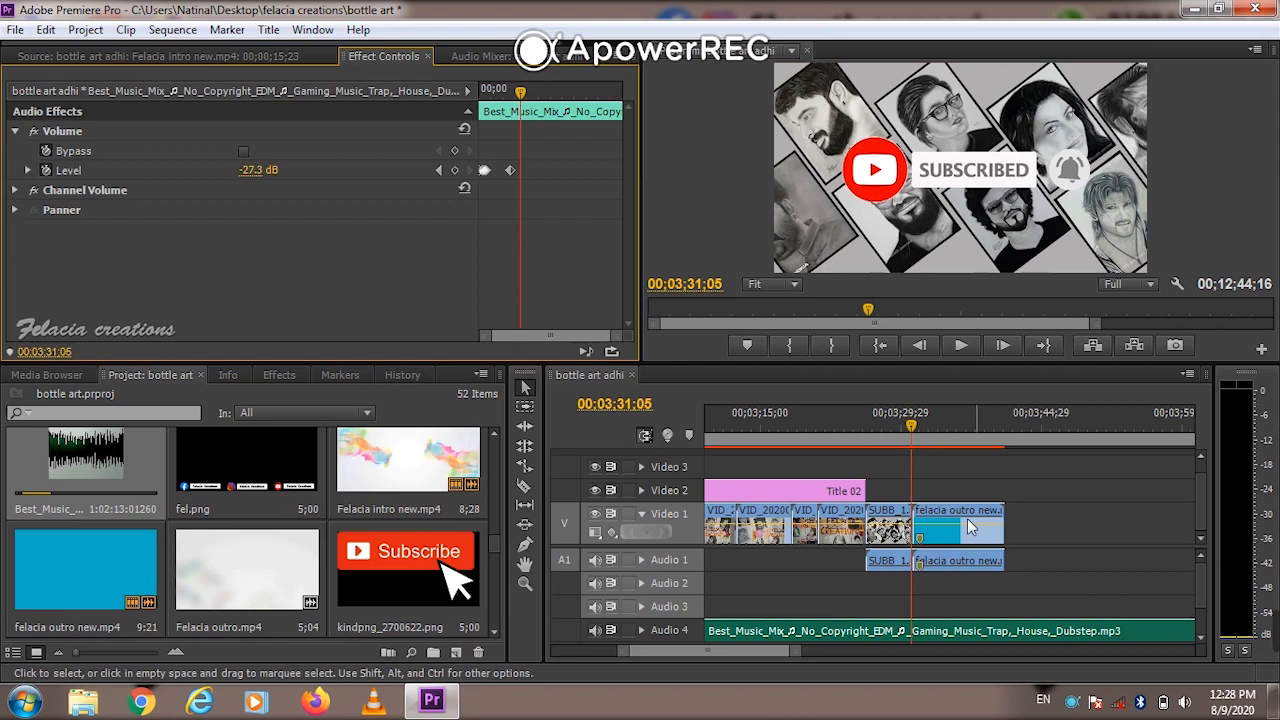
Shorten the music clip on Audio 4 from its end so it stops at about 00;04;07;00
drag(758, 655, 769, 653)
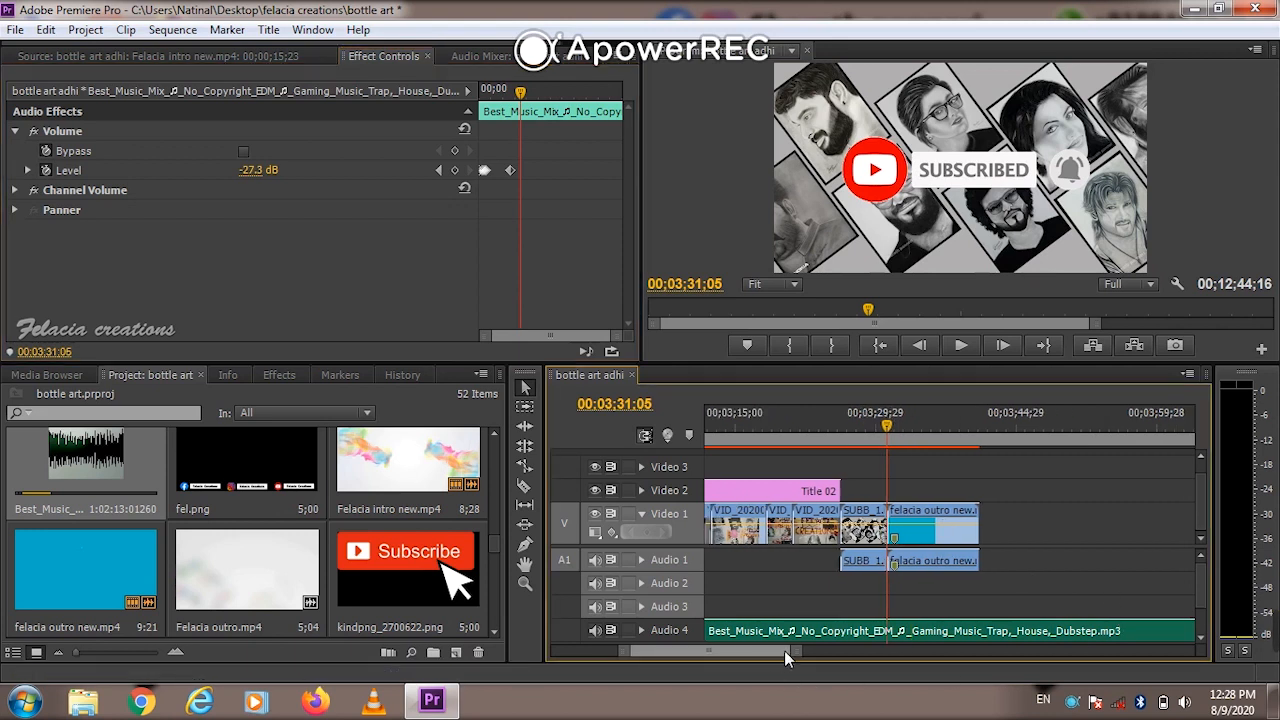
key(minus)
key(minus)
key(minus)
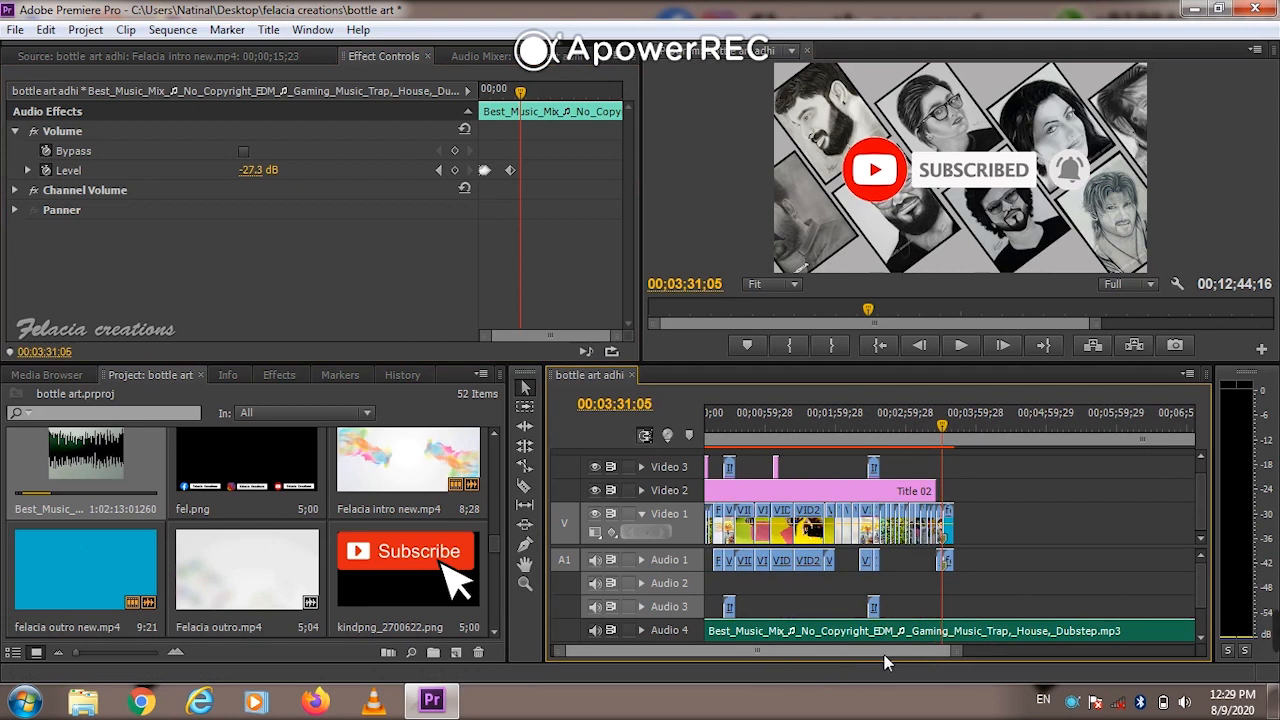
drag(885, 657, 903, 631)
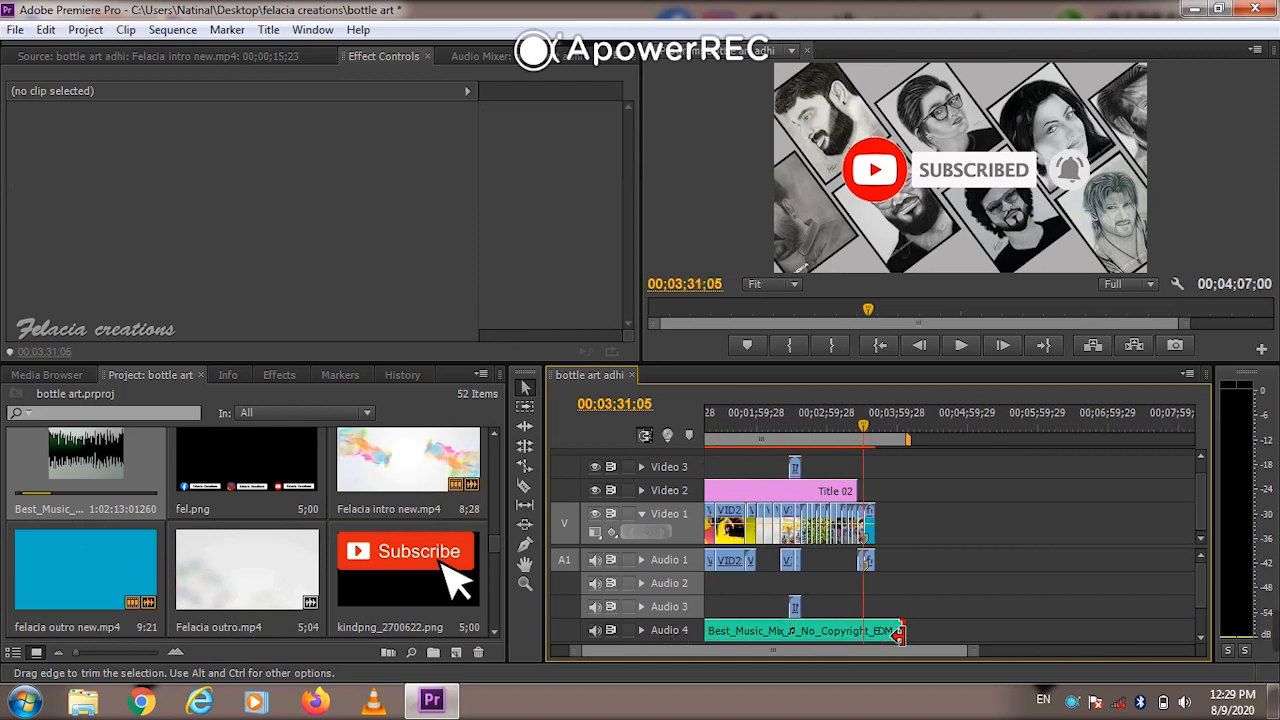
Trim the end of the Audio 4 music clip to 00;03;31;05, where felacia outro new.mp4 starts
key(equal)
key(equal)
key(equal)
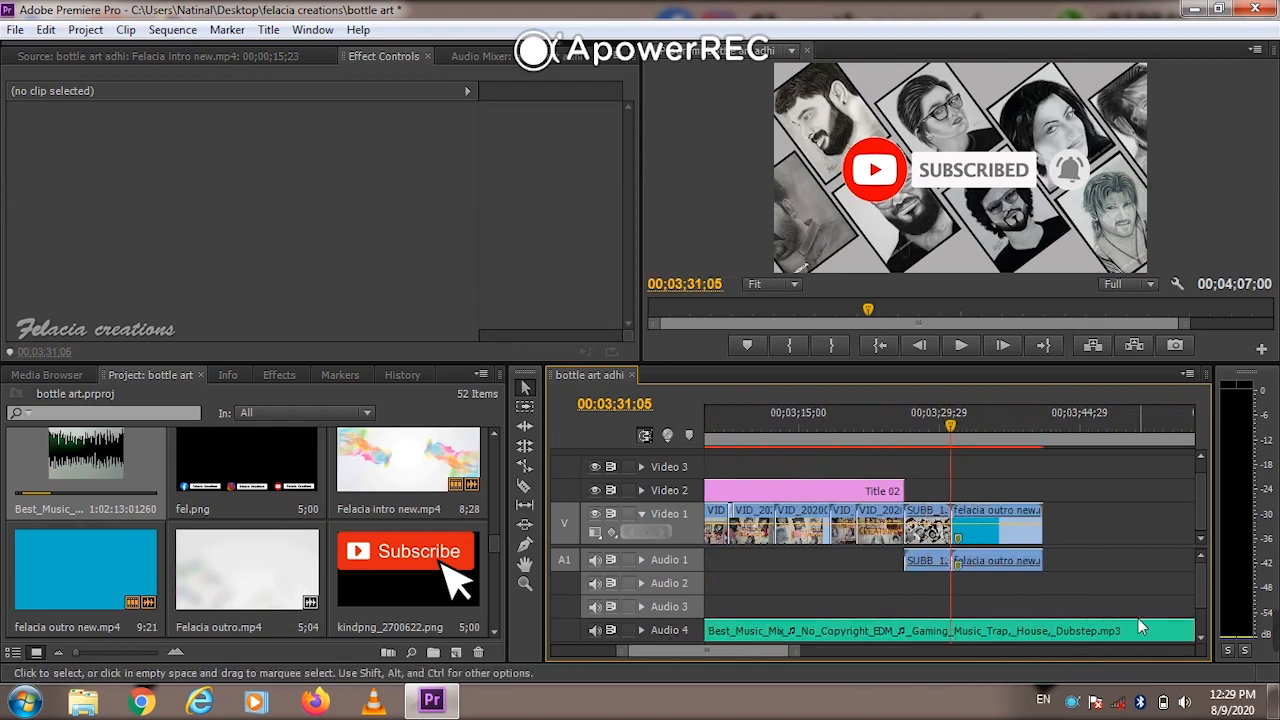
drag(717, 648, 725, 648)
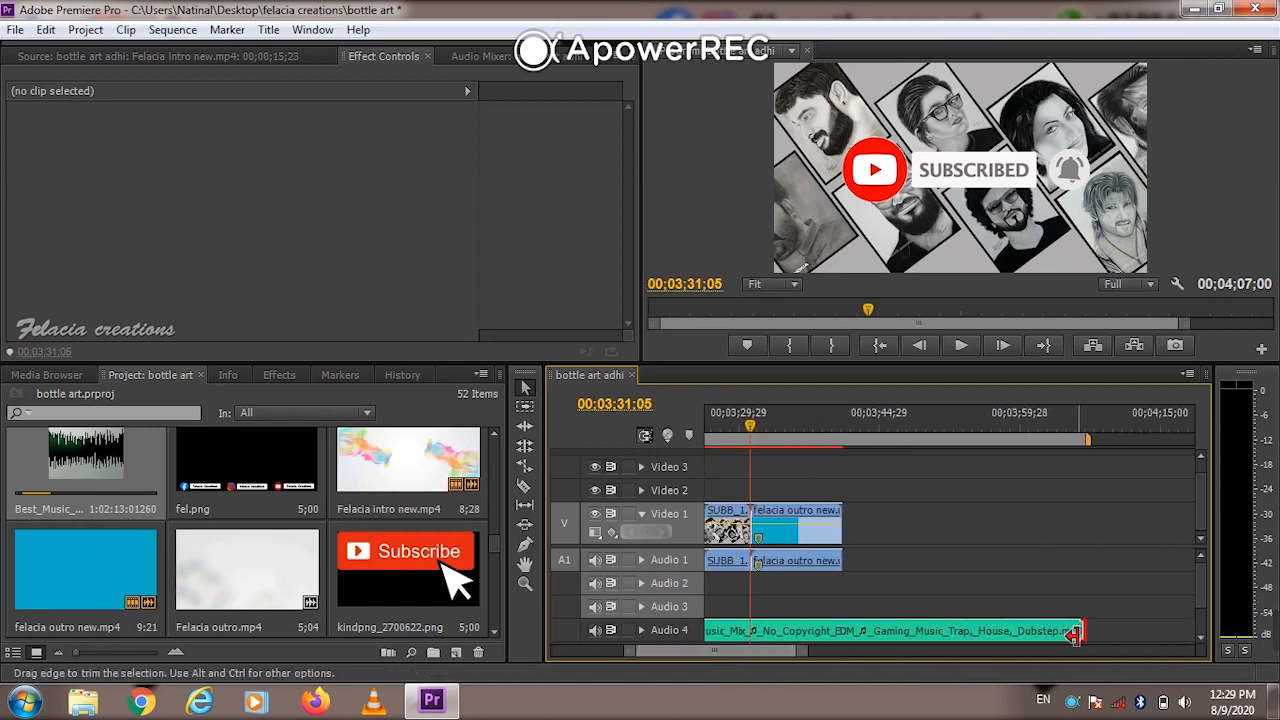
drag(1077, 630, 771, 632)
key(=)
key(=)
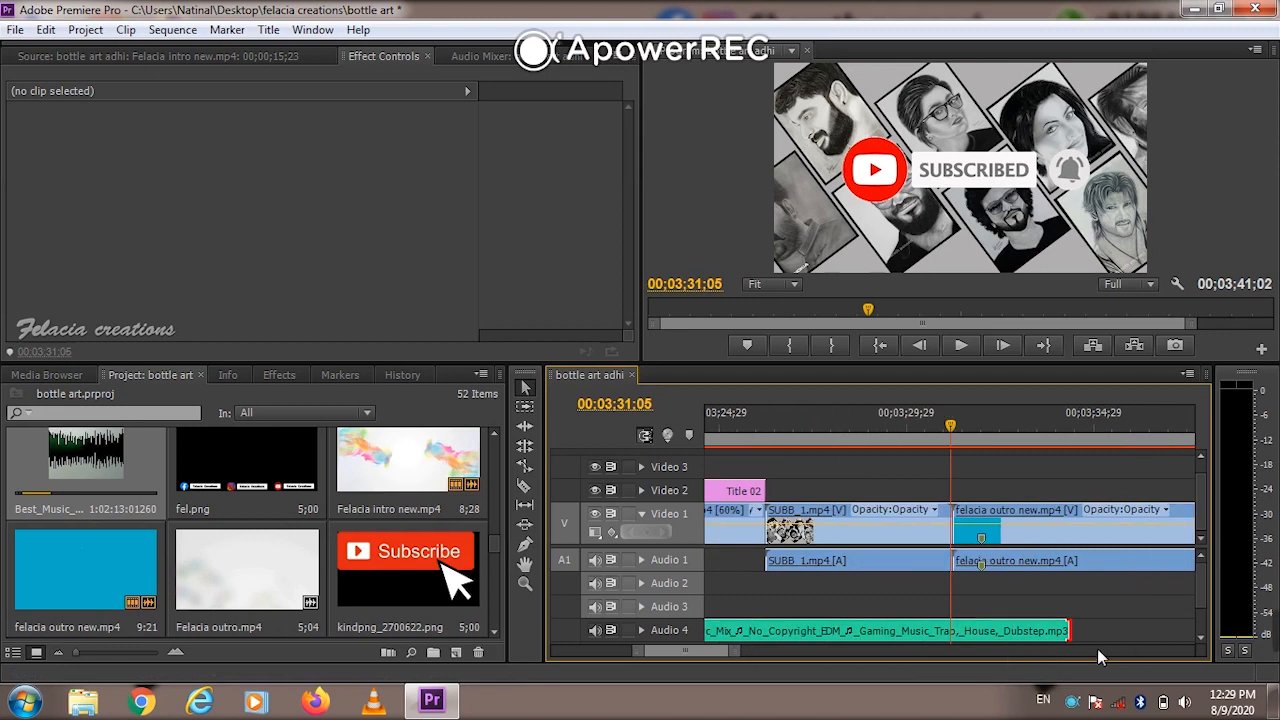
drag(969, 637, 951, 634)
Play across the music's end from 00;03;30;07 to 00;03;31;06, and return to the start of the sequence
key(space)
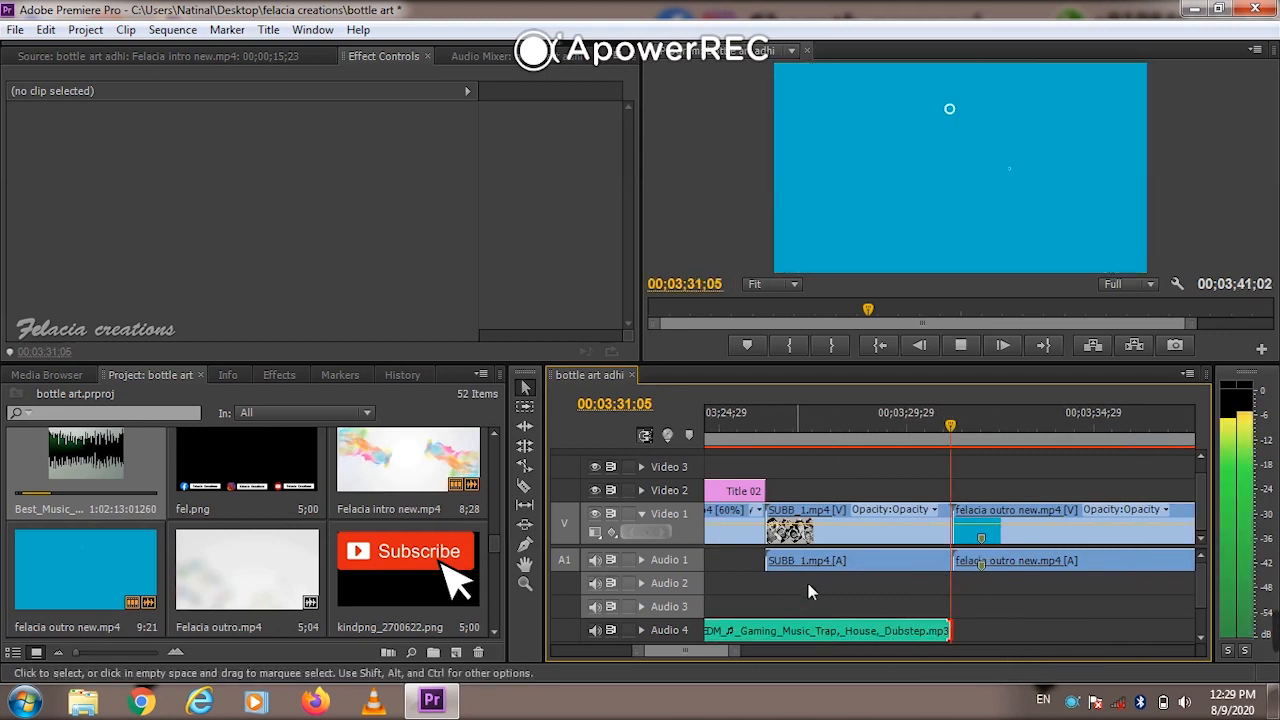
key(space)
click(916, 419)
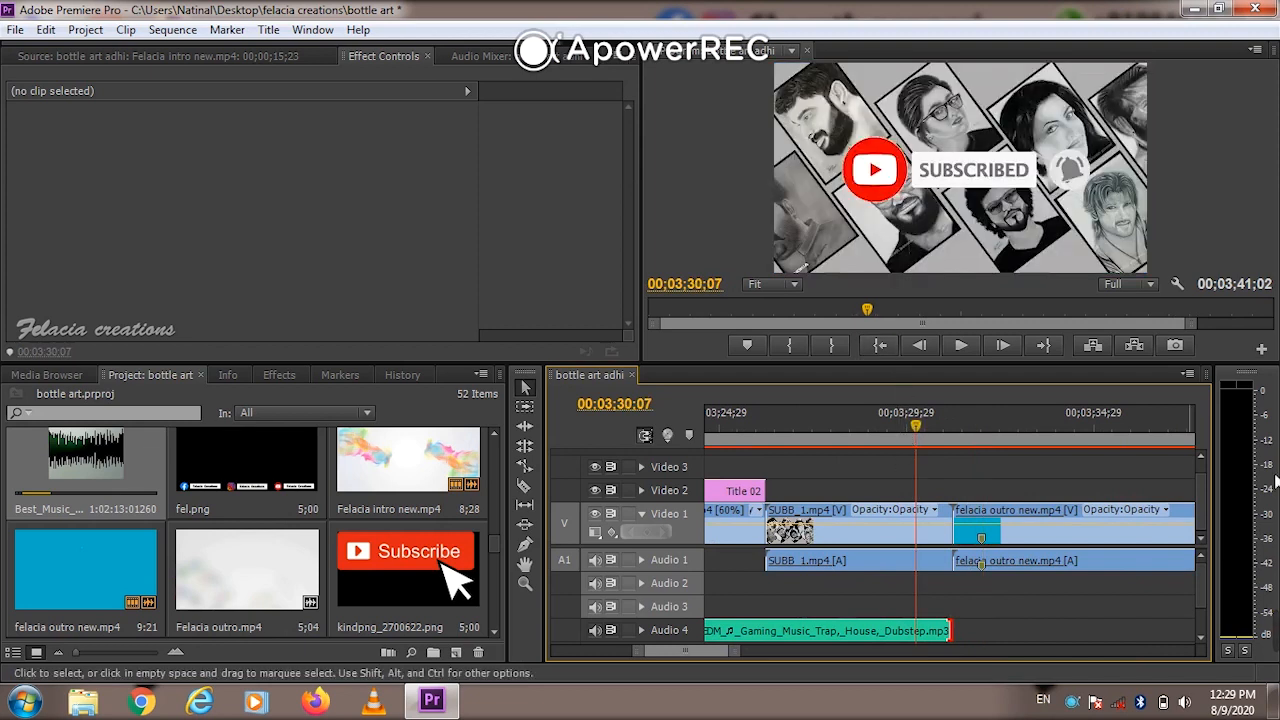
key(space)
key(space)
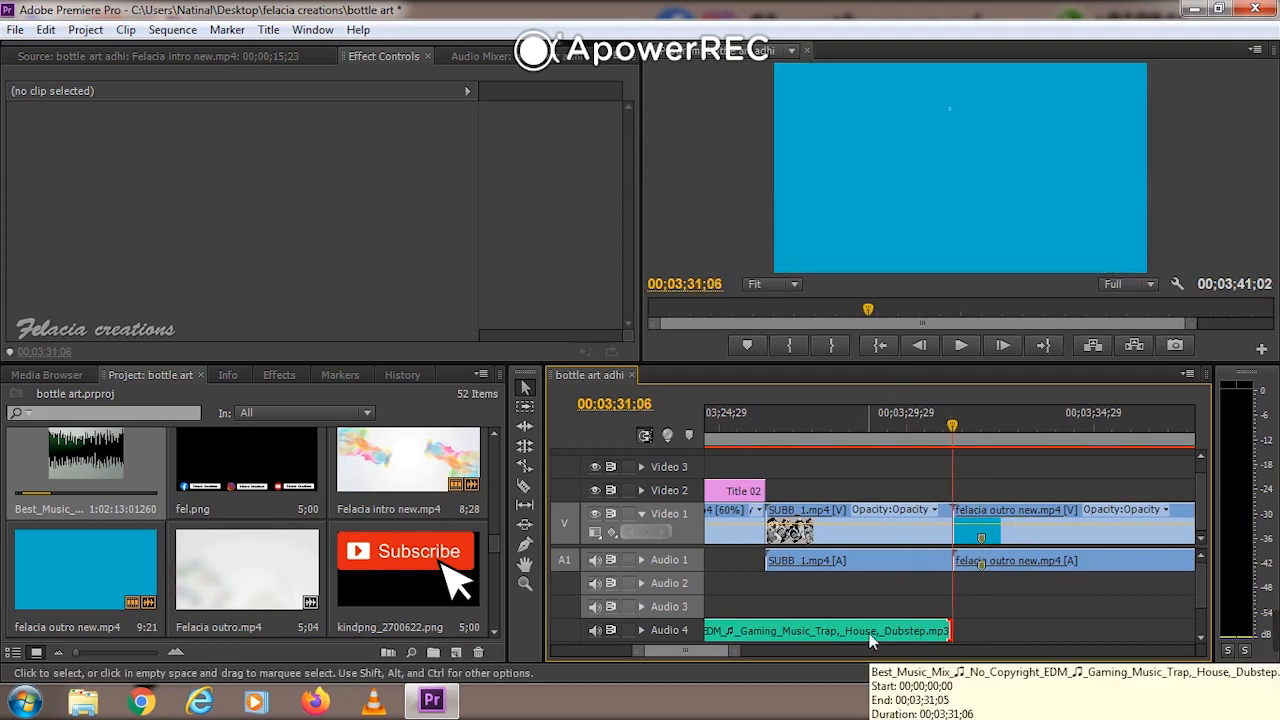
drag(699, 650, 597, 649)
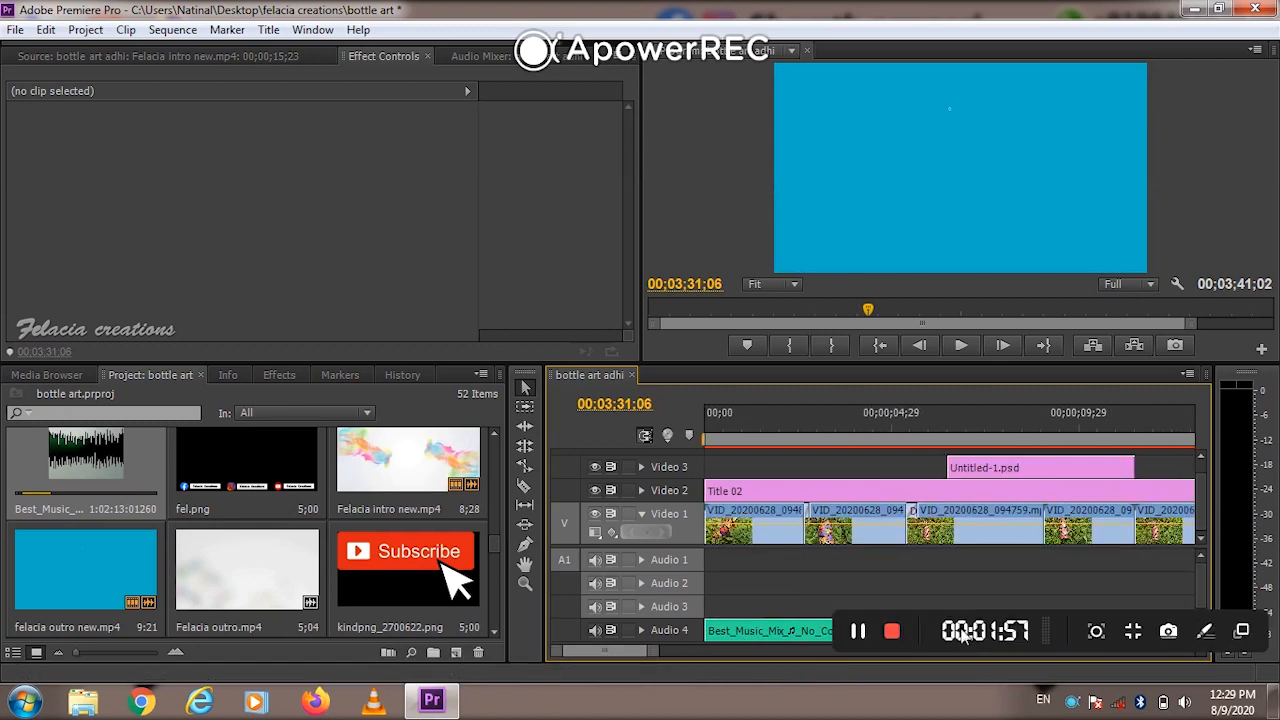
click(703, 418)
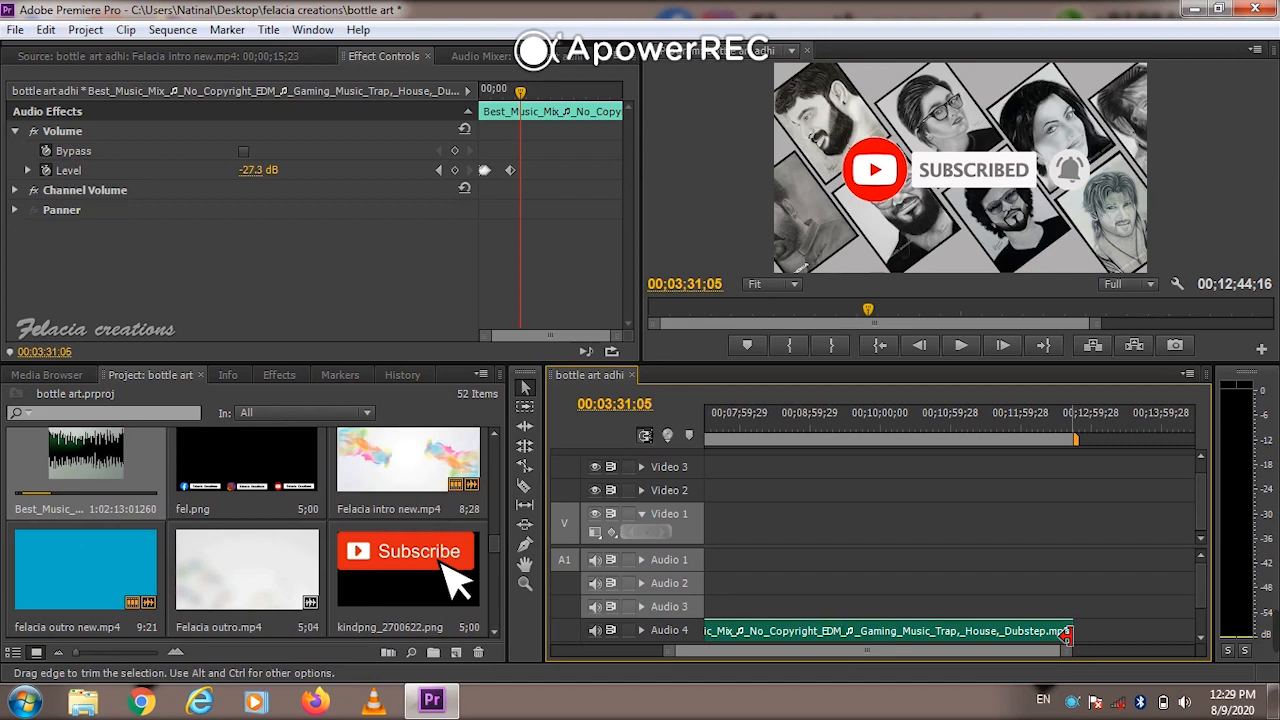
Trim the end of the Audio 4 music clip to 00;03;31;05, where felacia outro new.mp4 starts
drag(1067, 633, 902, 632)
key(=)
key(=)
key(=)
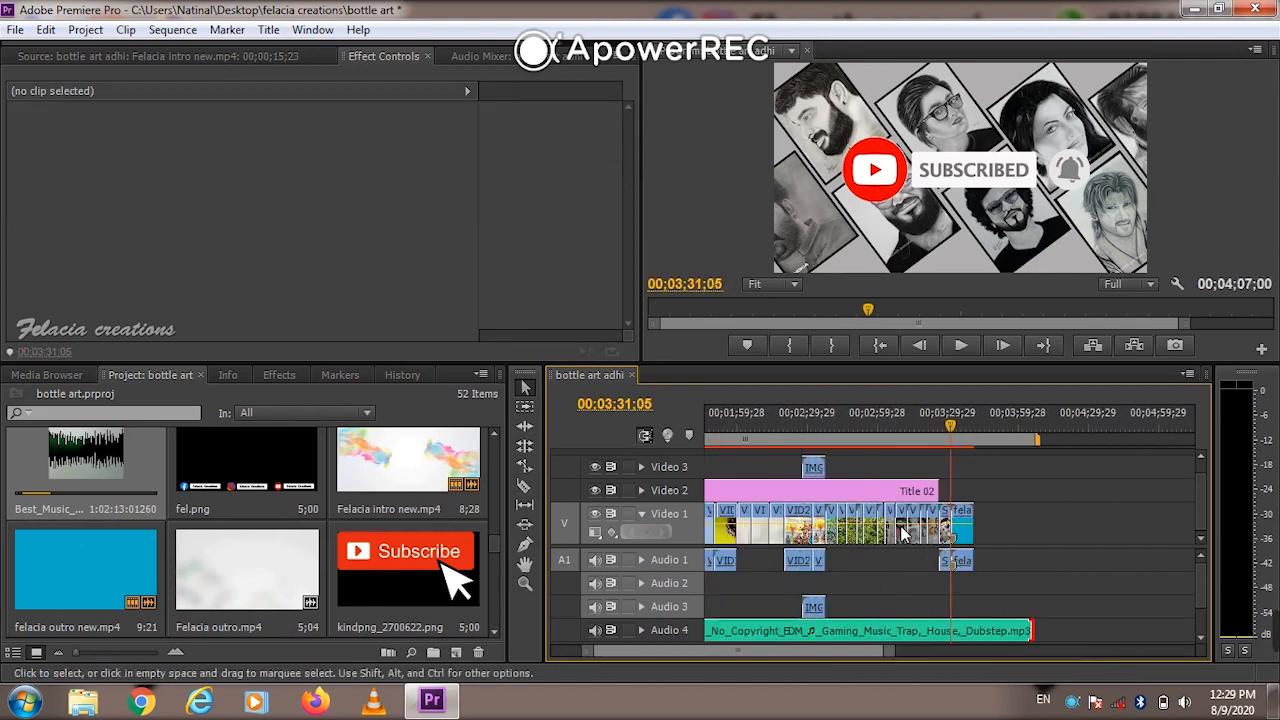
drag(716, 646, 726, 648)
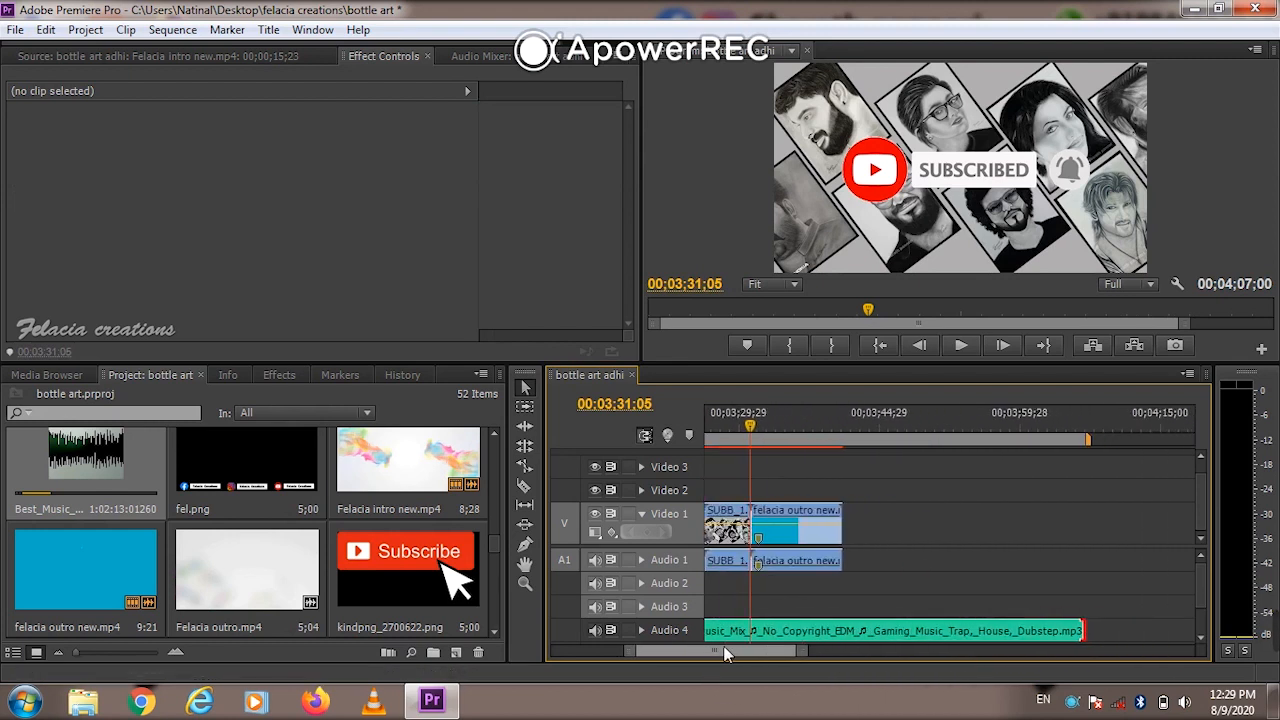
drag(1077, 630, 773, 631)
key(=)
key(=)
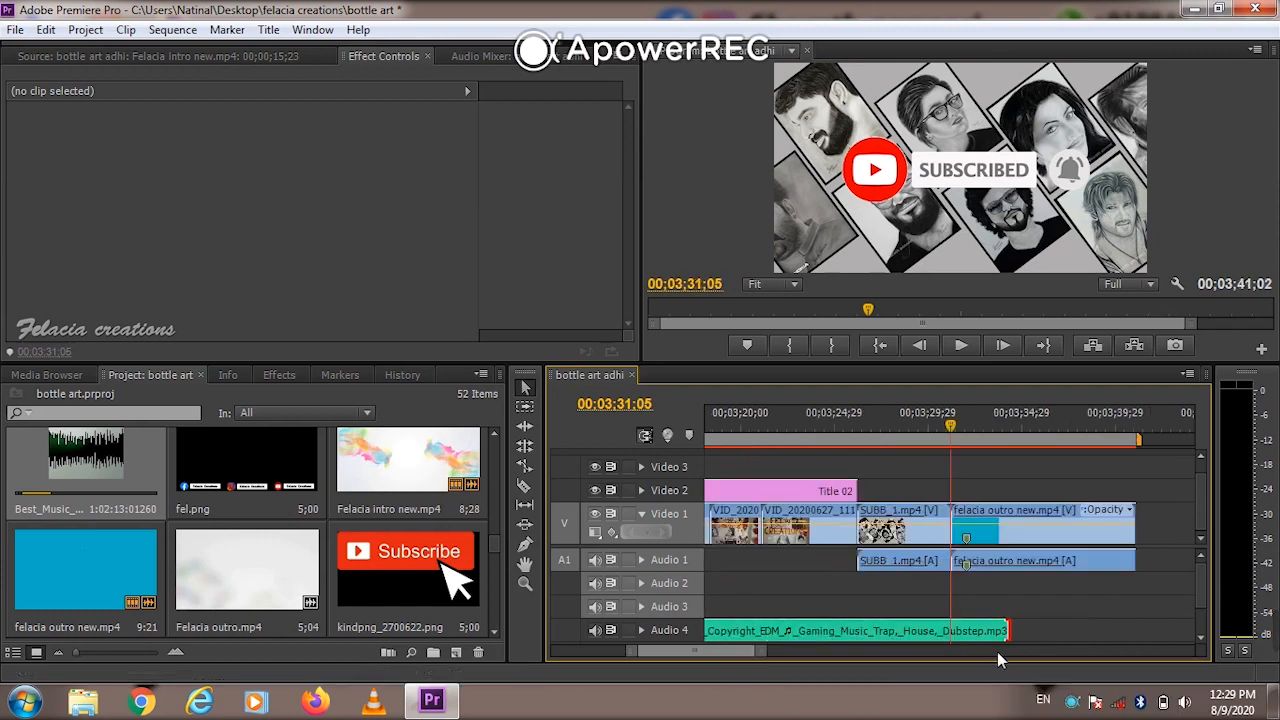
drag(1063, 630, 950, 630)
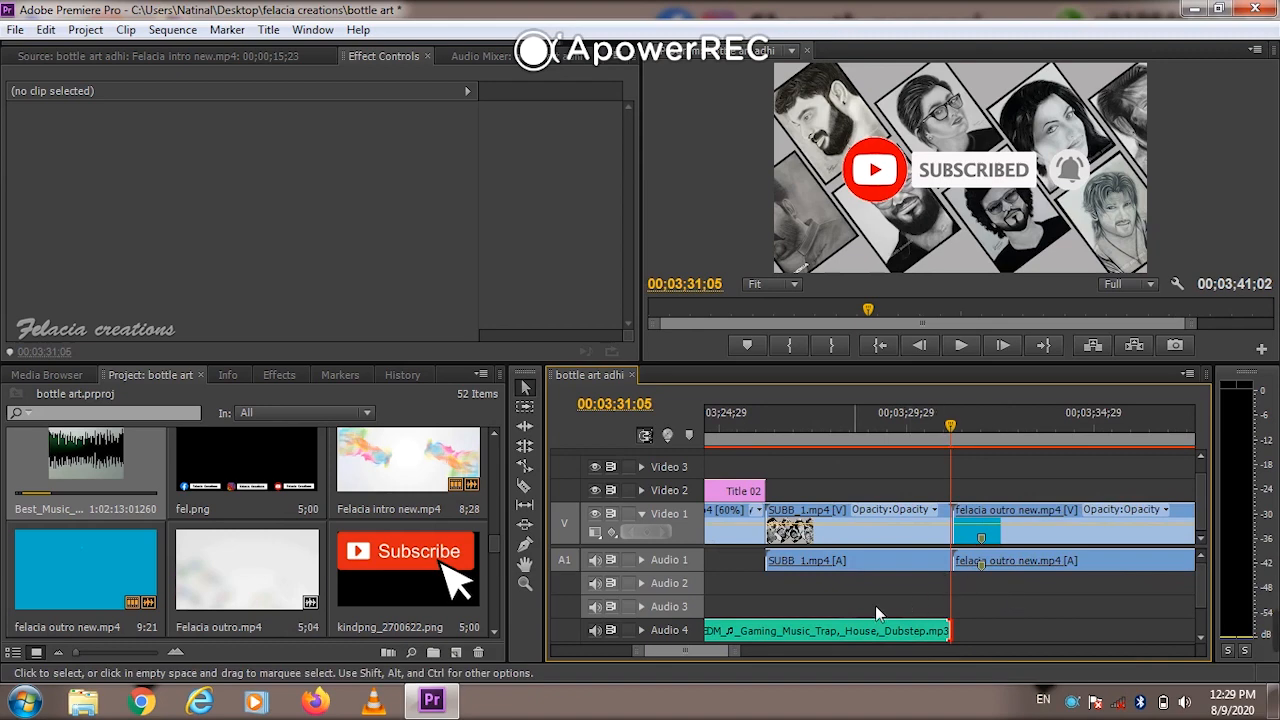
Play the transition from the music's end into the outro, from 00;03;30;07 to 00;03;31;06
click(960, 345)
click(879, 346)
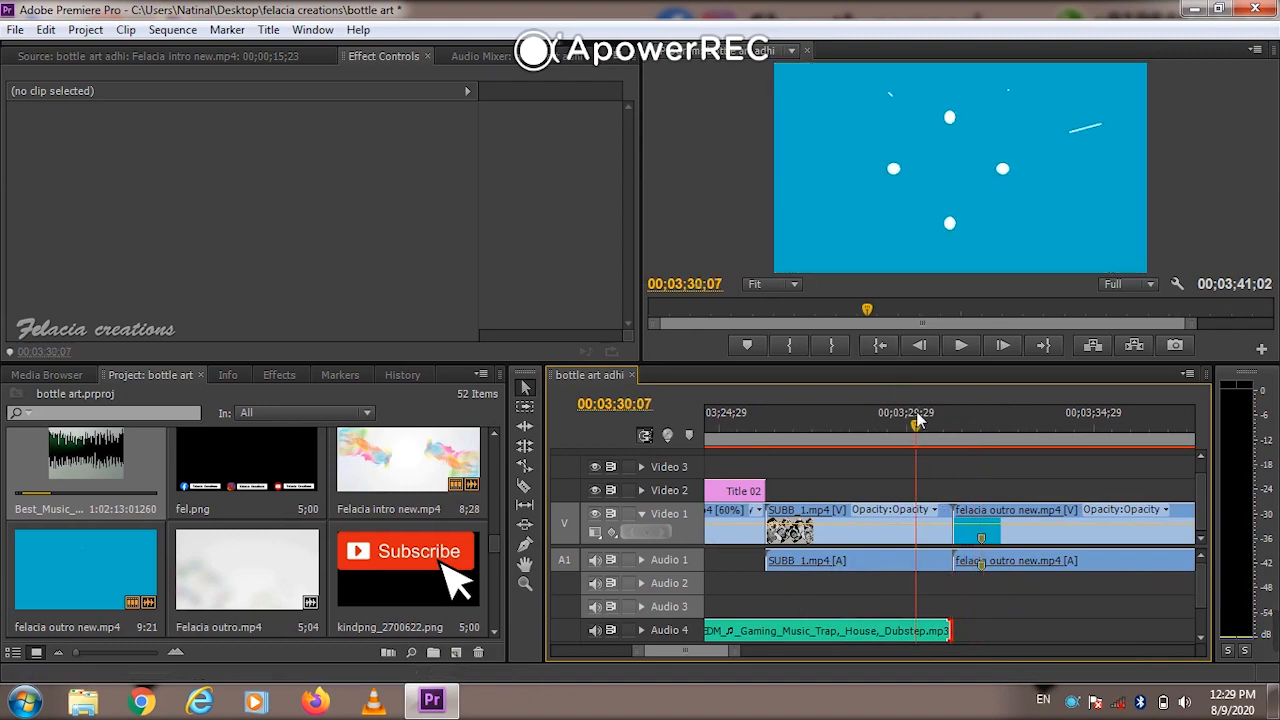
key(space)
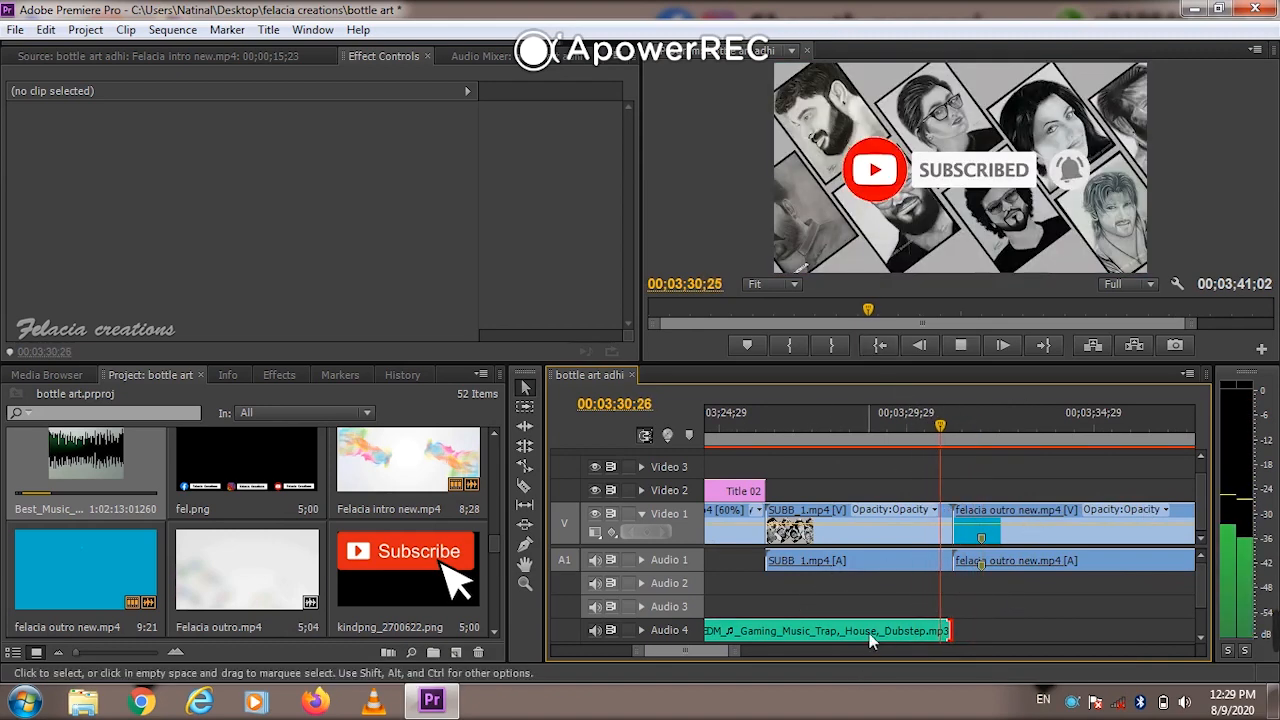
key(space)
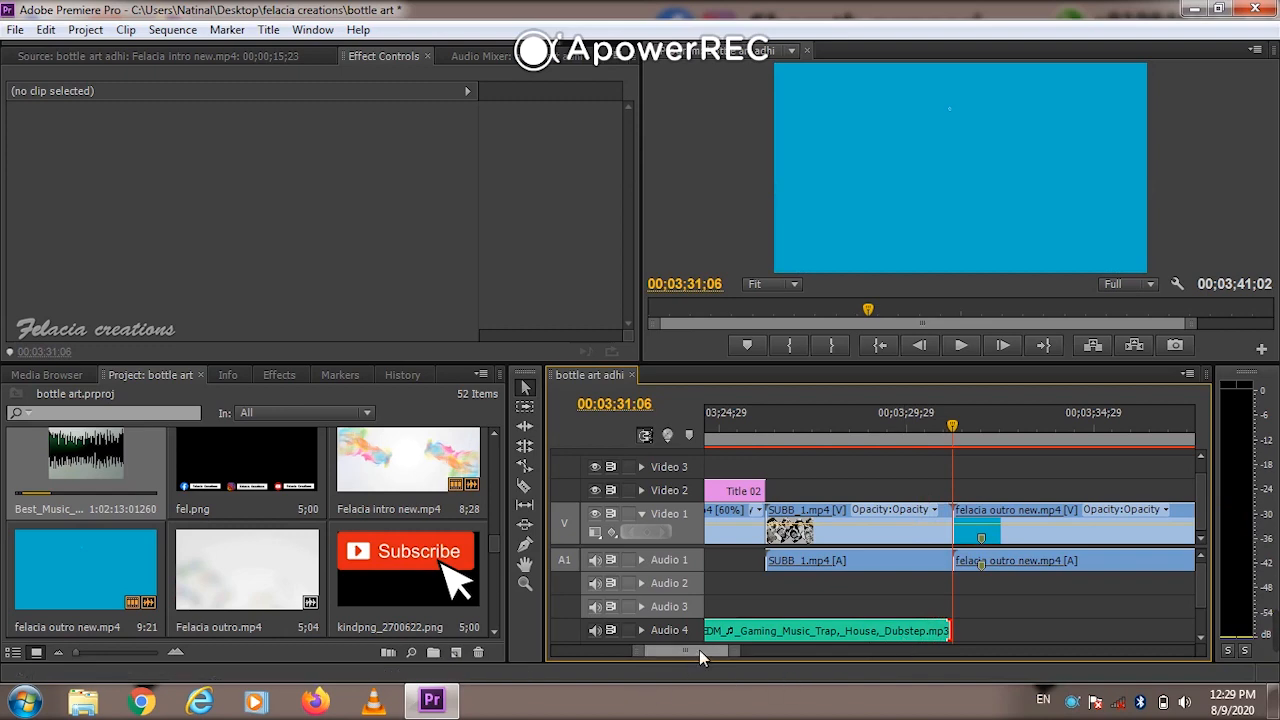
Return to the start of the sequence and mark an In point at 00;00;00;00
drag(699, 650, 555, 658)
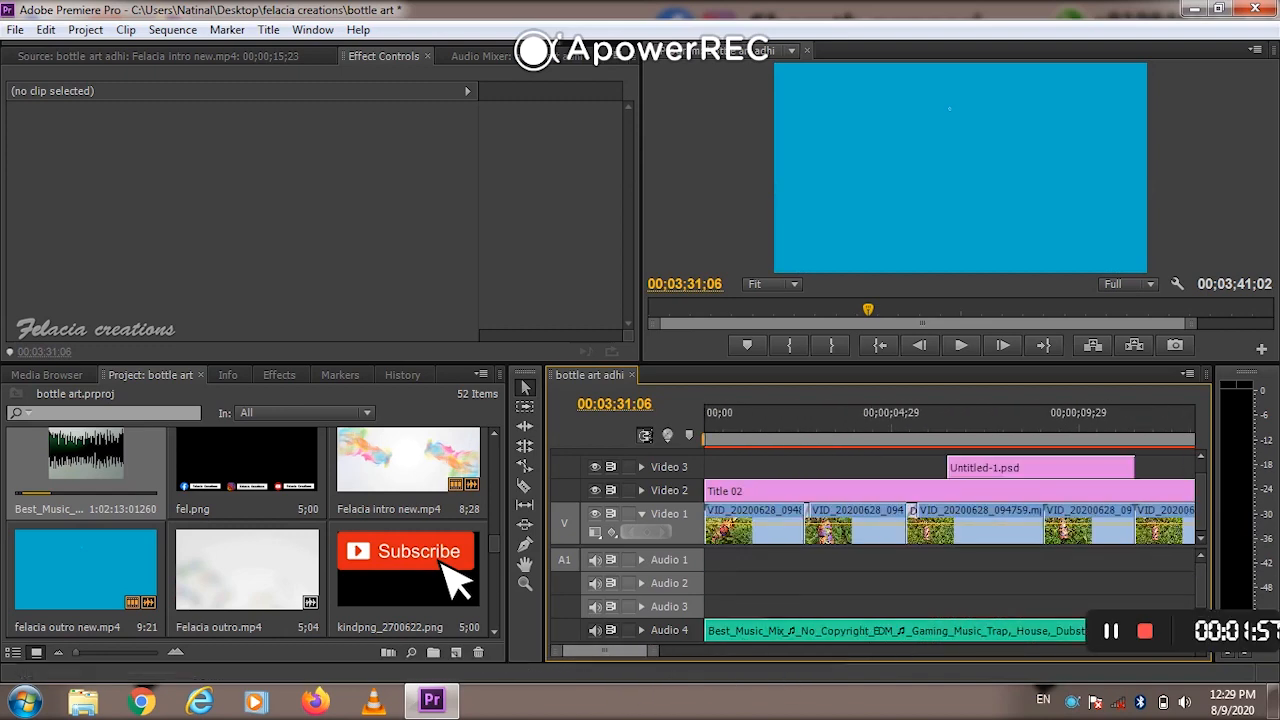
click(704, 419)
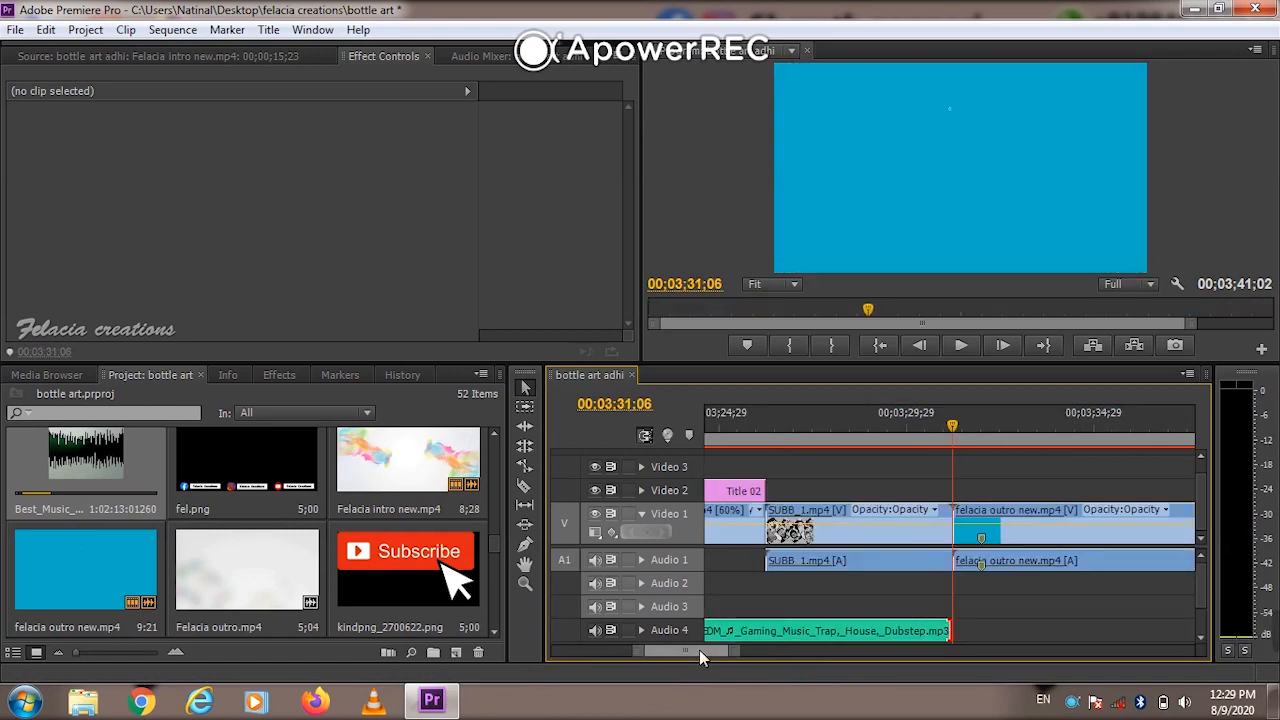
drag(699, 649, 583, 651)
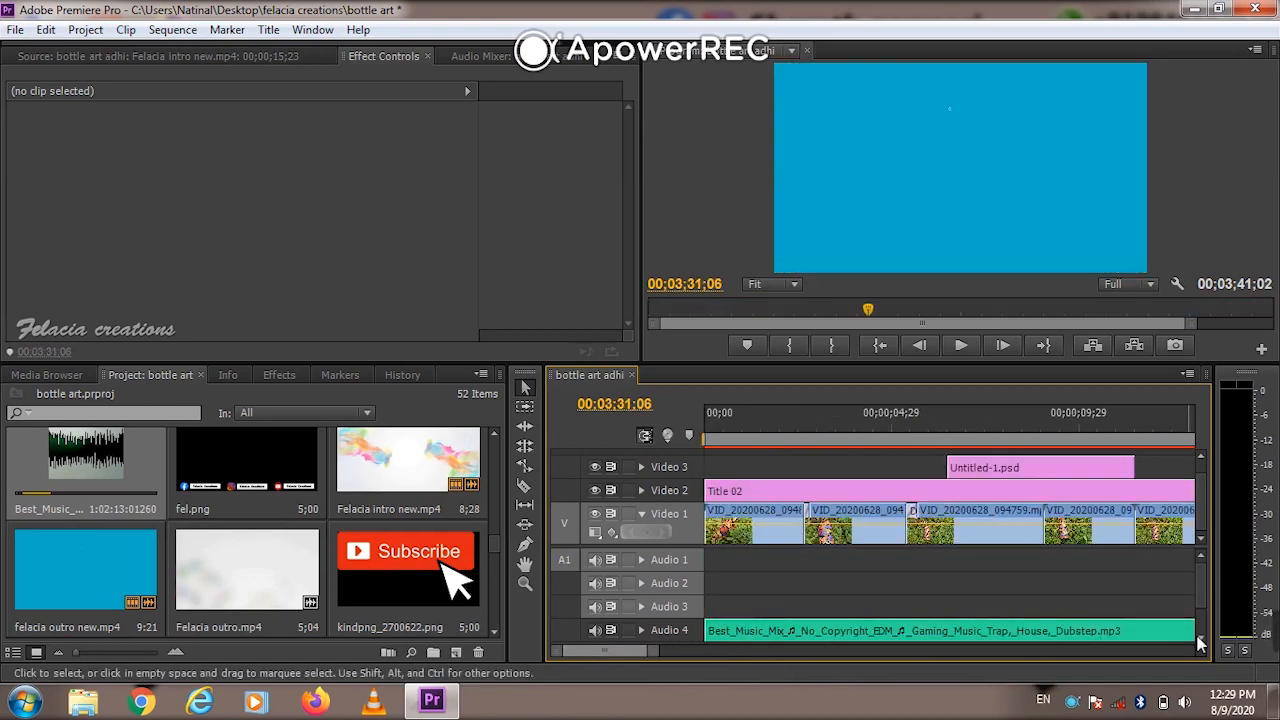
click(705, 420)
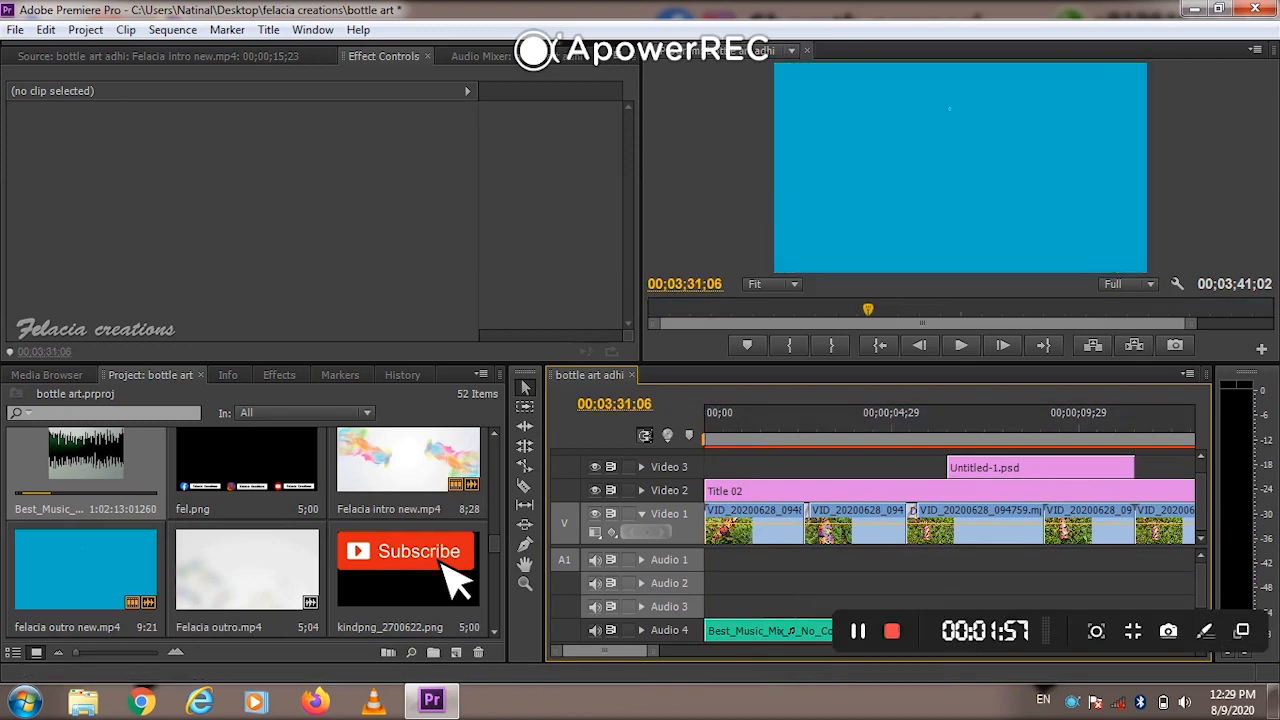
click(704, 419)
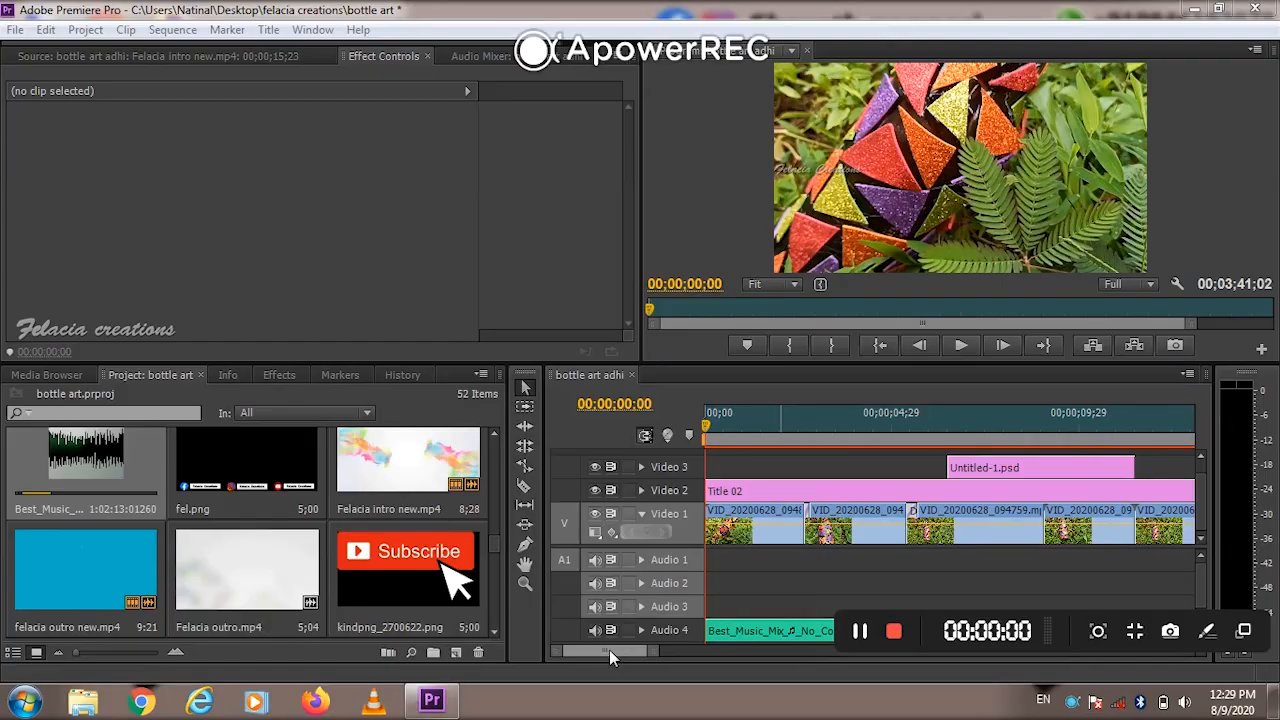
drag(716, 427, 706, 424)
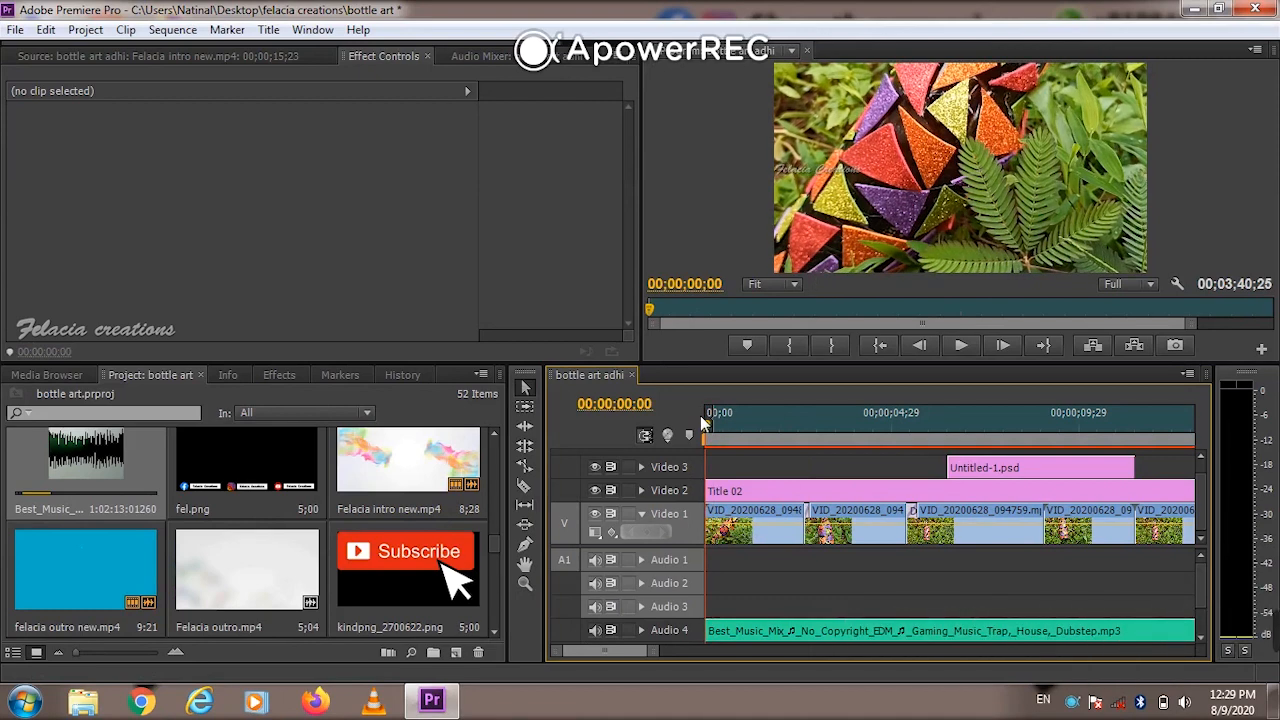
Mark an Out point at 00;03;40;29, at the end of the outro clip, and return the timeline view to its beginning
drag(612, 650, 699, 633)
click(768, 415)
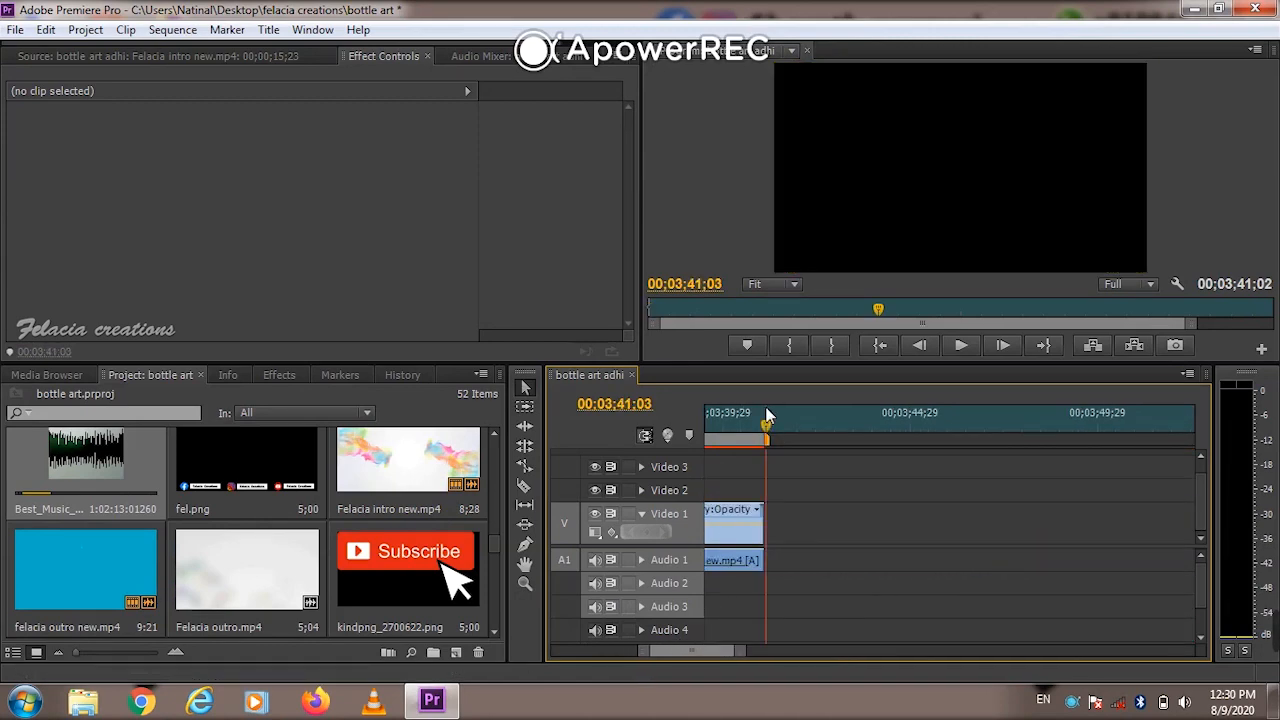
click(761, 415)
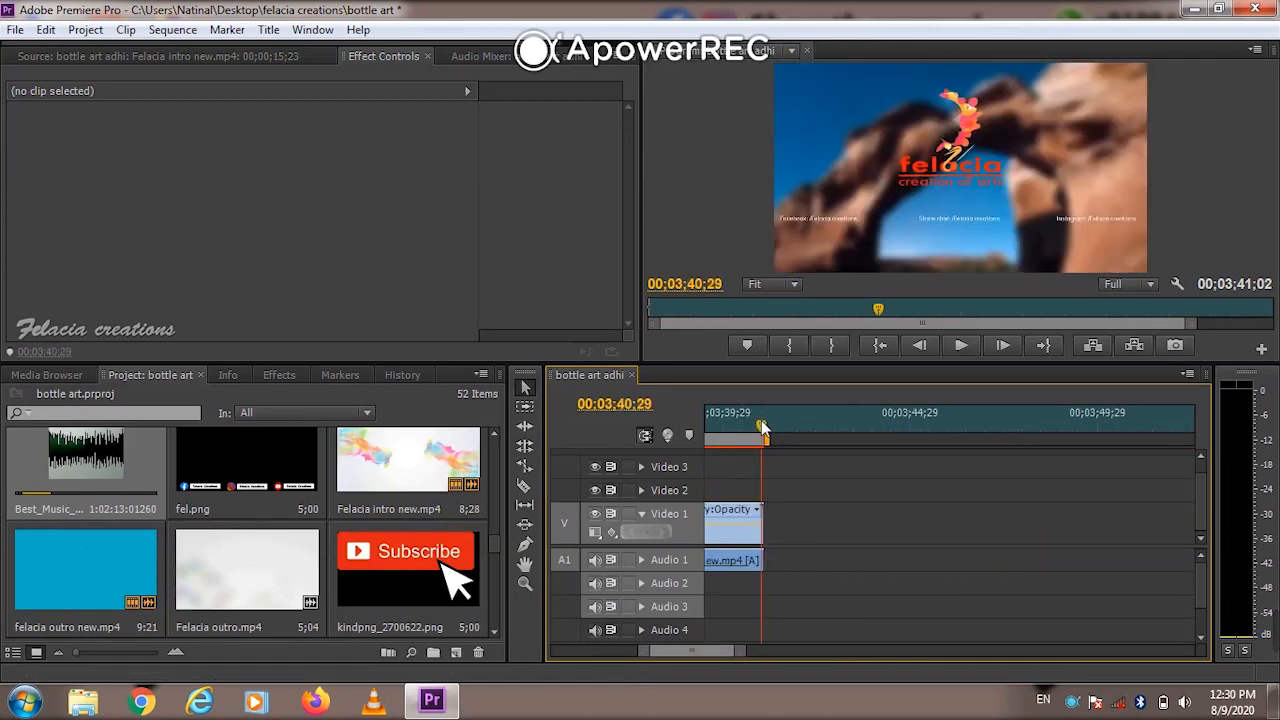
key(o)
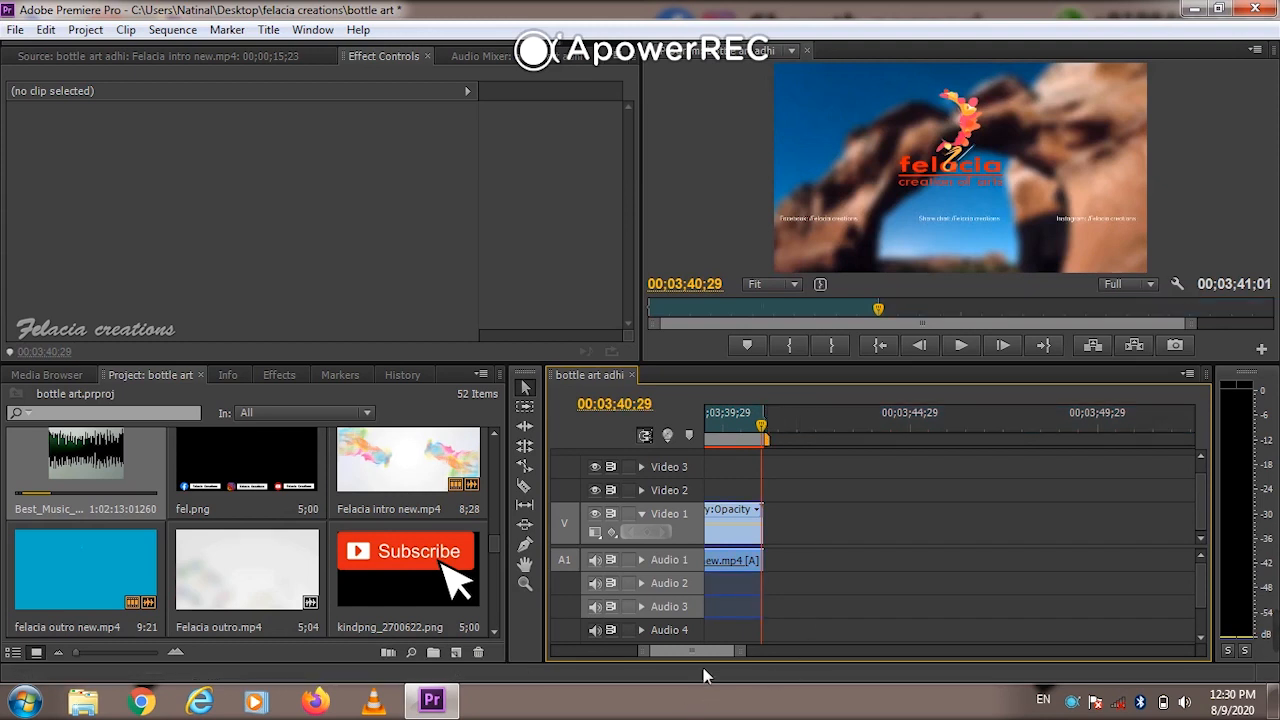
drag(701, 647, 605, 651)
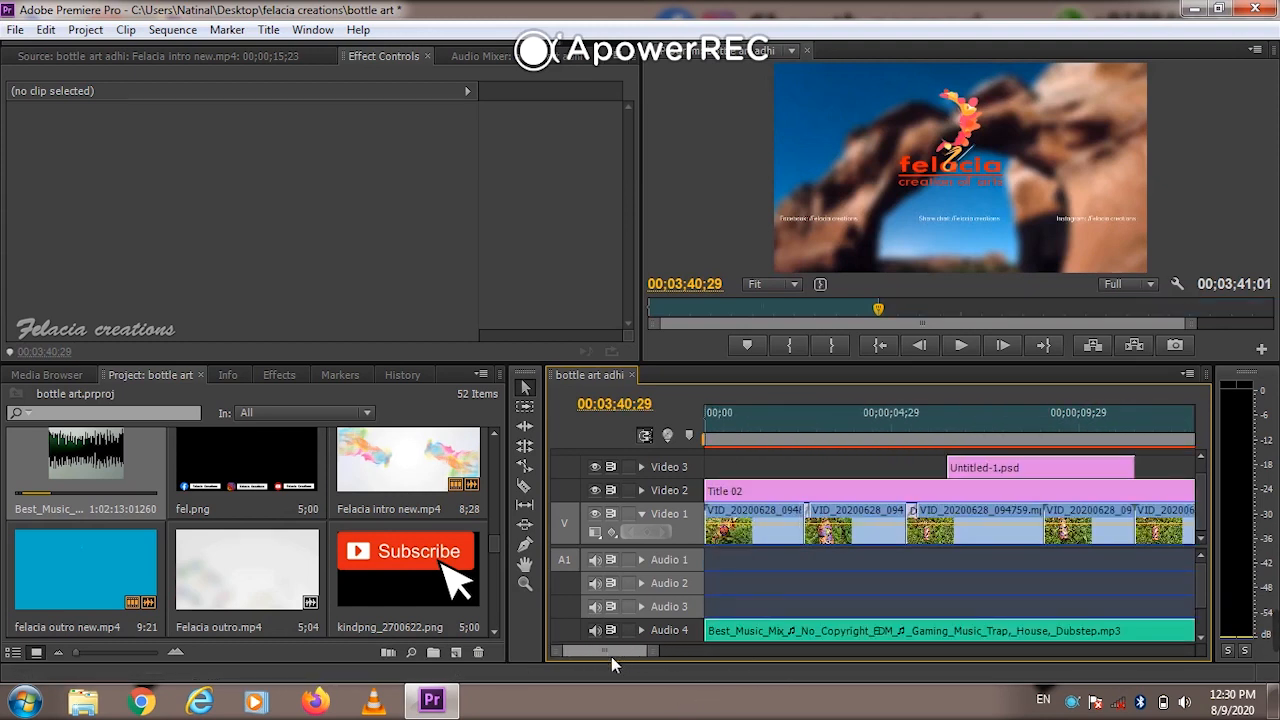
Open the media export settings for the sequence and set the source range to Entire Sequence
click(15, 30)
mouse_move(112, 476)
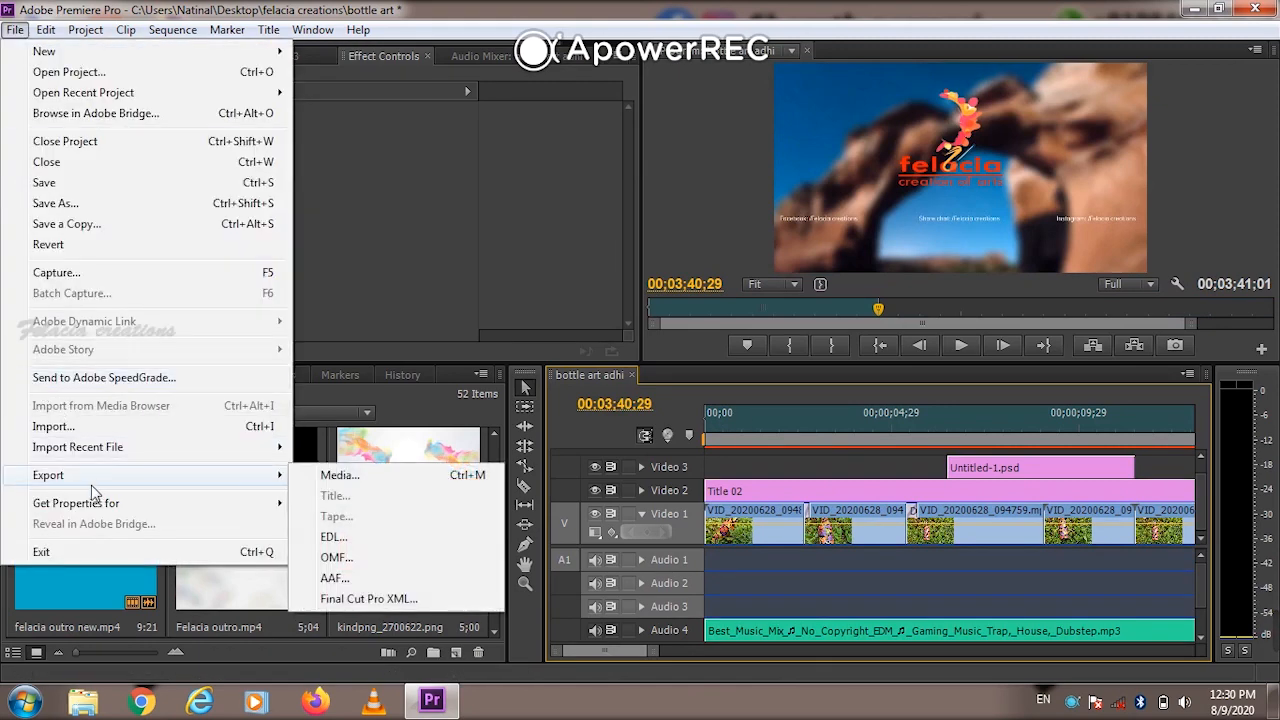
click(329, 478)
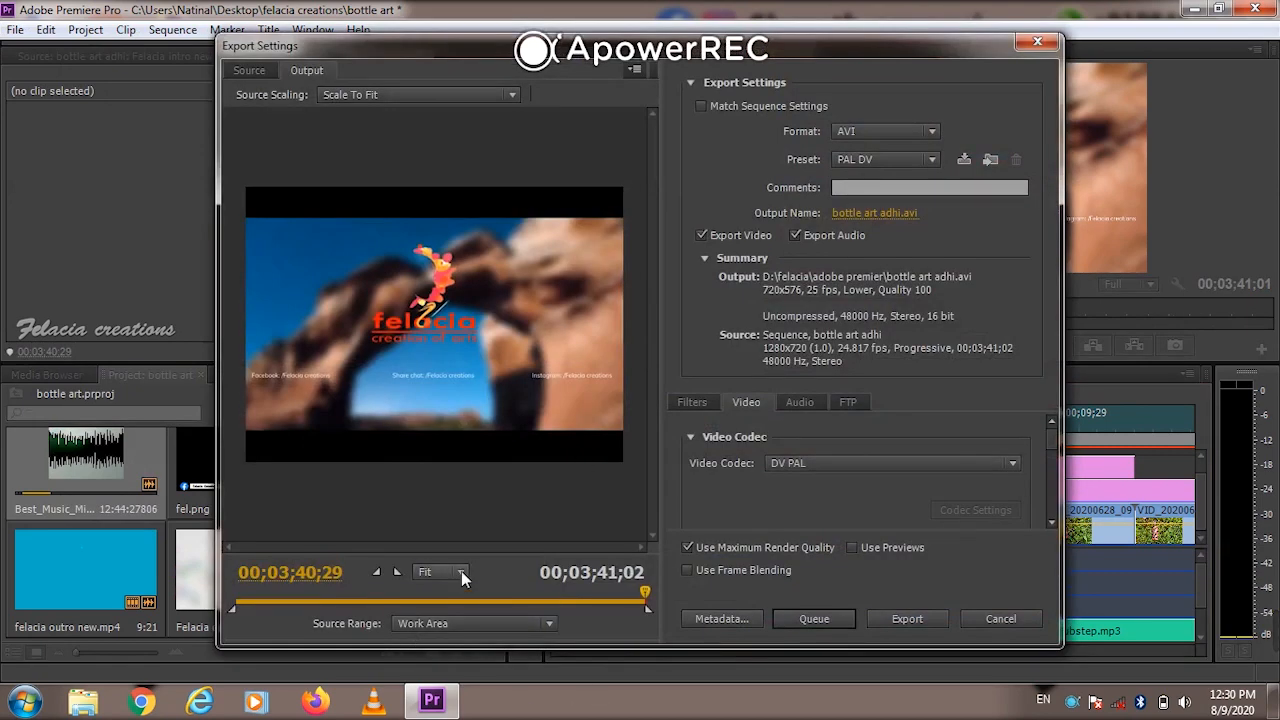
click(480, 623)
click(488, 540)
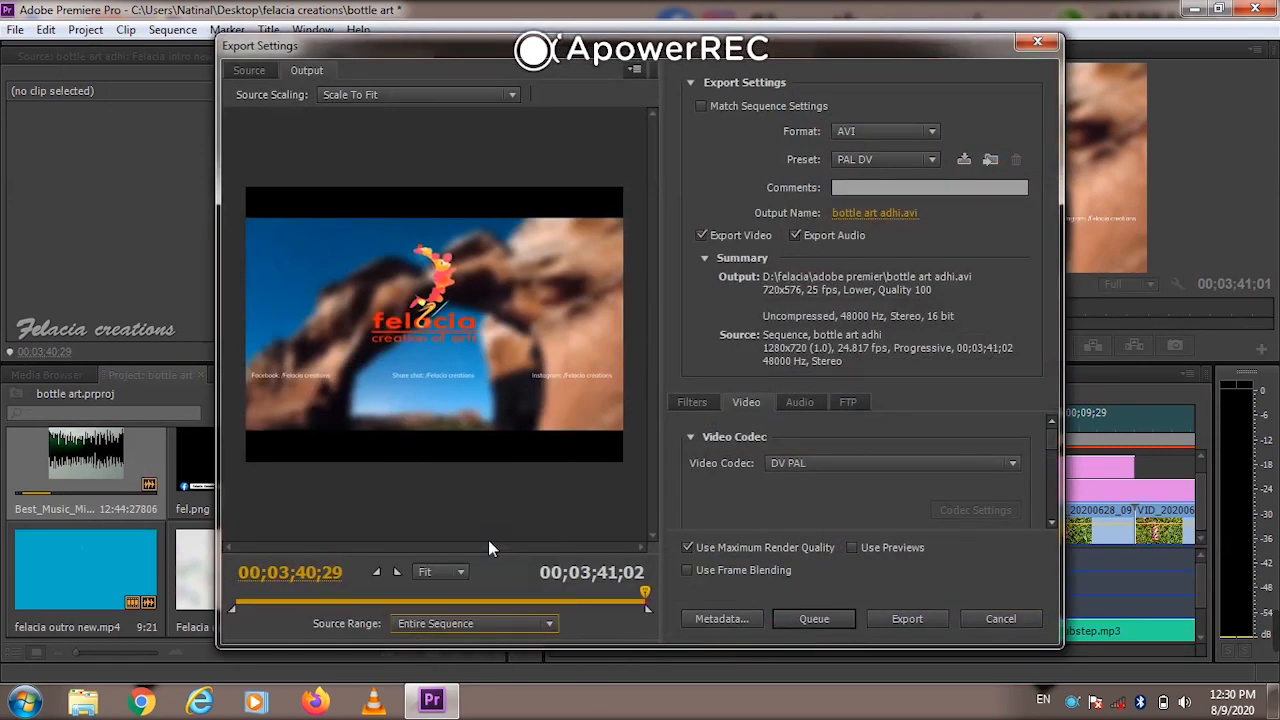
Set the export format to H.264 with the YouTube HD 1080p 23.976 preset
click(880, 129)
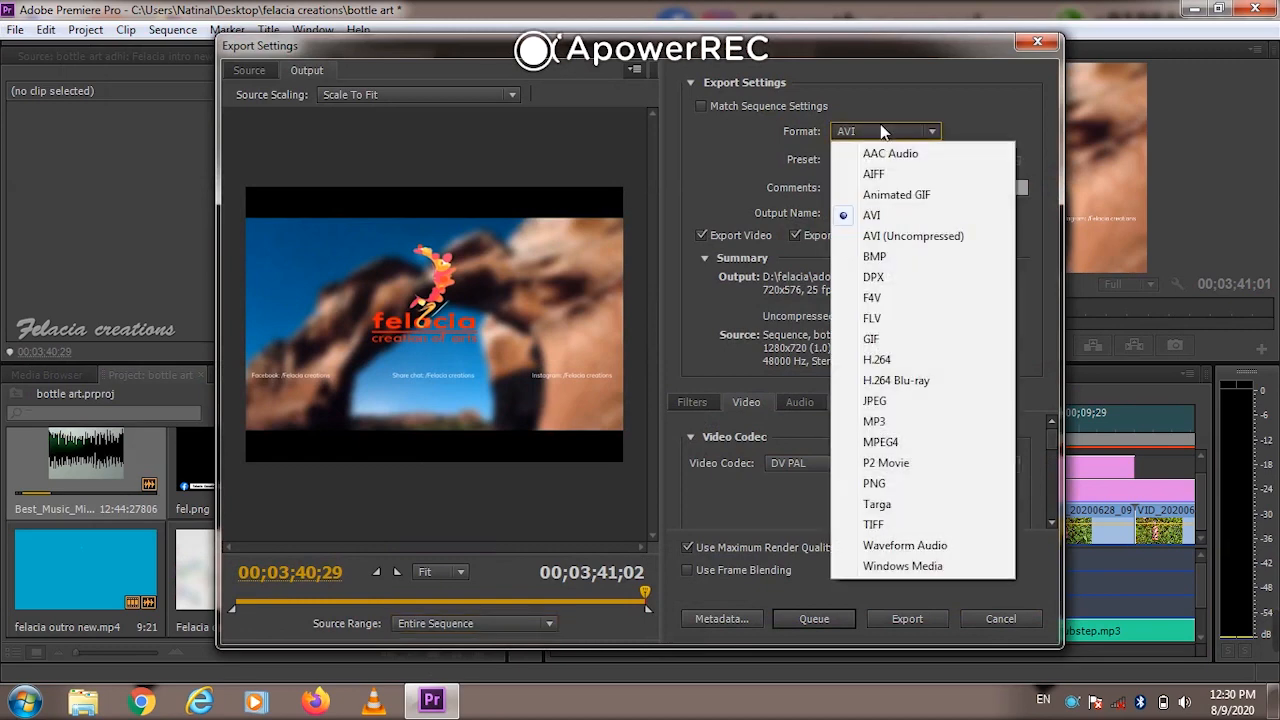
click(870, 358)
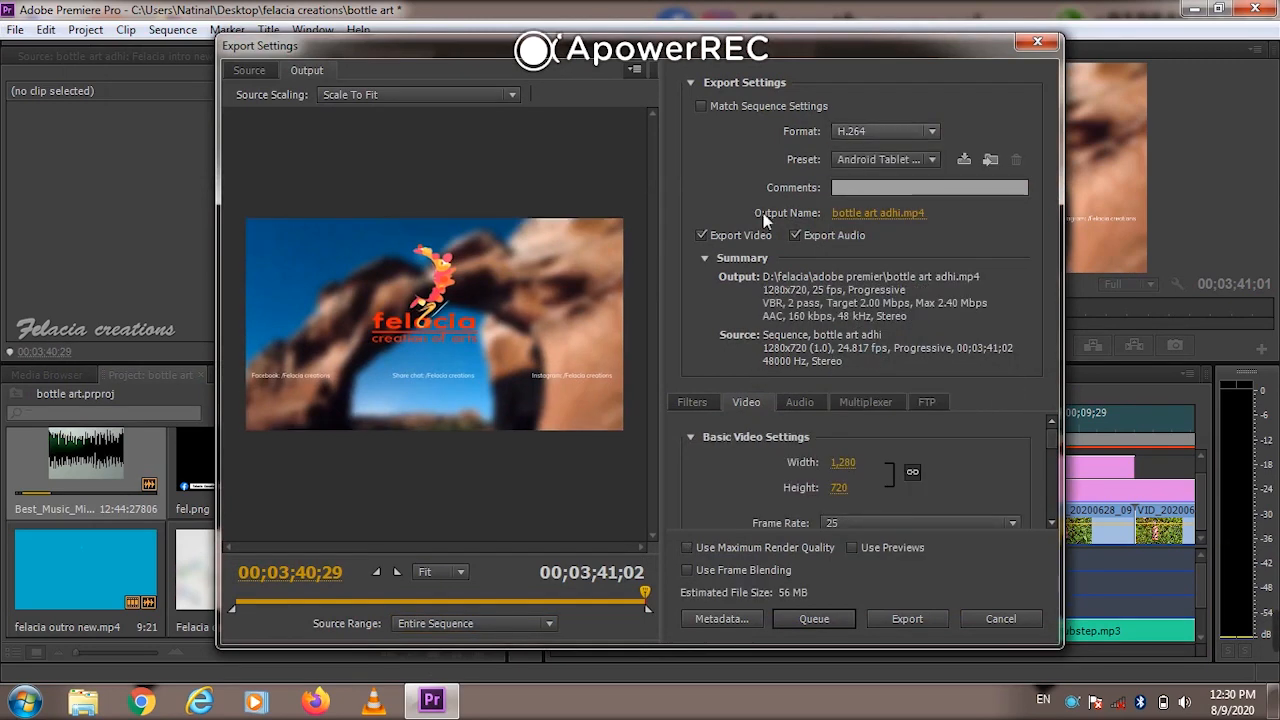
click(905, 159)
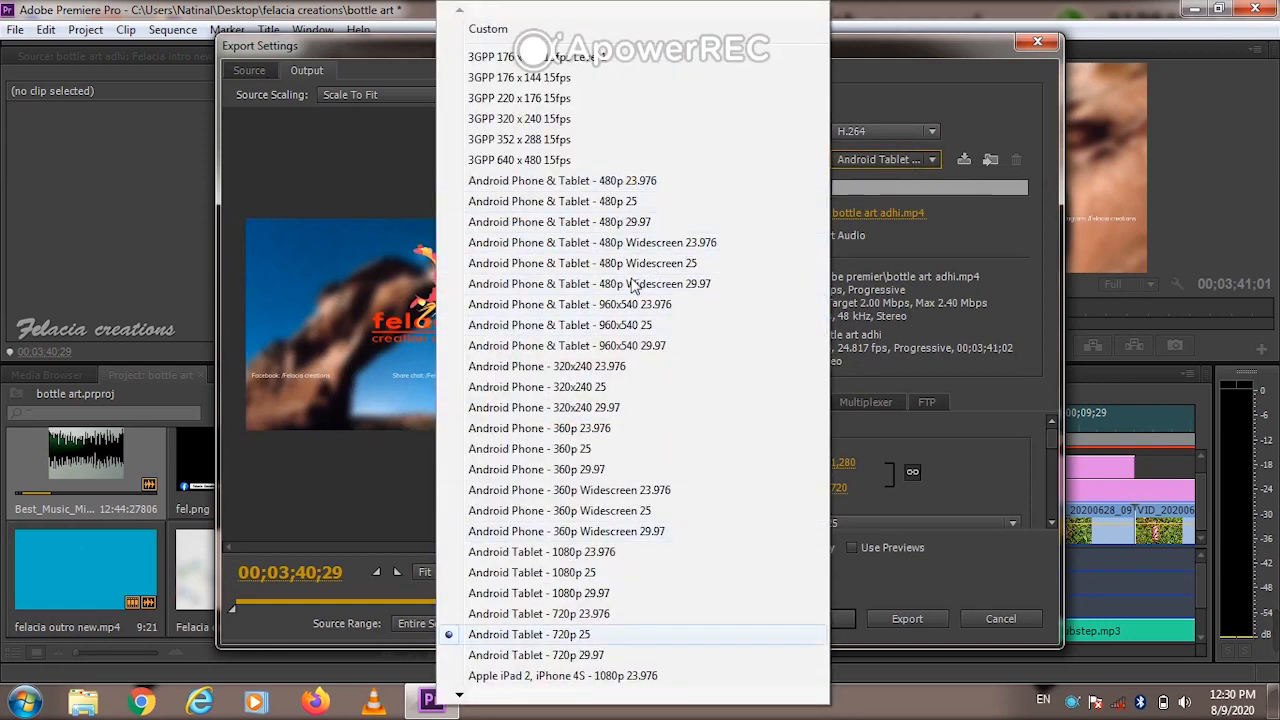
scroll(632, 285, down, 10)
scroll(632, 285, down, 10)
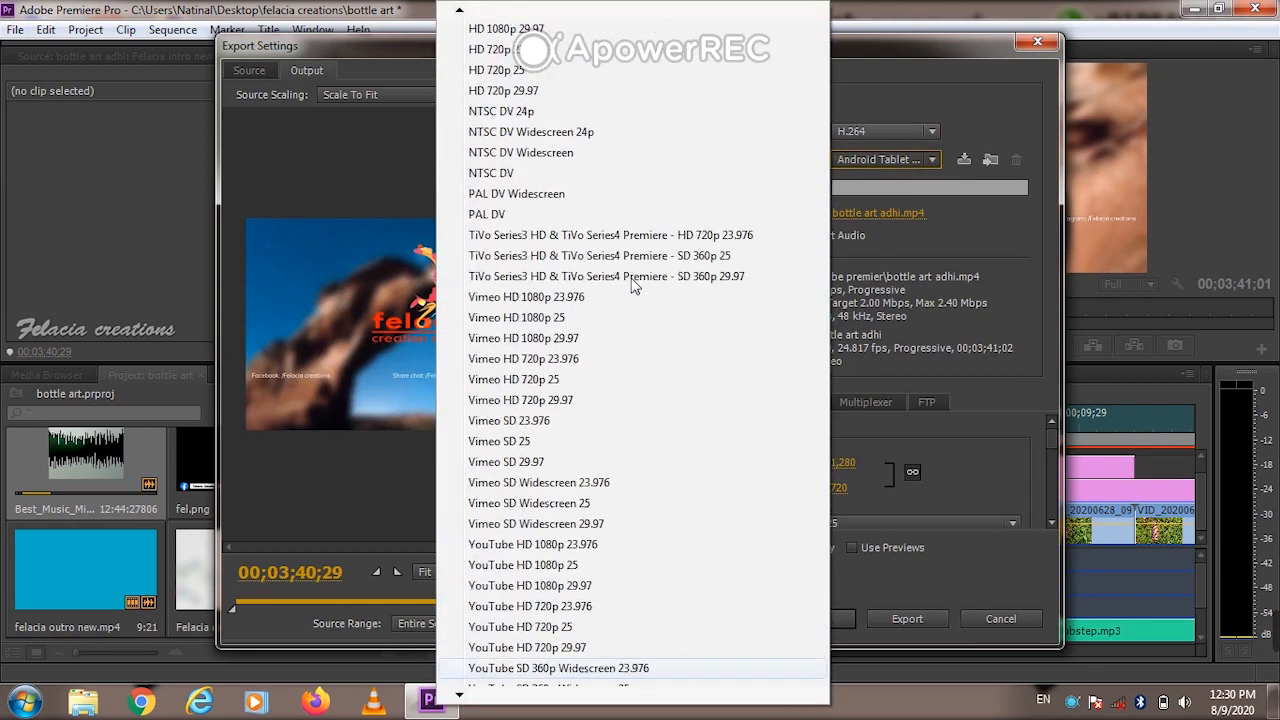
click(535, 525)
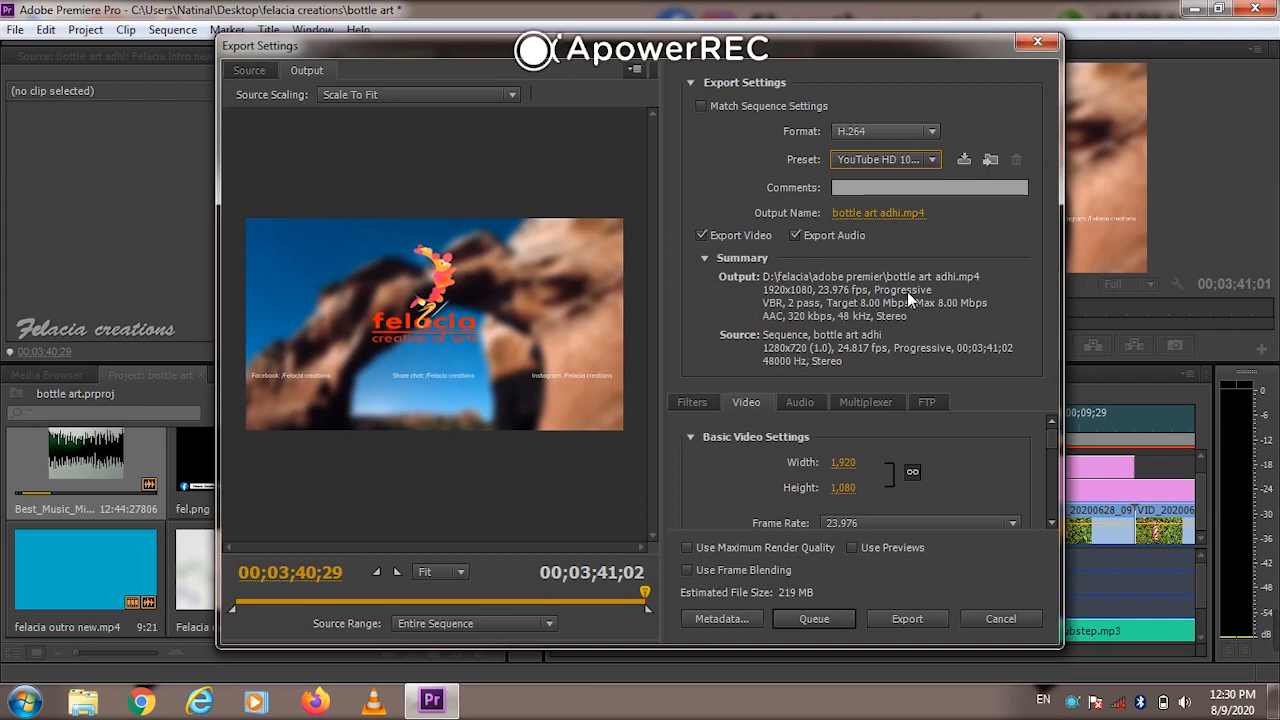
Enable Use Maximum Render Quality and start exporting the sequence as bottle art adhi.mp4
click(686, 548)
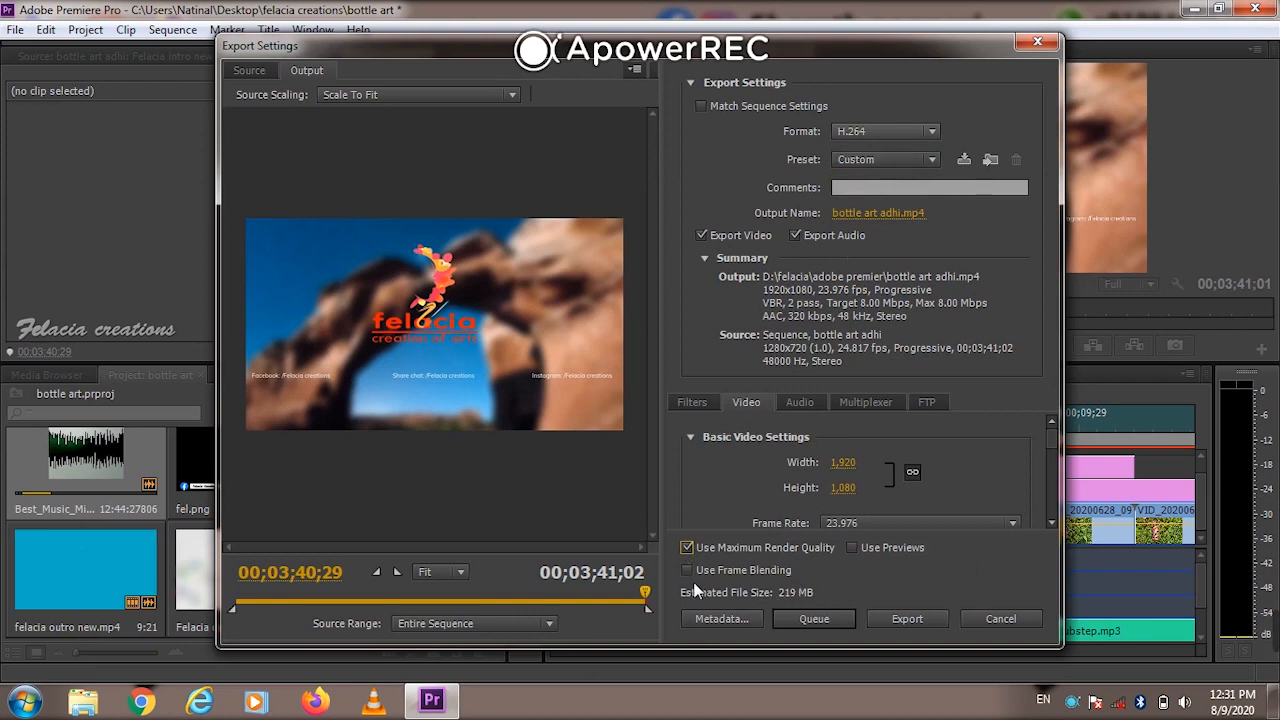
click(906, 619)
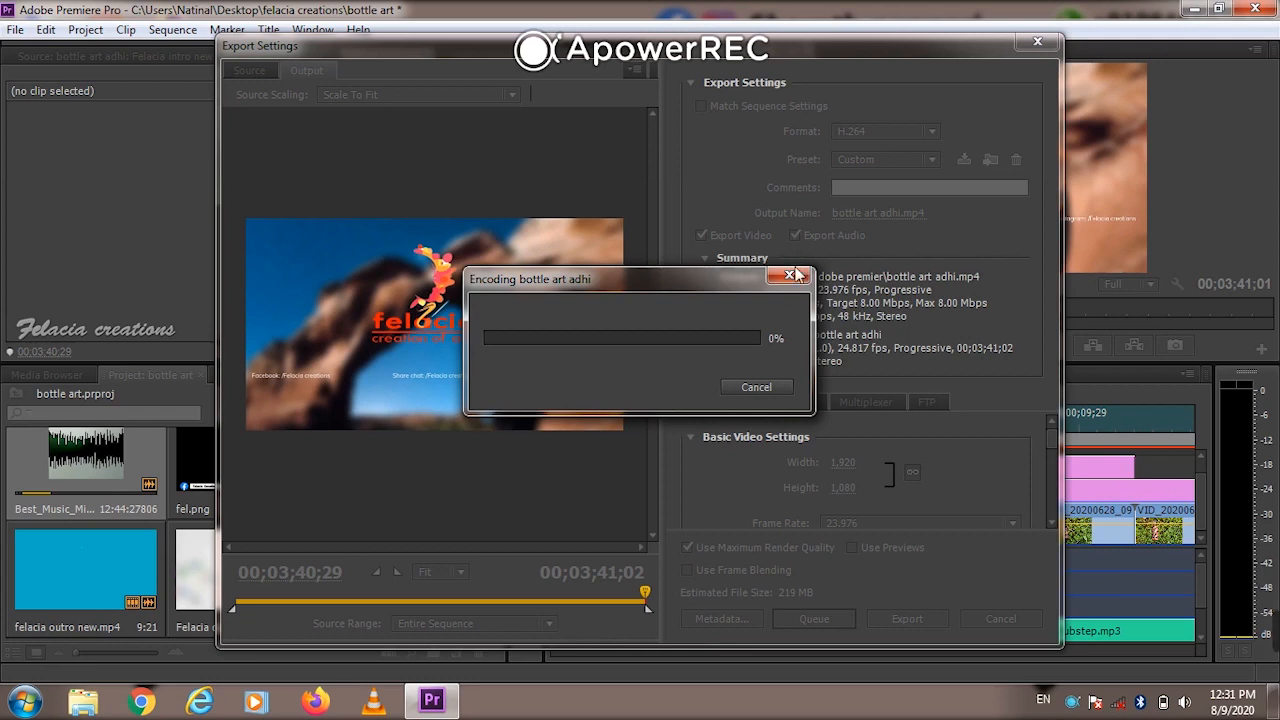
mouse_move(1245, 665)
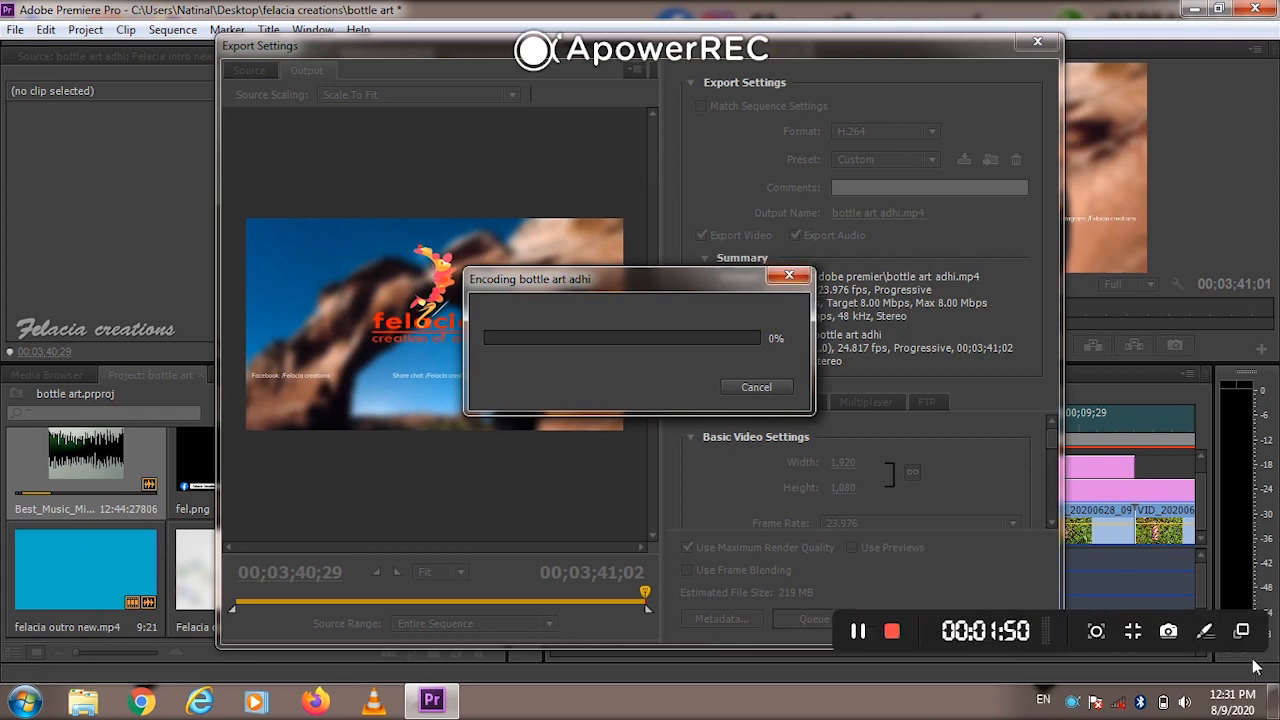